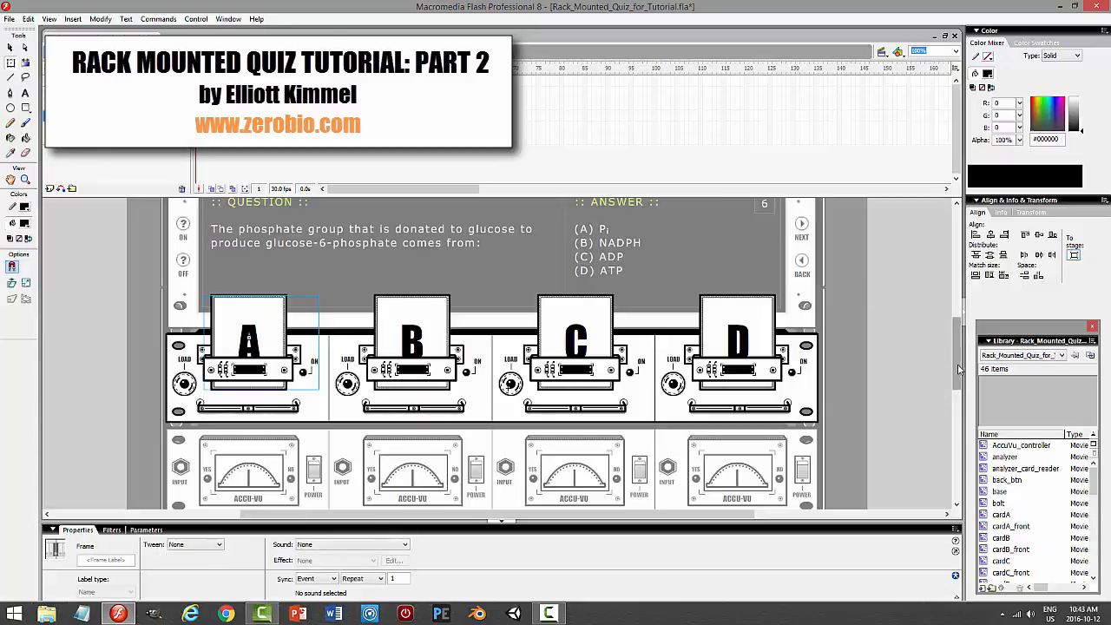
Test the finished quiz movie by advancing to question 1 and loading card A, and close the preview
scroll(957, 364, "down", 1)
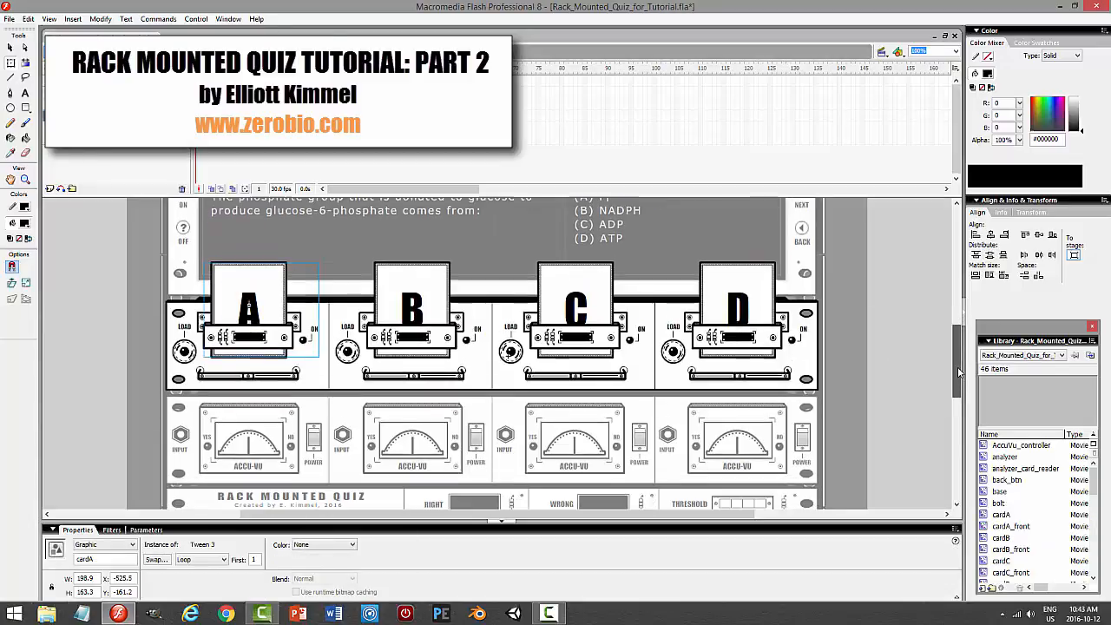
key("ctrl+Return")
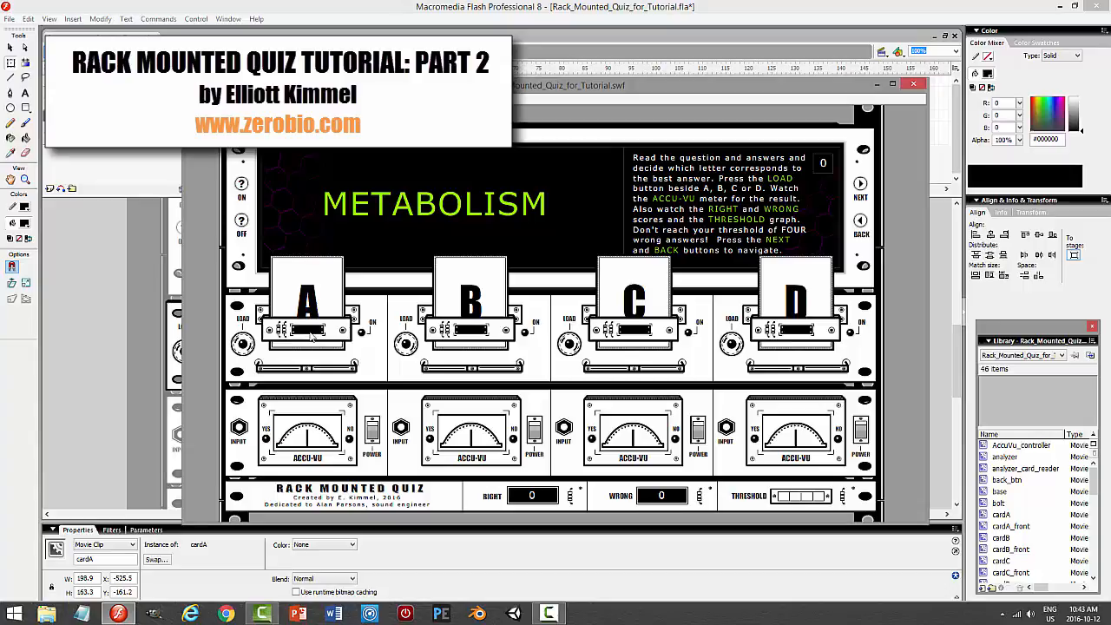
left_click(859, 184)
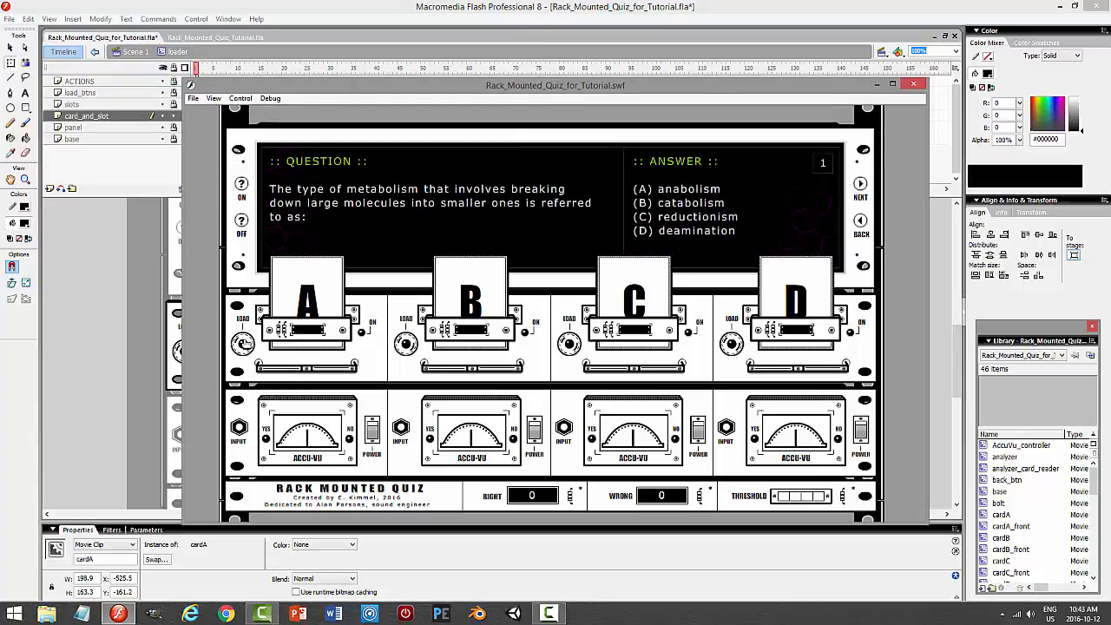
left_click(247, 349)
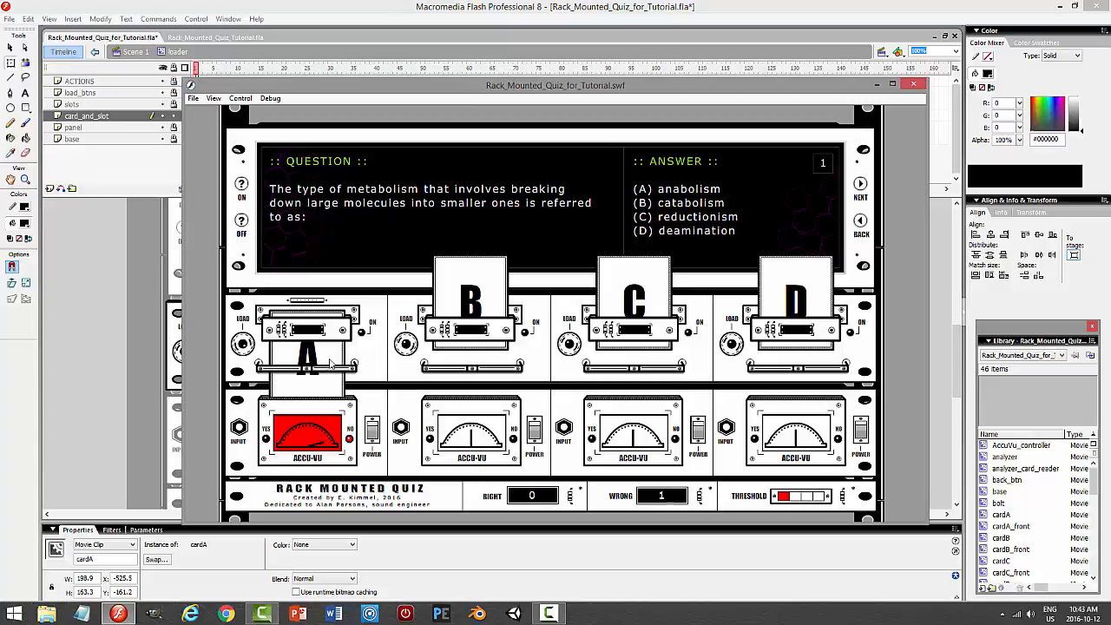
left_click(915, 85)
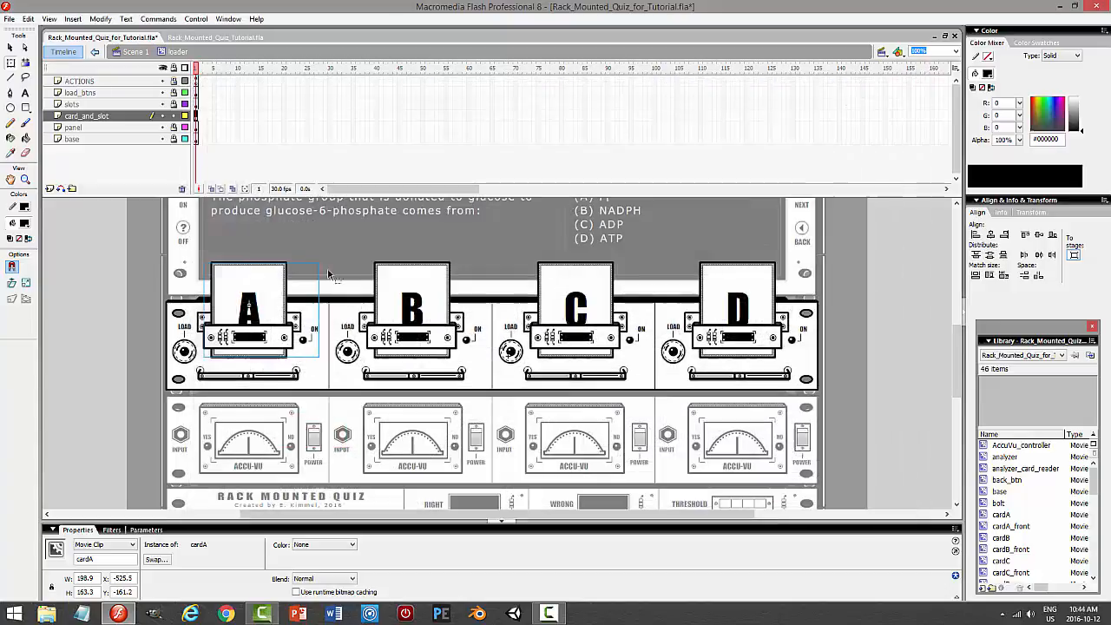
Switch to Rack_Mounted_Quiz_Tutorial.fla, unlock the loader layer and open the loader symbol for editing
left_click(202, 39)
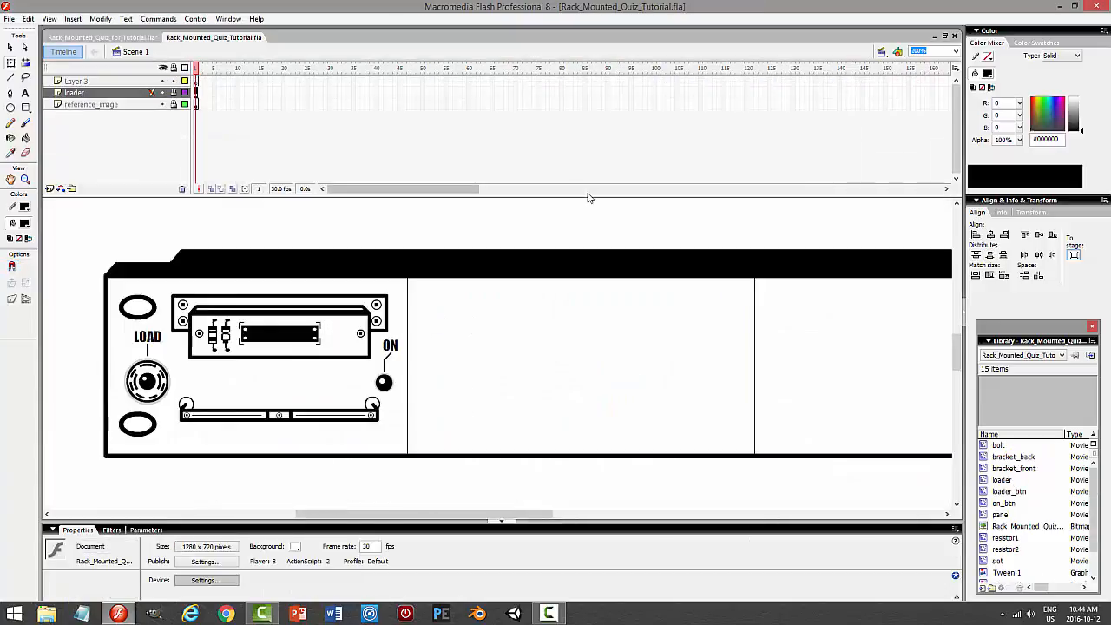
left_click(173, 92)
double_click(274, 318)
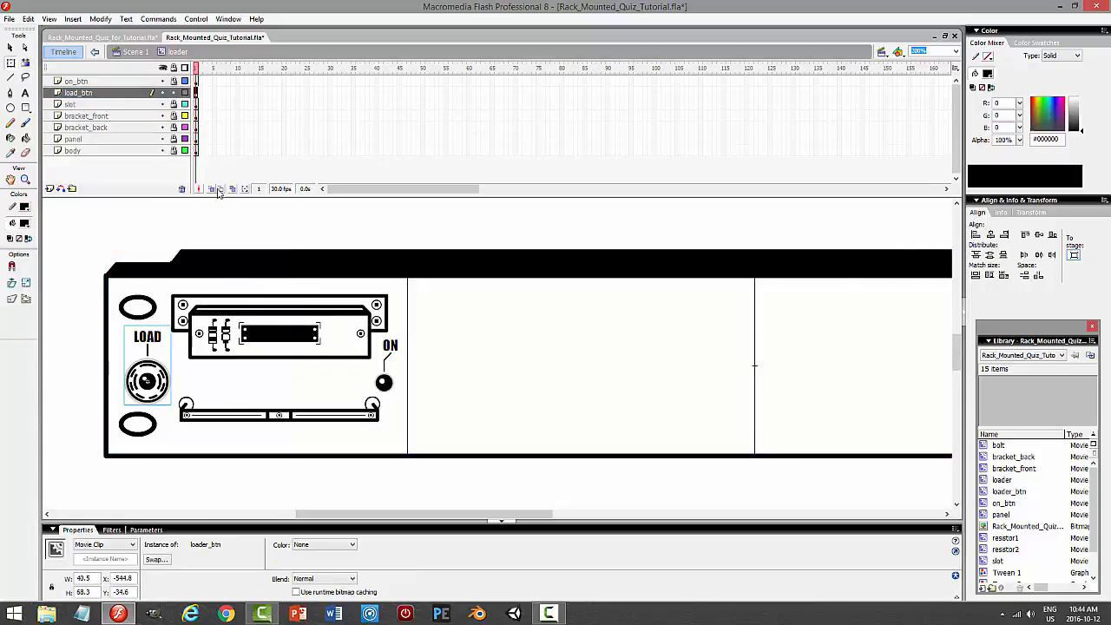
Lock the load_btn, bracket_front and bracket_back layers and insert a new layer directly above bracket_back
left_click(173, 93)
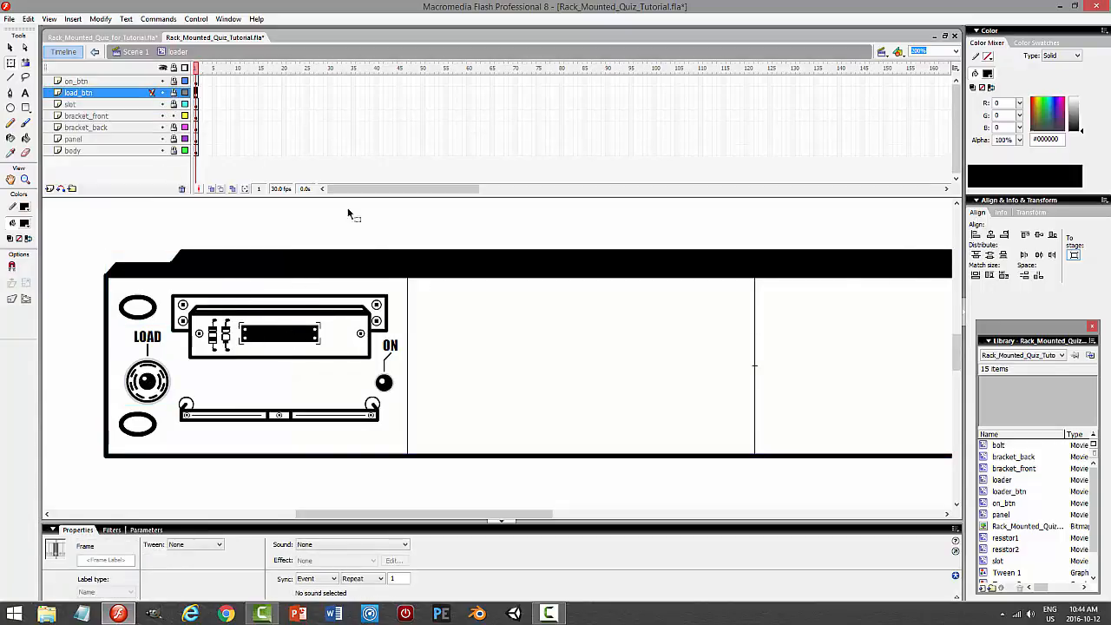
left_click(330, 347)
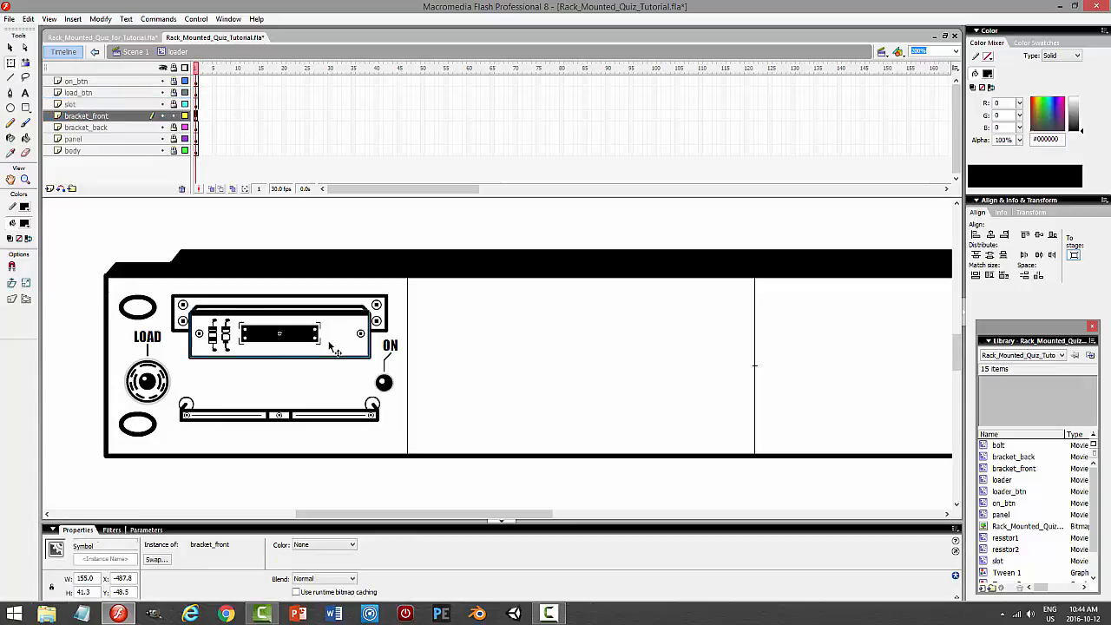
left_click(174, 117)
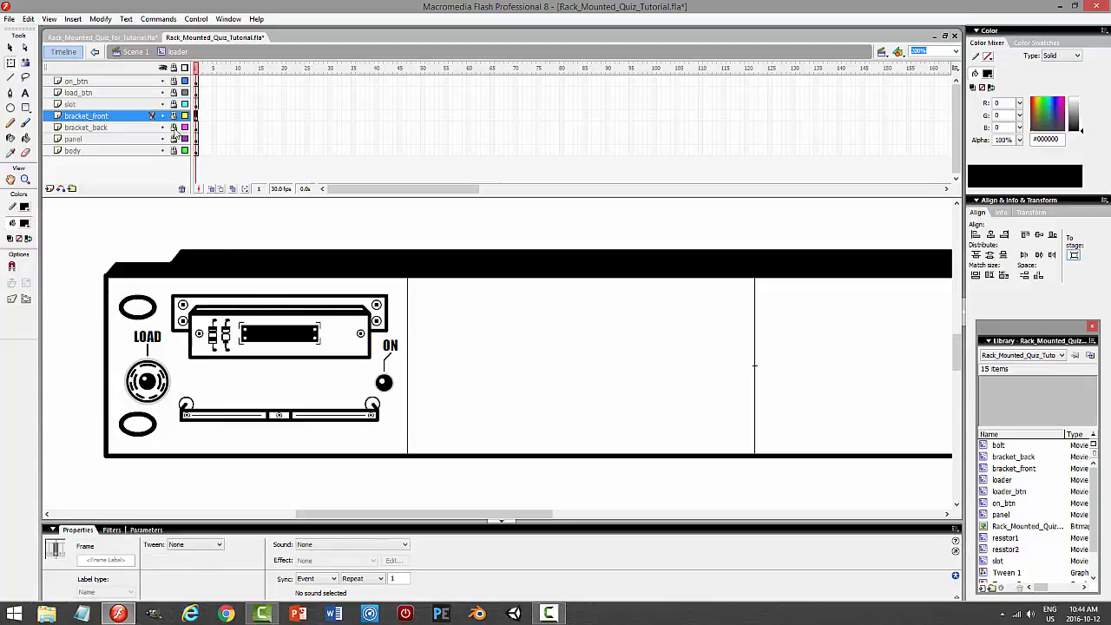
left_click(98, 129)
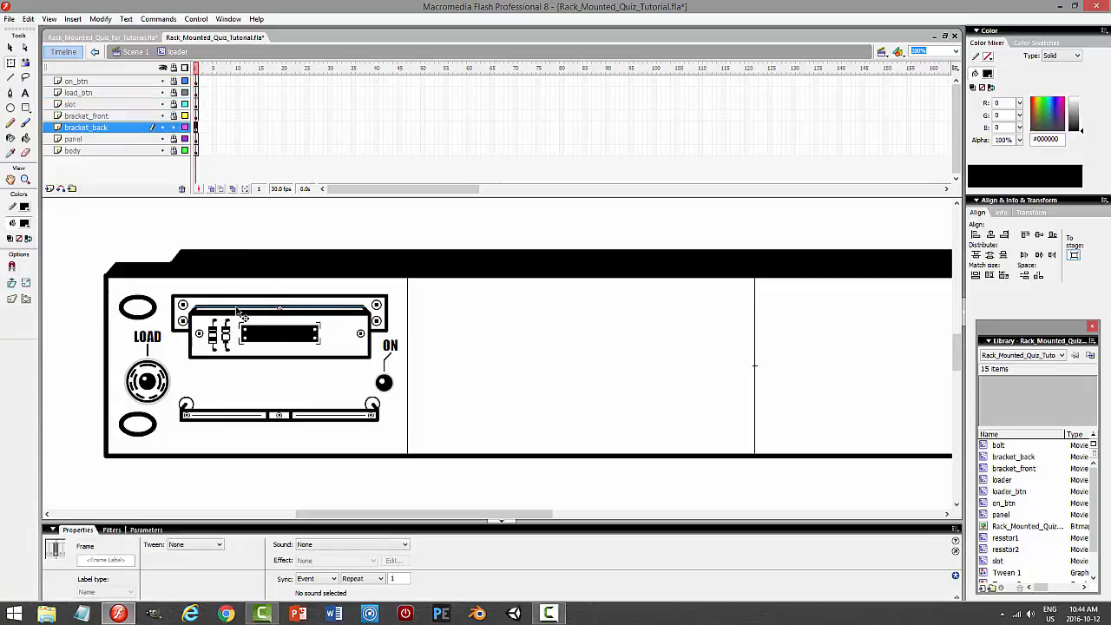
left_click(173, 128)
left_click(50, 188)
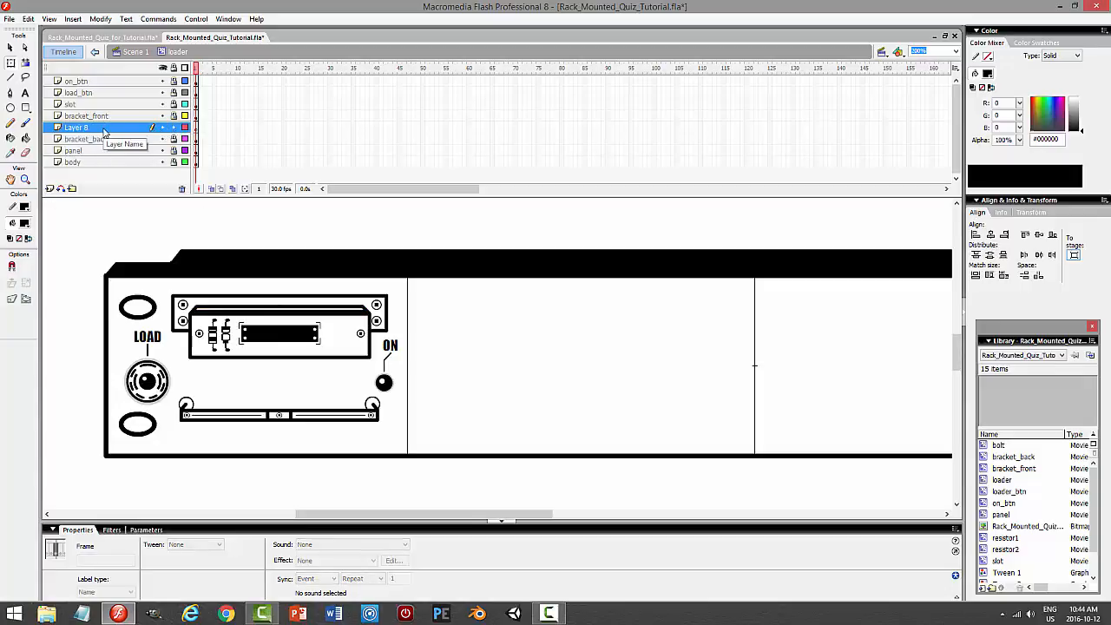
Draw a white card rectangle with a black stroke of 2, about 136 by 152 px, behind the front bracket on the new layer
left_click(25, 108)
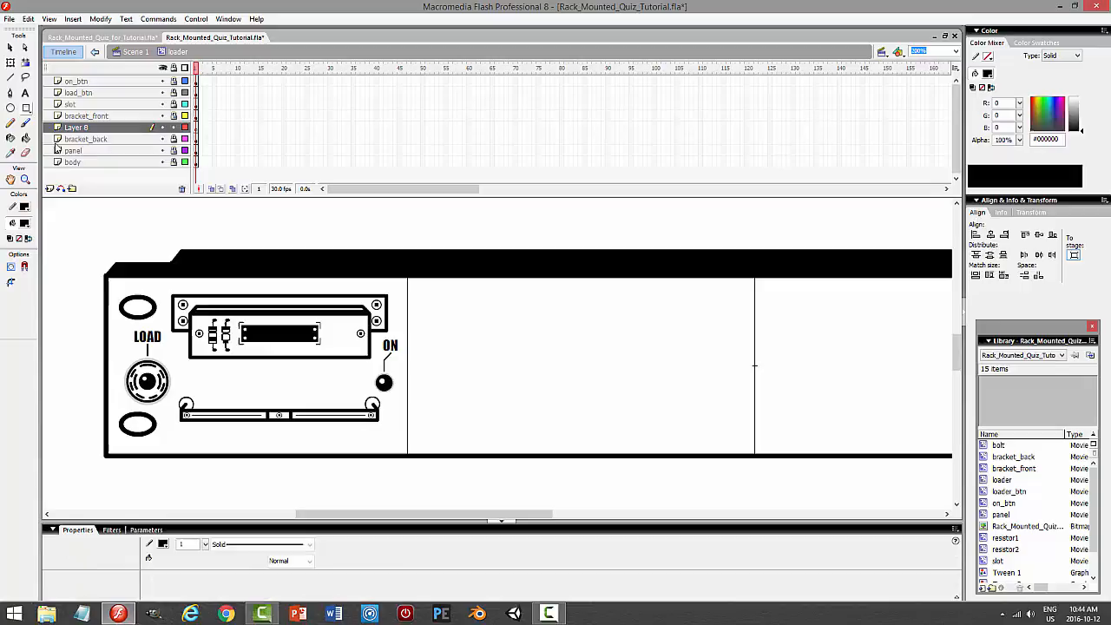
left_click(25, 228)
left_click(15, 288)
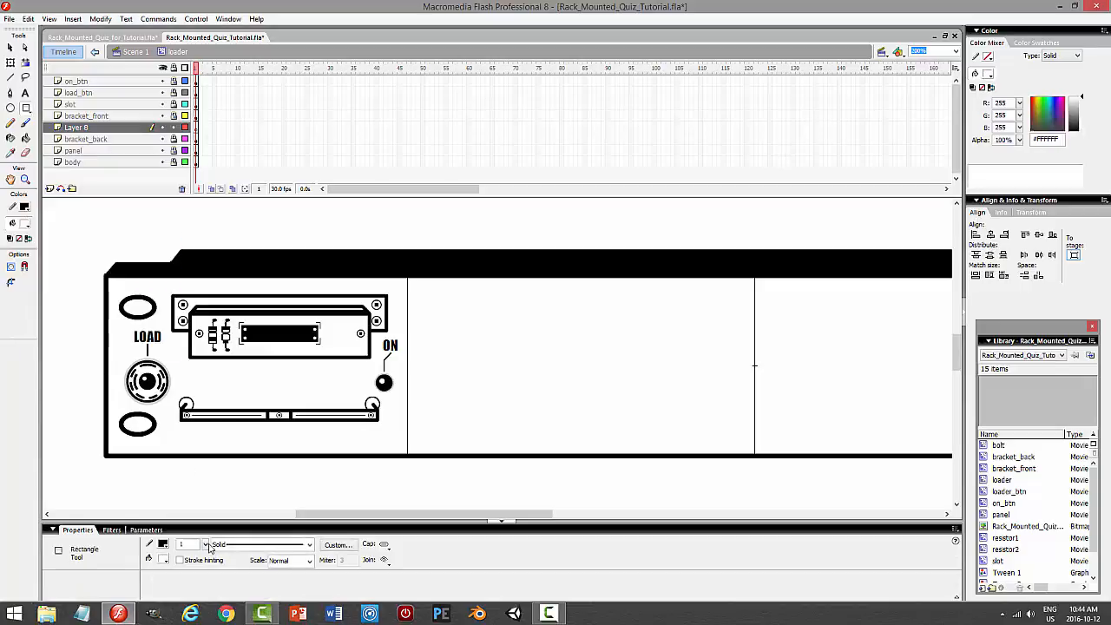
left_click(161, 545)
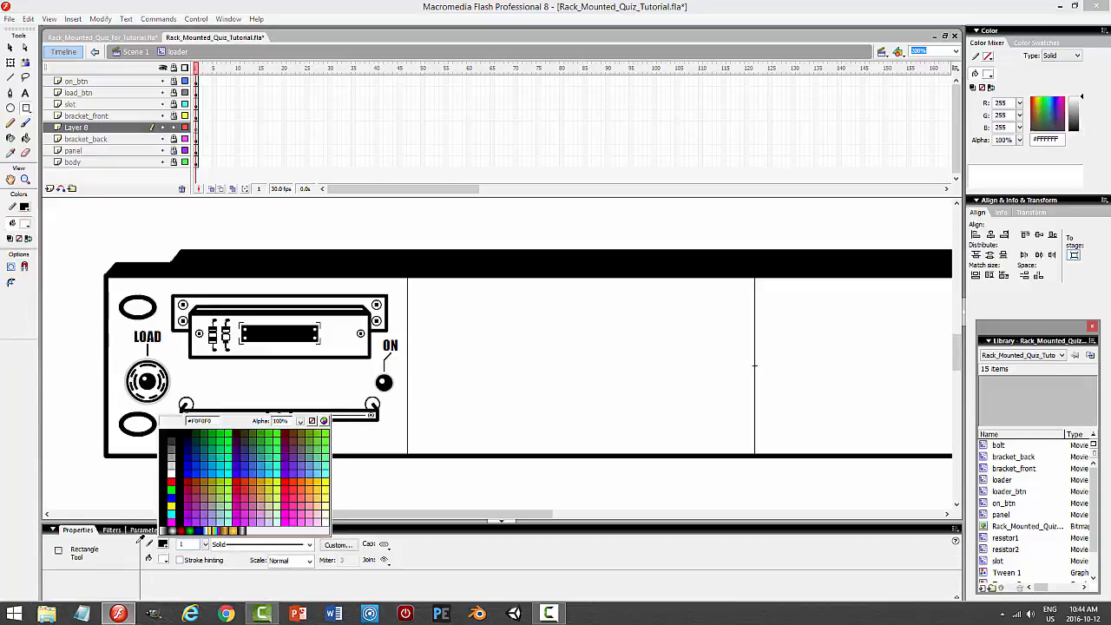
left_click(184, 505)
left_click(184, 544)
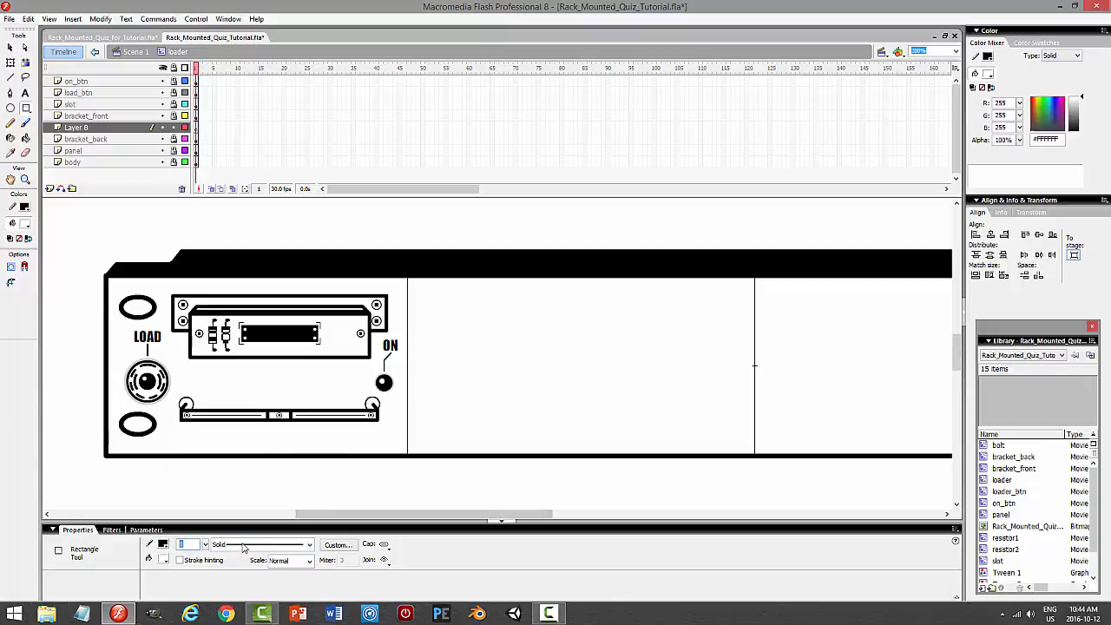
type("2")
key("Return")
left_click(955, 51)
left_click(924, 79)
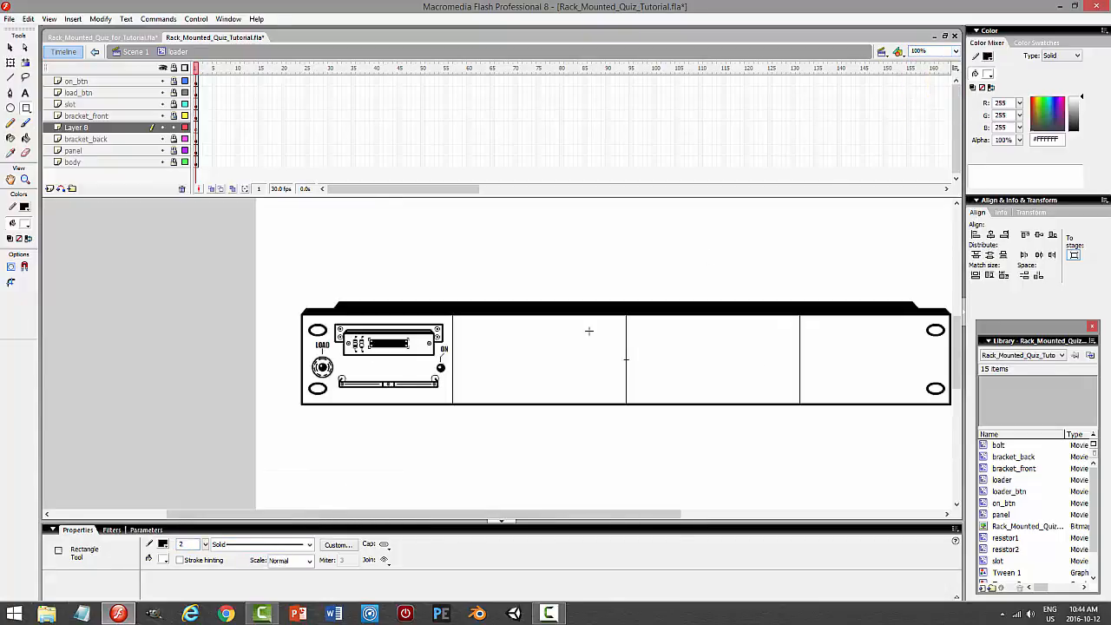
left_click_drag(349, 302, 429, 391)
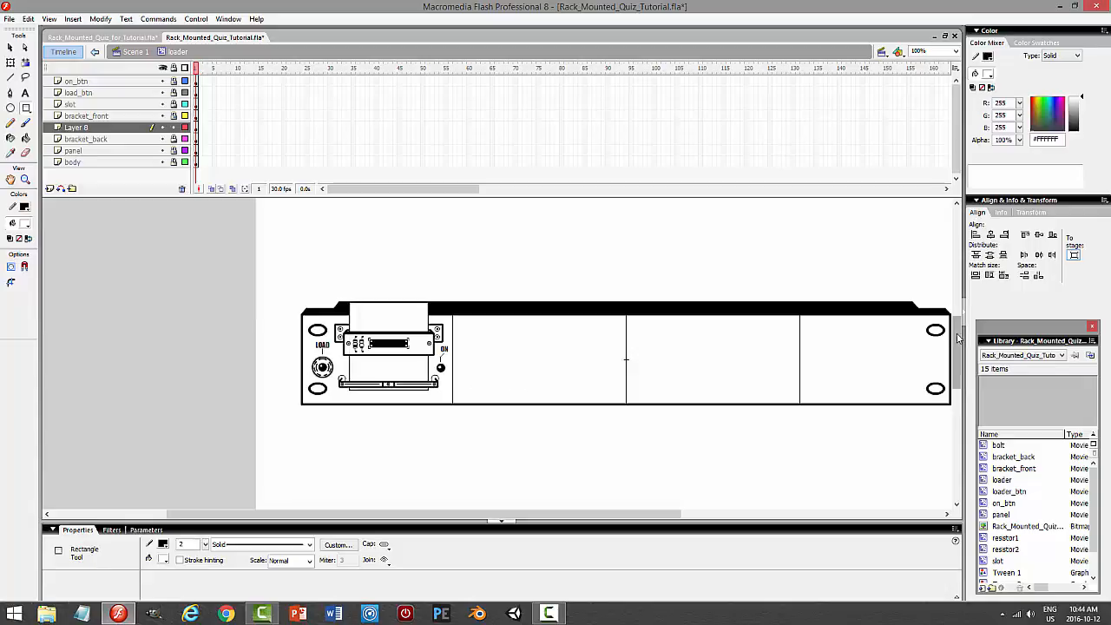
Compare the card with the reference image and stretch its upper edge upward to a height of about 191 px
left_click_drag(957, 340, 967, 244)
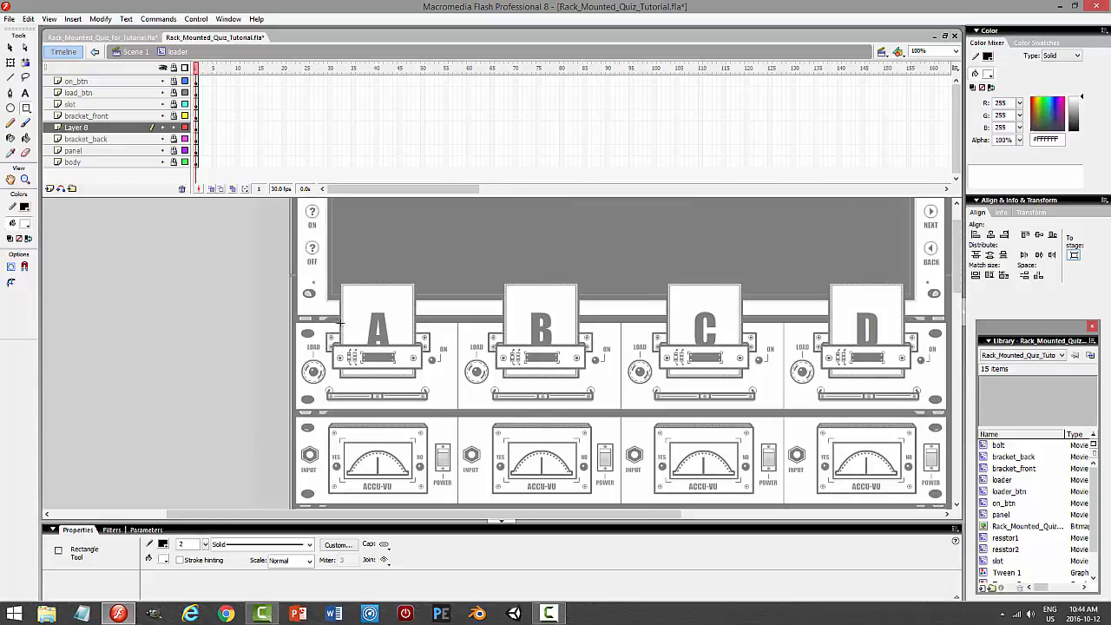
left_click_drag(956, 279, 955, 362)
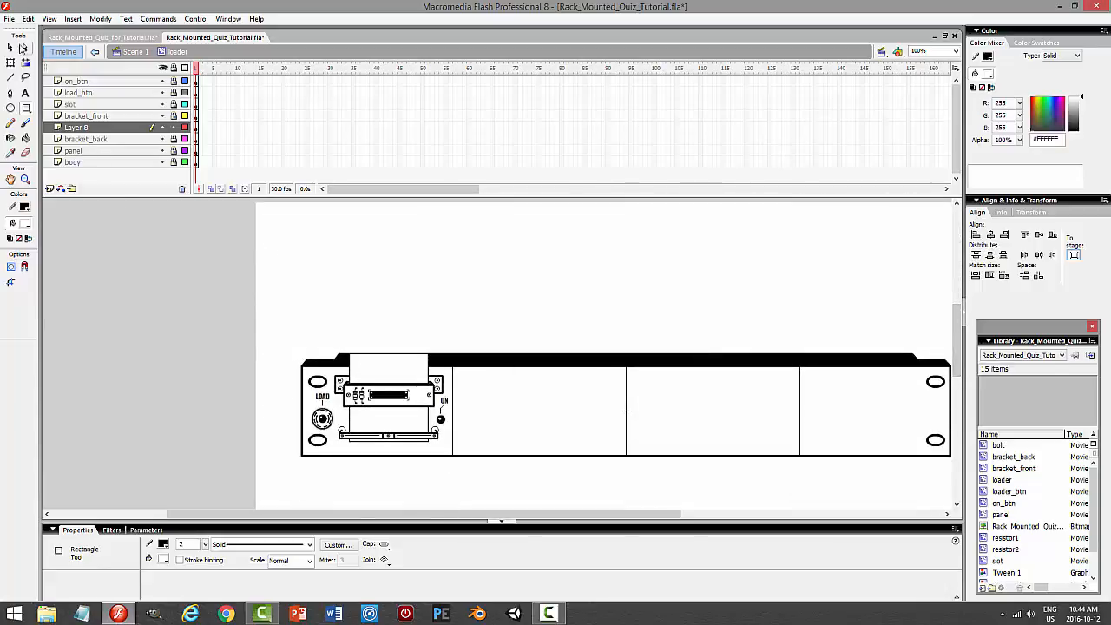
left_click(10, 49)
left_click(76, 128)
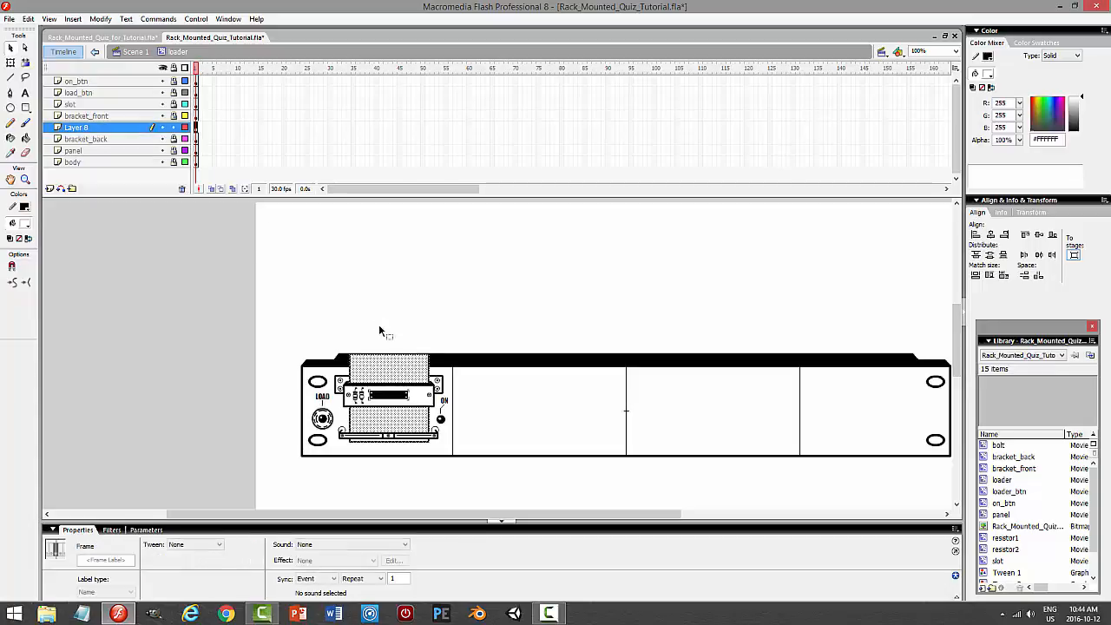
left_click(11, 62)
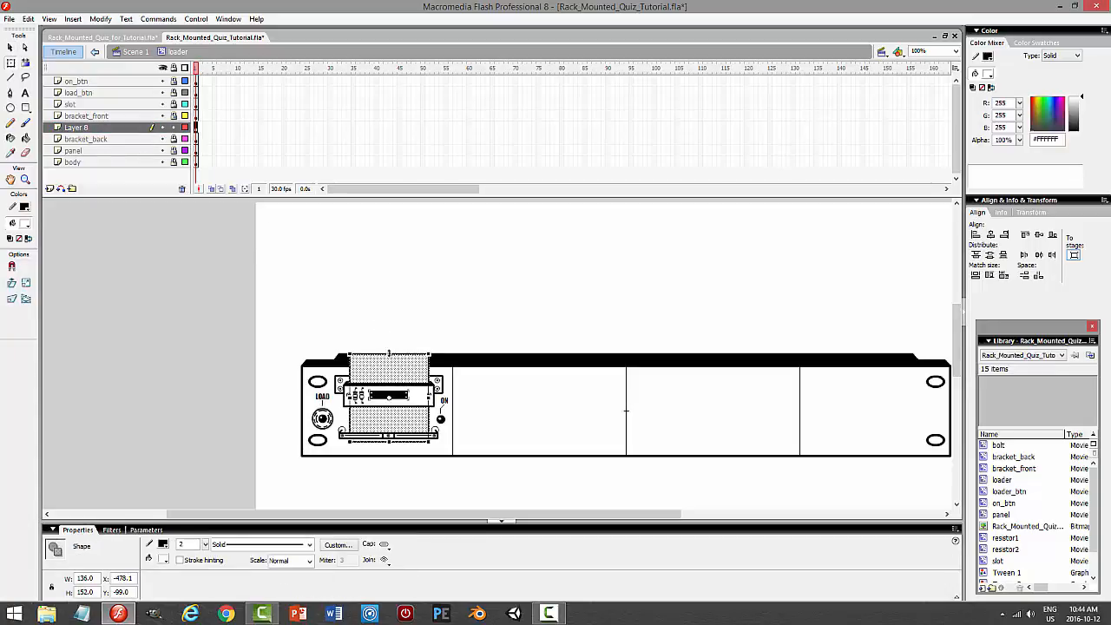
left_click_drag(388, 354, 390, 330)
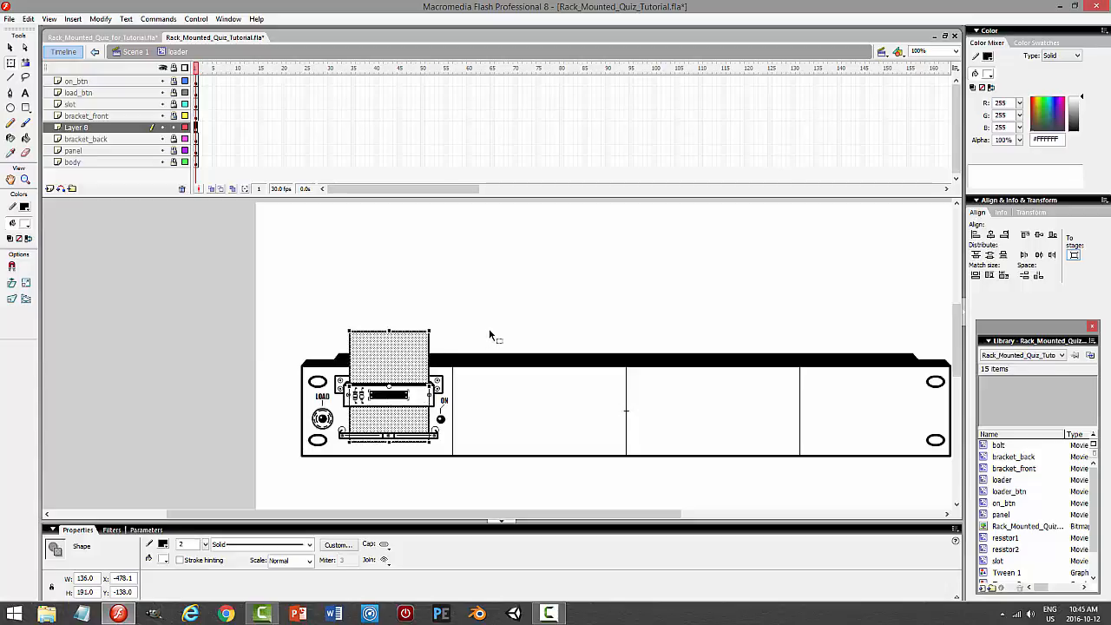
Shorten the card from its lower edge to about 141 px high, so it ends just below the front bracket
left_click(506, 409)
double_click(392, 431)
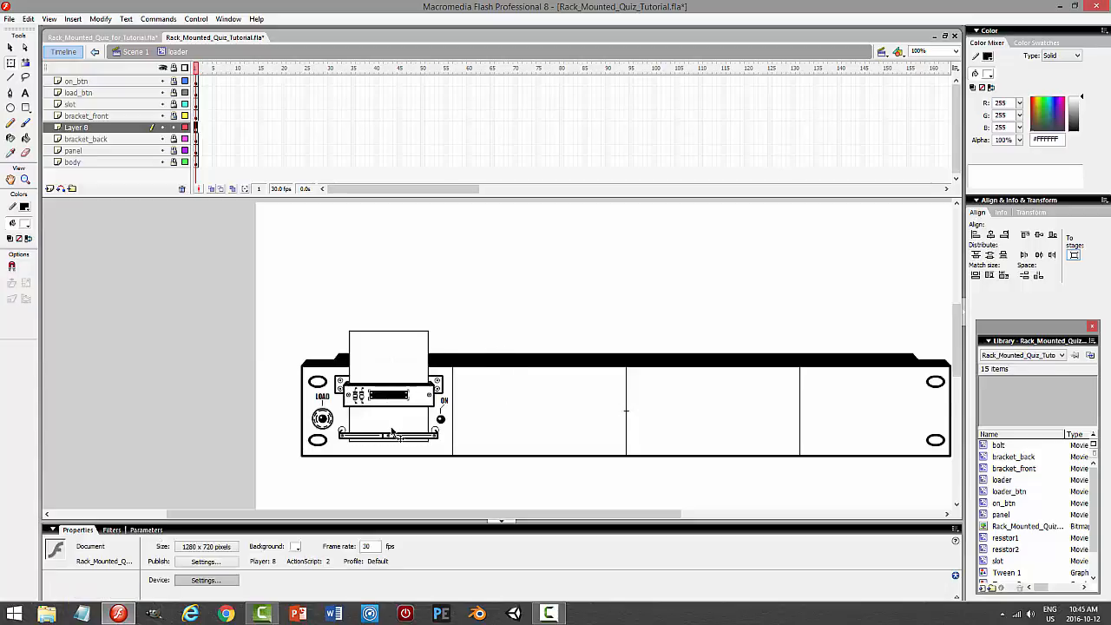
left_click_drag(388, 441, 388, 413)
left_click(525, 405)
Slide the card vertically behind the front bracket and leave it lowered with its upper edge hidden behind the bracket
left_click(954, 51)
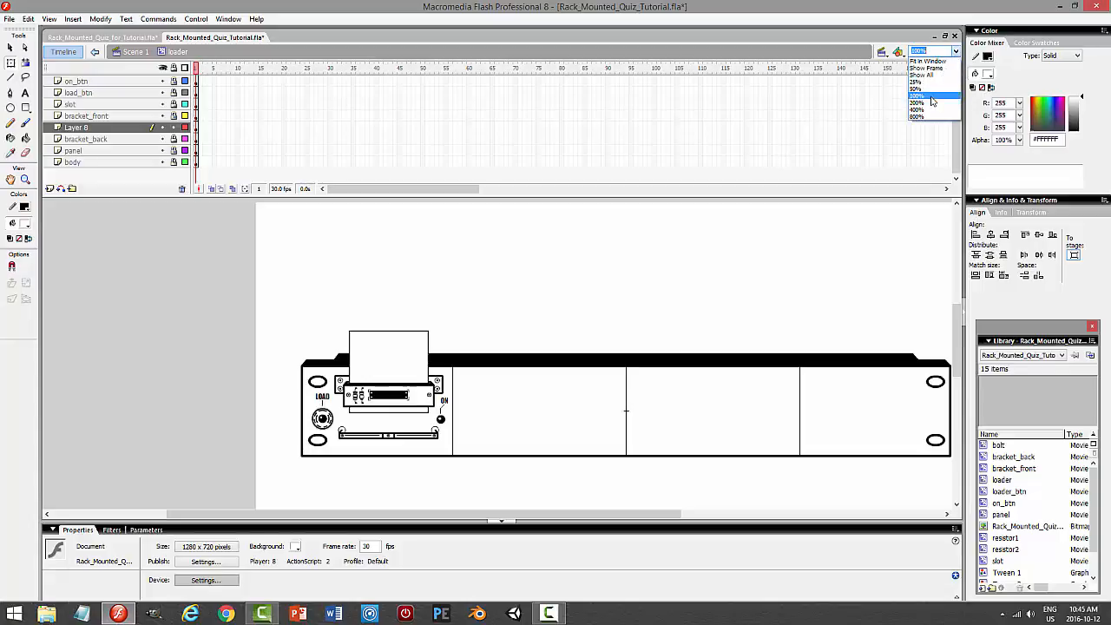
left_click(926, 94)
left_click_drag(467, 512, 392, 513)
left_click(104, 128)
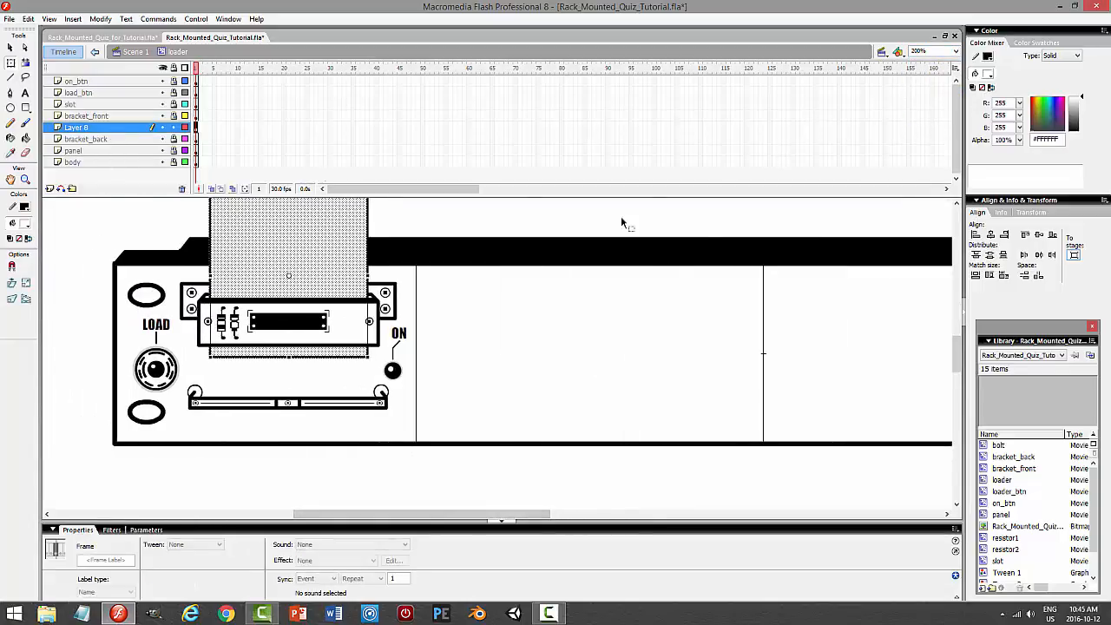
key("Up")
key("Up")
key("Up")
key("Up")
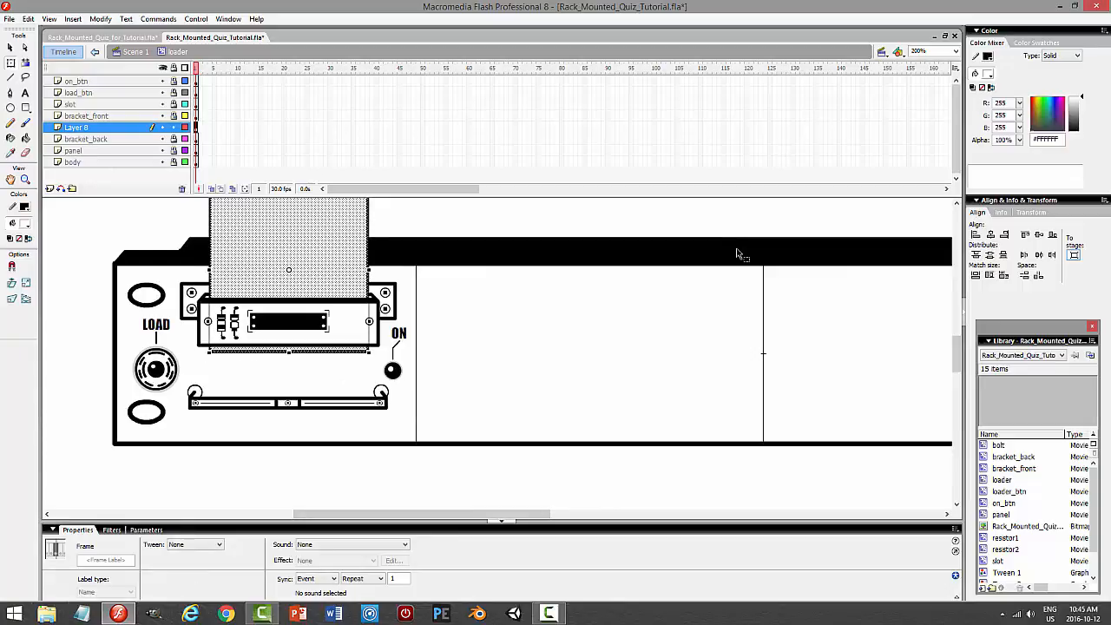
key("Down")
key("Down")
key("Down")
key("Down")
key("Down")
key("Down")
key("Down")
key("Down")
key("Down")
key("Down")
key("Down")
key("Down")
key("Down")
key("Down")
key("Down")
key("Down")
key("Down")
key("Down")
key("Down")
key("Down")
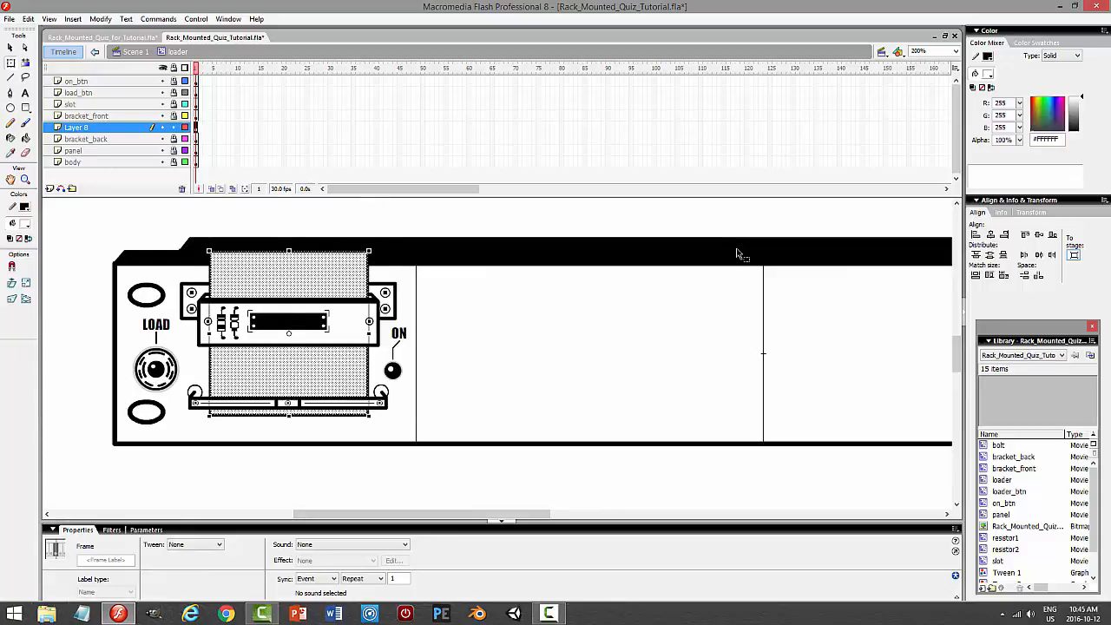
key("Down")
key("Down")
key("Down")
key("Down")
key("Down")
key("Down")
key("Down")
key("Down")
key("Down")
key("Down")
key("Down")
key("Down")
key("Down")
key("Down")
key("Down")
key("Down")
key("Down")
key("Down")
key("Down")
key("Down")
key("Down")
key("Down")
key("Down")
key("Down")
key("Down")
key("Down")
key("Down")
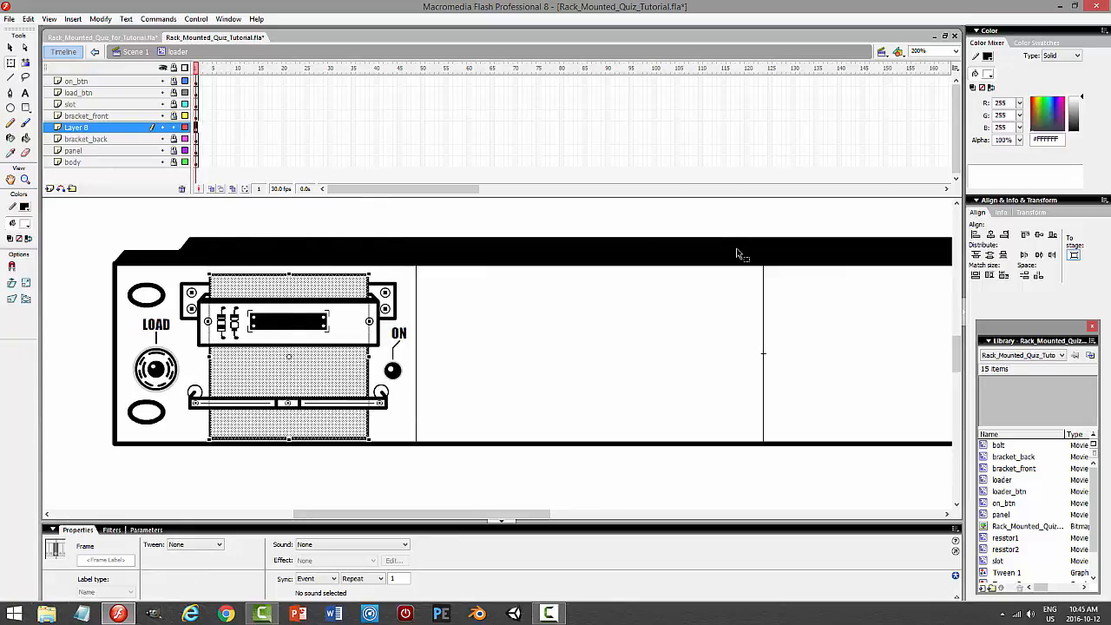
key("Down")
key("Down")
key("Down")
key("Down")
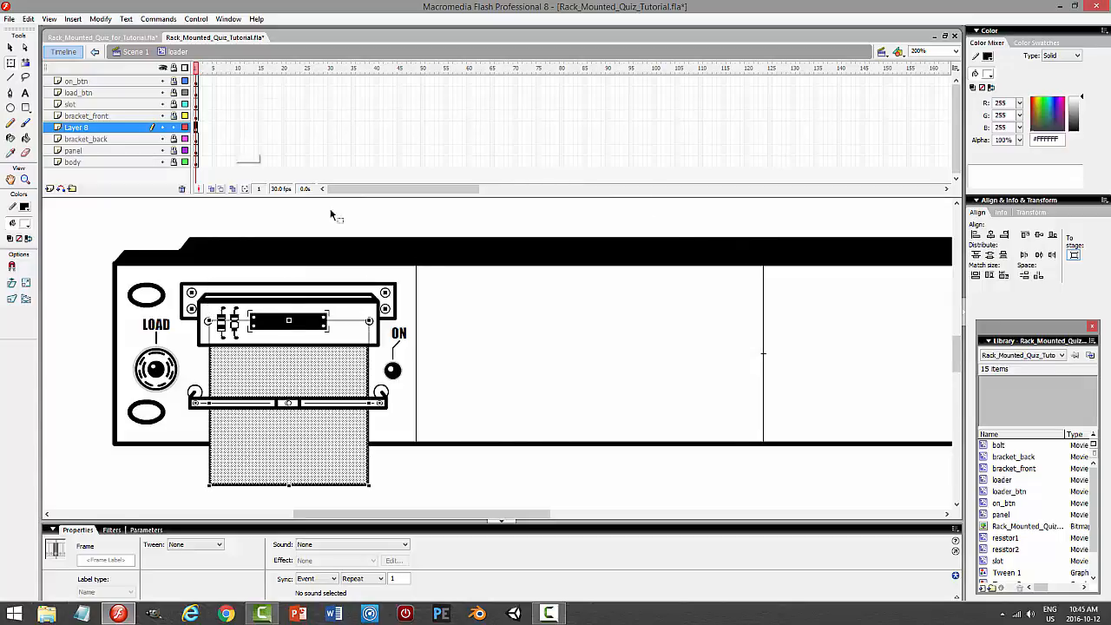
Rerun the finished Rack_Mounted_Quiz_for_Tutorial movie to watch card A load on question 1, and return to Rack_Mounted_Quiz_Tutorial.fla
left_click_drag(959, 347, 970, 259)
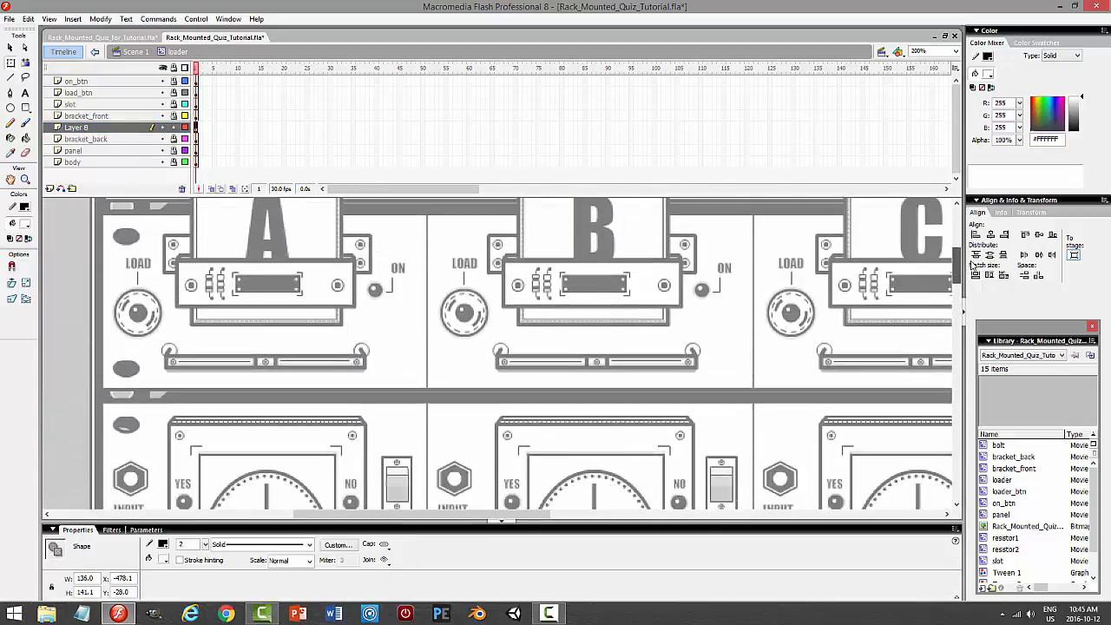
left_click(131, 37)
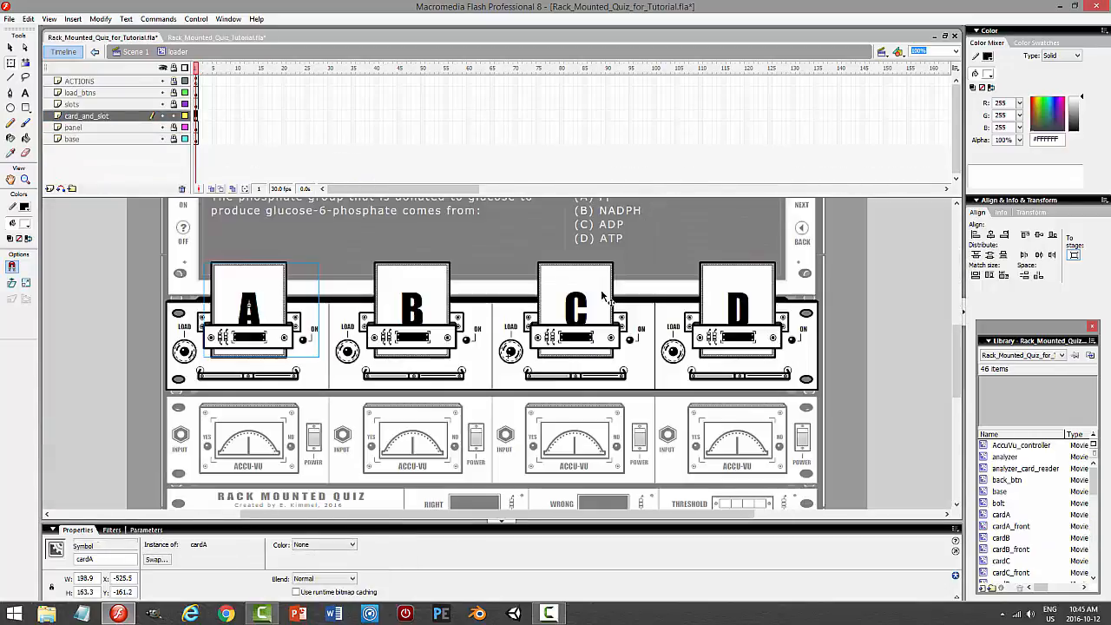
key("ctrl+Return")
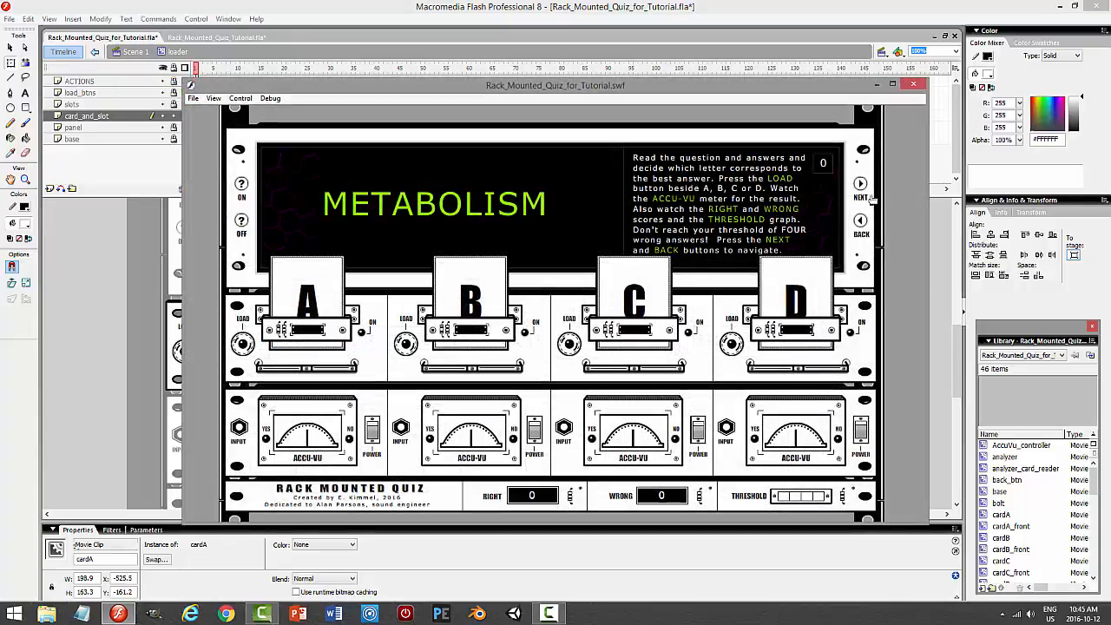
left_click(861, 183)
left_click(239, 347)
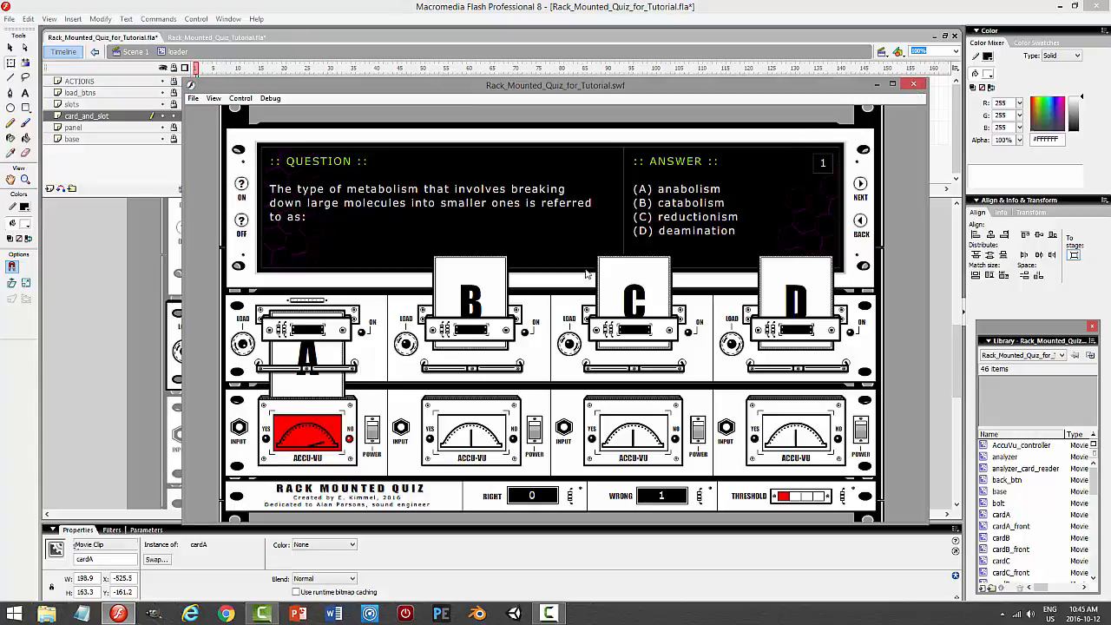
left_click(912, 83)
left_click(214, 37)
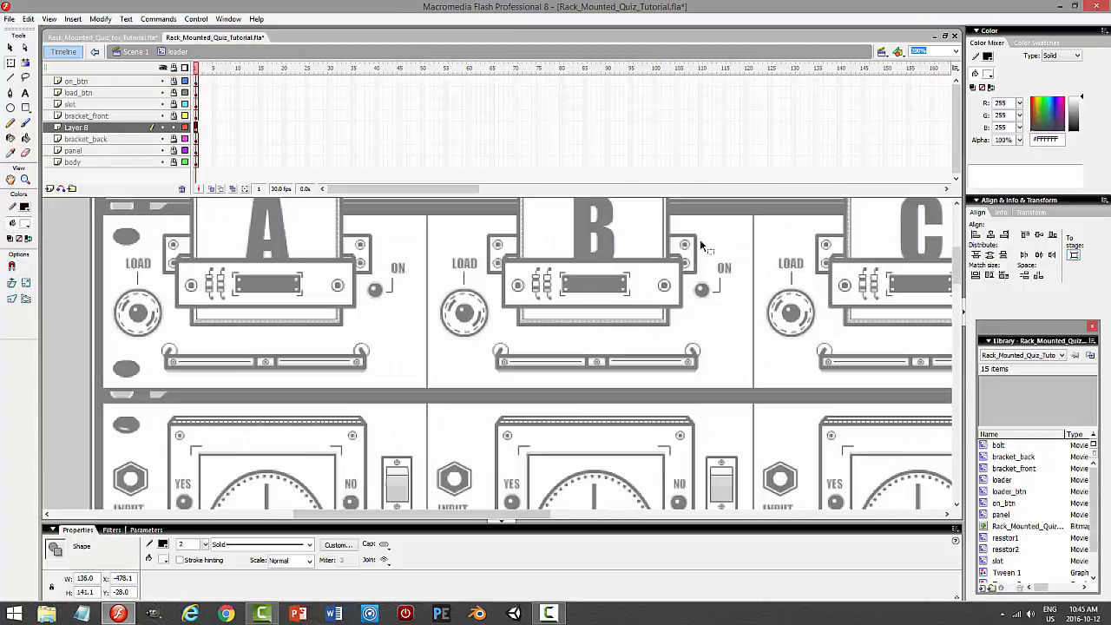
Raise the card to about Y -54 so its upper edge sticks out slightly above the front bracket, and deselect it
left_click_drag(959, 269, 957, 368)
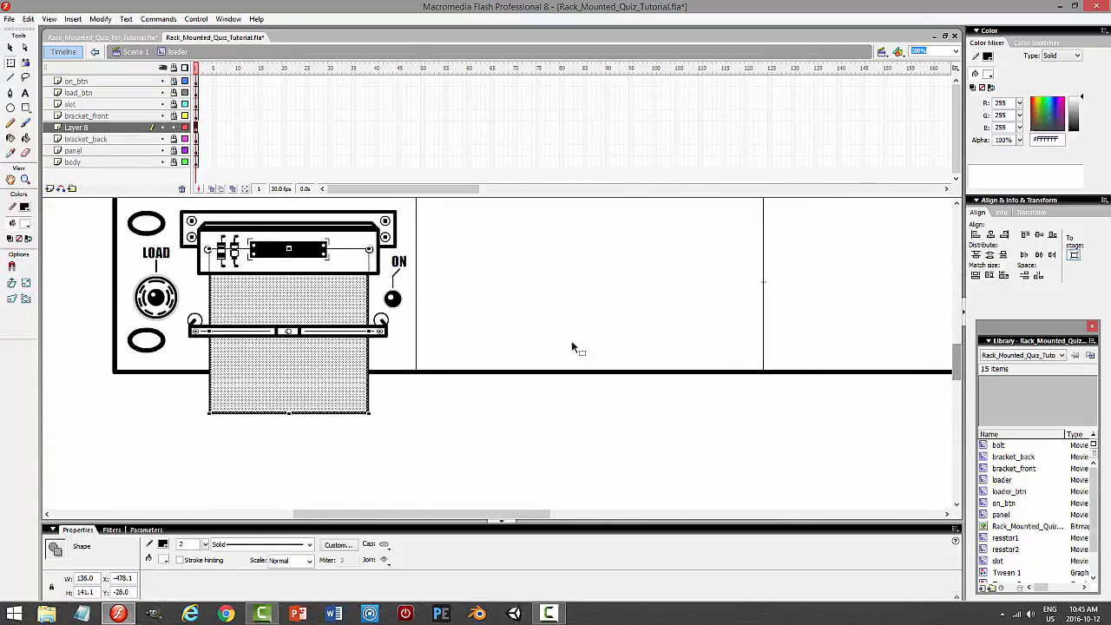
key("Up")
key("Up")
key("Up")
key("Up")
key("Up")
key("Up")
key("Up")
key("Up")
key("Up")
key("Up")
key("Up")
key("Up")
key("Up")
key("Up")
key("Up")
key("Up")
key("Up")
key("Up")
key("Up")
key("Up")
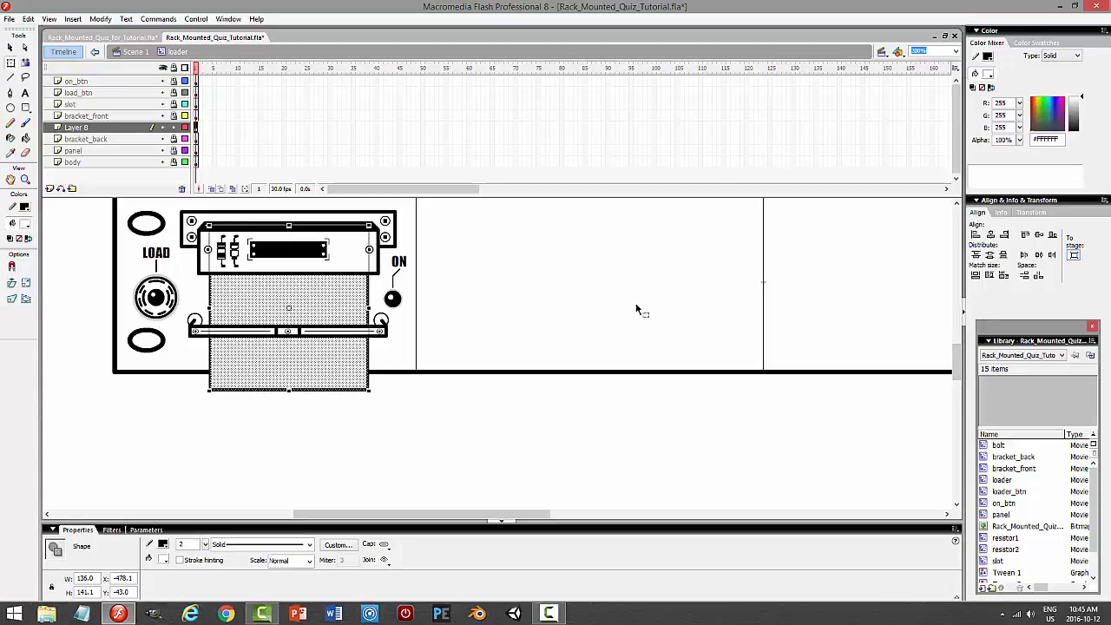
key("Down")
key("Down")
key("Down")
key("Down")
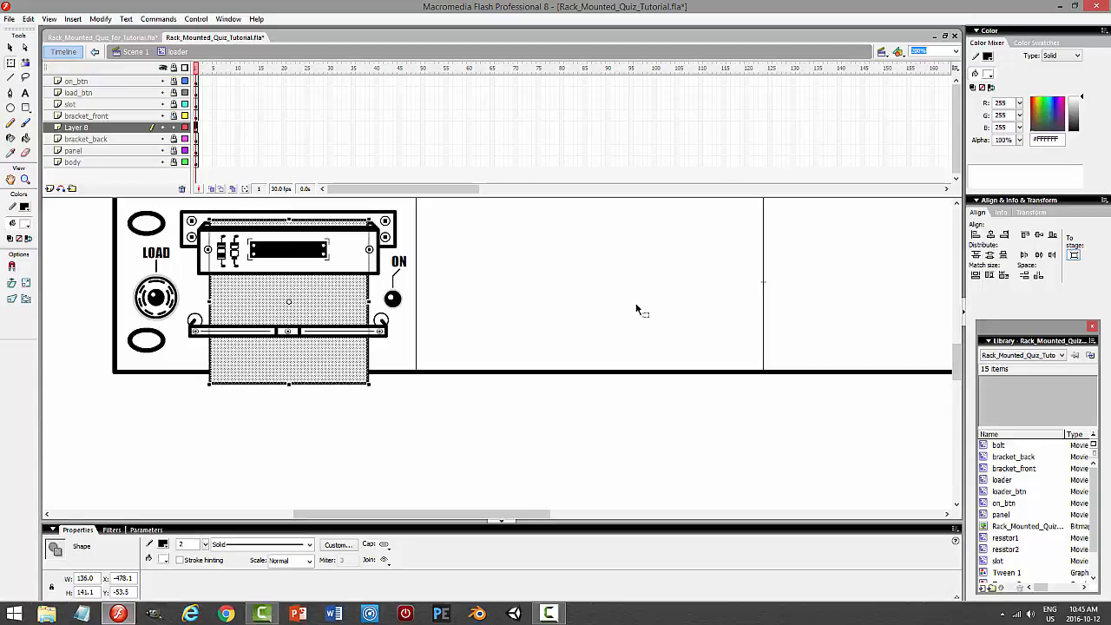
left_click(636, 310)
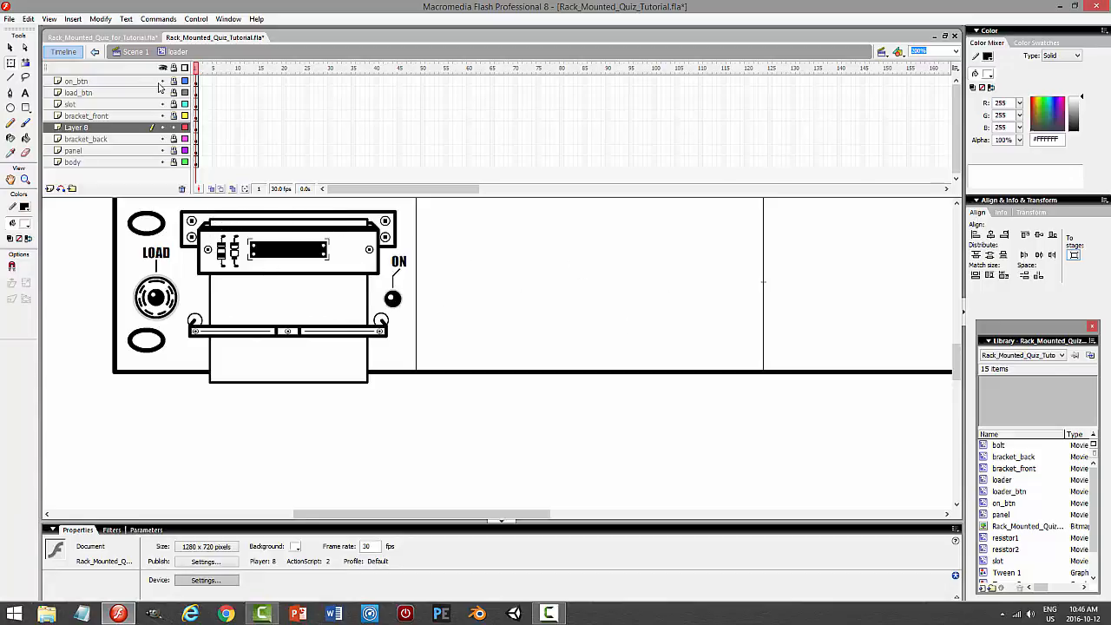
Run the finished Rack_Mounted_Quiz_for_Tutorial movie, load card A on question 1 to check its lowered position, and return to Rack_Mounted_Quiz_Tutorial.fla
left_click(127, 38)
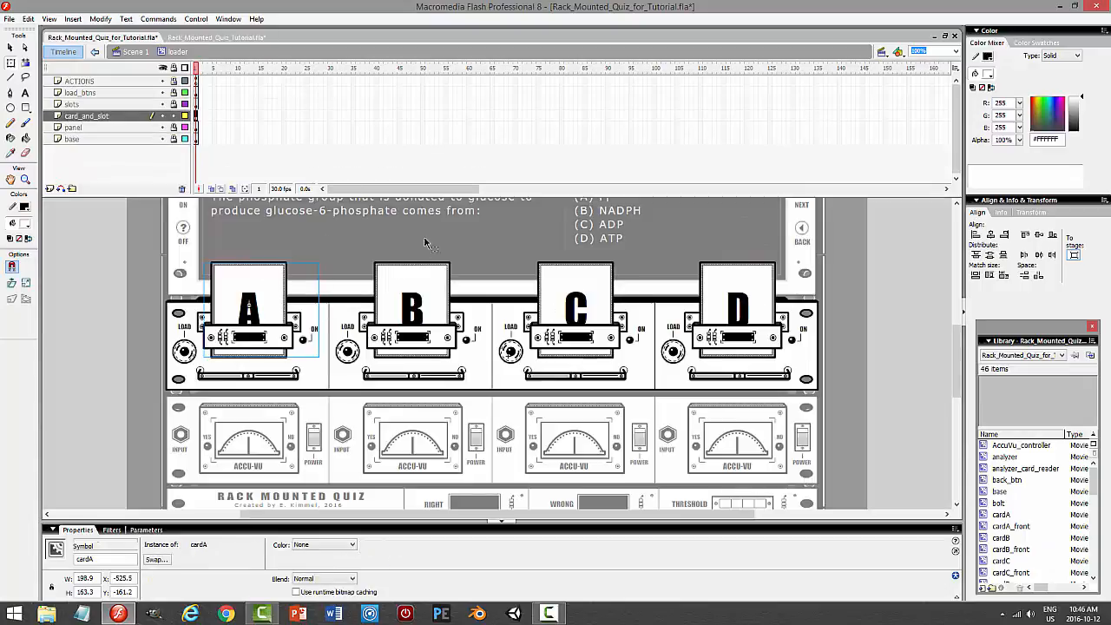
key("ctrl+Return")
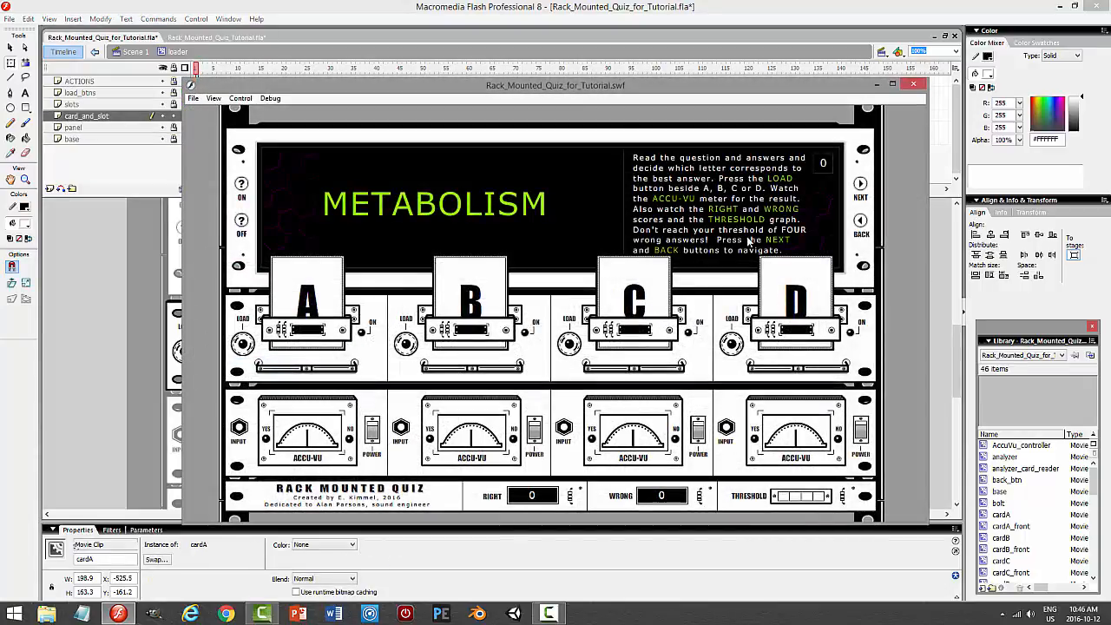
left_click(859, 184)
left_click(244, 343)
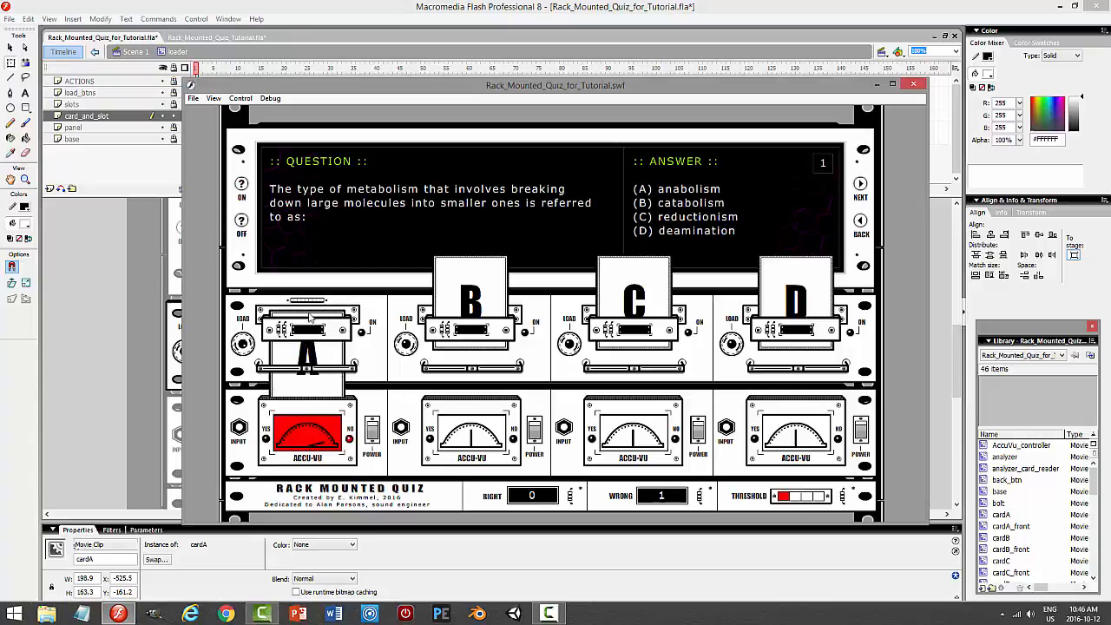
left_click(912, 83)
left_click(248, 39)
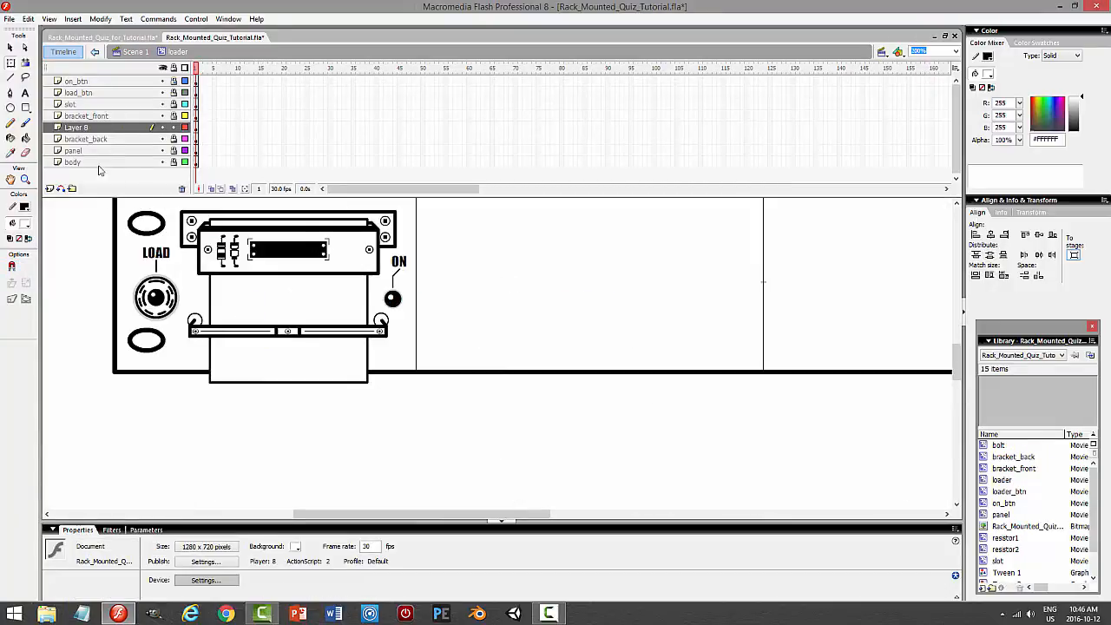
Stretch the card's lower edge downward past the panel's base to a card height of about 169 px
left_click(90, 130)
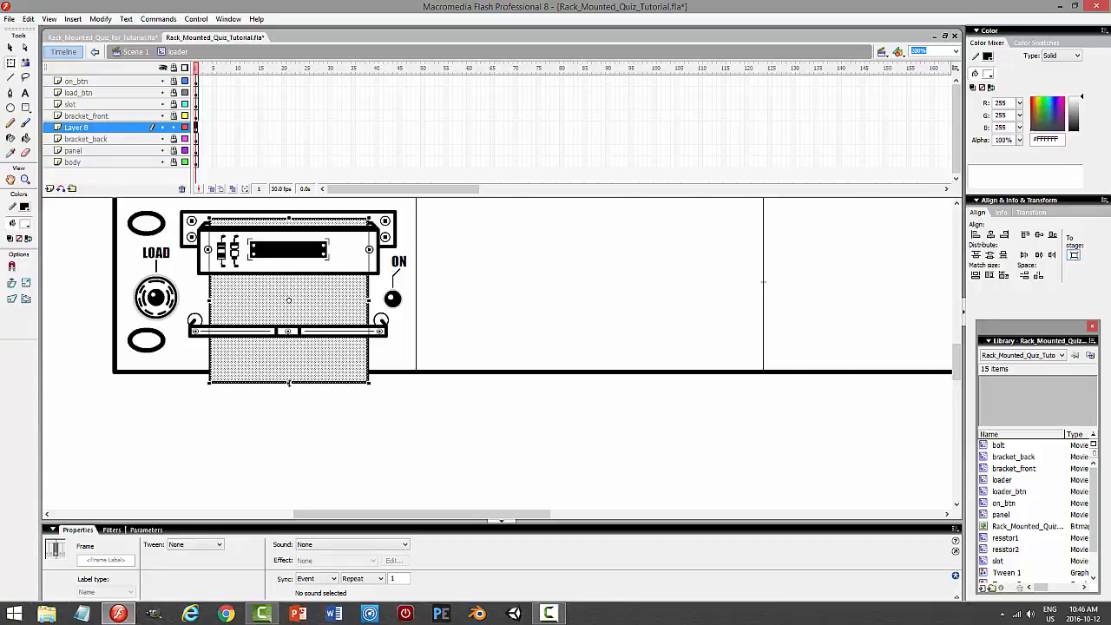
left_click_drag(289, 382, 449, 413)
left_click(449, 413)
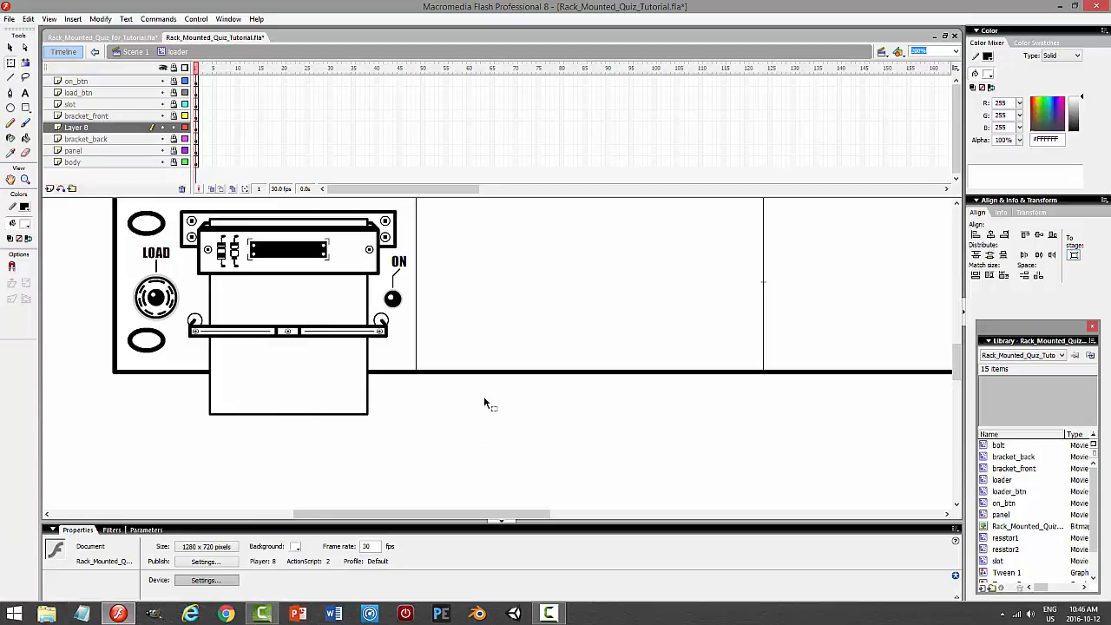
Test the finished movie again to compare the length of loaded card A with the stretched card, and go back to the tutorial file
left_click(143, 37)
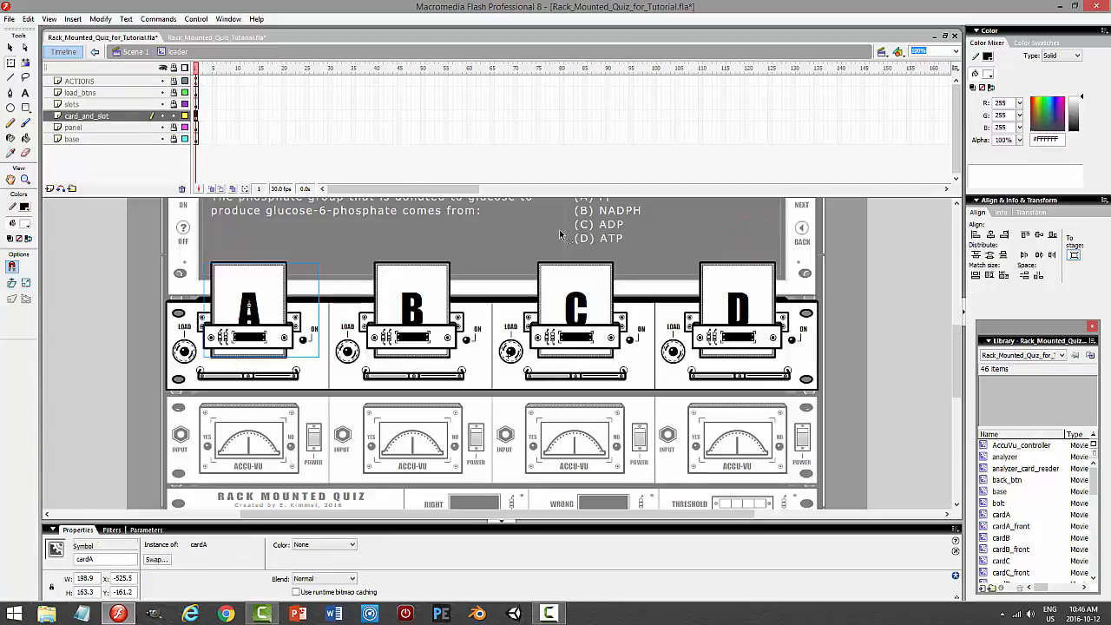
key("ctrl+Return")
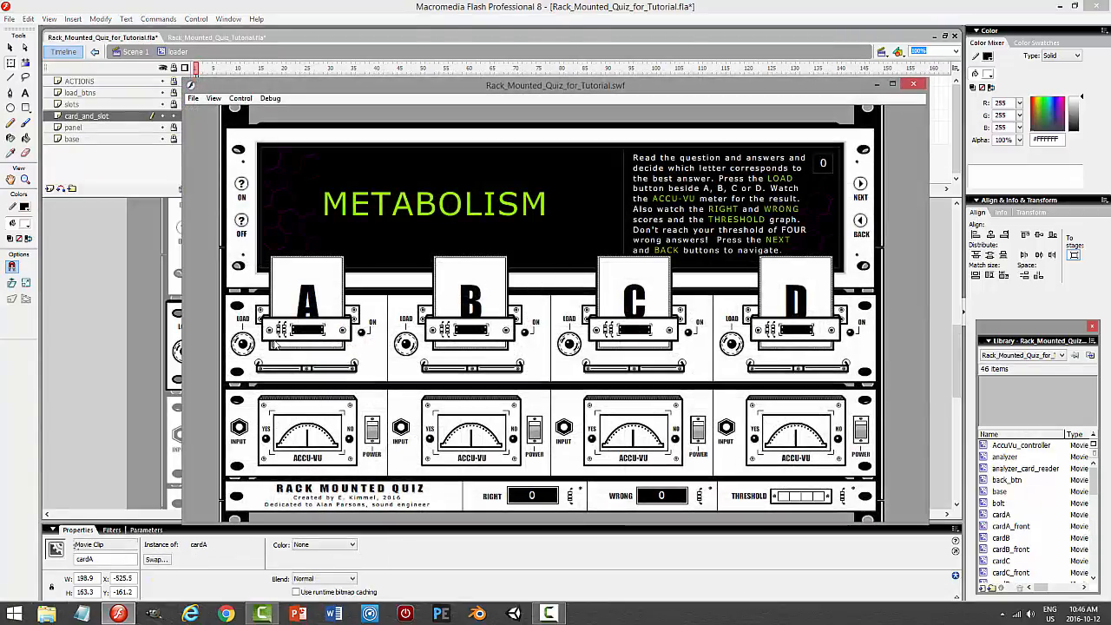
left_click(858, 186)
left_click(244, 346)
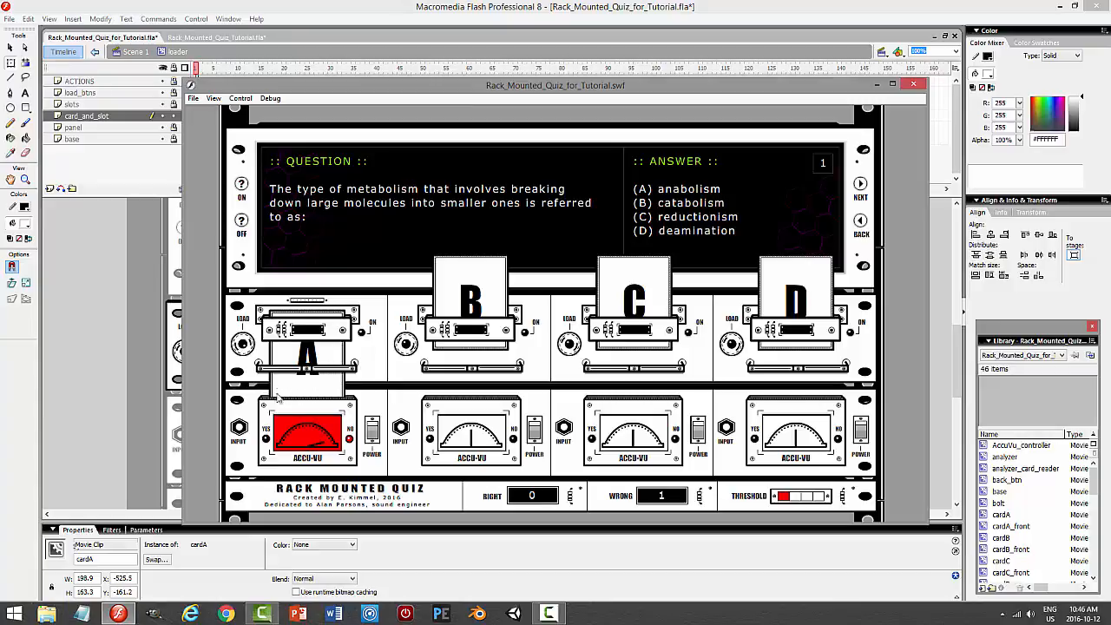
left_click(918, 84)
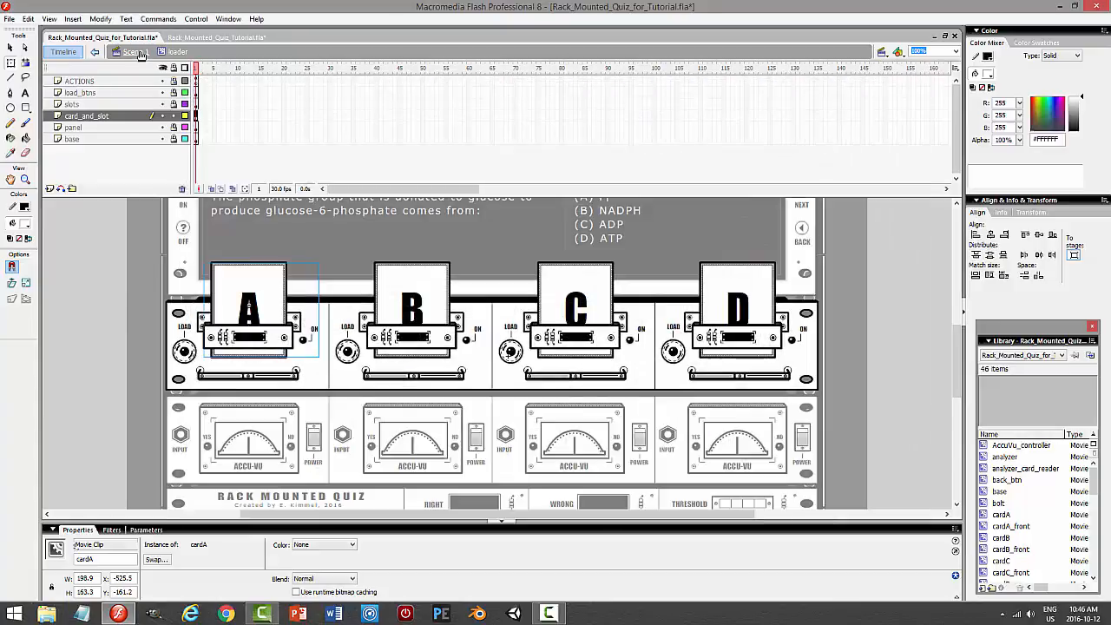
left_click(217, 38)
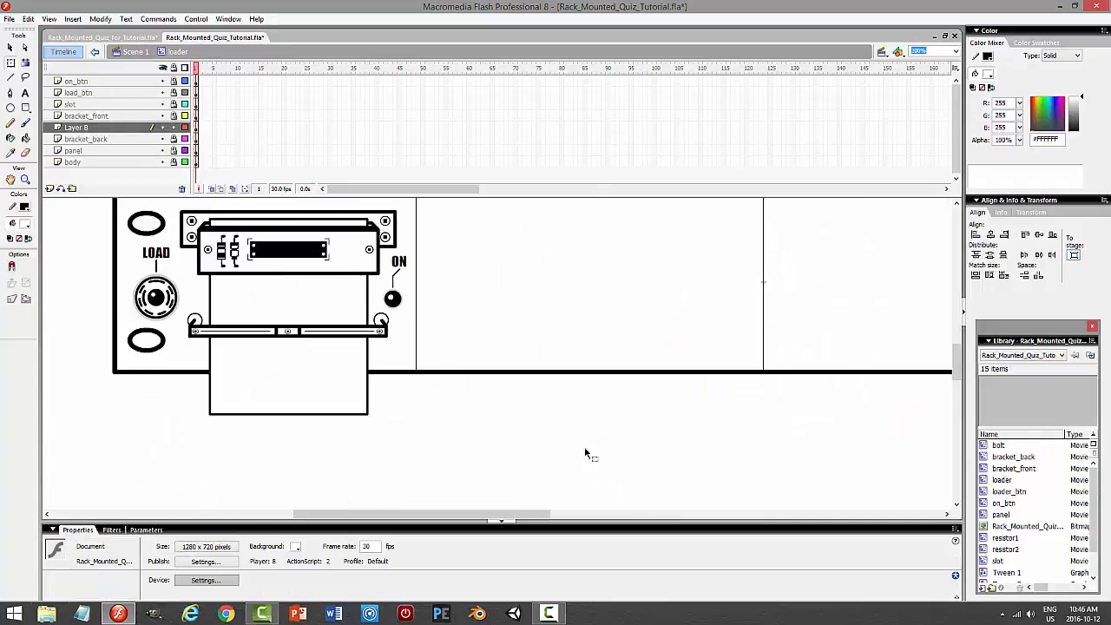
Convert the card shape to a movie clip symbol named cardA and give it the instance name cardA
left_click(118, 131)
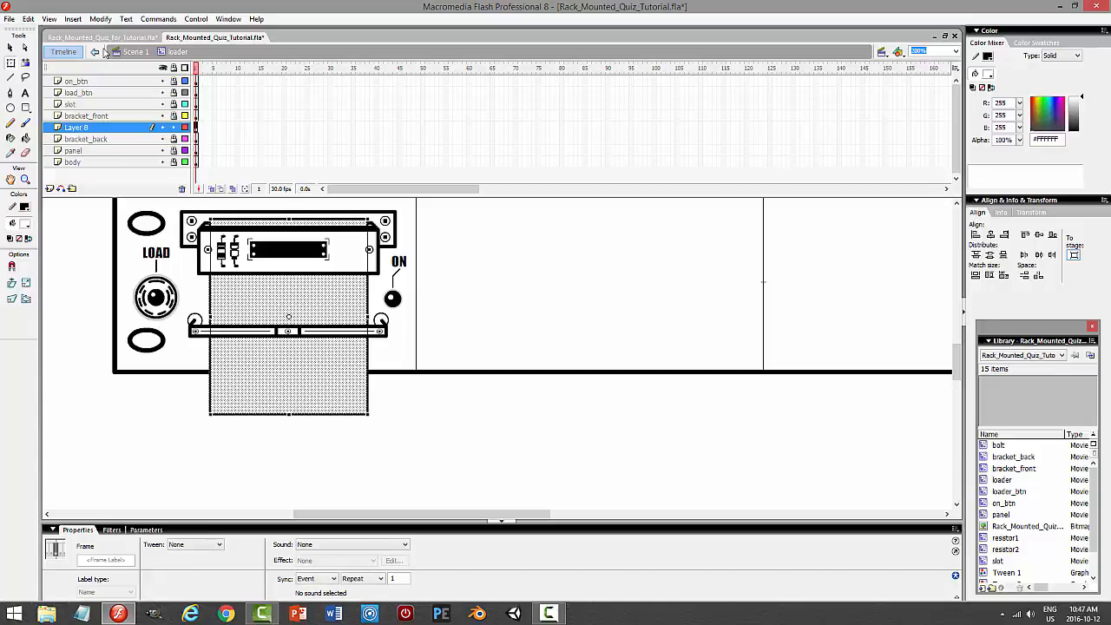
left_click(100, 19)
left_click(93, 54)
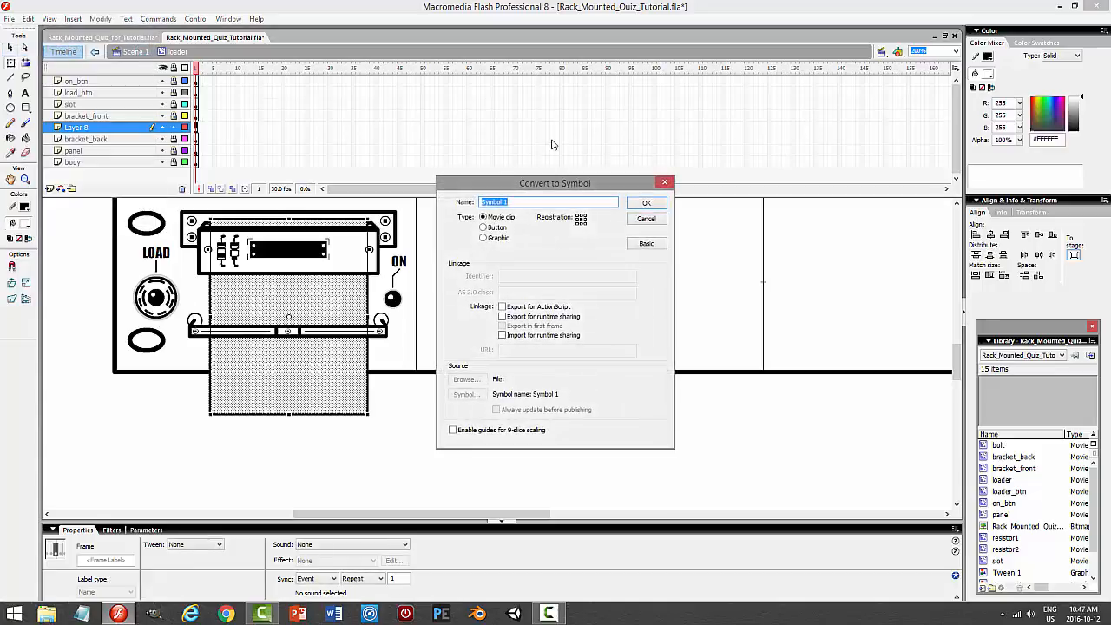
type("cardA")
key("Return")
left_click(123, 559)
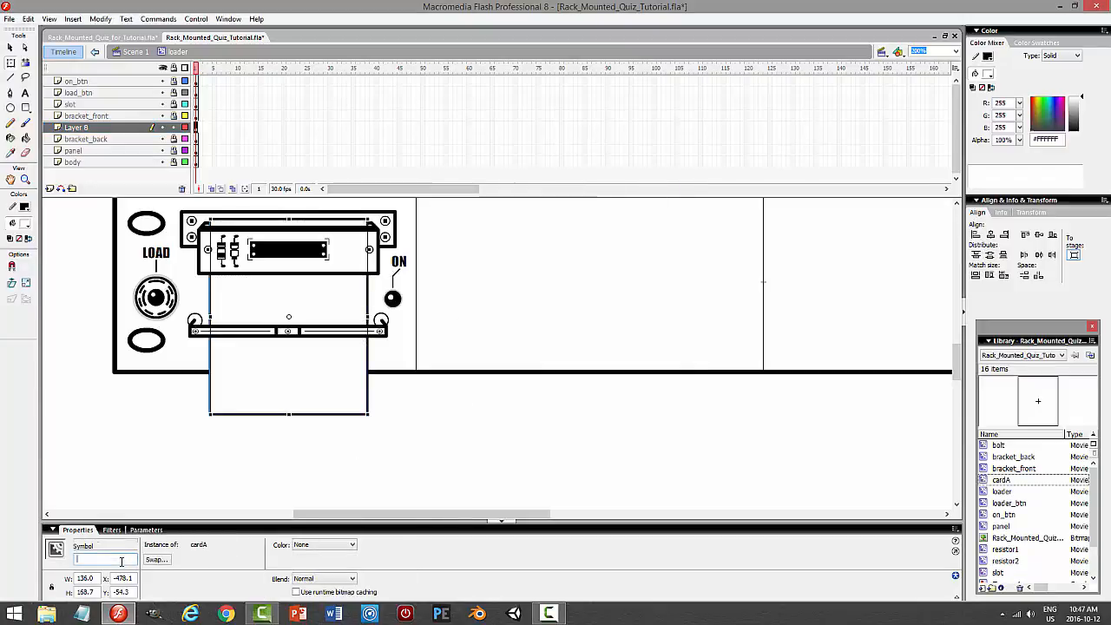
type("cardA")
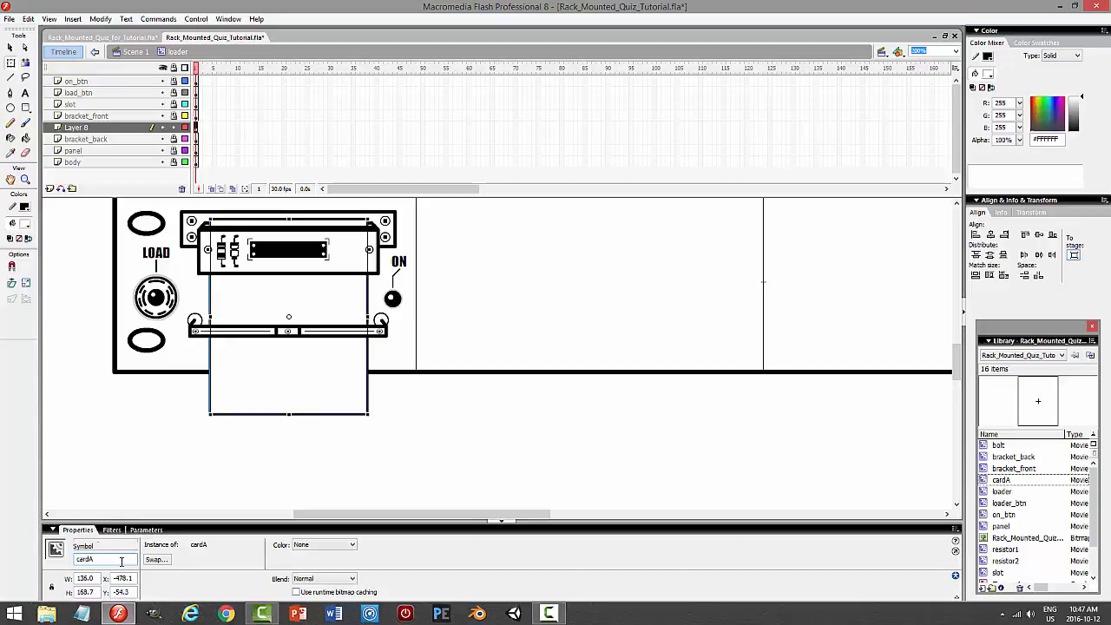
key("Return")
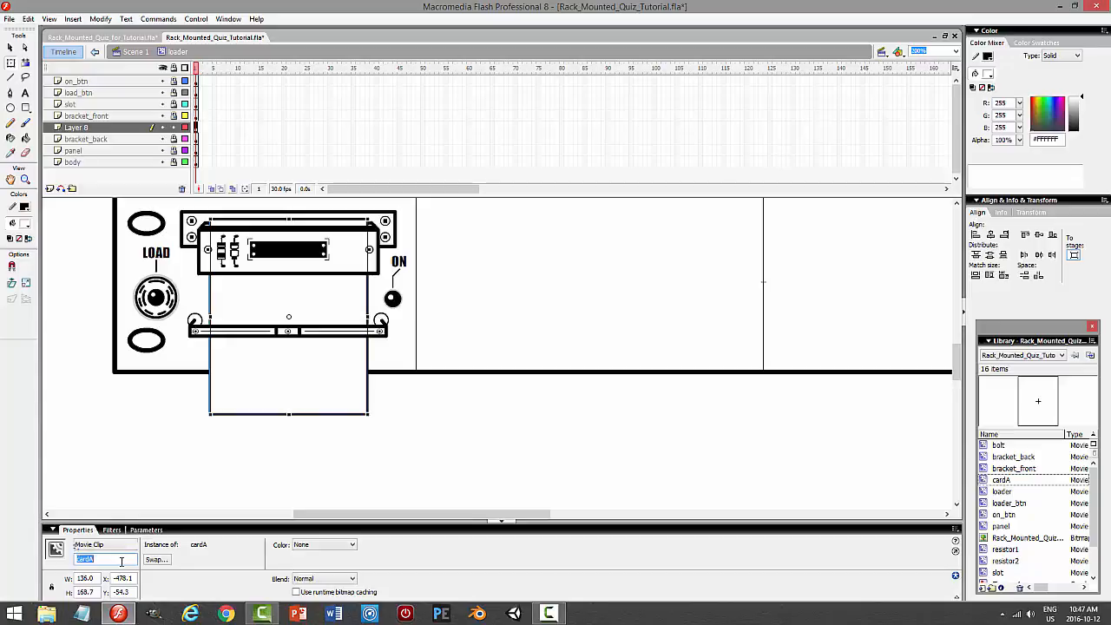
Rename the card's layer, Layer 8, as card and deselect the card with the Selection tool
double_click(77, 127)
type("card")
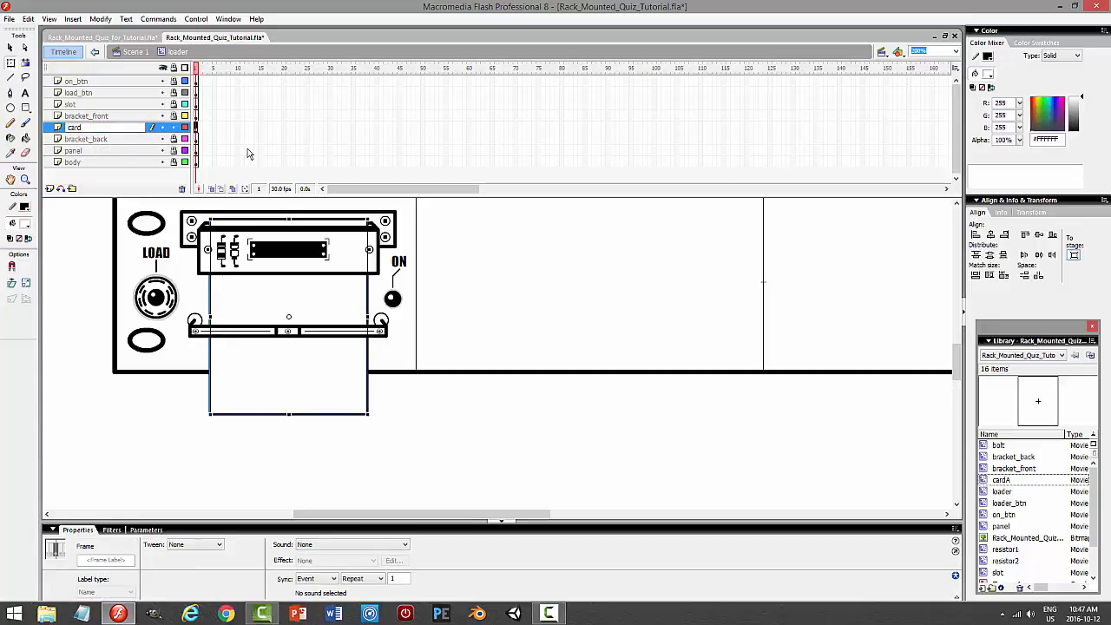
key("Return")
left_click(10, 49)
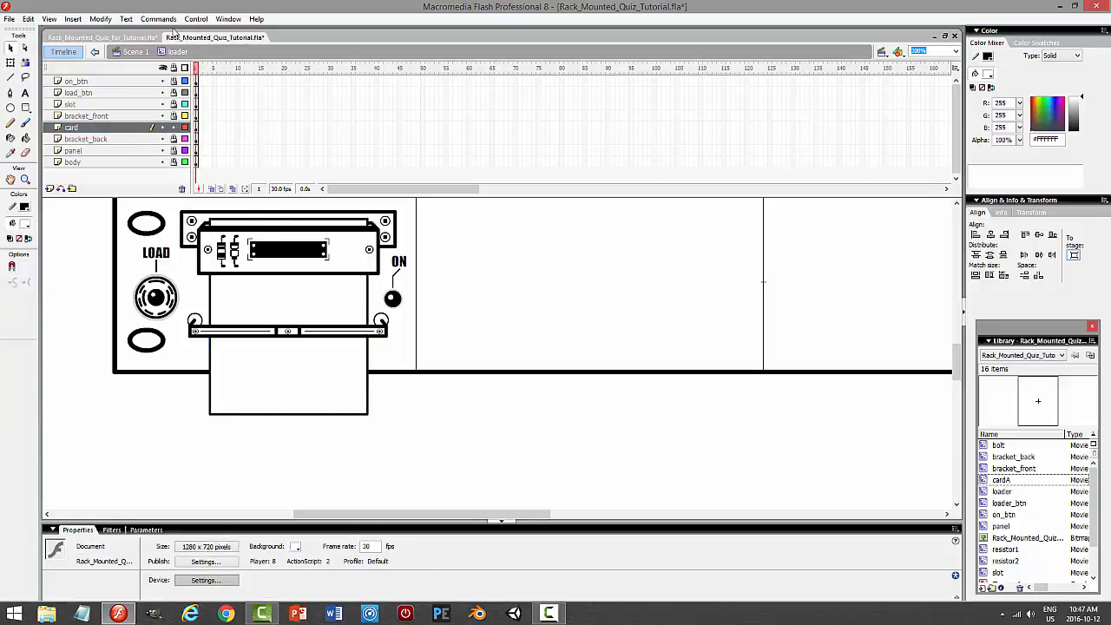
Examine the layers of the cardA clip and its nested cardA_front clip in the finished file, and return to Rack_Mounted_Quiz_Tutorial.fla
left_click(102, 38)
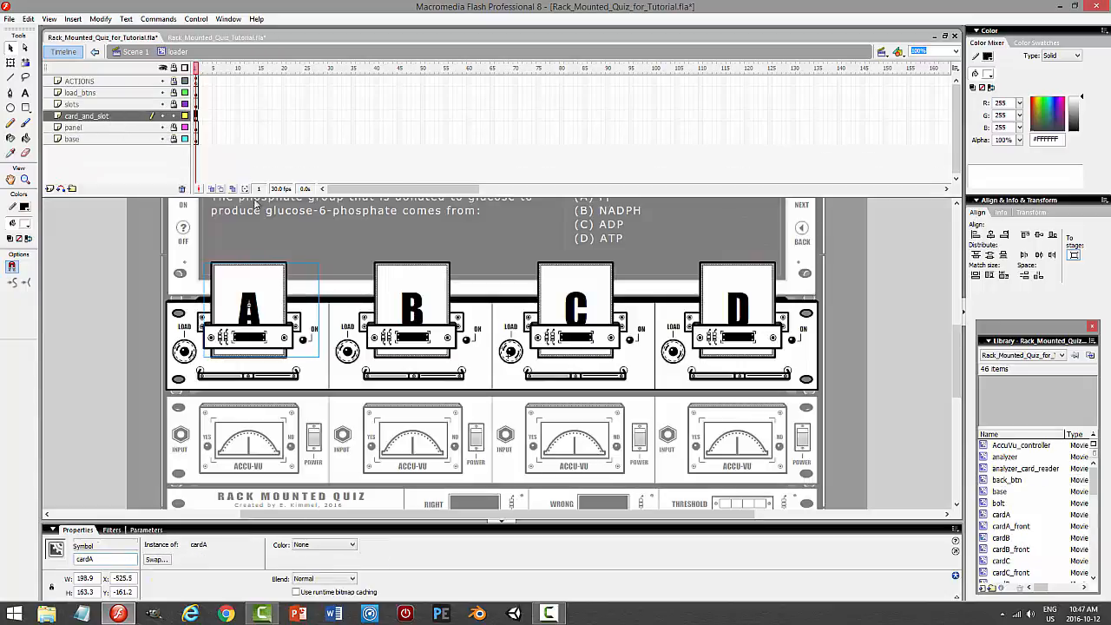
left_click(266, 290)
double_click(267, 292)
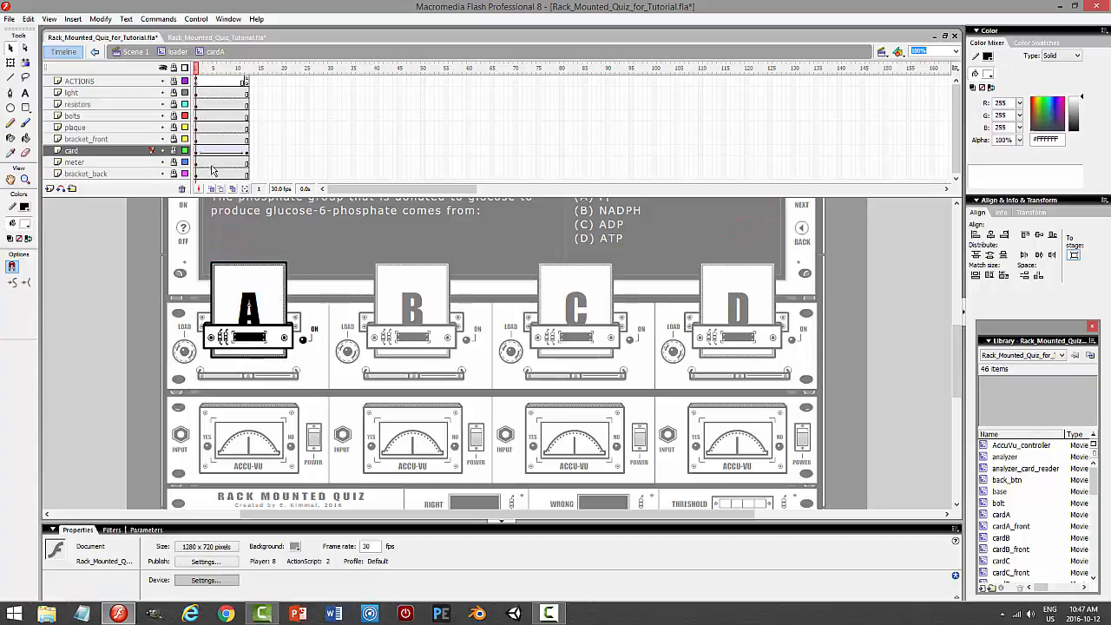
left_click(164, 150)
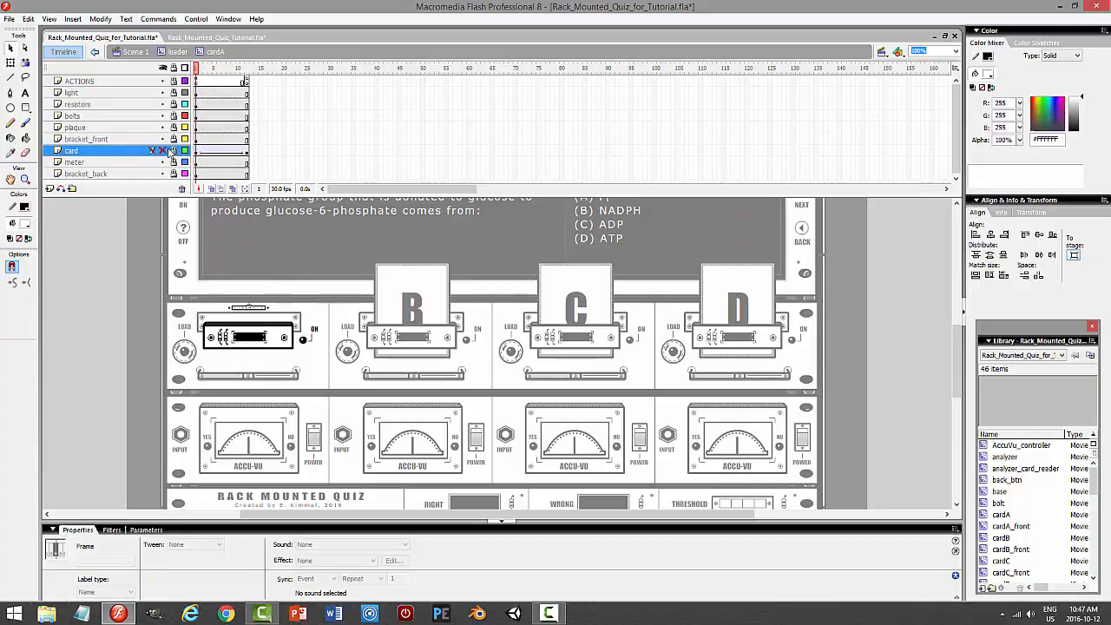
left_click(163, 151)
left_click(172, 150)
left_click(198, 151)
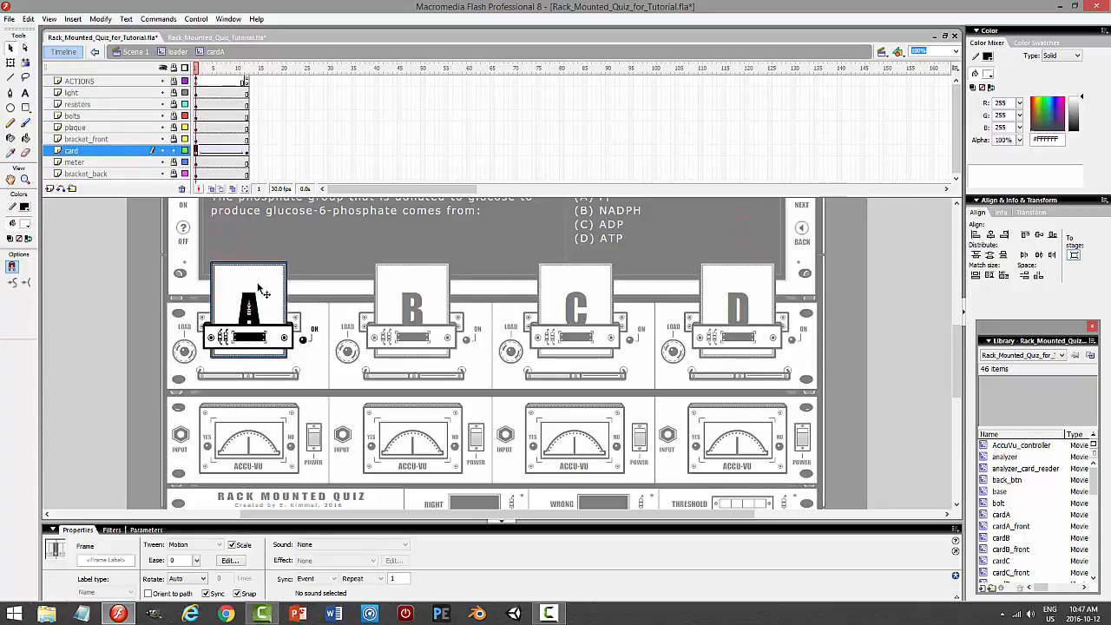
double_click(260, 287)
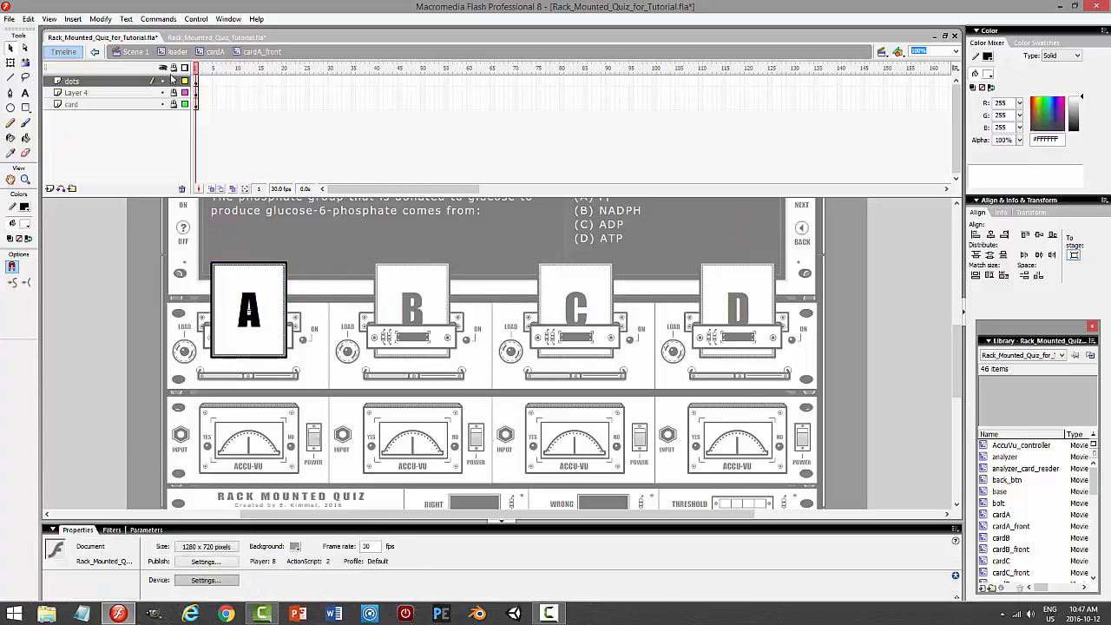
left_click(216, 52)
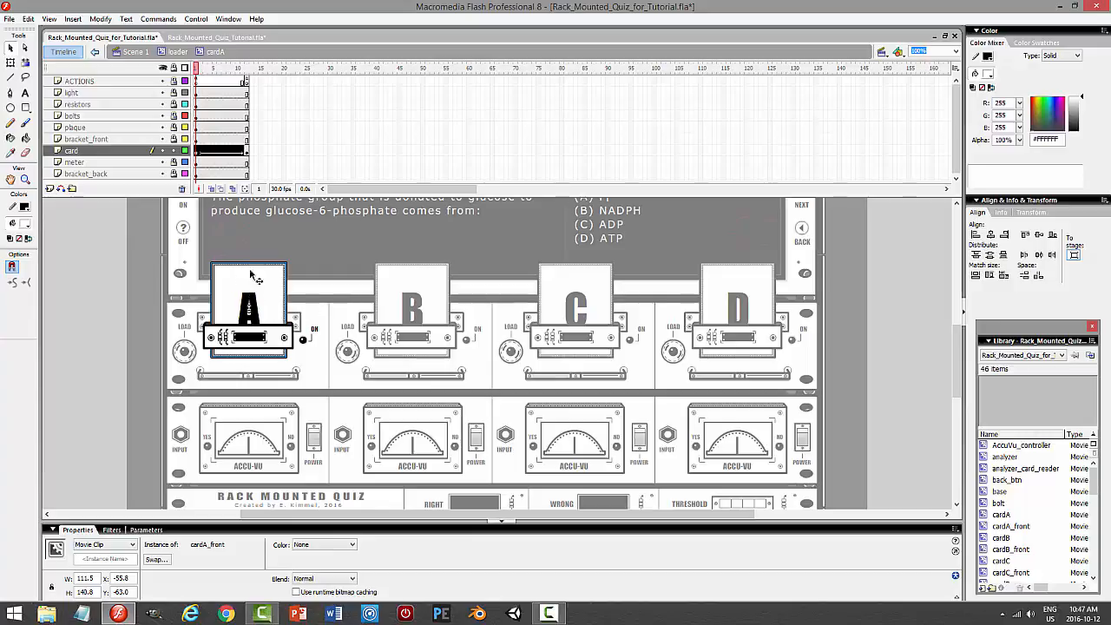
left_click(178, 52)
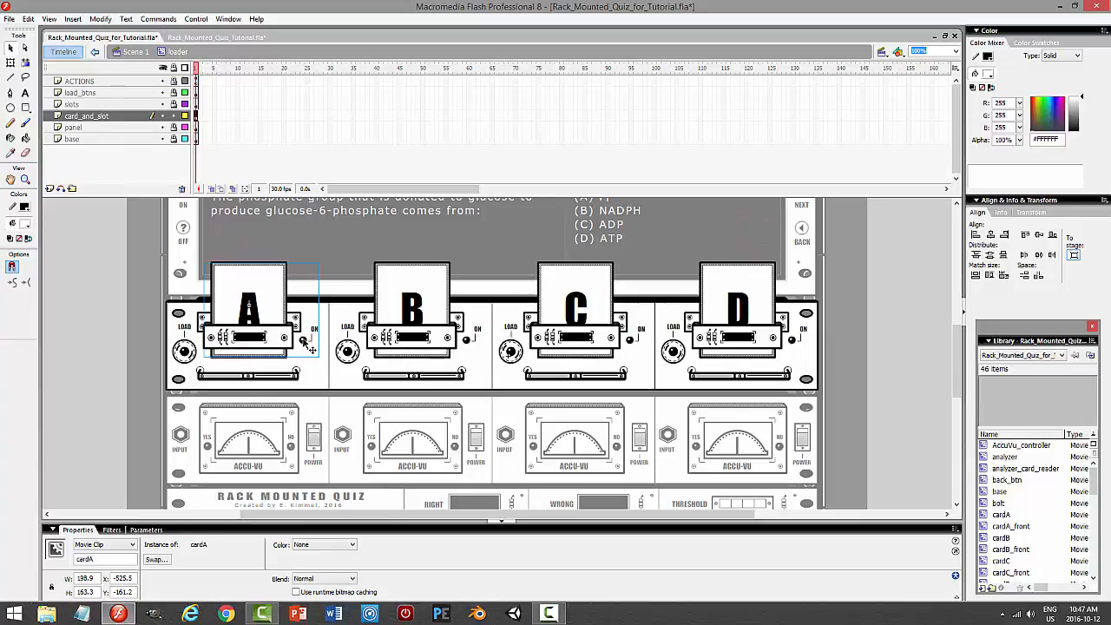
left_click(216, 37)
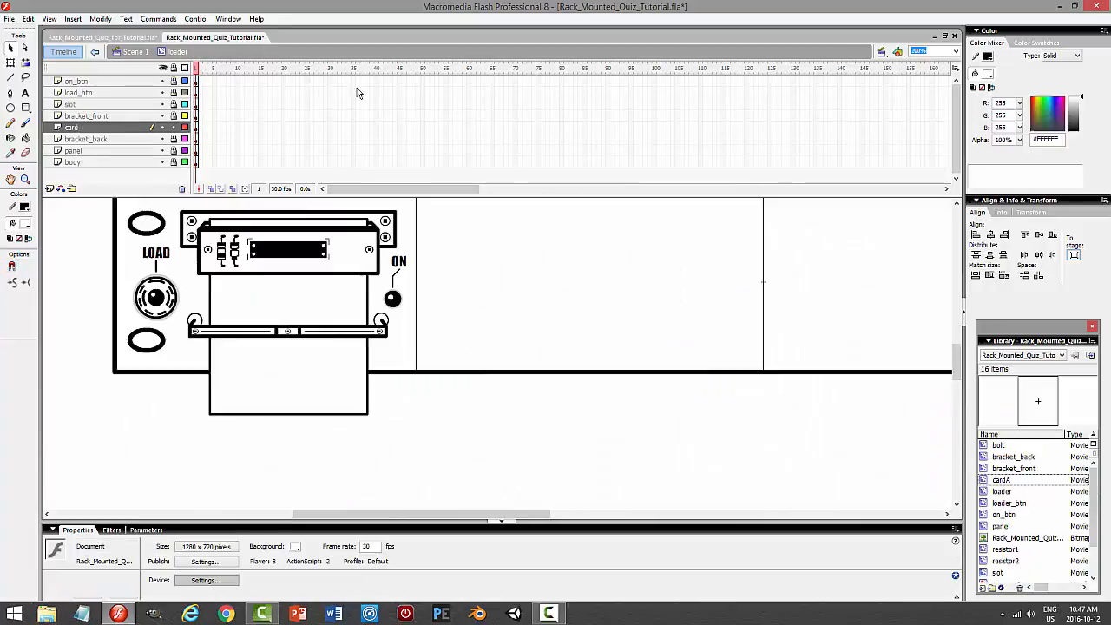
Raise the cardA instance to about Y -144 so its lower edge sits between the front bracket and the slot
left_click(319, 380)
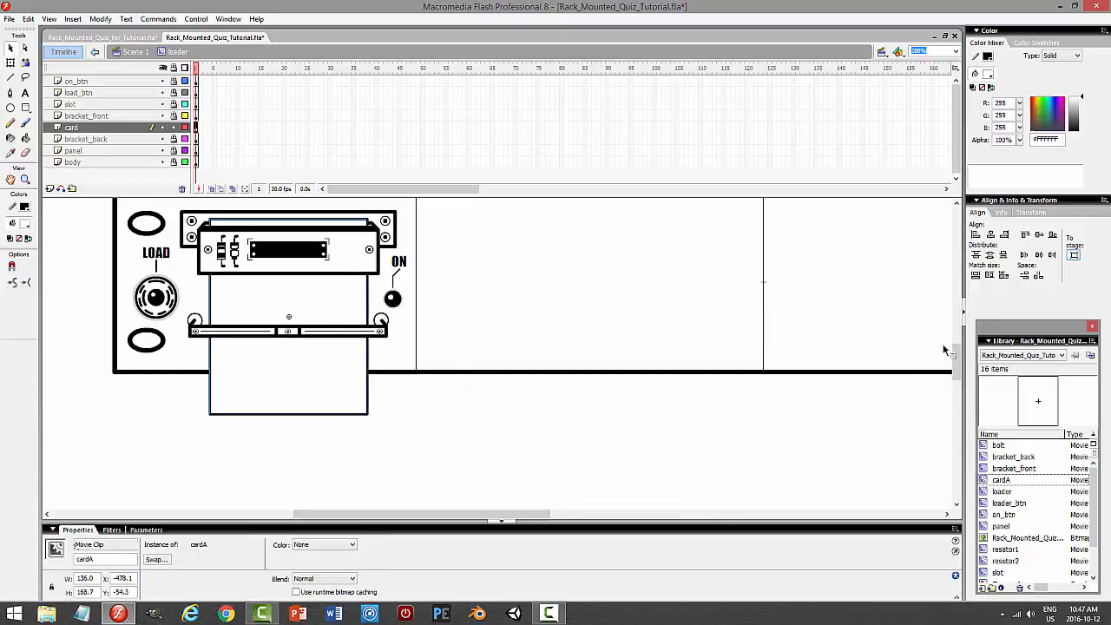
scroll(958, 357, "up", 2)
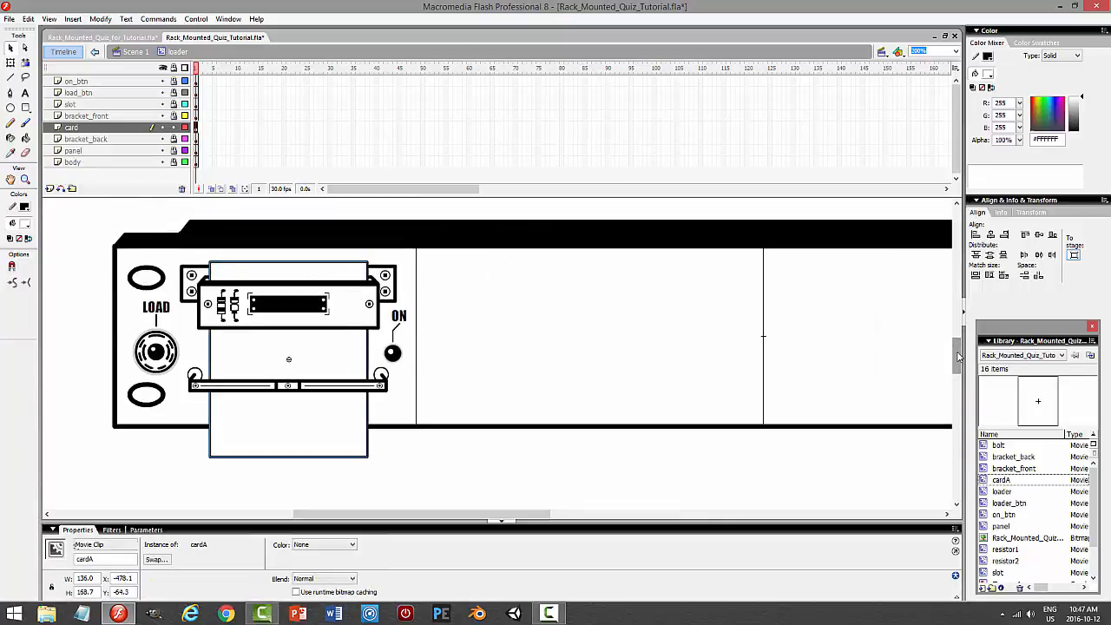
key("Up")
key("Up")
key("Up")
key("Up")
key("Up")
key("Up")
key("Up")
key("Up")
key("Up")
key("Up")
key("Up")
key("Up")
key("Up")
key("Up")
key("Up")
key("Up")
key("Up")
key("Up")
key("Up")
key("Up")
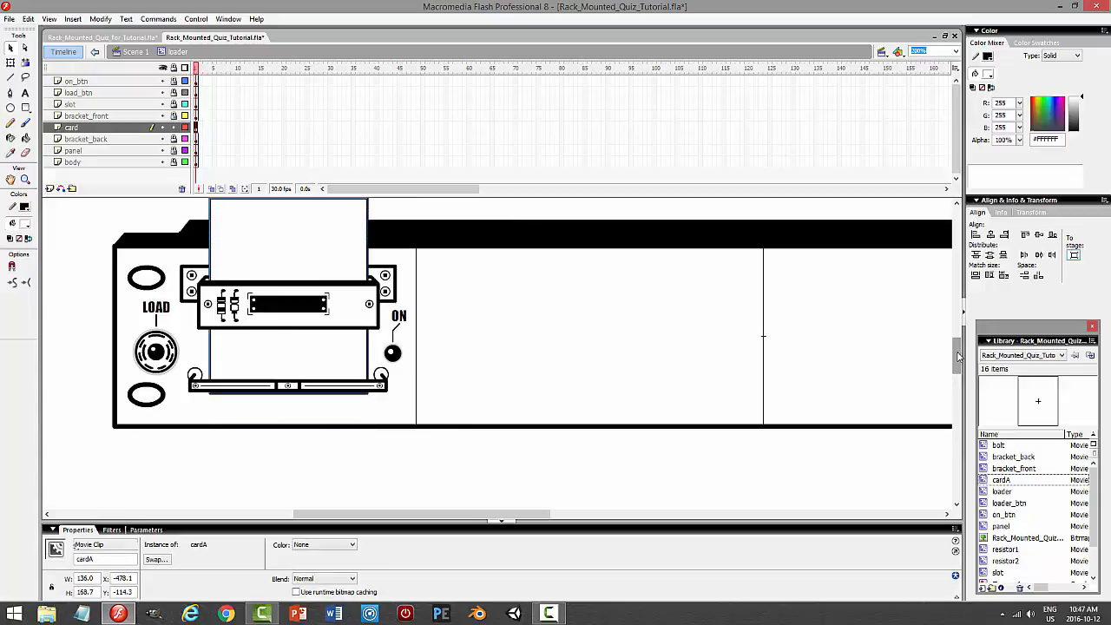
key("Up")
key("Up")
key("Up")
key("Up")
key("Up")
key("Up")
key("Up")
key("Up")
key("Up")
key("Up")
key("Up")
key("Up")
key("Up")
key("Up")
key("Up")
key("Up")
key("Up")
key("Up")
key("Up")
key("Up")
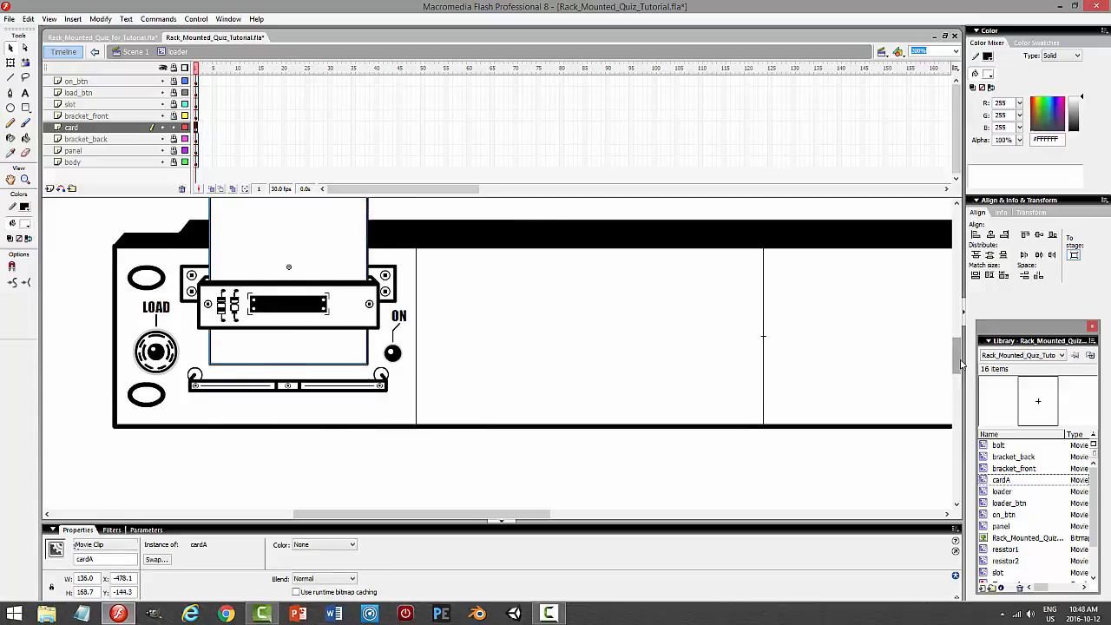
Open the cardA clip for editing in place and rename its Layer 1 as body
scroll(956, 356, "up", 3)
double_click(283, 346)
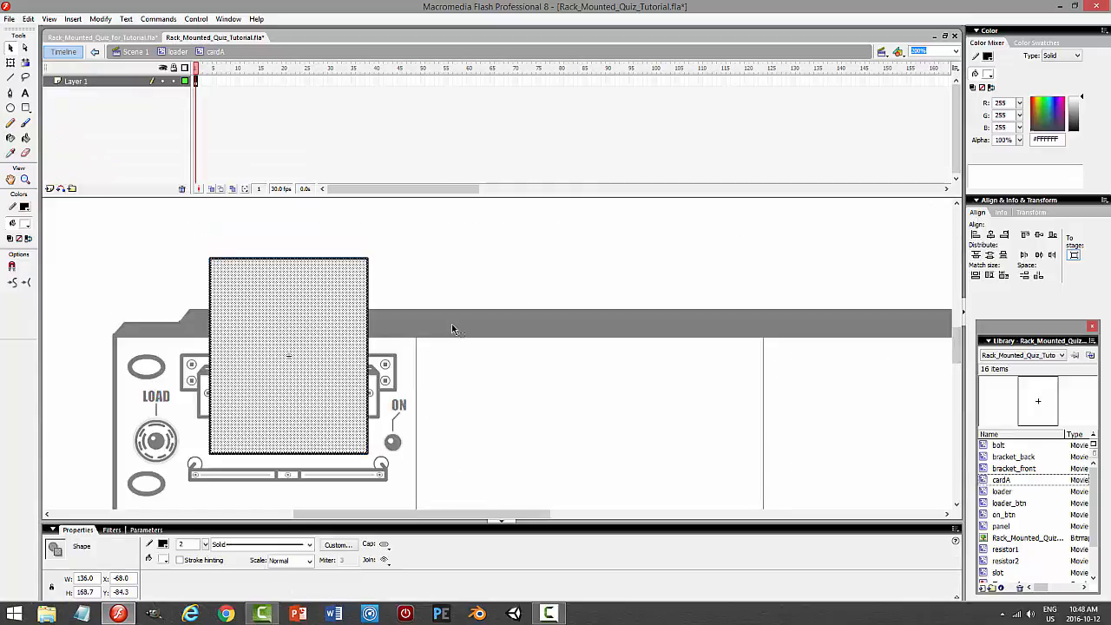
double_click(125, 82)
type("body")
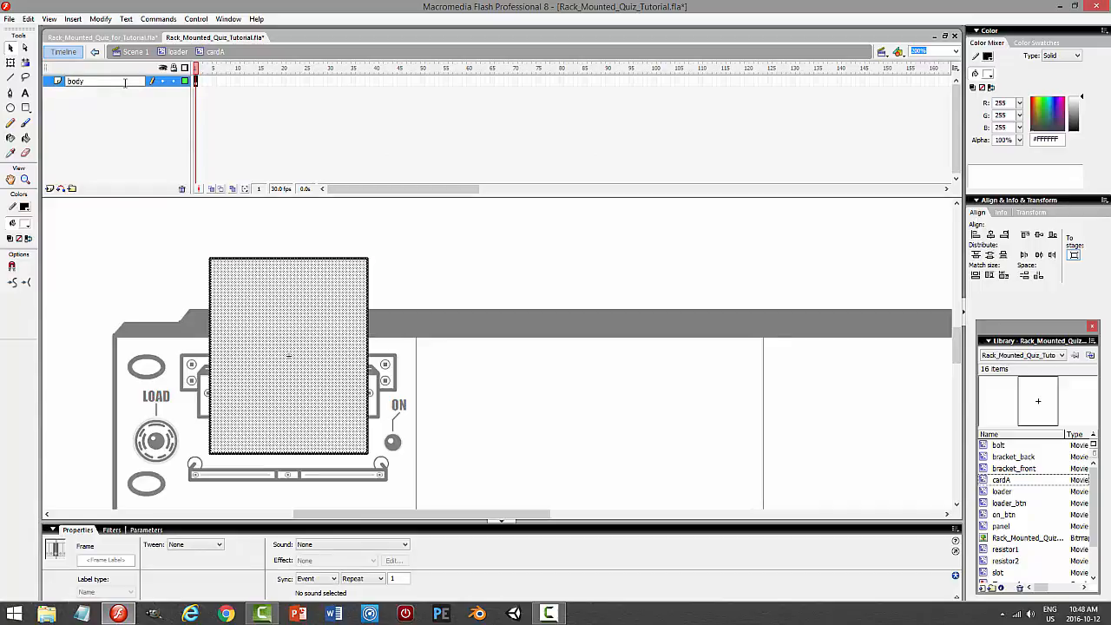
key("Return")
left_click(173, 82)
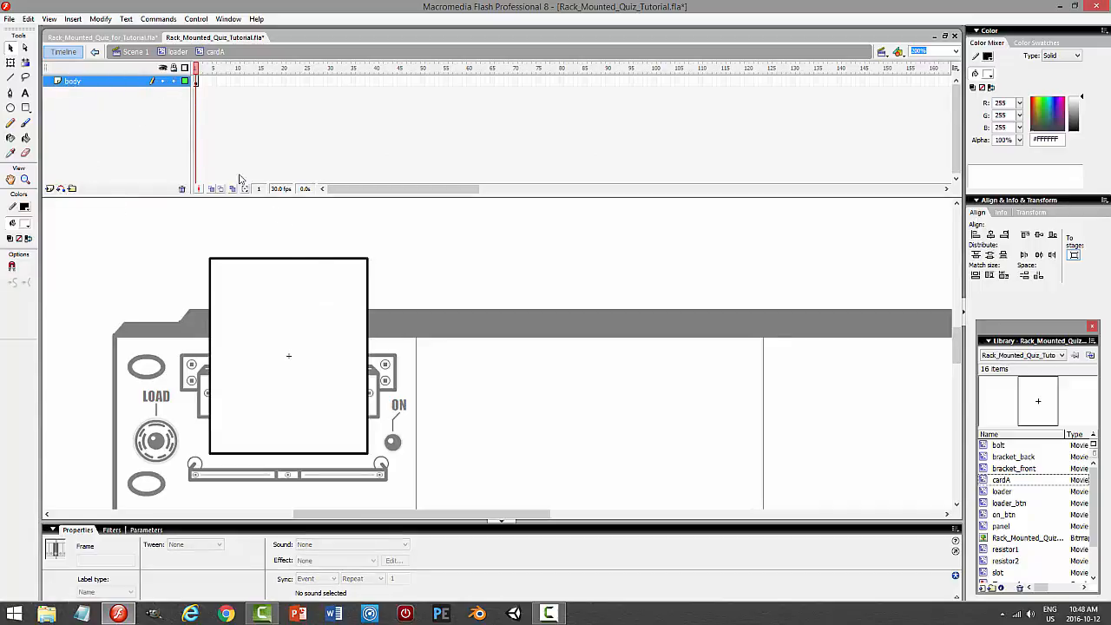
Copy the card's complete rectangular outline, without its fill, and paste the copy in place on the body layer
left_click(311, 261)
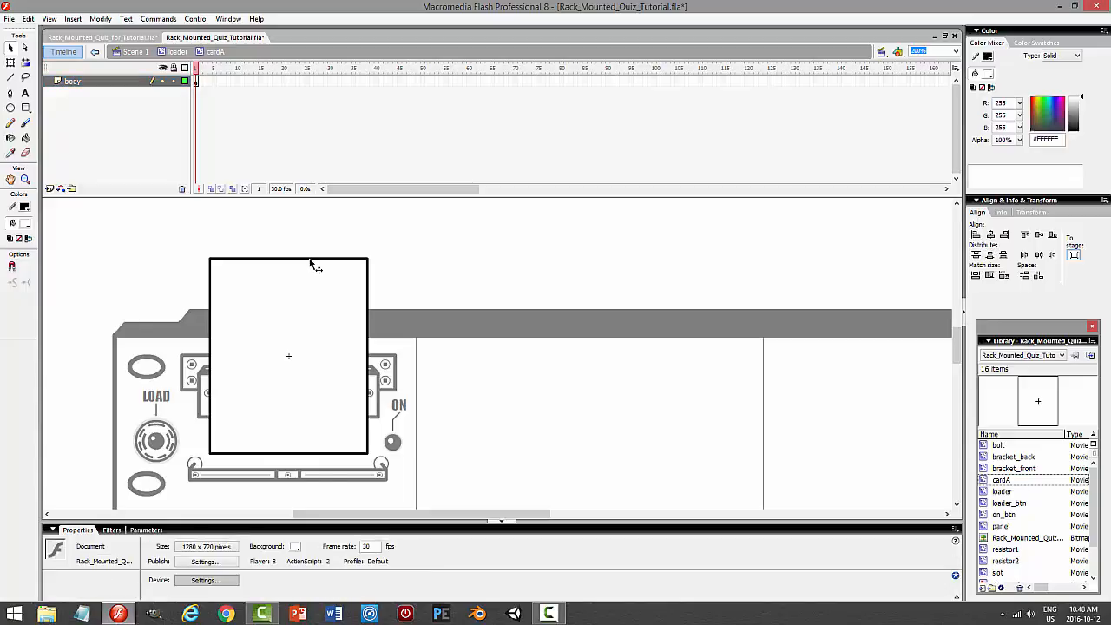
left_click(310, 263)
left_click(337, 259)
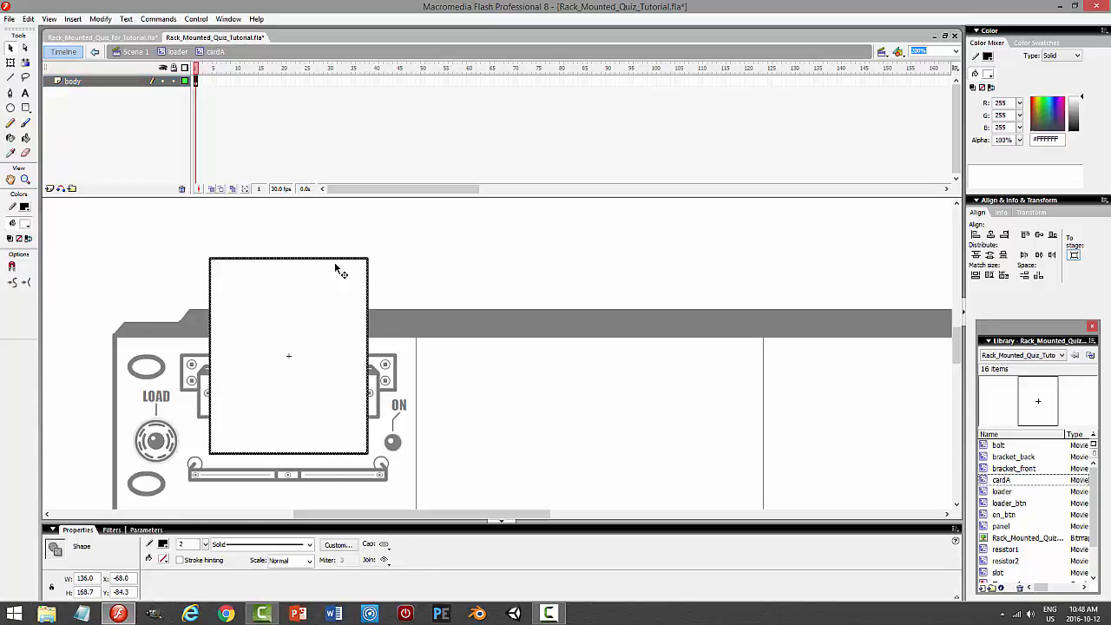
left_click(28, 19)
left_click(59, 78)
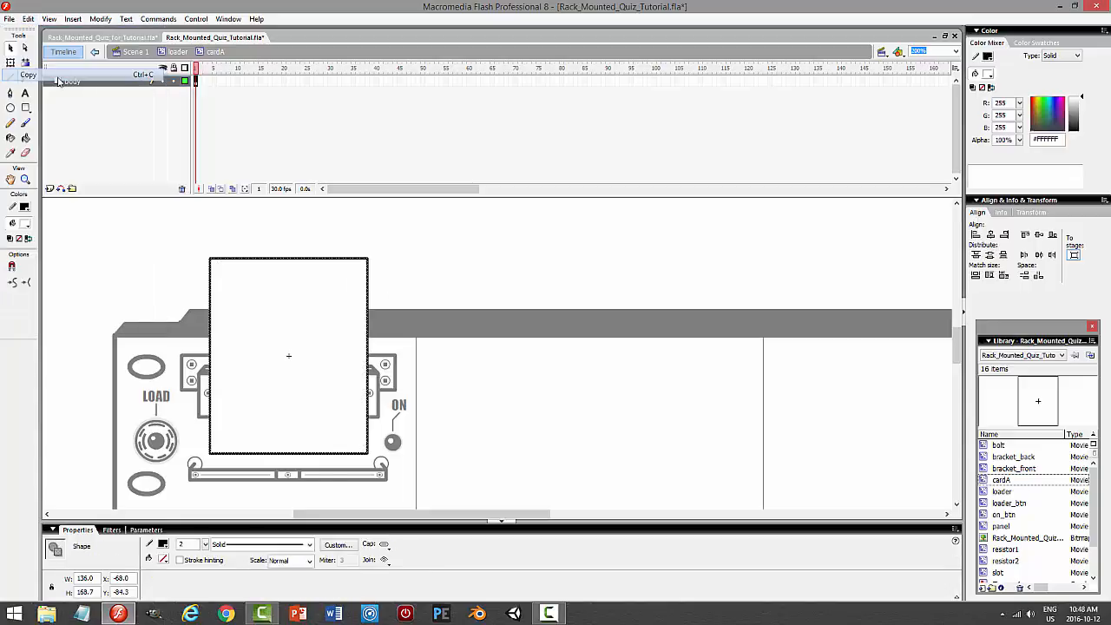
left_click(173, 81)
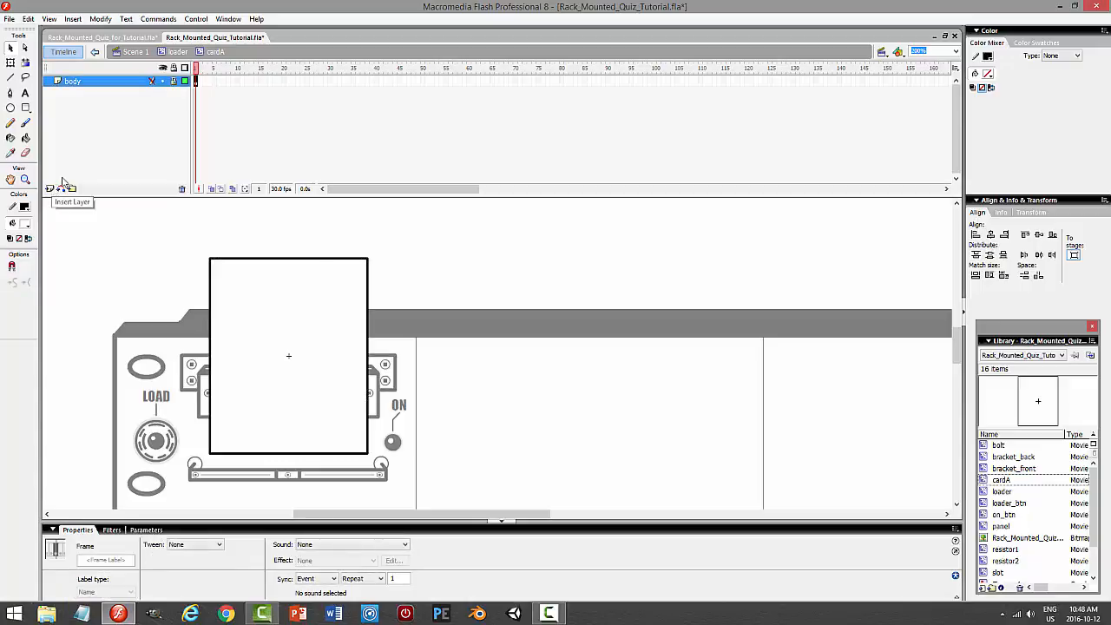
left_click(172, 81)
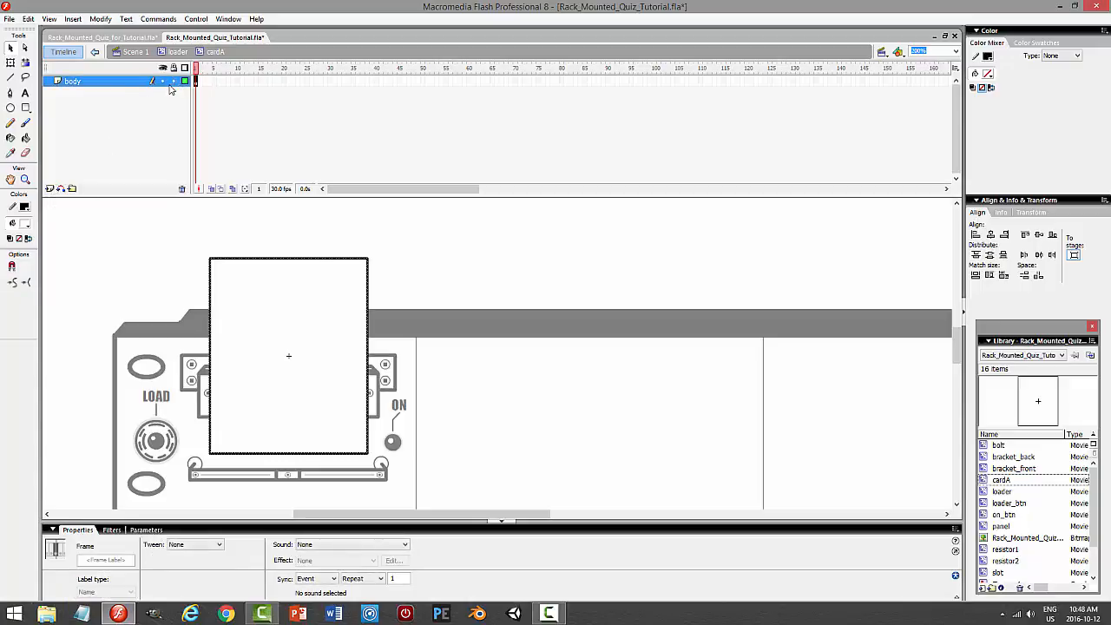
left_click(27, 19)
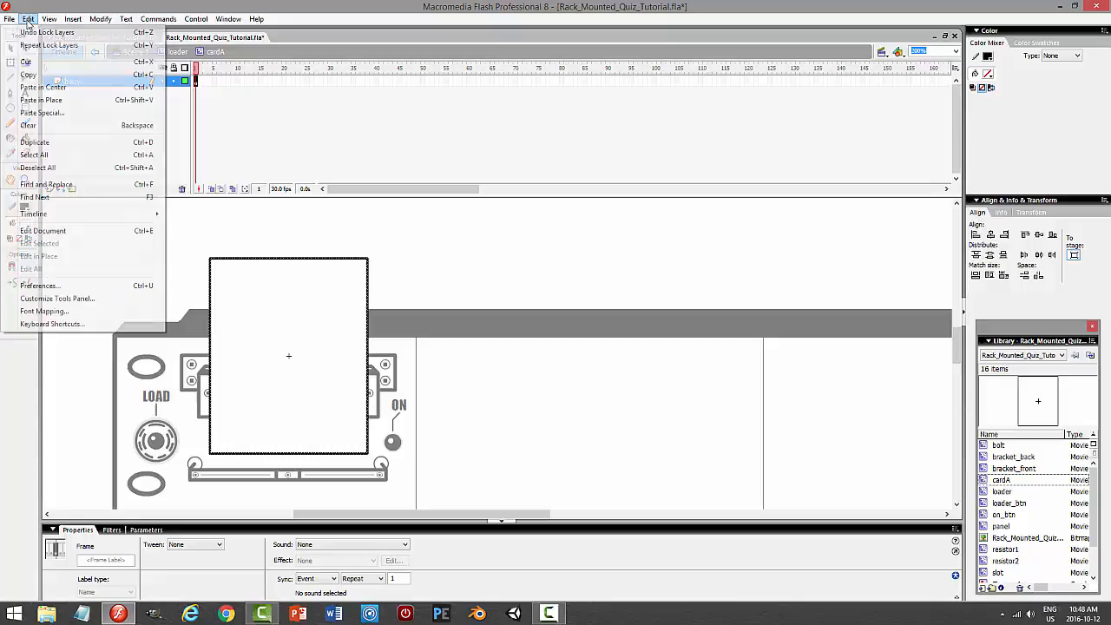
left_click(37, 75)
left_click(28, 19)
left_click(39, 102)
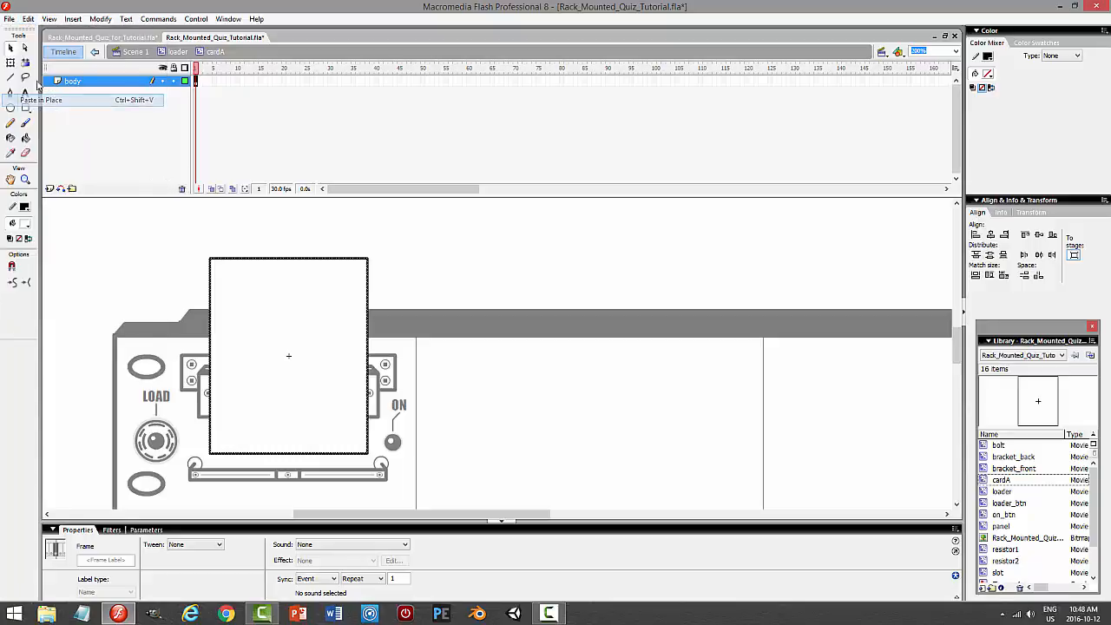
Shrink the pasted outline about its centre to about 128 by 161, leaving an even border inside the card's edge
left_click(11, 64)
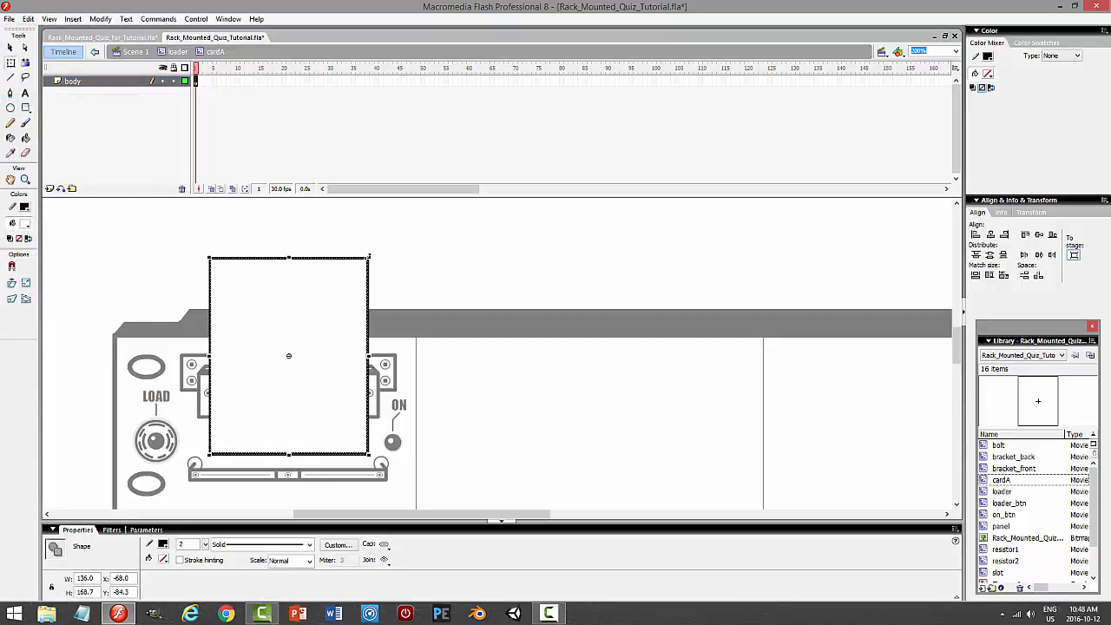
left_click_drag(368, 257, 365, 261)
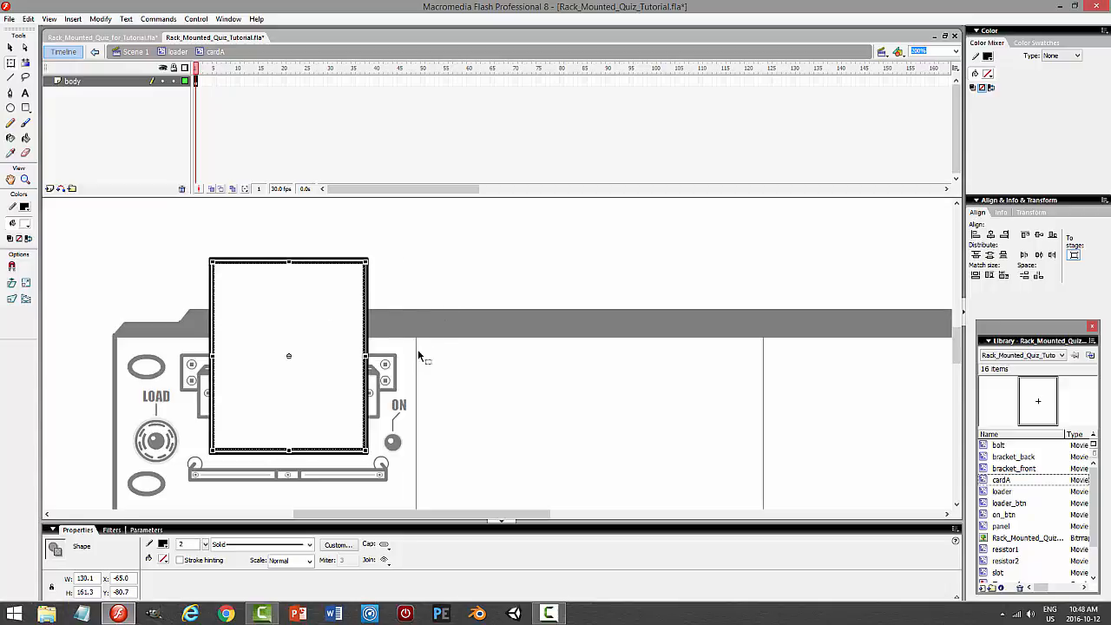
left_click_drag(365, 355, 364, 356)
left_click(470, 355)
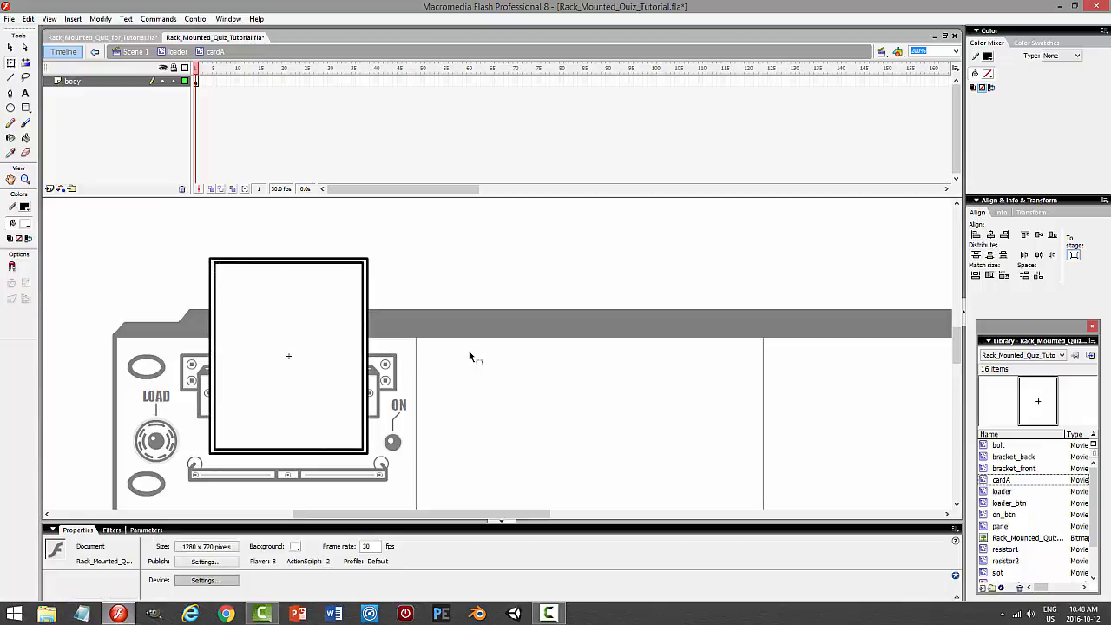
Set the stroke height of the card's inner outline to 1
double_click(276, 263)
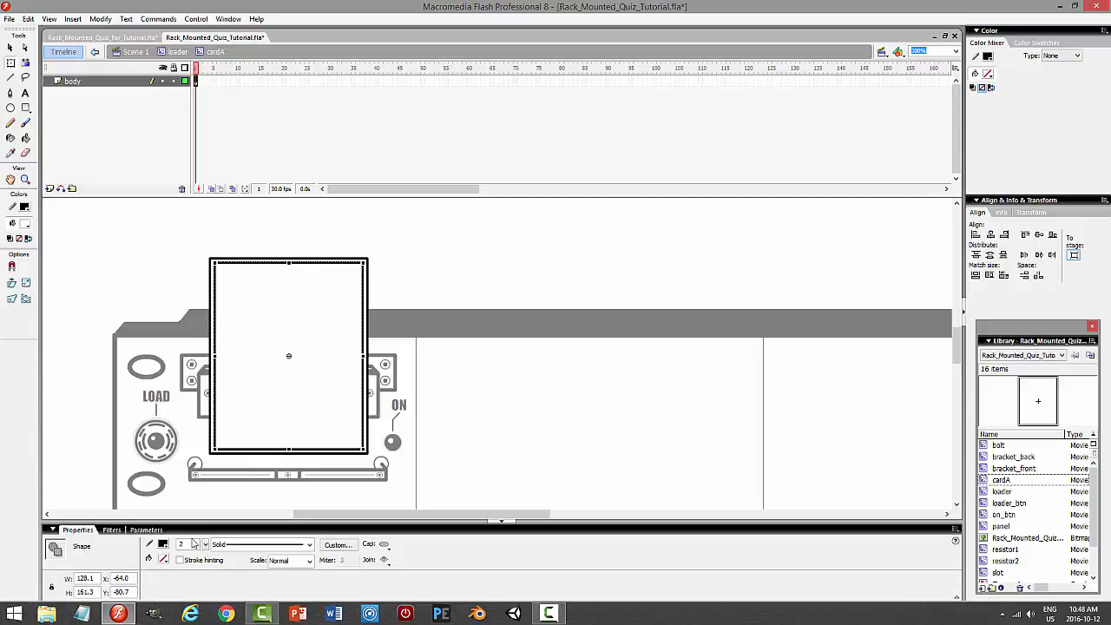
left_click_drag(187, 545, 171, 545)
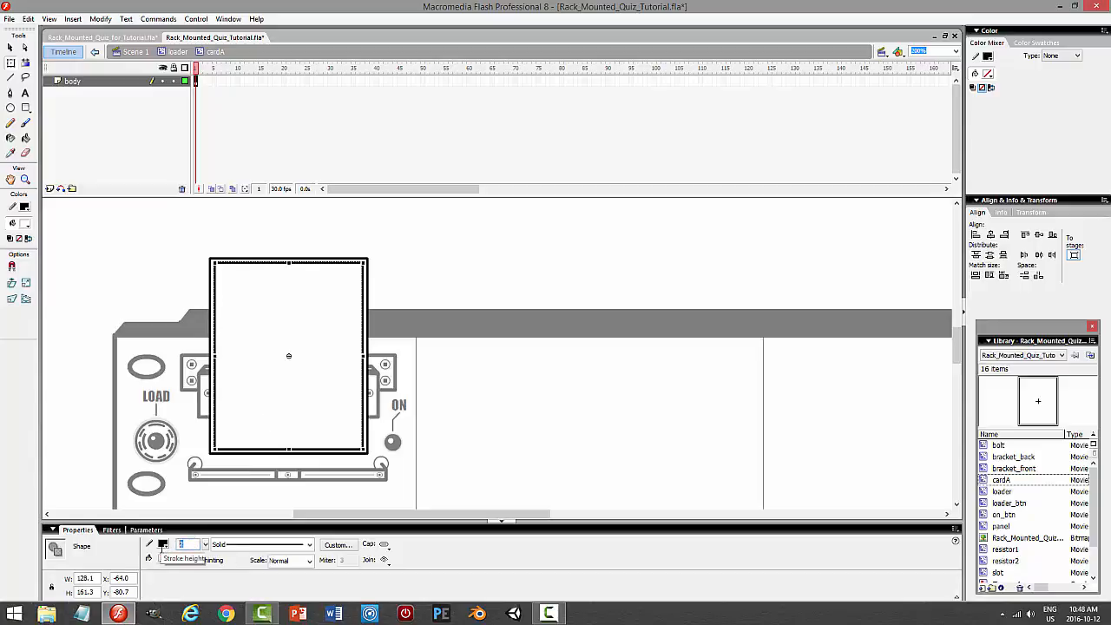
type("1")
key("Return")
left_click(583, 466)
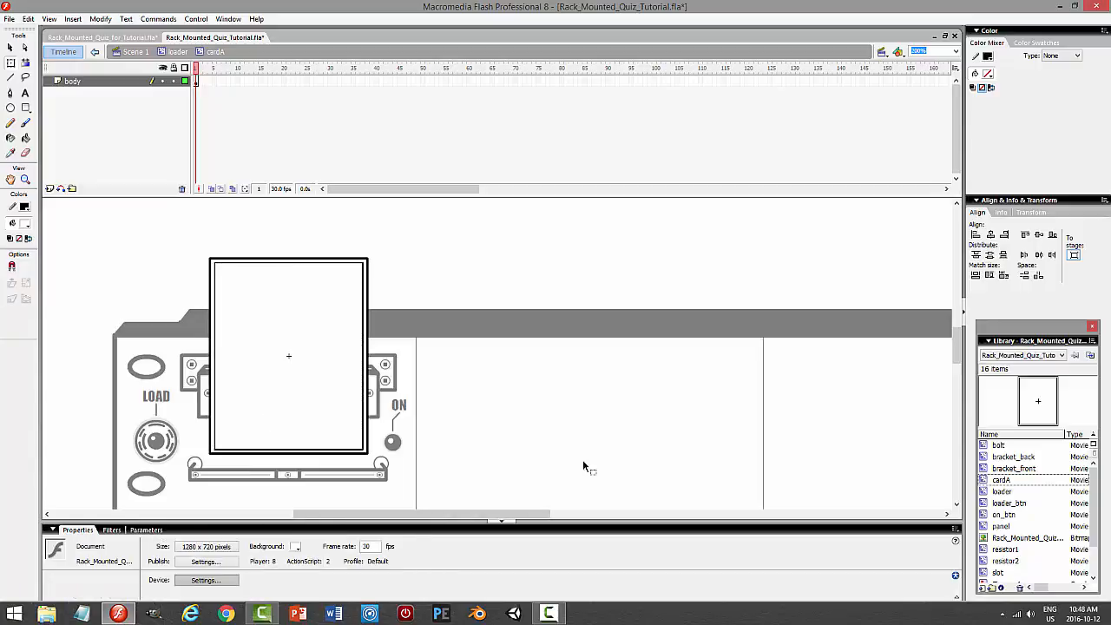
Select the whole inner outline of the card with the Selection tool, copy it and paste it in place
left_click(298, 263)
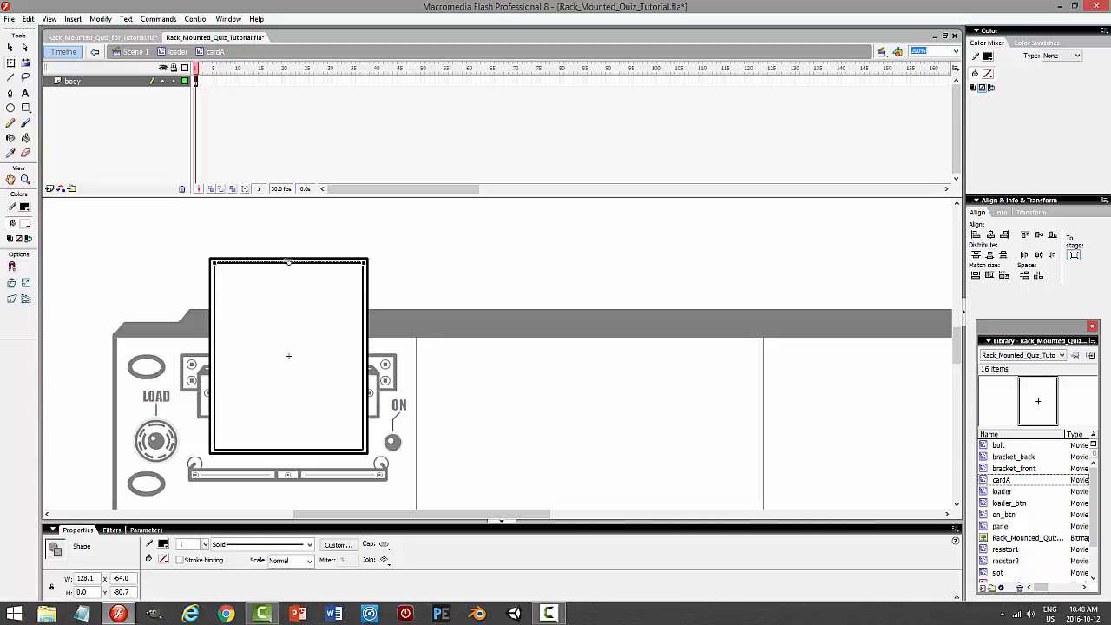
key("v")
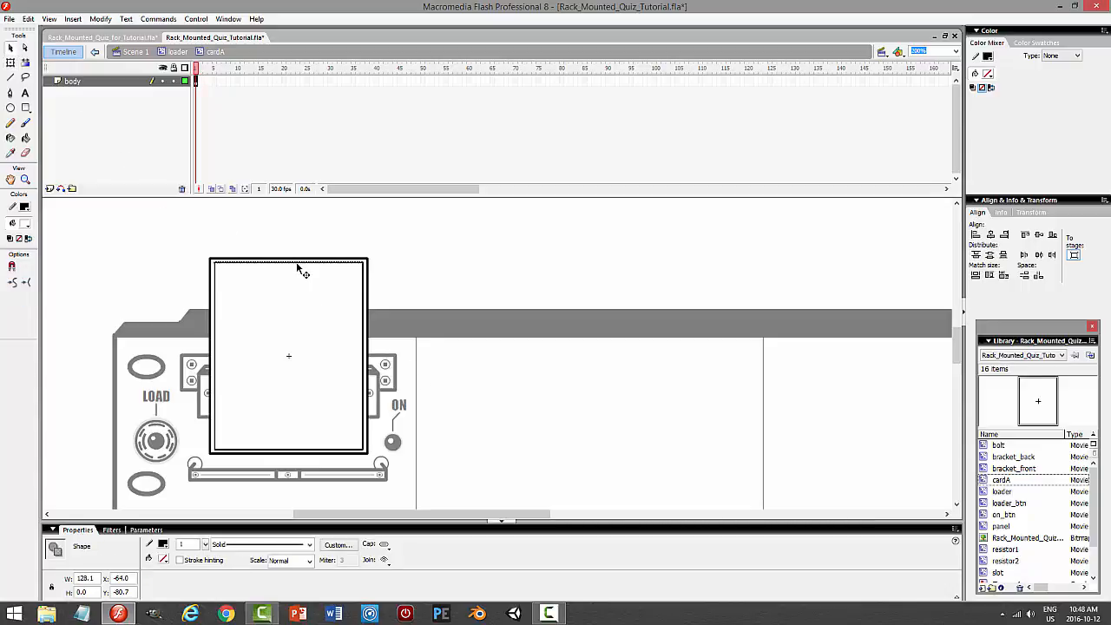
left_click(304, 267)
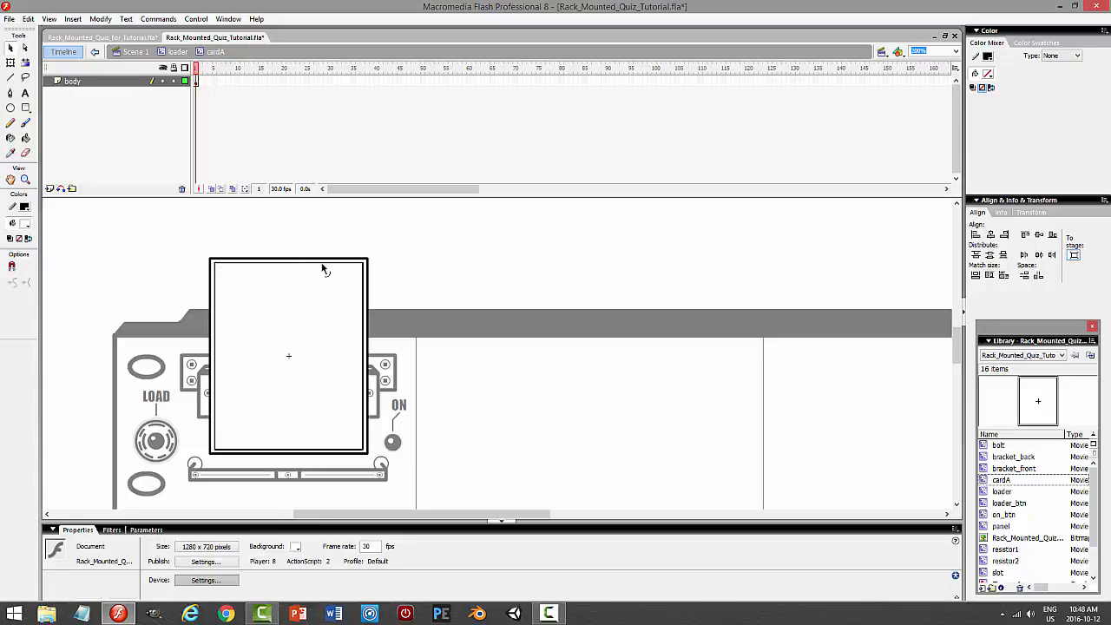
double_click(321, 265)
left_click(29, 19)
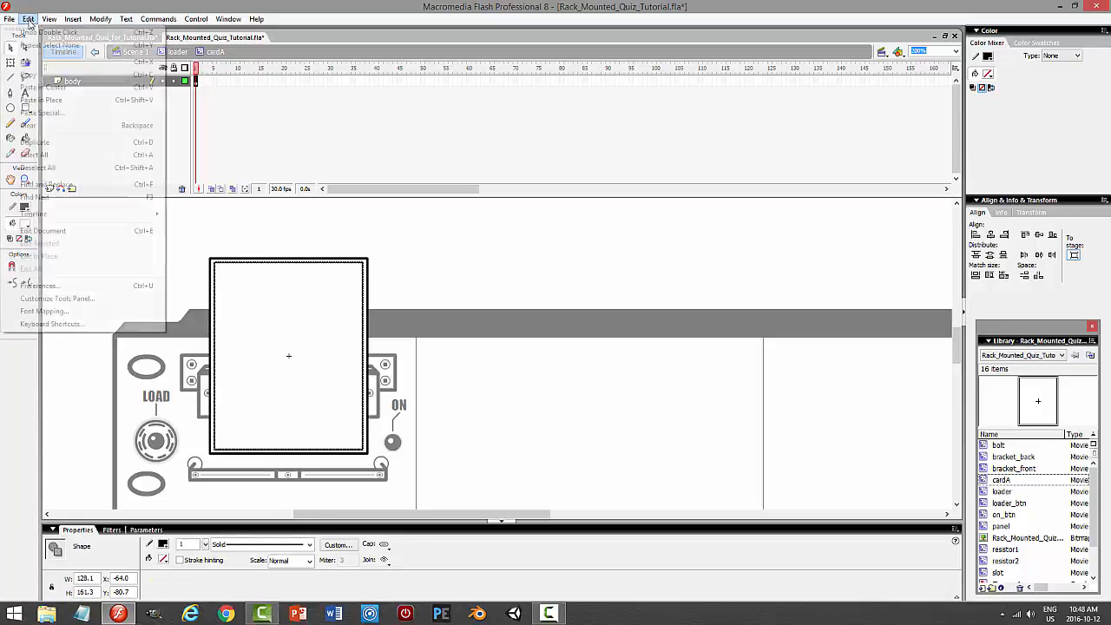
left_click(38, 75)
left_click(29, 18)
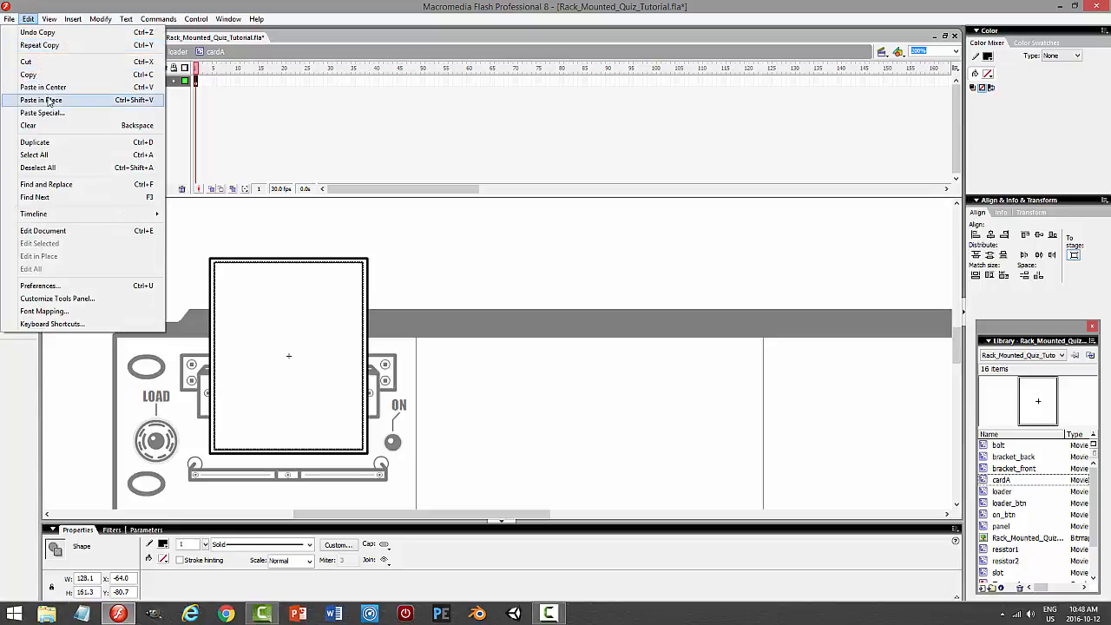
left_click(34, 100)
Shrink the newly pasted outline about its centre to about 122 by 156, forming a third nested frame
key("q")
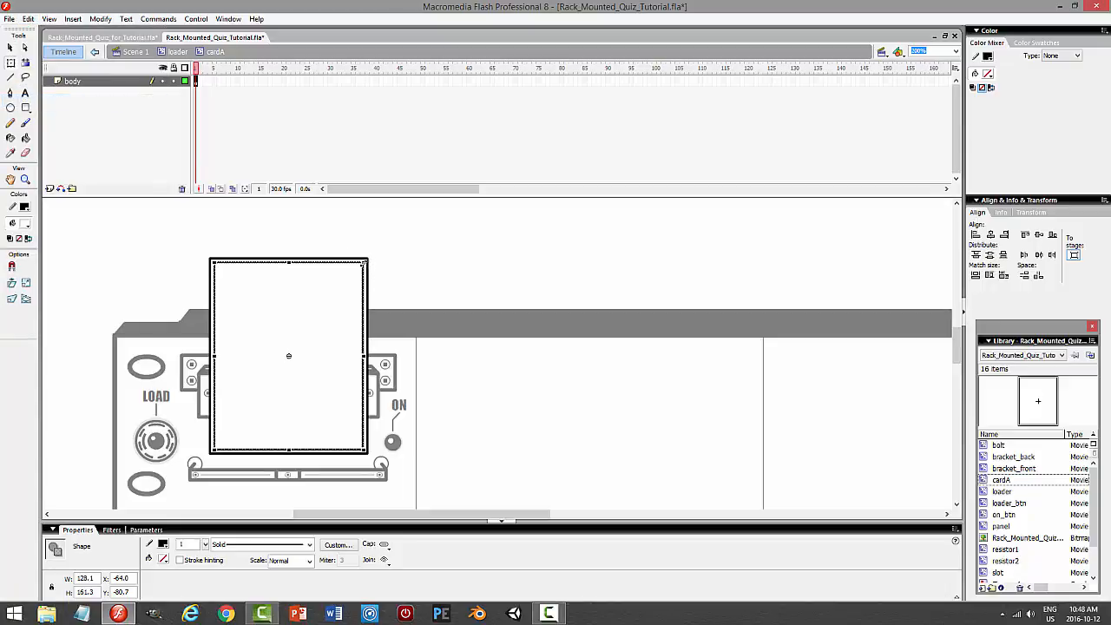
left_click_drag(365, 261, 361, 263)
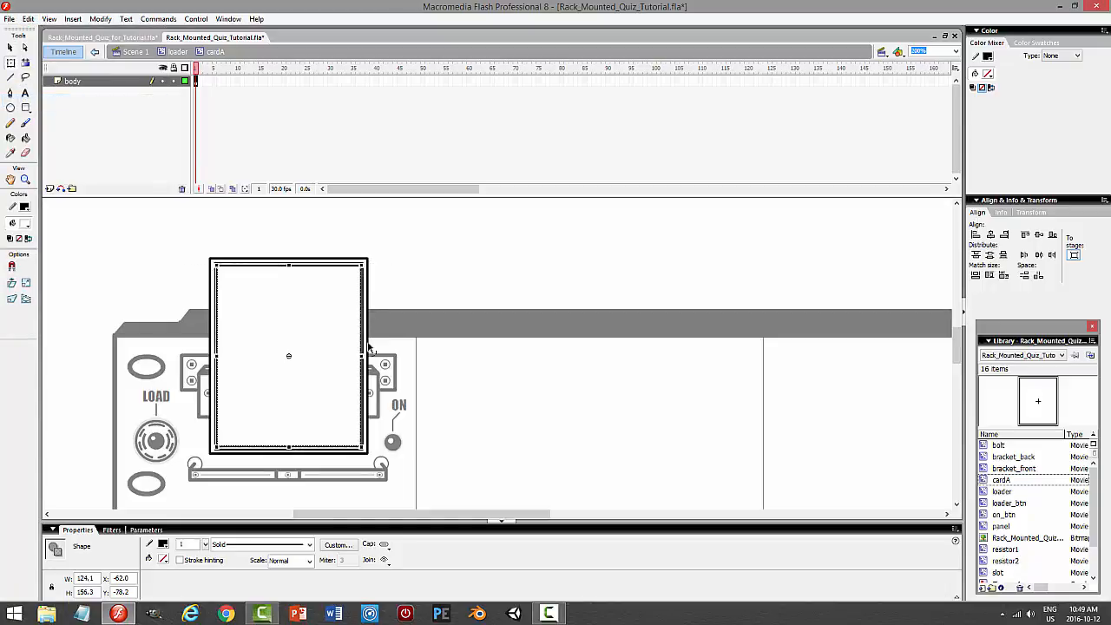
left_click_drag(361, 356, 359, 356)
left_click(413, 348)
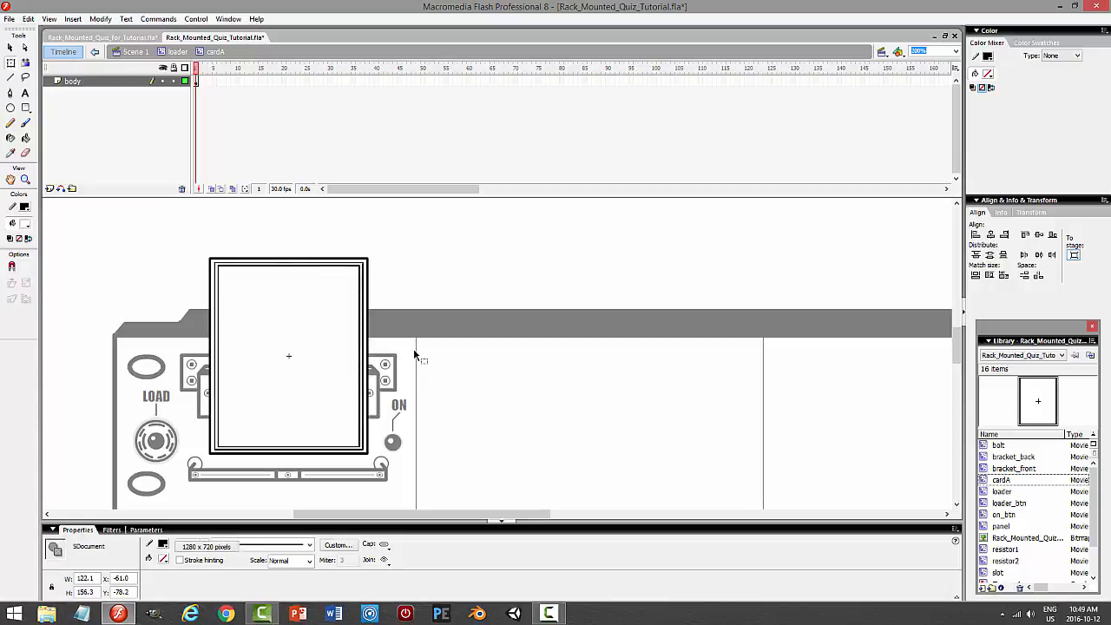
left_click(332, 273)
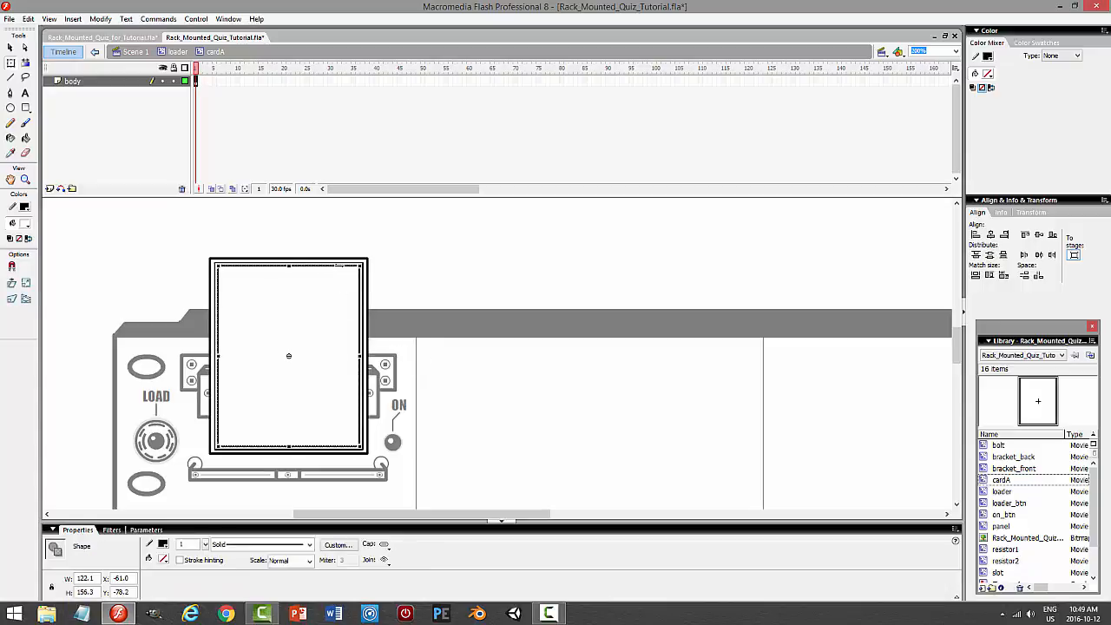
left_click(456, 276)
Fill the narrow gap between the two inner outlines with black (#000000) using the Paint Bucket
left_click(25, 138)
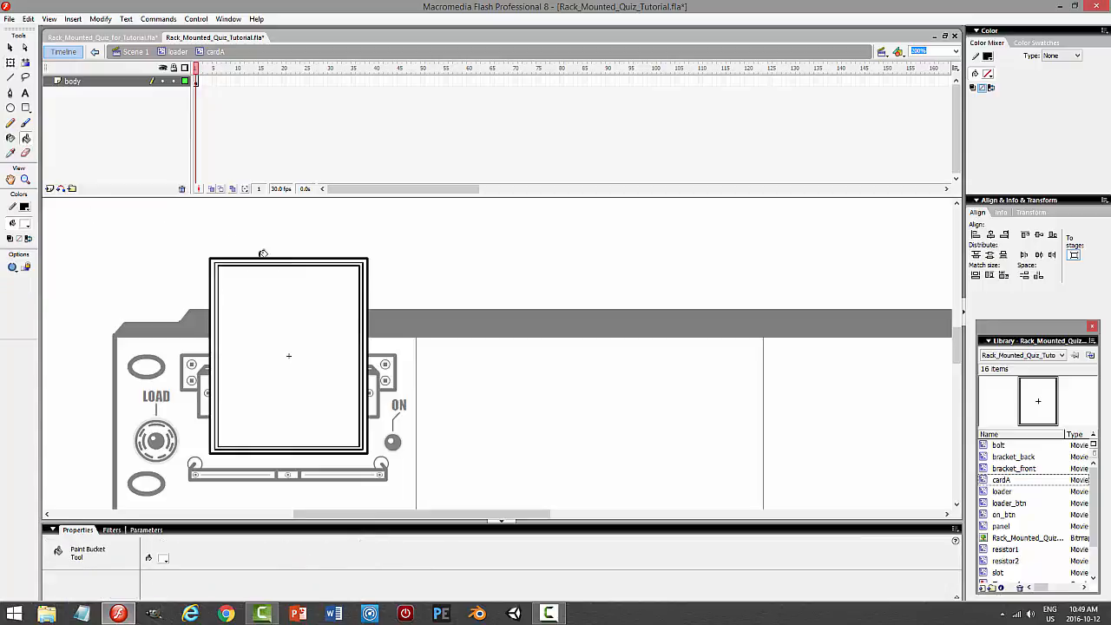
left_click(26, 205)
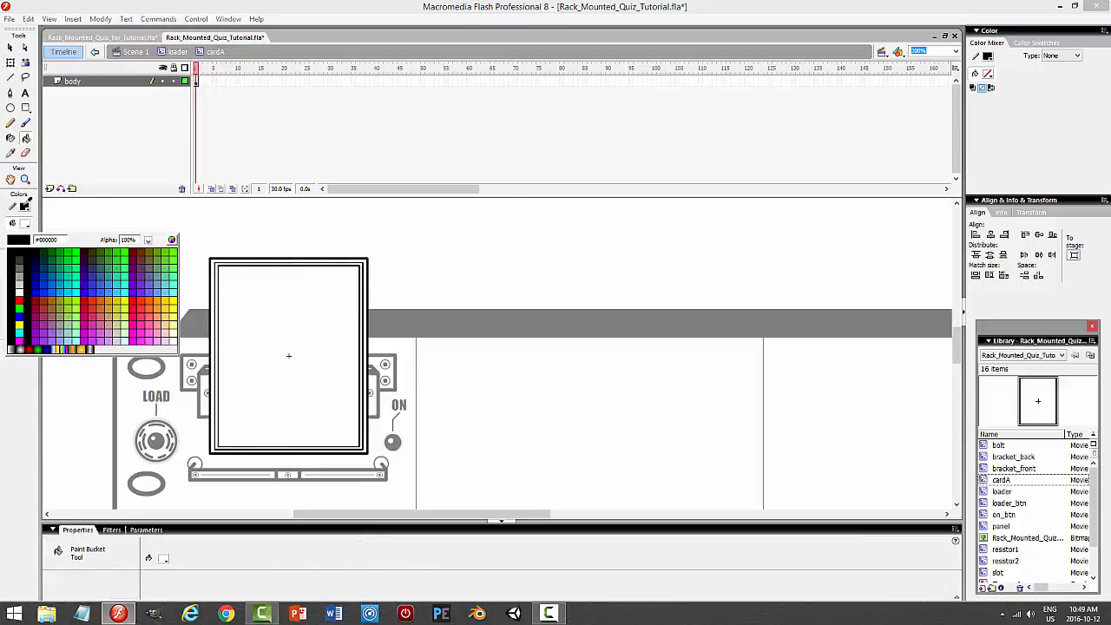
left_click(14, 253)
left_click(242, 261)
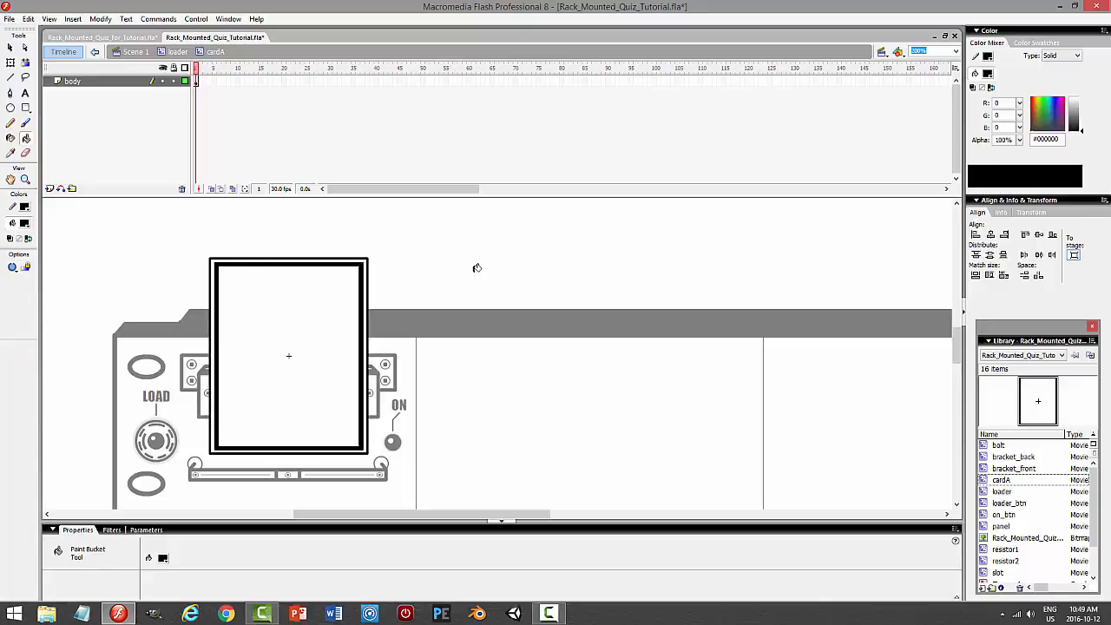
Lock the body layer and add a new layer named text above it
left_click(11, 49)
left_click(173, 81)
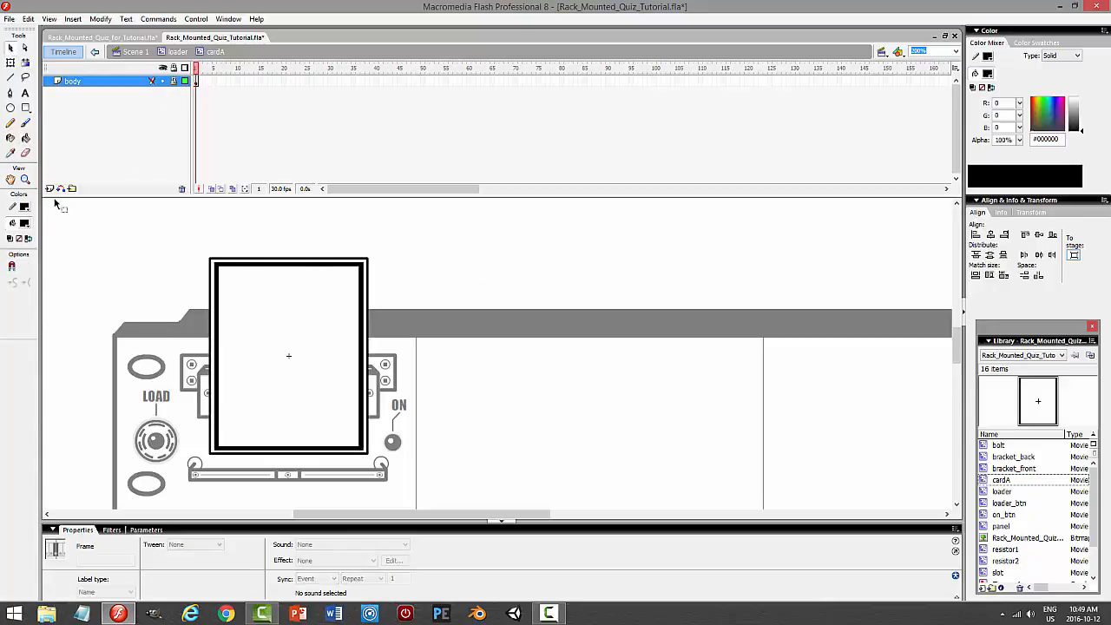
left_click(50, 188)
double_click(87, 82)
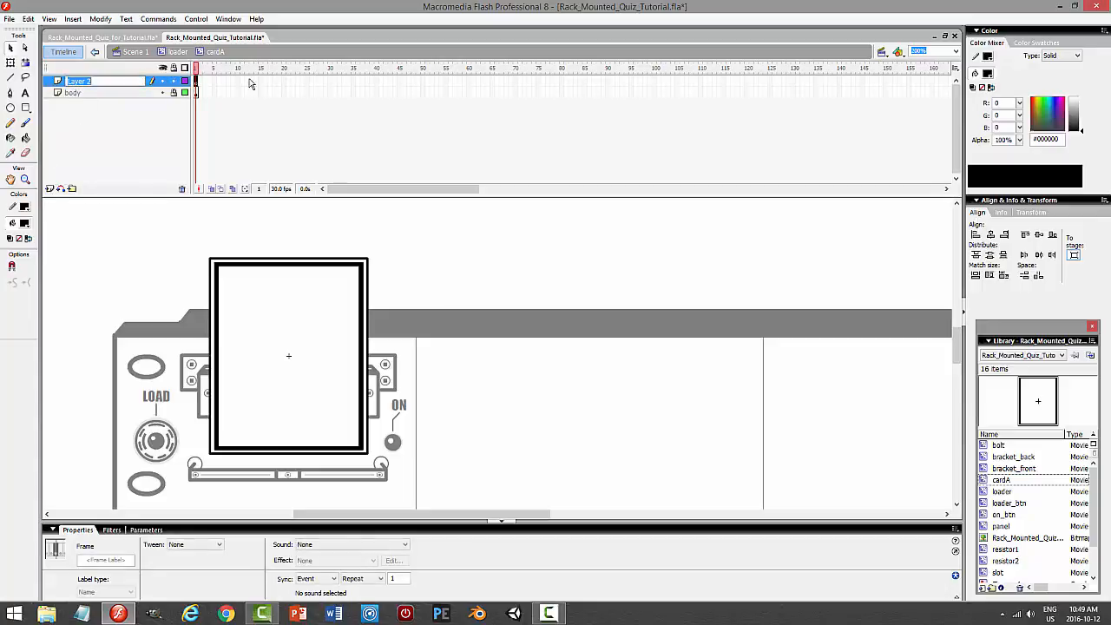
type("text")
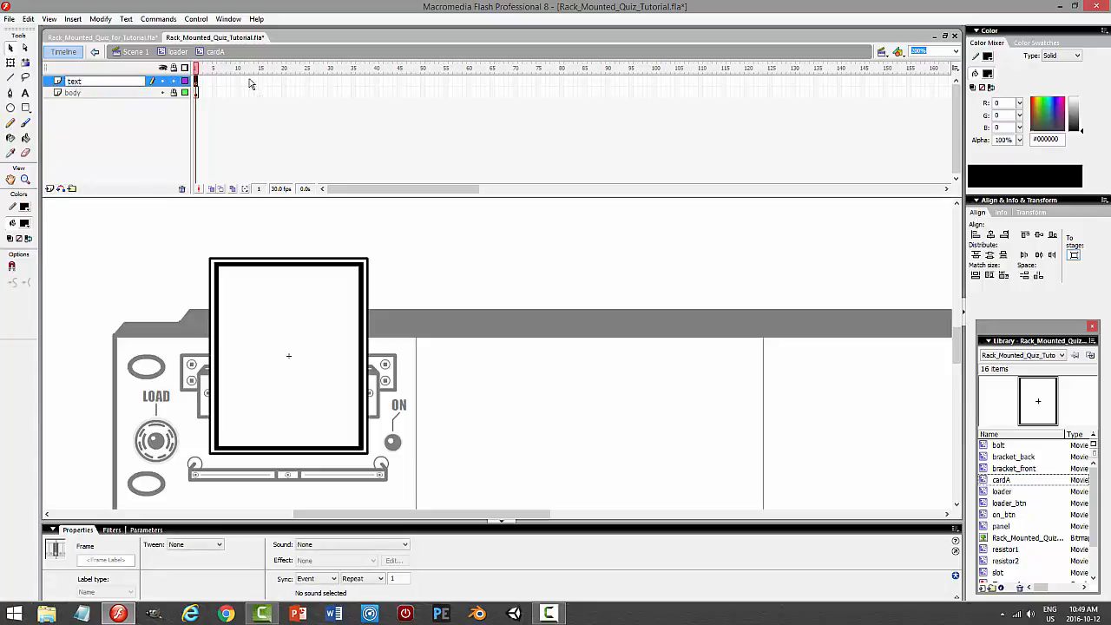
key("Return")
Add a centre-aligned static text A in Impact 12 on the card, in a box about 53 wide just above the card's centre
left_click(24, 92)
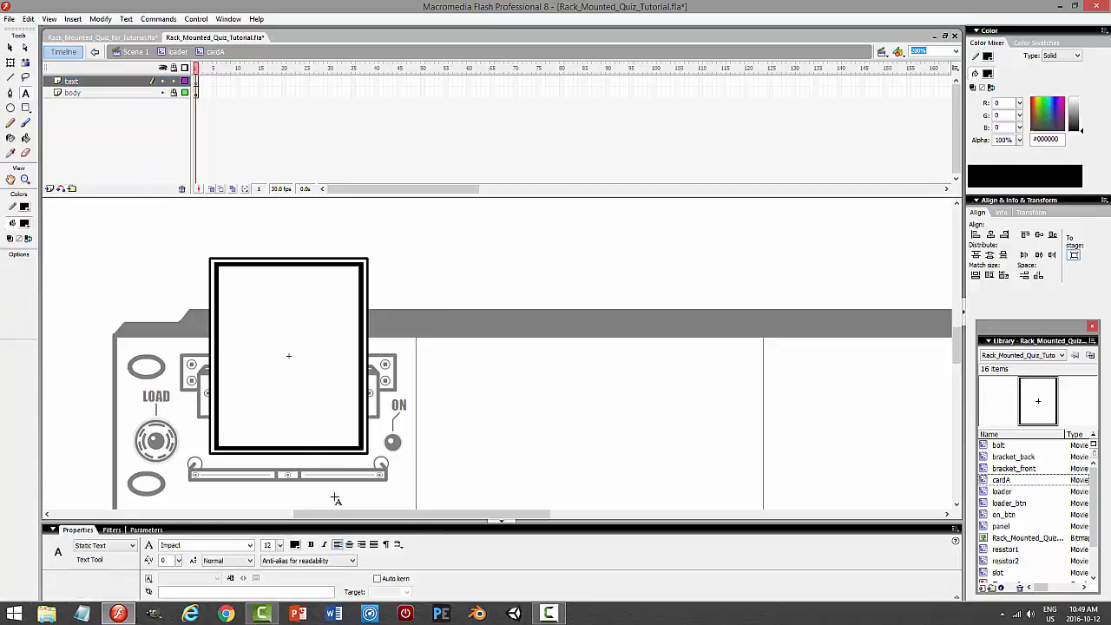
left_click_drag(243, 318, 325, 298)
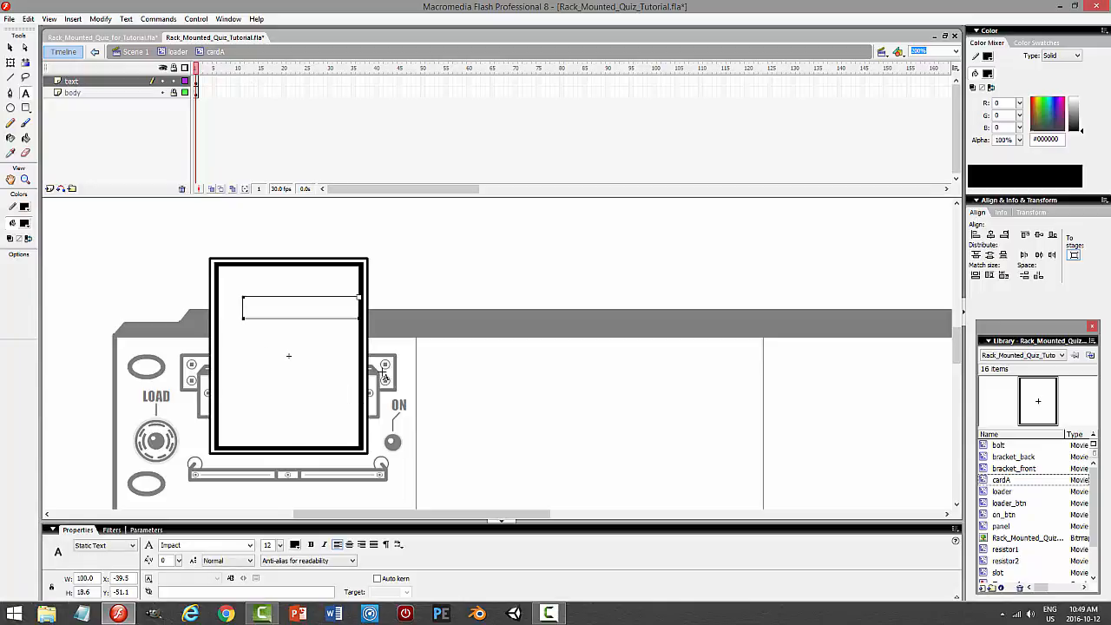
left_click(11, 48)
left_click(349, 544)
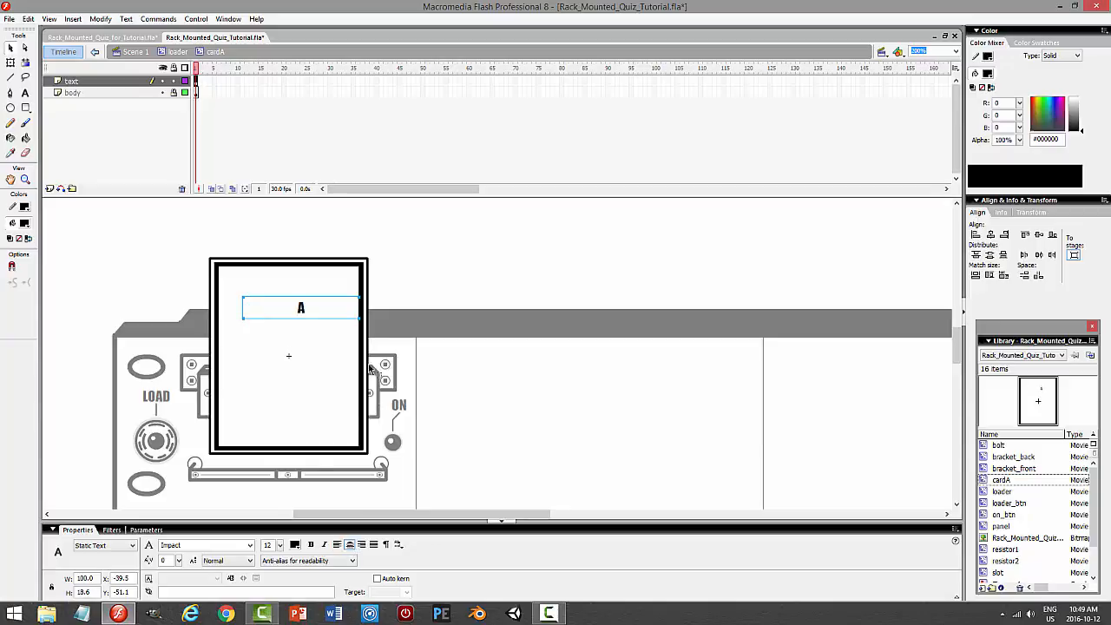
left_click_drag(346, 318, 285, 337)
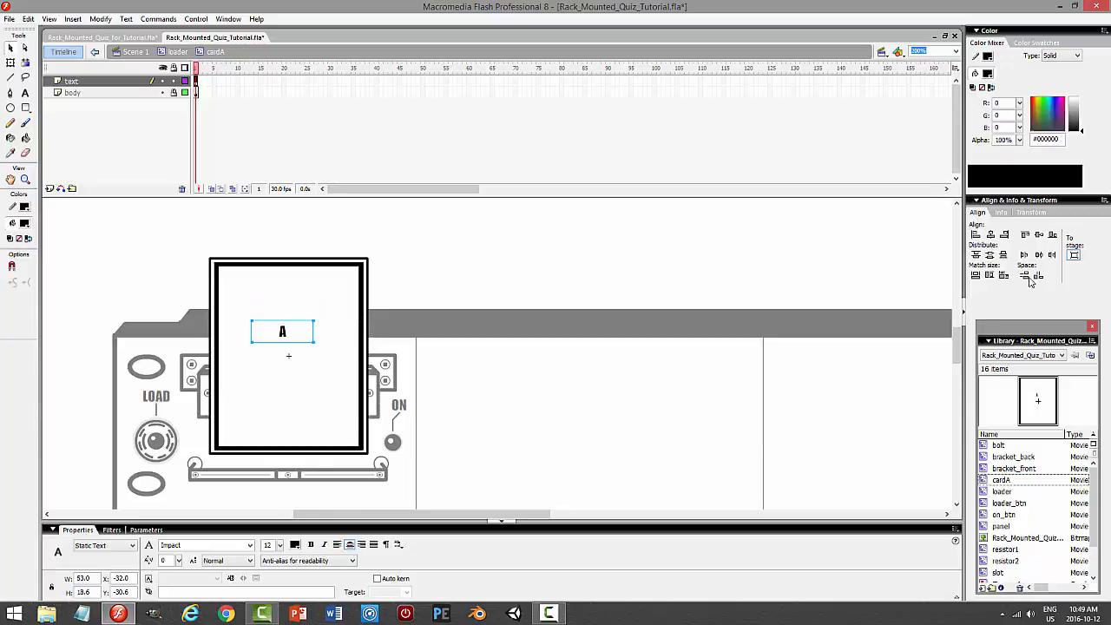
Enlarge the A label to font size 91 and centre it horizontally and vertically on the card
left_click(990, 235)
left_click(1039, 234)
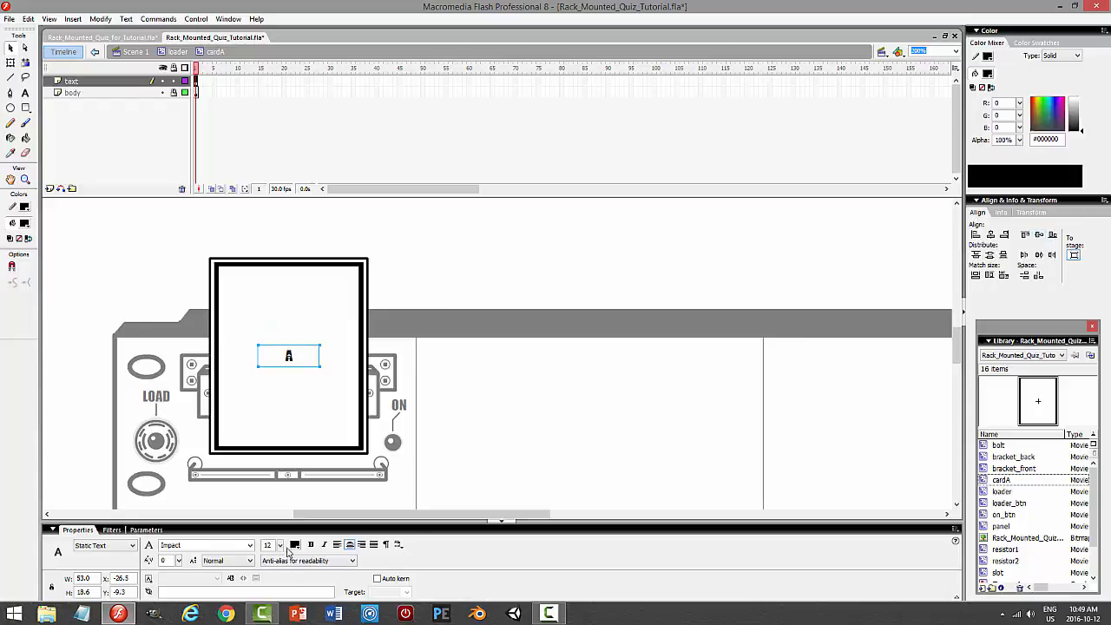
left_click_drag(283, 549, 291, 434)
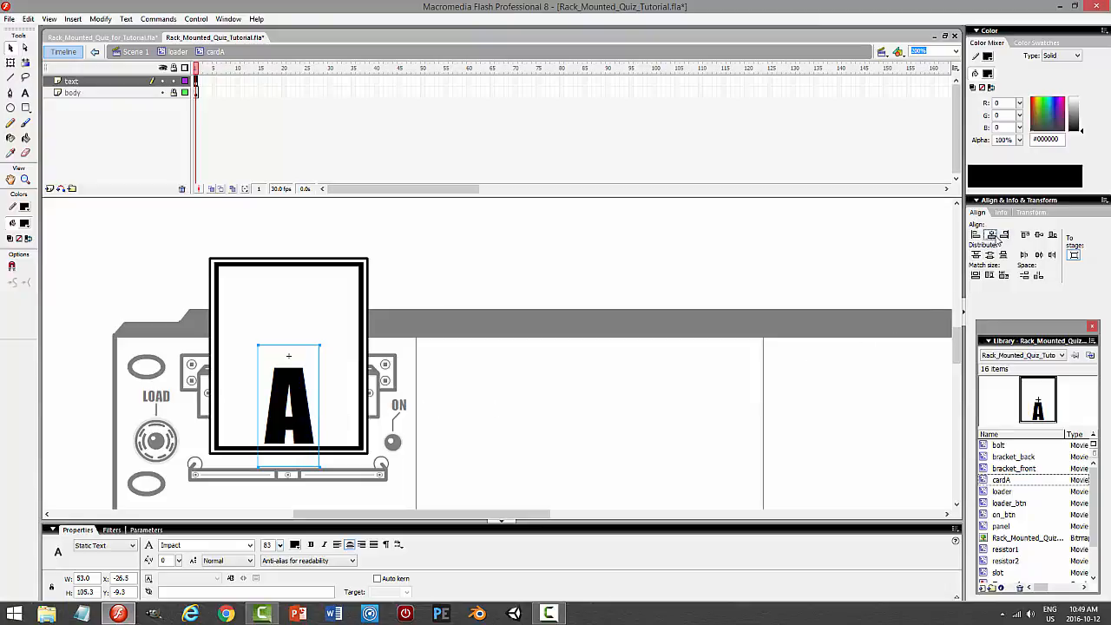
left_click(1039, 234)
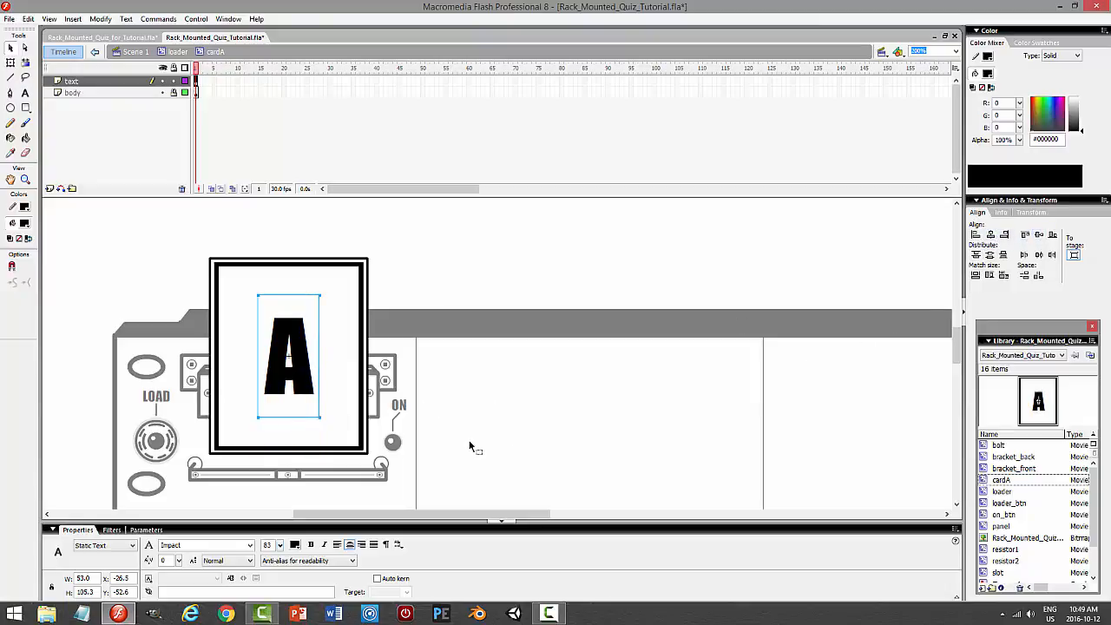
left_click_drag(279, 548, 300, 487)
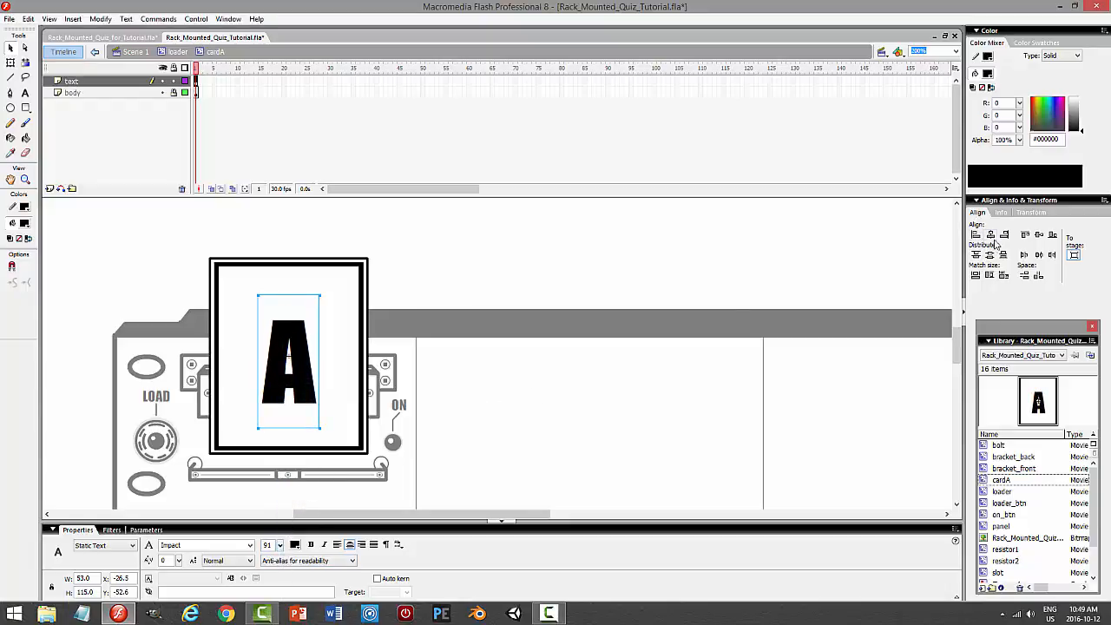
left_click(1038, 235)
left_click(524, 442)
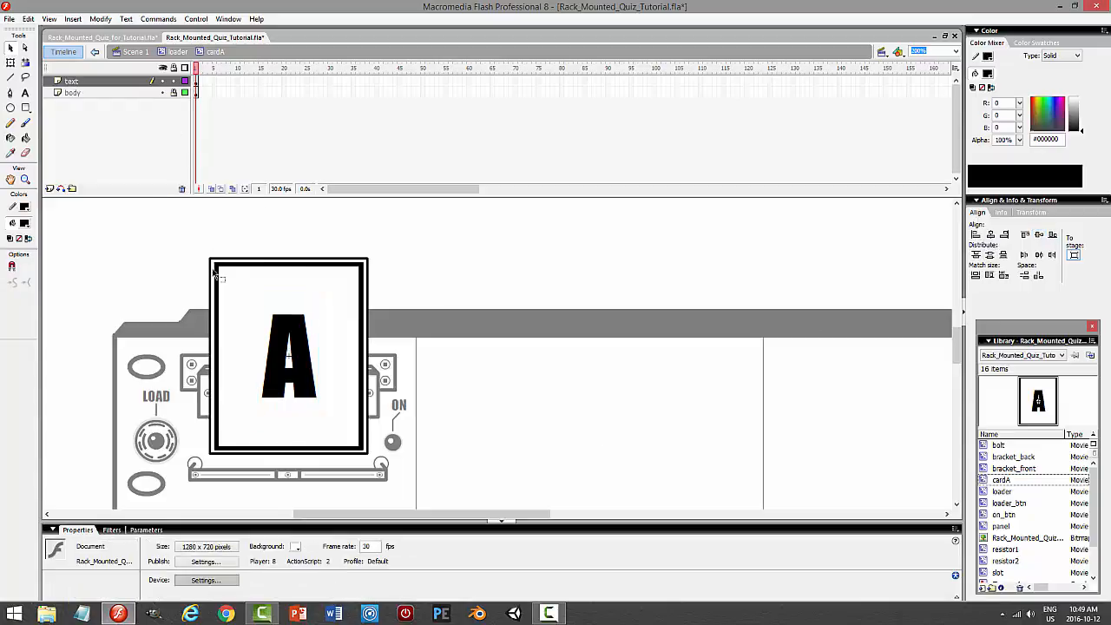
Return to the loader clip and nudge the cardA instance up 15 pixels in the bracket
left_click(178, 51)
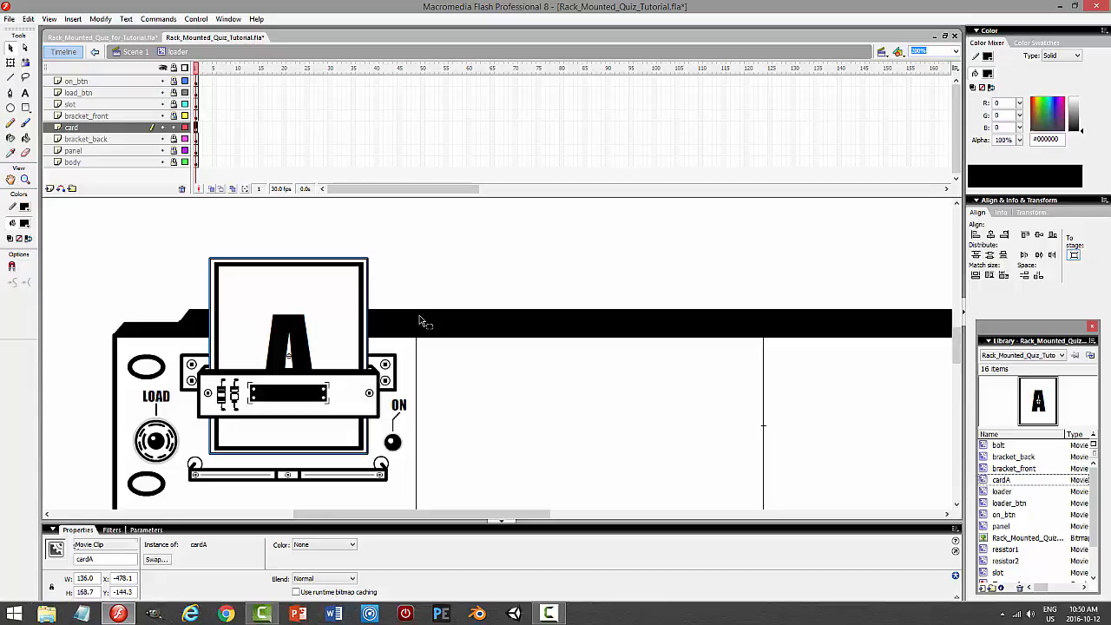
key("Up")
key("Up")
key("Up")
key("Up")
key("Up")
key("Up")
key("Up")
key("Up")
key("Up")
key("Up")
key("Up")
key("Up")
key("Up")
key("Up")
key("Up")
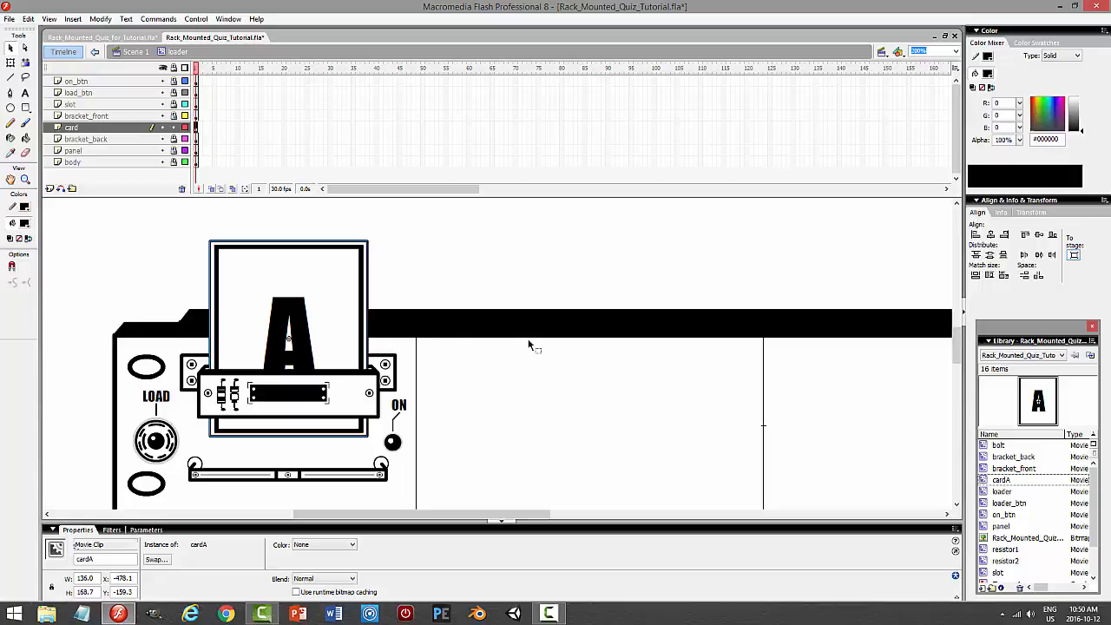
left_click(478, 417)
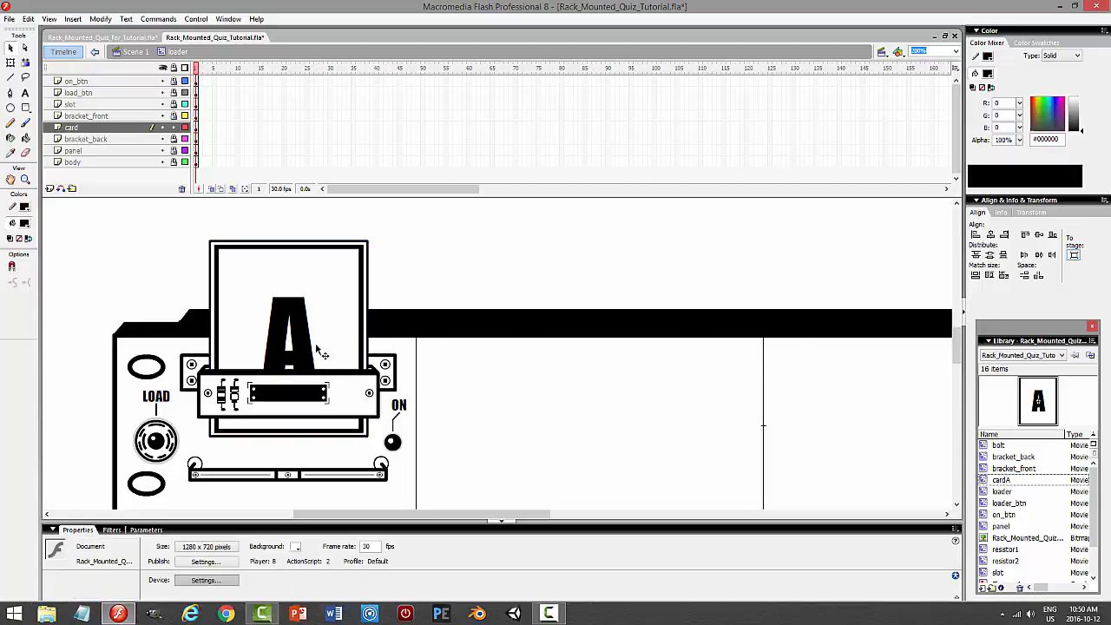
Compare the card with those in Rack_Mounted_Quiz_for_Tutorial, and open cardA for editing in the tutorial file
left_click(122, 38)
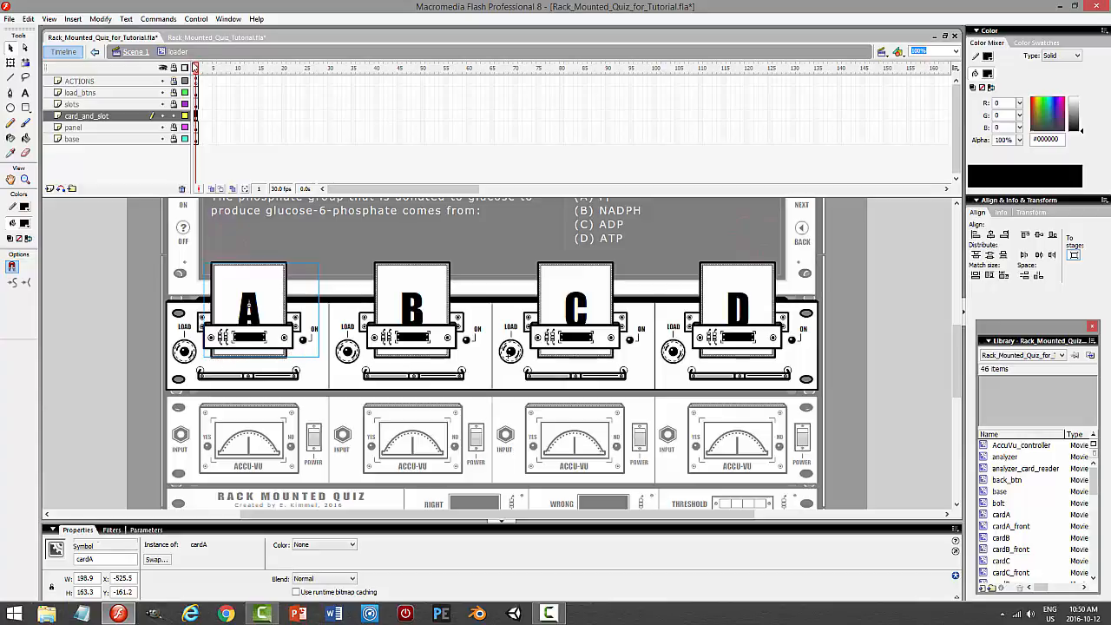
left_click(207, 39)
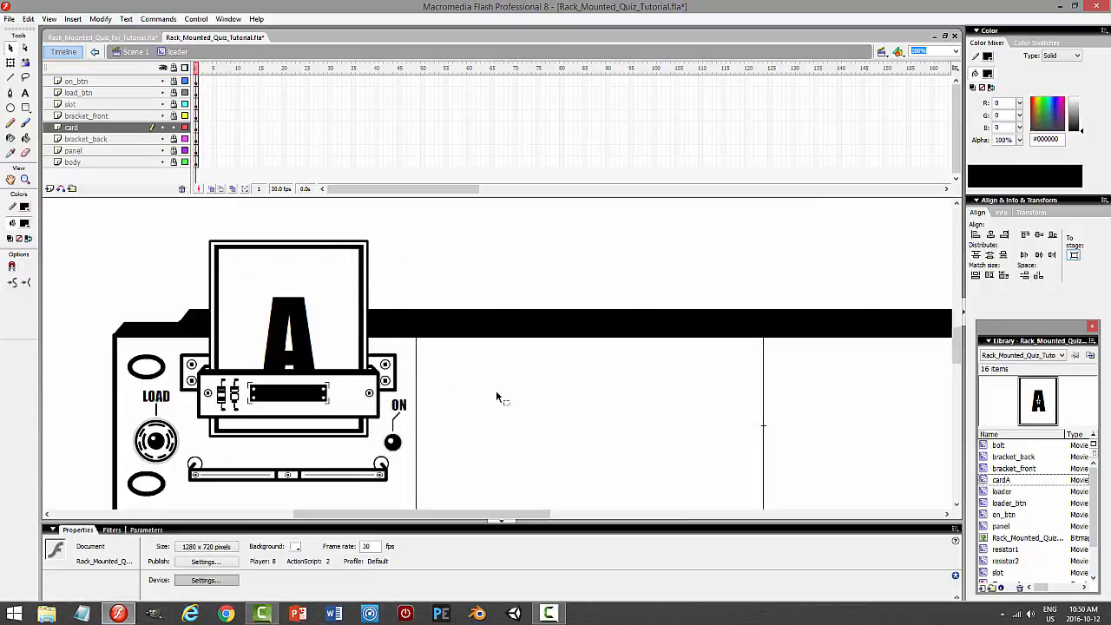
left_click(295, 328)
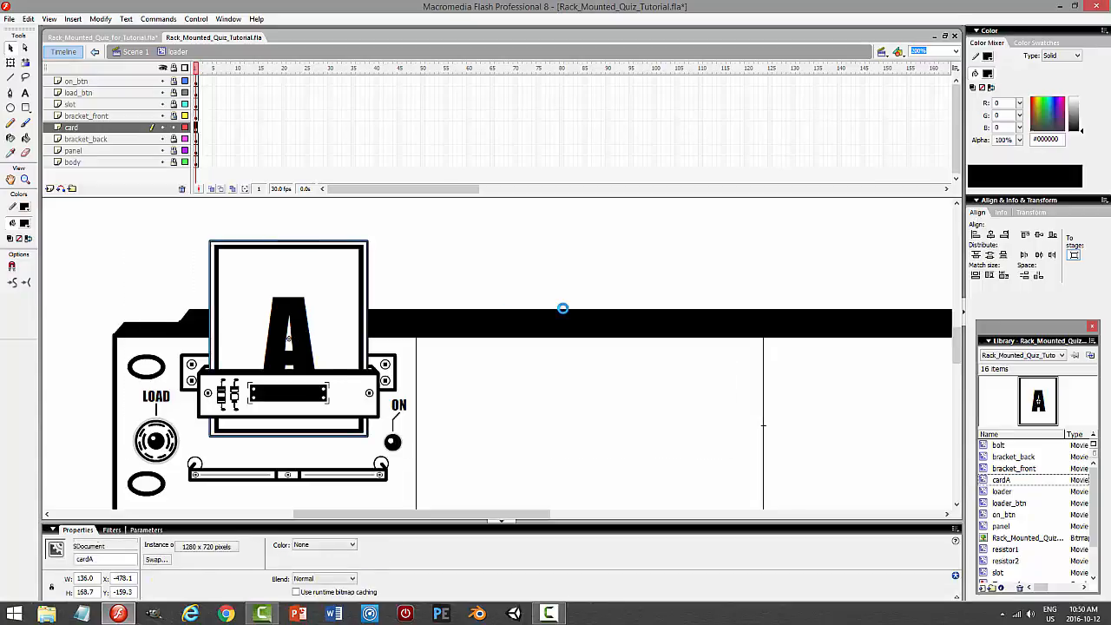
double_click(294, 328)
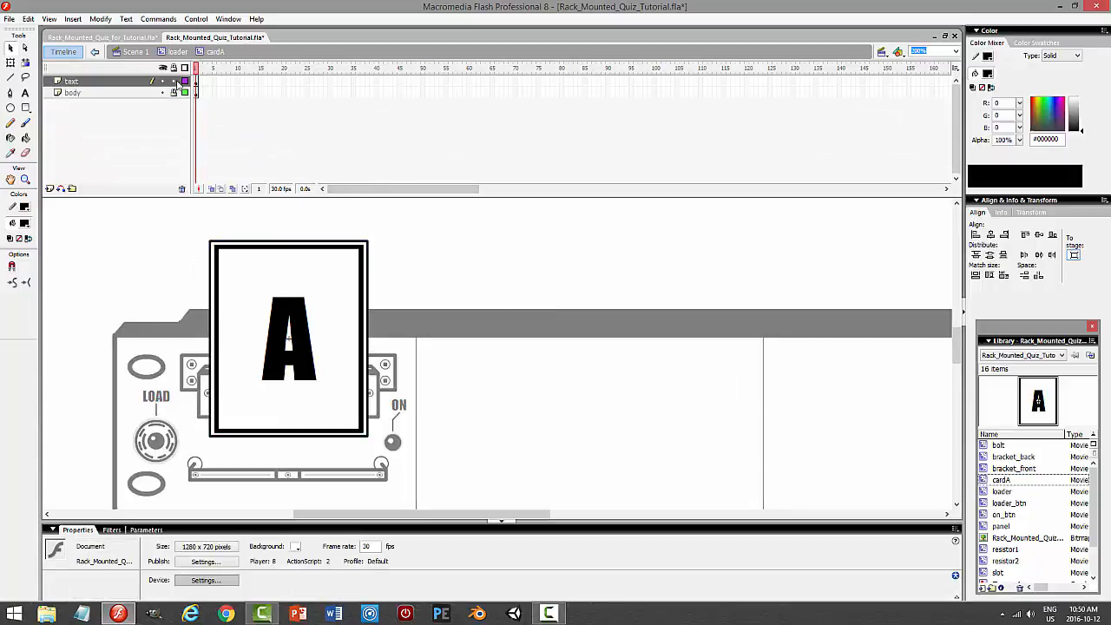
Move the A label from the text layer to the same place on the unlocked body layer
left_click(174, 81)
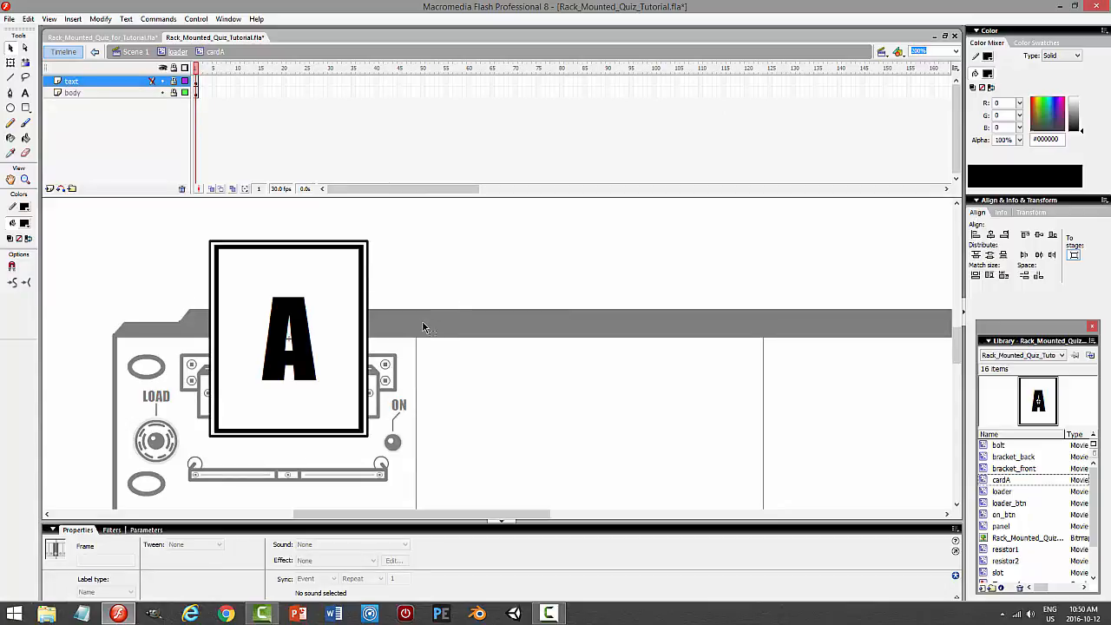
left_click(92, 86)
left_click(28, 19)
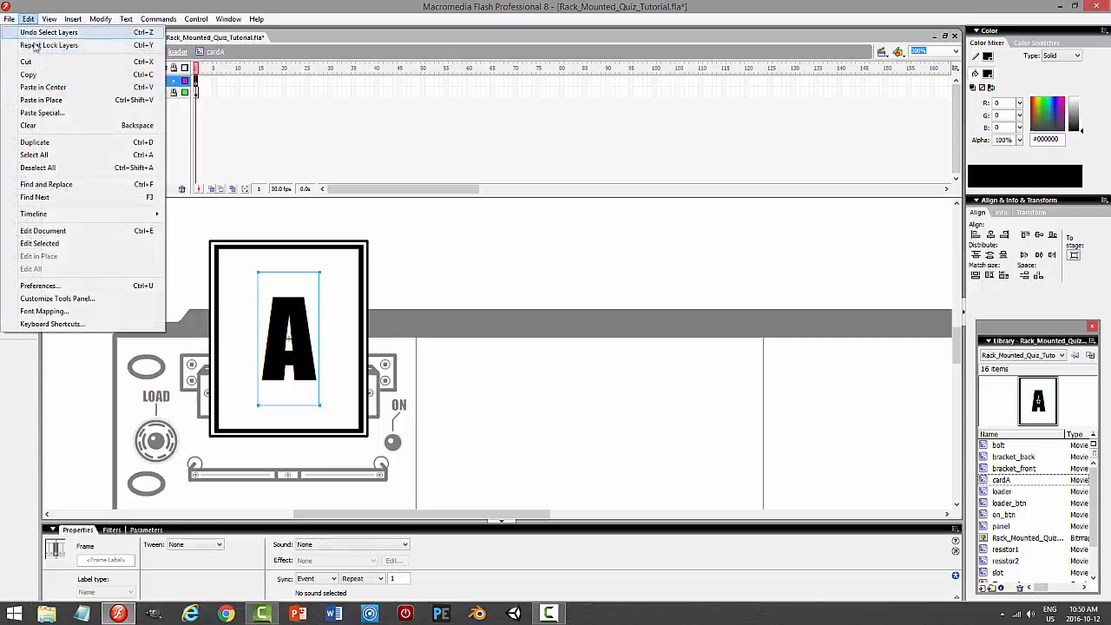
left_click(33, 45)
left_click(128, 96)
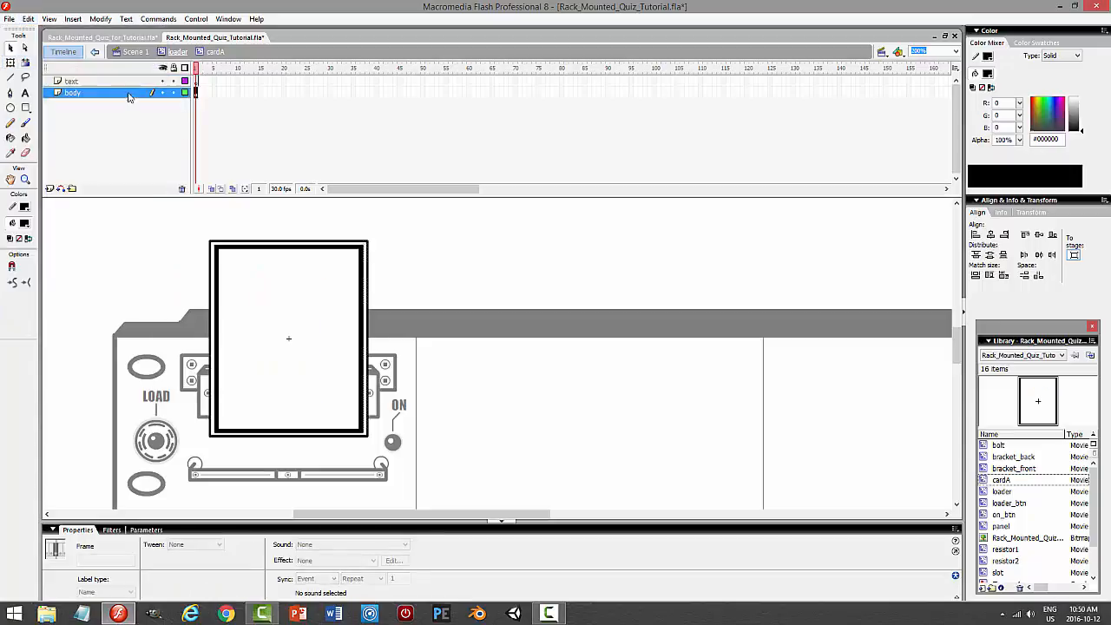
left_click(27, 19)
left_click(53, 99)
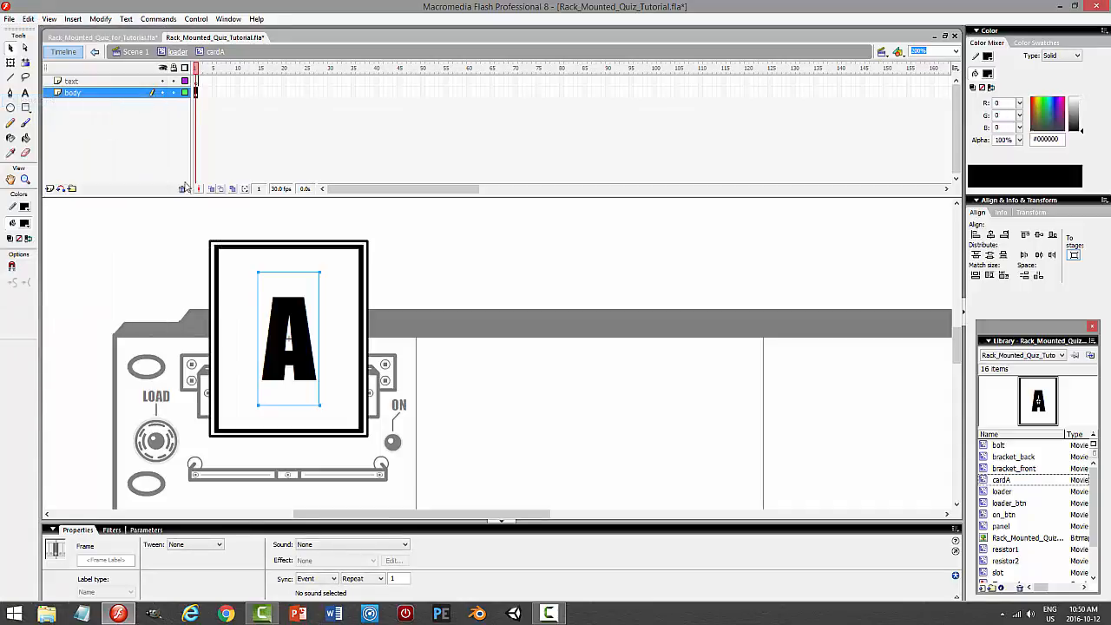
Rename the emptied text layer as ACTIONS
double_click(131, 83)
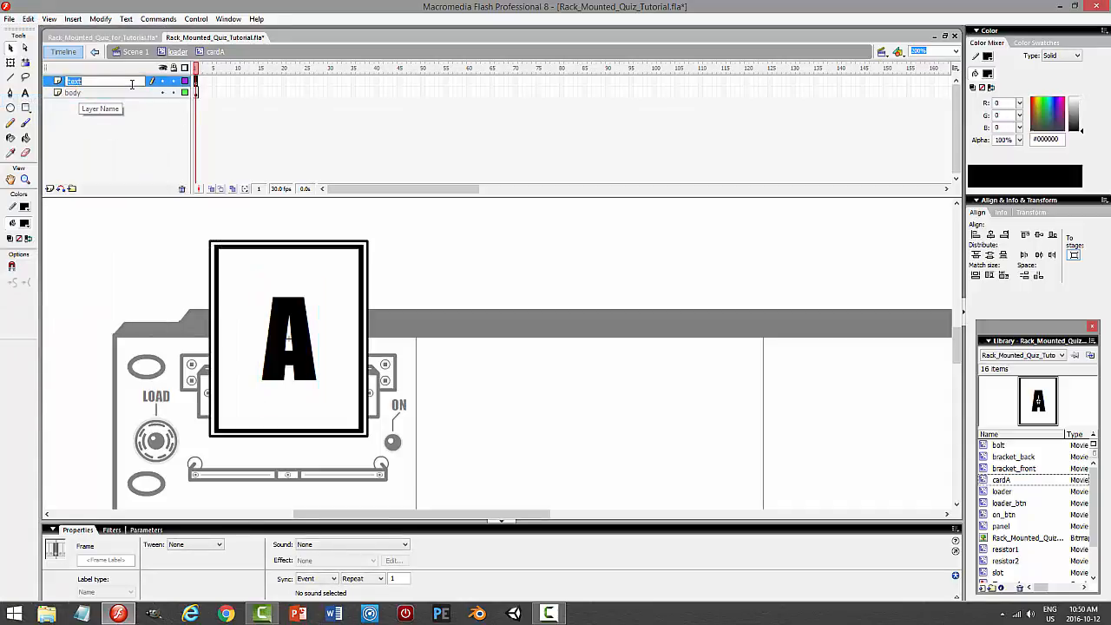
key("BackSpace")
key("BackSpace")
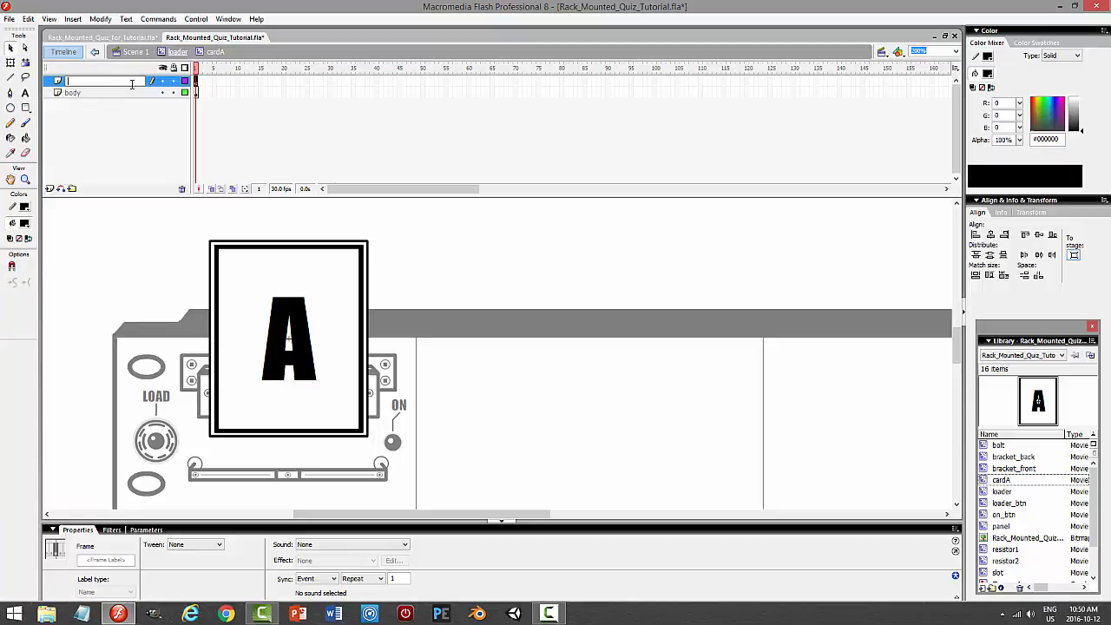
key("Return")
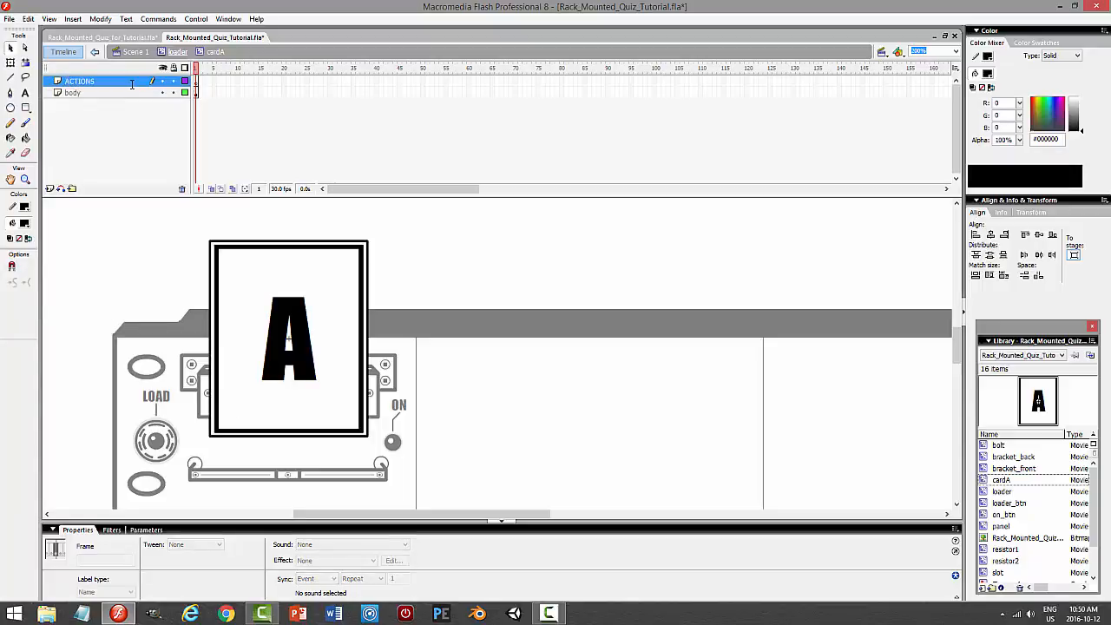
Add the script stop(); to frame 1 of the ACTIONS layer
left_click(197, 83)
key("F9")
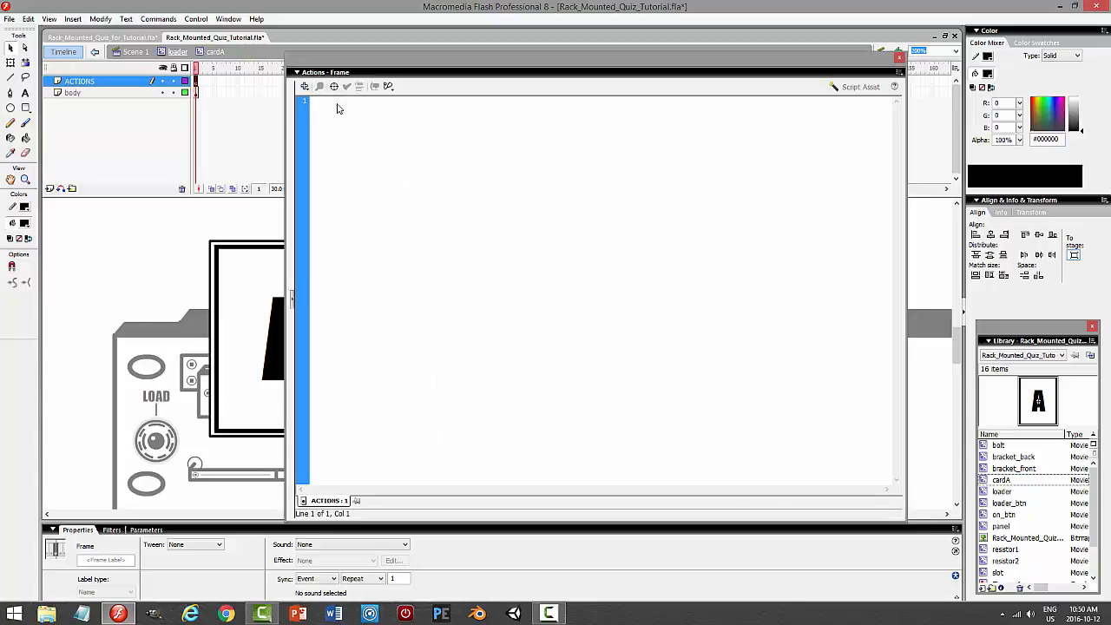
type("stop();")
key("F9")
Examine frame 12 of the finished cardA timeline in Rack_Mounted_Quiz_for_Tutorial, and return to the tutorial file
left_click(91, 39)
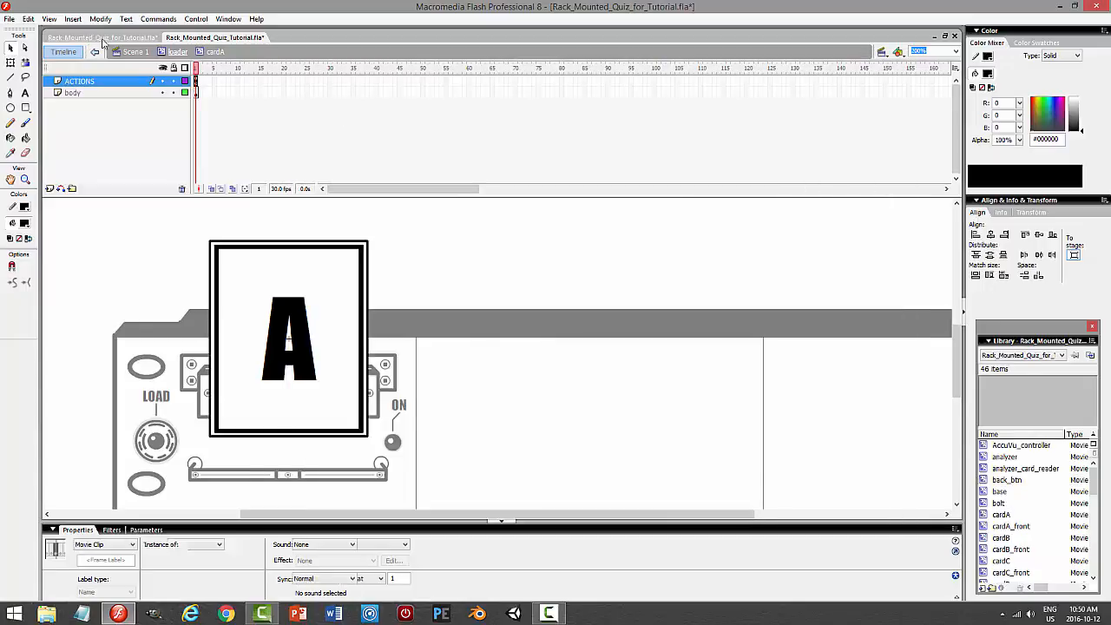
left_click(248, 309)
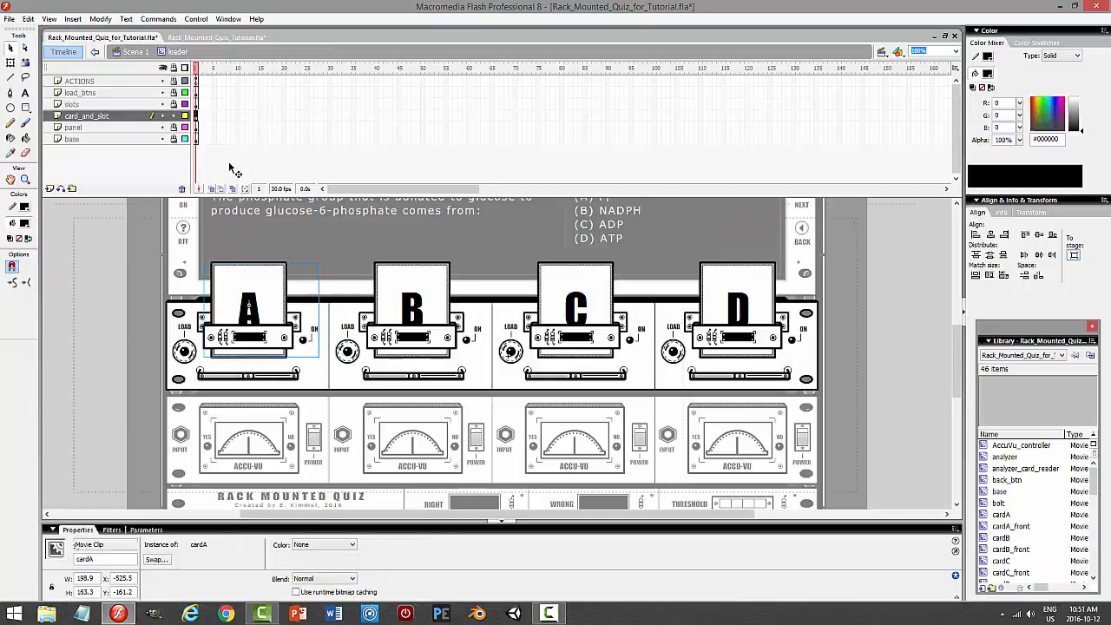
double_click(248, 309)
left_click(246, 80)
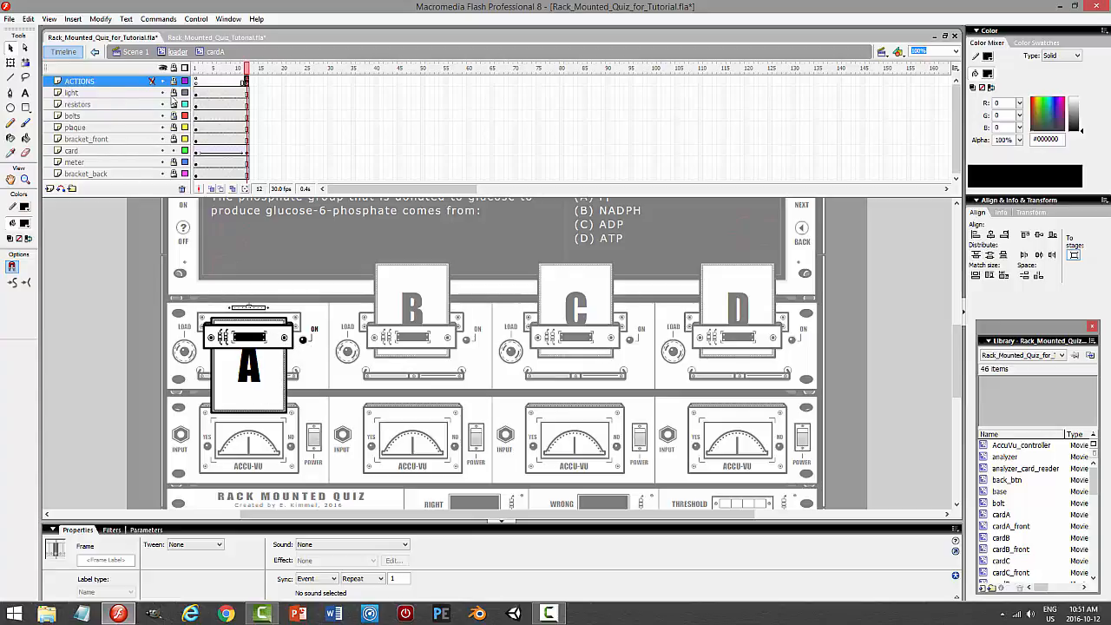
left_click(208, 37)
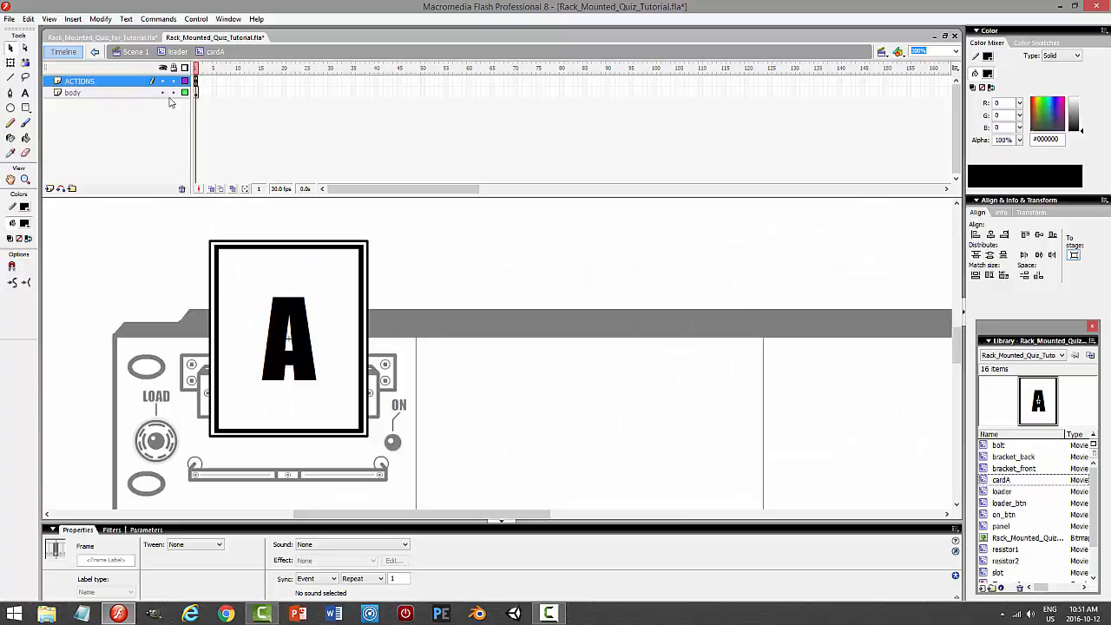
Extend the ACTIONS and body layers to frame 12, ending each with a keyframe that copies frame 1
left_click(247, 81)
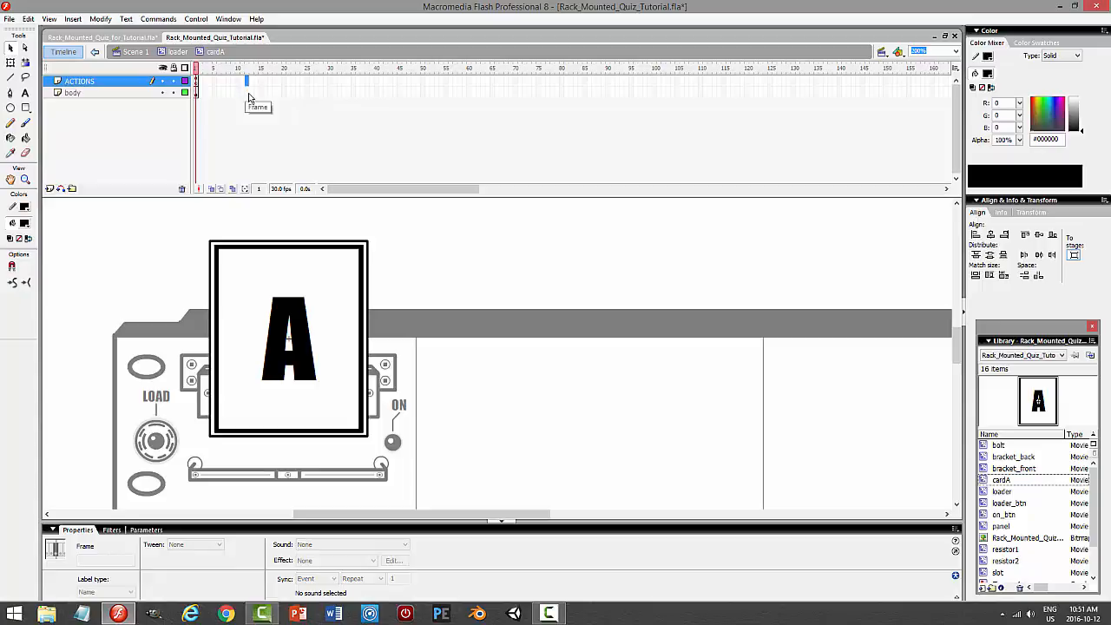
left_click(247, 92)
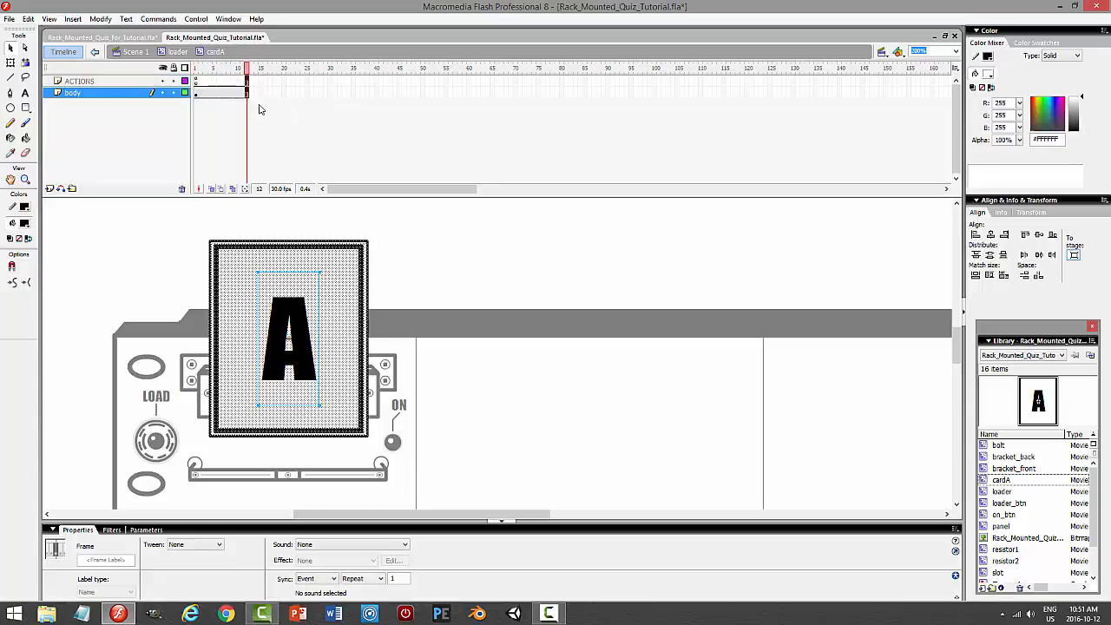
left_click(196, 80)
left_click_drag(197, 81, 247, 81)
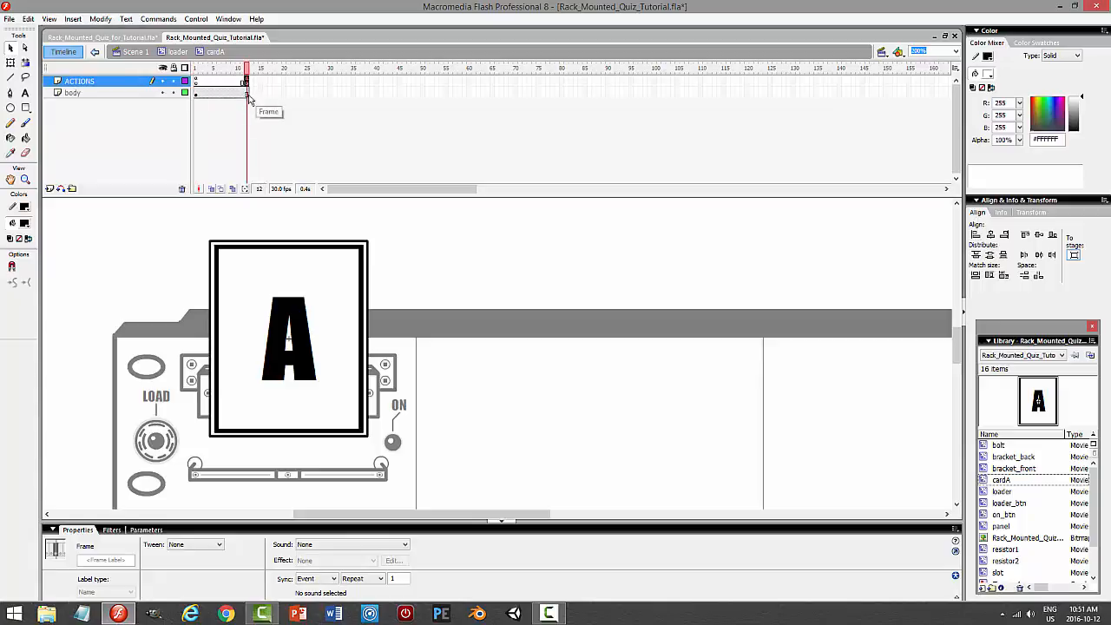
left_click(247, 92)
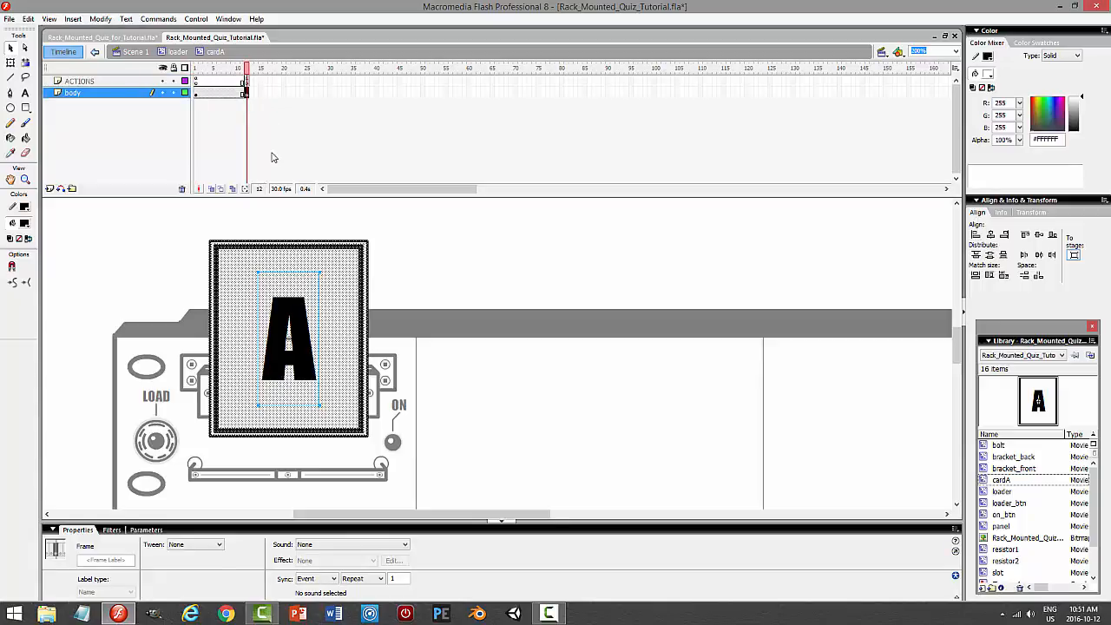
Create a motion tween on the body layer between frames 1 and 12
left_click(219, 92)
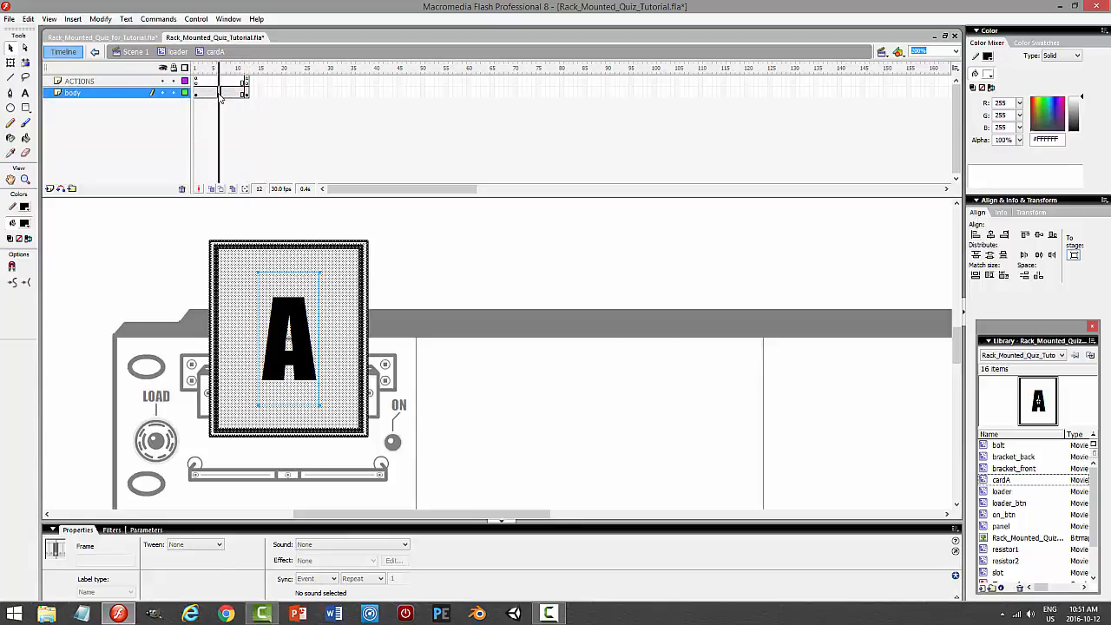
right_click(219, 92)
left_click(256, 99)
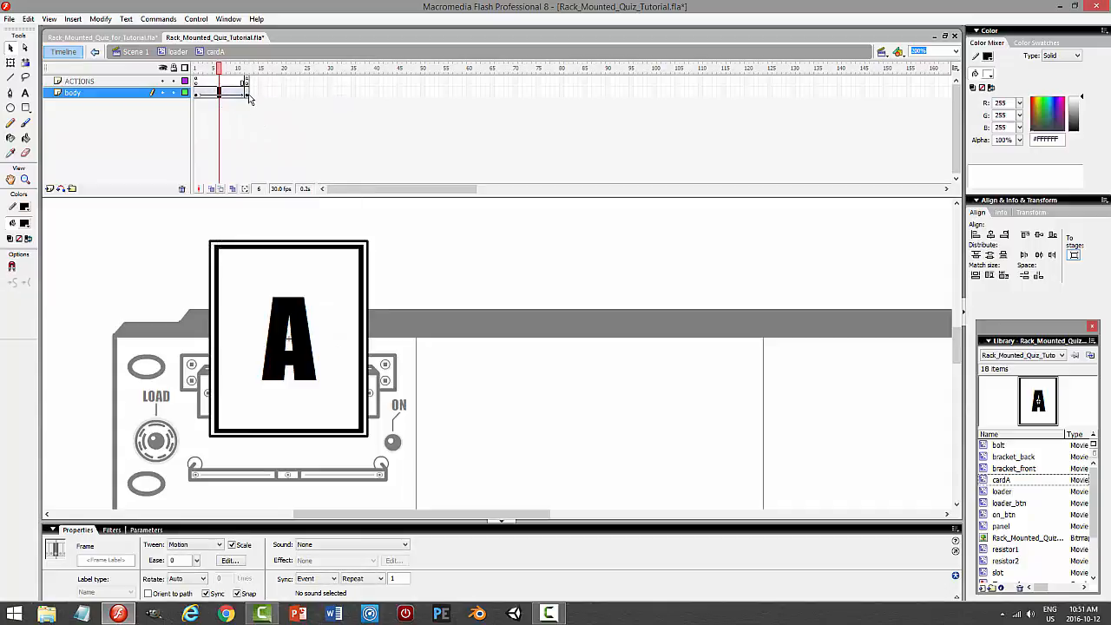
Move the card on the body layer's frame 12 straight down until its upper edge sits just below the back bracket's upper edge
left_click(248, 93)
left_click(955, 53)
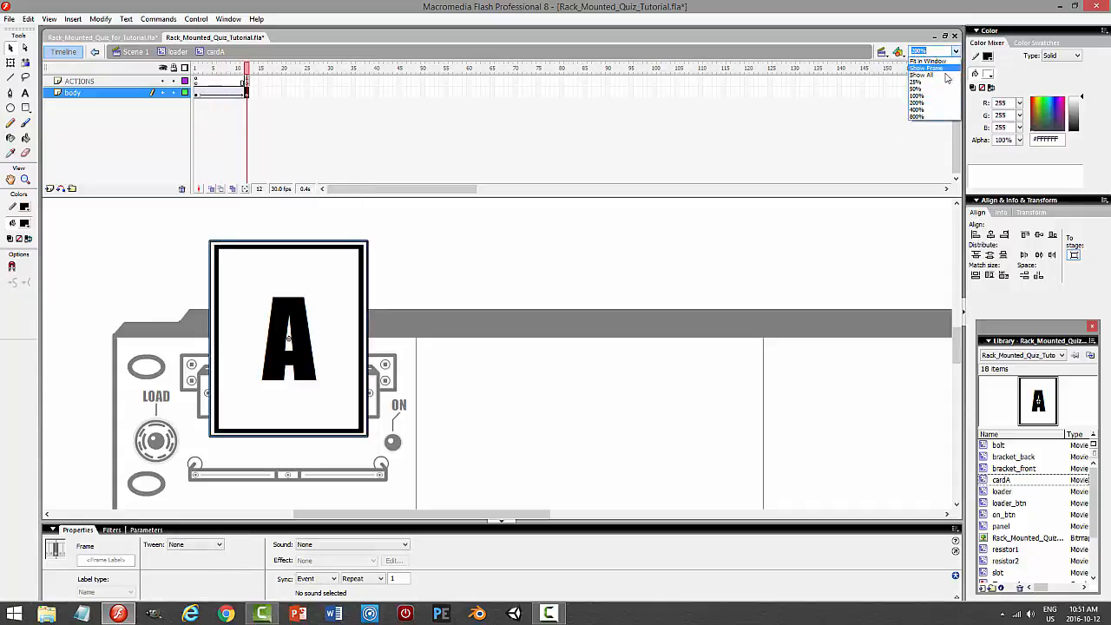
left_click(920, 98)
key("Down")
key("Down")
key("Down")
key("Down")
key("Down")
key("Down")
key("Down")
key("Down")
key("Down")
key("Down")
key("Down")
key("Down")
key("Down")
key("Down")
key("Down")
key("Down")
key("Down")
key("Down")
key("Down")
key("Down")
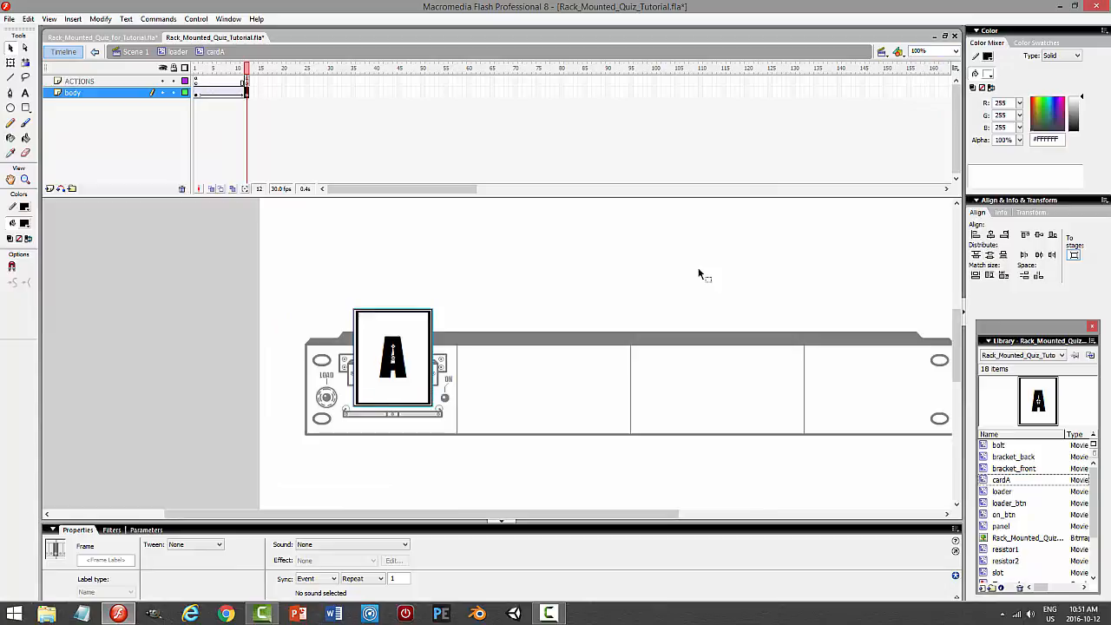
key("Down")
key("Down")
key("Down")
key("Down")
key("Down")
key("Down")
key("Down")
key("Down")
key("Down")
key("Down")
key("Down")
key("Down")
key("Down")
key("Down")
key("Down")
key("Down")
key("Down")
key("Down")
key("Down")
key("Down")
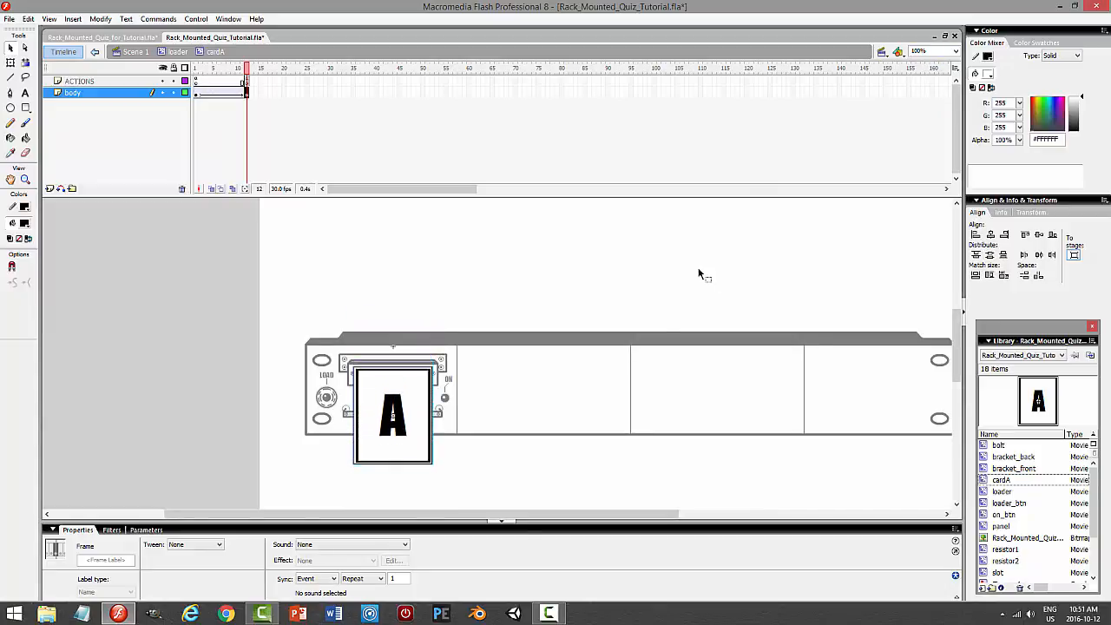
key("Up")
key("Up")
key("Up")
key("Up")
key("Up")
key("Up")
key("Up")
key("Up")
key("Up")
key("Up")
key("Up")
key("Up")
key("Up")
key("Up")
key("Up")
key("Up")
key("Up")
key("Up")
key("Up")
key("Up")
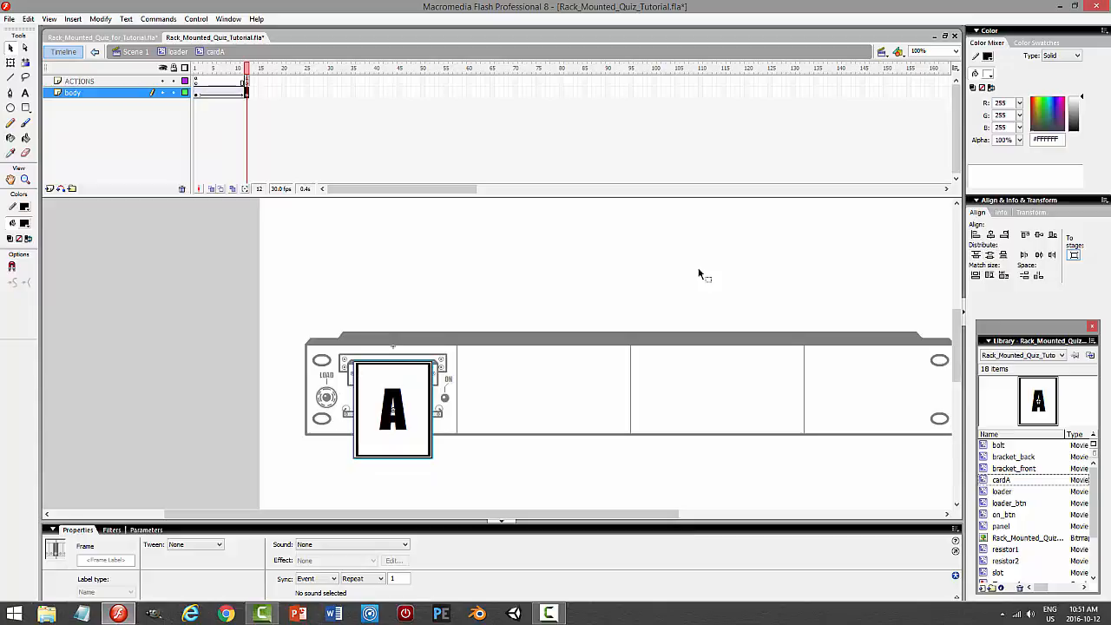
key("Up")
key("Up")
key("Up")
key("Up")
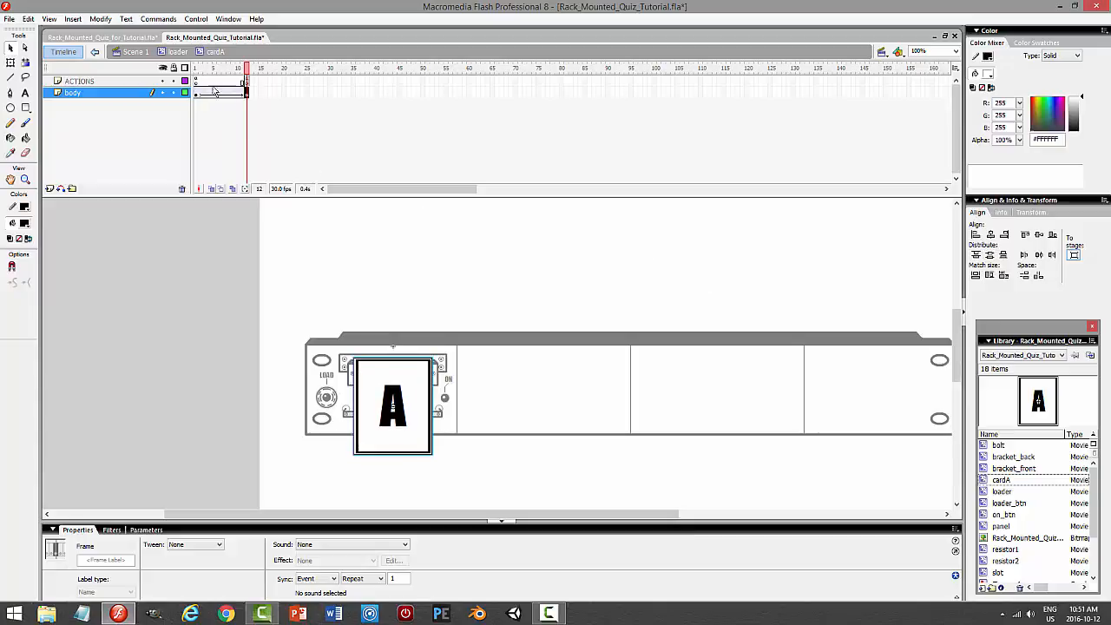
In the loader clip, attach the script on(press){ this.gotoAndPlay(2); } to the cardA instance
double_click(486, 230)
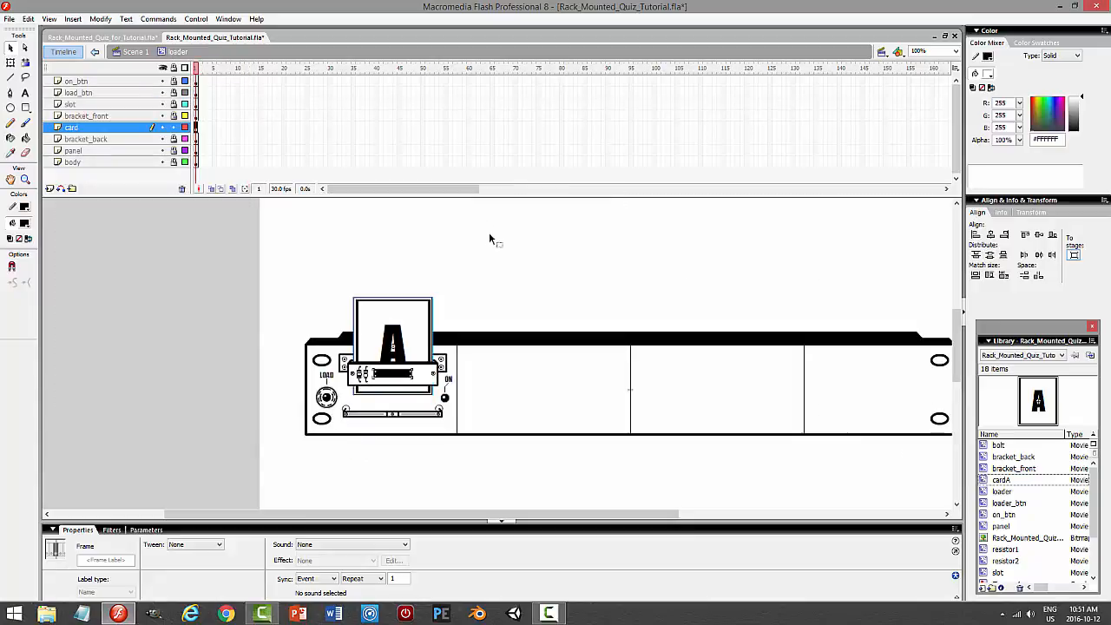
left_click(958, 54)
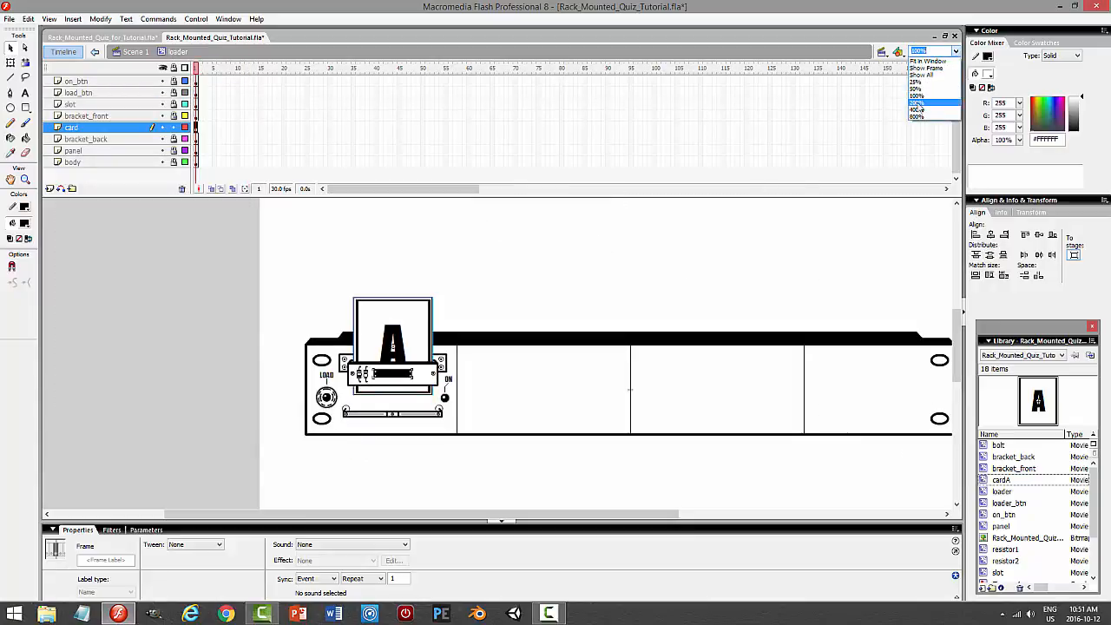
left_click(933, 83)
double_click(490, 319)
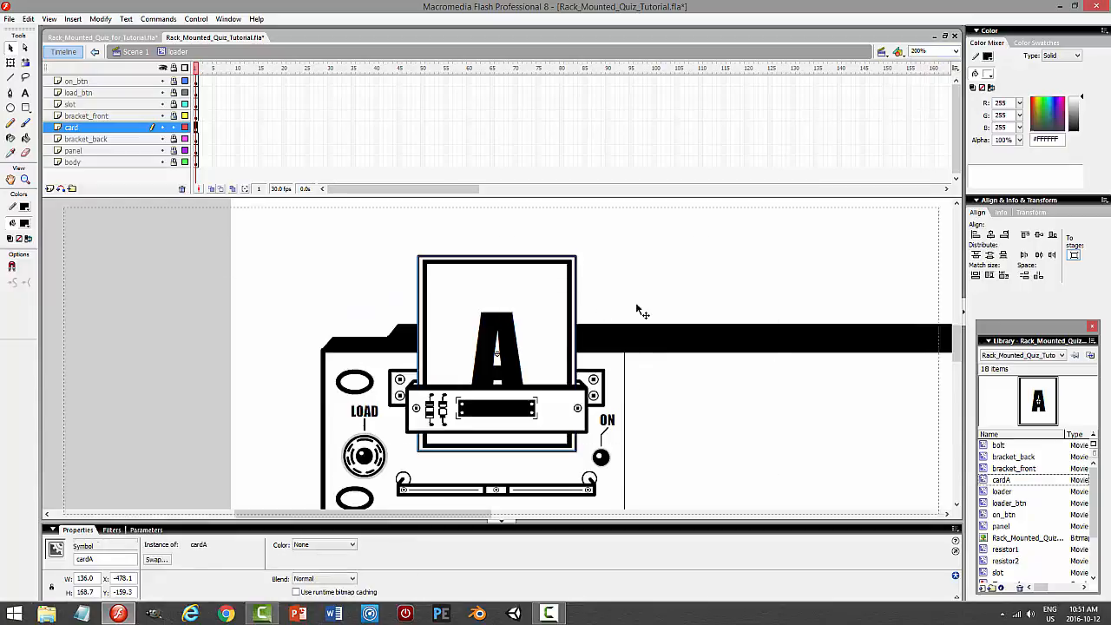
left_click_drag(196, 70, 249, 80)
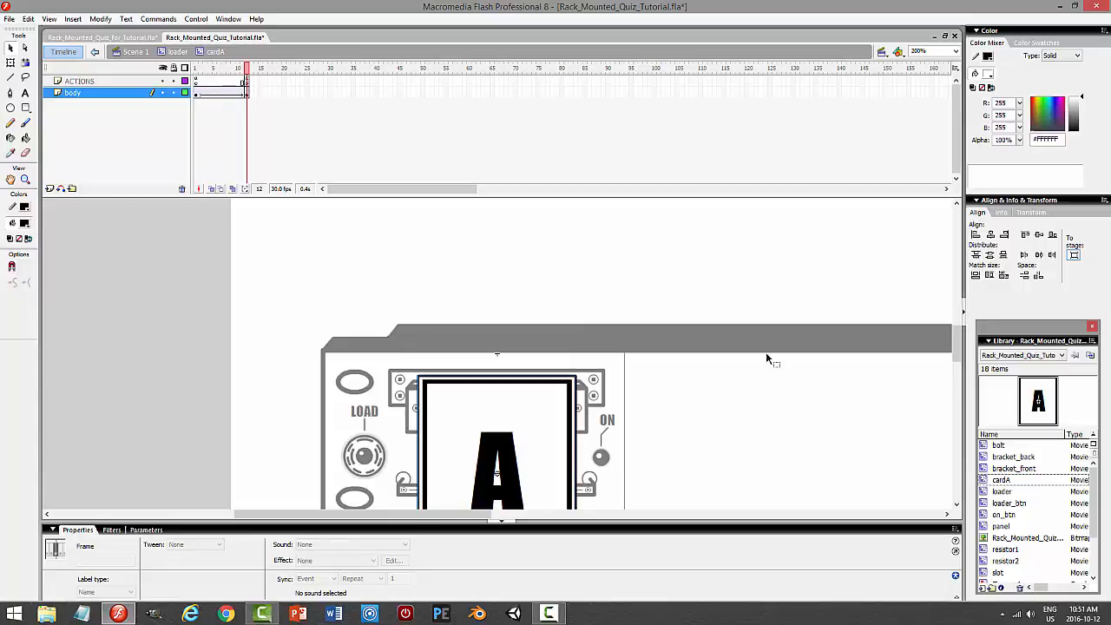
left_click(177, 51)
left_click(555, 312)
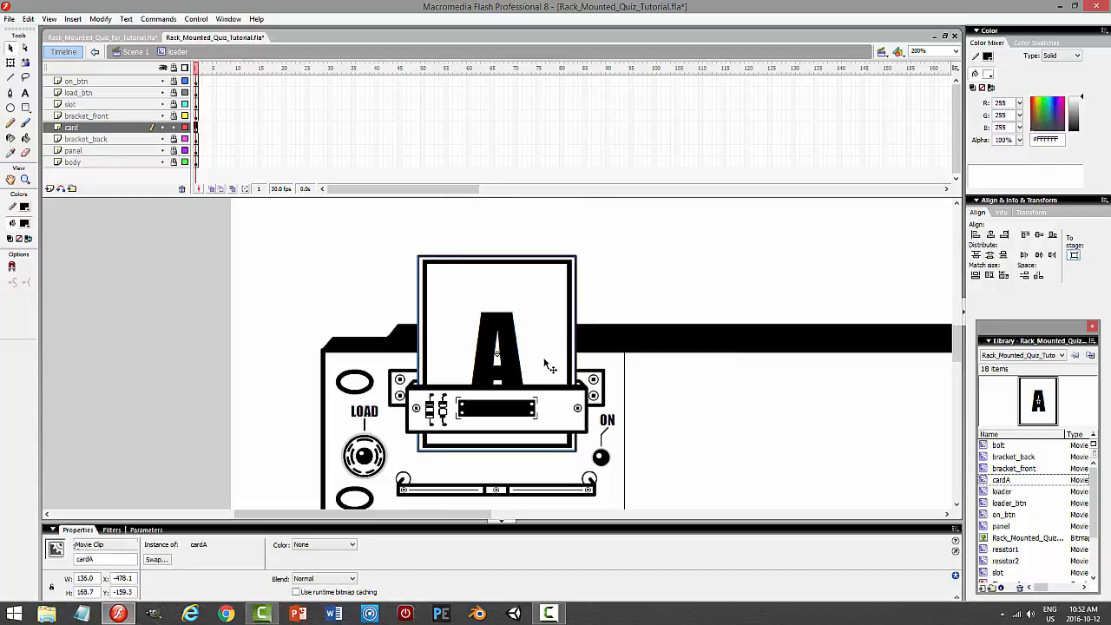
key("F9")
type("on ")
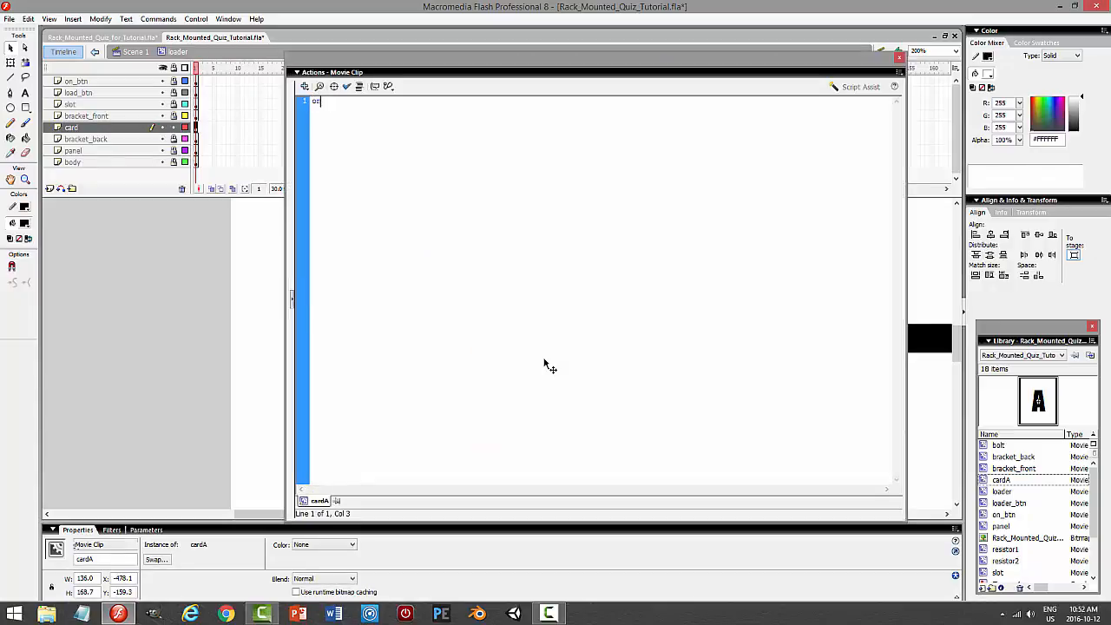
type("(press){")
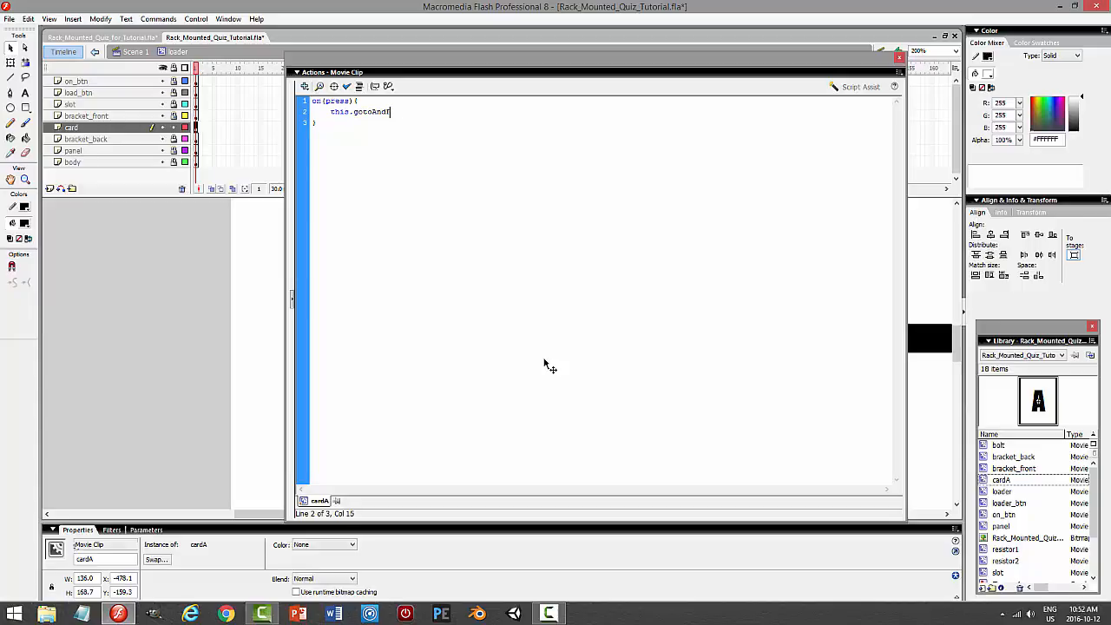
type("(2);")
Test the movie by triggering the card's slide in and out, and close the preview and the script editor
key("ctrl+Return")
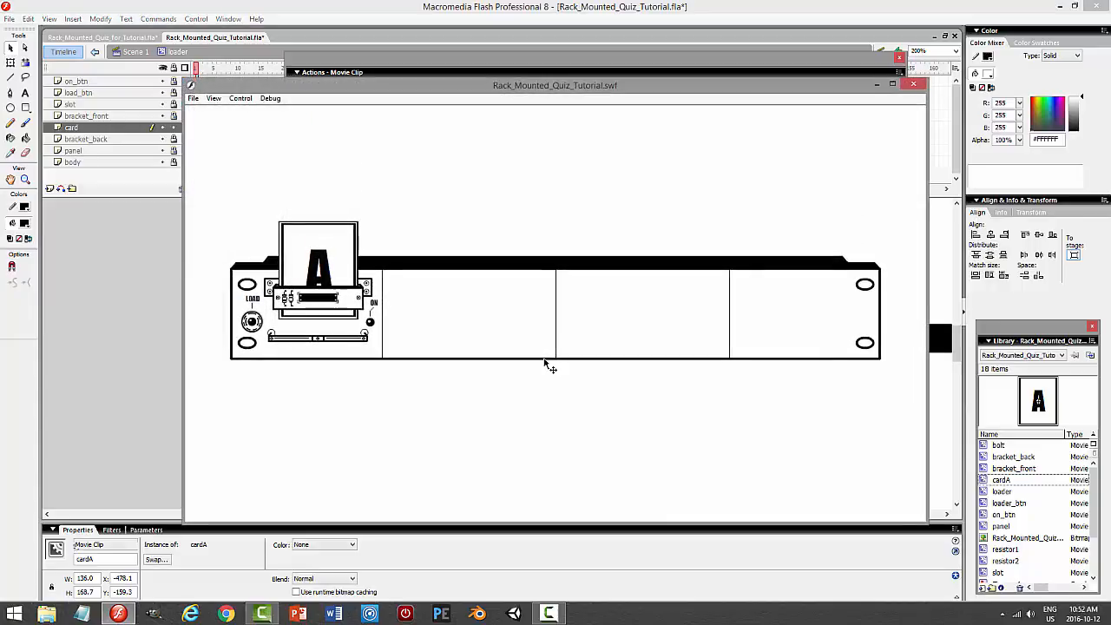
left_click(331, 258)
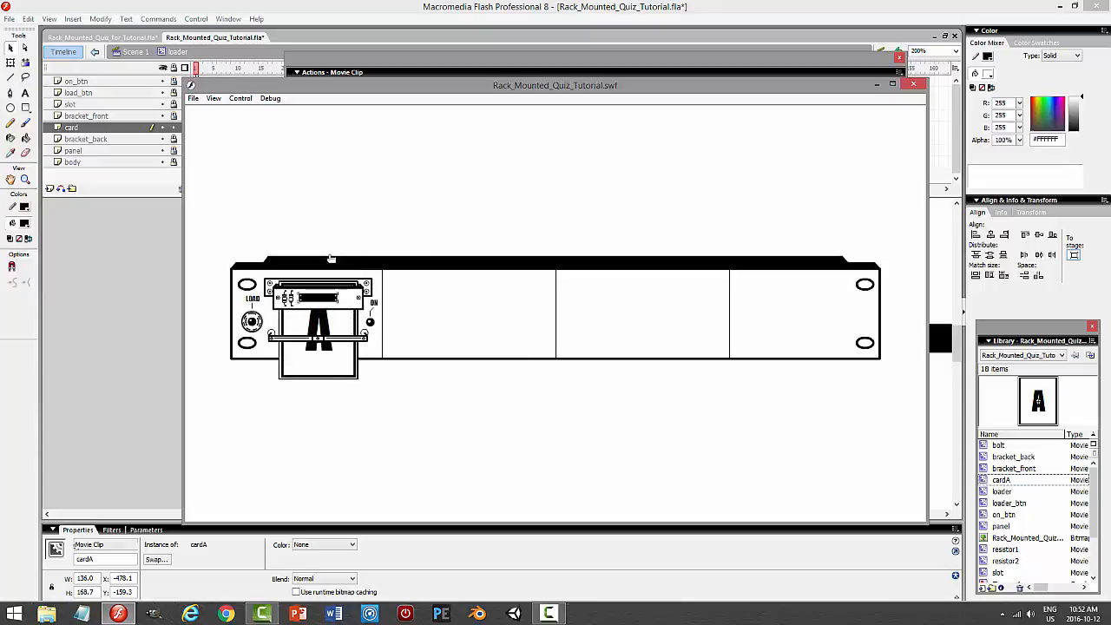
left_click(338, 324)
left_click(913, 84)
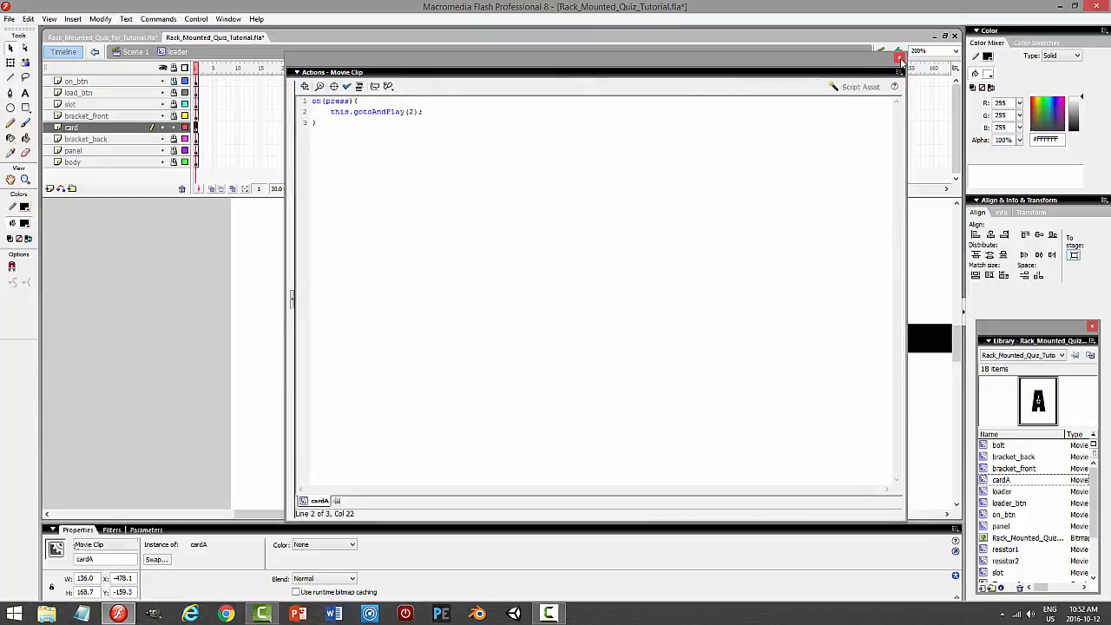
left_click(899, 58)
In cardA, raise the card on the body layer's frame 12 until its upper edge sits slightly above the back bracket
double_click(595, 301)
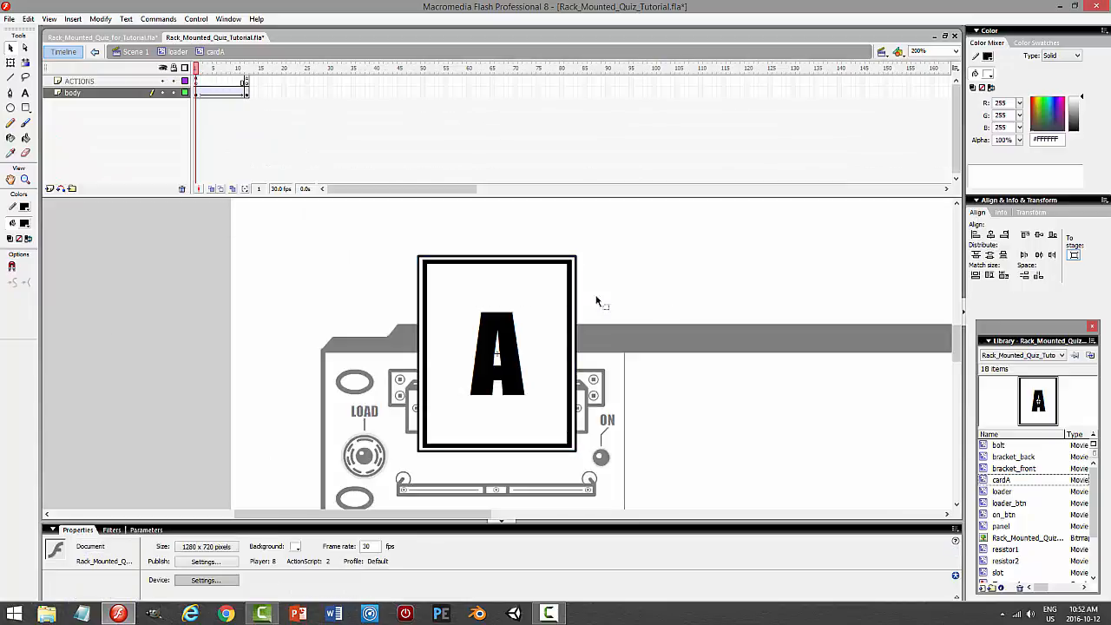
left_click(246, 92)
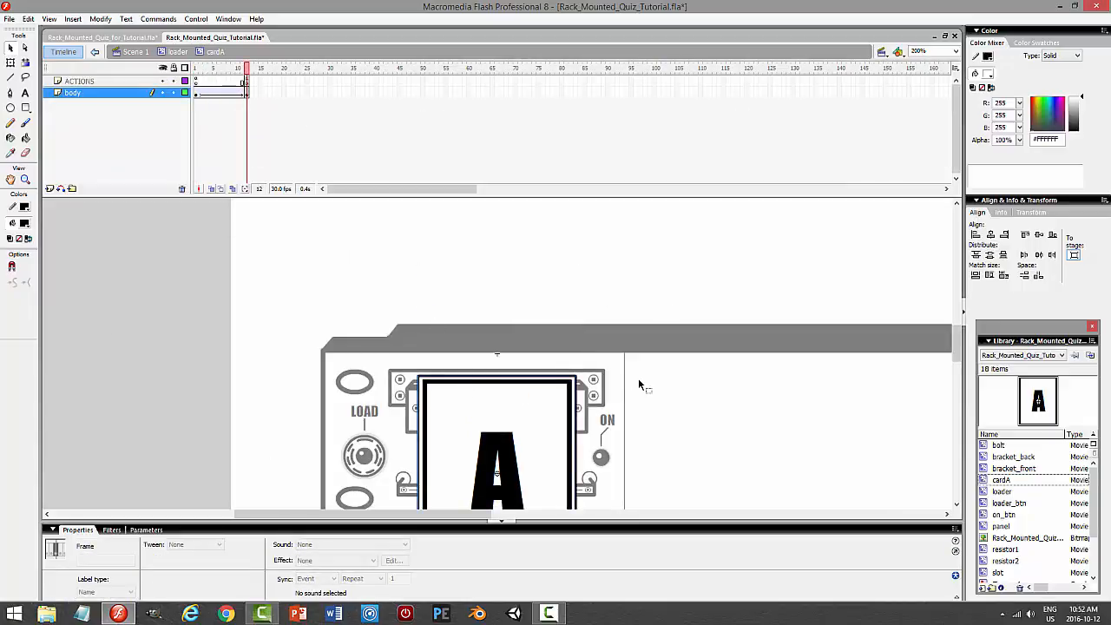
key("shift+Up")
key("shift+Up")
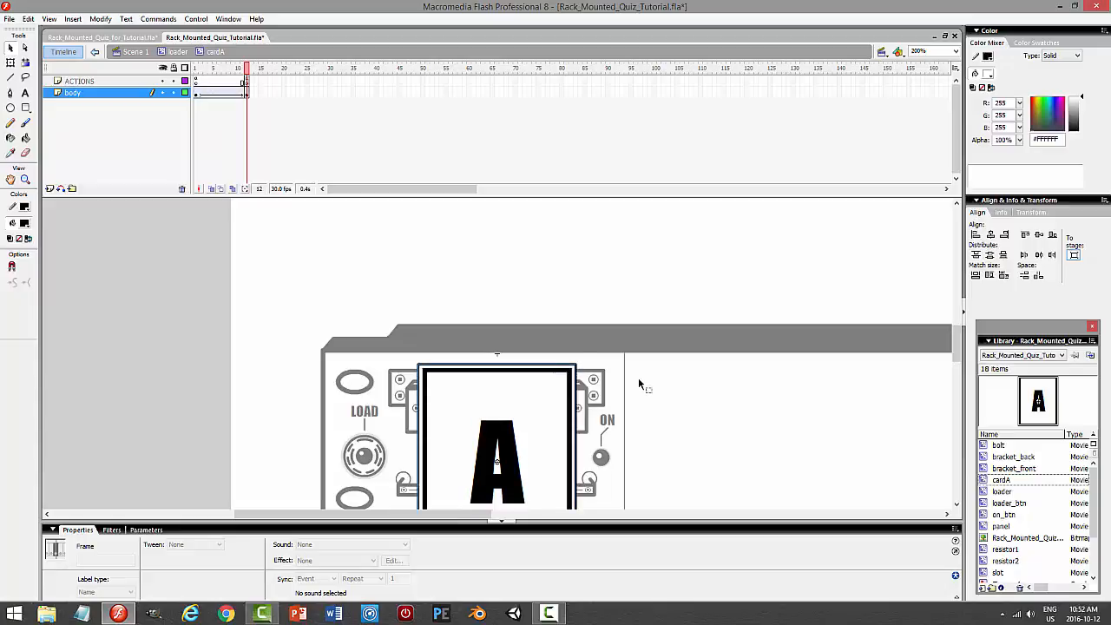
Test the movie, playing the slide repeatedly to check the raised card's end position, and close the preview
key("ctrl+Return")
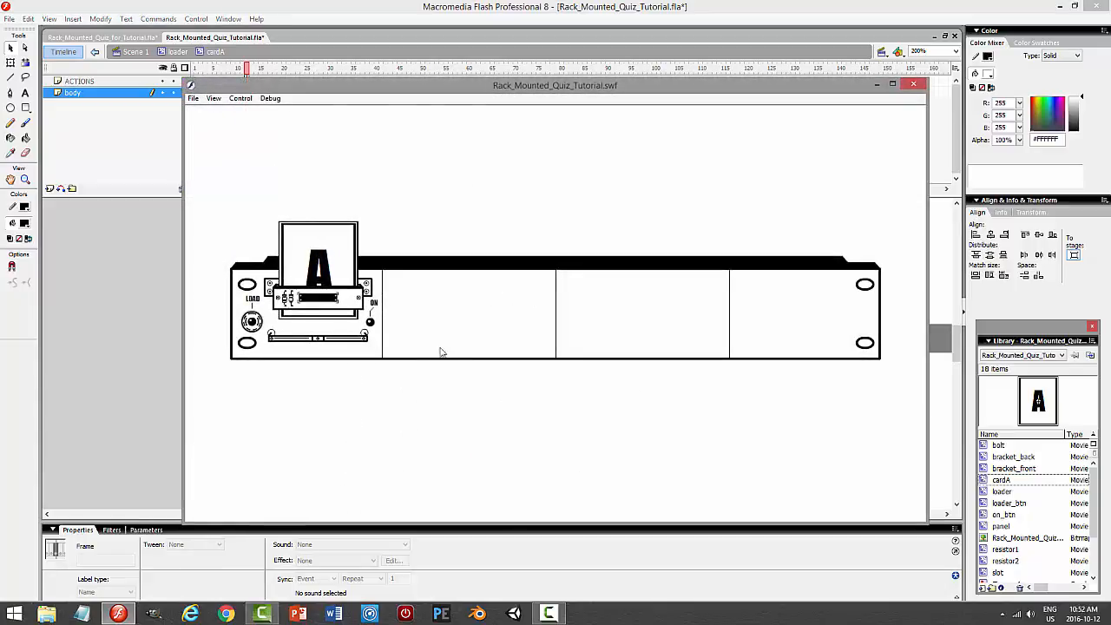
left_click(334, 270)
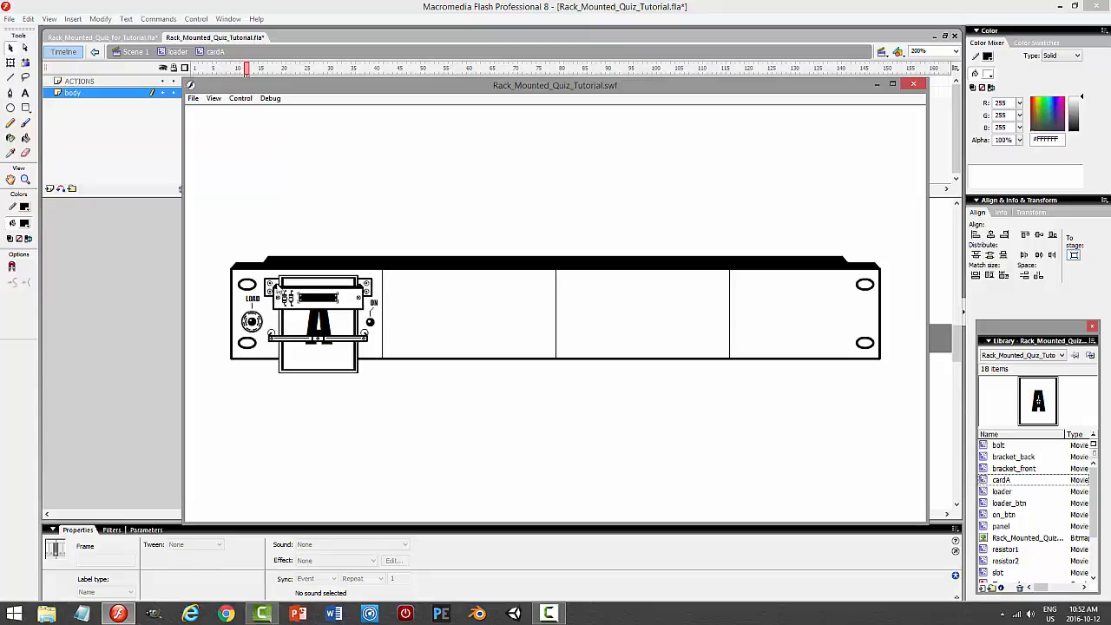
left_click(319, 301)
left_click(337, 295)
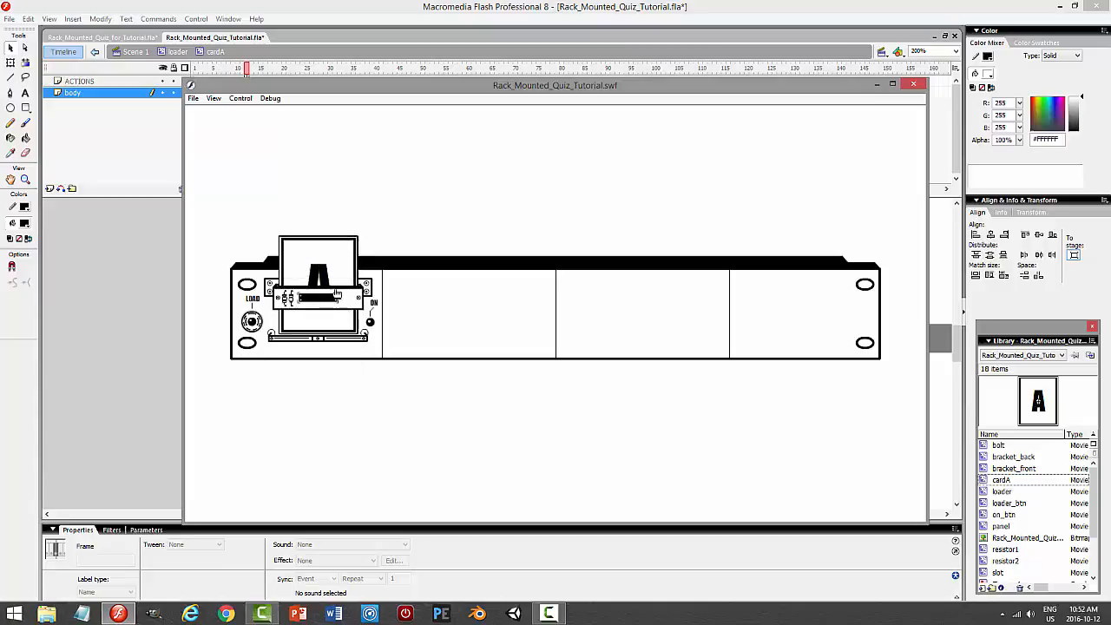
left_click(914, 85)
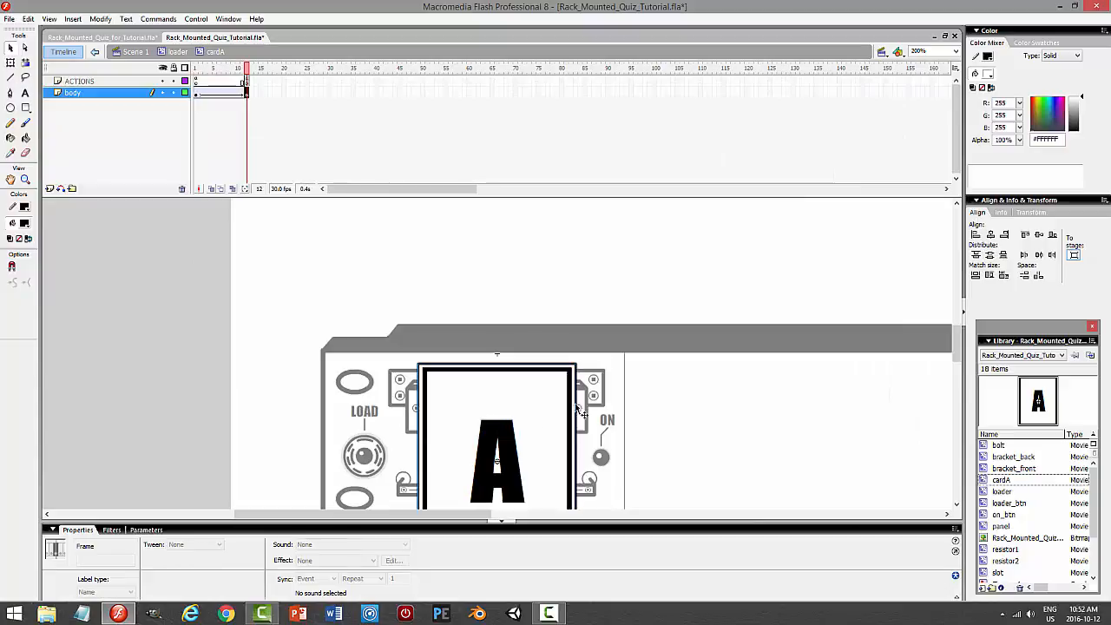
Lower the card on frame 12 to Y 18.7, with its upper edge just below the back bracket's upper edge
left_click(692, 394)
key("Down")
key("Down")
key("Down")
key("Down")
key("Down")
key("Down")
key("Down")
key("Down")
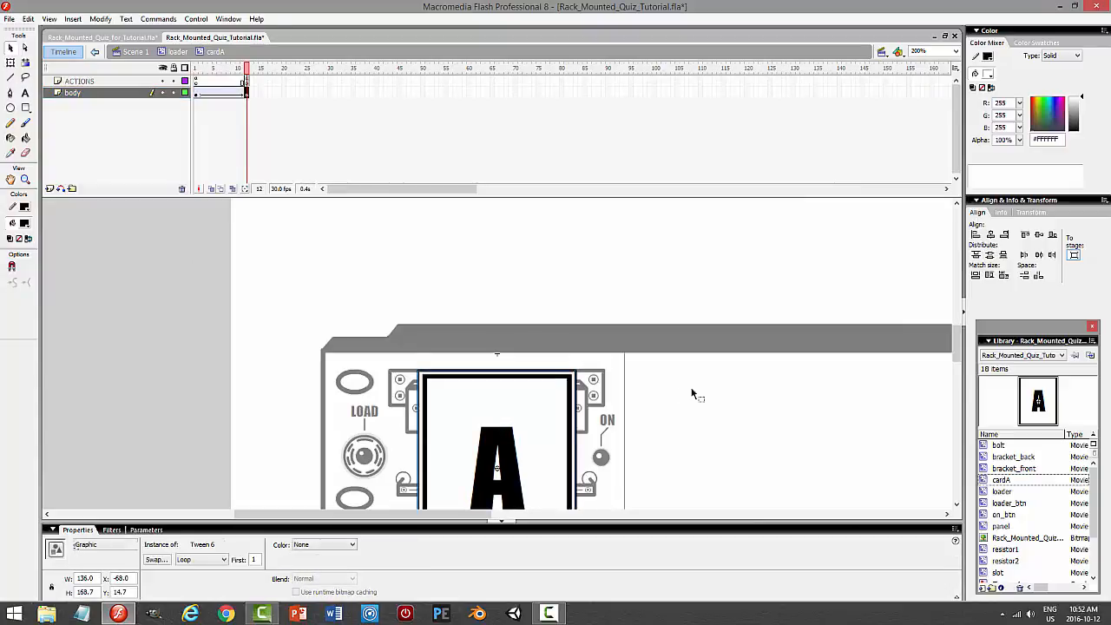
key("Down")
key("Down")
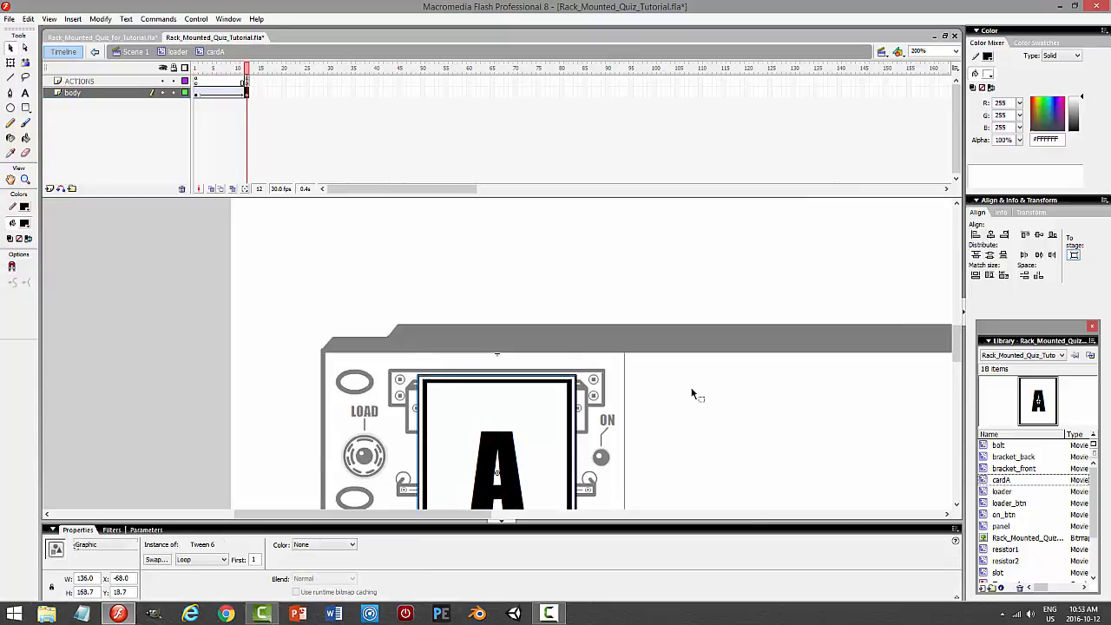
Test the movie to check the lowered card's slide through the bracket, and close the preview
key("ctrl+Return")
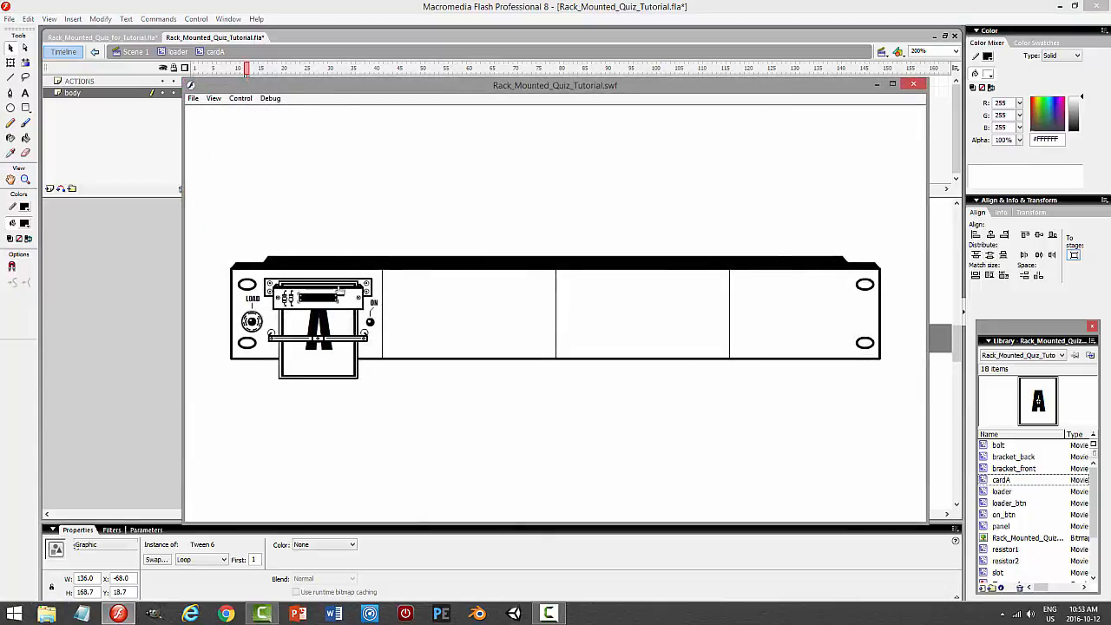
left_click(337, 297)
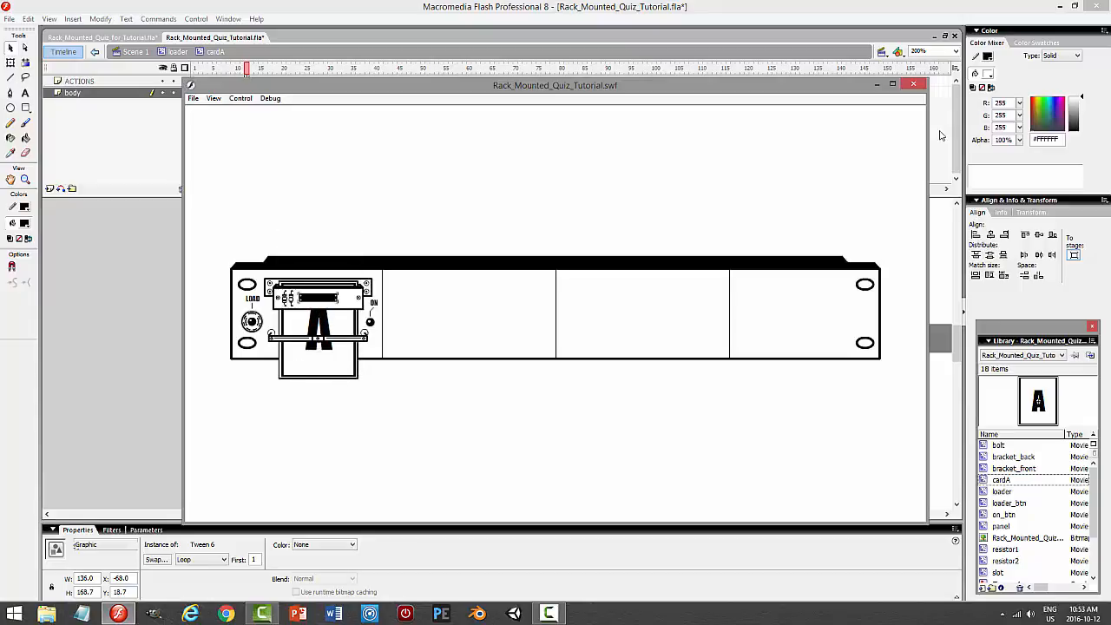
left_click(912, 84)
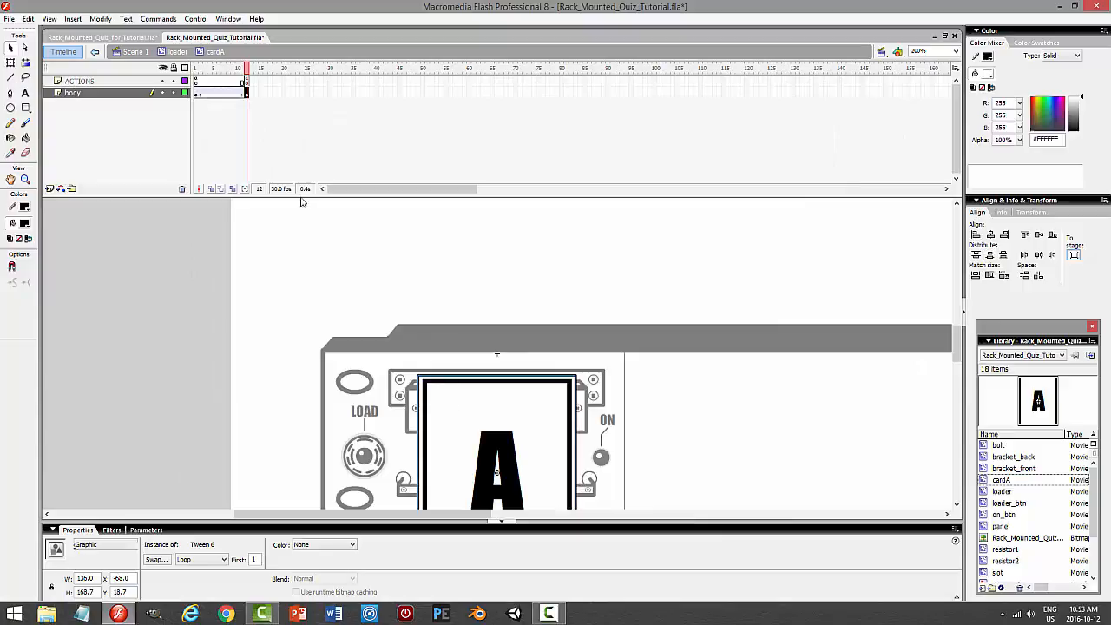
Lock cardA's body layer, return to the loader clip and clear the selection
left_click(174, 92)
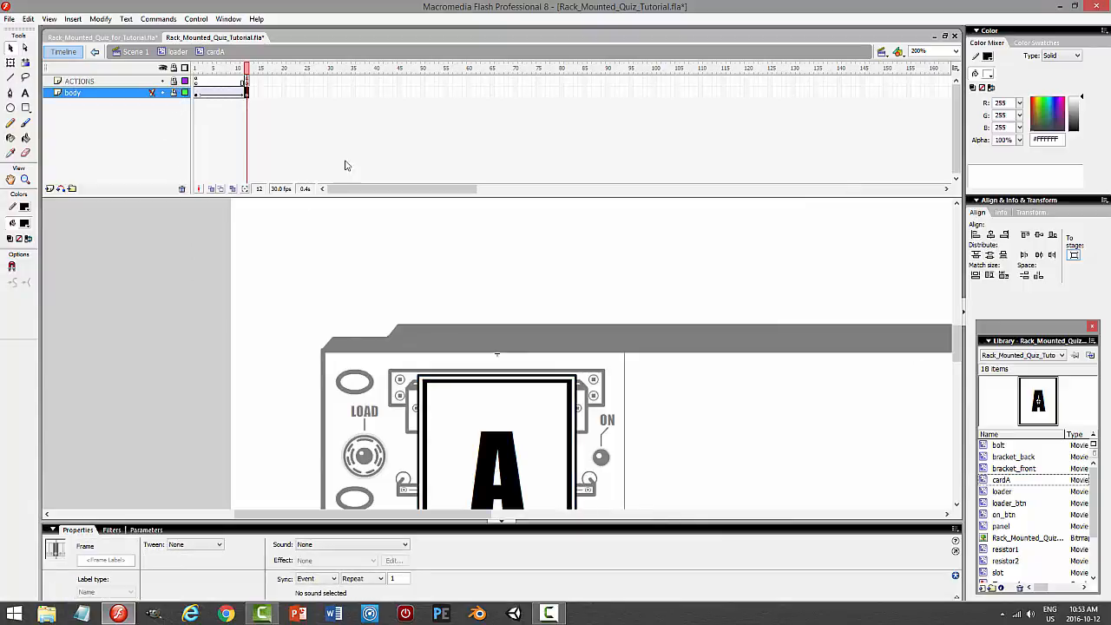
left_click(177, 51)
left_click(792, 256)
Test the movie from the loader clip, sliding the card down and back, and close the preview
key("ctrl+Return")
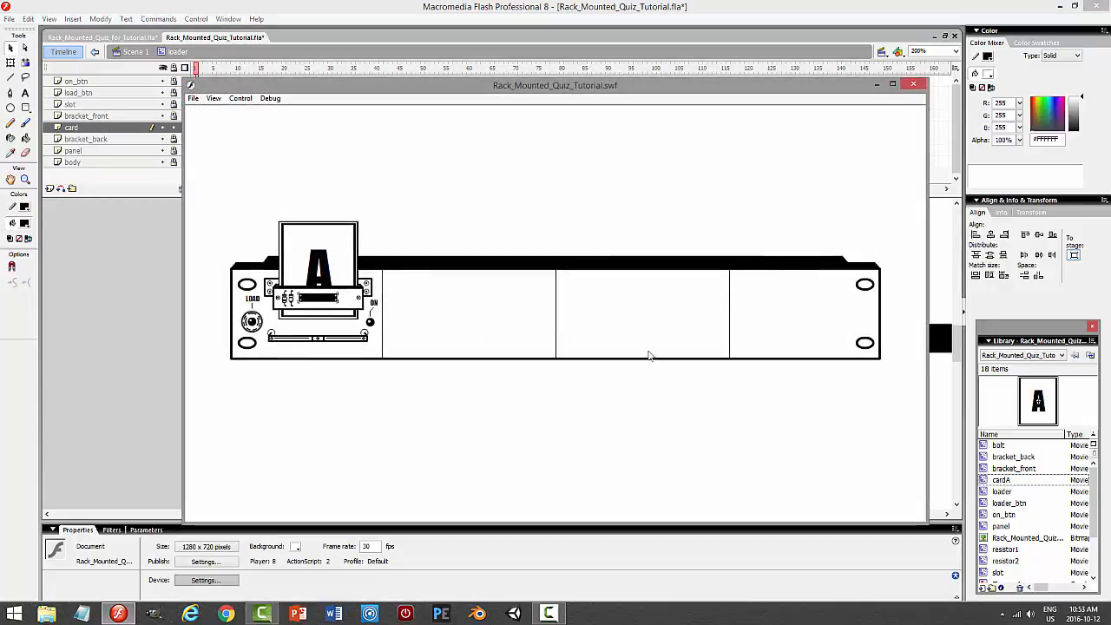
left_click(314, 275)
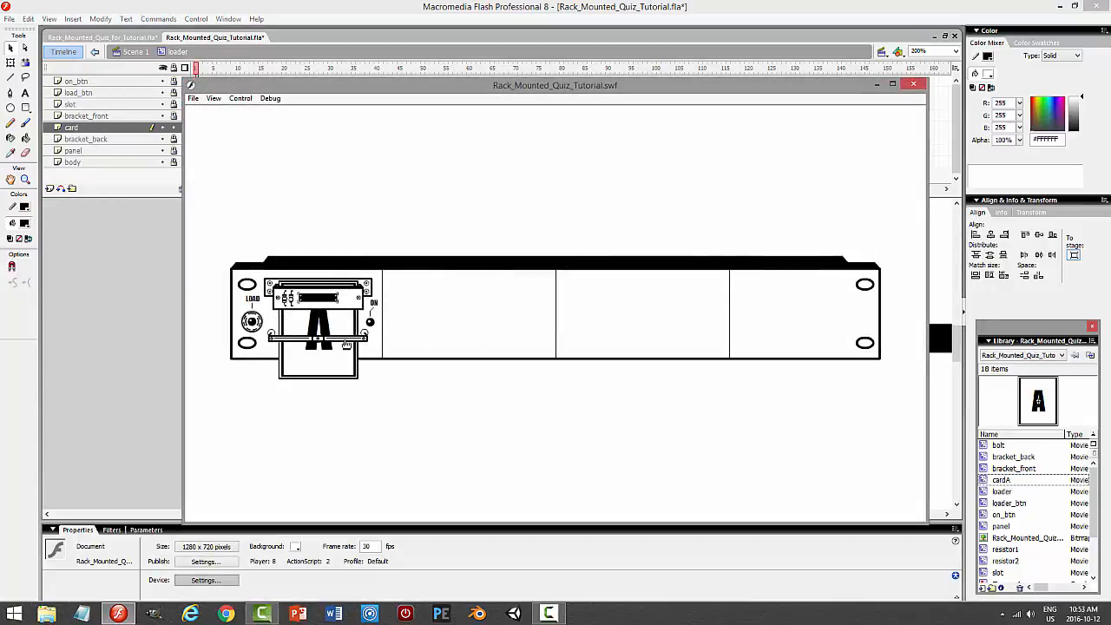
left_click(318, 326)
left_click(912, 84)
Lock the loader clip's card layer and save the tutorial file
left_click(175, 127)
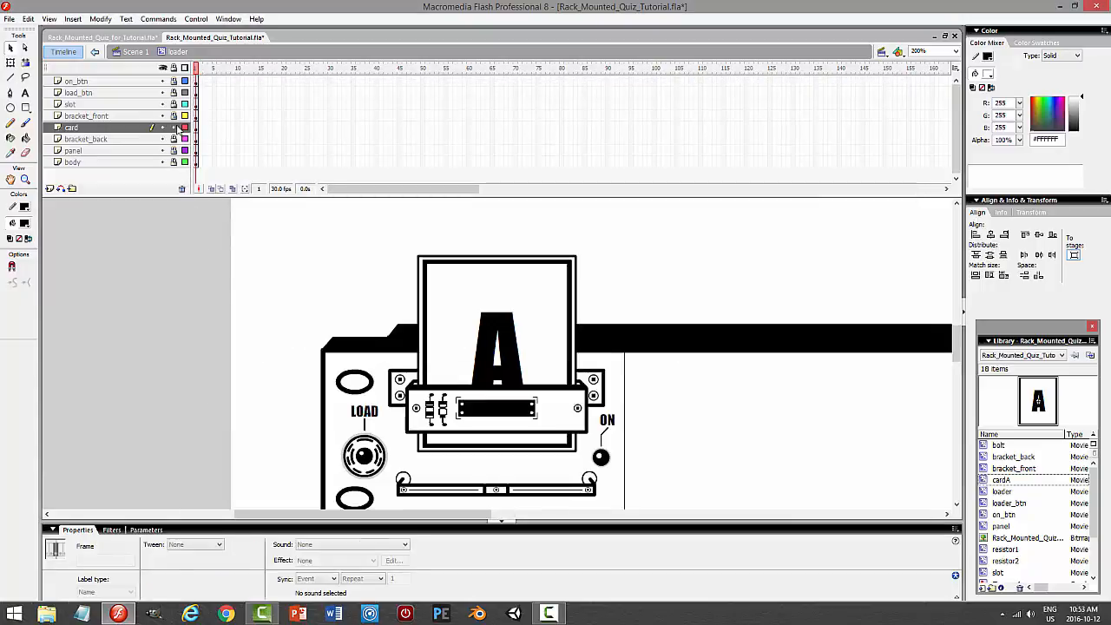
left_click(177, 128)
key("ctrl+s")
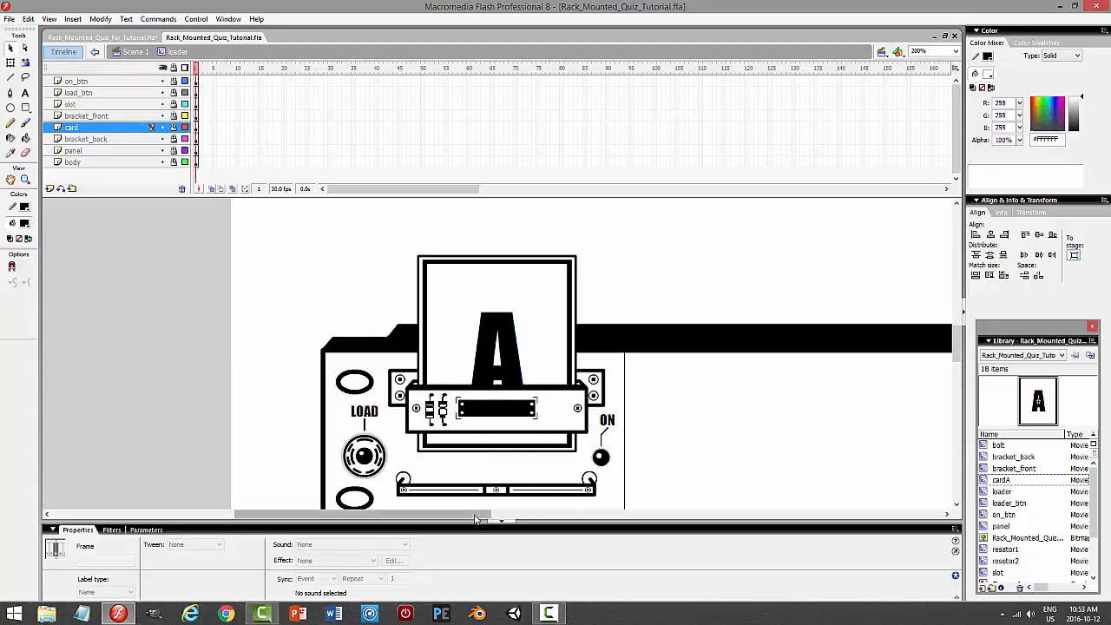
Unlock the loader clip's layers from on_btn through panel, and select the contents of all of them, leaving body locked
left_click_drag(476, 512, 521, 521)
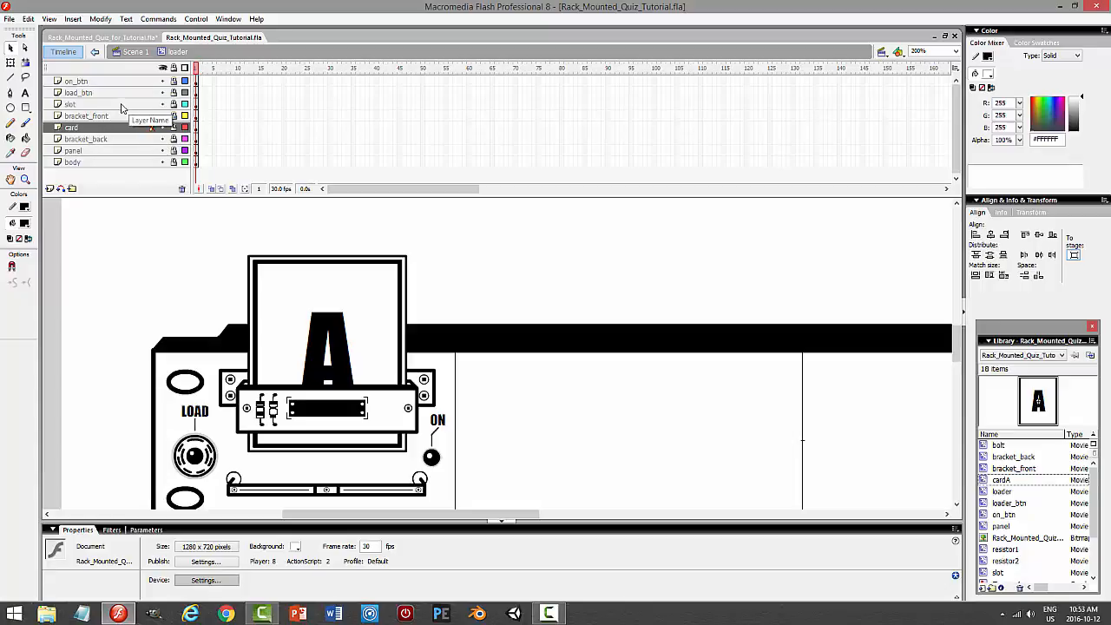
left_click_drag(176, 82, 175, 149)
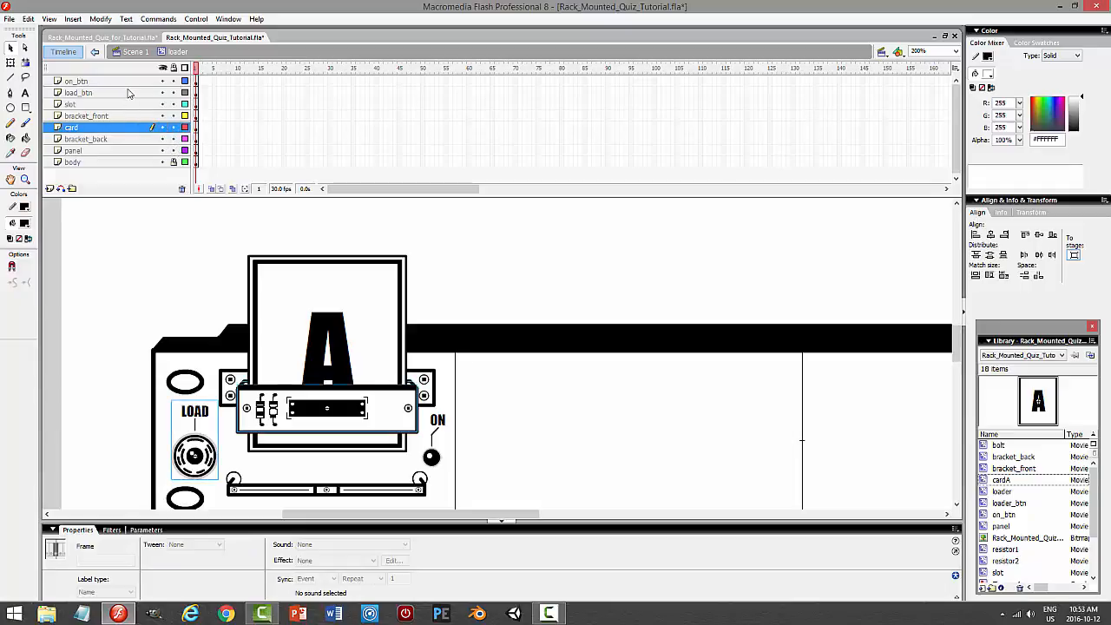
left_click(87, 81)
left_click(108, 153, "shift")
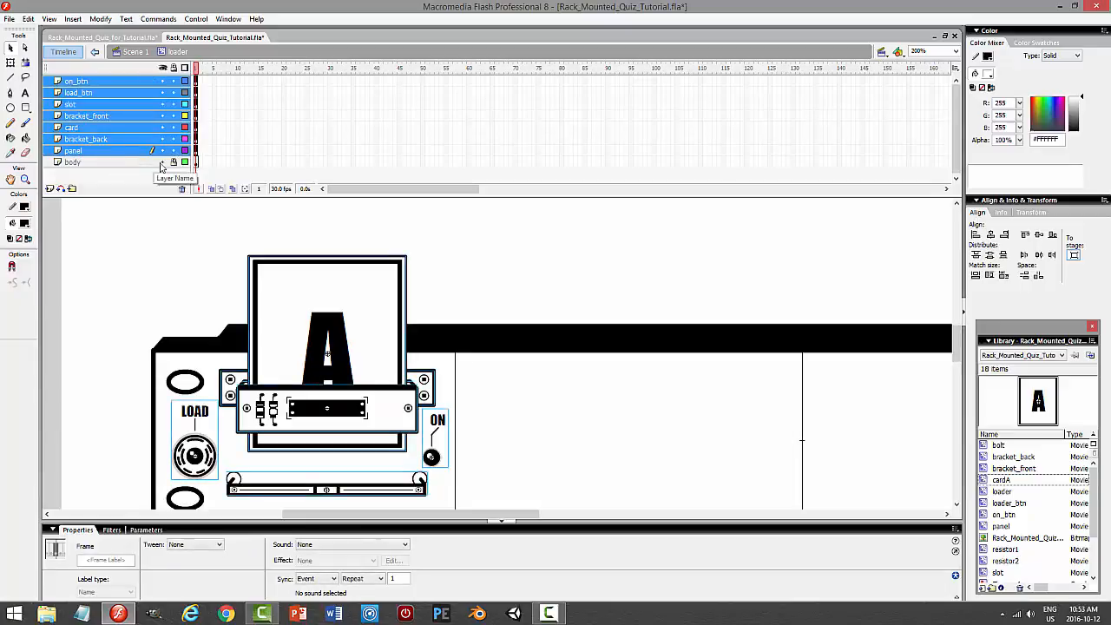
Duplicate the complete first-bay loader set horizontally into the rack's second, third and fourth bays, and clear the selection
left_click(955, 51)
left_click(922, 80)
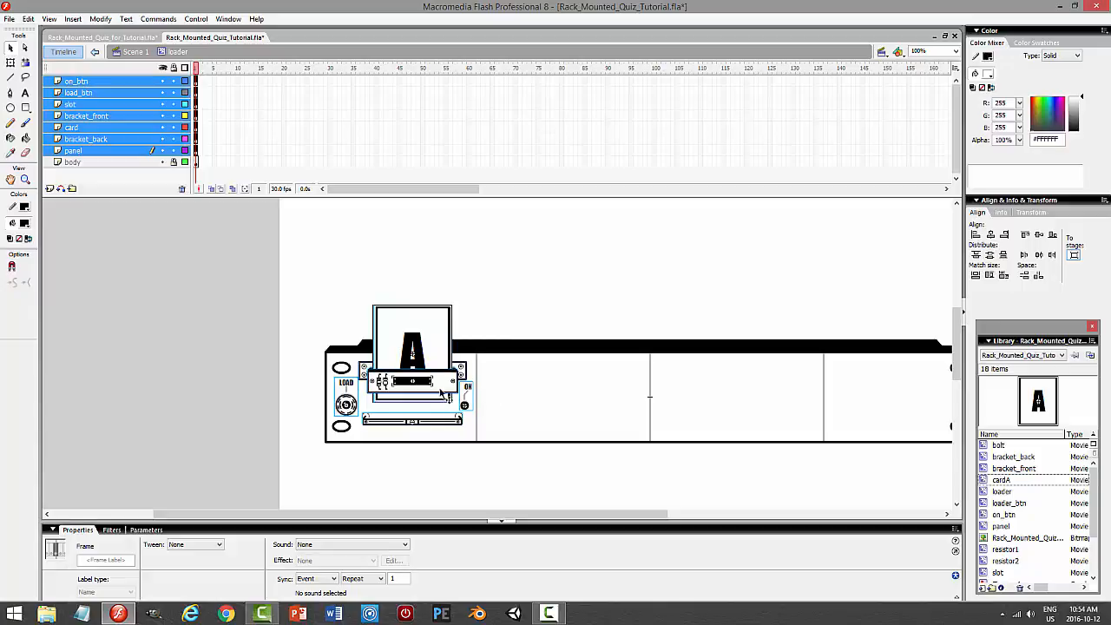
left_click_drag(448, 395, 604, 396)
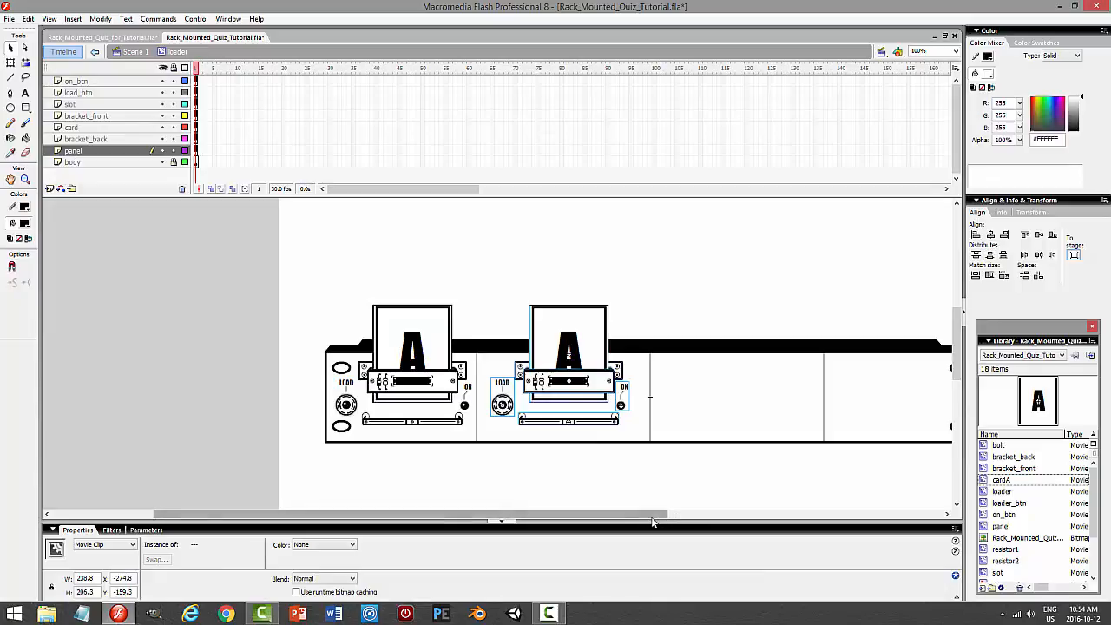
left_click_drag(660, 517, 716, 517)
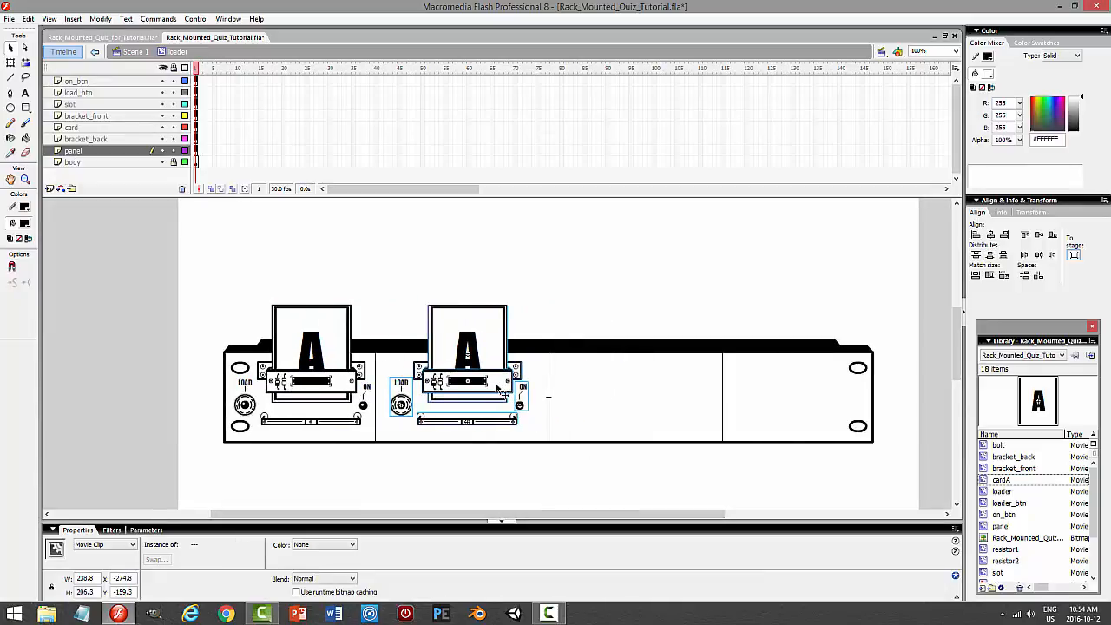
left_click_drag(505, 390, 672, 390)
left_click_drag(624, 513, 674, 514)
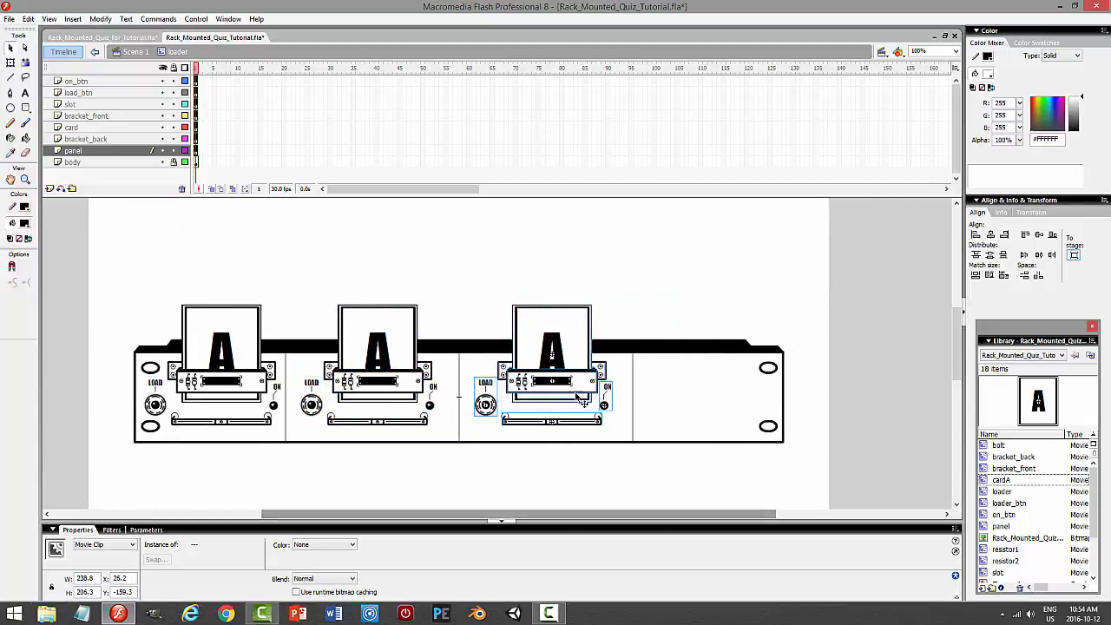
left_click_drag(575, 393, 742, 399)
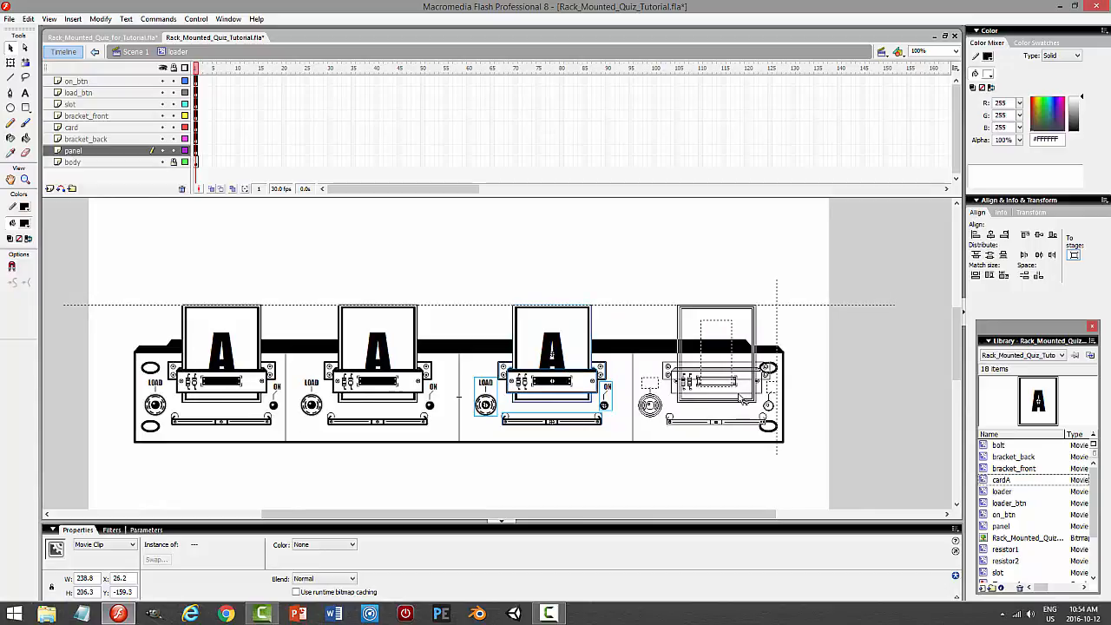
left_click_drag(741, 400, 742, 399)
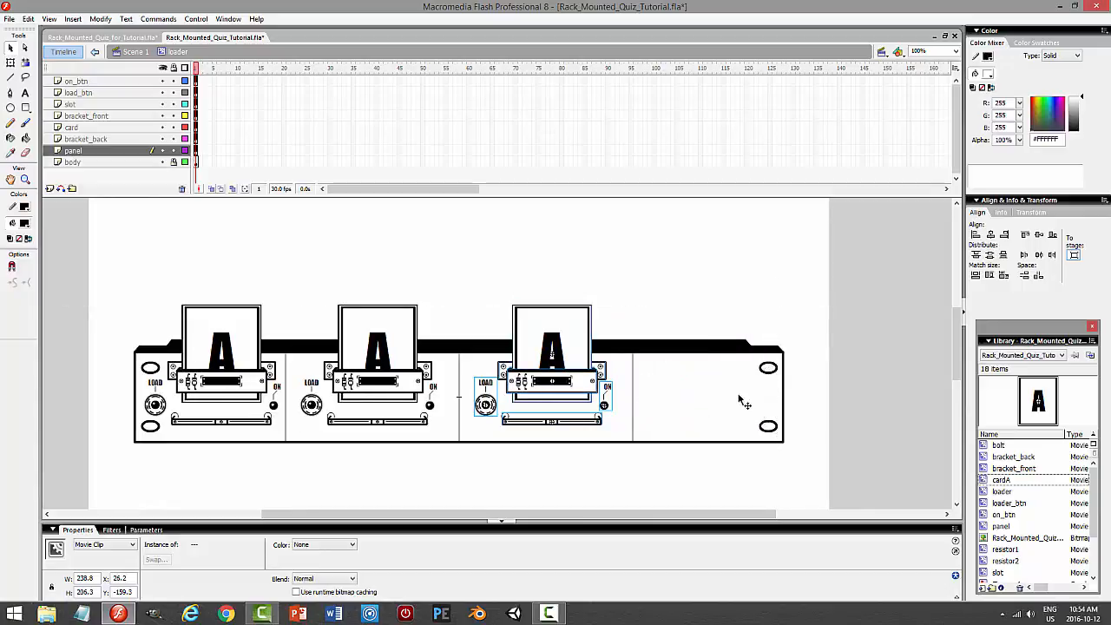
left_click(846, 421)
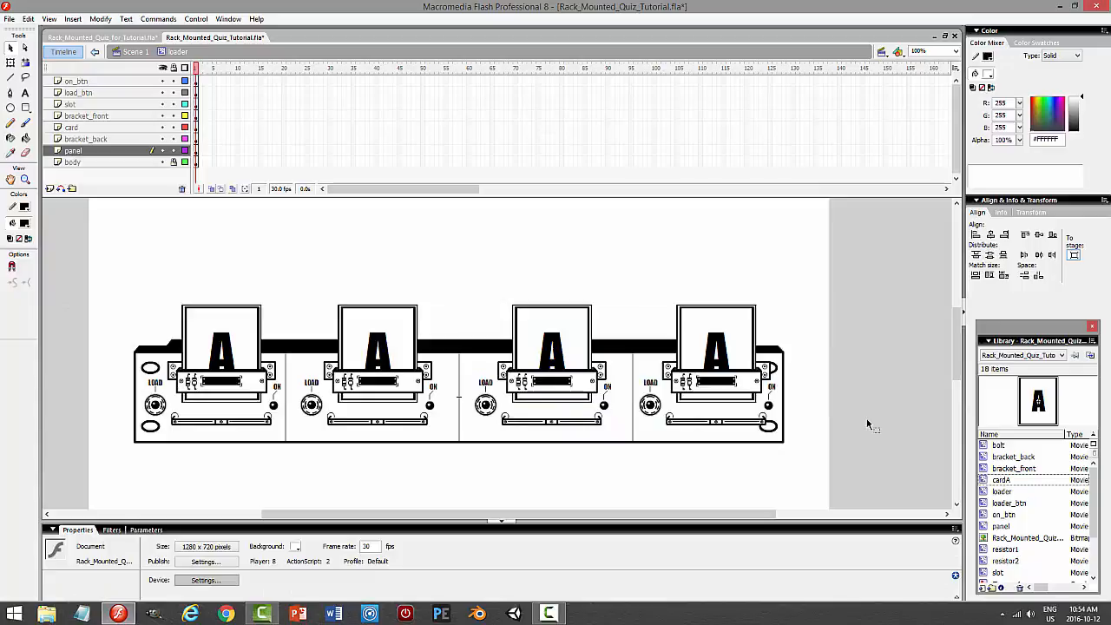
Test the movie, slide all four cards down through their brackets, and close the preview
key("ctrl+Return")
left_click(490, 247)
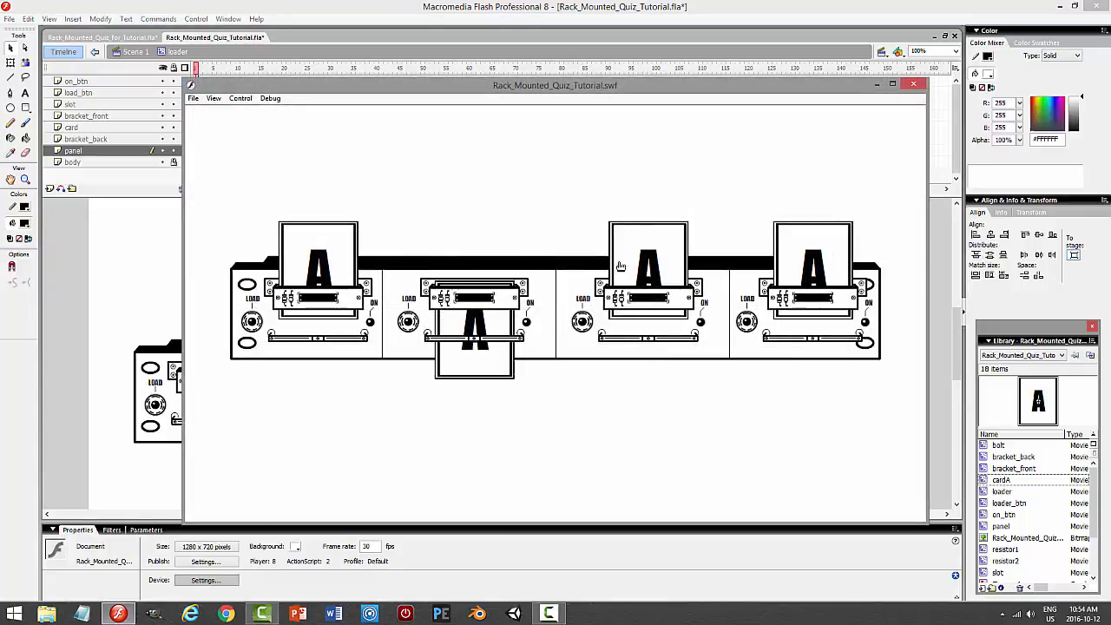
left_click(637, 265)
left_click(318, 260)
left_click(840, 270)
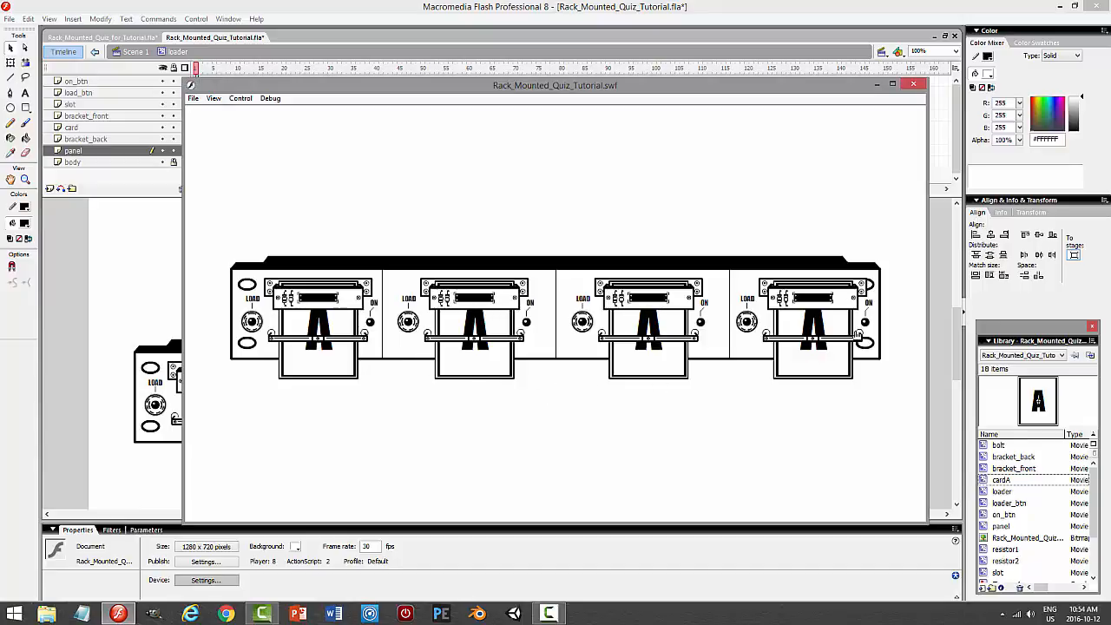
left_click(913, 84)
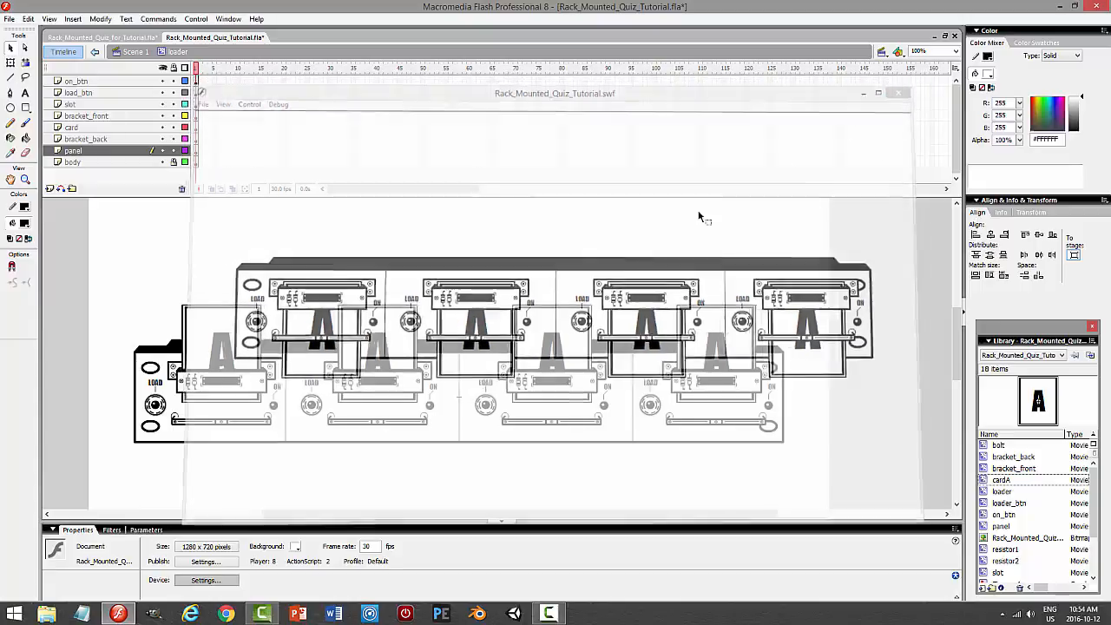
Select the fourth loader set and nudge it left to X 280.5, clear of the rack's end holes
left_click_drag(498, 518, 550, 519)
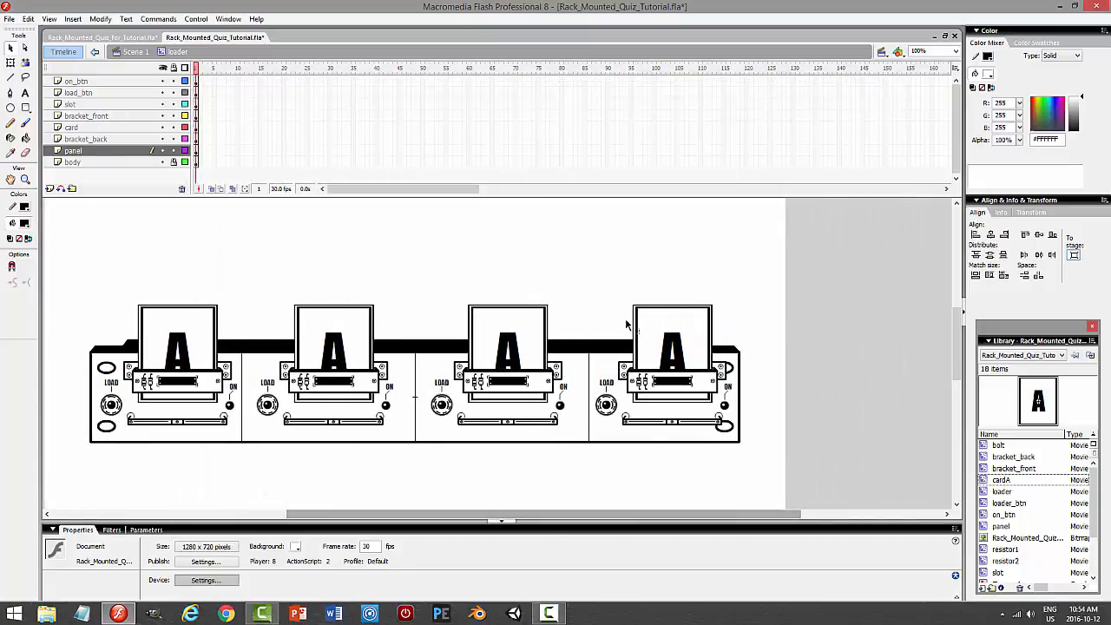
left_click_drag(643, 337, 735, 438)
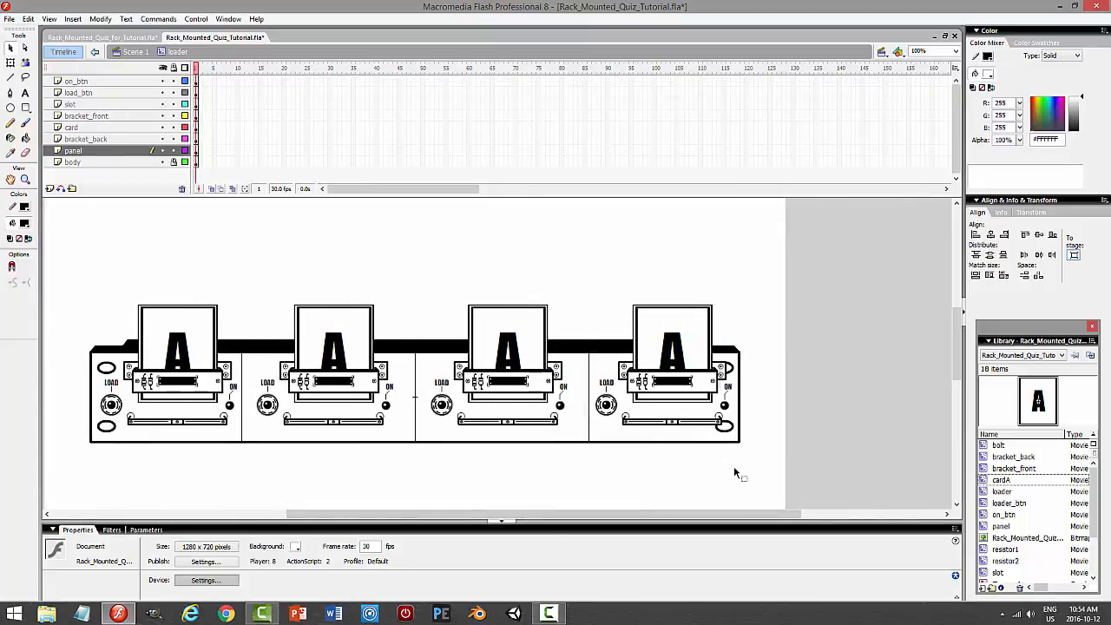
key("Left")
key("Left")
key("Left")
key("Left")
key("Left")
key("Left")
key("Left")
key("Left")
key("Left")
key("Left")
key("Left")
key("Left")
key("Left")
key("Left")
key("Left")
key("Left")
key("Left")
key("Left")
key("Left")
key("Left")
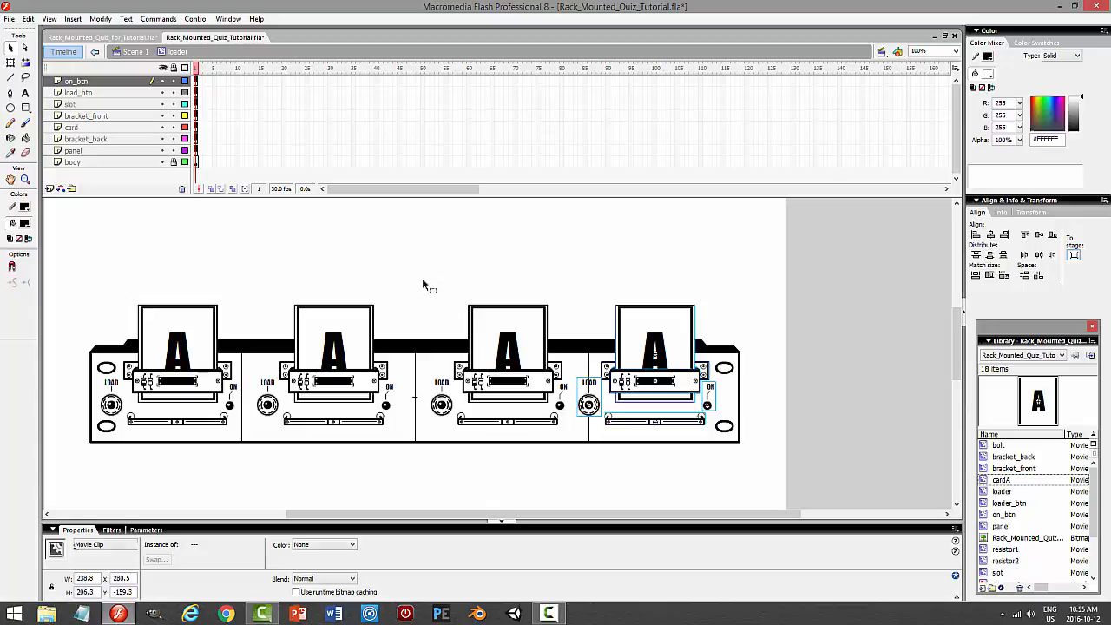
Select the third loader set and nudge it 20 pixels left to X 6.2
left_click_drag(414, 269, 569, 486)
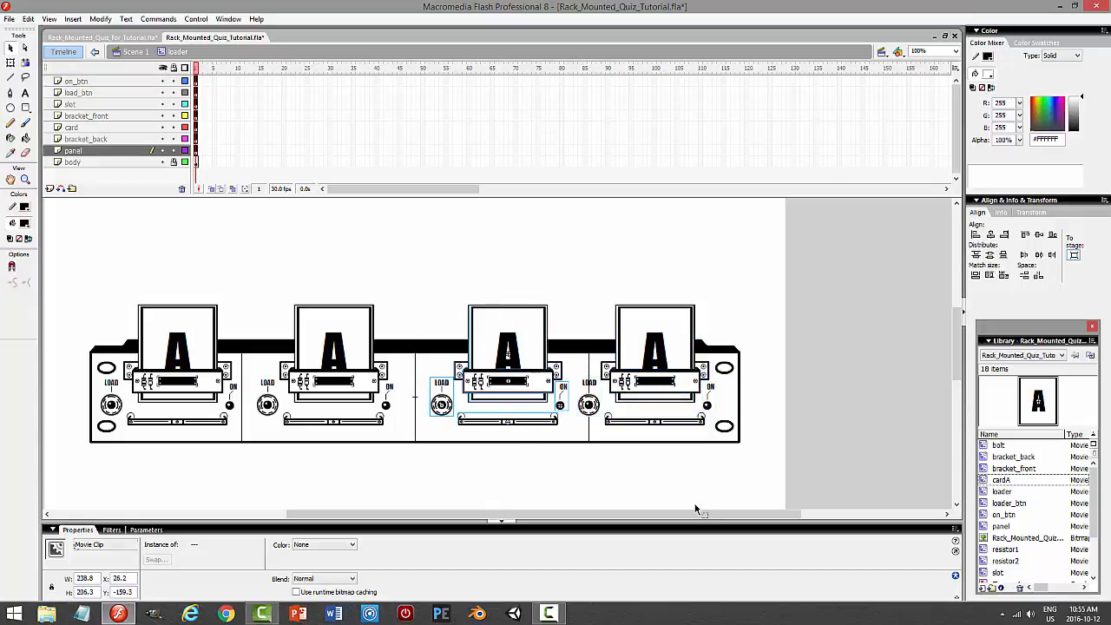
key("Left")
key("Left")
key("Left")
key("Left")
key("Left")
key("Left")
key("Left")
key("Left")
key("Left")
key("Left")
key("Left")
key("Left")
key("Left")
key("Left")
key("Left")
key("Left")
key("Left")
key("Left")
key("Left")
key("Left")
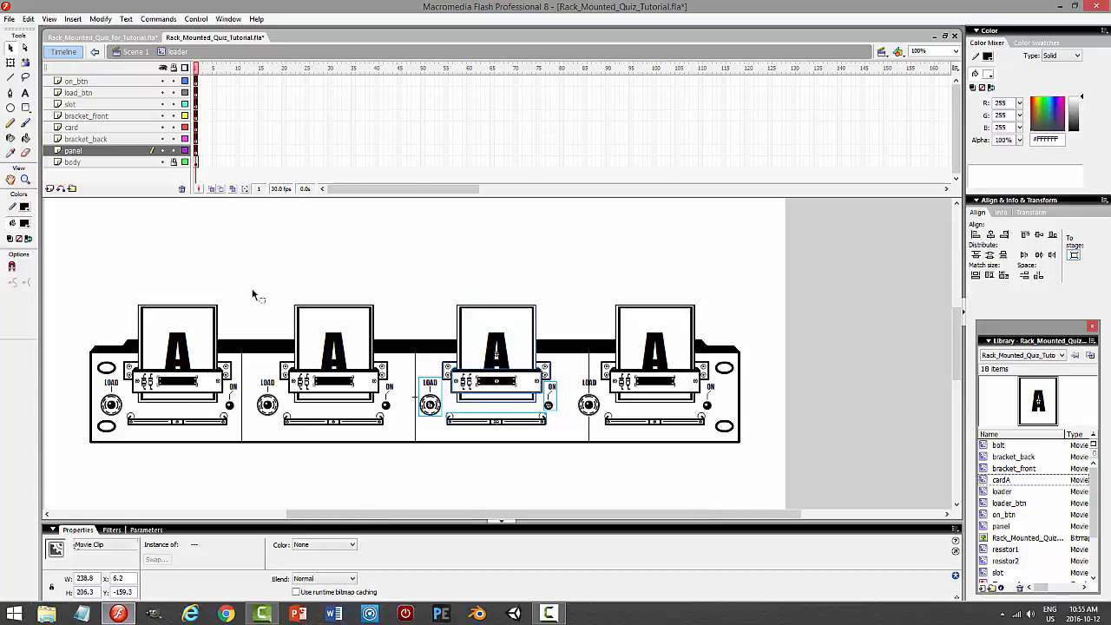
left_click_drag(241, 273, 402, 493)
key("shift+Left")
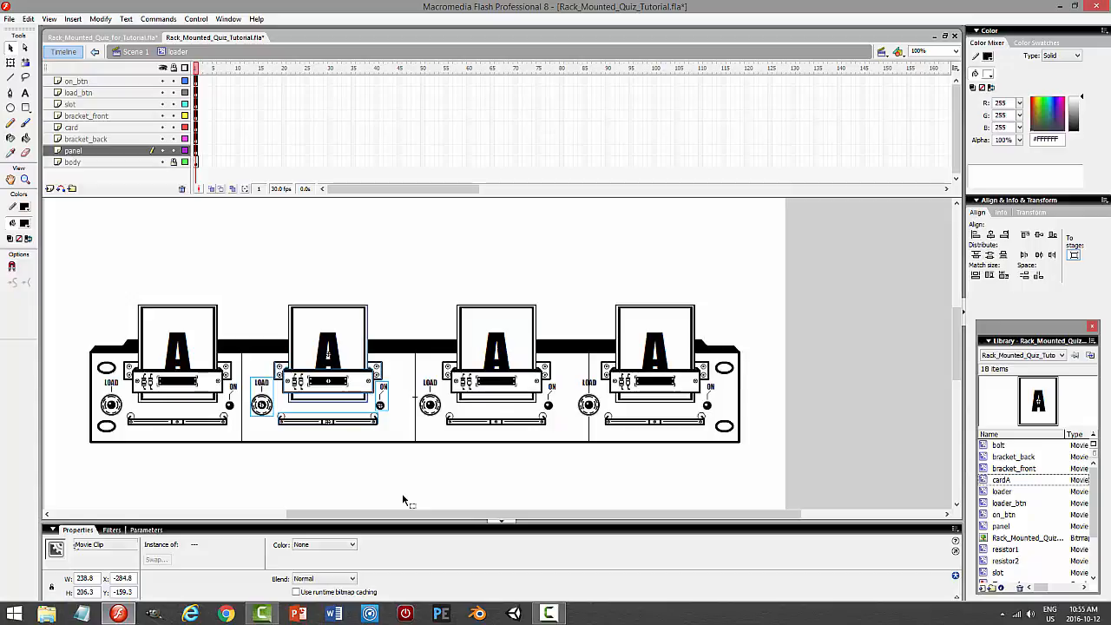
key("shift+Right")
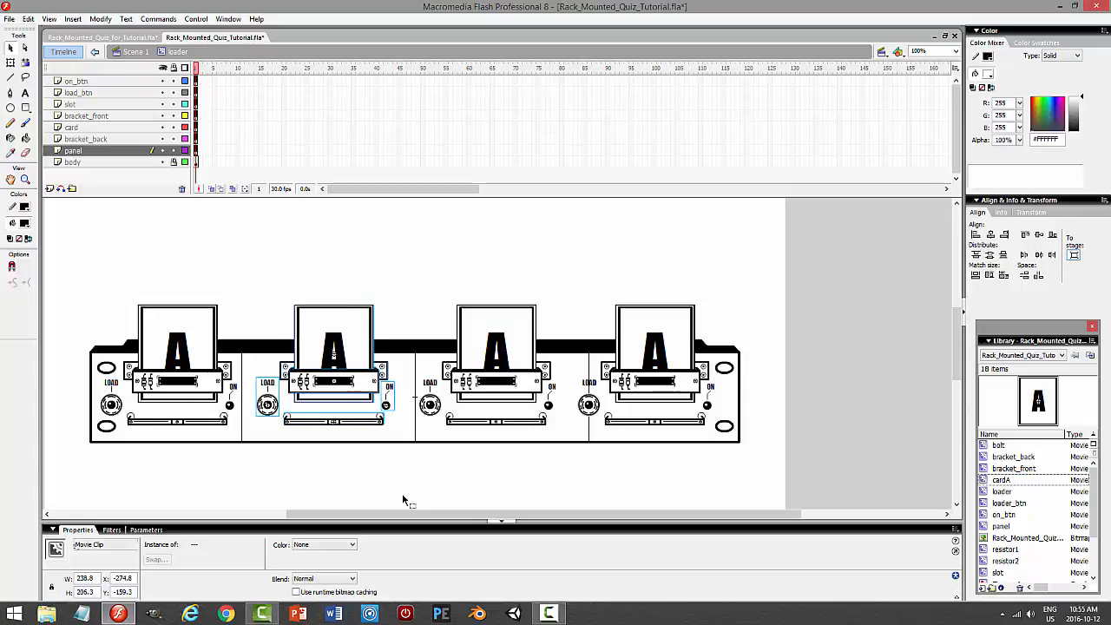
Hide the body layer and draw a horizontal #00FF00 spacer line about 38 pixels long from the first ON button to the second LOAD button
left_click(162, 162)
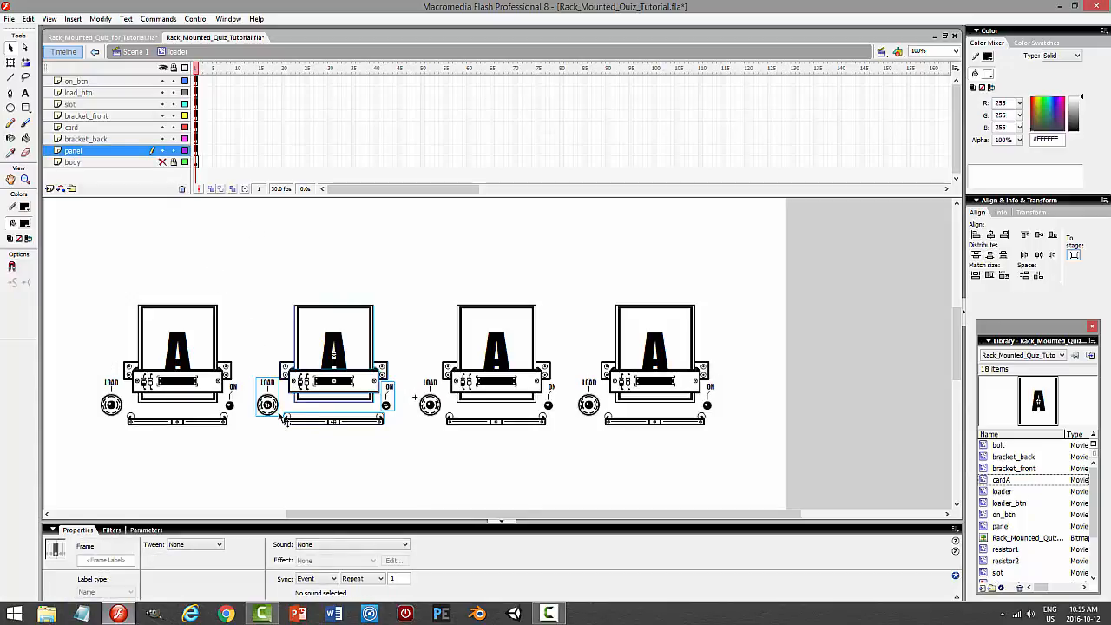
left_click(499, 455)
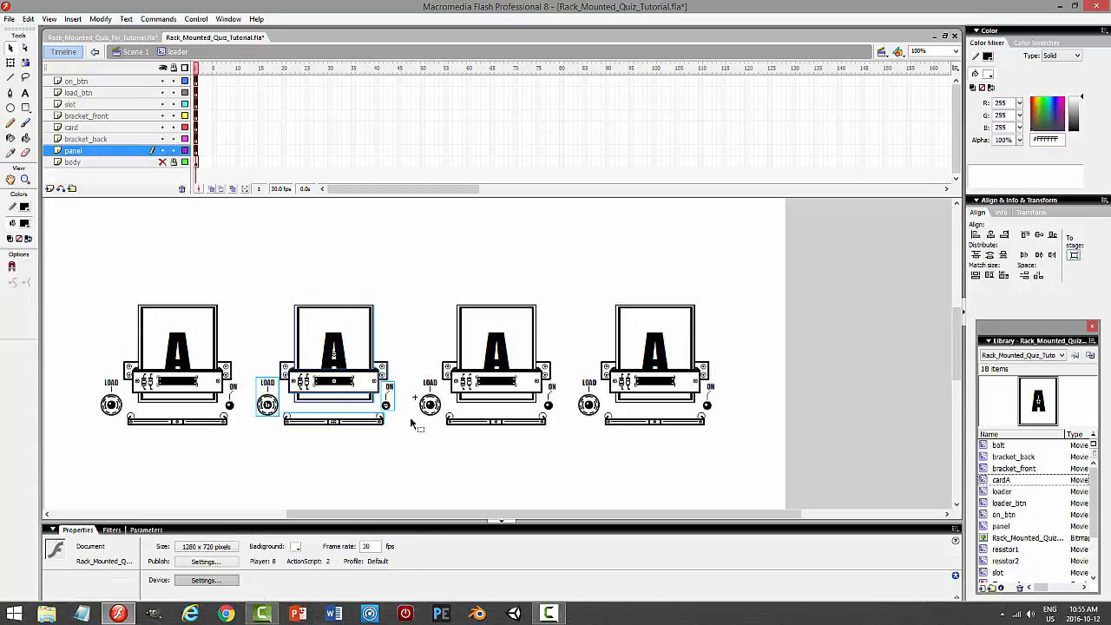
left_click(11, 77)
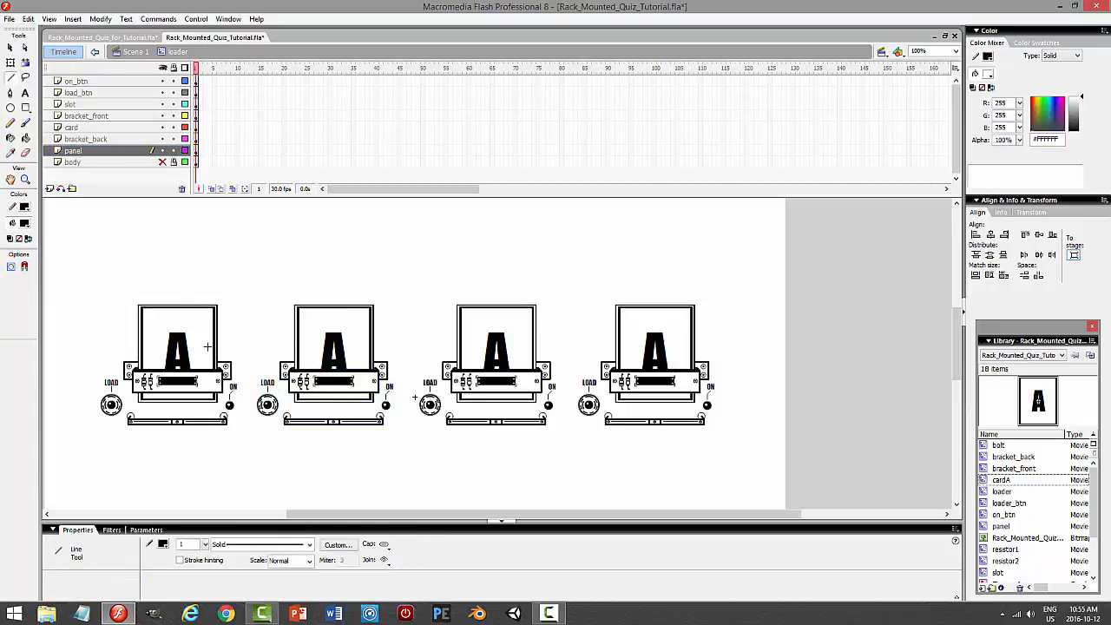
left_click(24, 206)
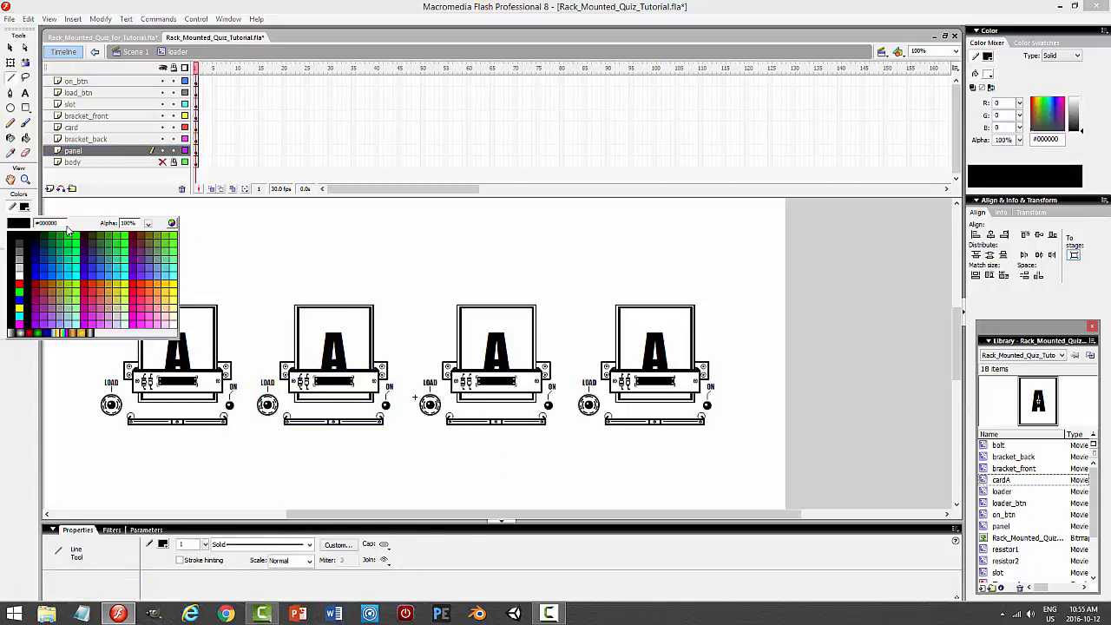
left_click(72, 230)
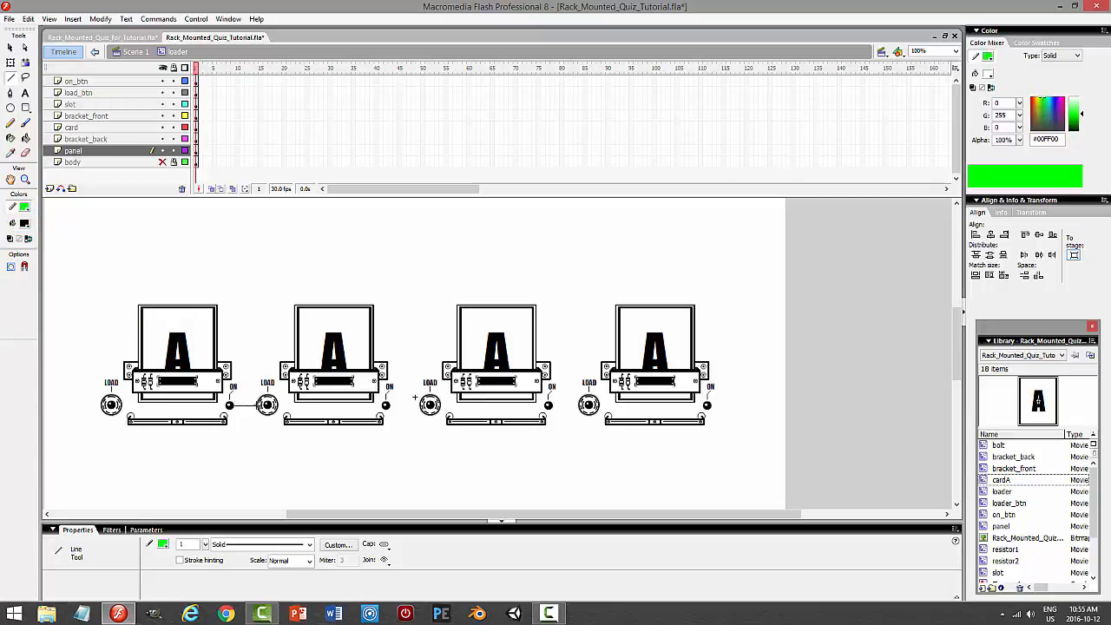
left_click(10, 47)
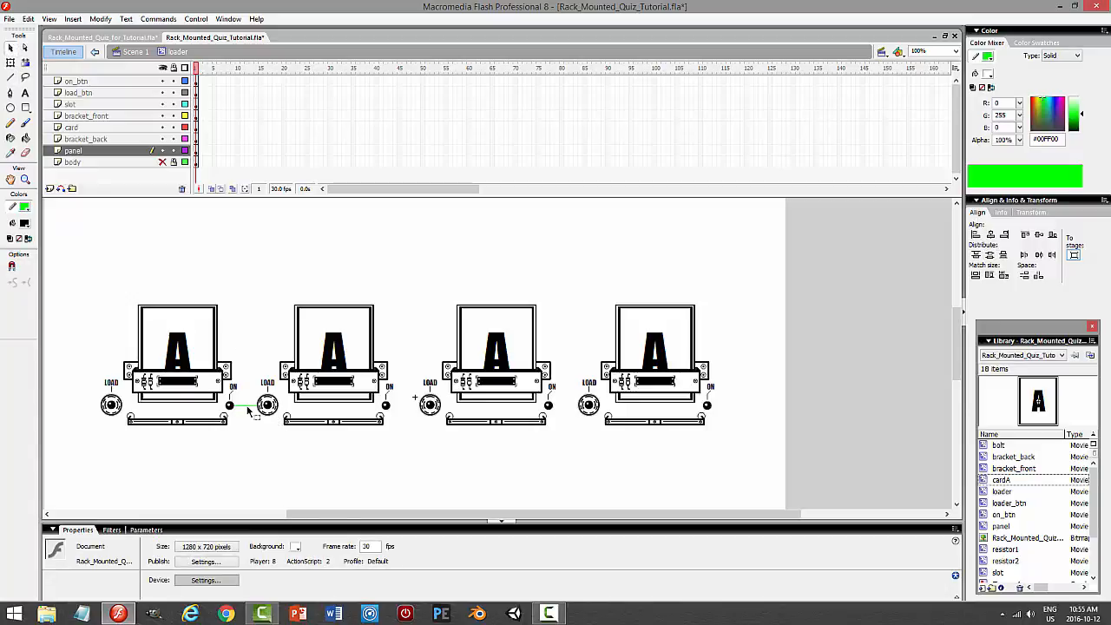
Set the green spacer line's stroke height to 3 and deselect it
left_click(247, 406)
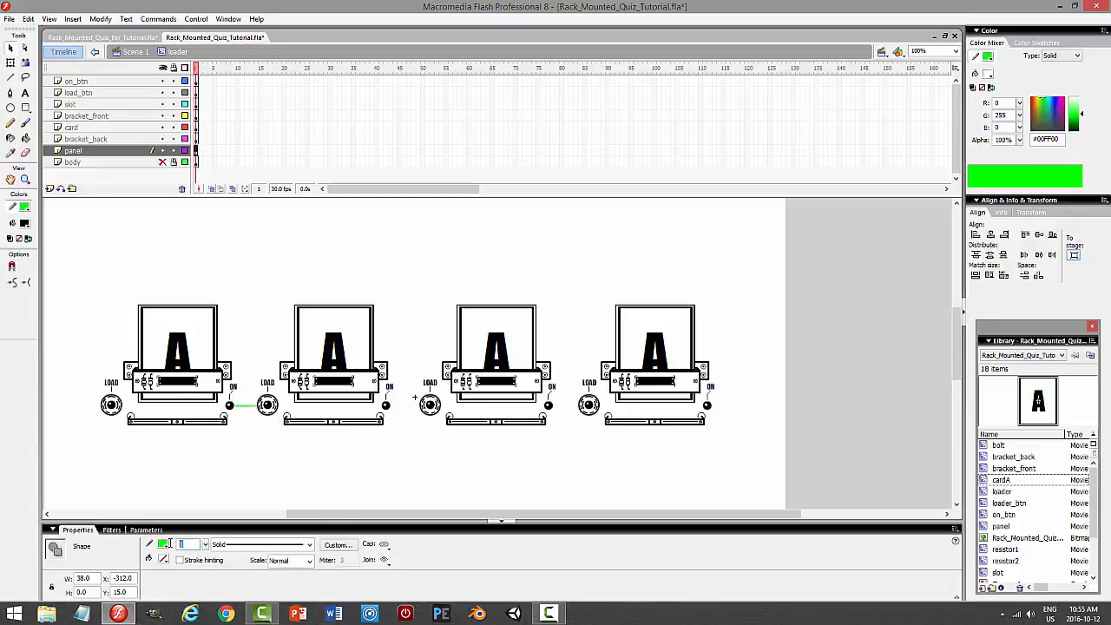
type("2")
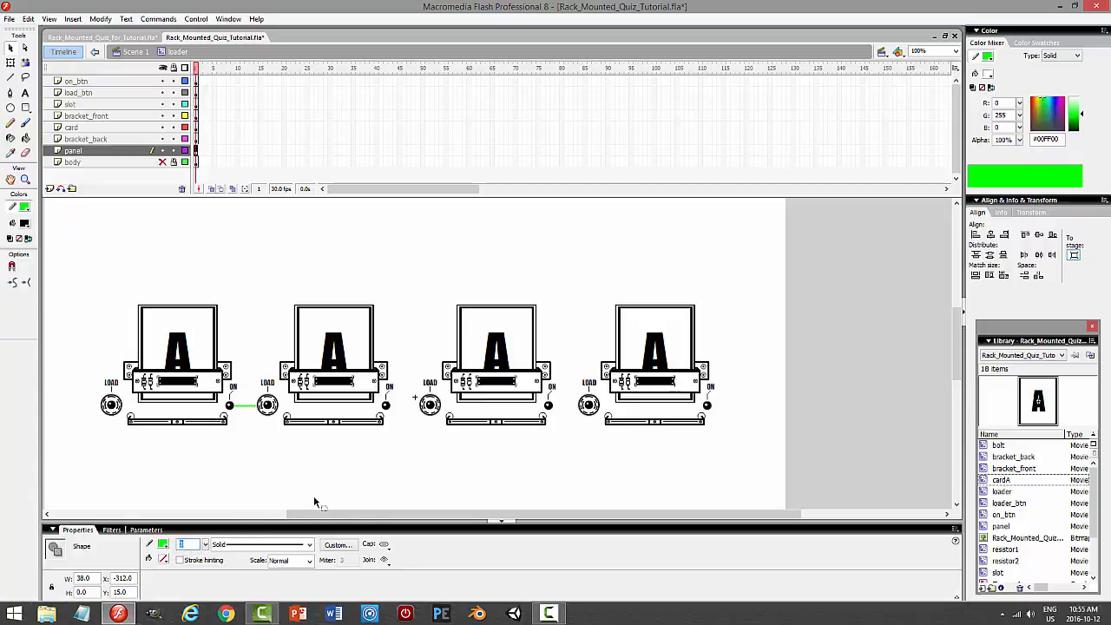
left_click(314, 498)
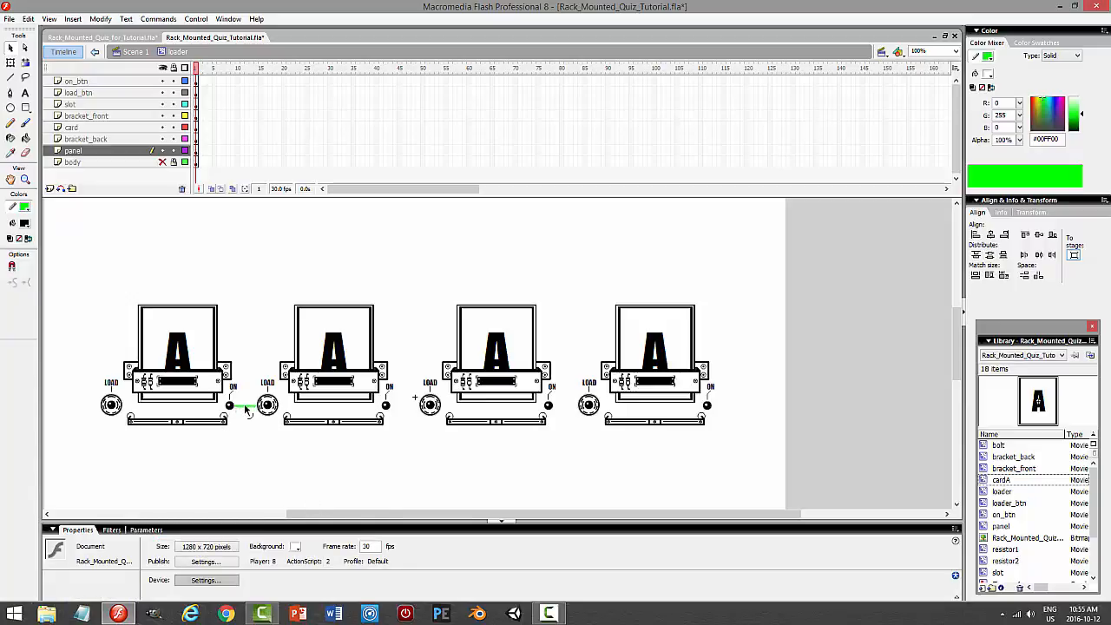
Copy the green spacer line to start at the second and third ON buttons, and clear the selection
left_click_drag(247, 408, 402, 420)
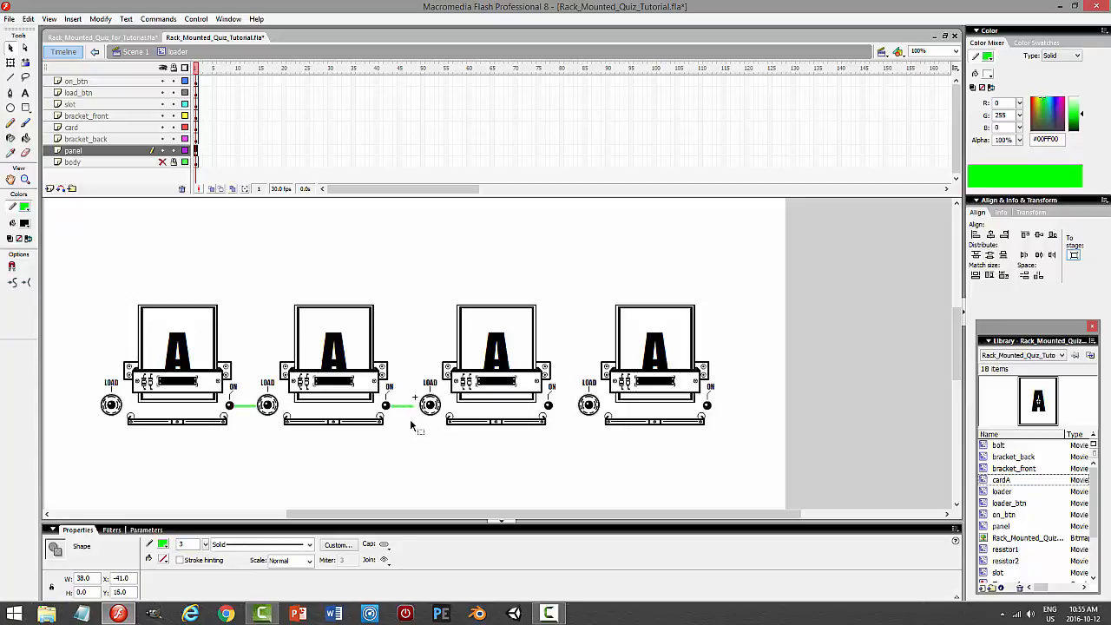
left_click_drag(403, 413, 564, 422)
left_click(561, 468)
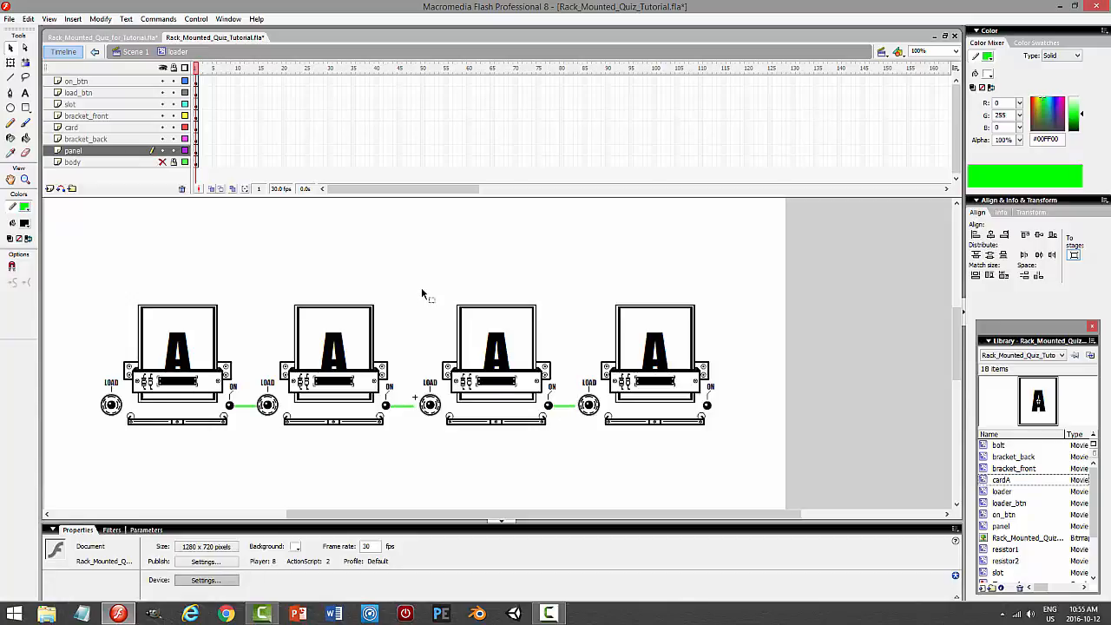
Nudge the third loader set 7 pixels left so its LOAD button meets the second spacer line
left_click_drag(421, 286, 562, 496)
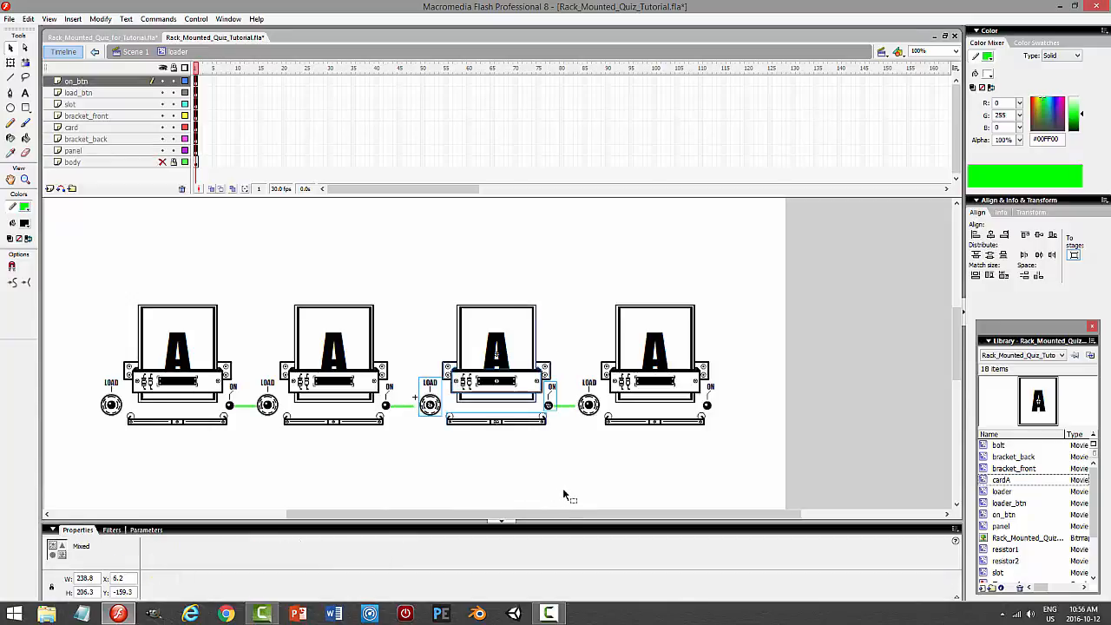
key("Left")
key("Left")
key("Left")
key("Left")
key("Left")
key("Left")
key("Left")
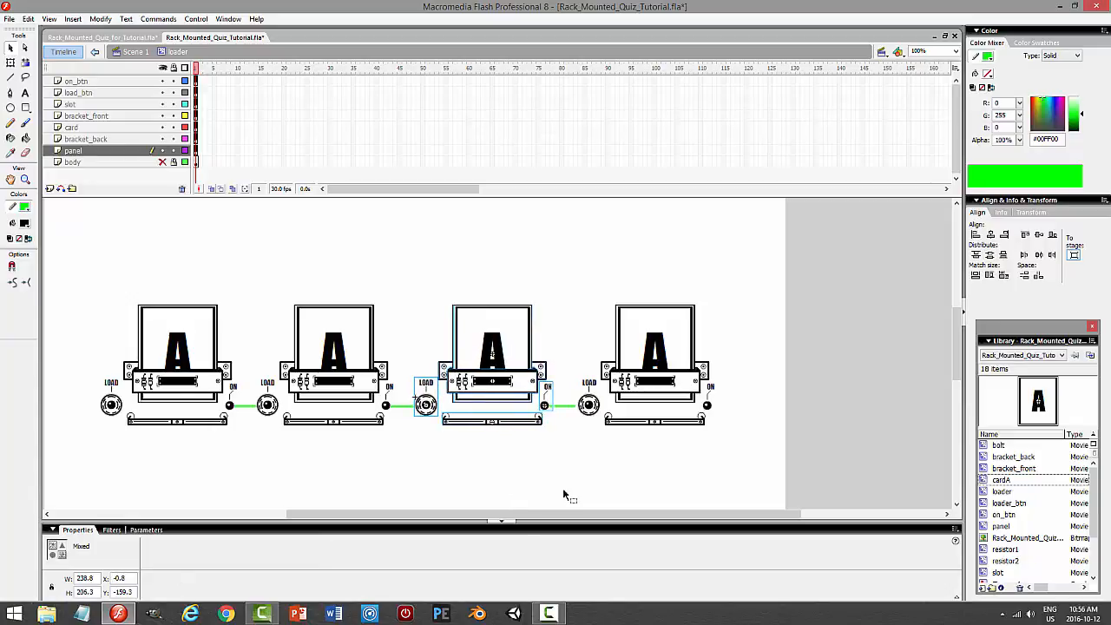
left_click(562, 490)
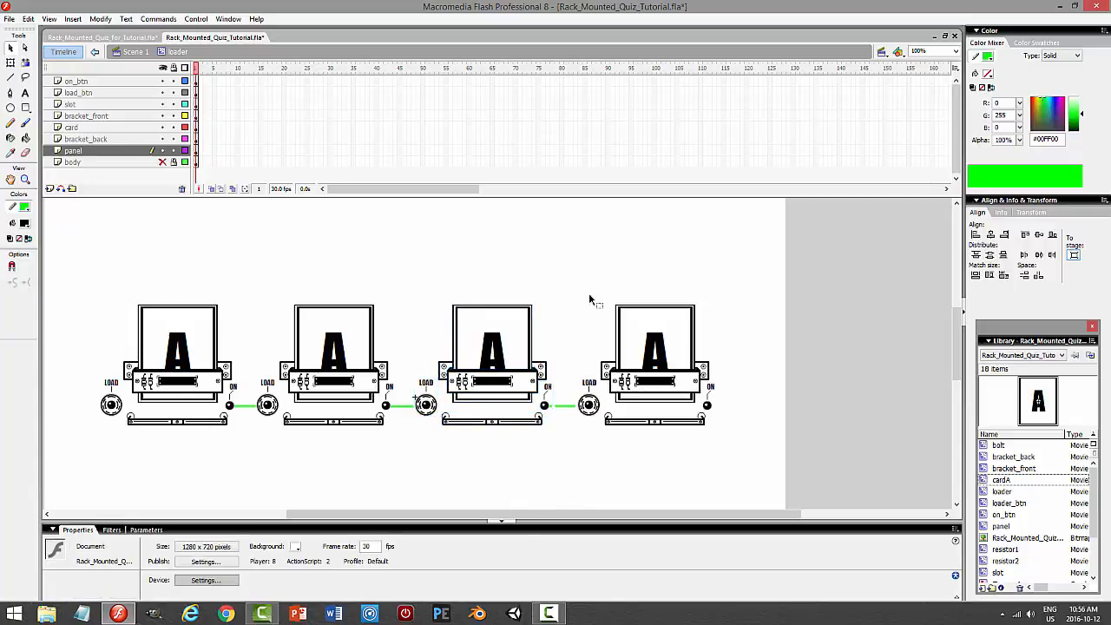
Nudge the fourth loader set 2 pixels left to X 278.5 and clear the selection
left_click_drag(578, 281, 729, 481)
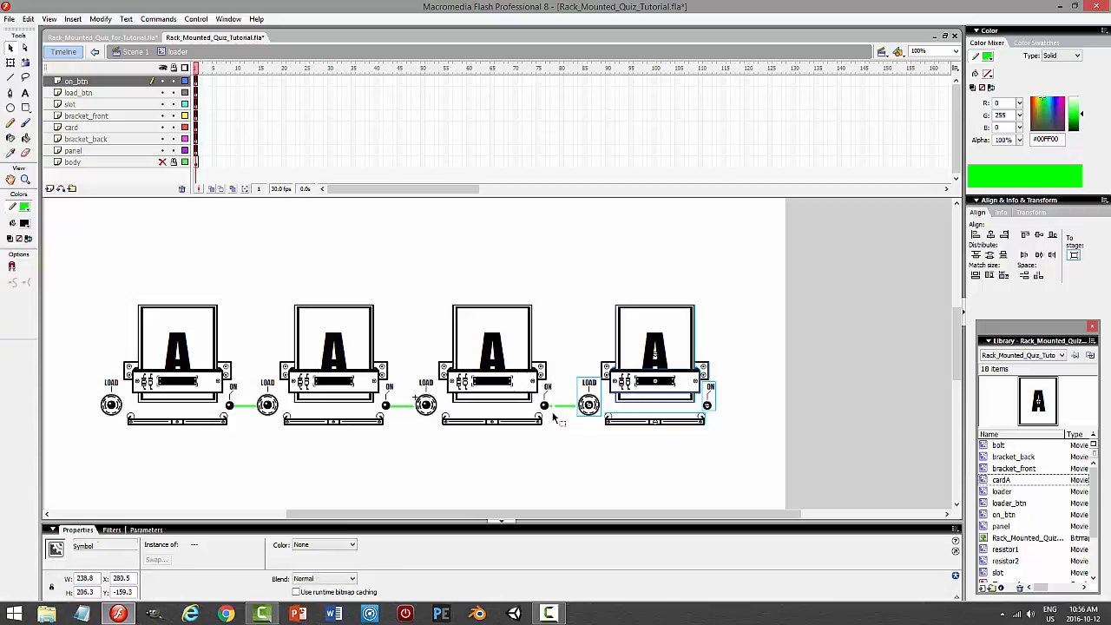
key("Left")
key("Left")
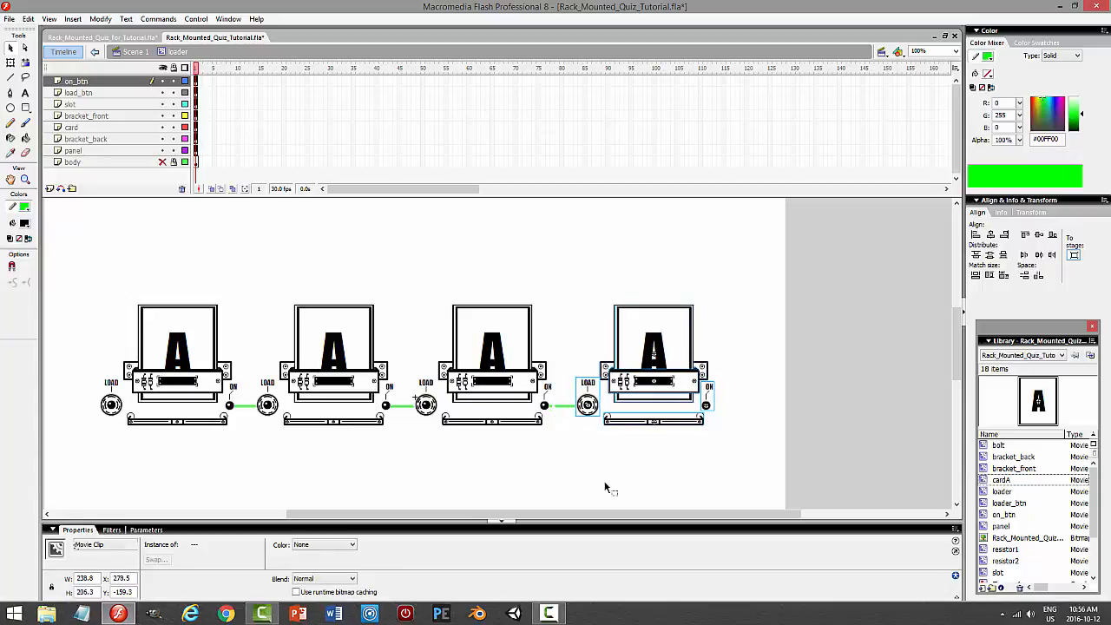
left_click(610, 481)
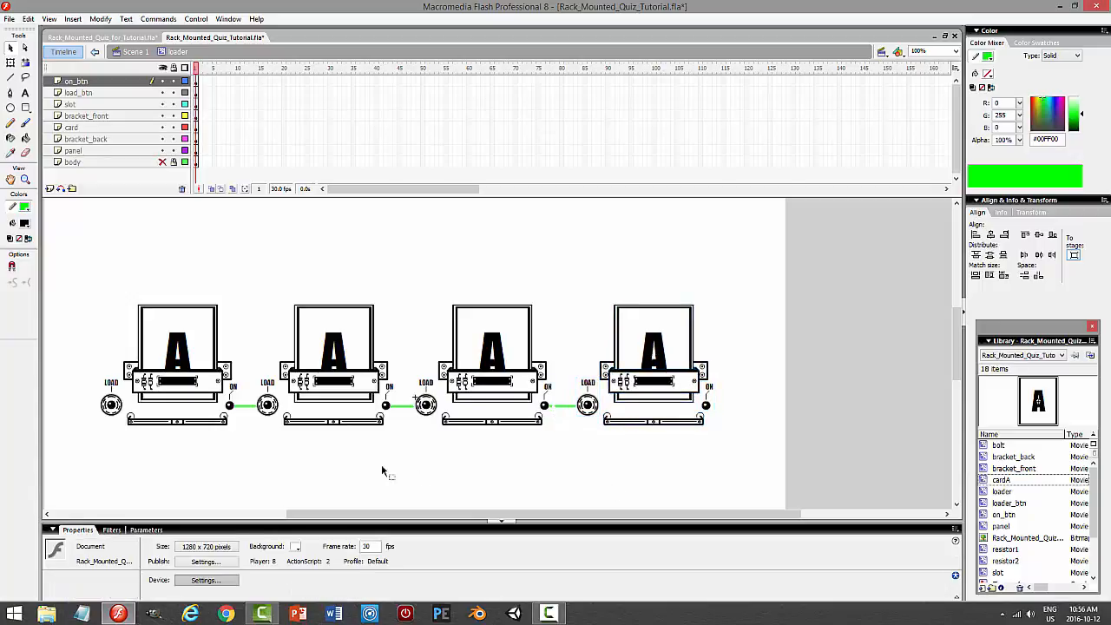
Delete all the green spacer lines between the four loader sets, including the leftover segment beside the third ON button
left_click(246, 406)
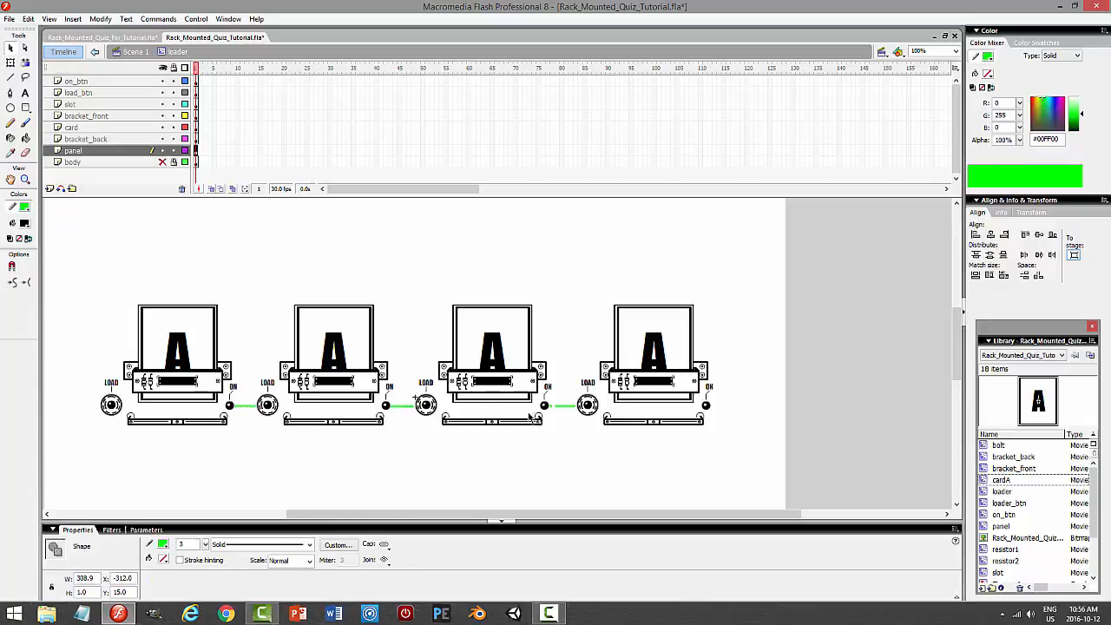
left_click(569, 408, "shift")
left_click(569, 408, "shift")
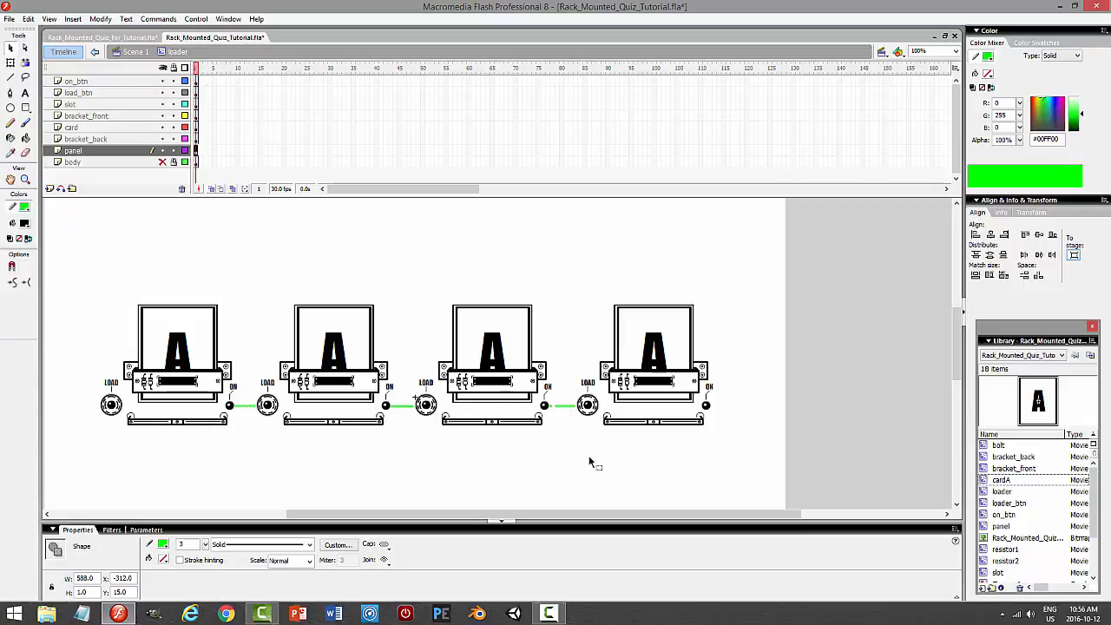
key("Delete")
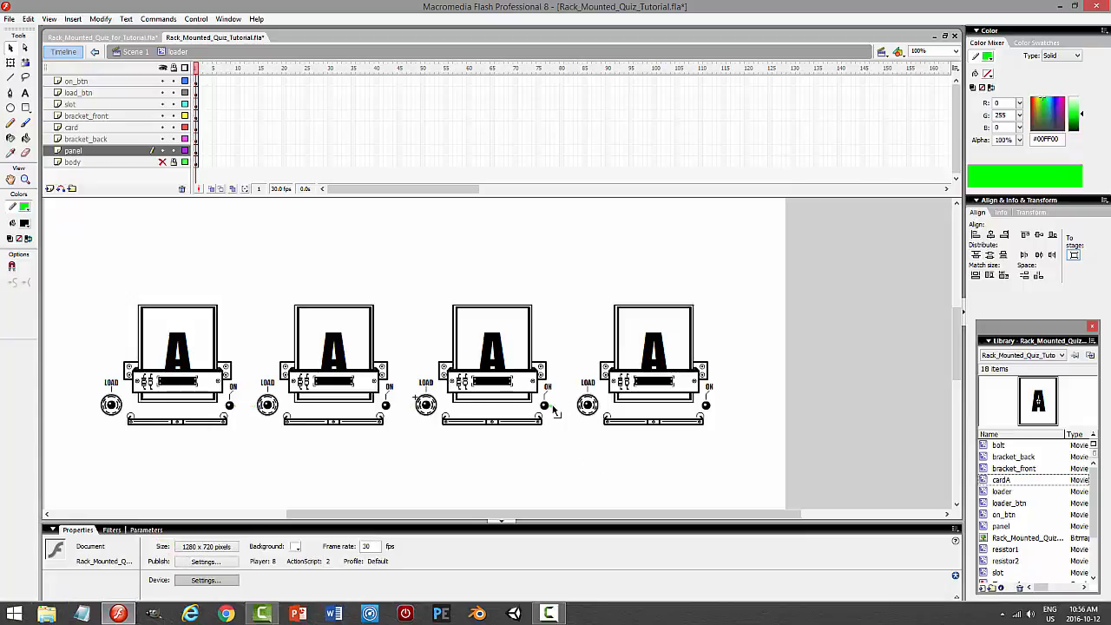
left_click(552, 407)
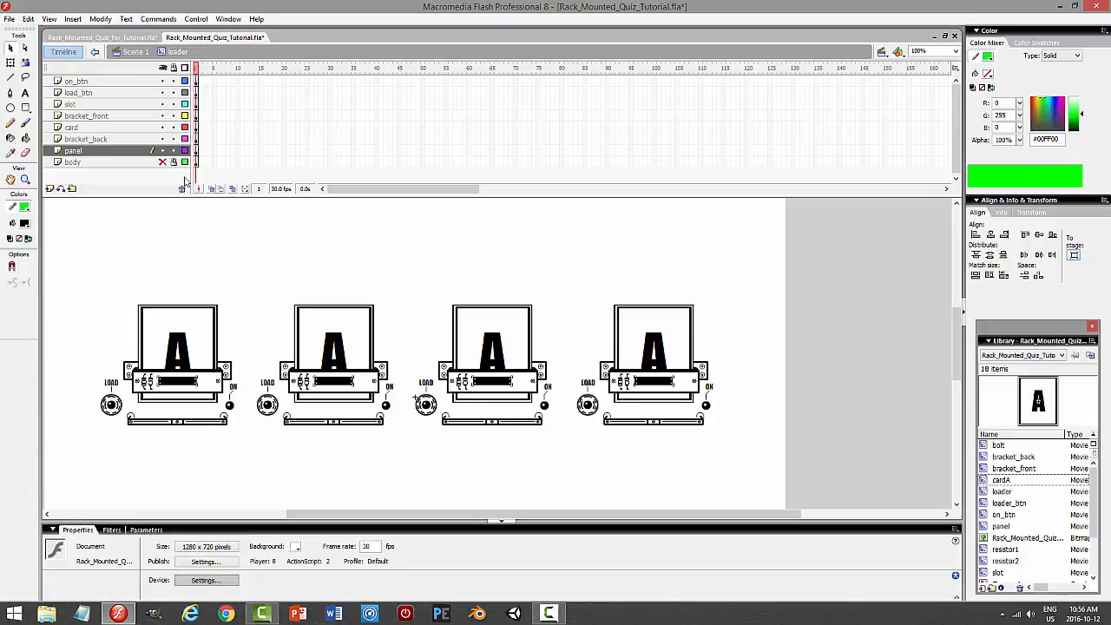
Show the body layer and lock every other layer, leaving only body unlocked for editing
left_click(162, 163)
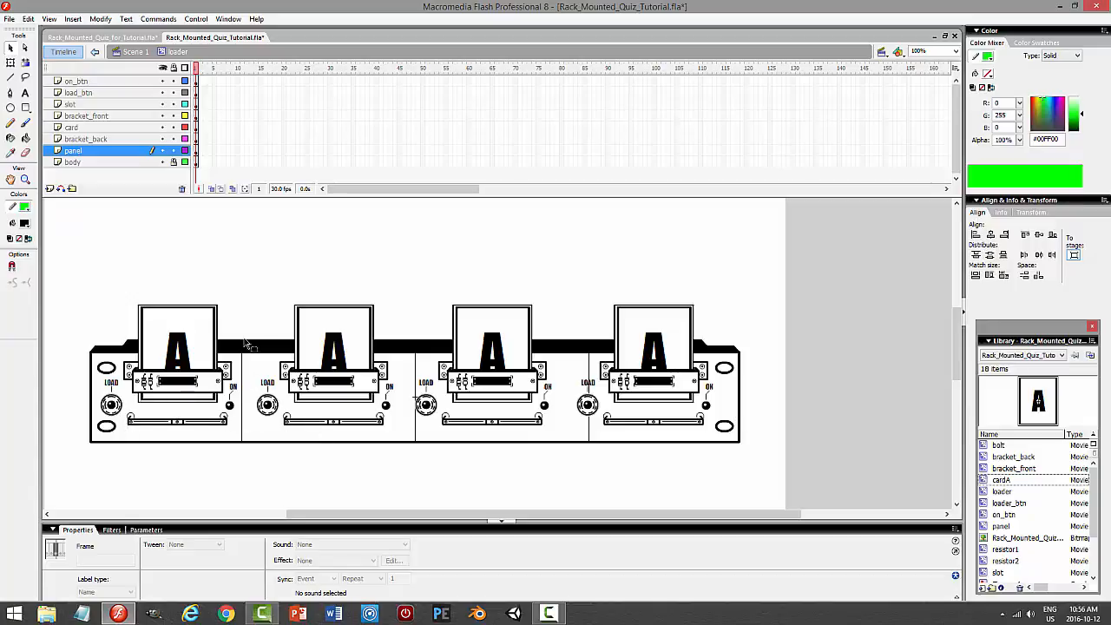
left_click(174, 68)
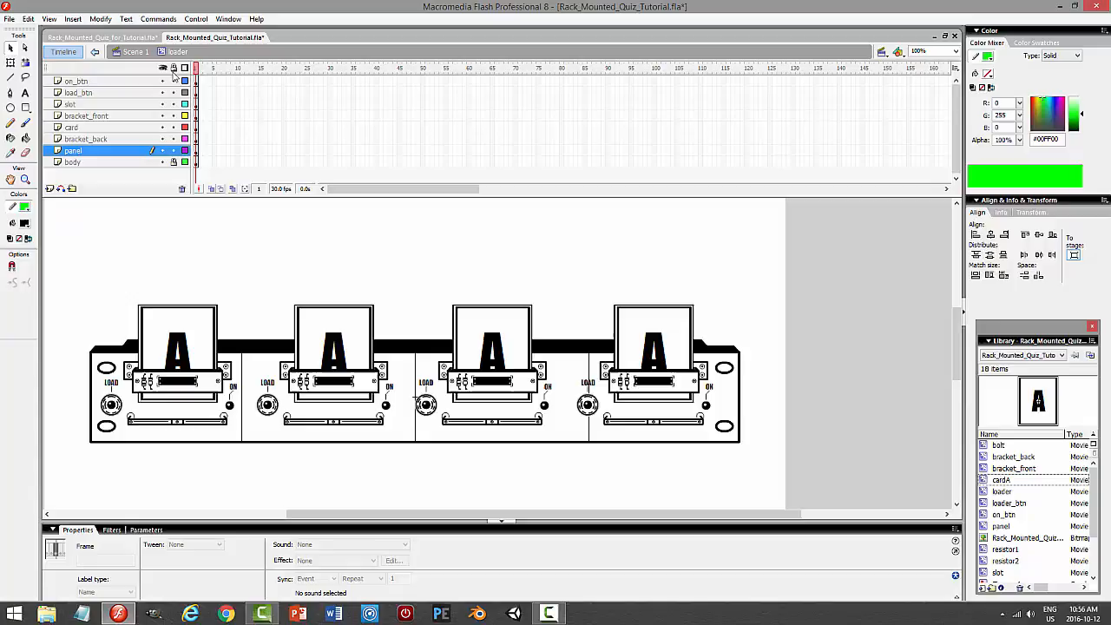
left_click(173, 161)
Nudge the first bay divider 10 pixels right to X -290 and the second divider 20 pixels left
left_click(241, 424)
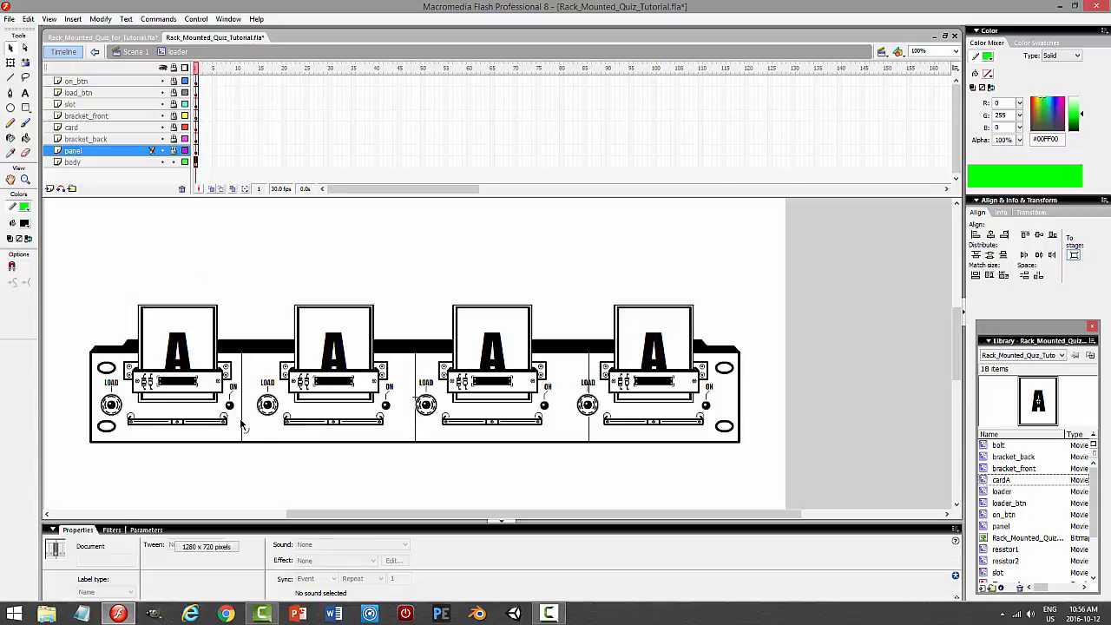
key("shift+Right")
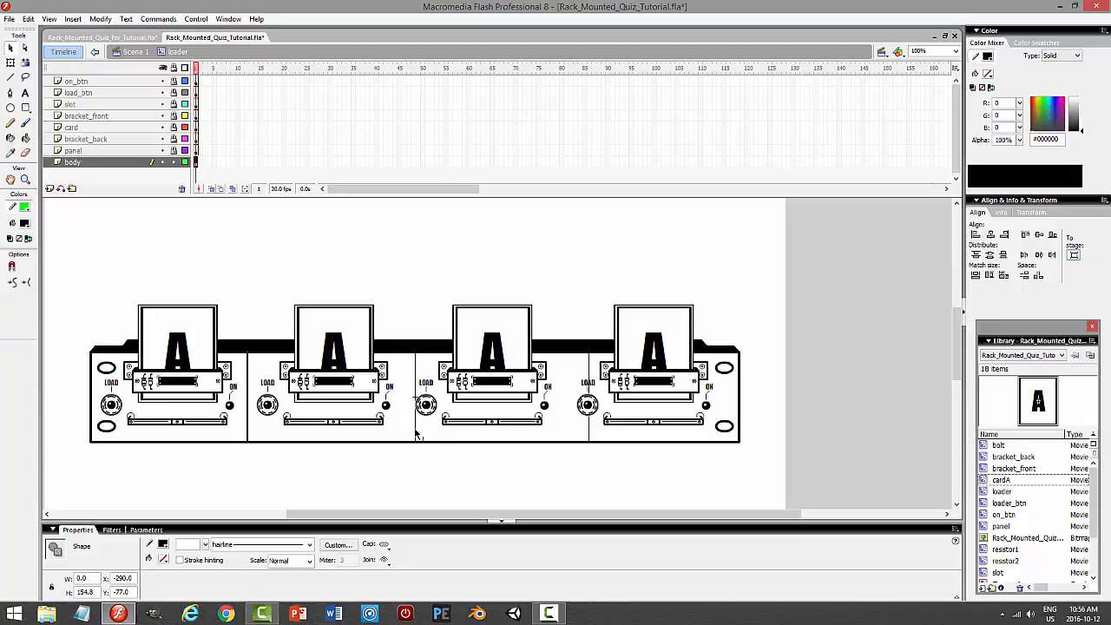
left_click(415, 433)
key("shift+Left")
key("shift+Left")
Nudge the third bay divider 40 pixels left so it sits between the third and fourth loader sets, and deselect it
left_click(592, 435)
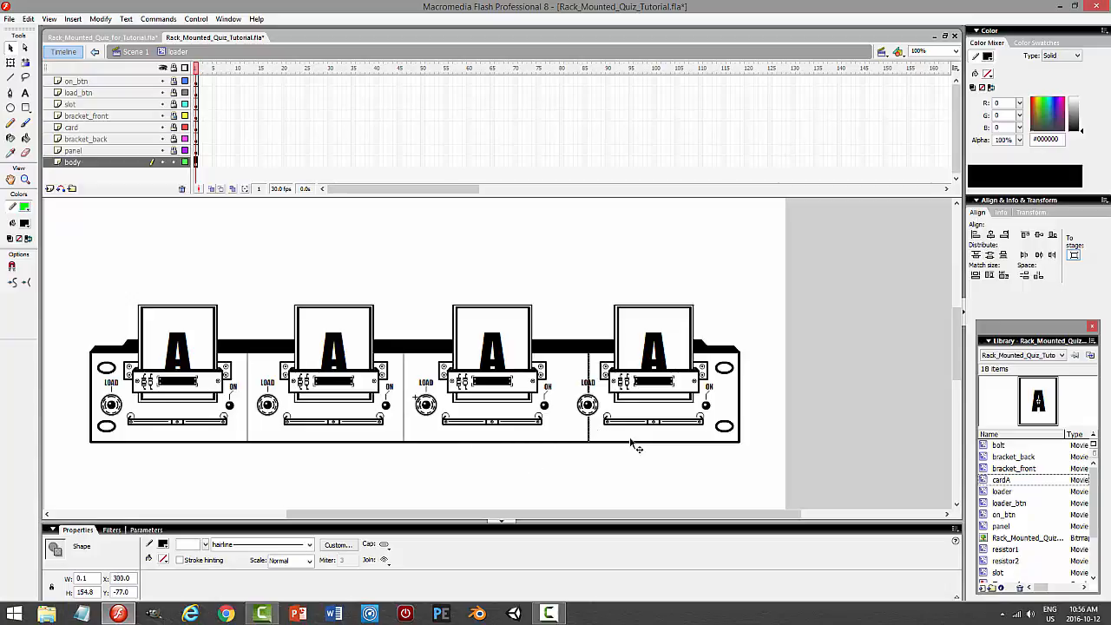
key("shift+Left")
key("shift+Left")
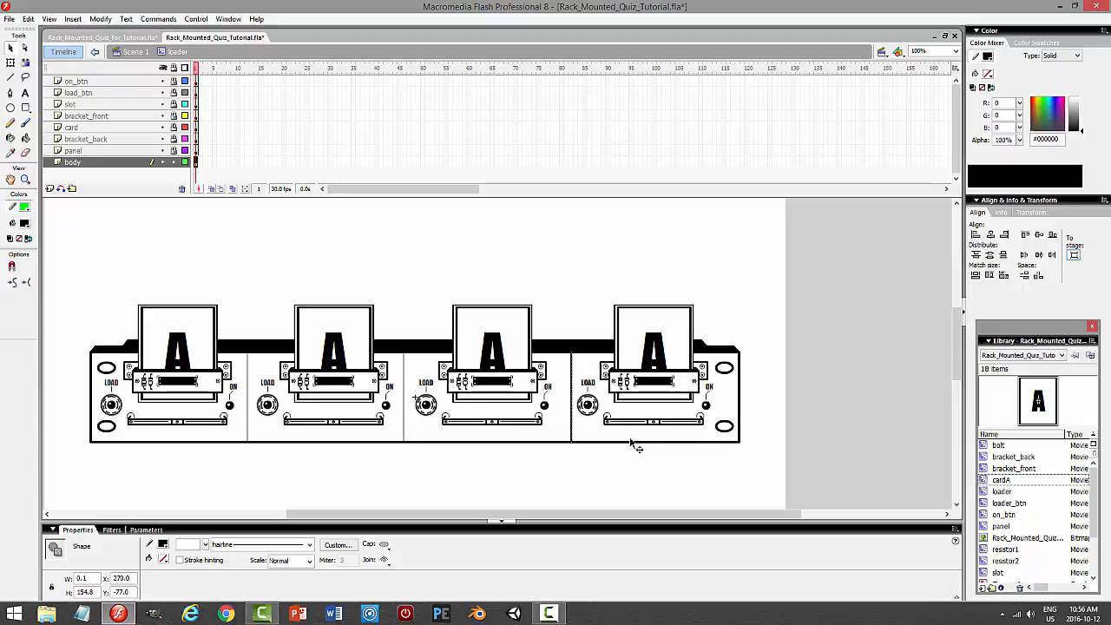
key("shift+Left")
left_click(692, 473)
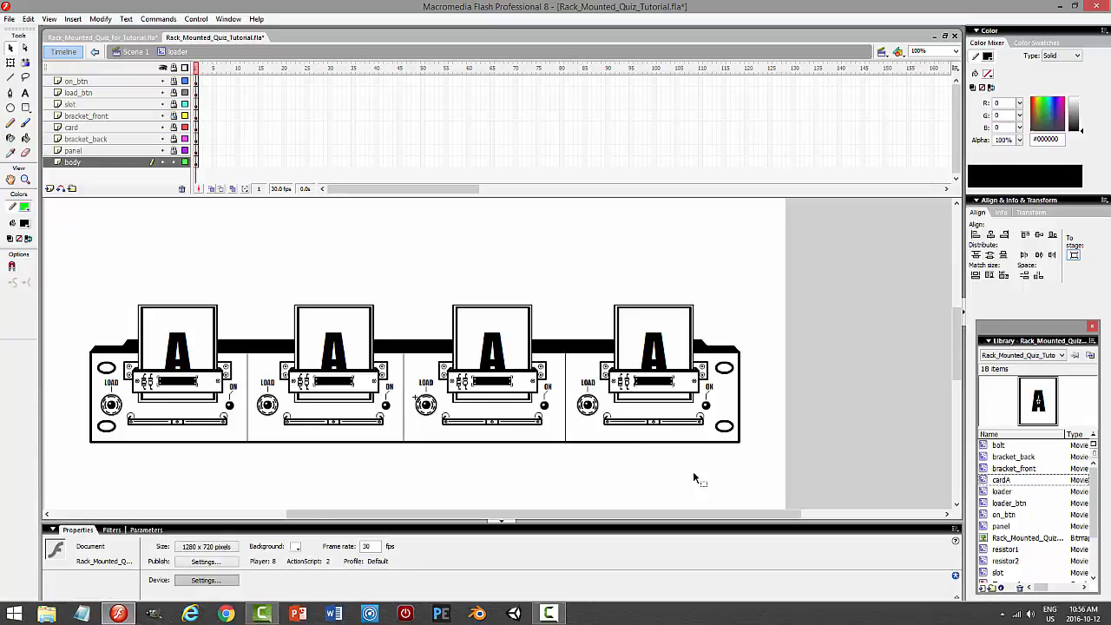
Test the movie to check the rack's dividers and loader spacing, and close the preview
key("ctrl+Return")
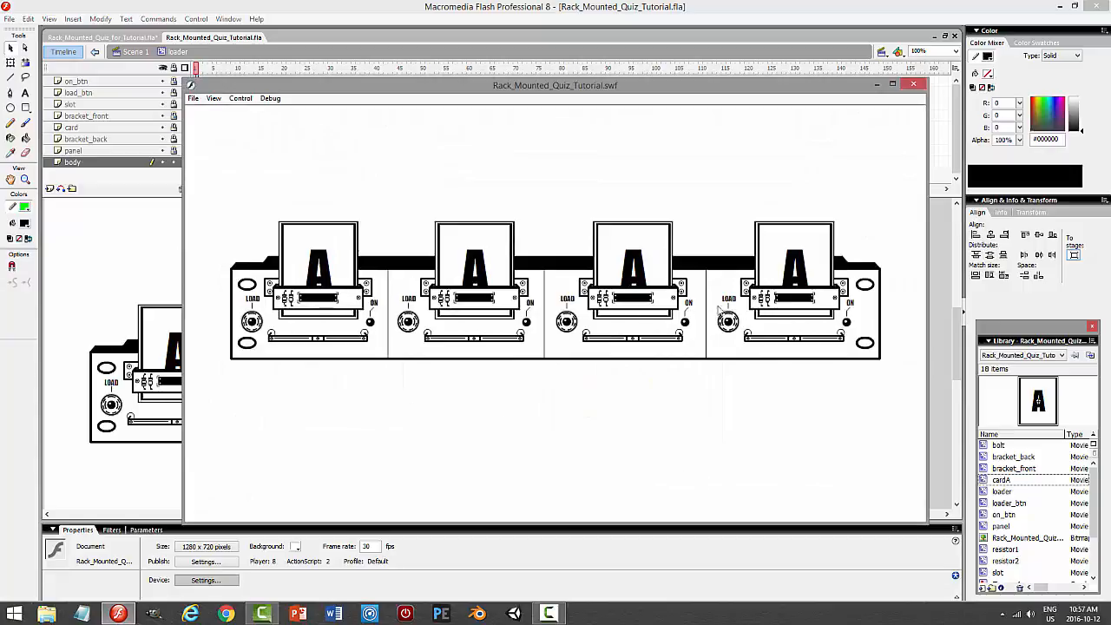
left_click(913, 84)
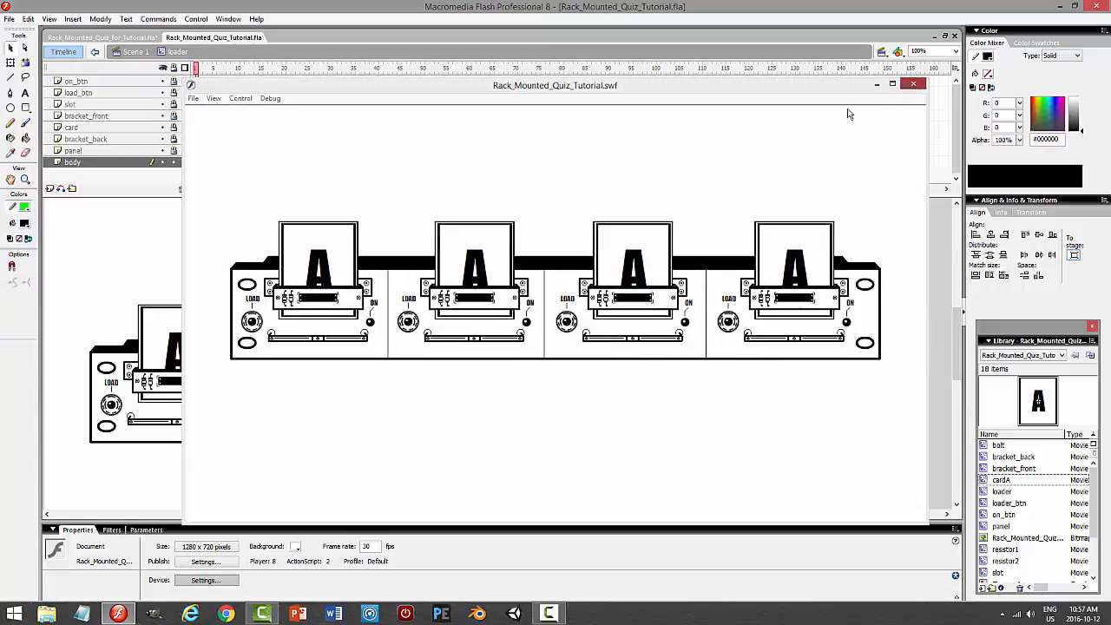
Draw a horizontal green line about 269 pixels long across the first bay on a new layer above body, and move it across the second bay
left_click(11, 78)
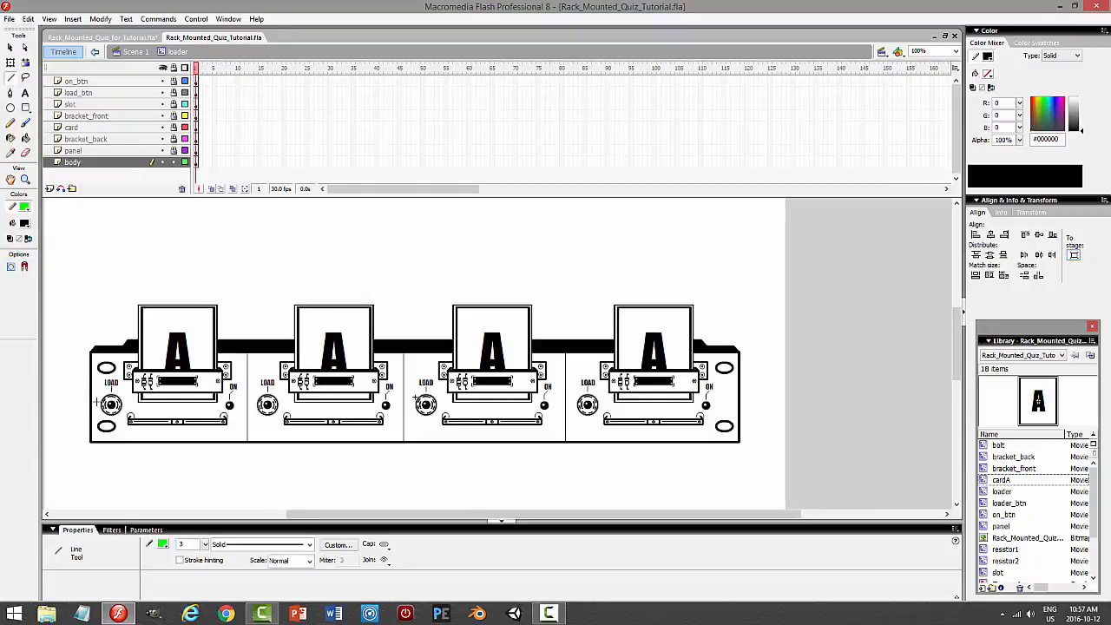
left_click(49, 188)
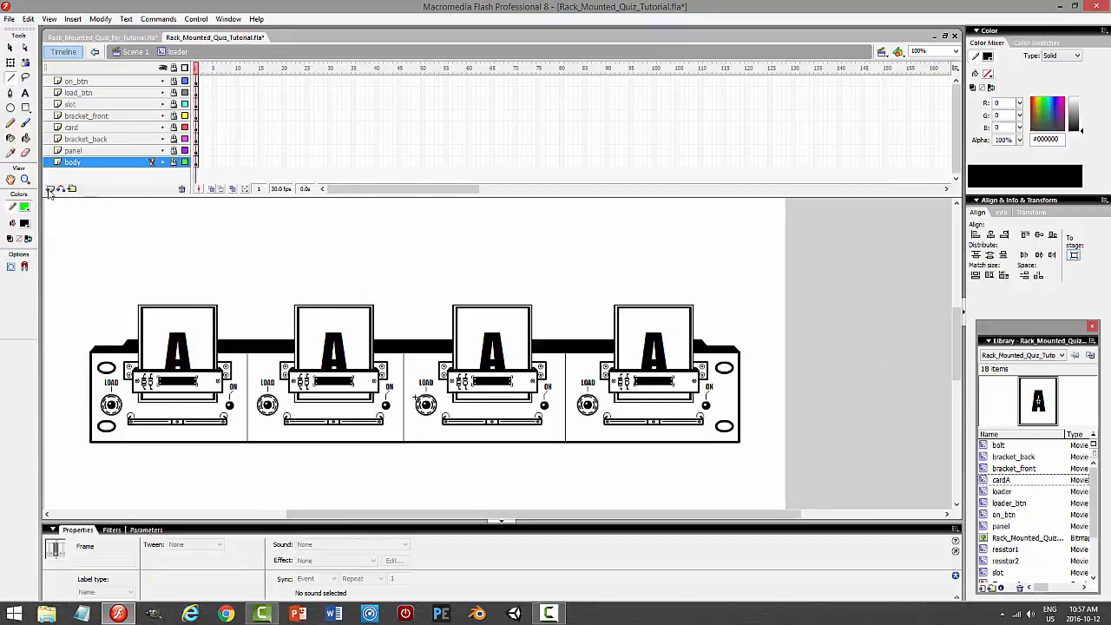
left_click_drag(91, 393, 247, 396)
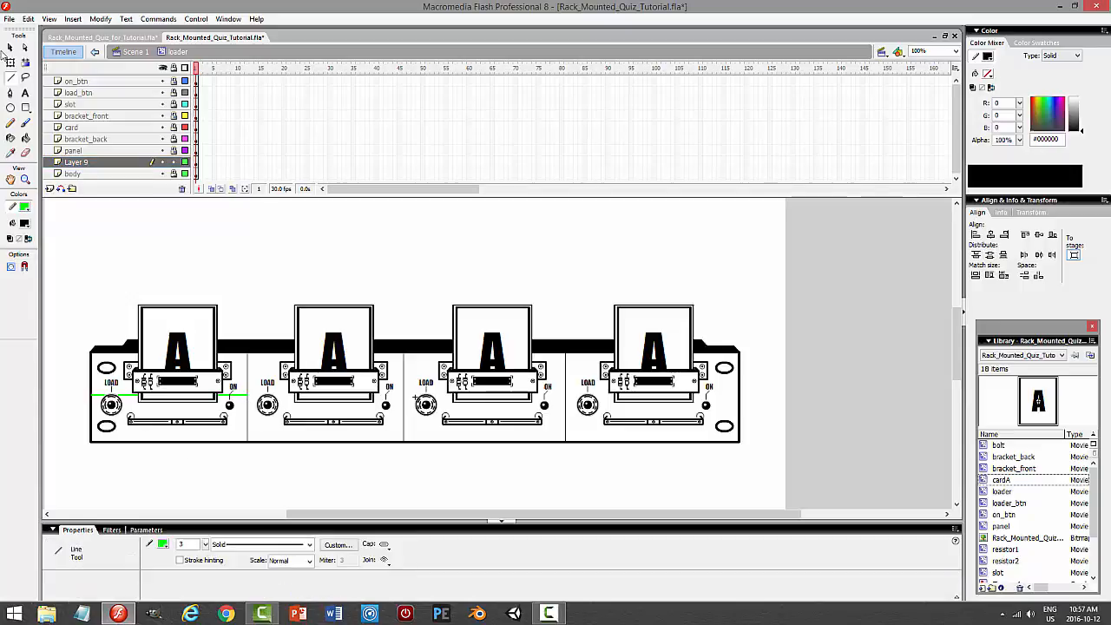
left_click(10, 47)
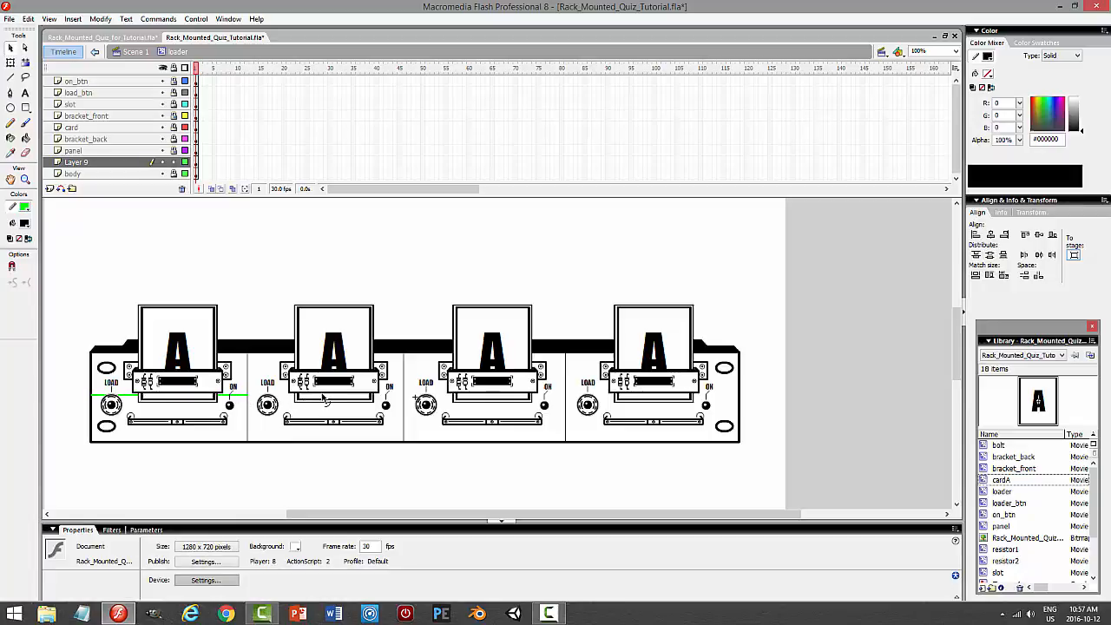
left_click(91, 163)
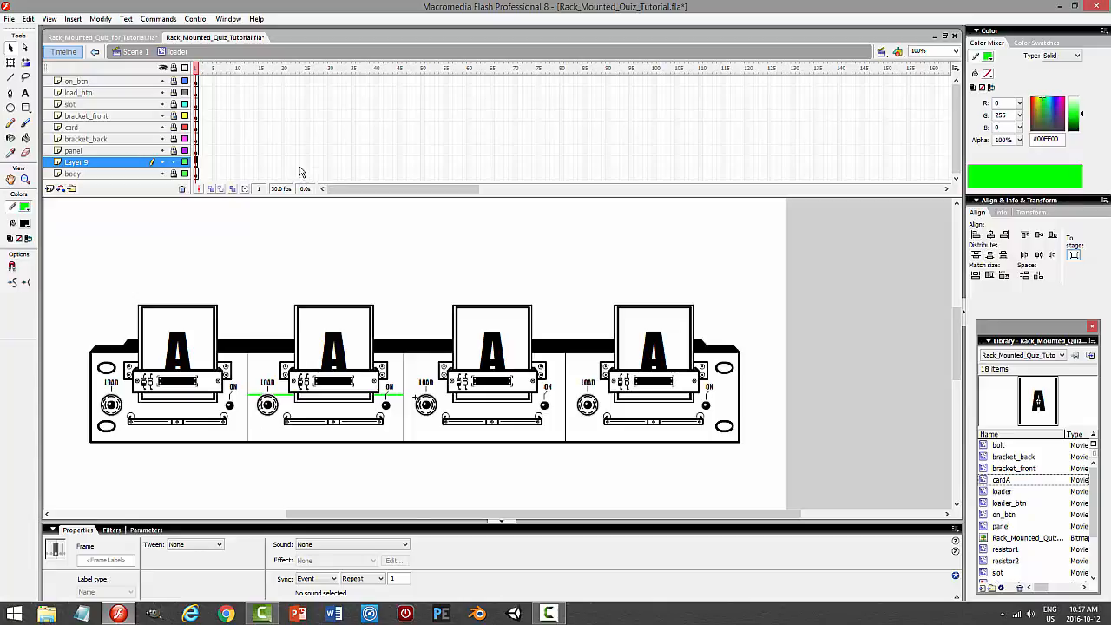
left_click(399, 397)
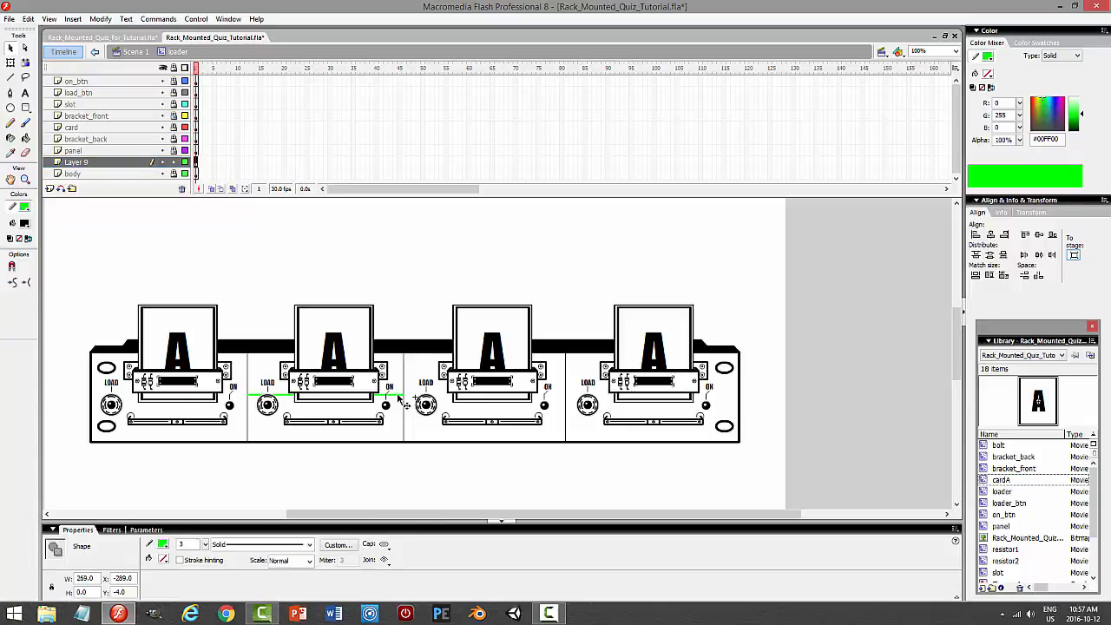
Delete the green measuring line and its temporary layer above body
left_click_drag(400, 397, 414, 272)
key("Delete")
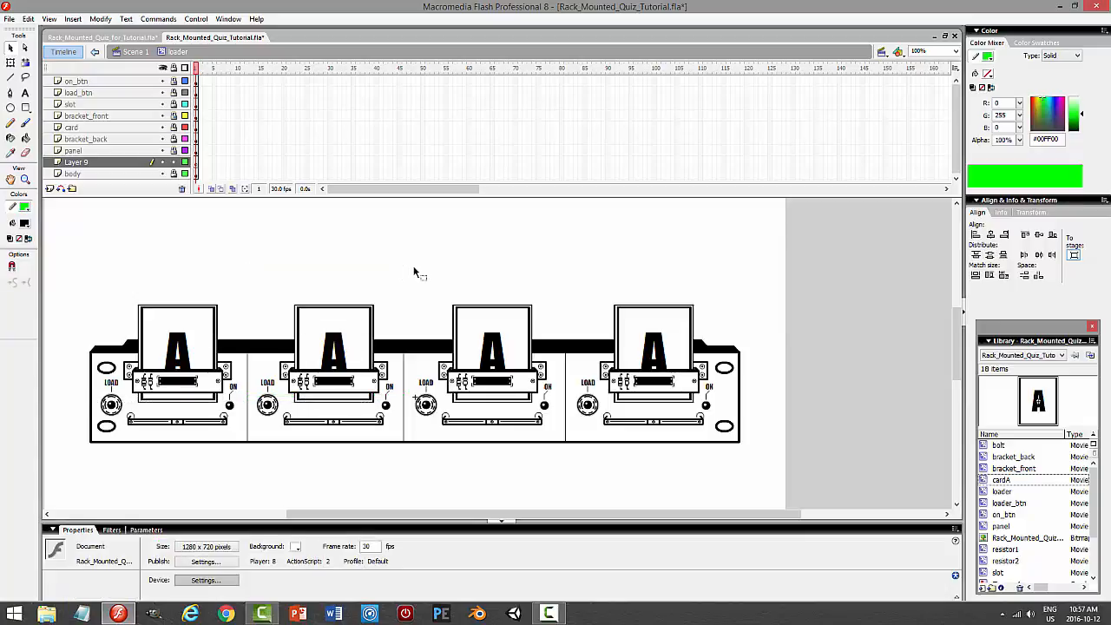
left_click(181, 188)
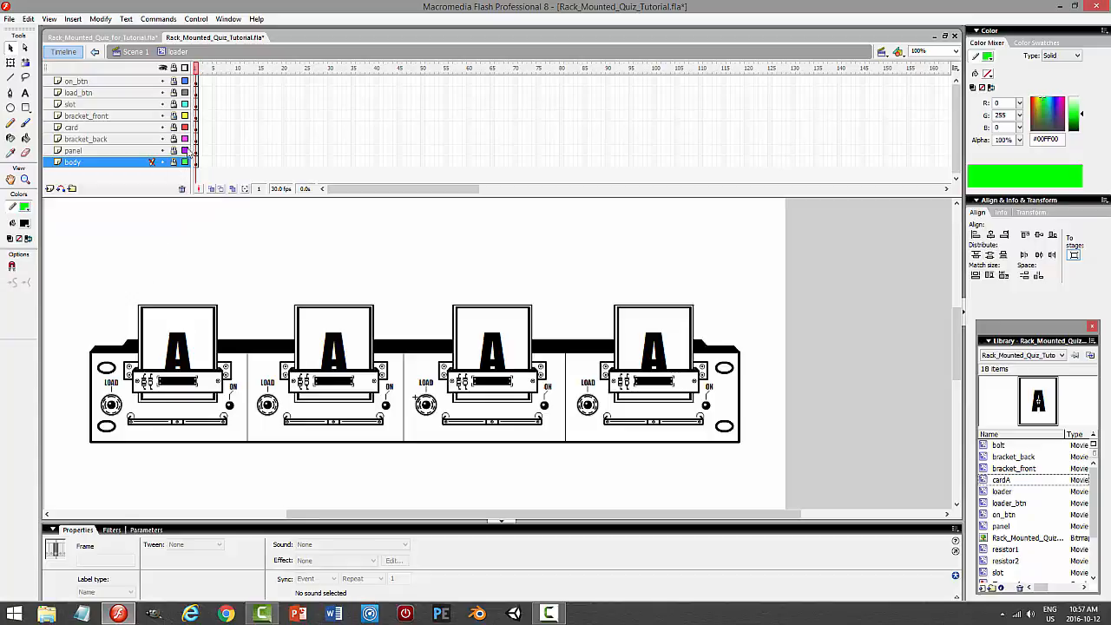
Unlock all layers, select the loader parts on the on_btn through panel layers, try adding the bay dividers, and clear the selection
left_click_drag(171, 85, 175, 159)
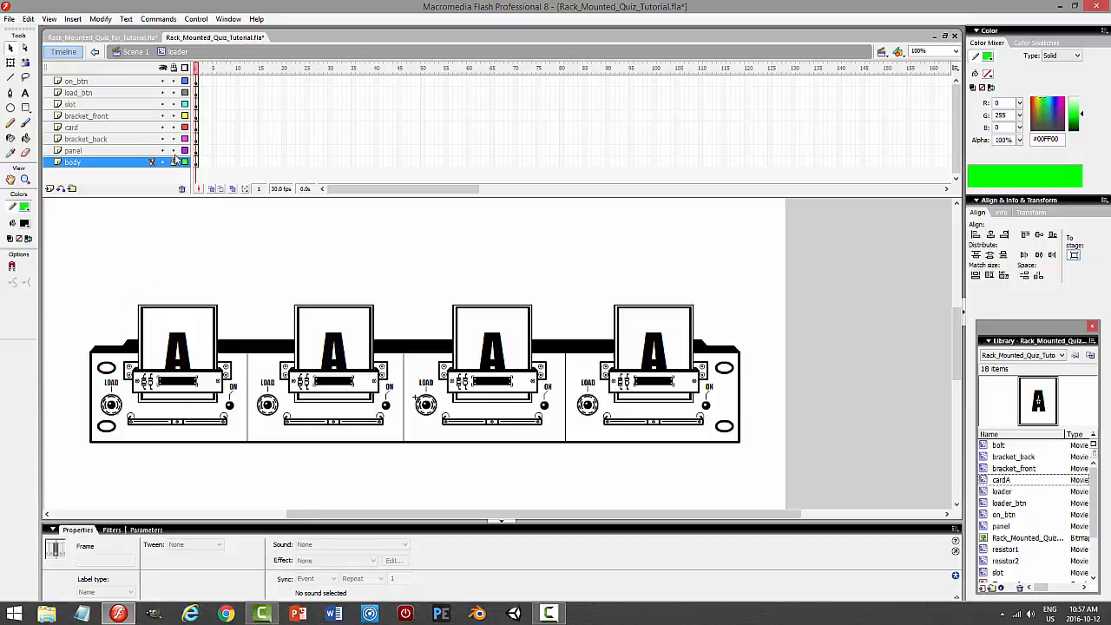
left_click(111, 80)
left_click(130, 150, "shift")
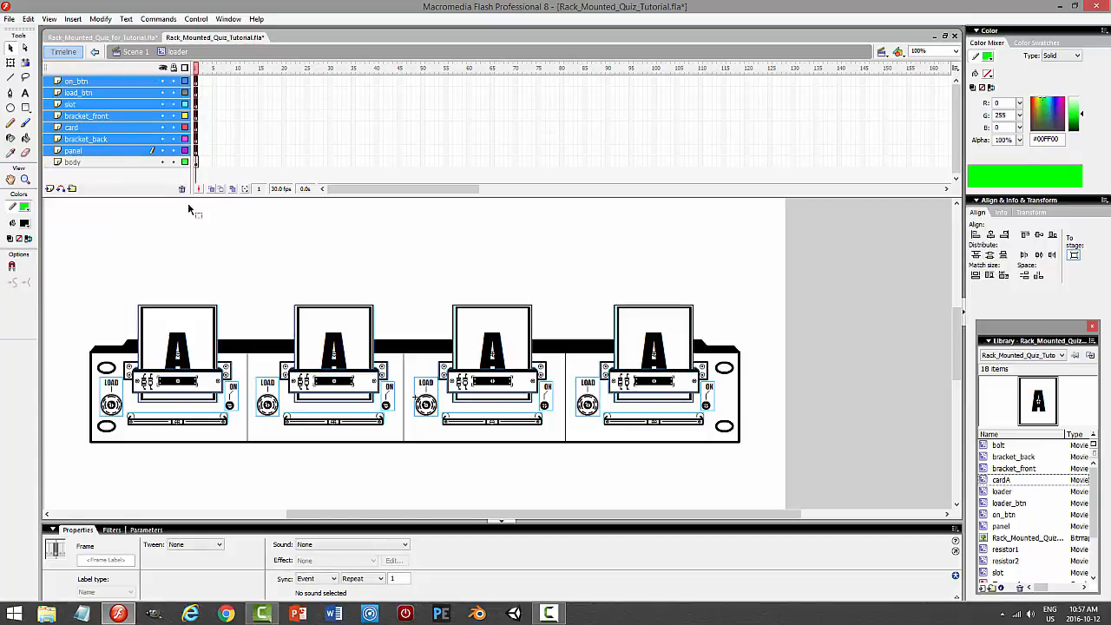
left_click(282, 429)
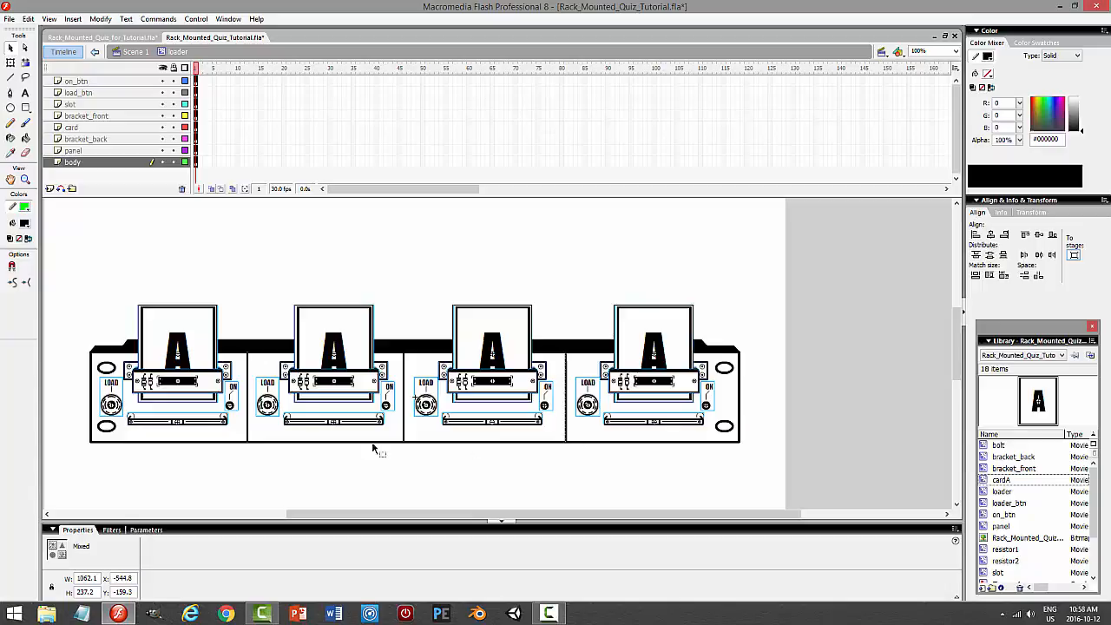
left_click(118, 159, "ctrl")
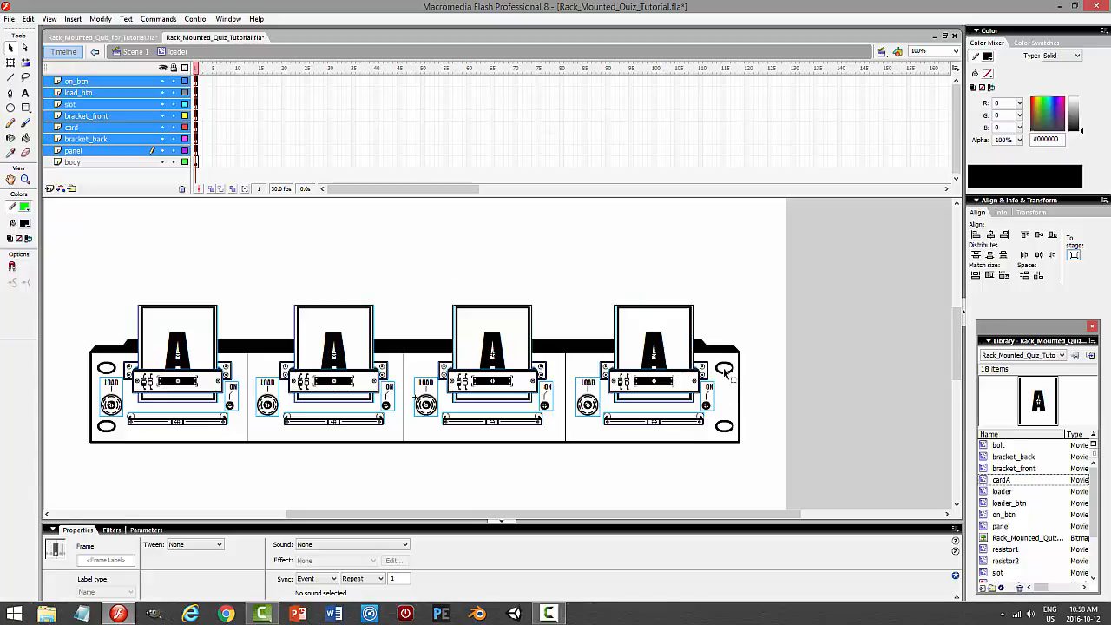
left_click(812, 383)
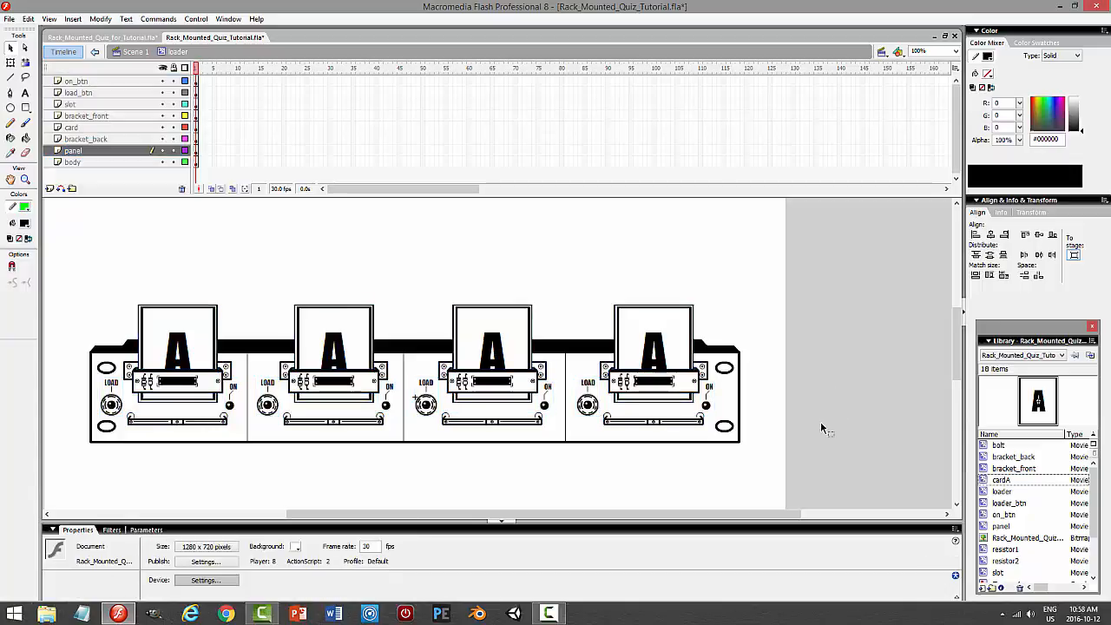
Lock all layers, add a layer above body, and draw a vertical green line along the reference rack's first bay divider
scroll(848, 426, "up", 8)
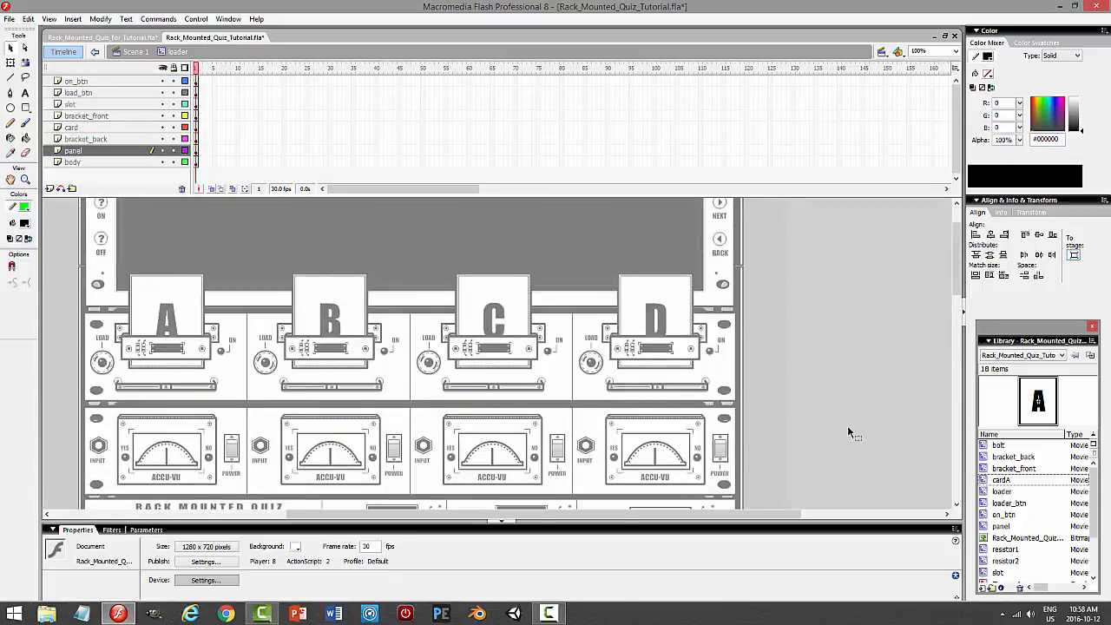
scroll(848, 427, "down", 3)
scroll(848, 427, "down", 3)
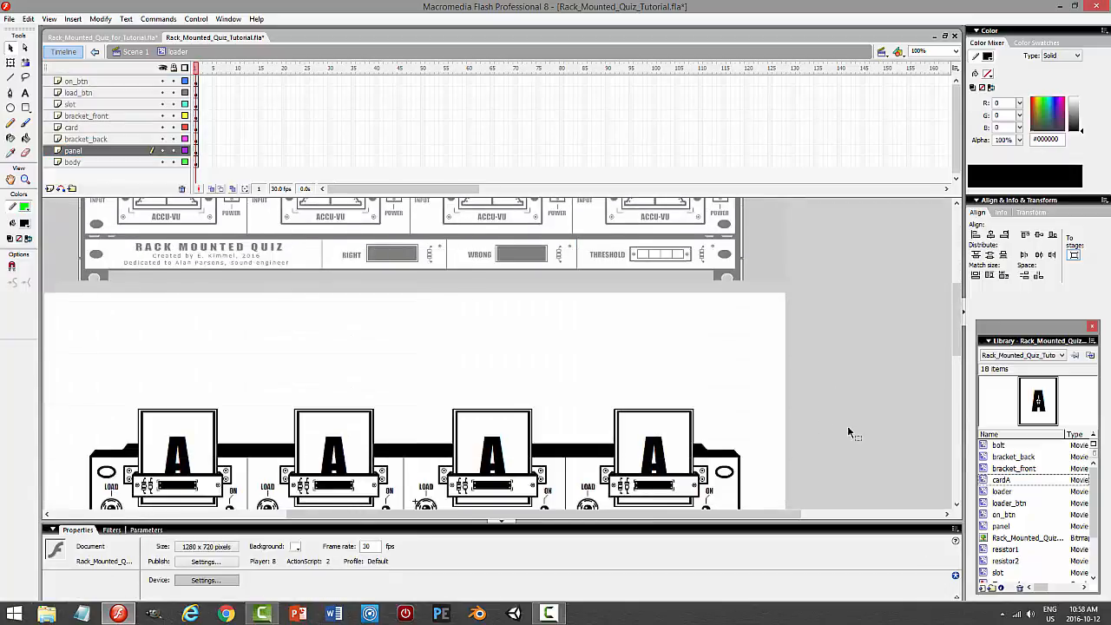
scroll(848, 428, "up", 4)
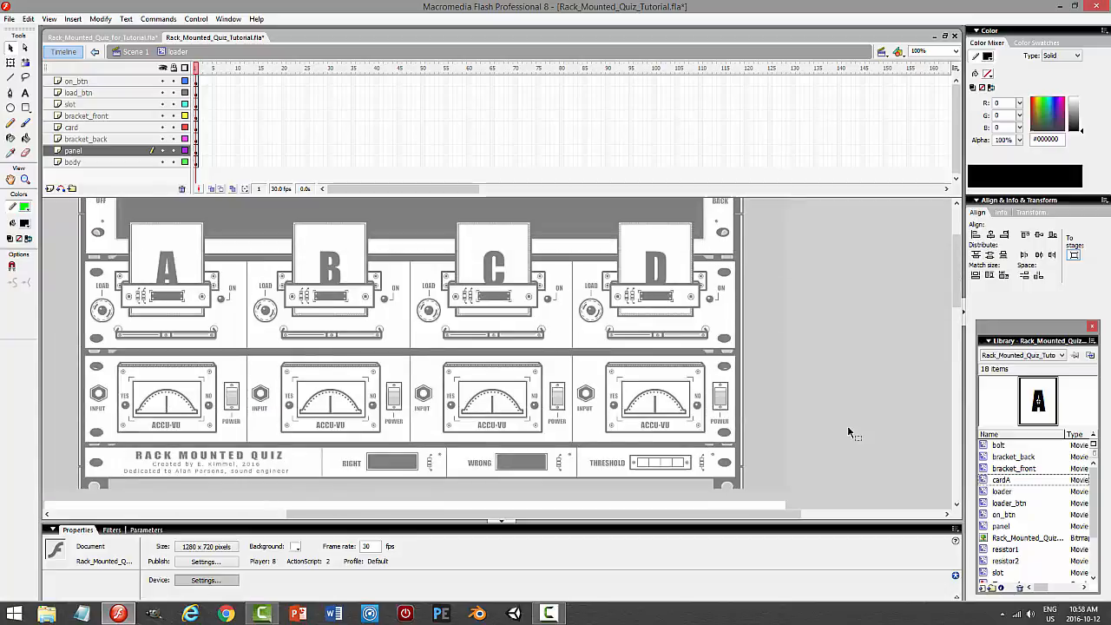
scroll(849, 431, "down", 5)
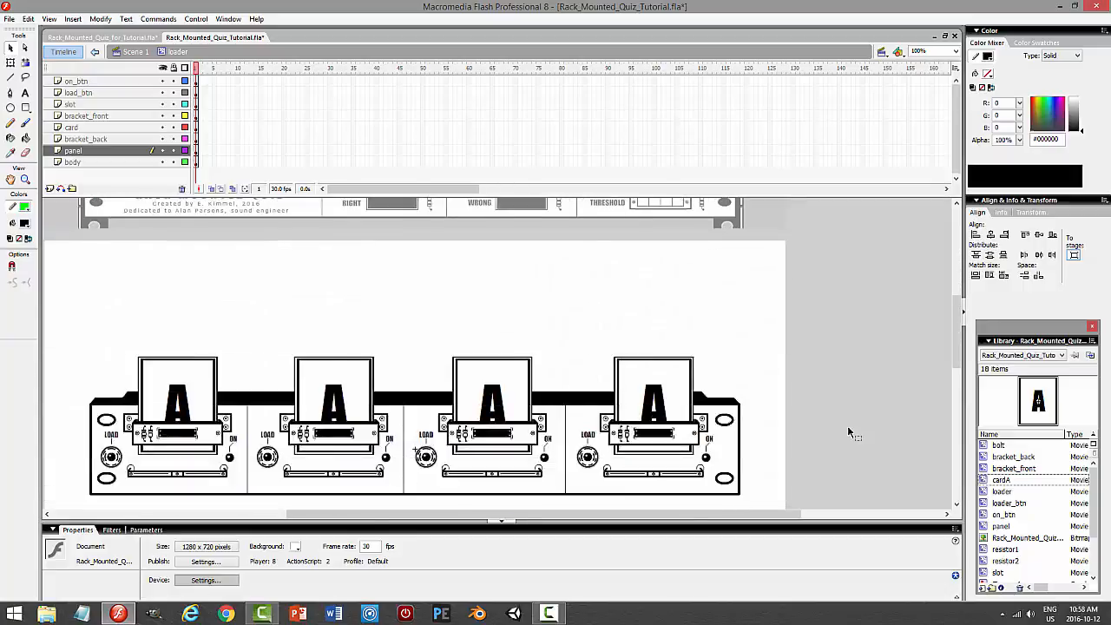
scroll(849, 431, "up", 5)
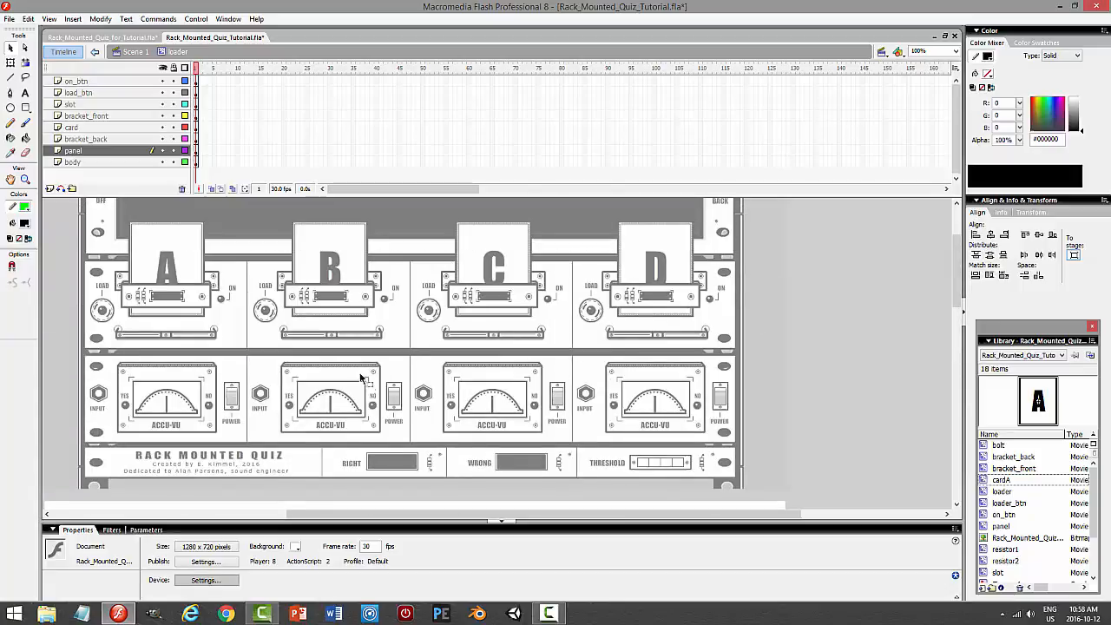
left_click(11, 77)
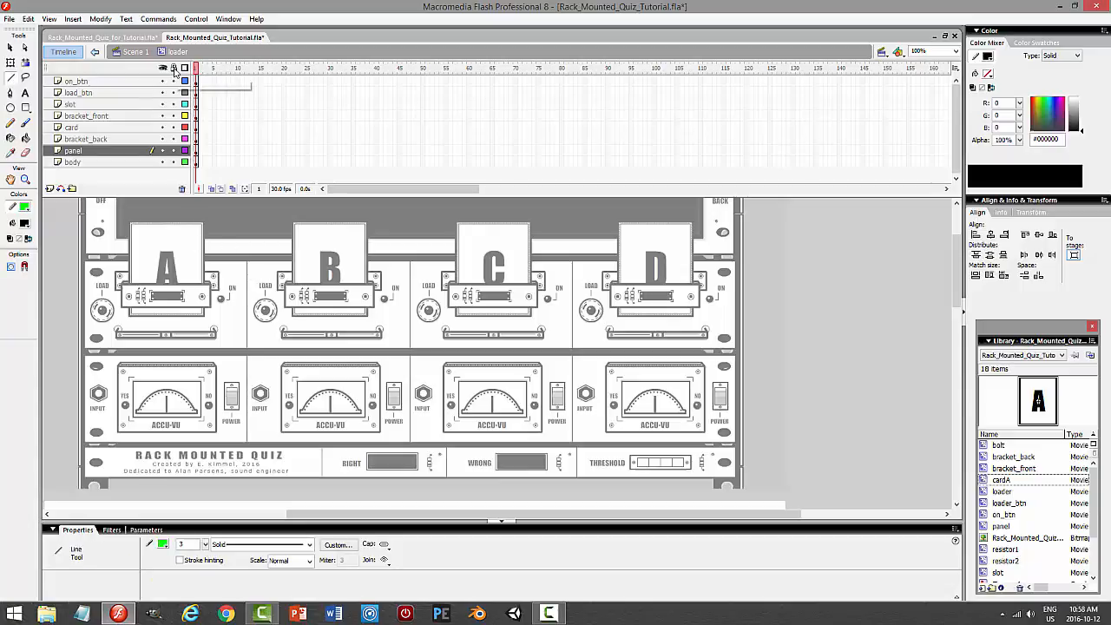
left_click(174, 68)
left_click(74, 163)
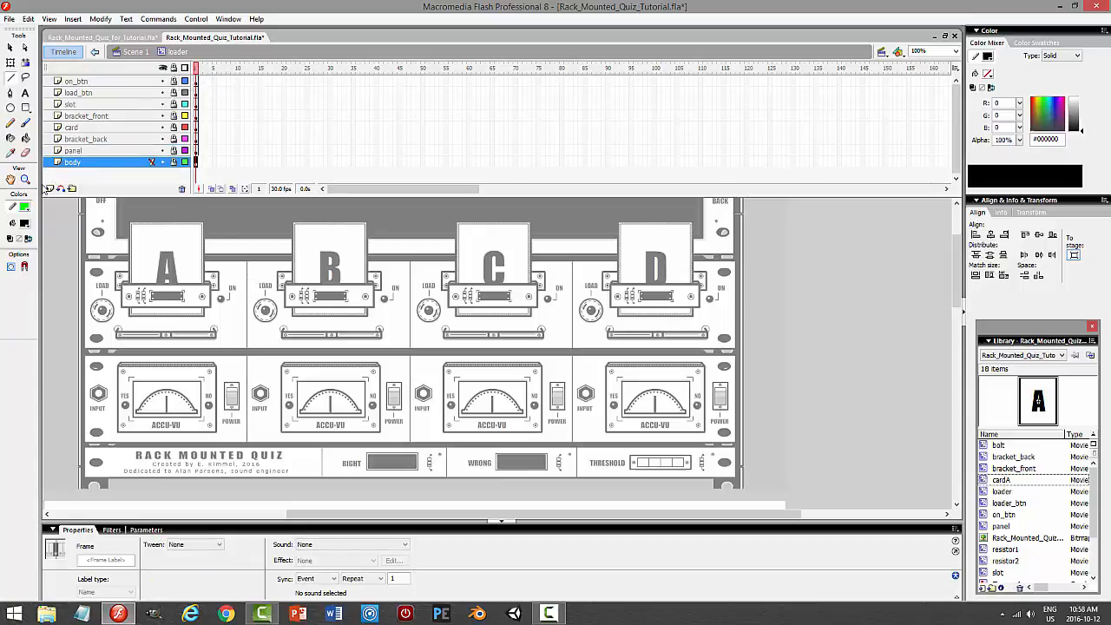
left_click(49, 188)
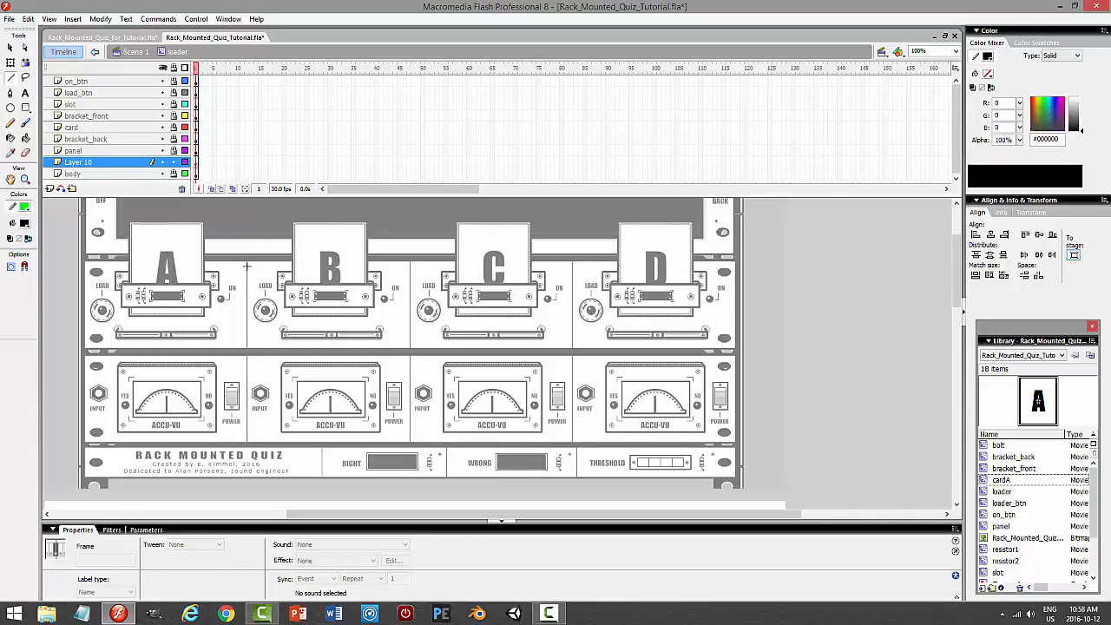
left_click_drag(247, 265, 256, 427)
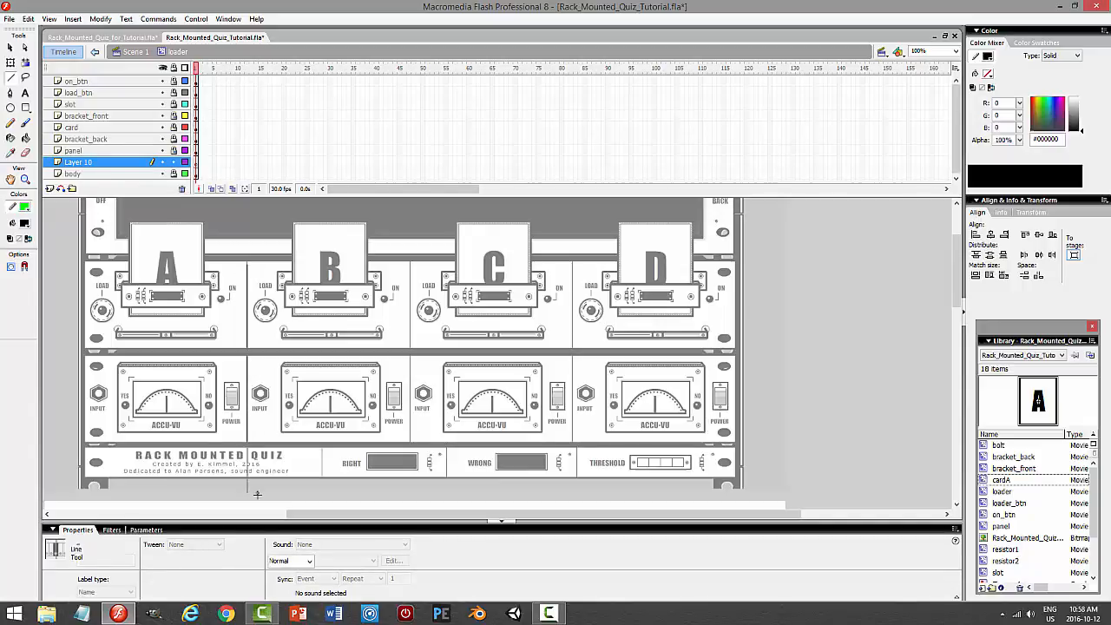
left_click_drag(257, 493, 257, 495)
Extend the vertical green guide line down past the working rack to a height of about 873 pixels
scroll(402, 452, "down", 6)
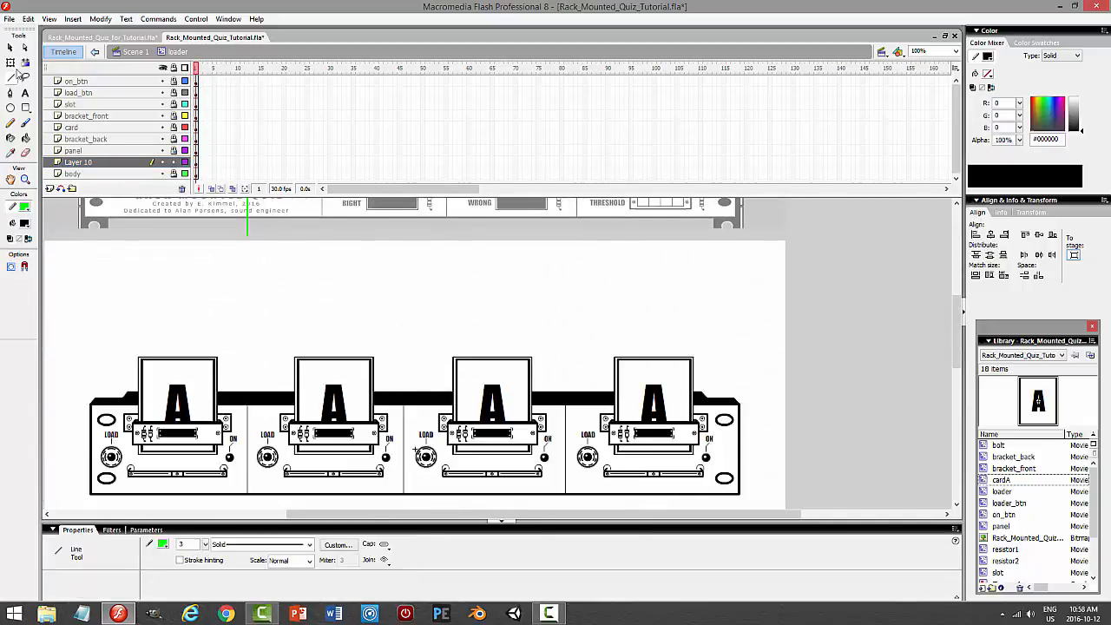
key("v")
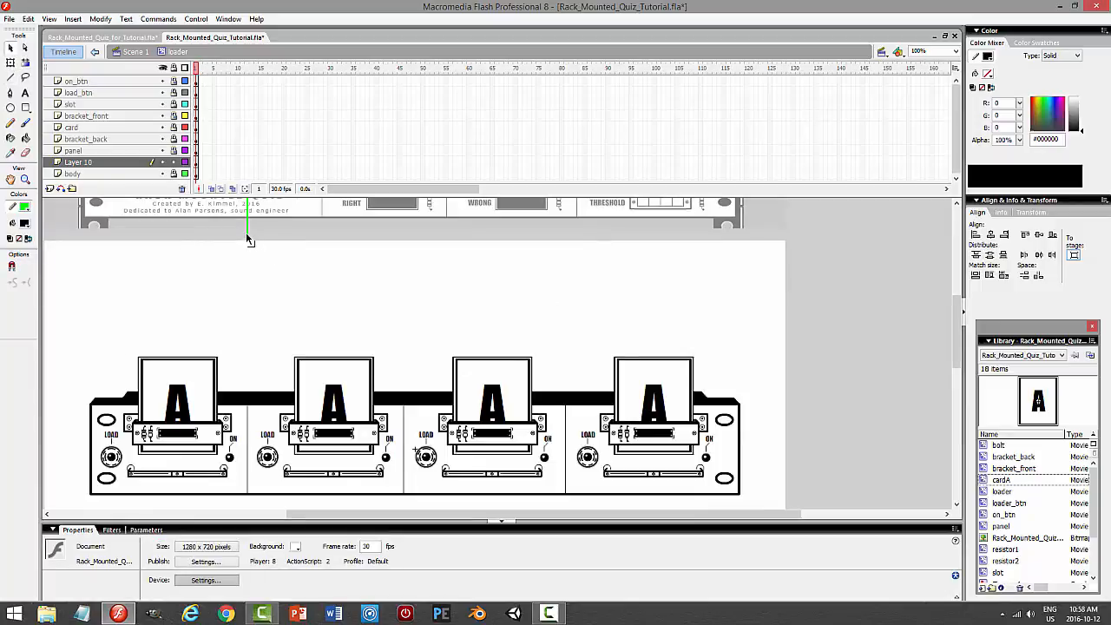
left_click_drag(247, 249, 248, 512)
Duplicate the green guide line onto the reference rack's second and third bay dividers, and lock the guide layer
scroll(351, 373, "up", 4)
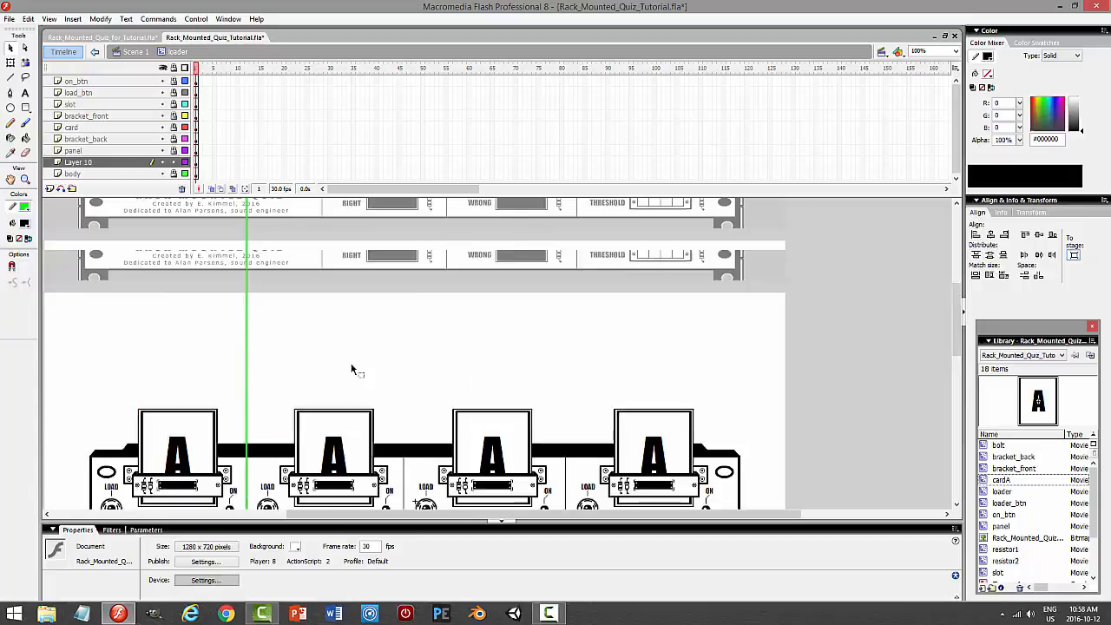
scroll(286, 356, "up", 4)
left_click(247, 358)
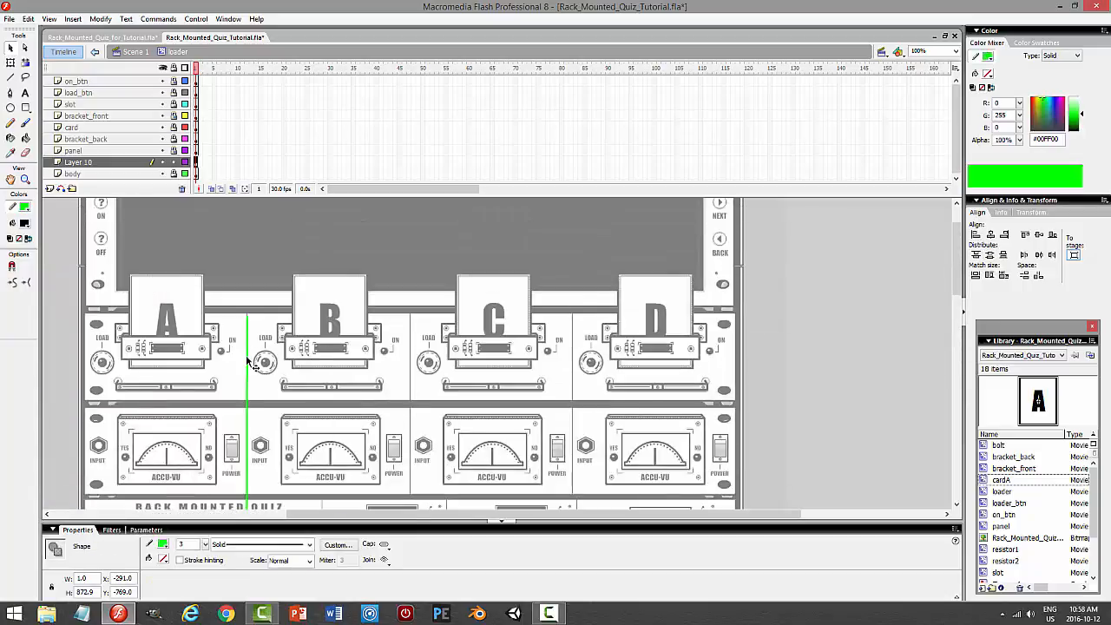
left_click_drag(250, 363, 573, 398)
scroll(886, 393, "down", 8)
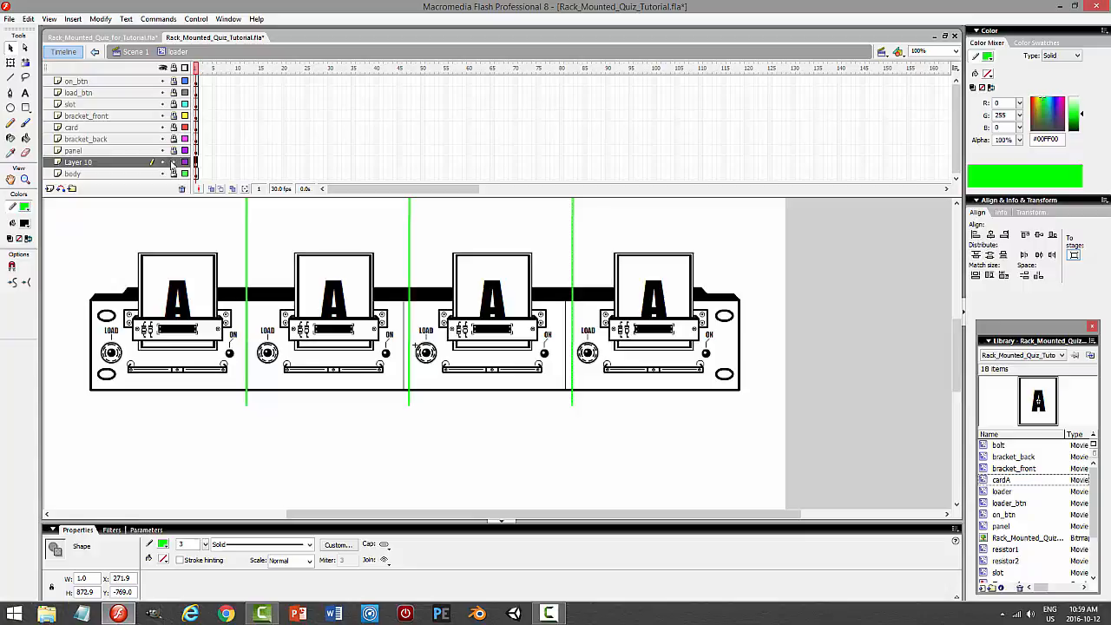
left_click(172, 162)
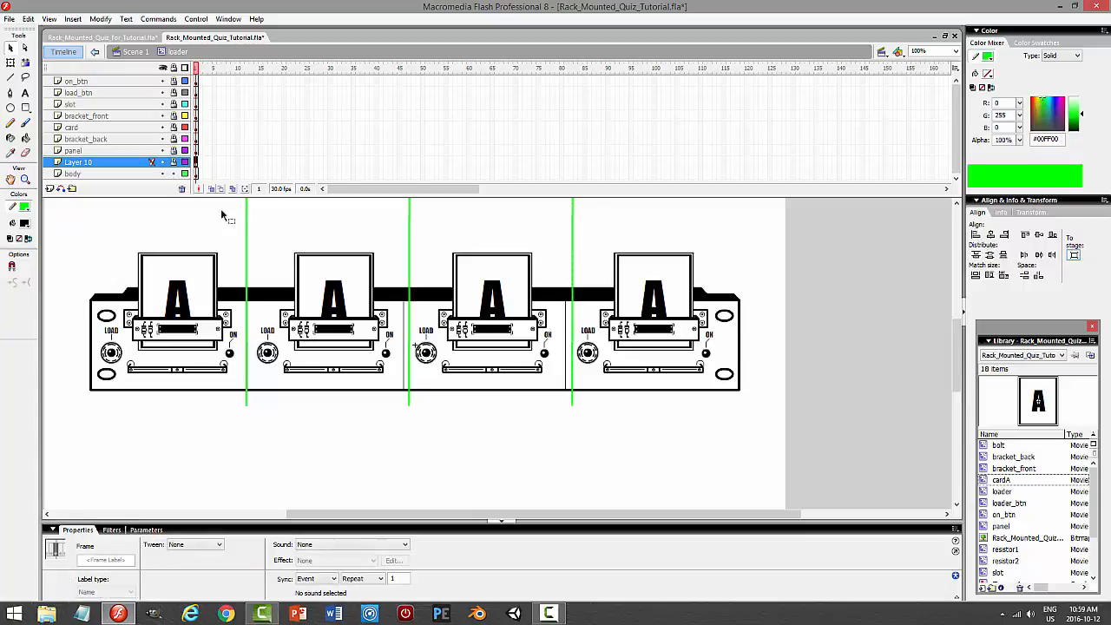
left_click_drag(172, 81, 169, 148)
left_click(88, 83)
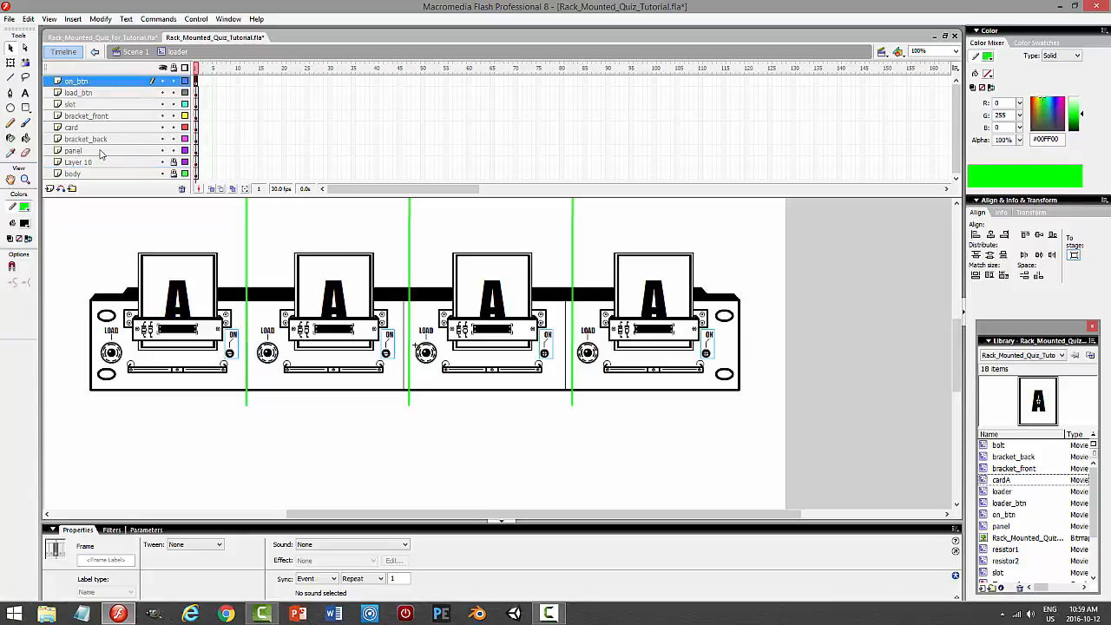
left_click(78, 150, "shift")
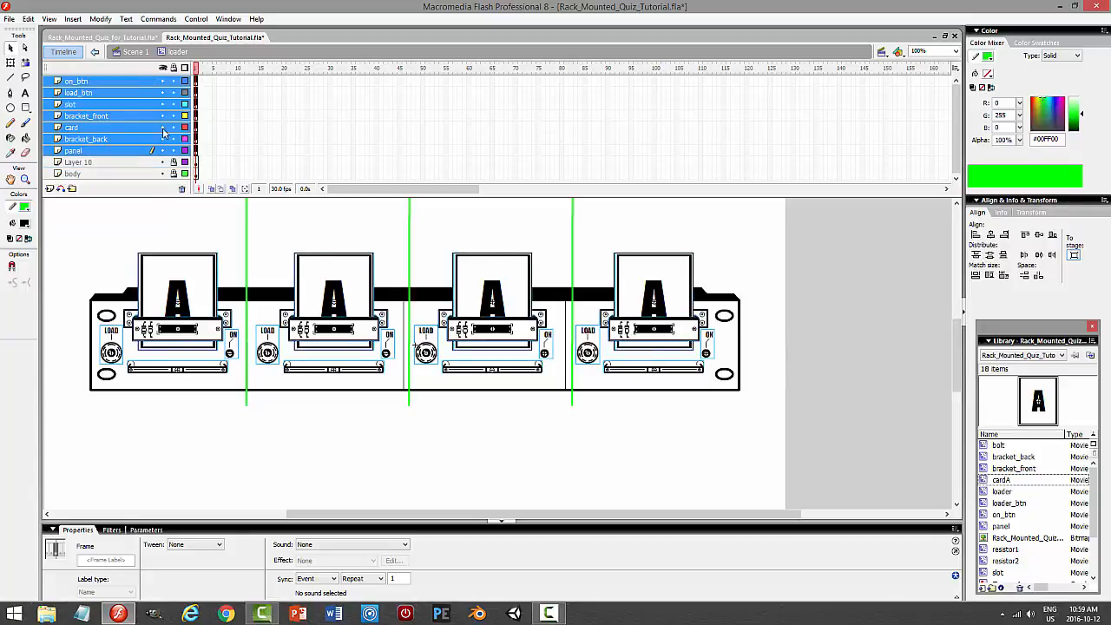
left_click_drag(173, 82, 176, 163)
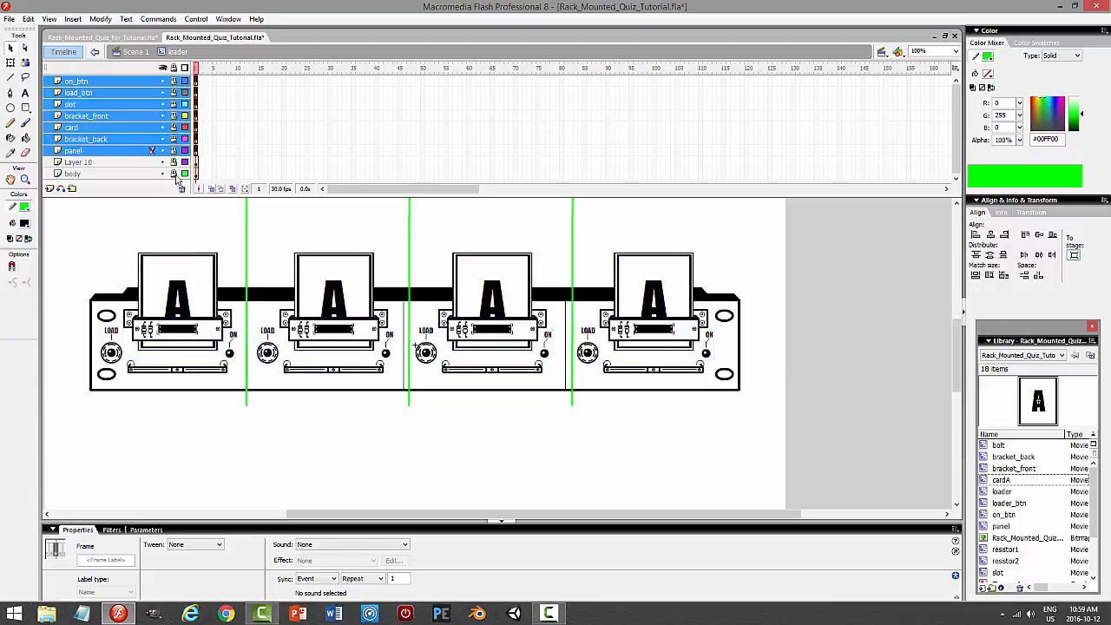
left_click(217, 223)
Unlock the body layer and move the working rack's second bay divider right onto the middle green guide line
left_click(175, 174)
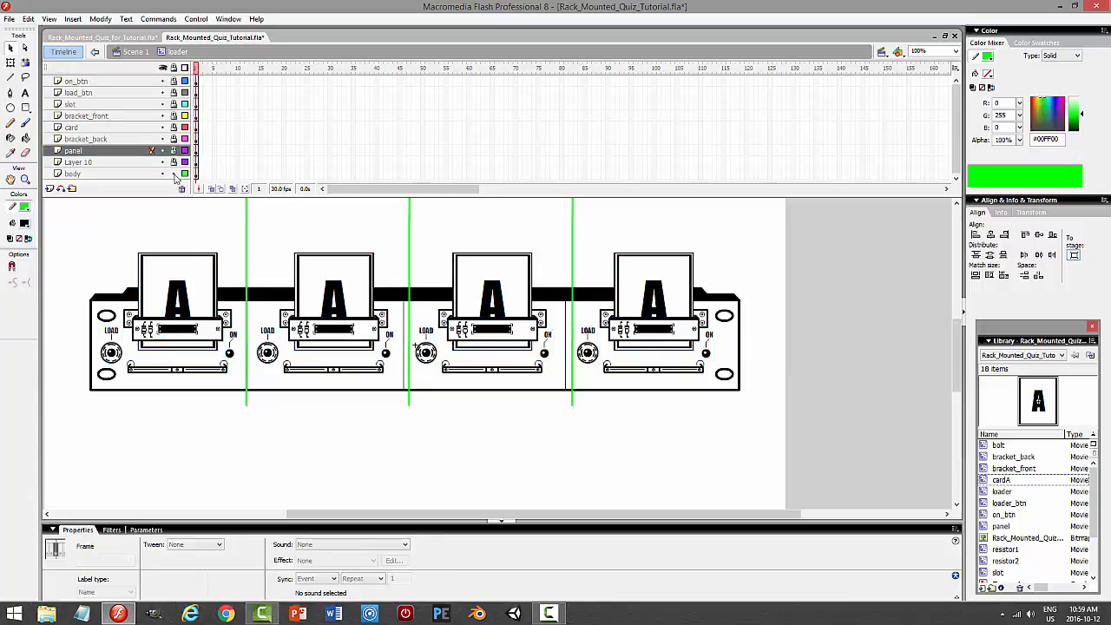
left_click(405, 346)
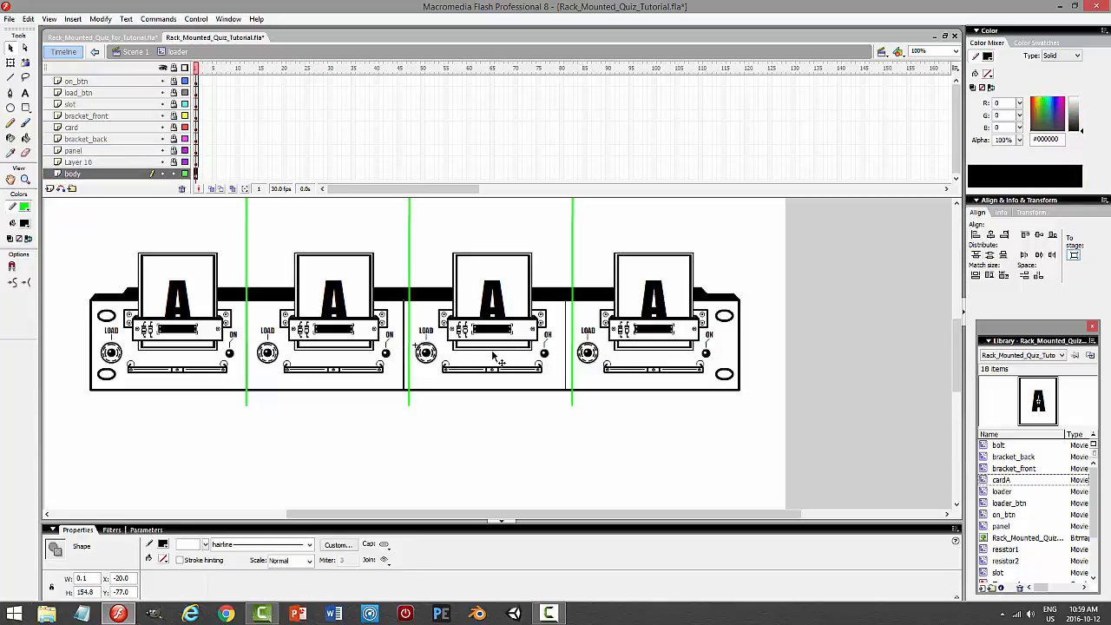
key("Right")
key("Right")
key("Right")
key("Right")
key("Right")
key("Right")
key("Right")
key("Right")
Move the divider between the third and fourth bays right onto the third green guide line
left_click(566, 348)
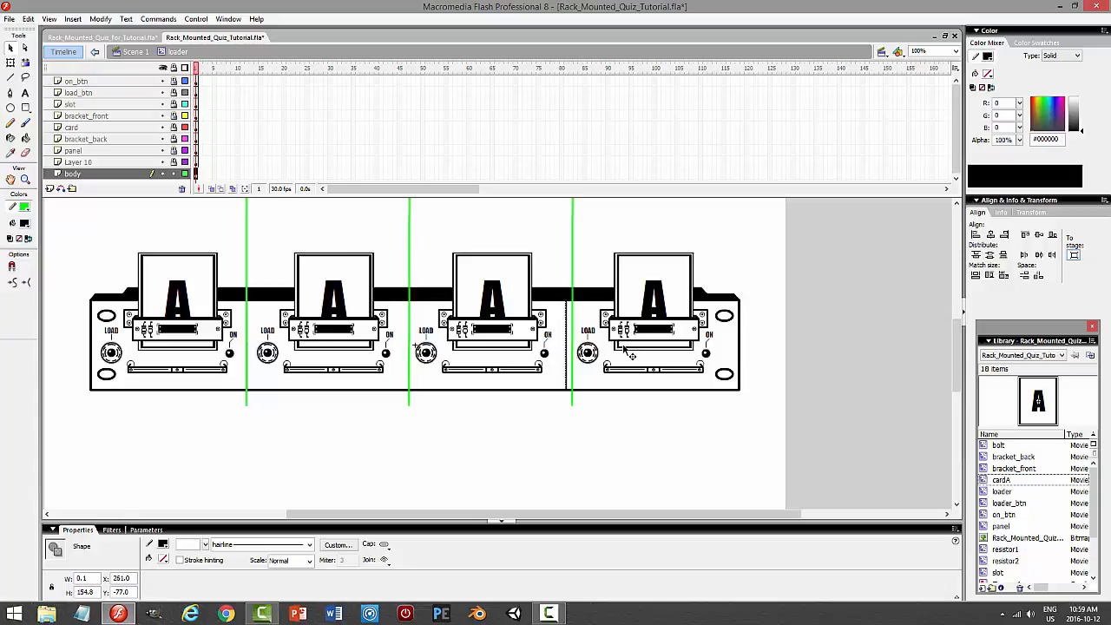
key("Right")
key("Right")
key("Right")
key("Right")
key("Right")
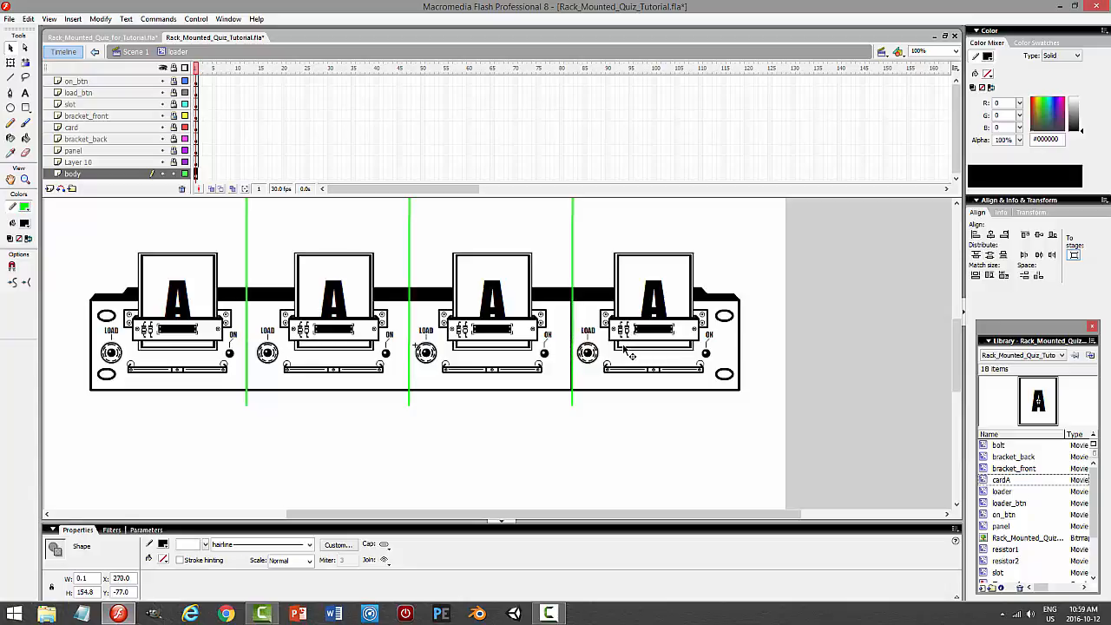
key("Right")
key("Right")
left_click(520, 234)
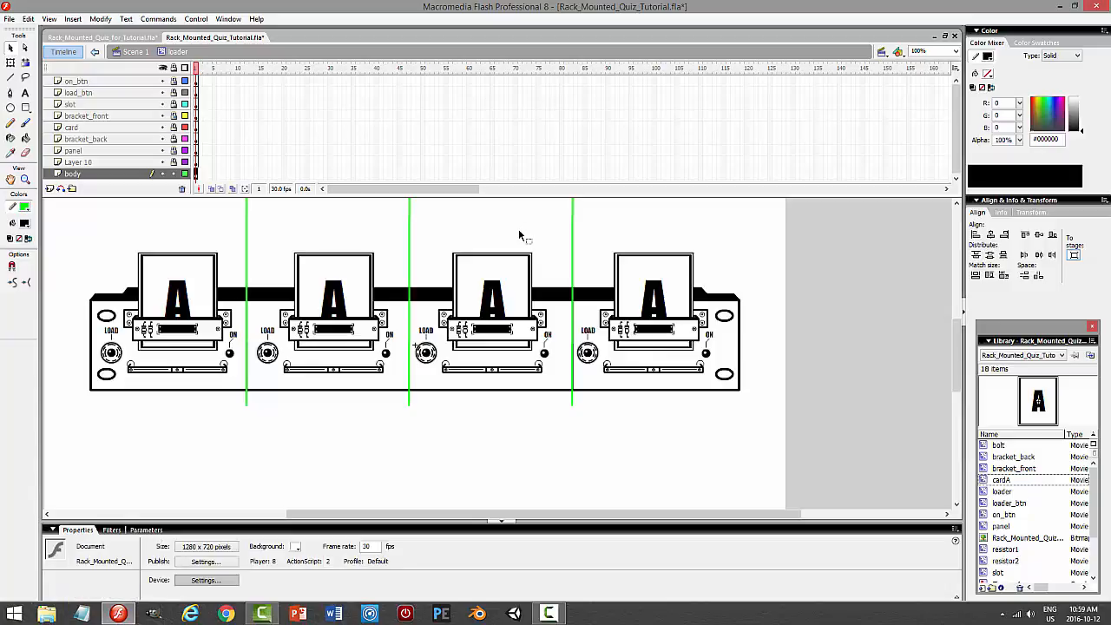
Delete the temporary layer holding the green guide lines and unlock every layer except body
left_click(126, 162)
left_click(182, 189)
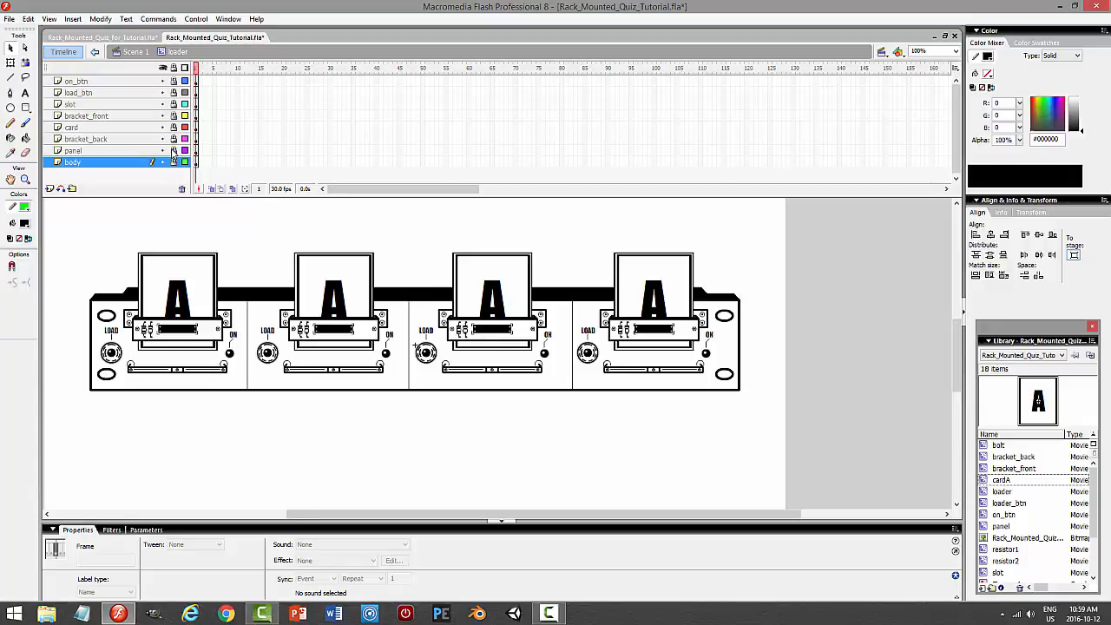
left_click(77, 81)
left_click(101, 156, "shift")
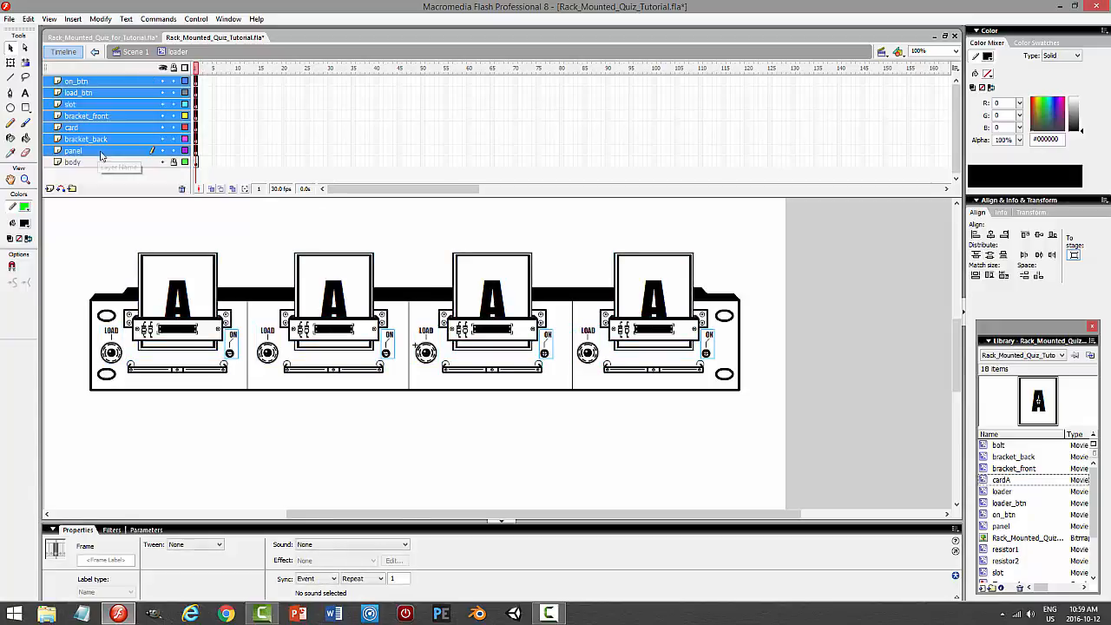
left_click(521, 393)
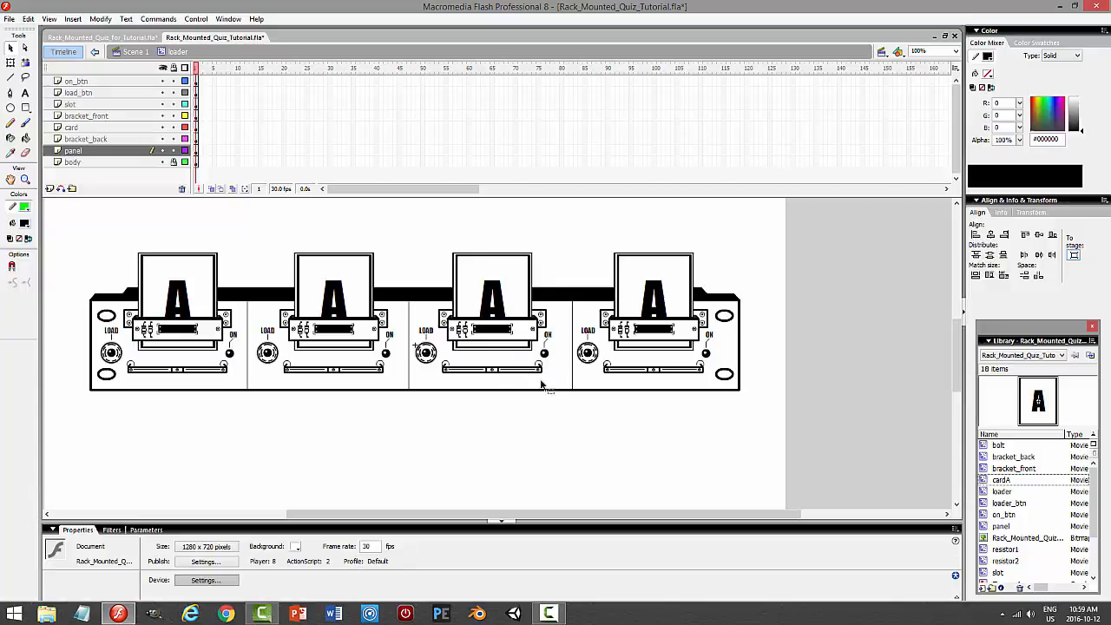
Select all loader parts in the third bay and move them right to X 9.2
key("ctrl+a")
key("Right")
key("Right")
key("Right")
key("Right")
key("Right")
key("Right")
key("Right")
key("Right")
key("Right")
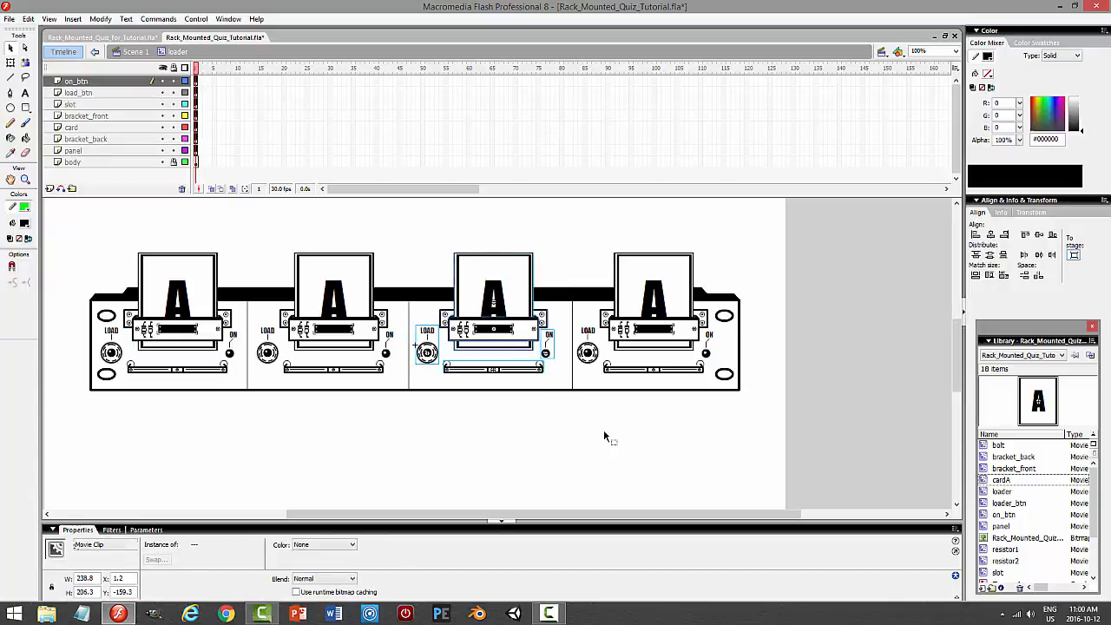
key("Right")
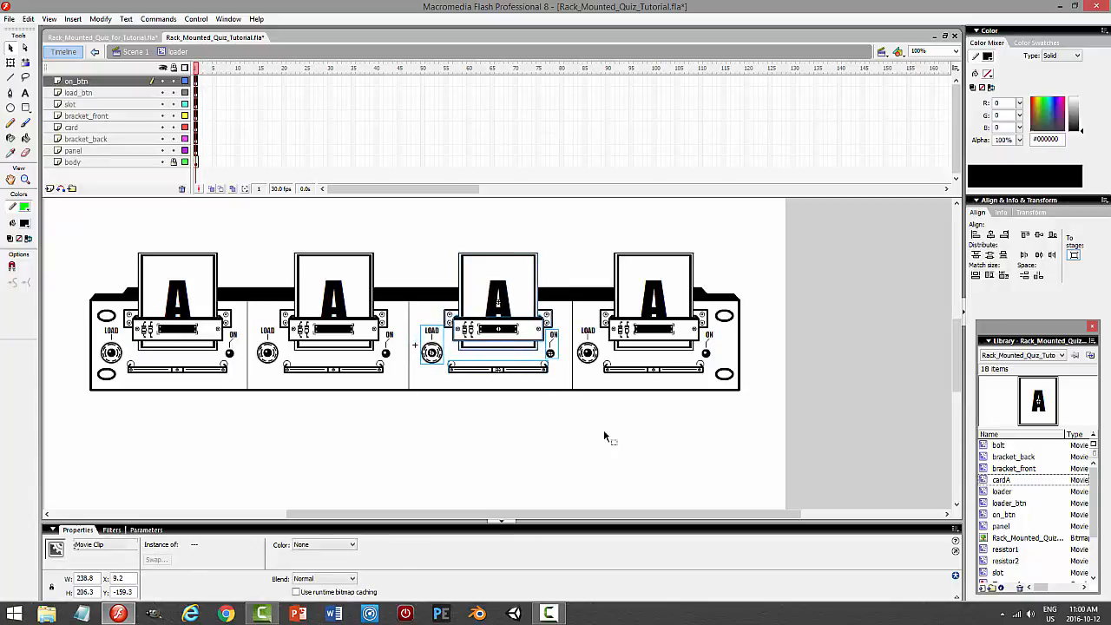
left_click(582, 453)
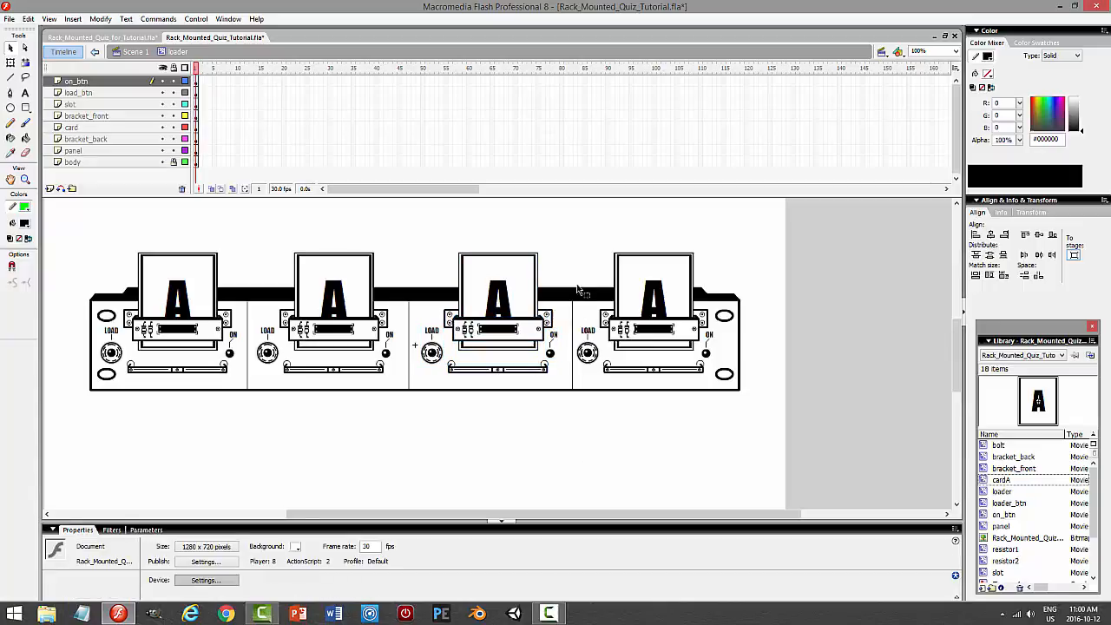
Move all loader parts in the fourth bay right to X 281.5 and save the file
left_click_drag(579, 228, 705, 438)
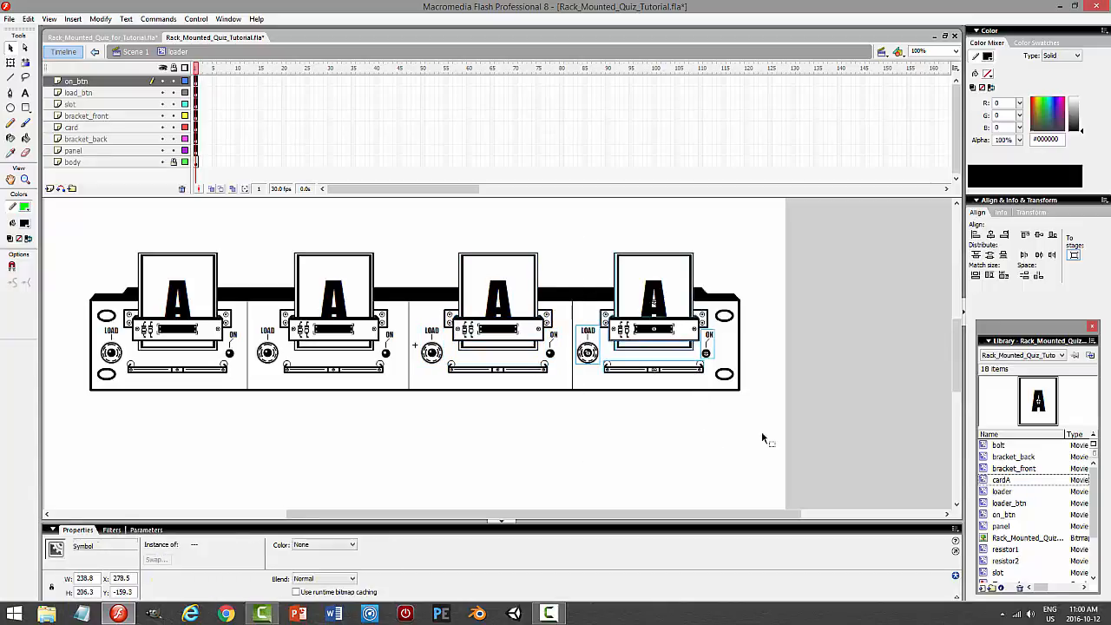
key("Right")
key("Right")
key("Right")
key("Right")
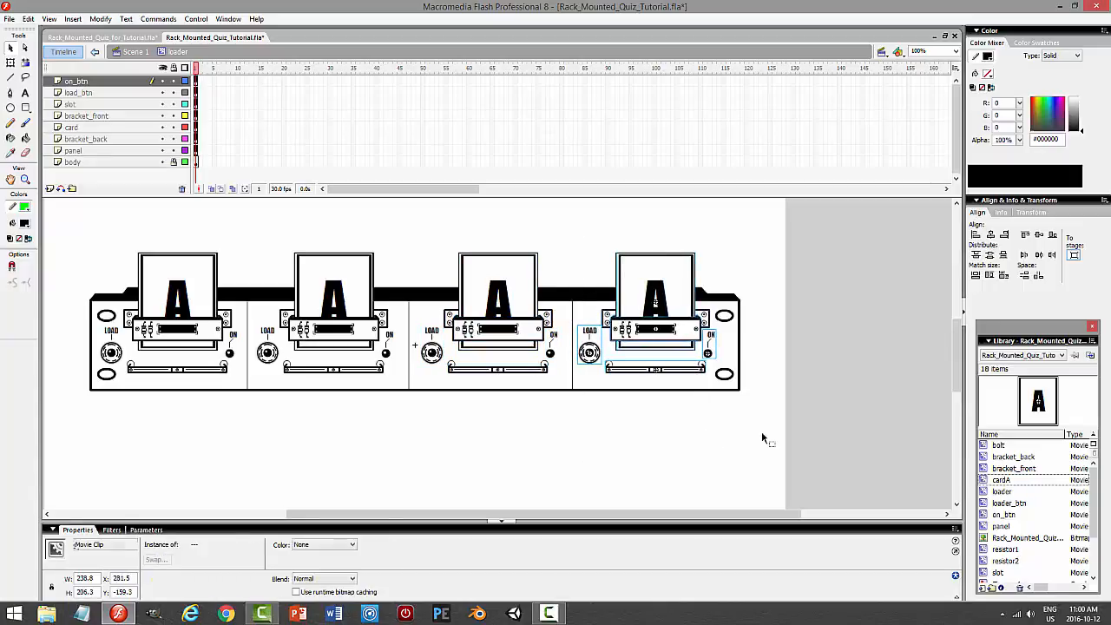
left_click(670, 471)
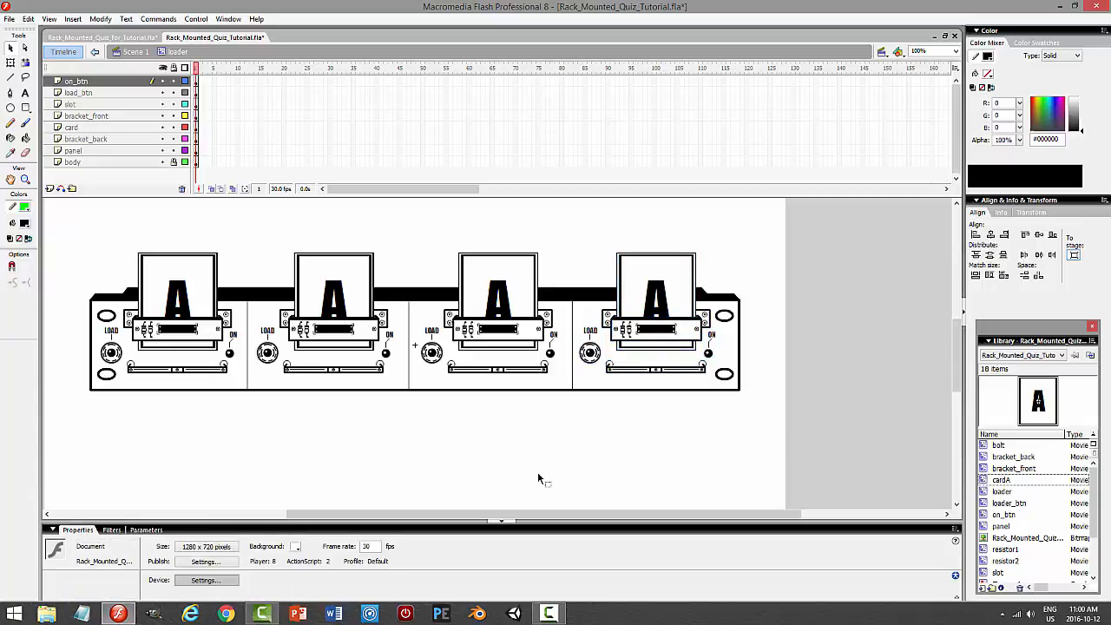
key("ctrl+s")
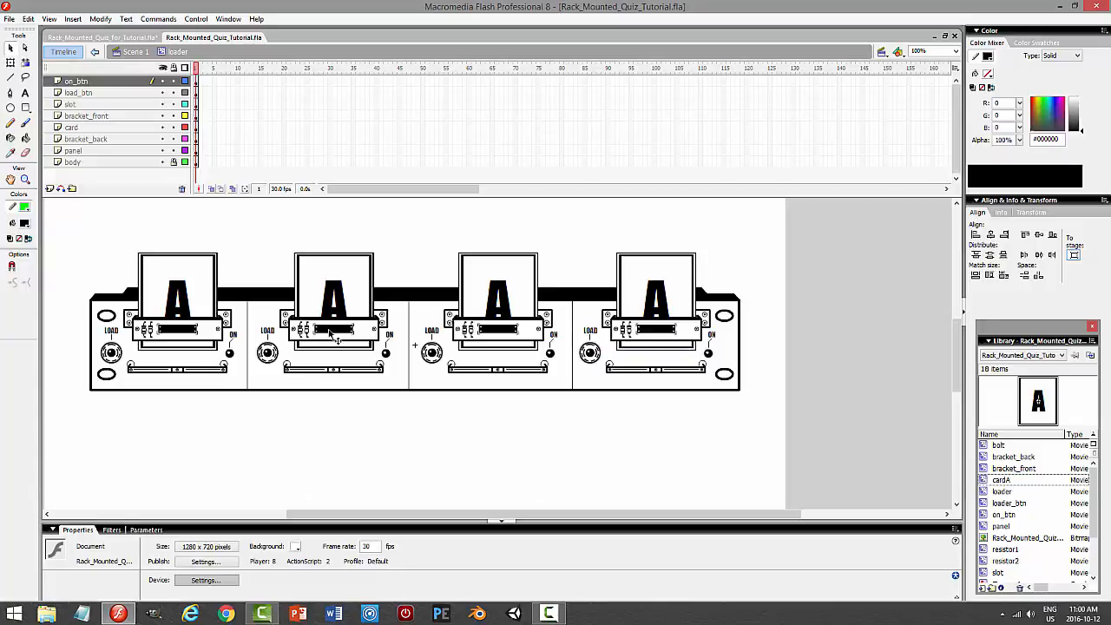
Lock all the loader's layers except card and return to Scene 1
left_click(172, 78)
left_click(173, 68)
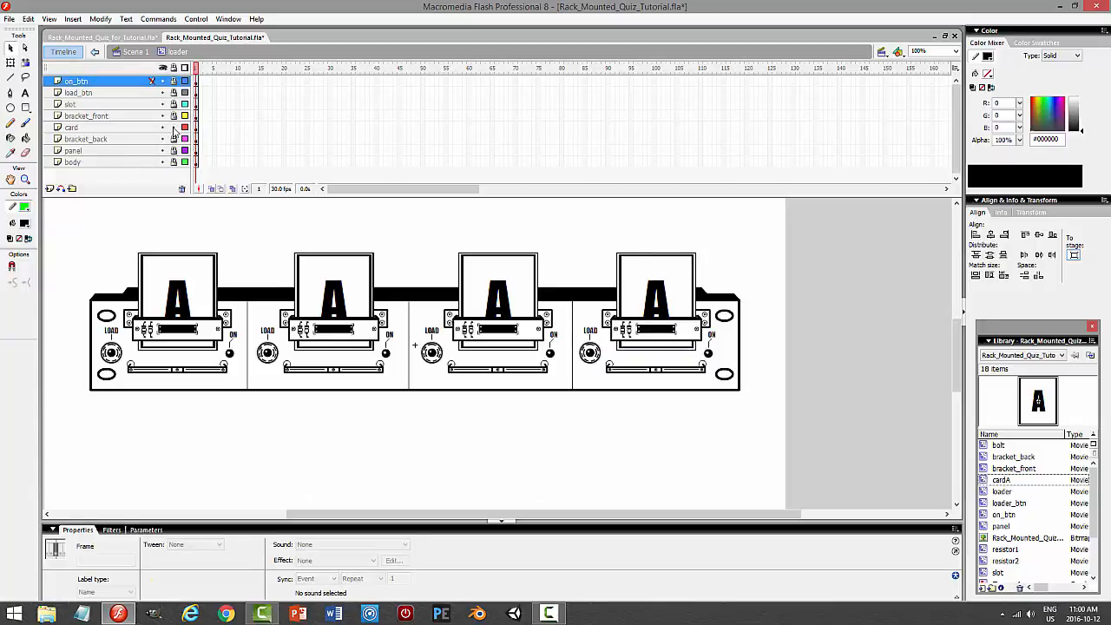
left_click(135, 51)
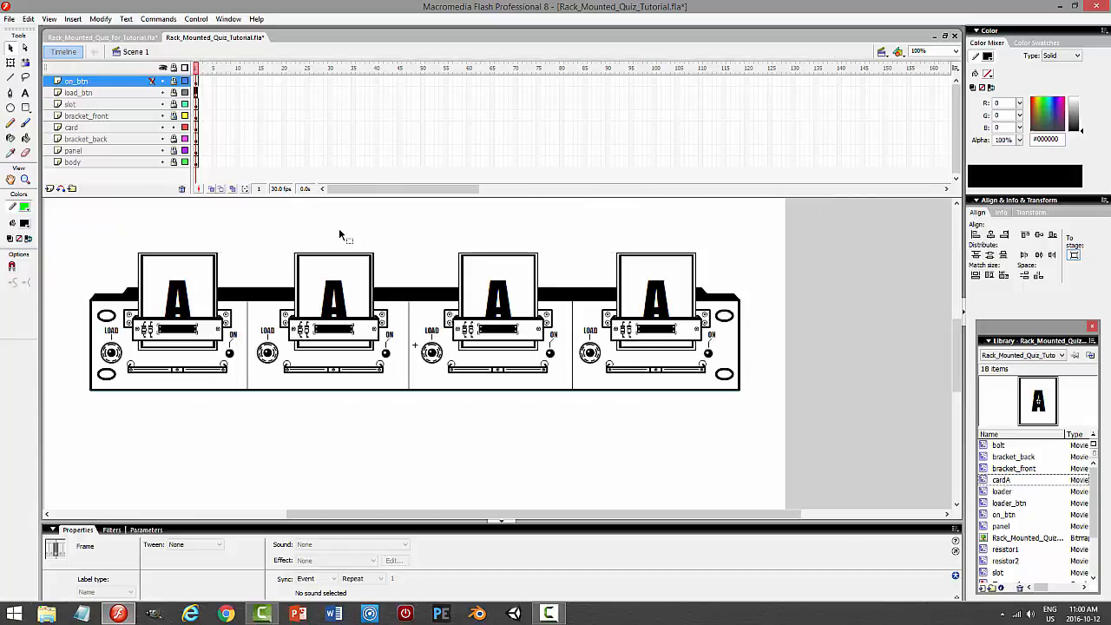
Open the loader symbol for editing and duplicate the second bay's card symbol as cardB
left_click(210, 278)
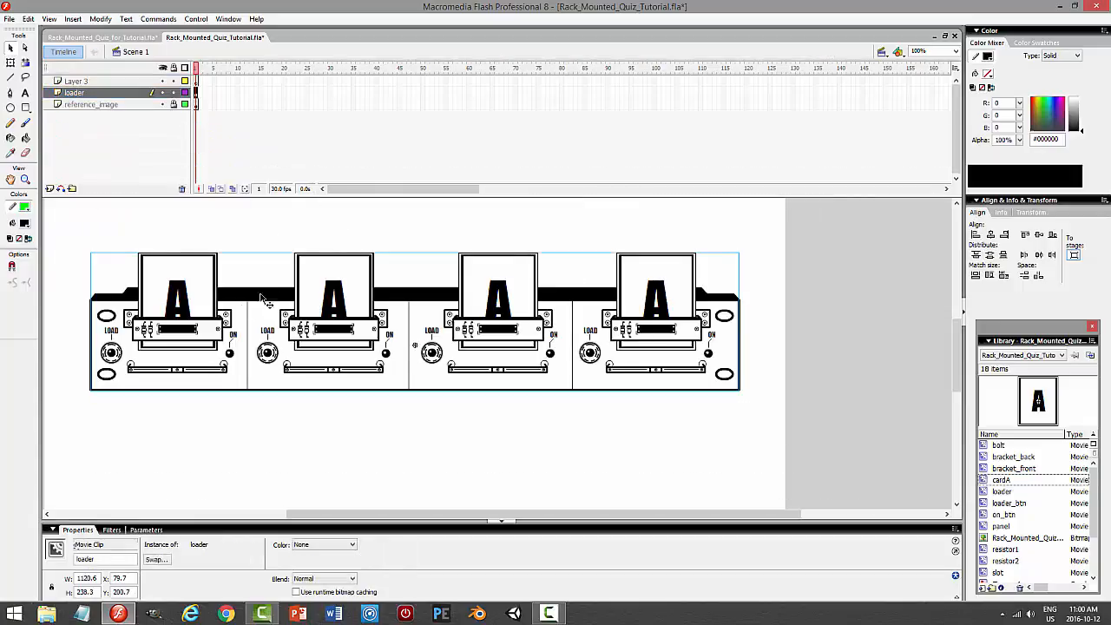
double_click(325, 293)
left_click(304, 295)
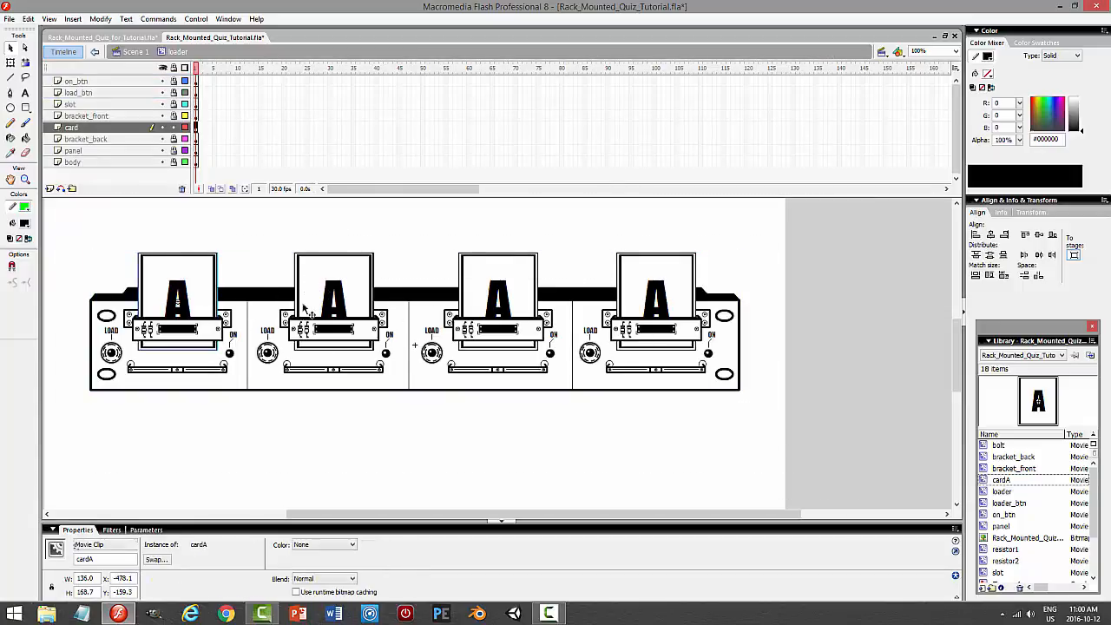
left_click(331, 299)
right_click(326, 274)
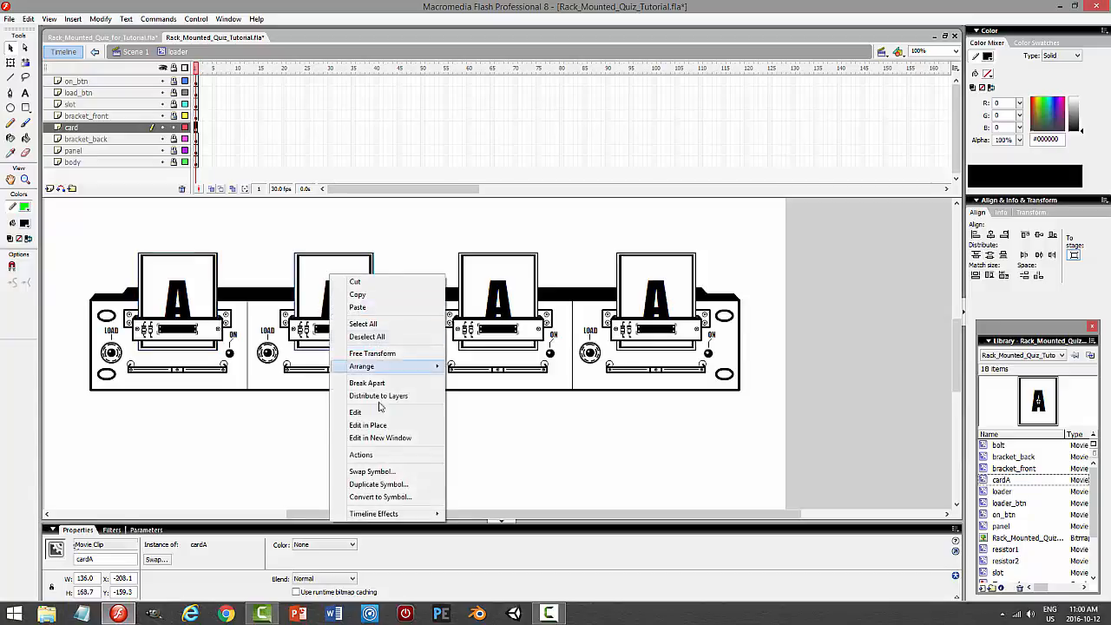
left_click(387, 482)
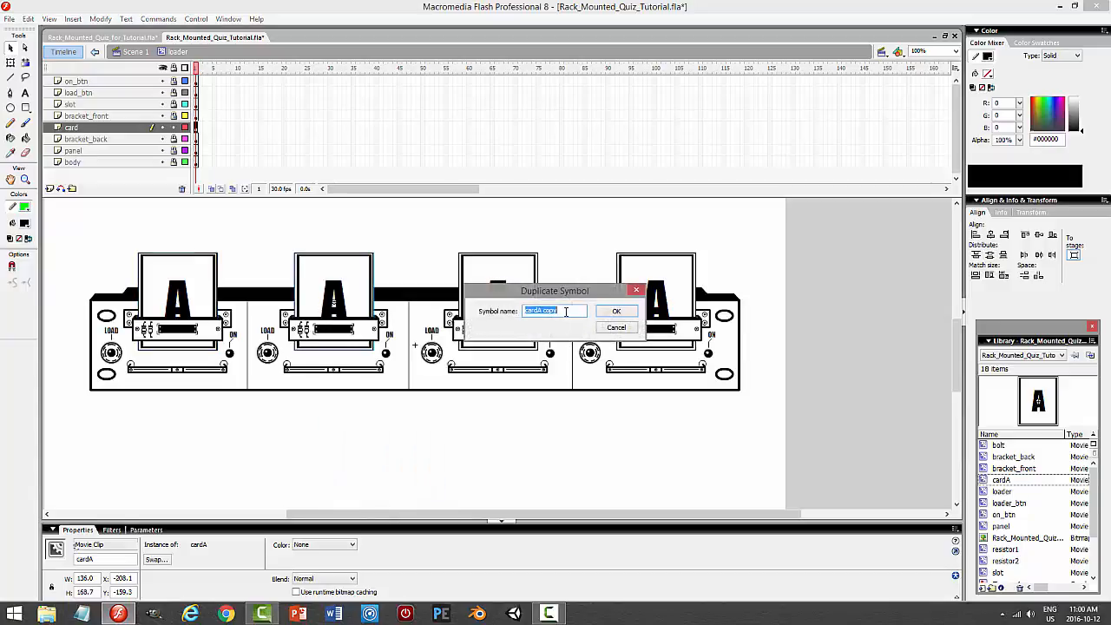
type("cardB")
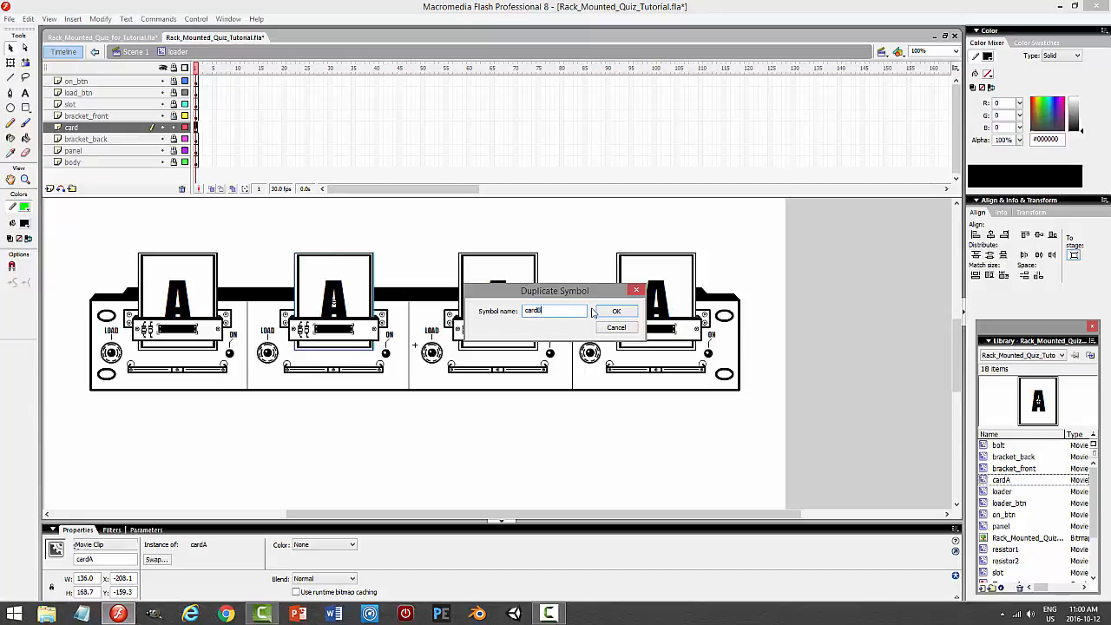
left_click(616, 312)
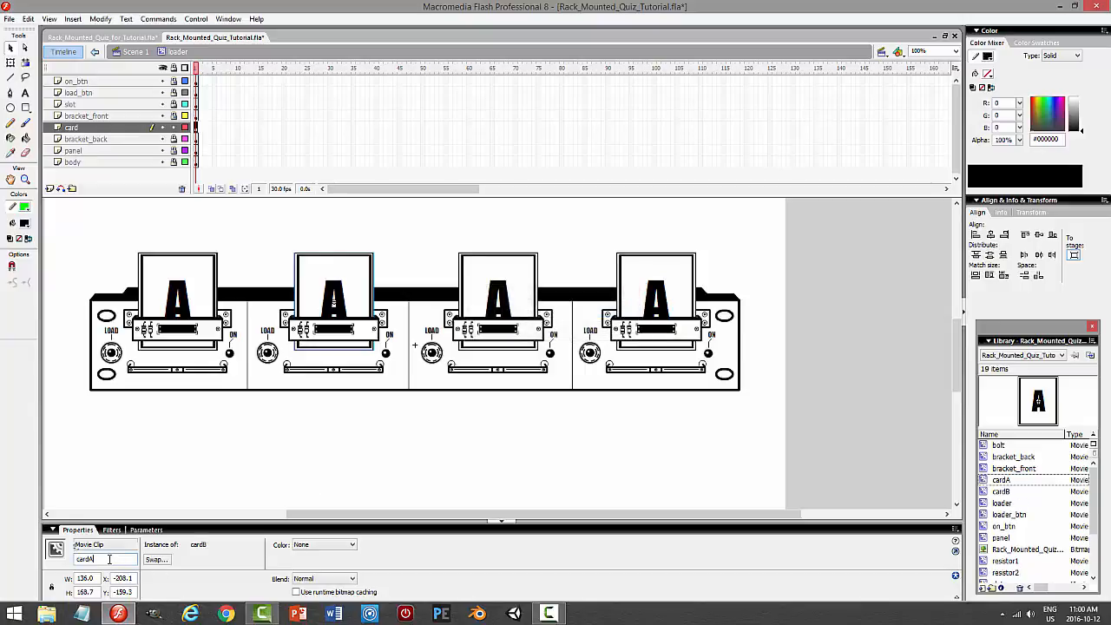
Duplicate the third bay's card symbol as cardC and name its instance cardC
right_click(509, 270)
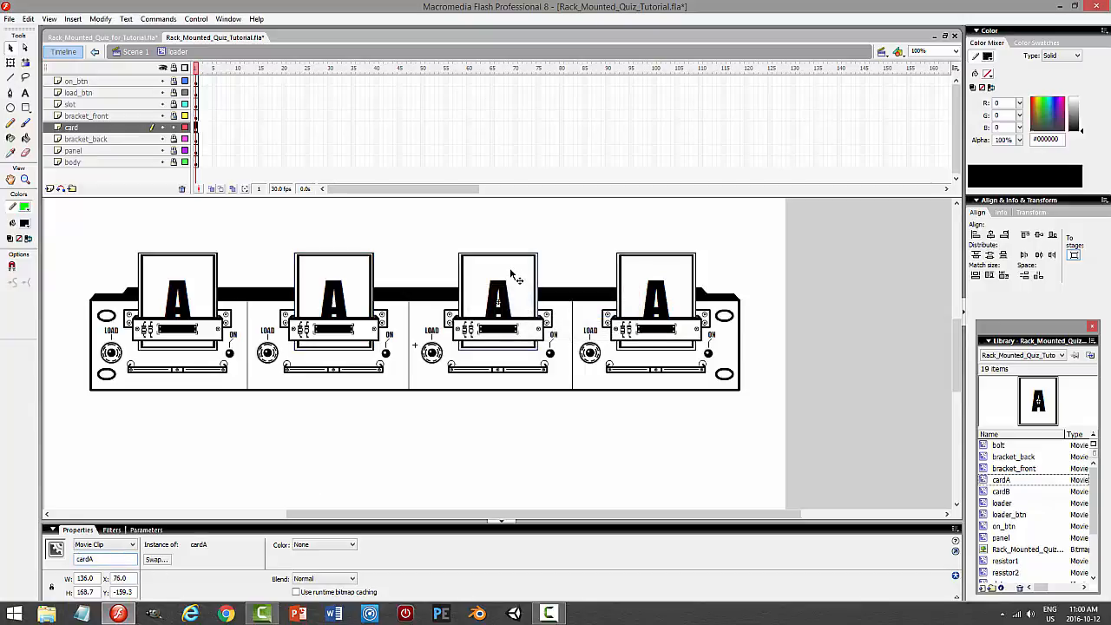
left_click(556, 478)
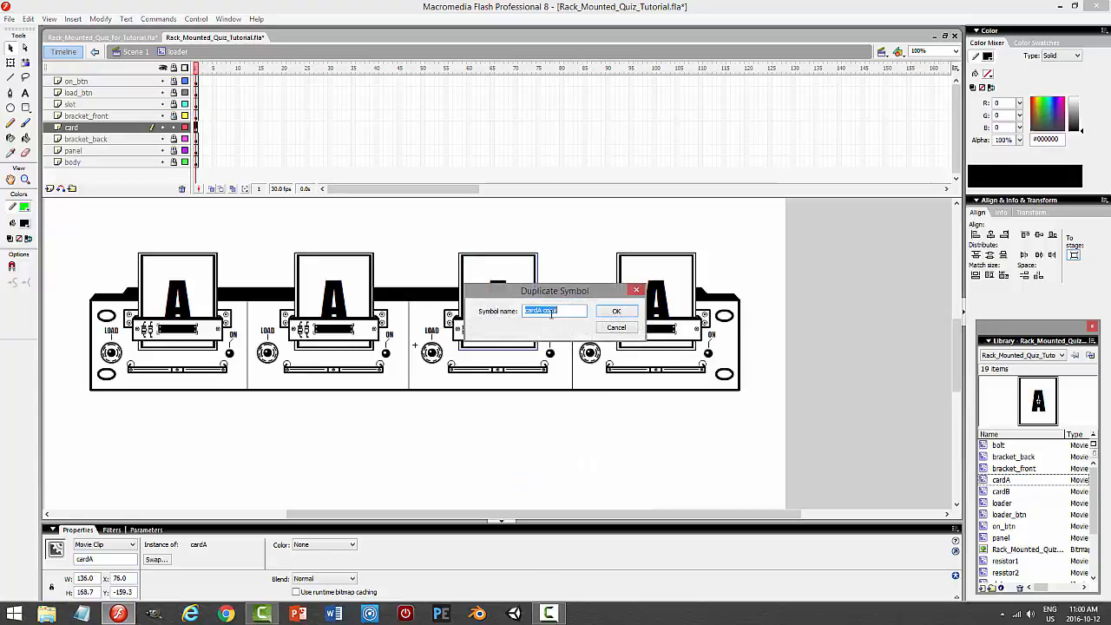
left_click_drag(557, 312, 545, 313)
type("C")
left_click(614, 313)
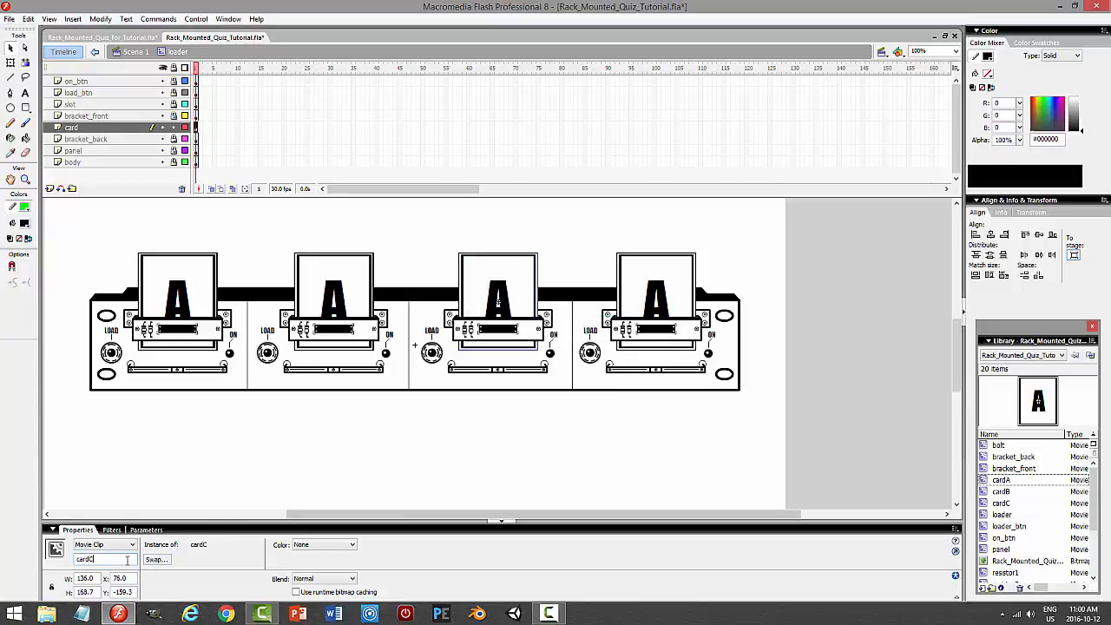
Duplicate the fourth bay's card symbol as cardD and name its instance cardD
right_click(642, 295)
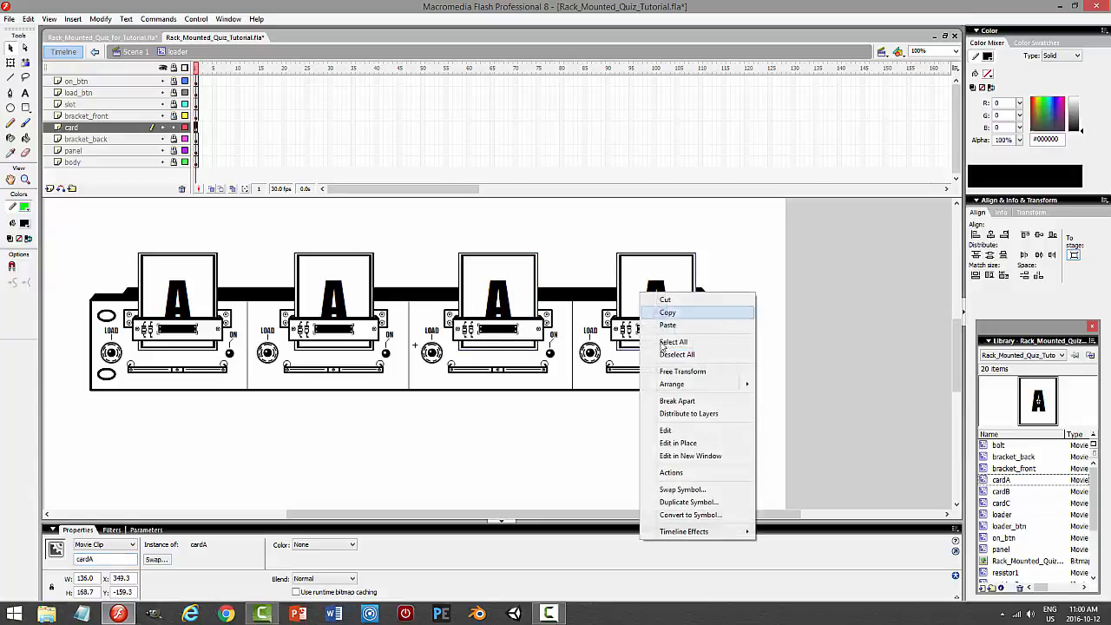
left_click(688, 502)
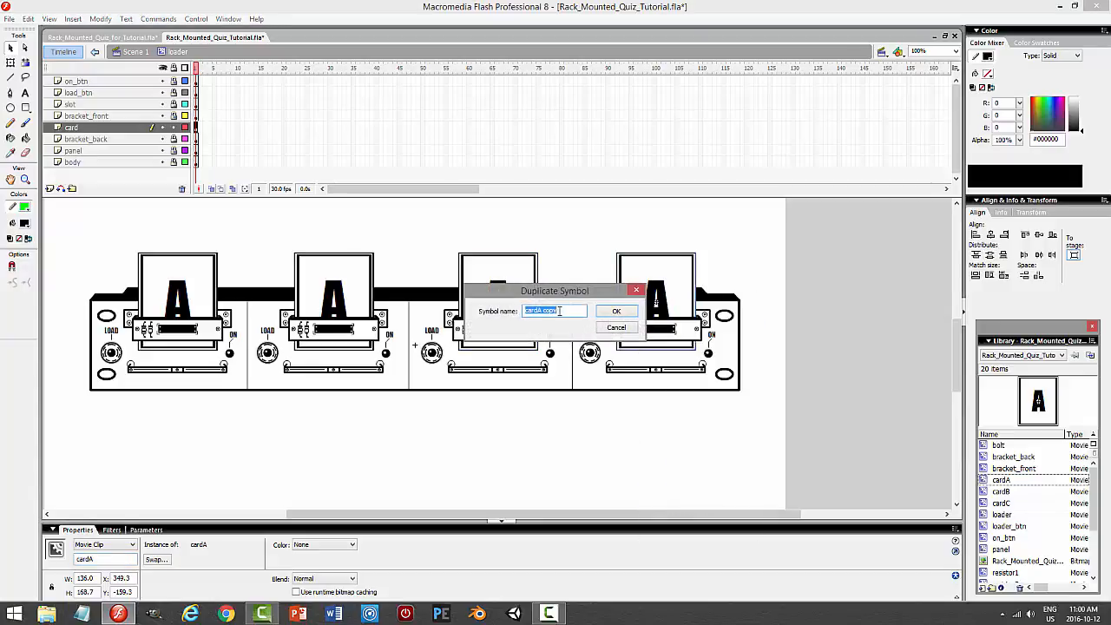
left_click_drag(560, 310, 539, 310)
type("D")
left_click(613, 311)
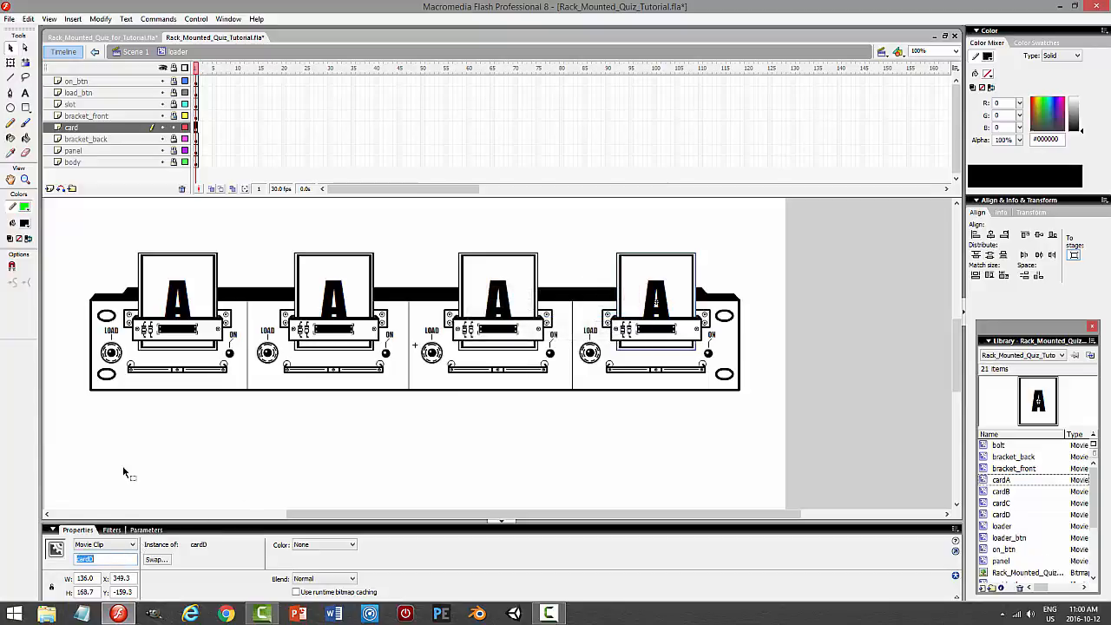
Unlock cardB's body layer, change the letter in its first-frame card graphic to B, and return to the loader symbol
double_click(343, 328)
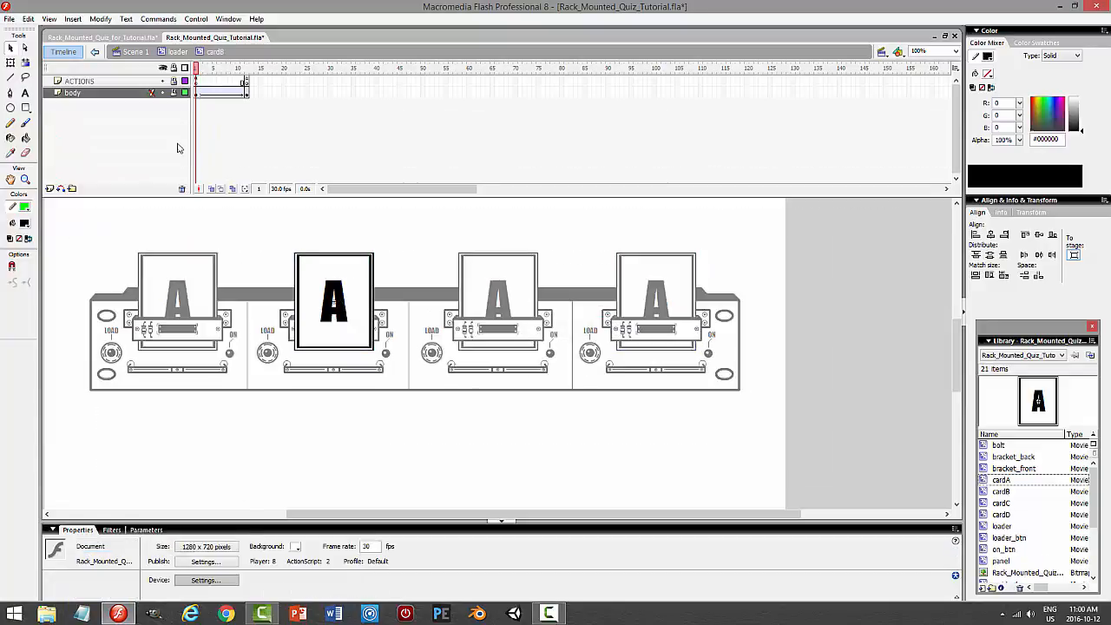
left_click(197, 93)
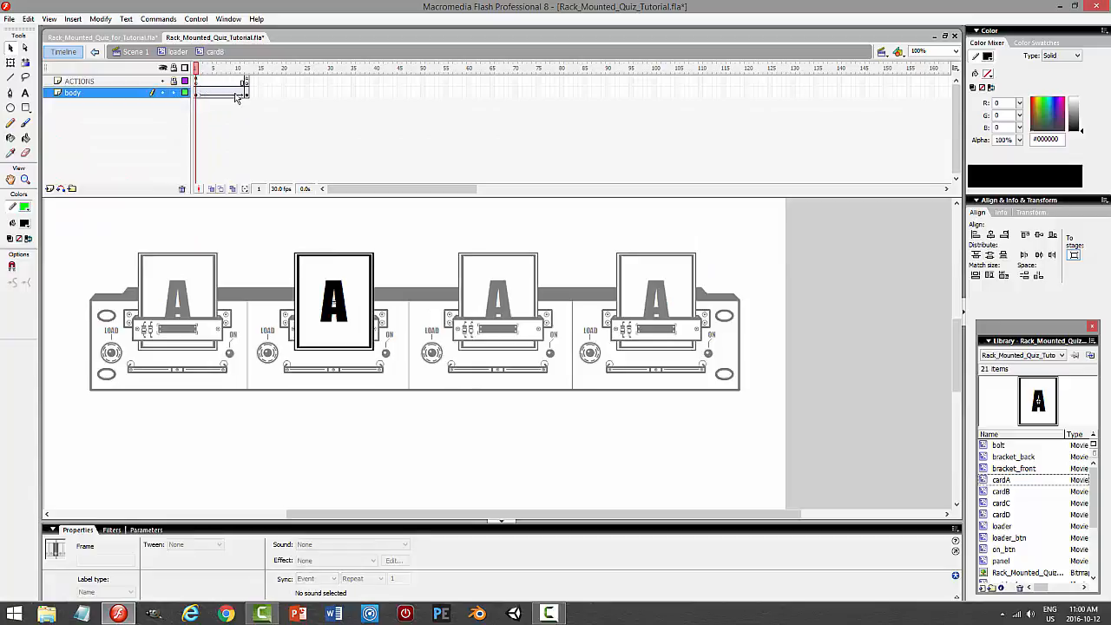
key("t")
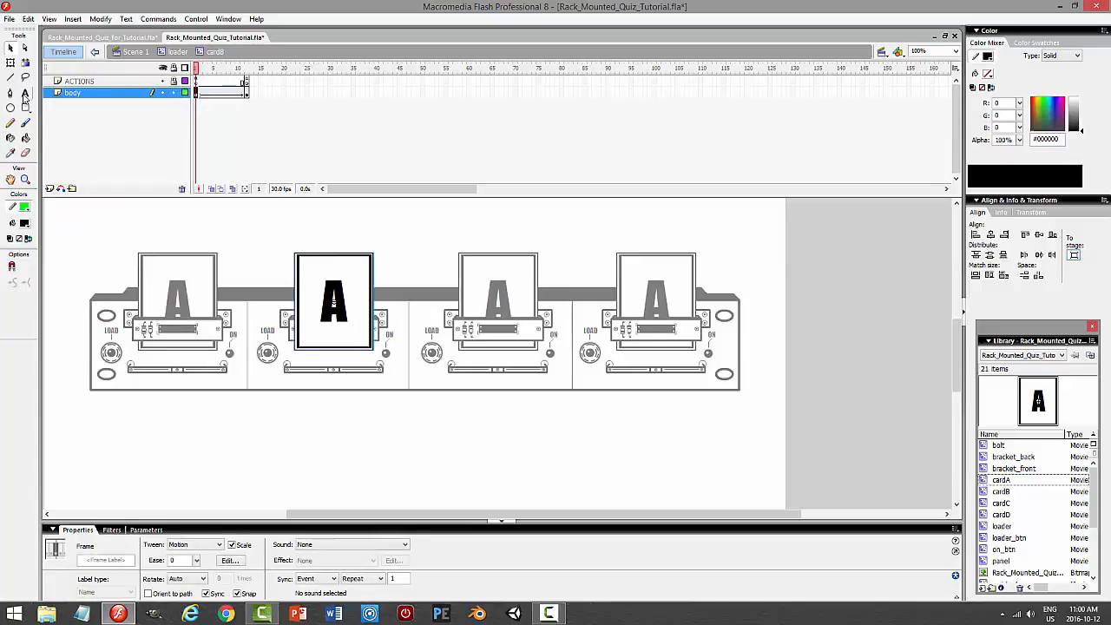
left_click(10, 48)
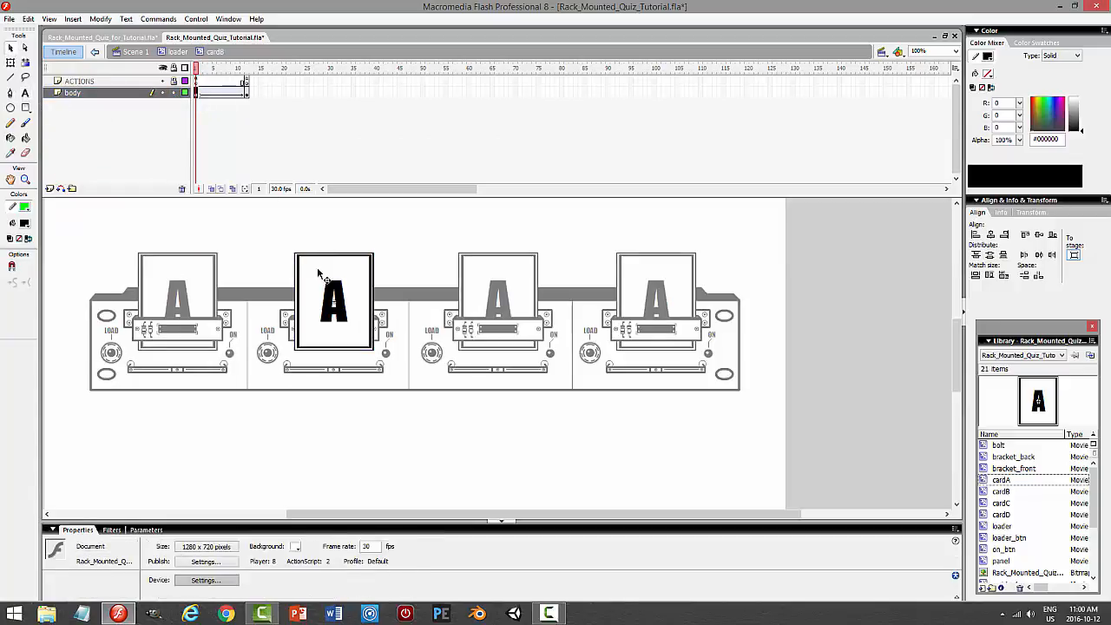
double_click(334, 294)
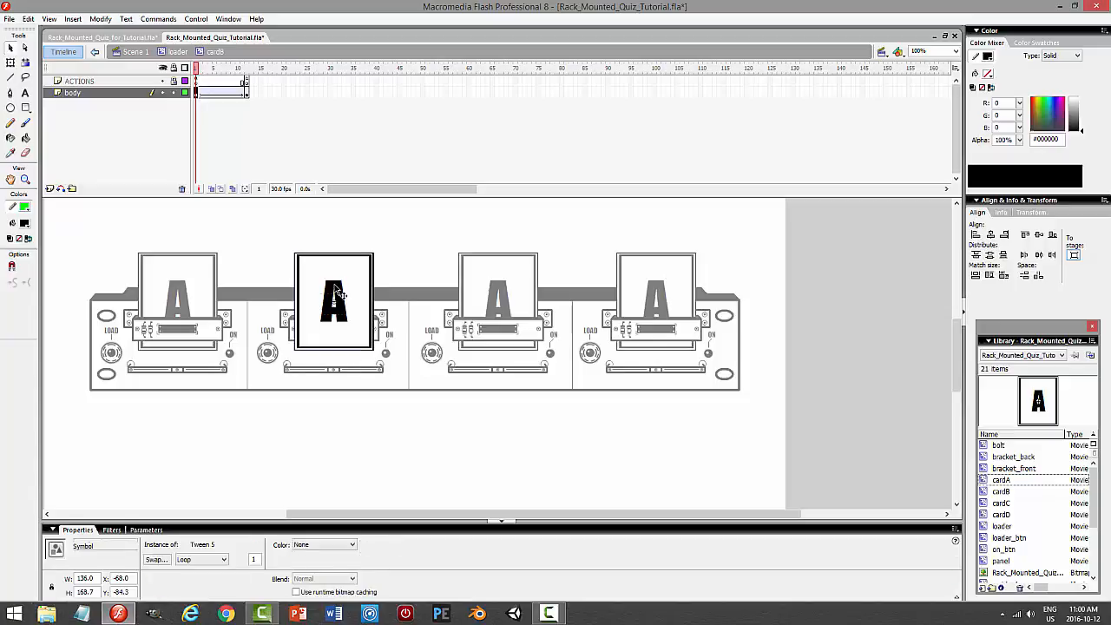
left_click(26, 93)
double_click(334, 303)
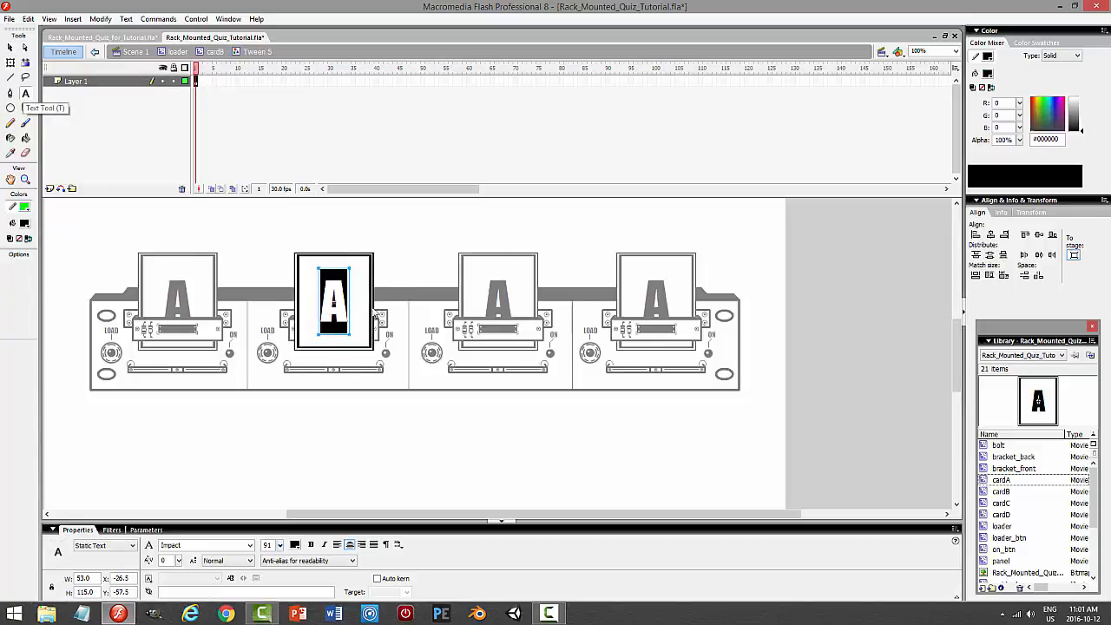
type("B")
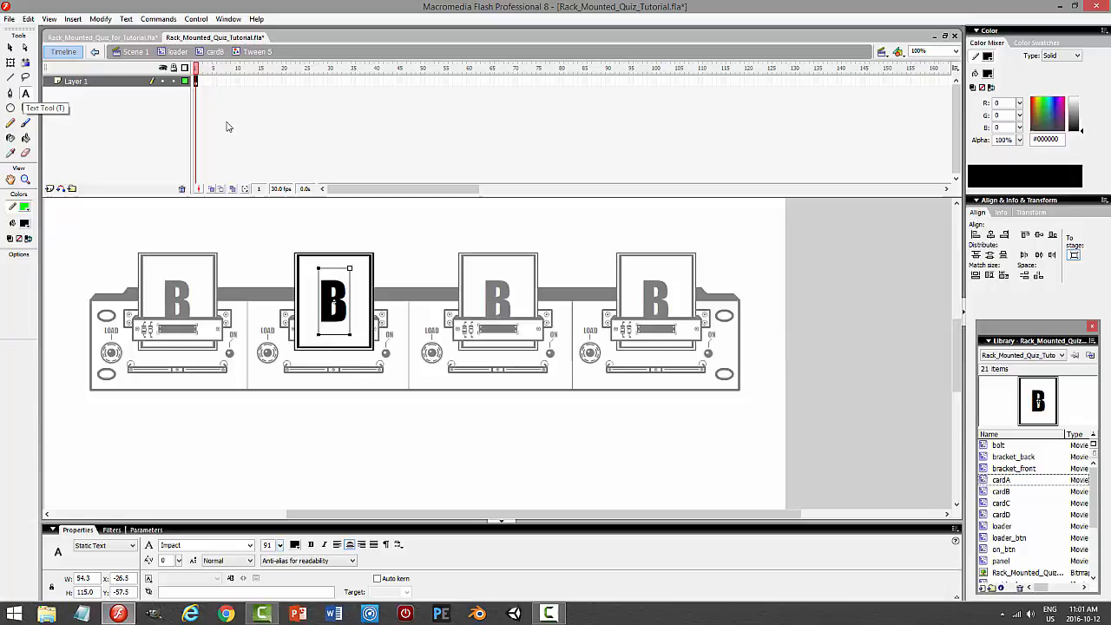
left_click(215, 53)
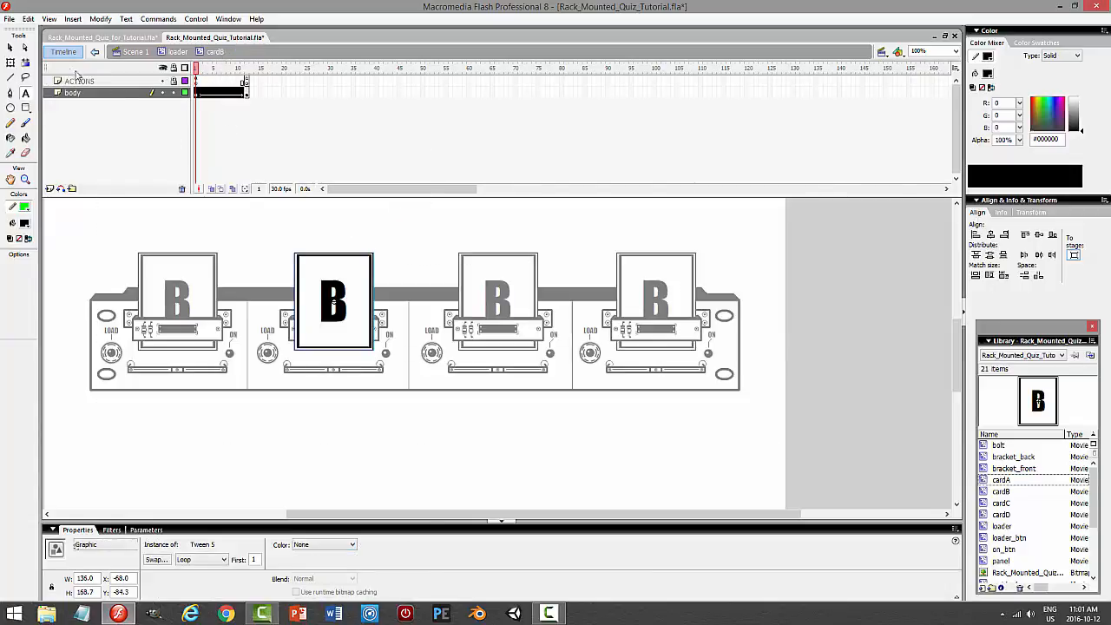
left_click(8, 49)
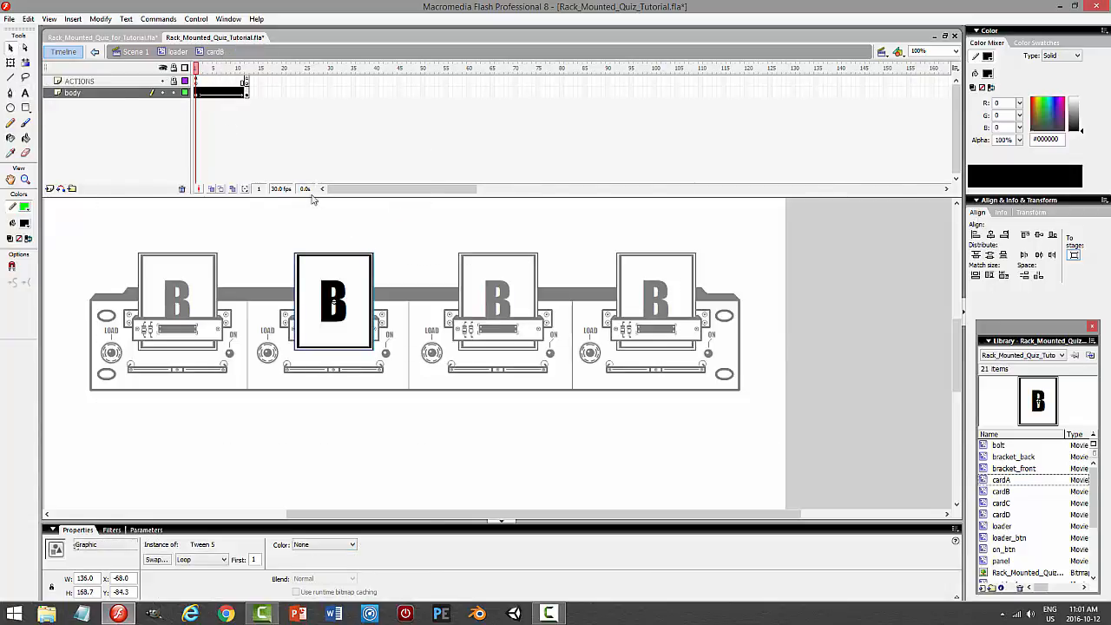
left_click(177, 51)
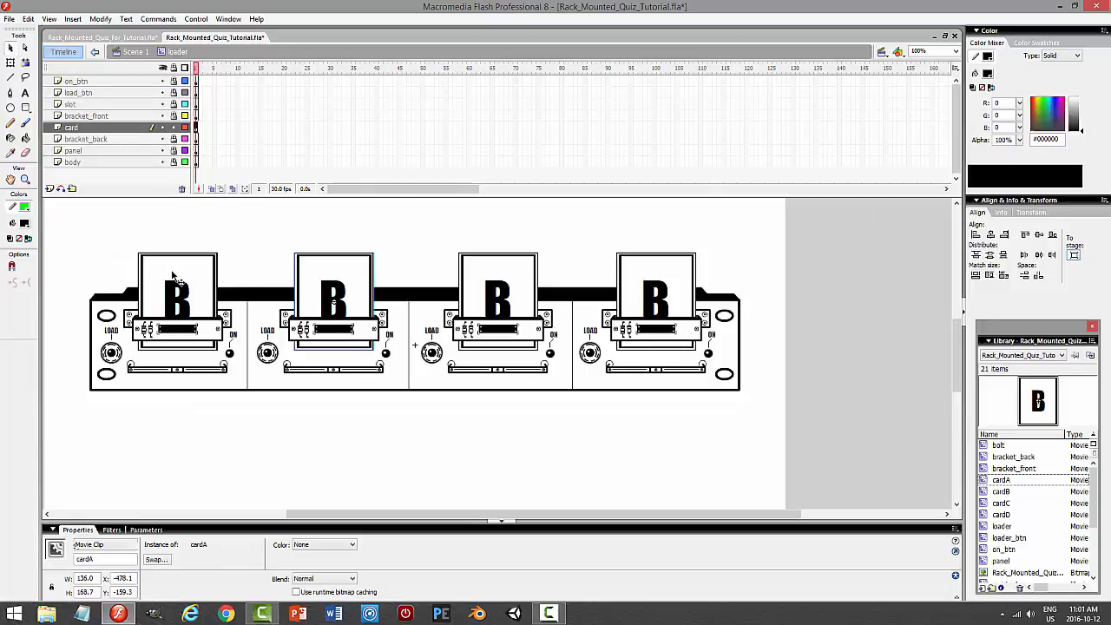
Open cardA in the first bay, unlock its body layer, and duplicate the first-frame card graphic as cardA_front
left_click(180, 279)
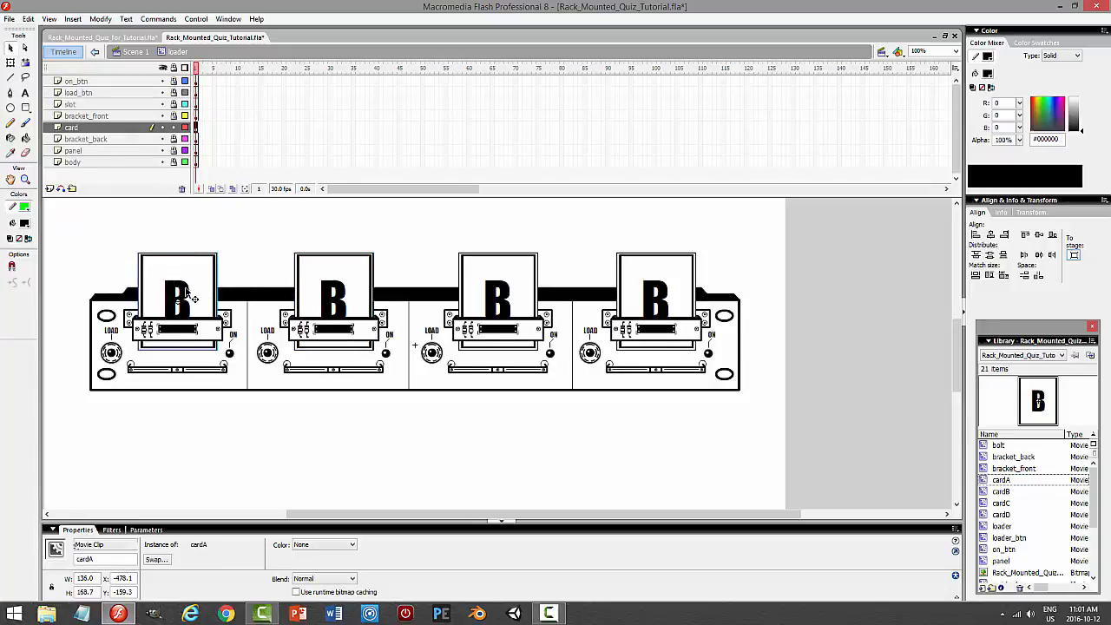
double_click(184, 291)
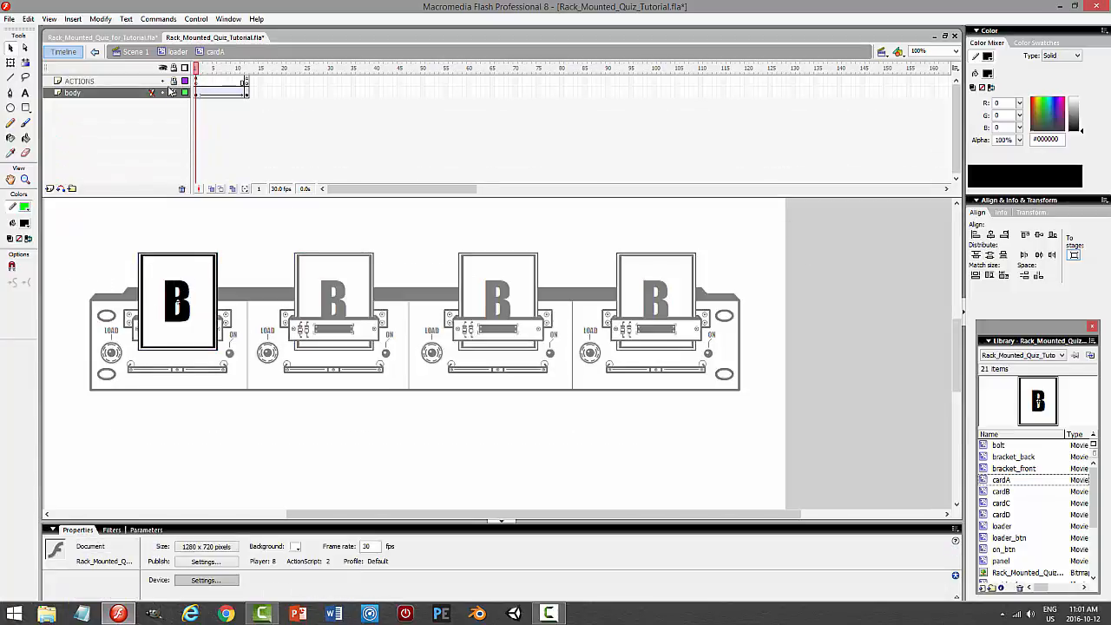
left_click(172, 92)
left_click(182, 274)
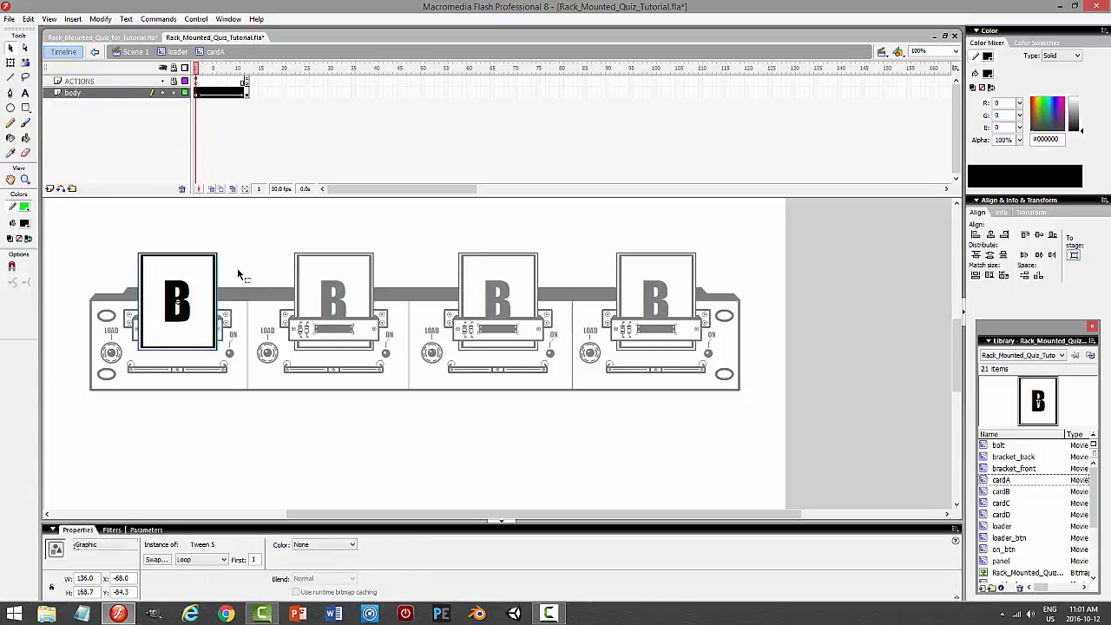
right_click(179, 304)
left_click(217, 507)
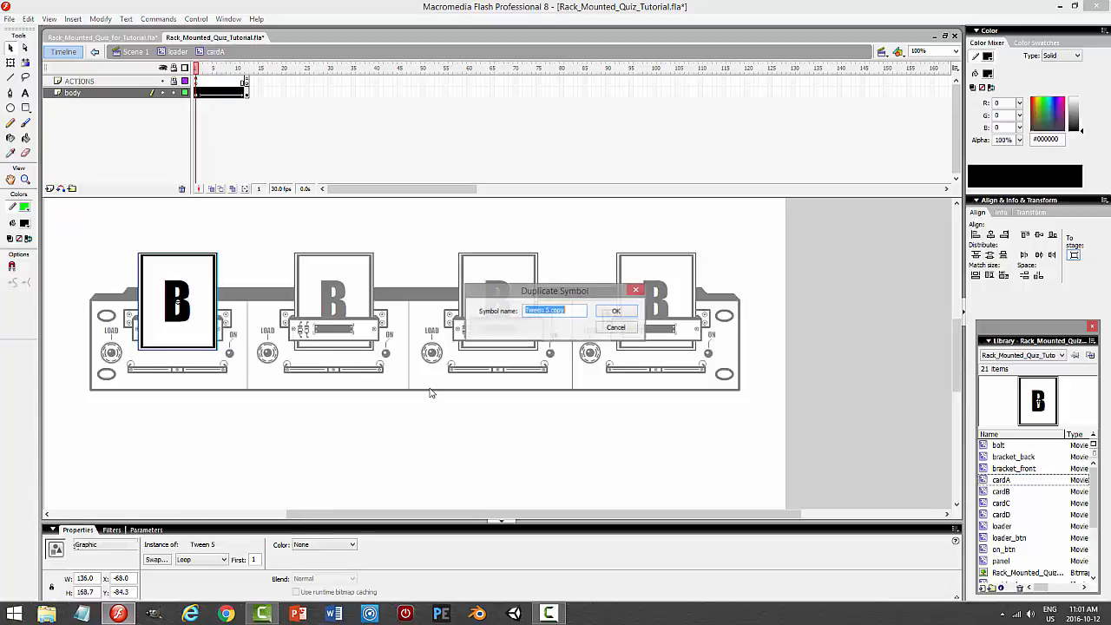
type("cardA_front")
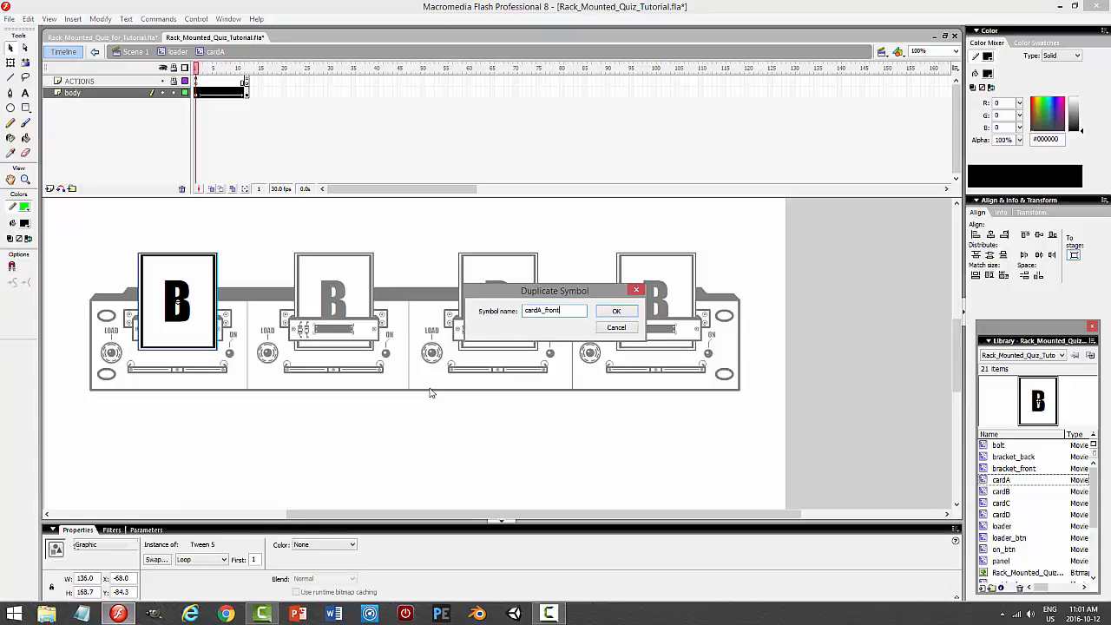
key("Return")
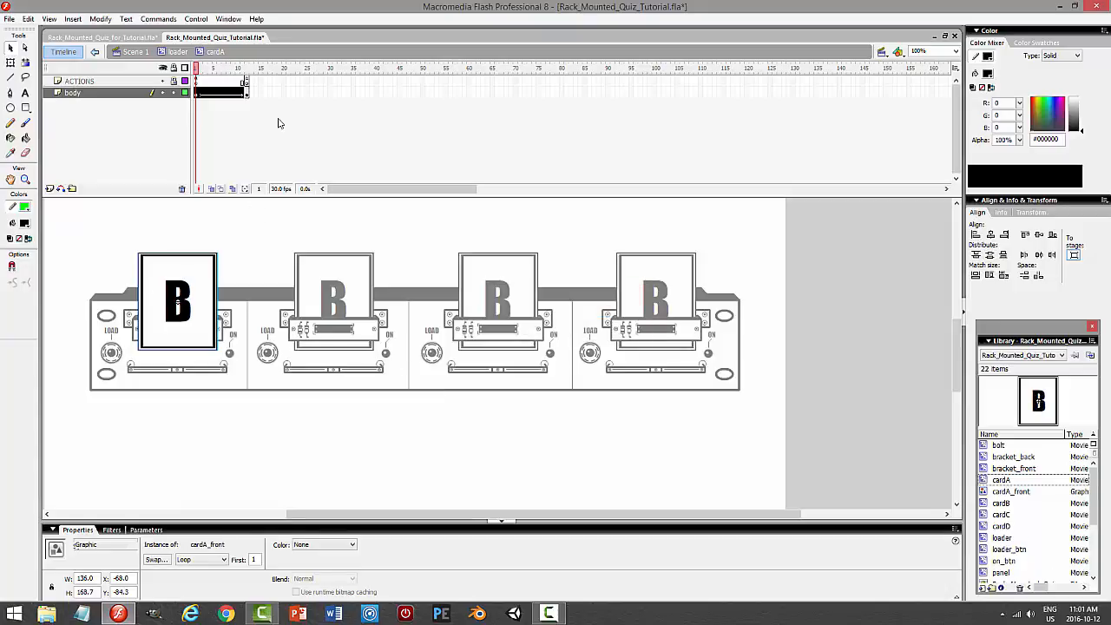
Swap the card graphic in frame 12 of cardA's body layer for cardA_front
left_click(247, 92)
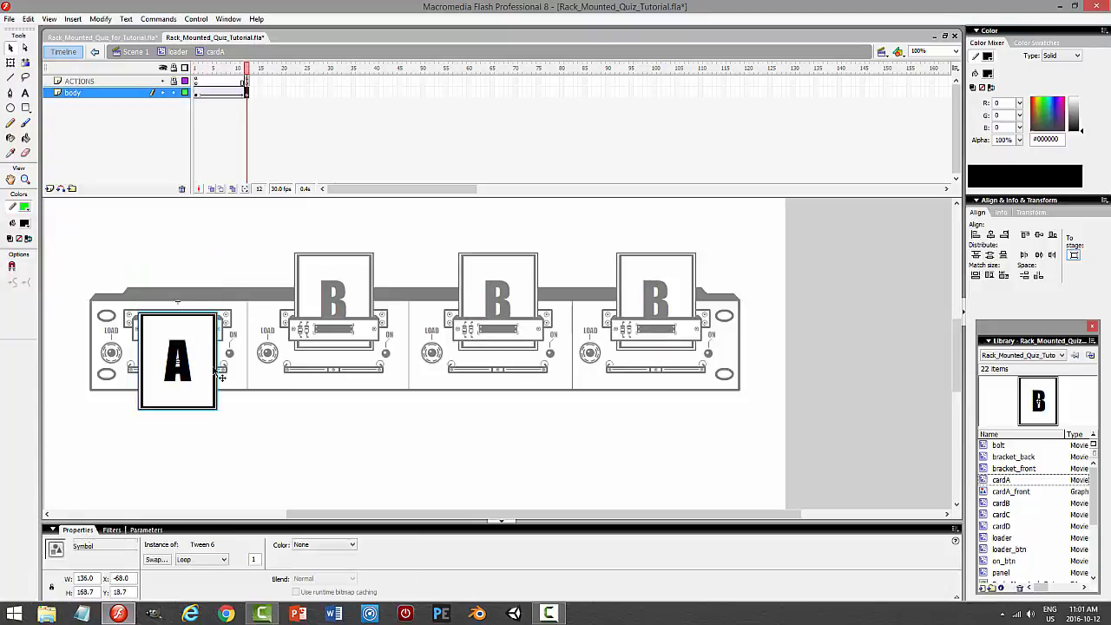
left_click(156, 559)
scroll(494, 315, "up", 1)
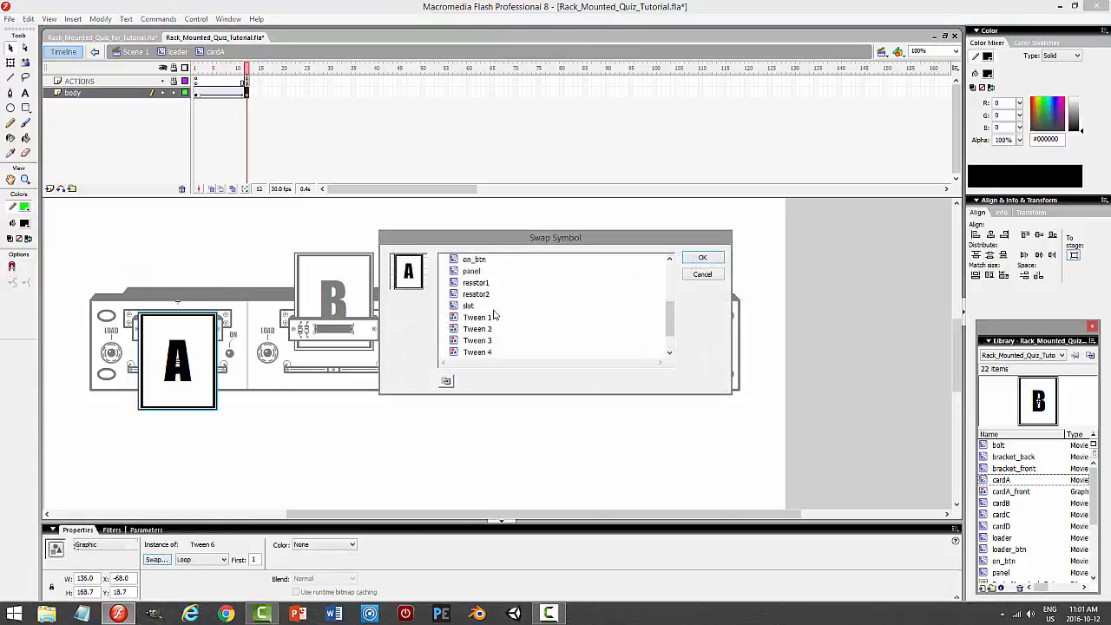
scroll(494, 315, "up", 4)
left_click(495, 305)
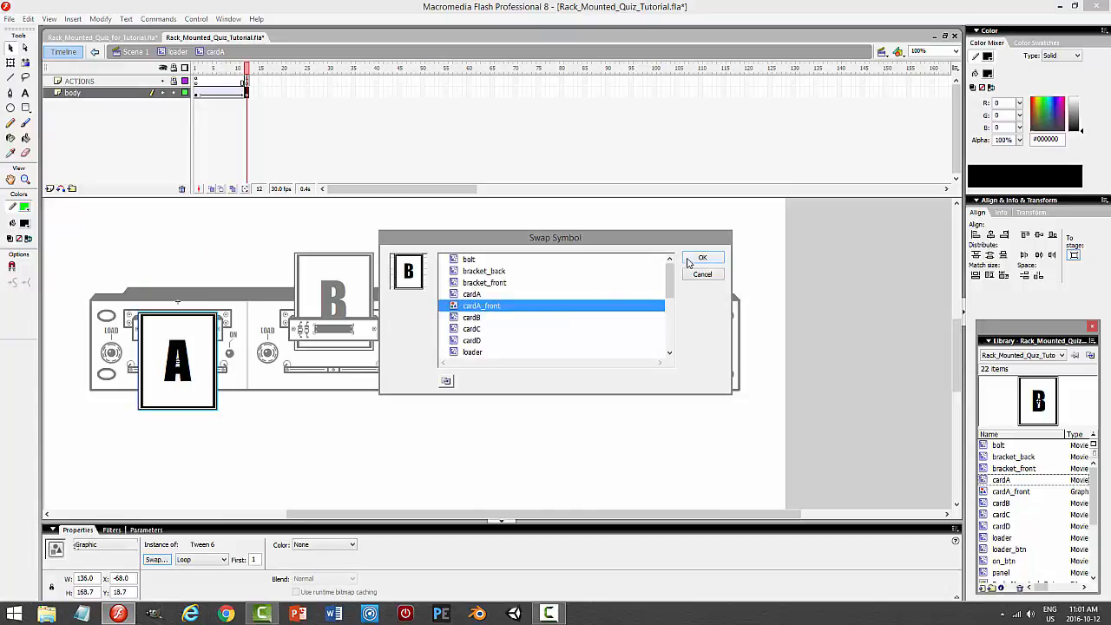
left_click(694, 259)
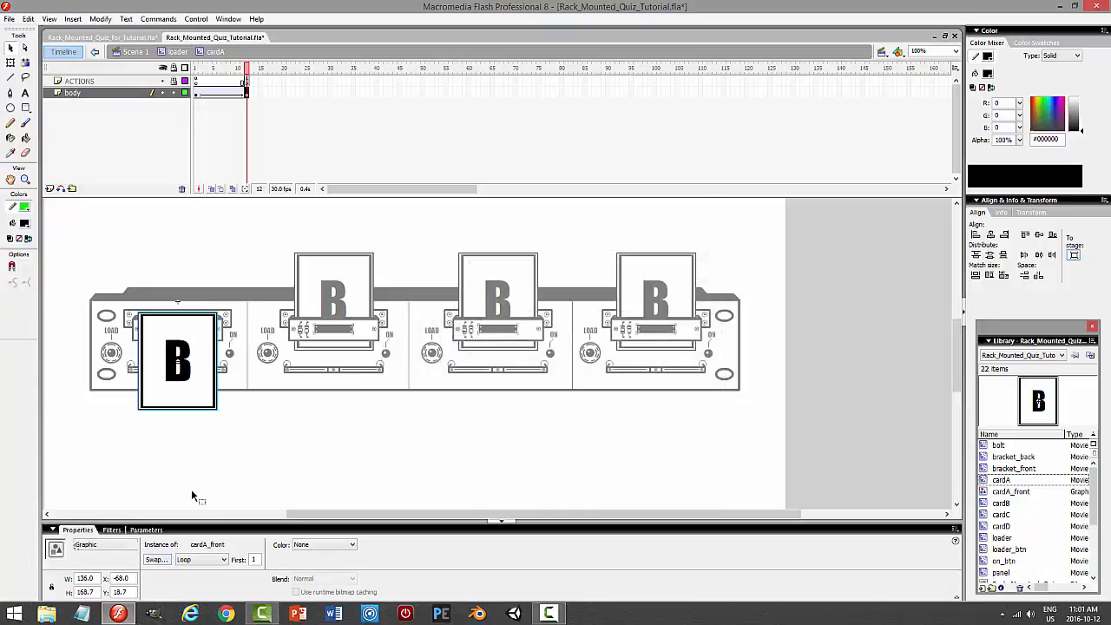
Open the cardA_front graphic for editing and change its letter to a capital A
double_click(192, 369)
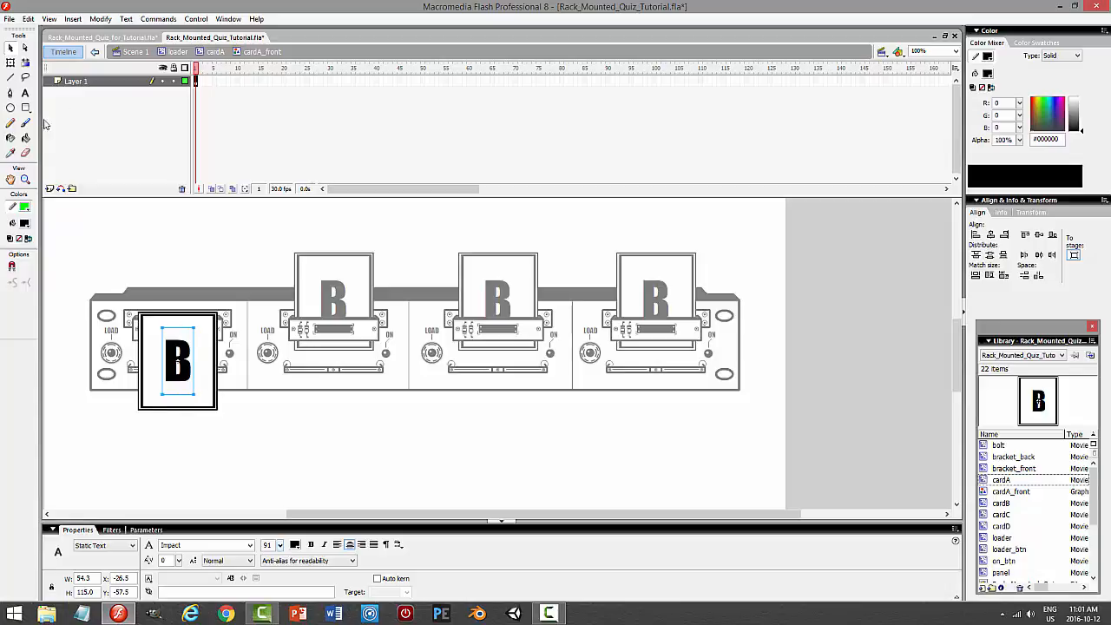
left_click(26, 95)
double_click(173, 356)
type("a")
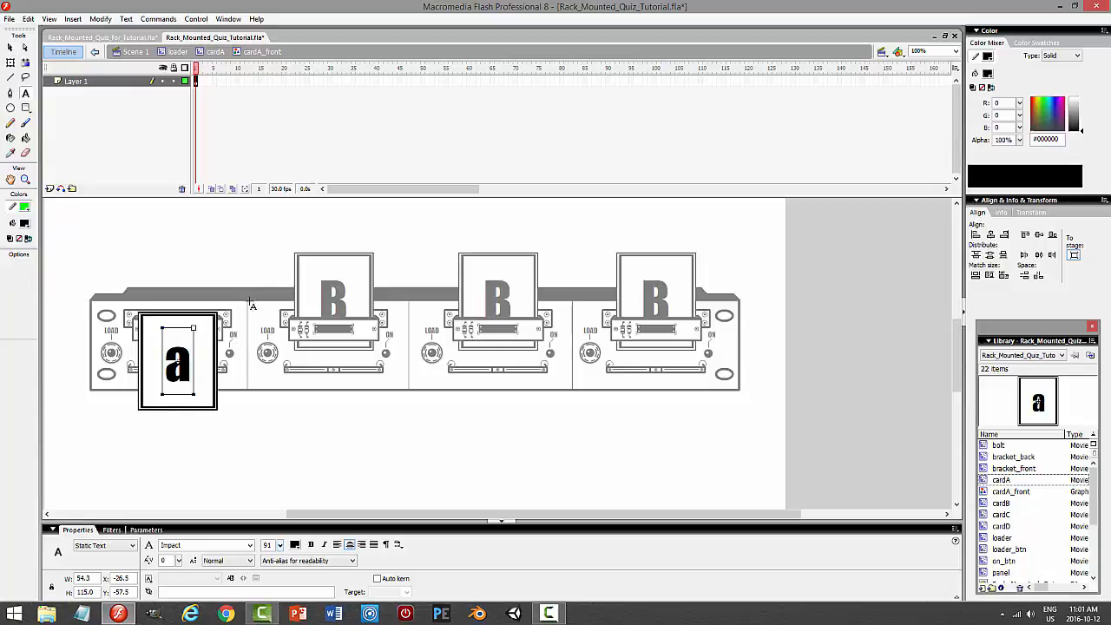
double_click(186, 365)
type("A")
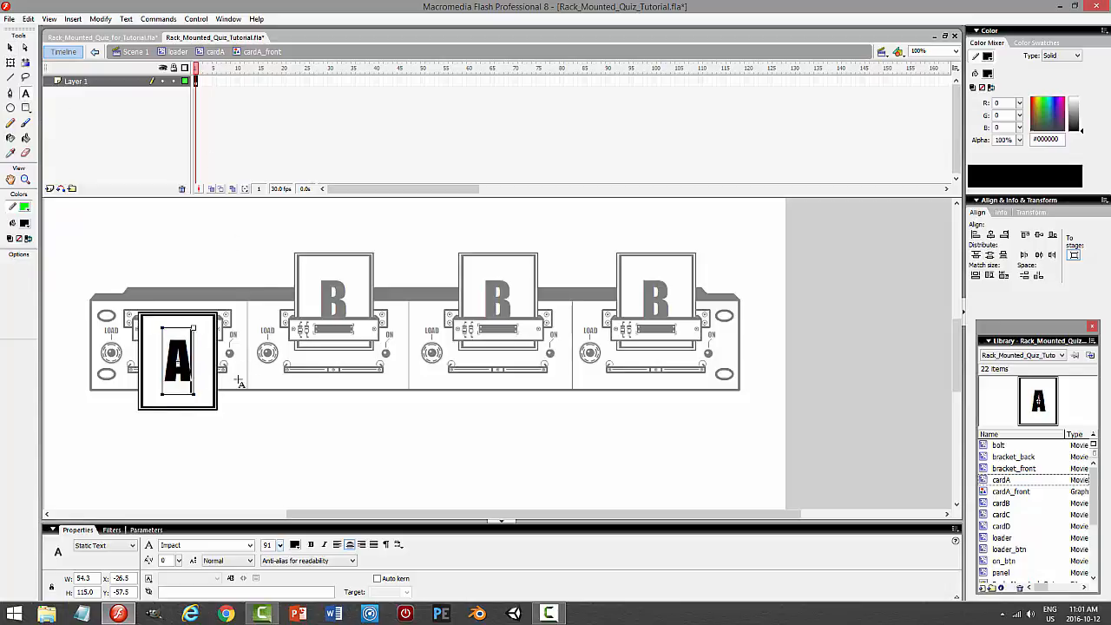
Leave the cardA_front graphic, select the first frame of cardA's body layer, and return to the loader symbol
left_click(216, 51)
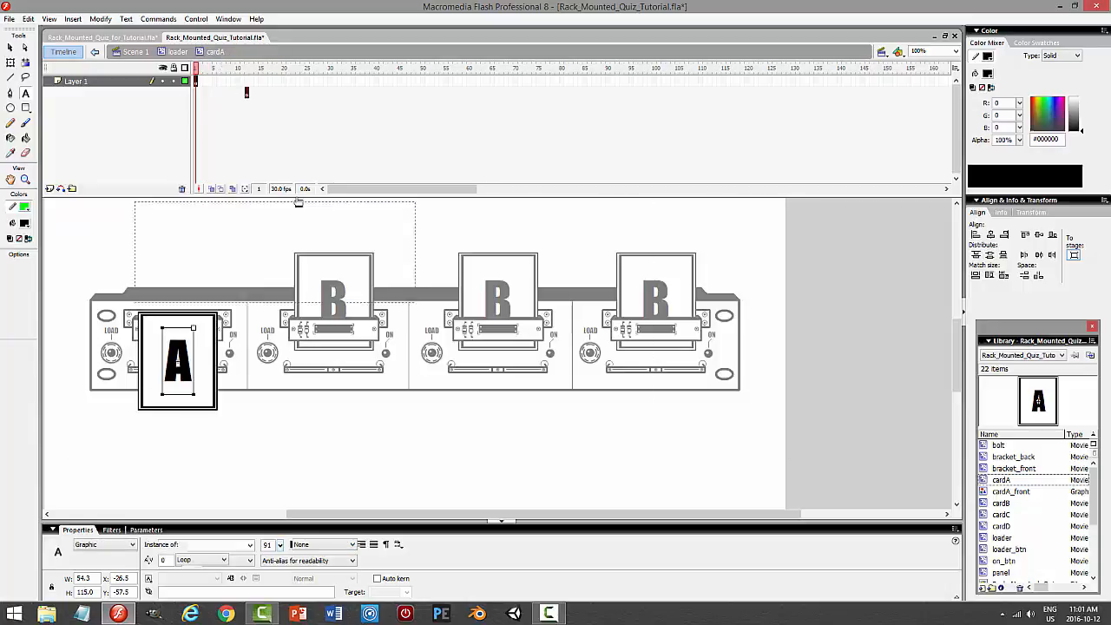
left_click(197, 93)
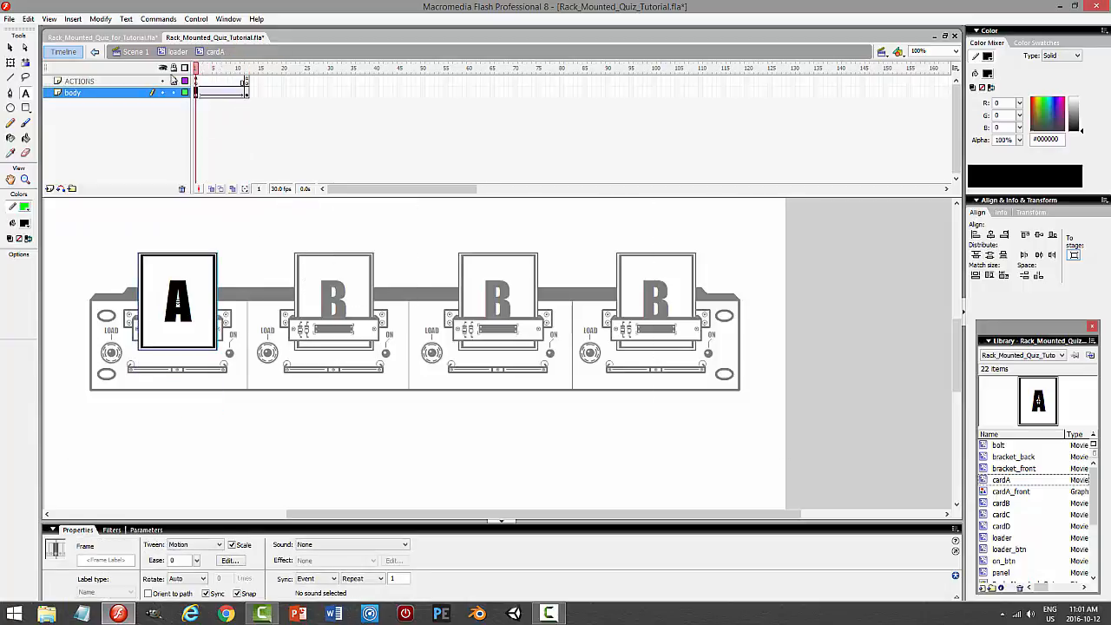
left_click(177, 51)
key("v")
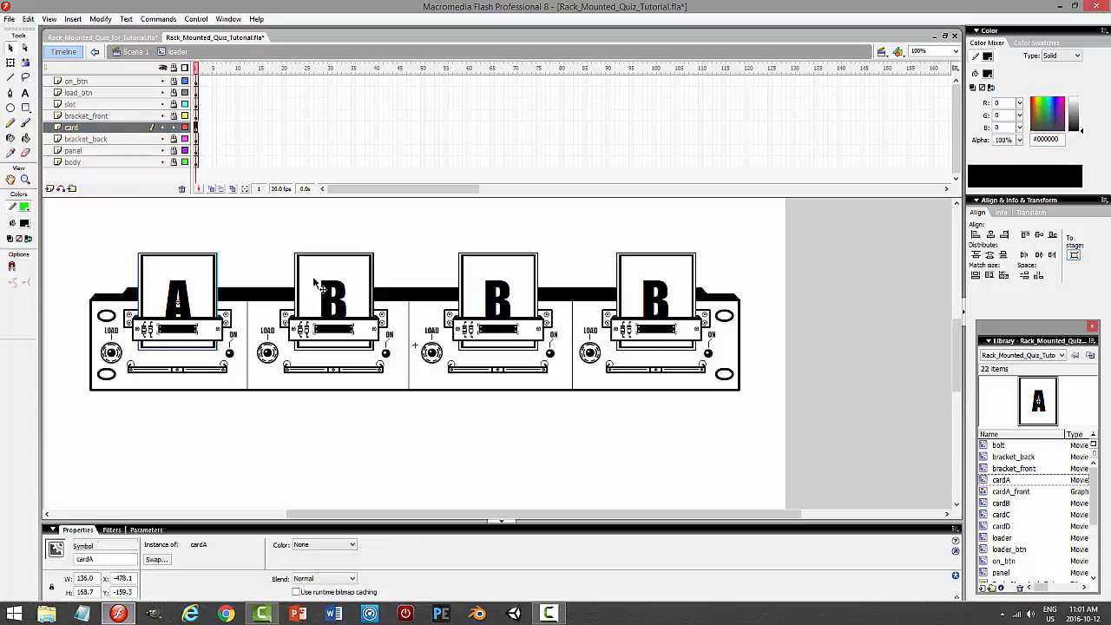
In the second bay's cardB, duplicate the first-frame card graphic as cardB_front and set that instance's behavior to Movie Clip
double_click(334, 302)
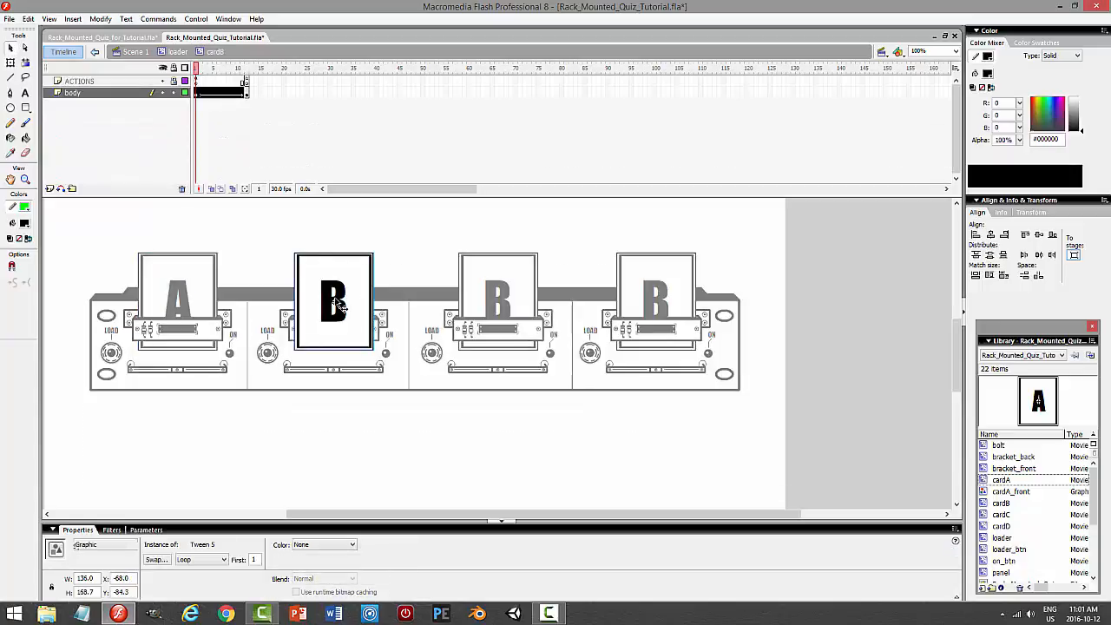
right_click(334, 303)
left_click(373, 508)
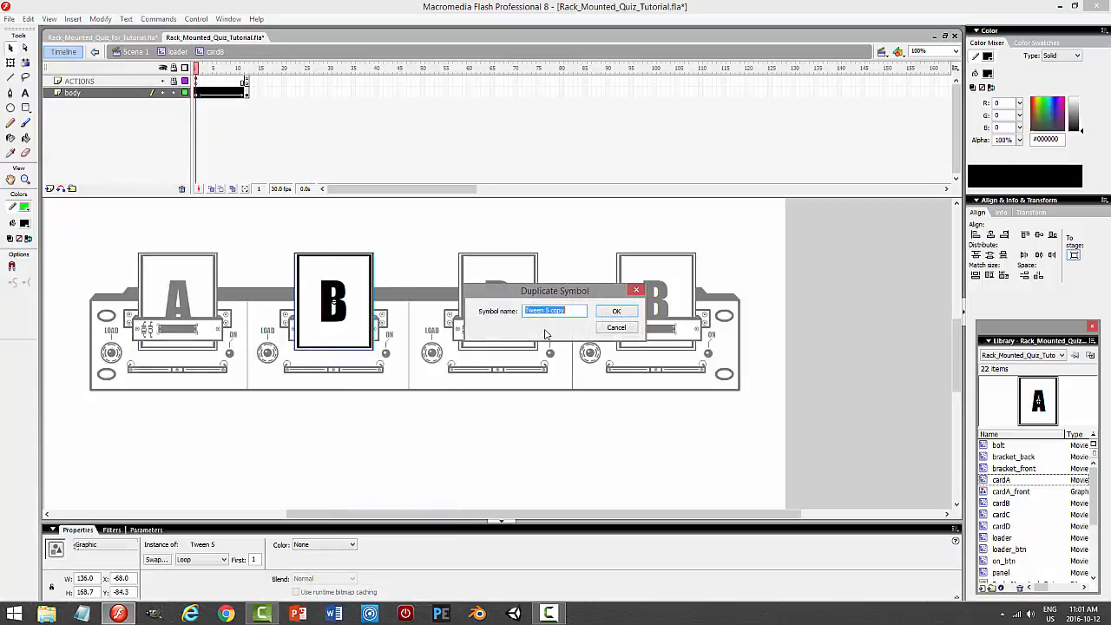
type("CA")
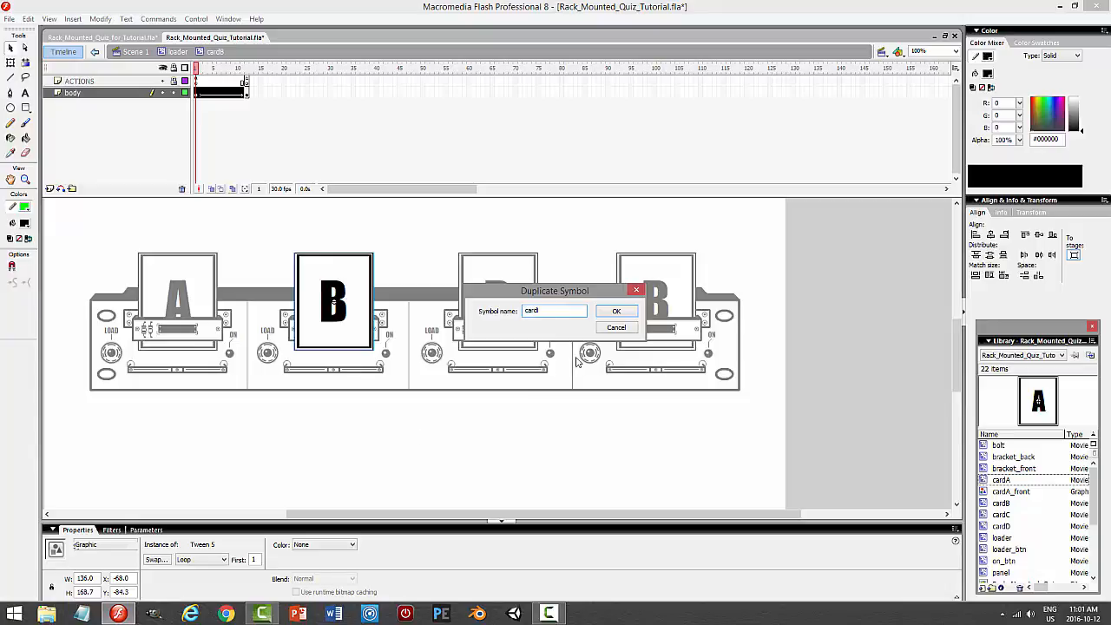
key("Return")
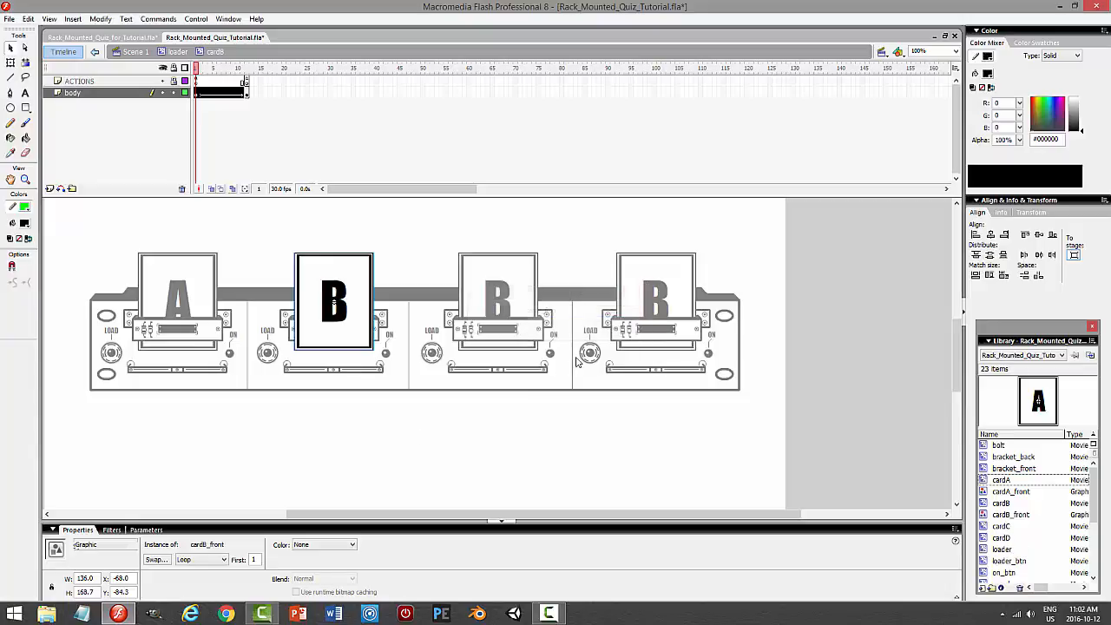
left_click(104, 544)
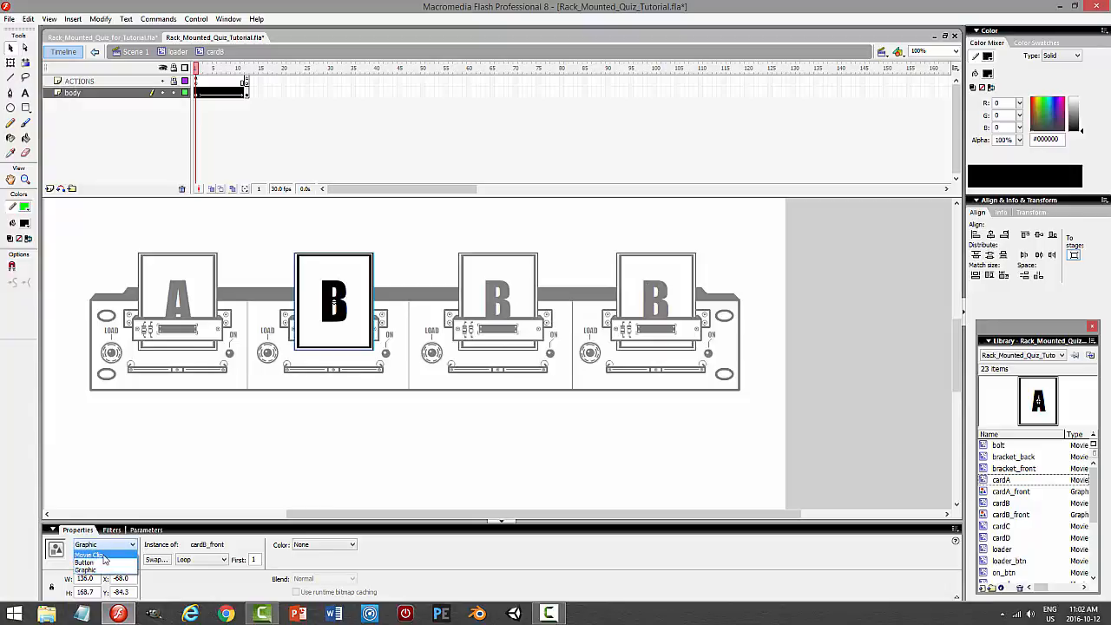
left_click(96, 556)
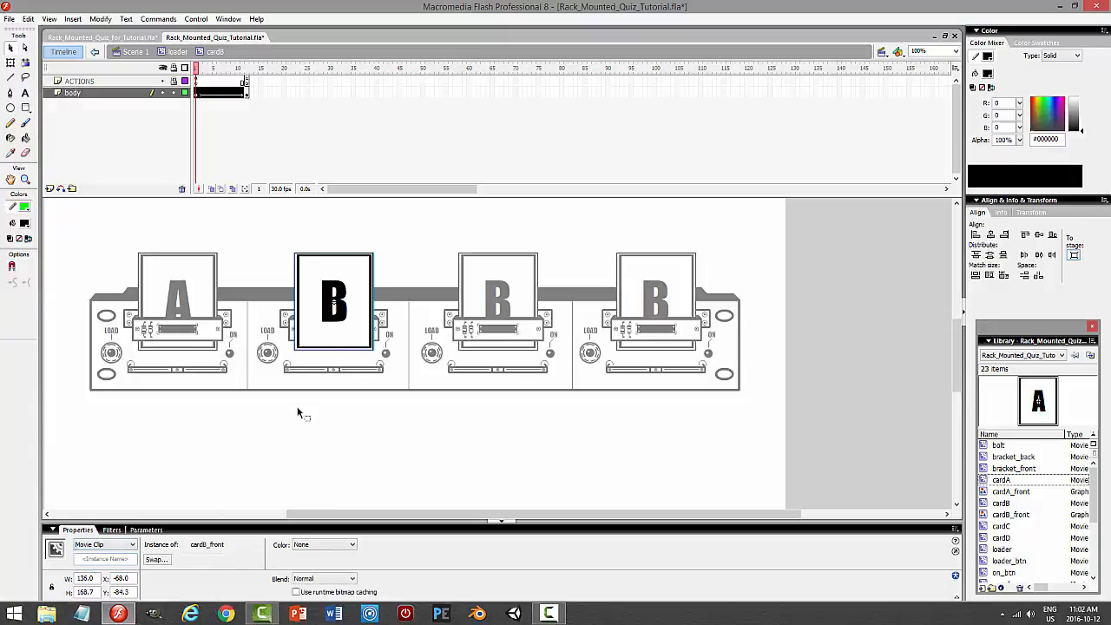
Swap the card graphic in frame 12 of cardB's body layer for cardB_front and set its behavior to Movie Clip
left_click(246, 92)
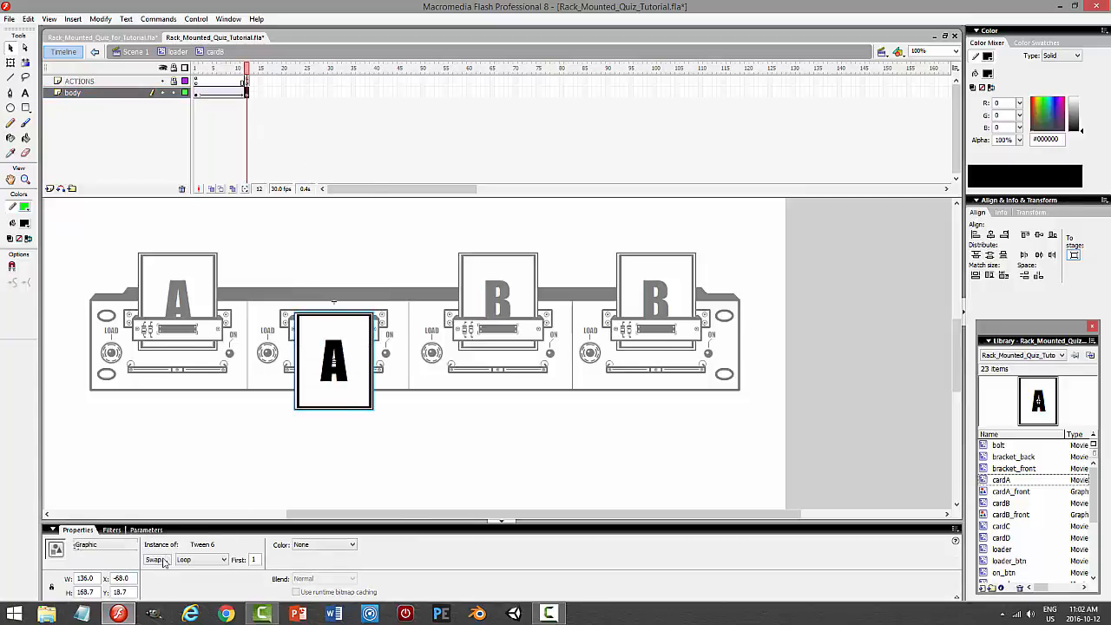
left_click(162, 561)
scroll(490, 327, "up", 7)
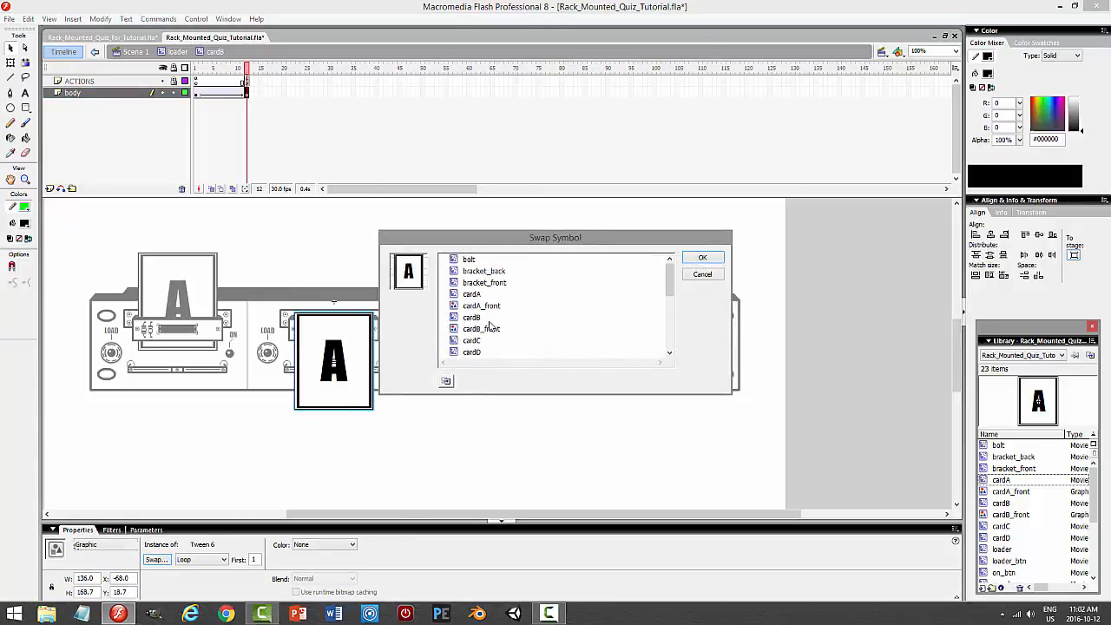
left_click(483, 330)
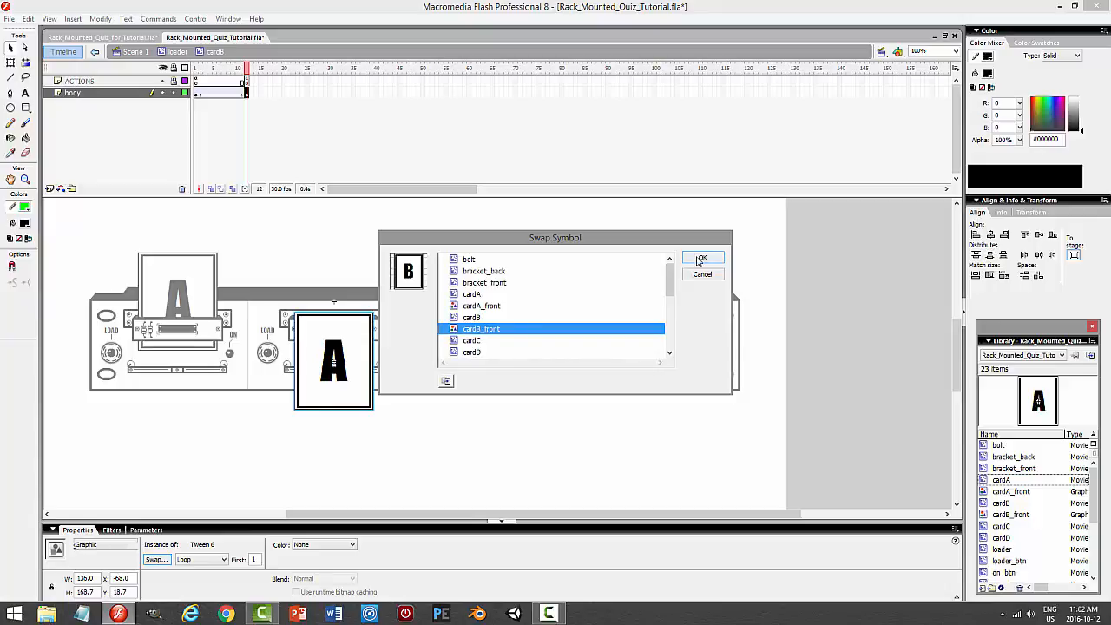
left_click(702, 258)
left_click(96, 545)
left_click(91, 546)
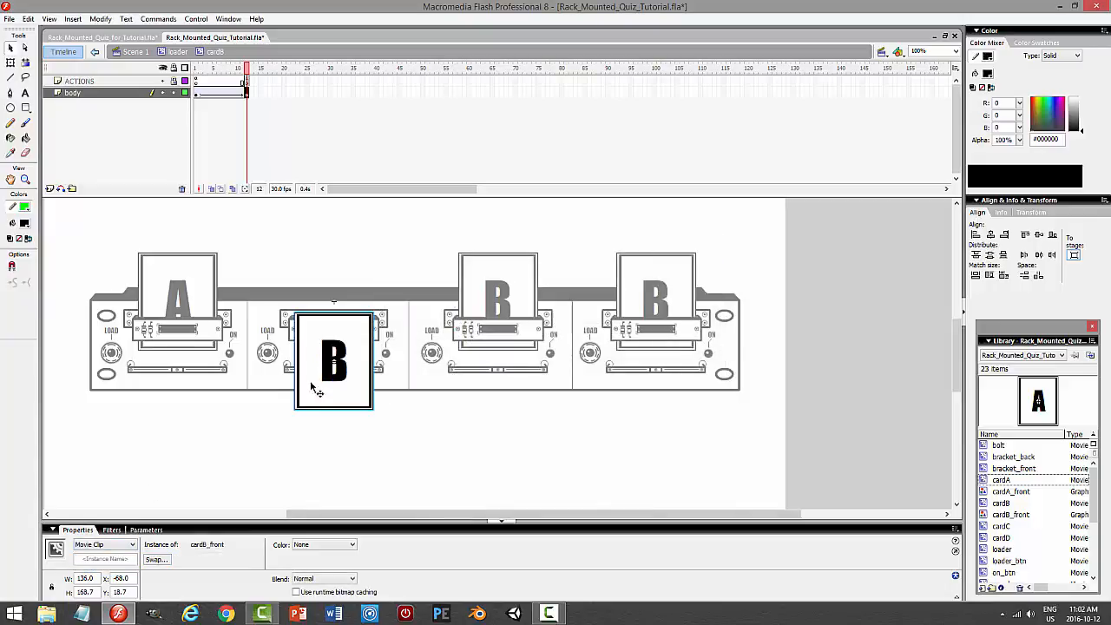
Return to the loader symbol and open cardA in the first bay for editing
left_click(179, 52)
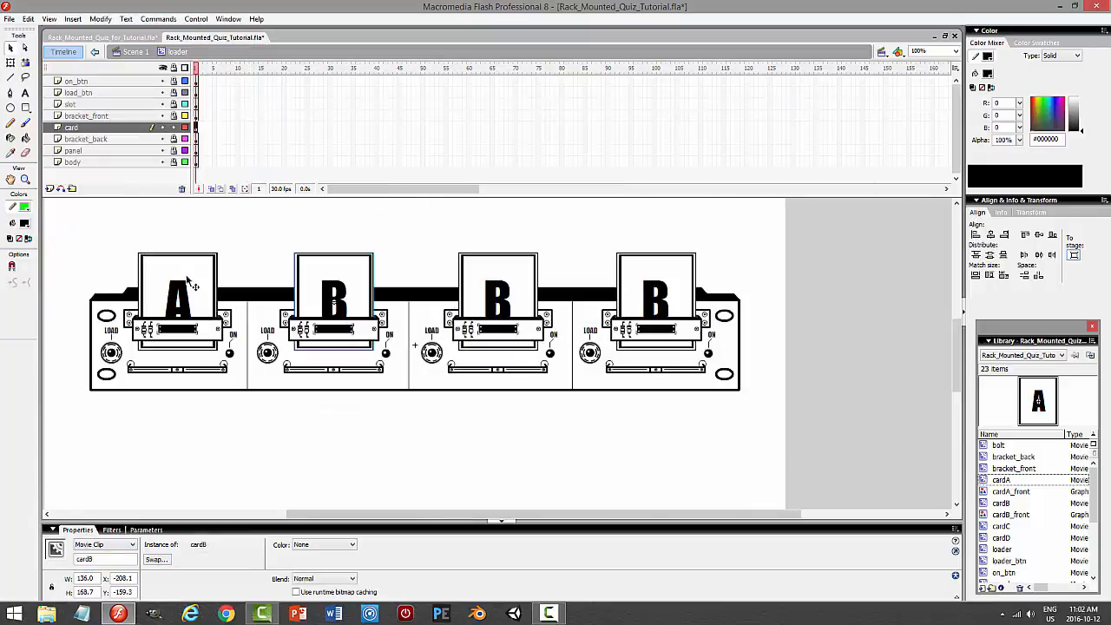
left_click(189, 279)
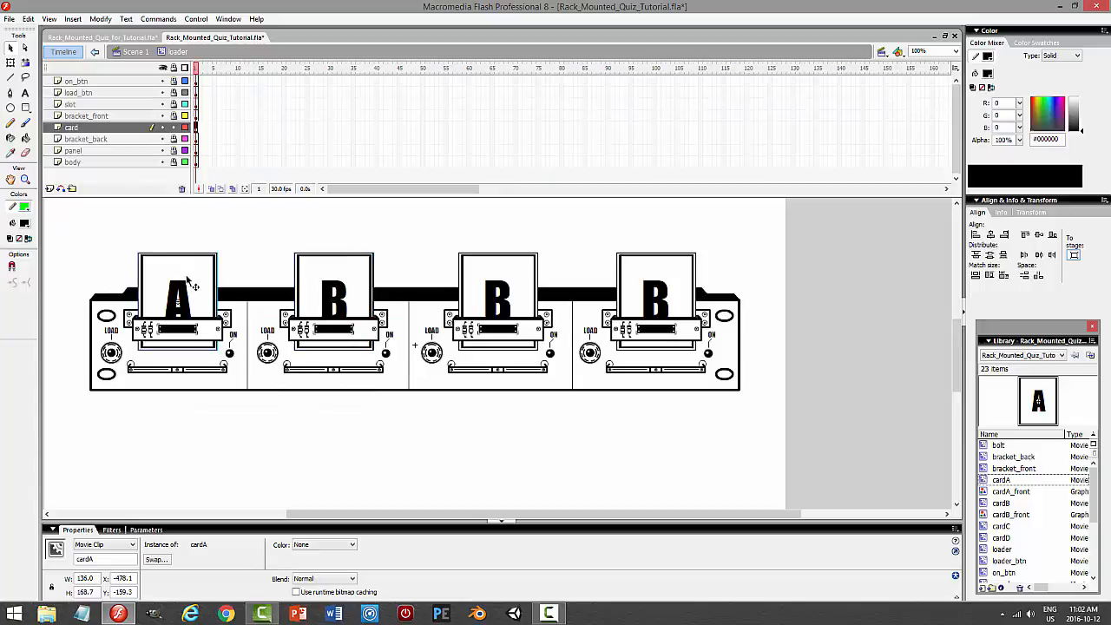
double_click(191, 282)
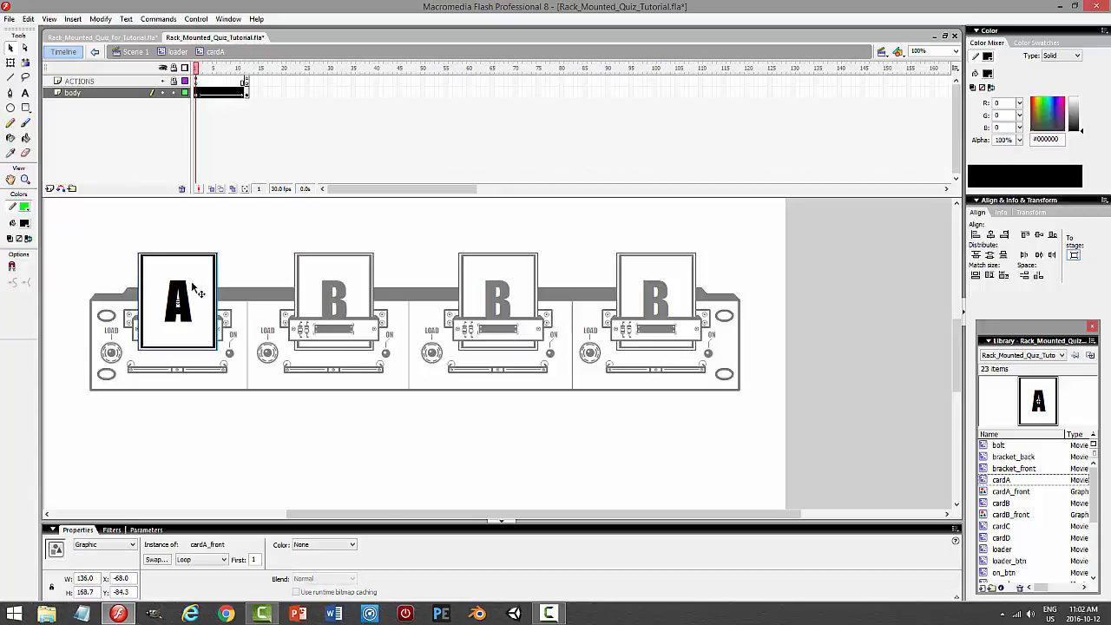
Set the cardA_front instances in the first and last keyframes of cardA's body layer to Movie Clip, and return to the loader symbol
left_click(104, 544)
left_click(97, 553)
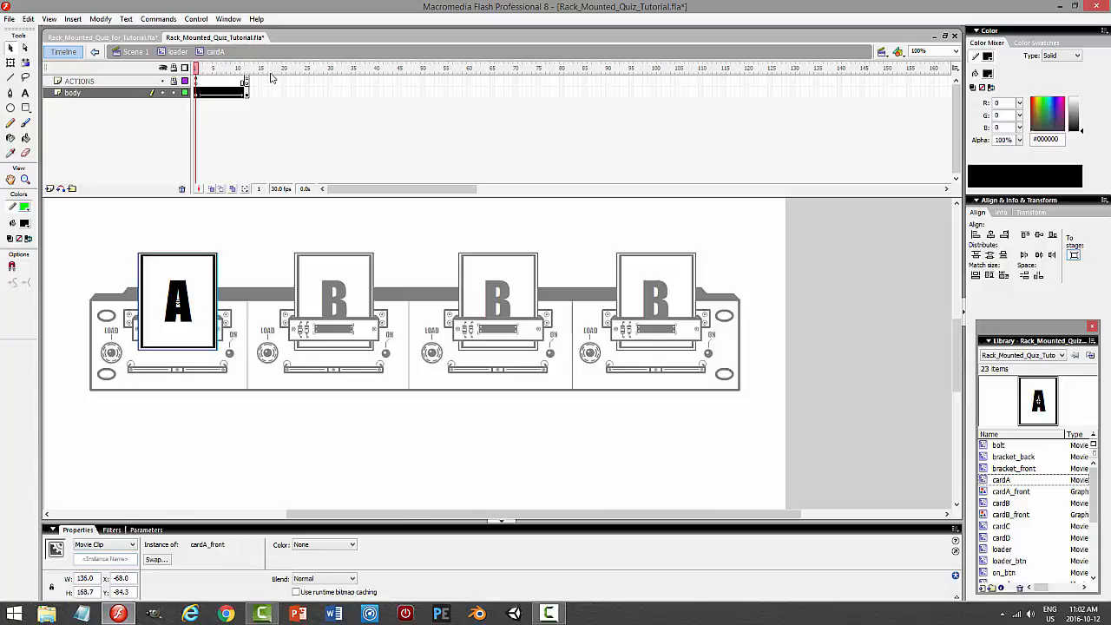
left_click(247, 93)
left_click(189, 374)
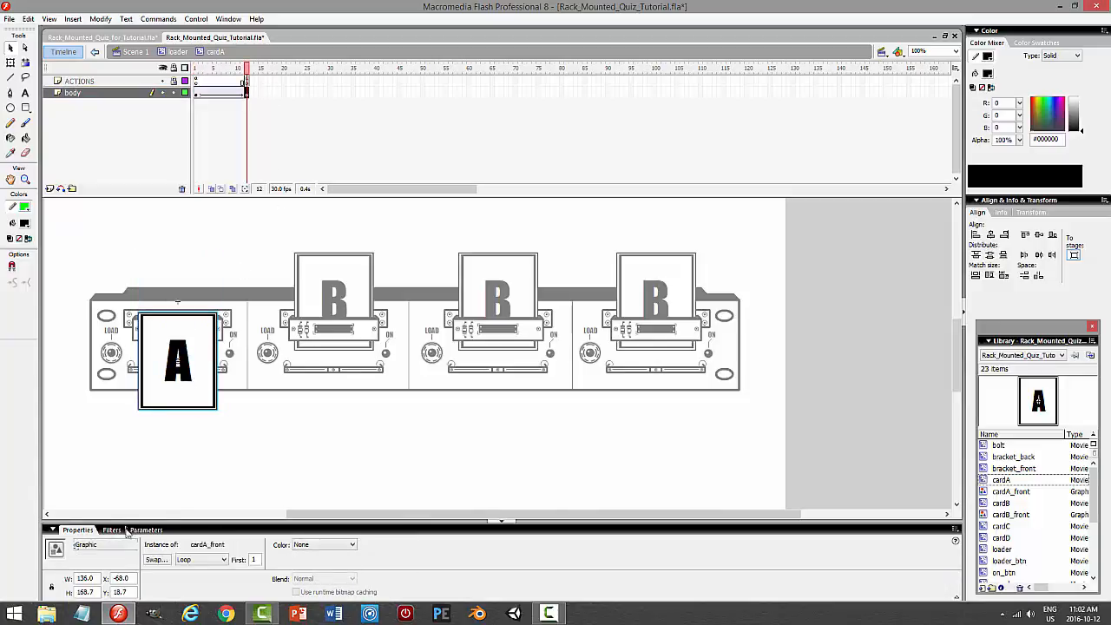
left_click(106, 544)
left_click(110, 549)
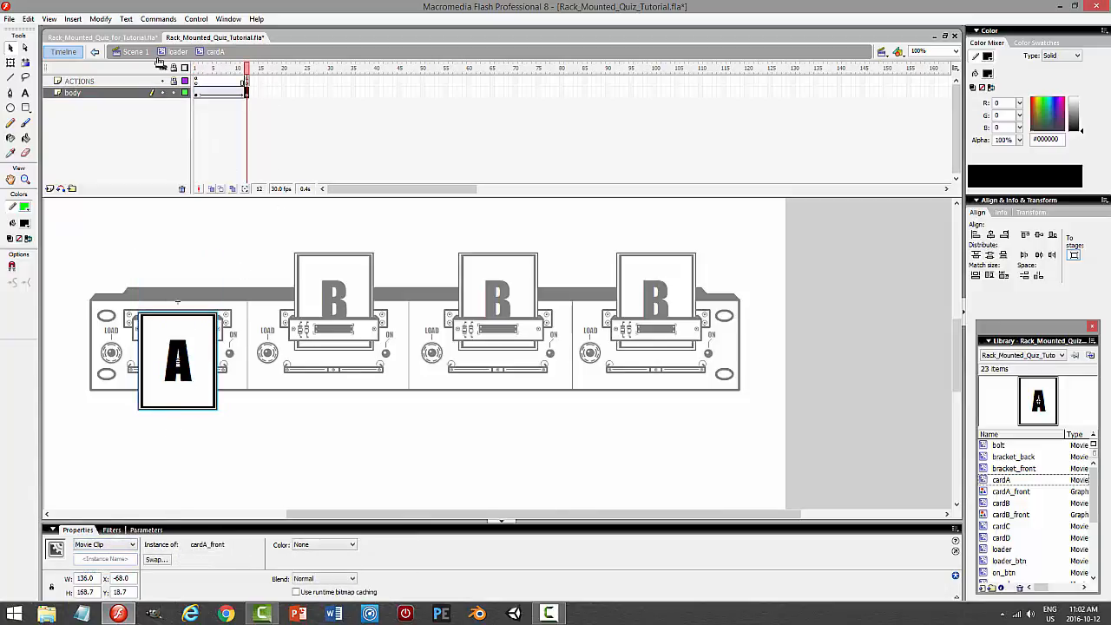
double_click(439, 243)
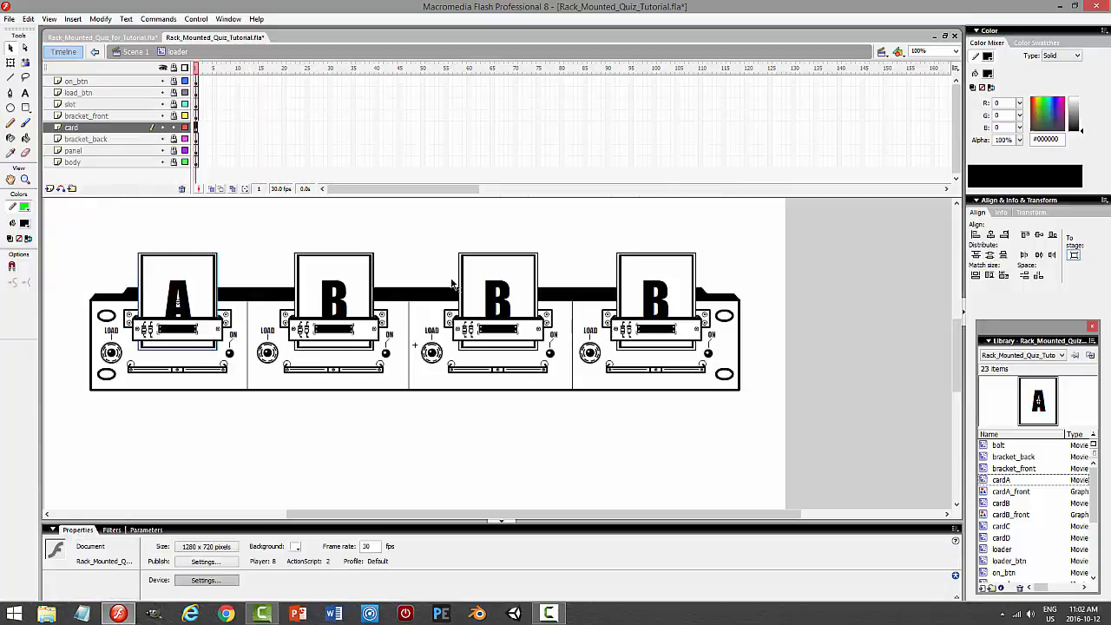
Open the cardC symbol, unlock its body layer and set the card instance in the first frame to Movie Clip
left_click(356, 282)
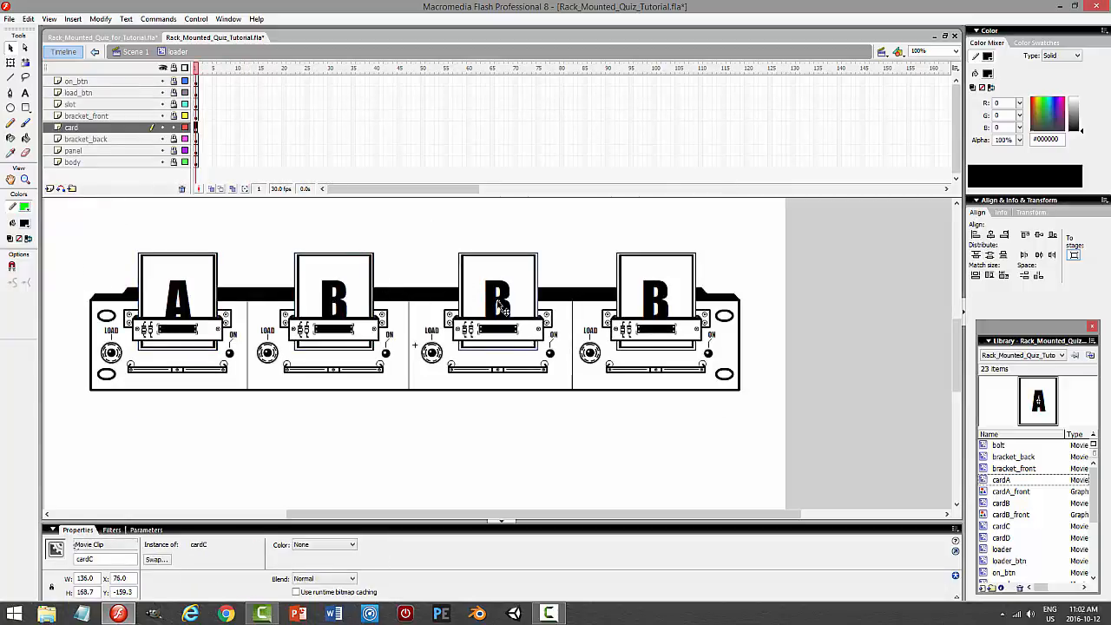
double_click(499, 303)
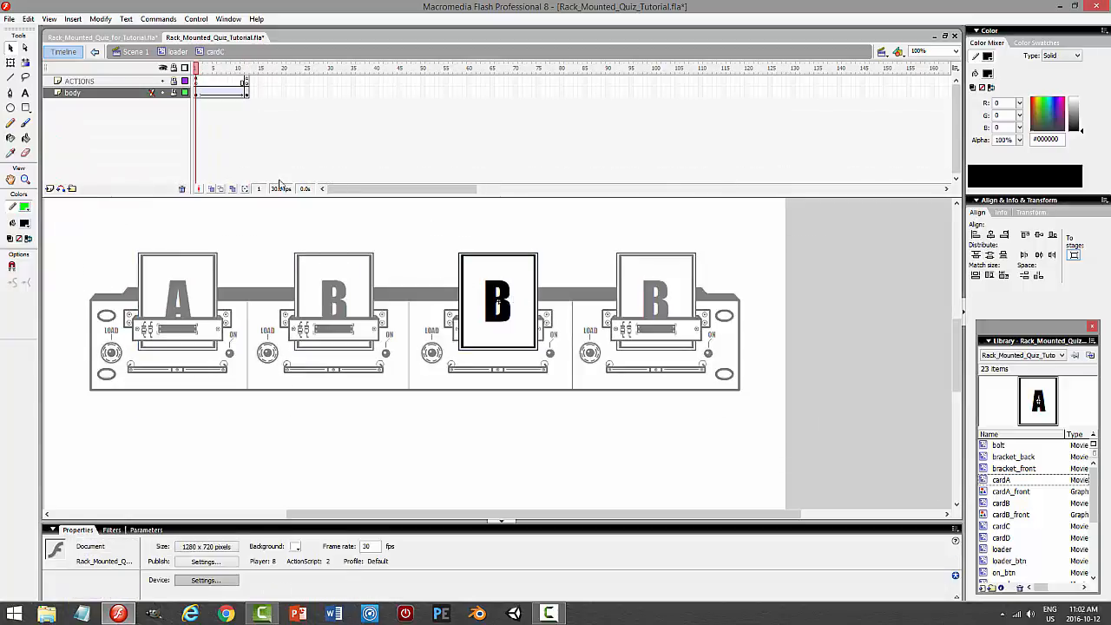
left_click(173, 93)
left_click(493, 306)
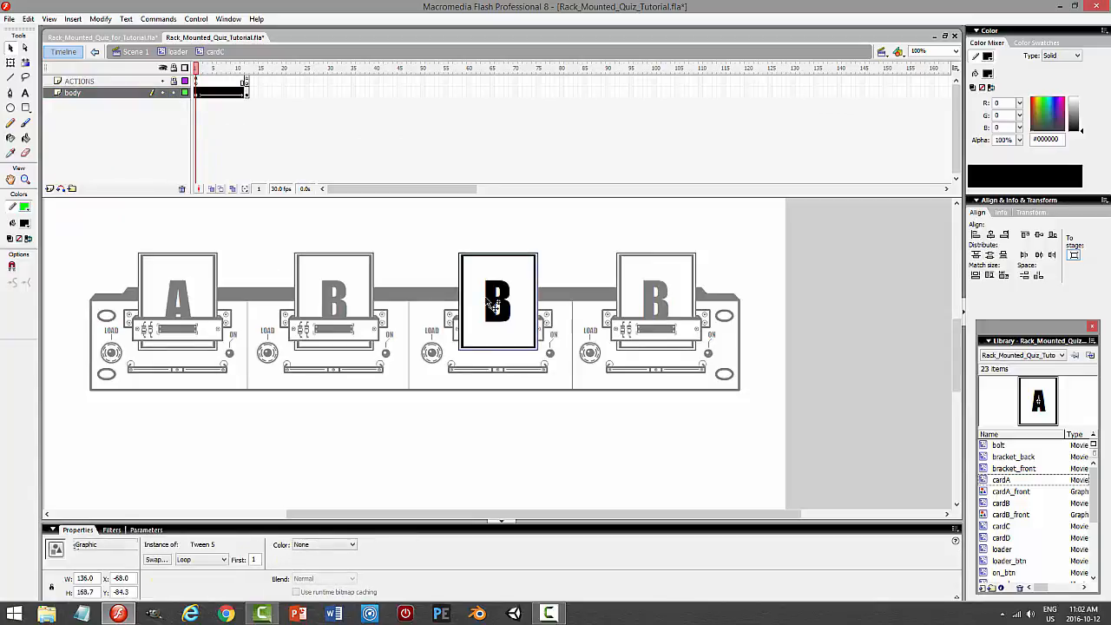
right_click(486, 298)
left_click(426, 310)
left_click(509, 288)
left_click(97, 546)
left_click(102, 557)
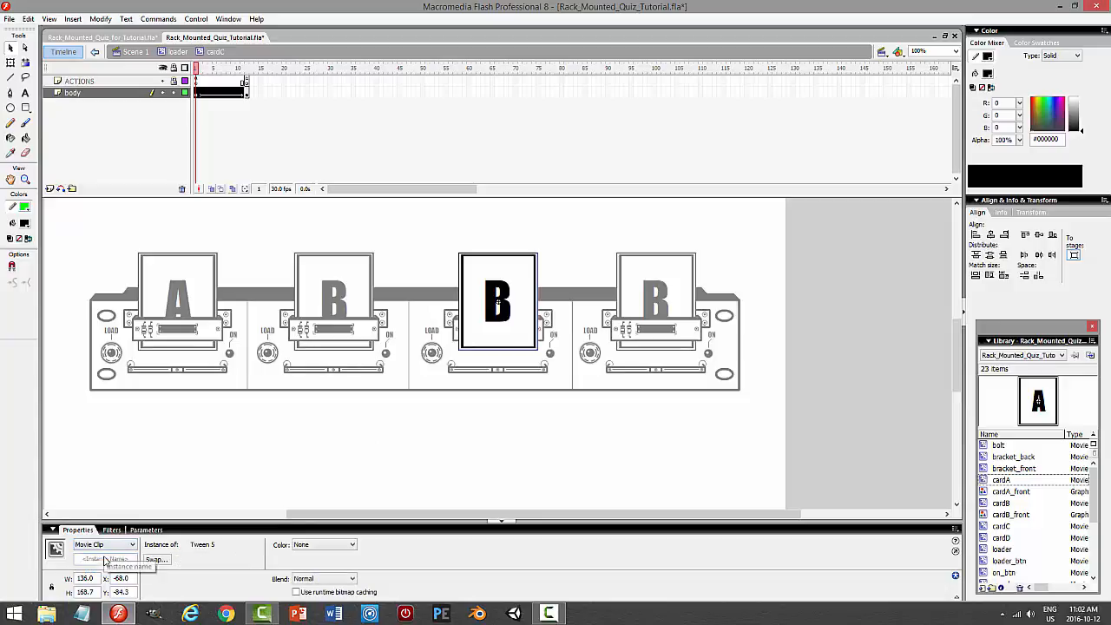
Duplicate the symbol of the selected card in cardC under the name cardC_front
right_click(505, 312)
left_click(542, 518)
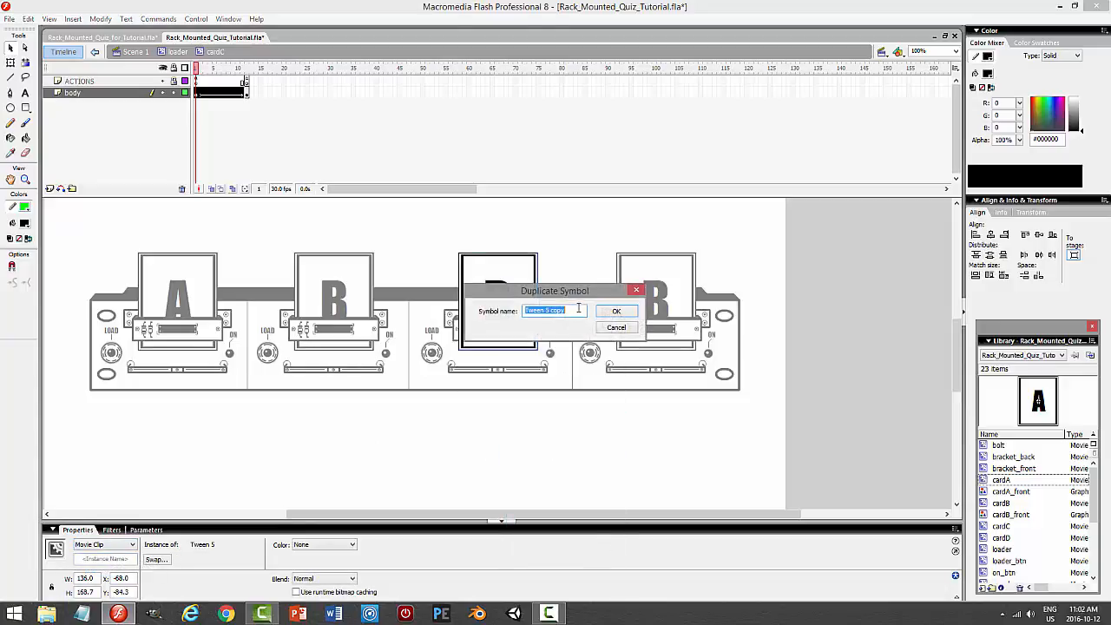
left_click_drag(578, 308, 493, 310)
type("cardC_front")
key("Return")
Change the letter inside cardC_front to C, and return to the cardC symbol
double_click(499, 304)
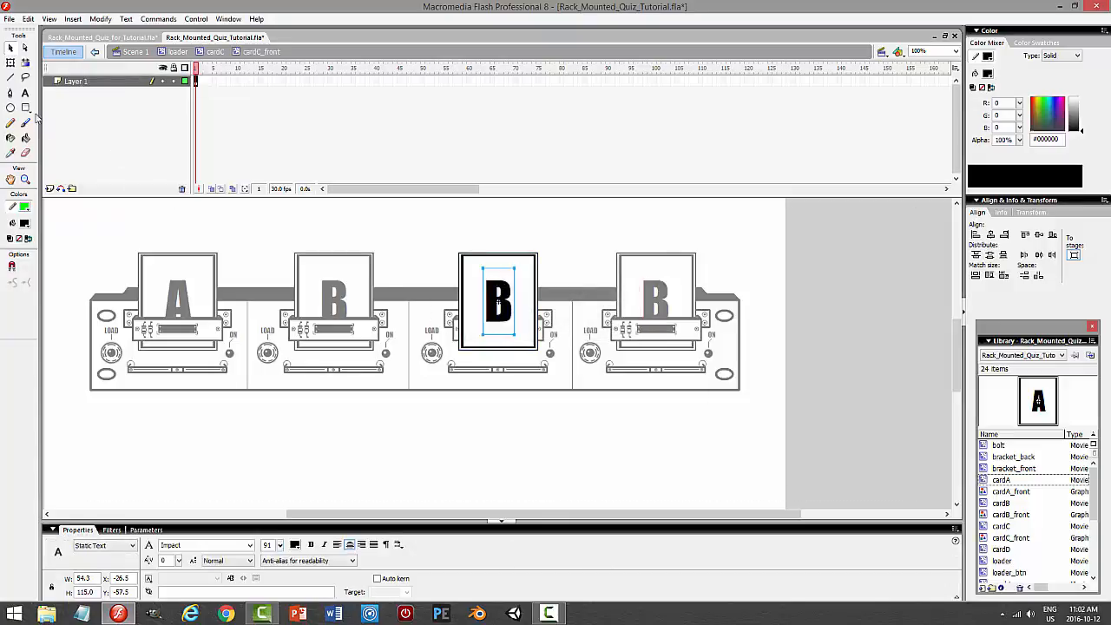
left_click(25, 93)
double_click(499, 300)
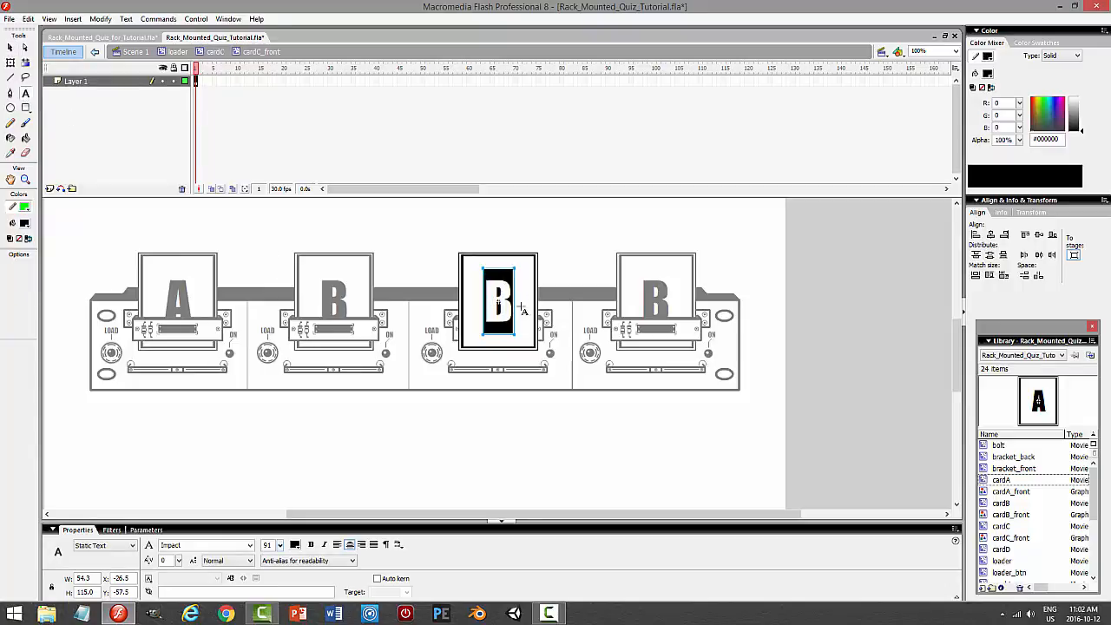
type("C")
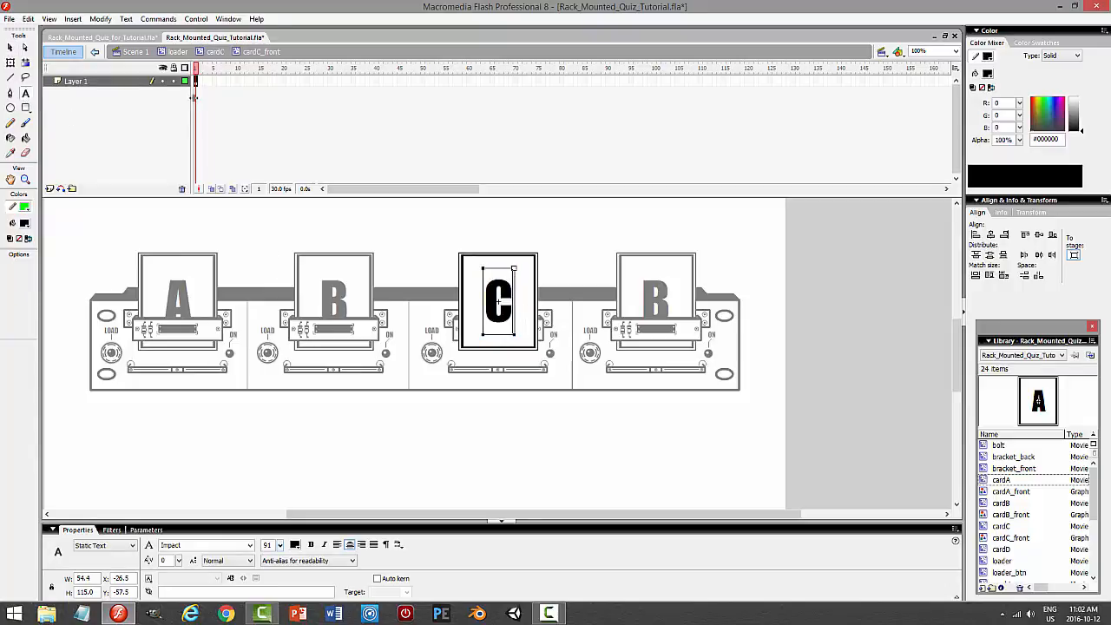
left_click(216, 51)
left_click(11, 48)
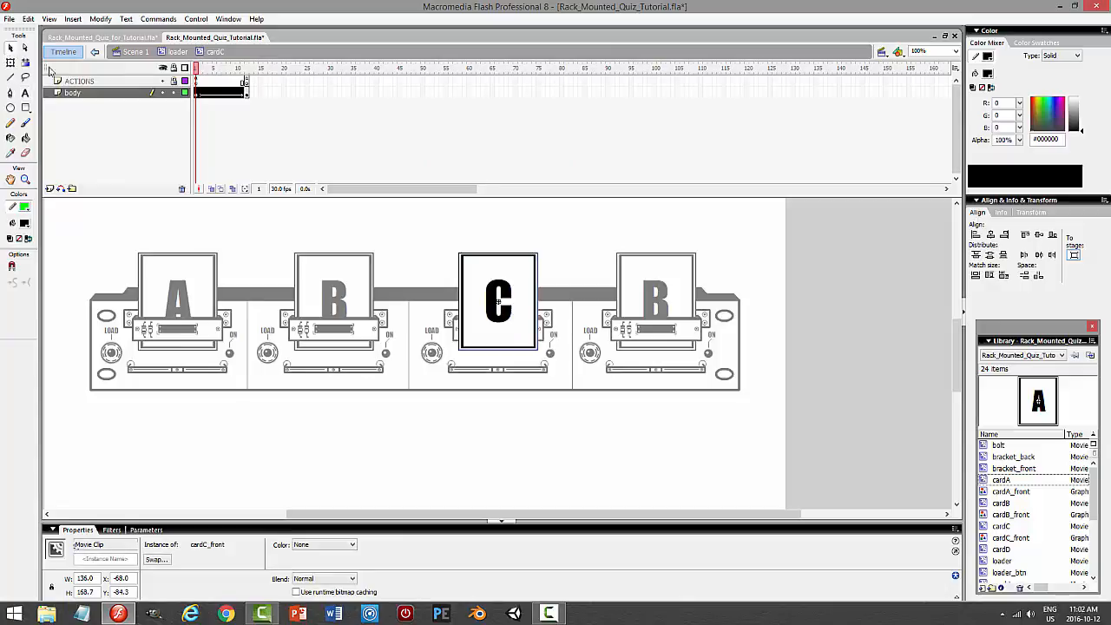
Swap the card instance in frame 12 of cardC's body layer for cardC_front, and return to the loader symbol
left_click(243, 93)
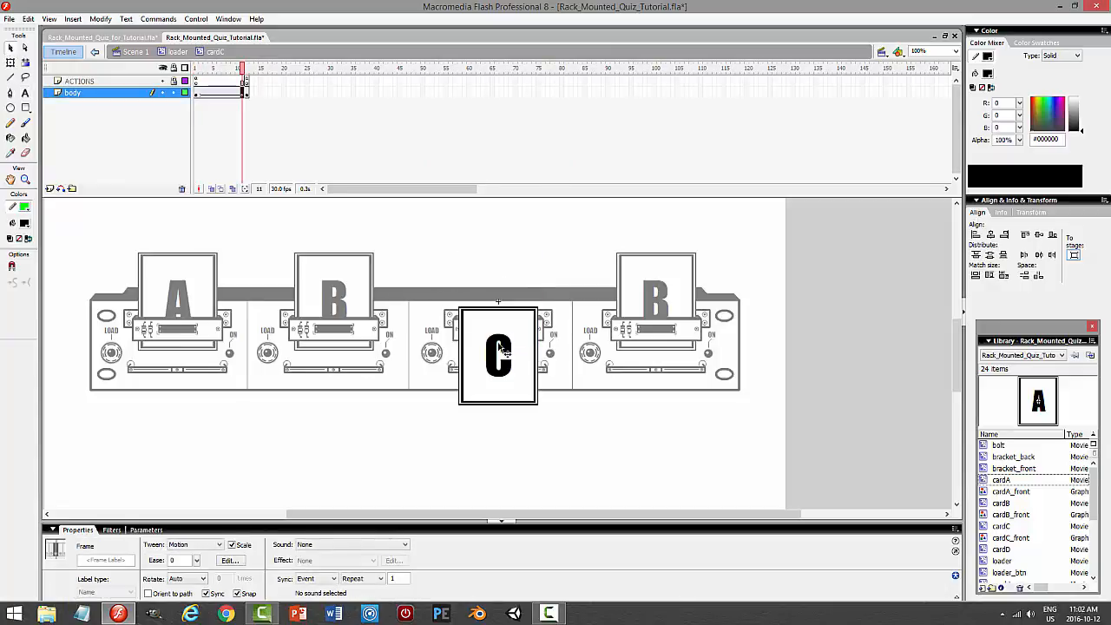
left_click(473, 450)
left_click(247, 93)
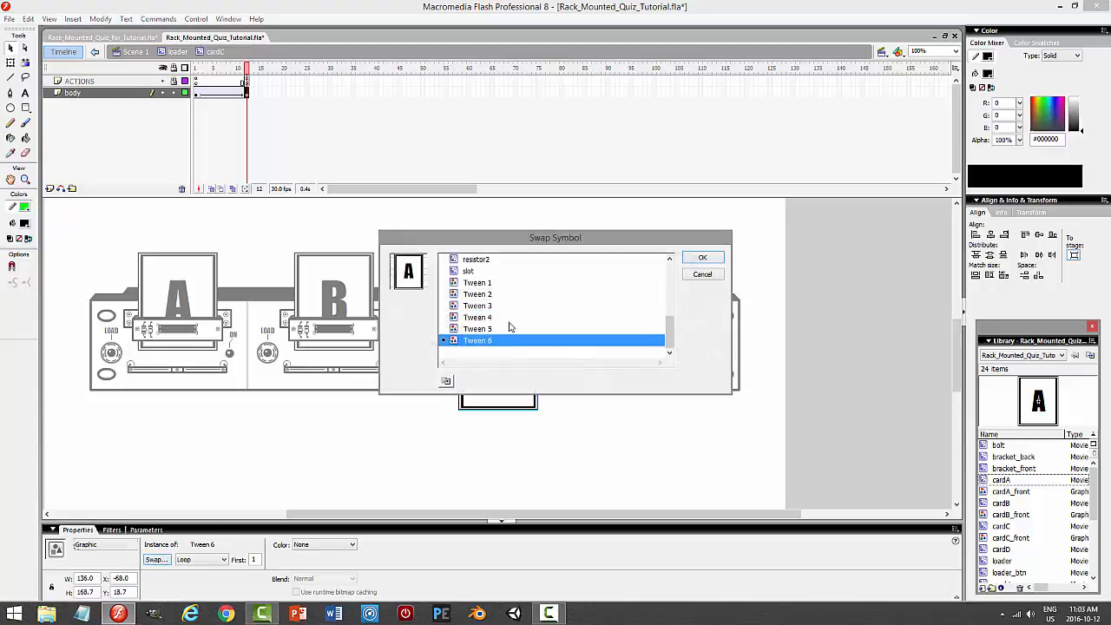
scroll(512, 324, "up", 4)
left_click(487, 320)
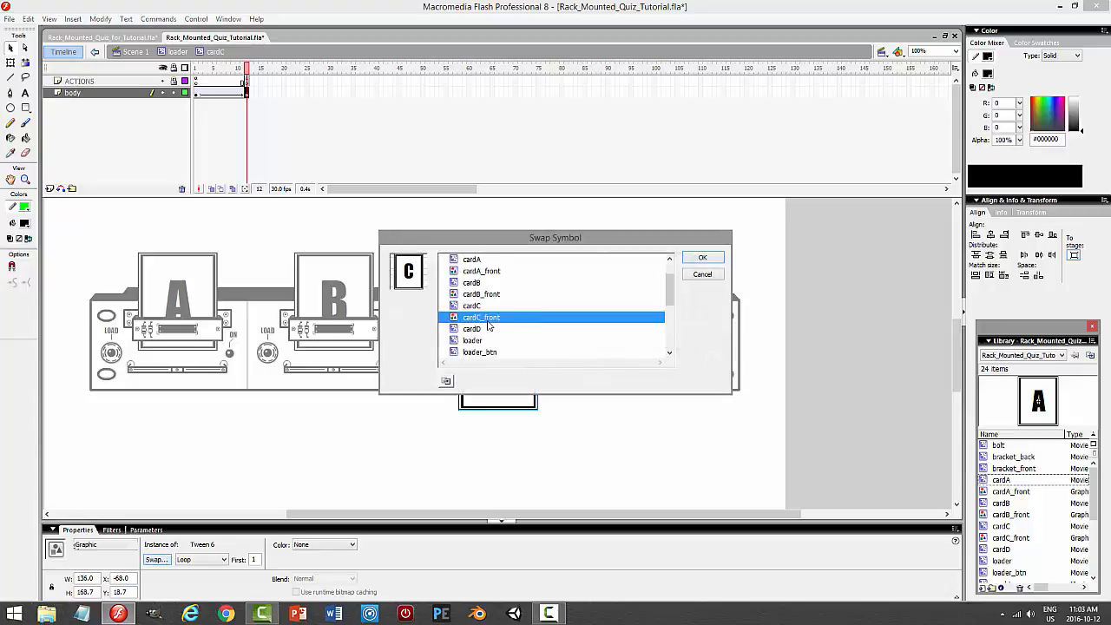
left_click(700, 258)
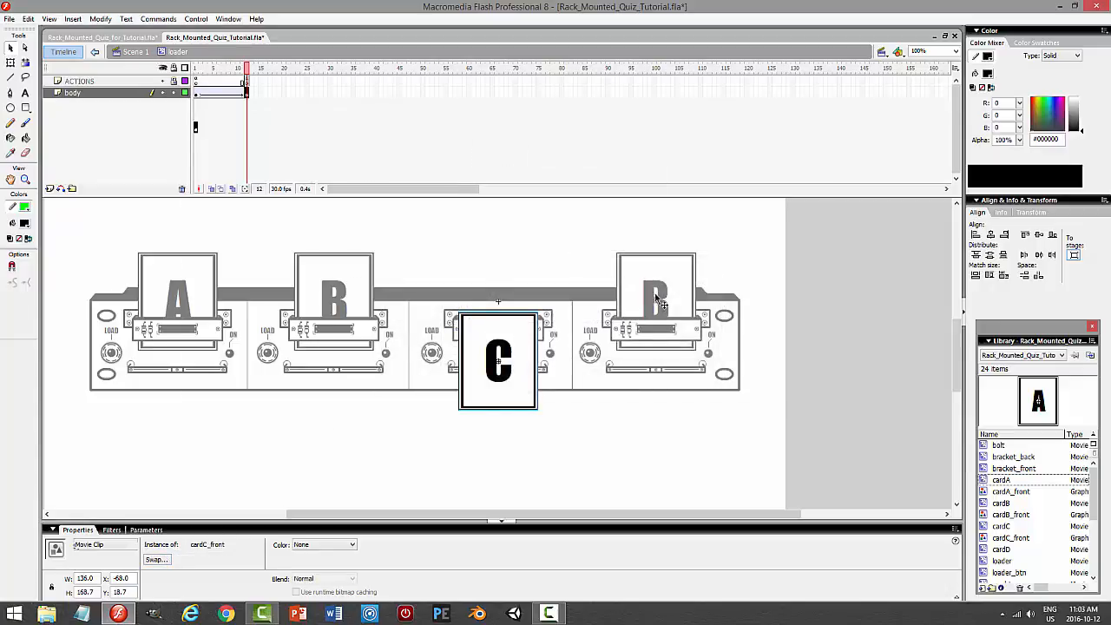
left_click(174, 52)
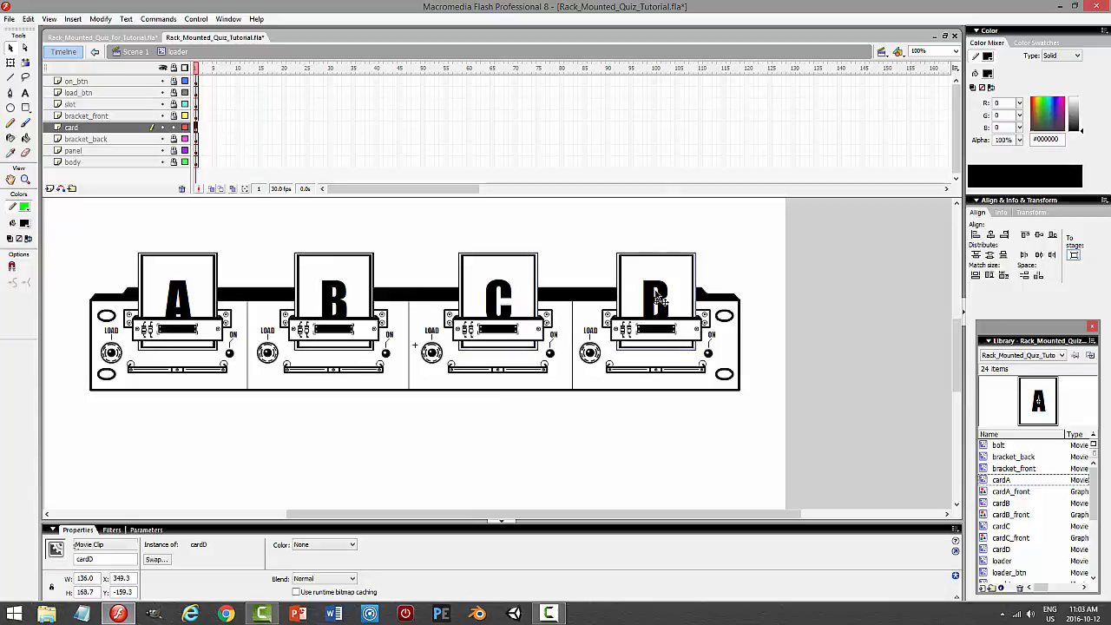
Open the cardD symbol, unlock its body layer and set the card instance in the first frame to Movie Clip
double_click(658, 299)
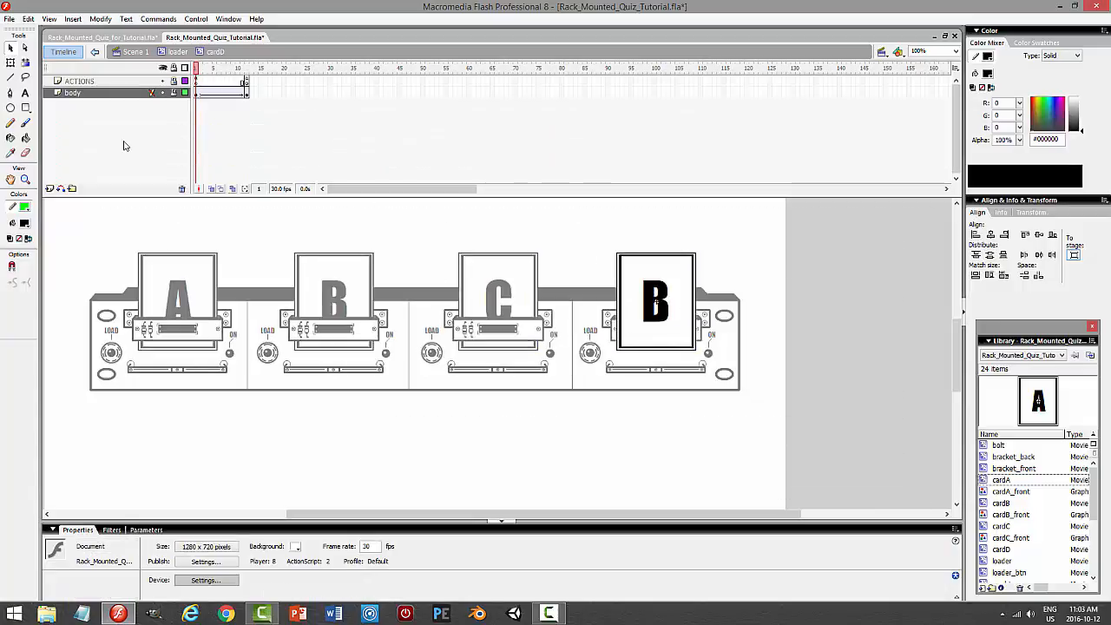
left_click(171, 94)
left_click(647, 299)
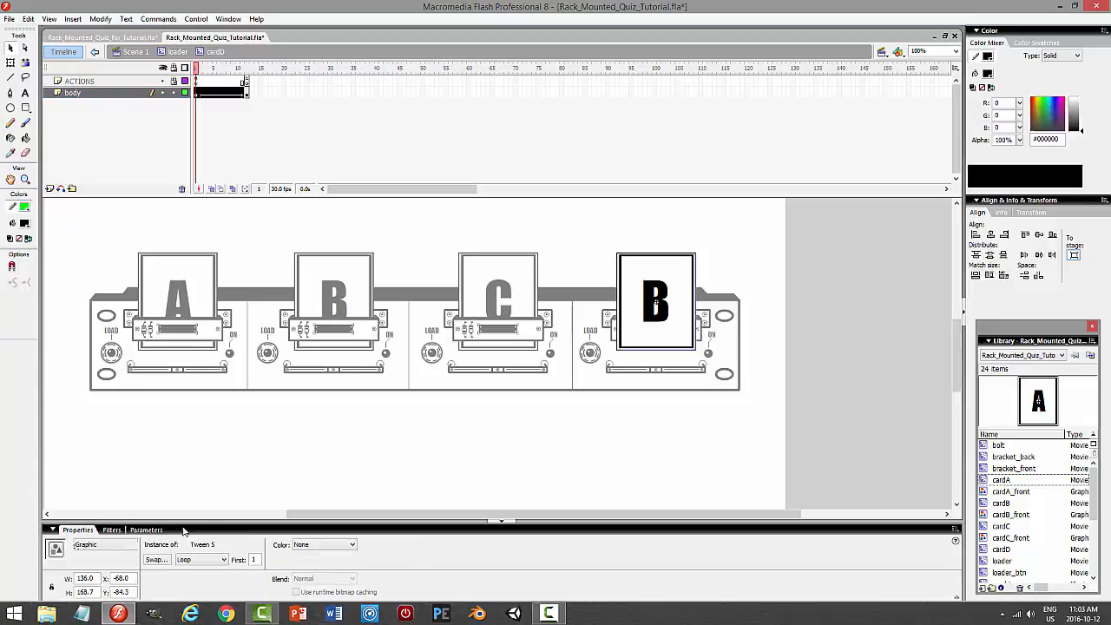
left_click(104, 544)
left_click(95, 556)
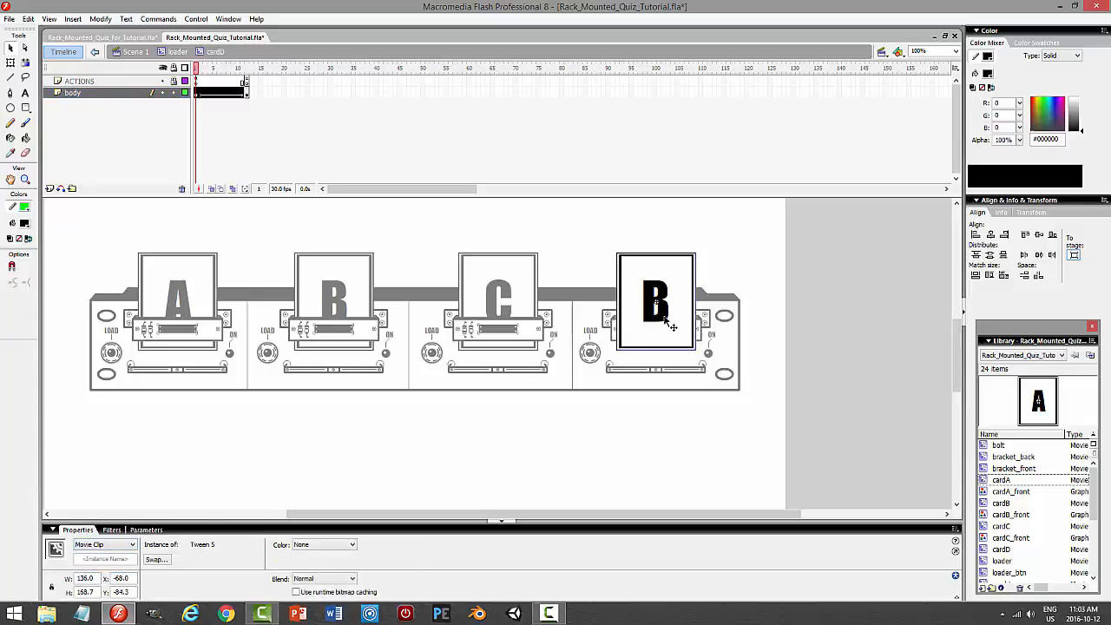
Duplicate the symbol of the selected card in cardD under the name cardD_front
right_click(659, 319)
left_click(703, 521)
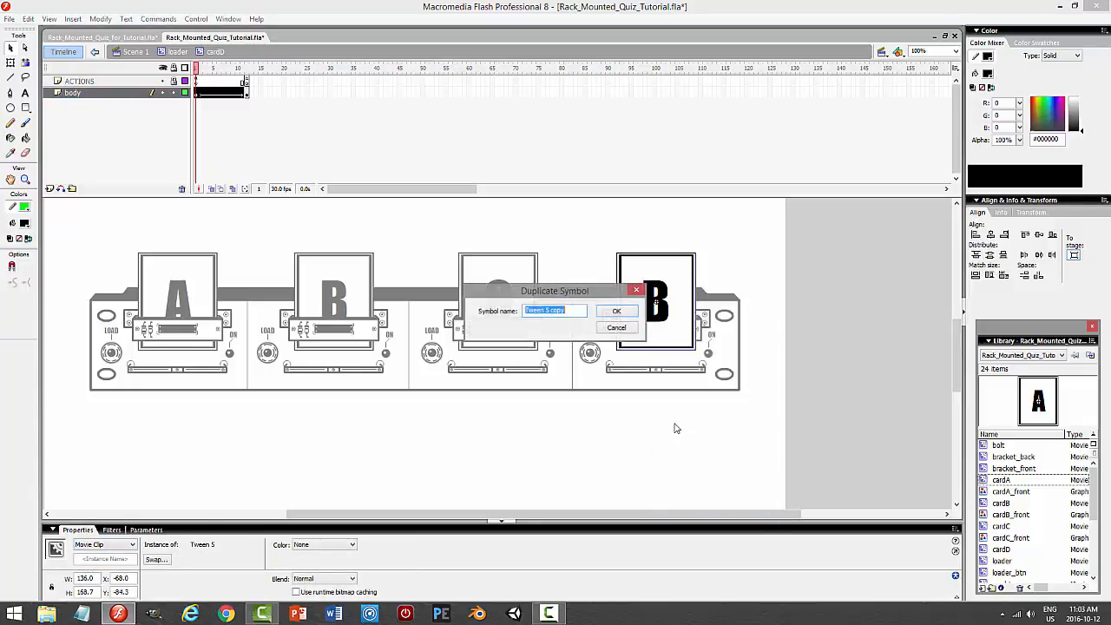
type("cardD_front")
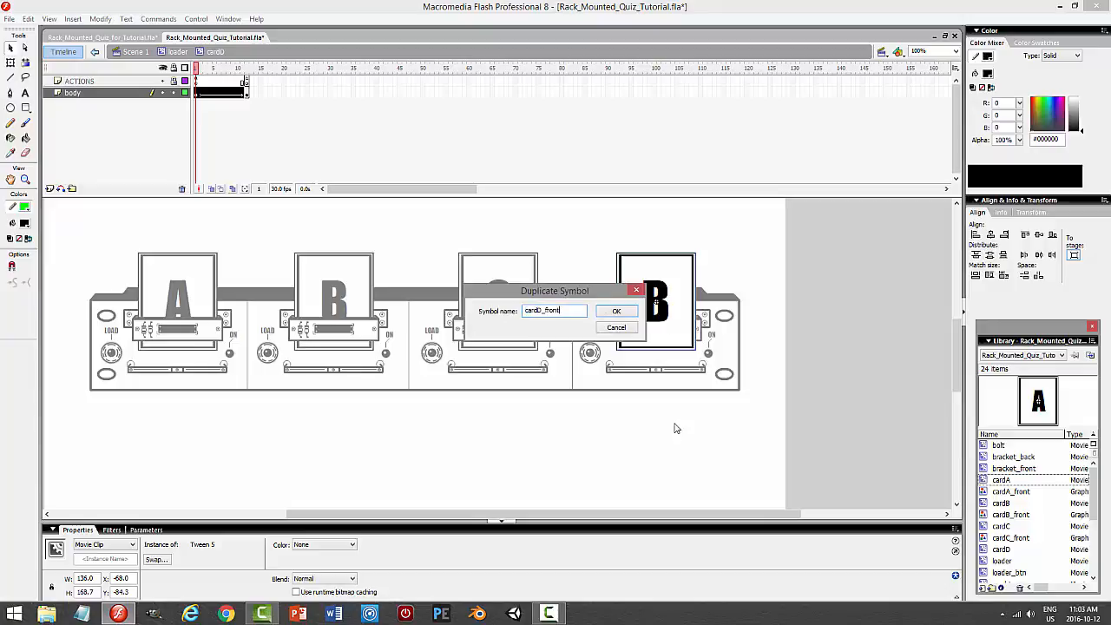
key("Return")
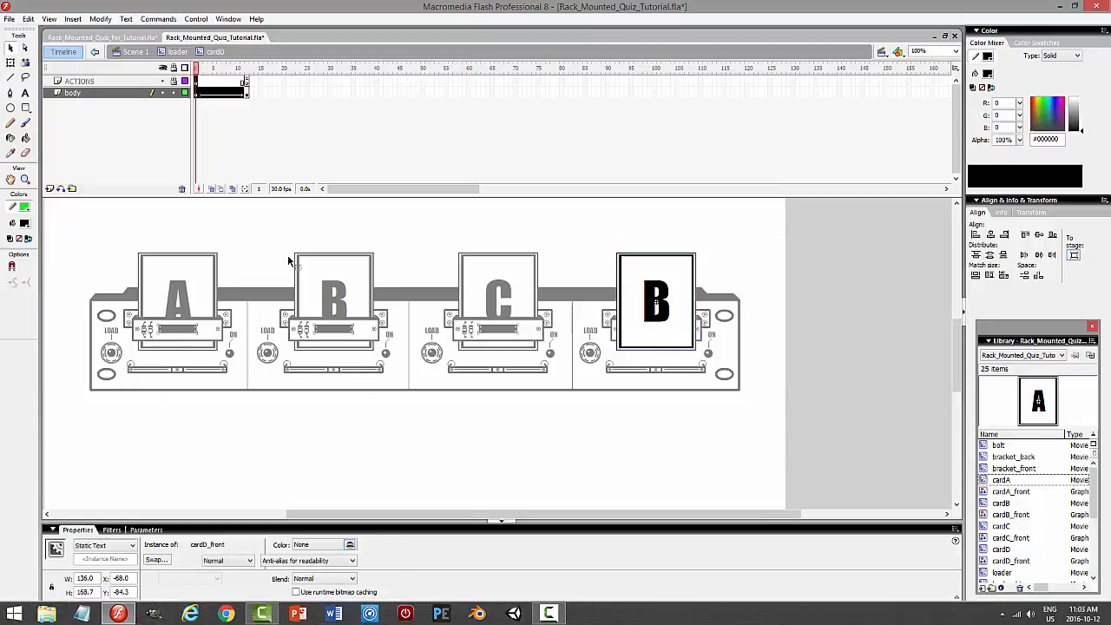
Change the letter inside cardD_front to D, and return to the cardD symbol
double_click(655, 332)
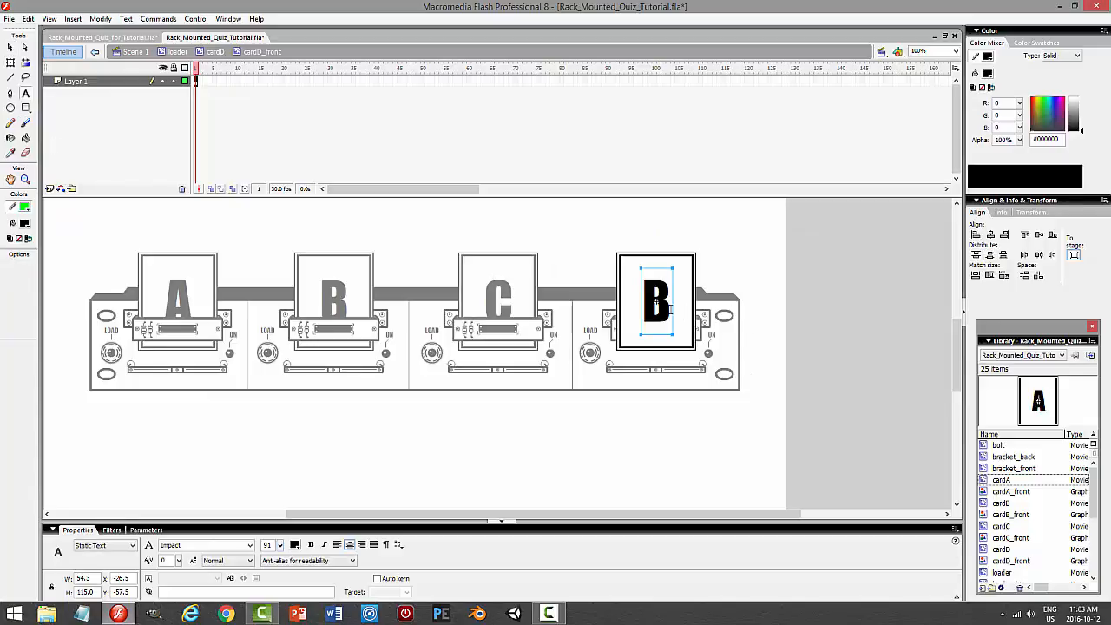
double_click(656, 302)
type("D")
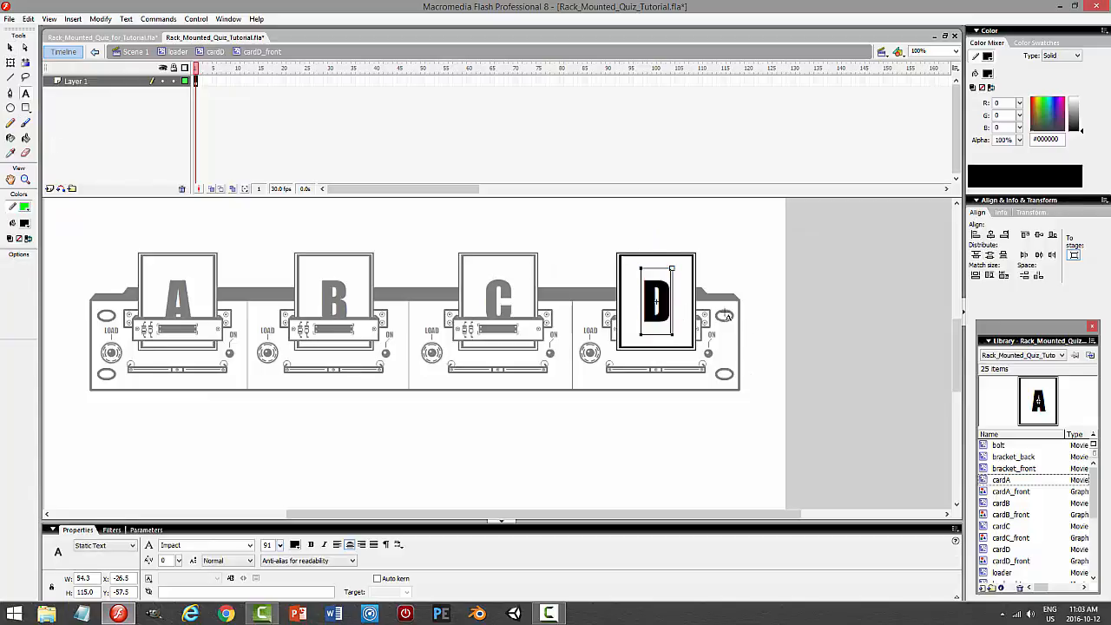
left_click(215, 52)
left_click(11, 47)
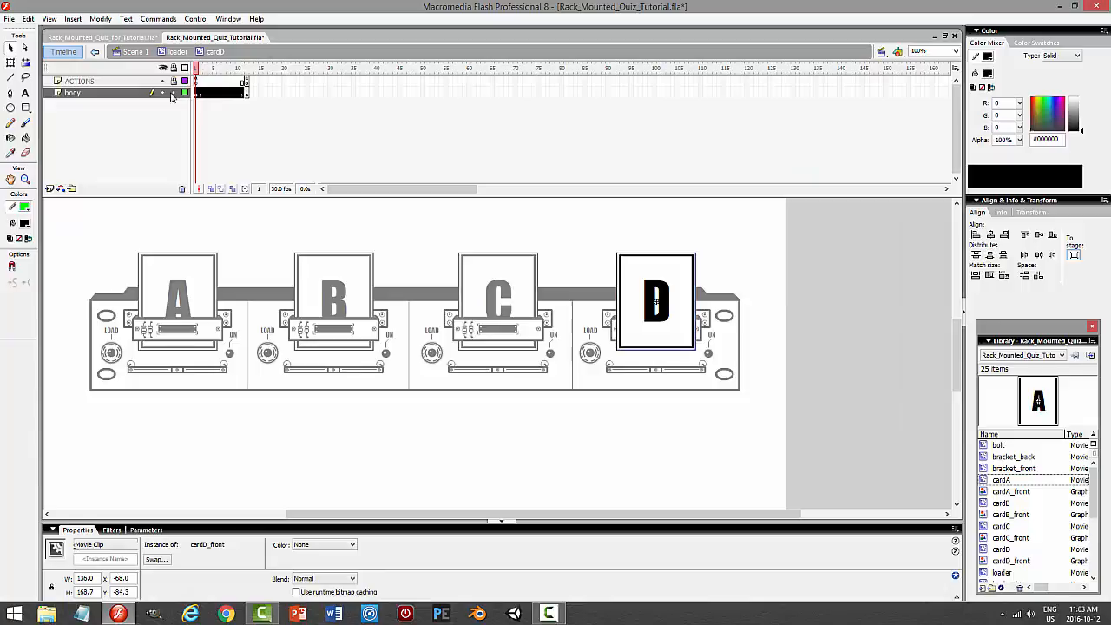
Swap the card instance in frame 12 of cardD's body layer for cardD_front
left_click(247, 94)
left_click(656, 360)
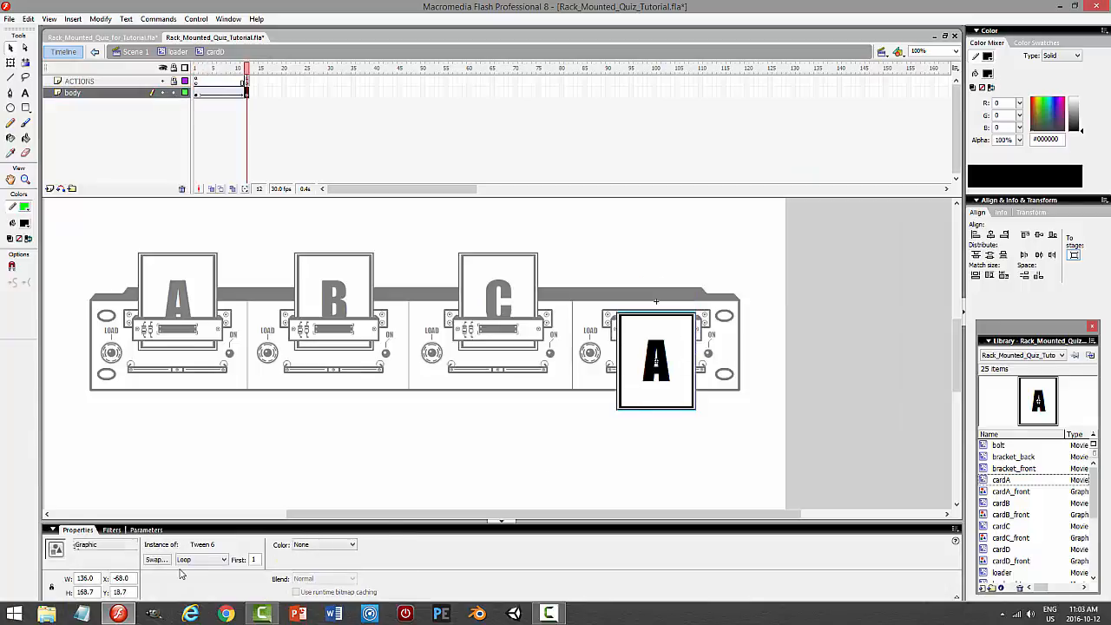
left_click(153, 560)
scroll(546, 325, "up", 3)
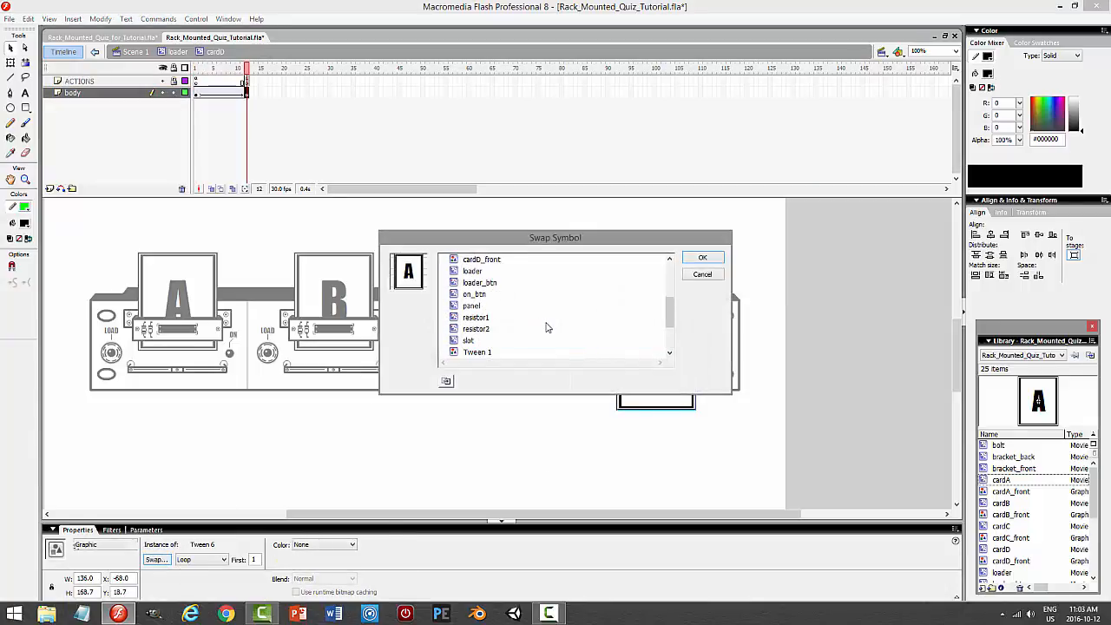
left_click(506, 295)
left_click(700, 260)
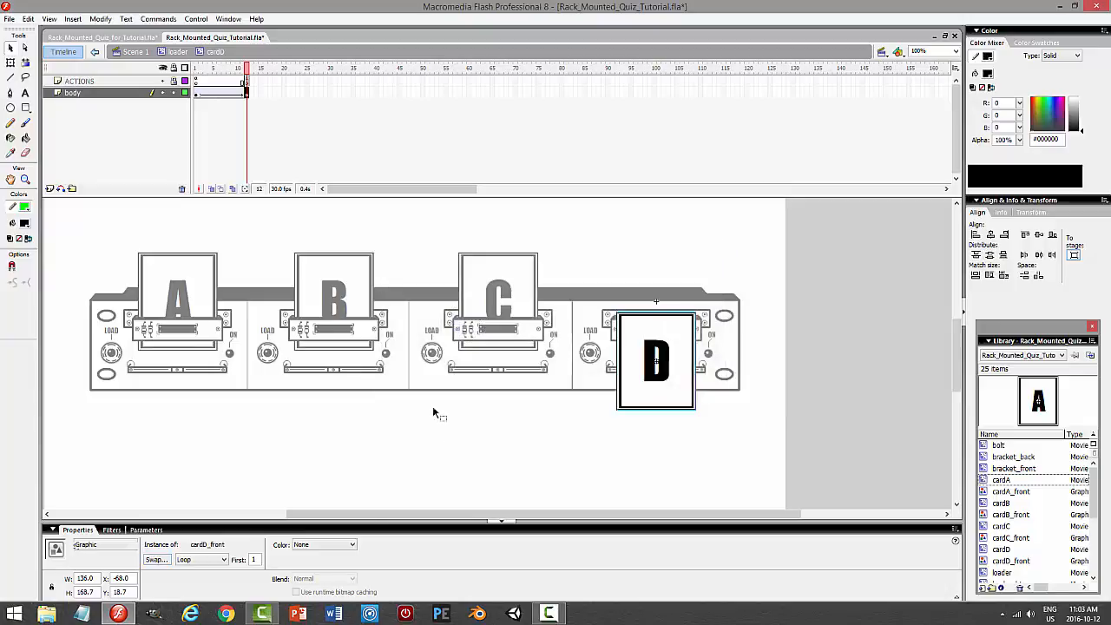
Set the cardD_front instance in frame 12 to Movie Clip and lock the body layer
left_click(103, 544)
left_click(84, 562)
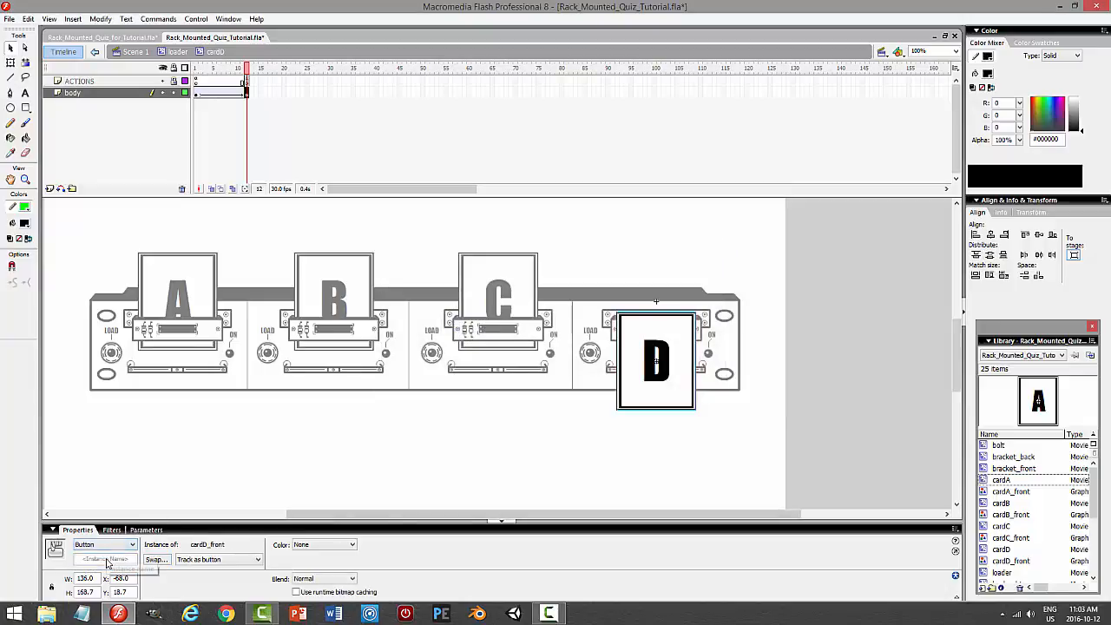
left_click(103, 545)
left_click(103, 555)
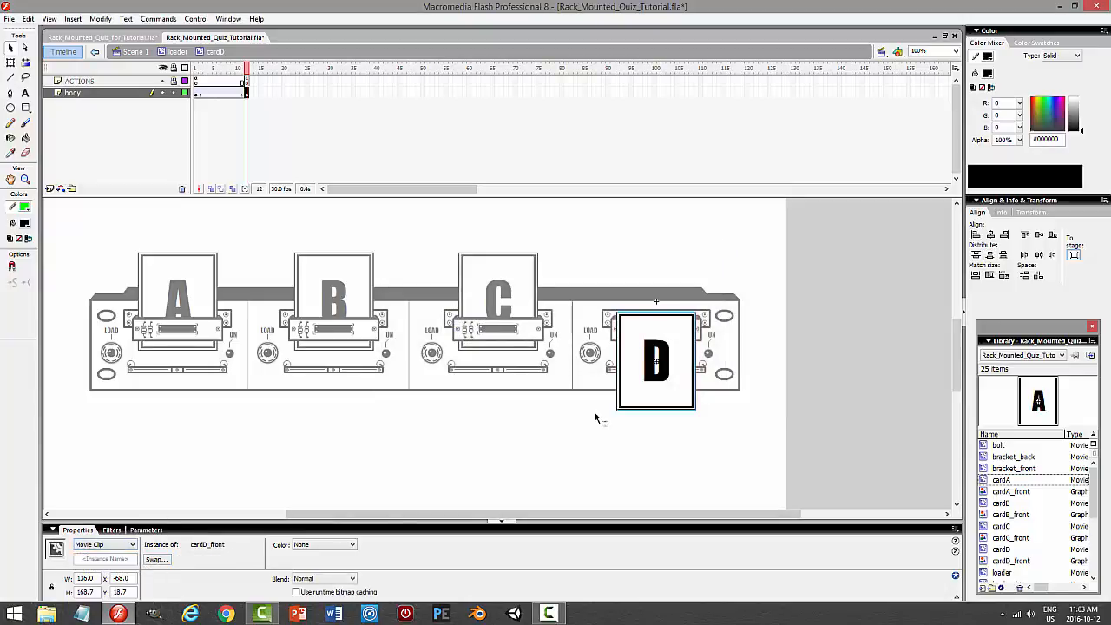
left_click(597, 469)
left_click(173, 93)
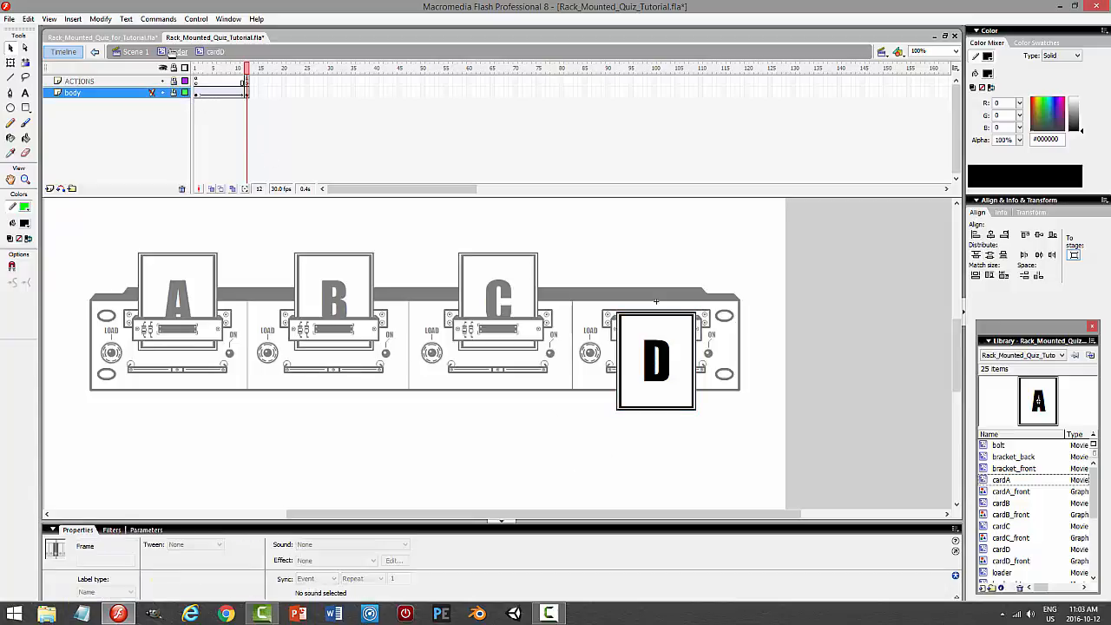
Return to Scene 1, save the document and test the movie
left_click(136, 51)
left_click(591, 469)
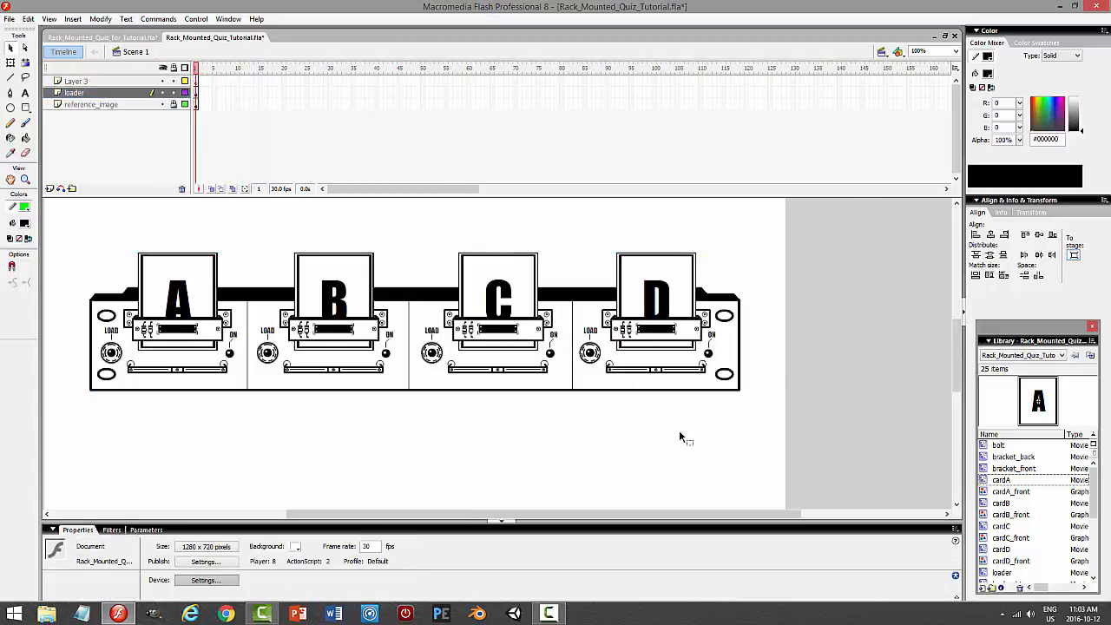
key("ctrl+s")
key("ctrl+Return")
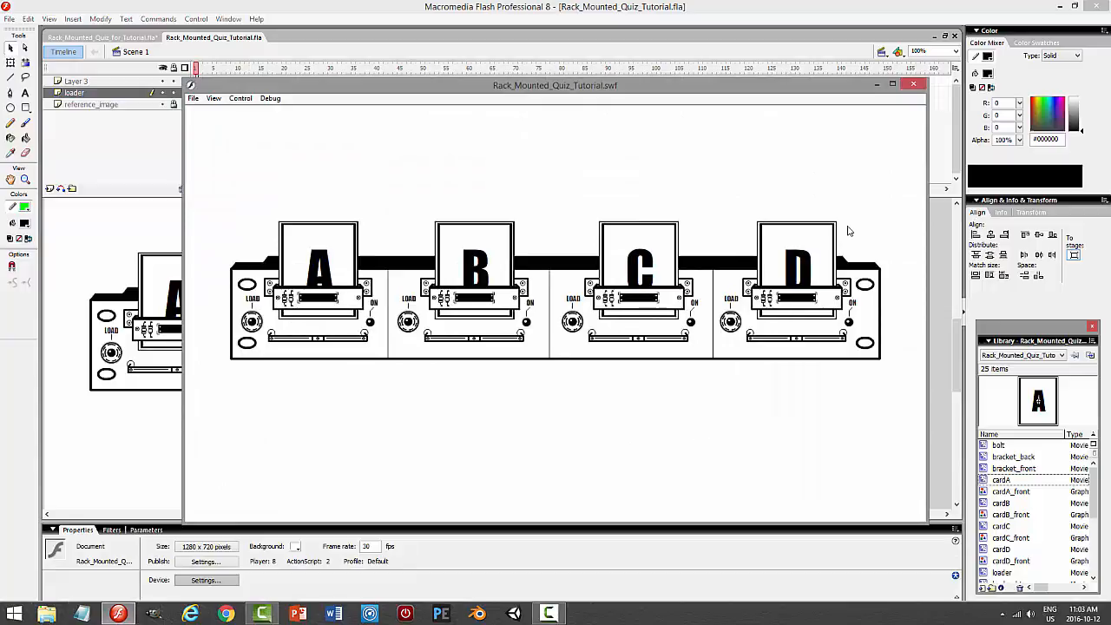
Trigger the C, D, B and A cards in the test movie, restart the test, and close the preview
left_click(636, 290)
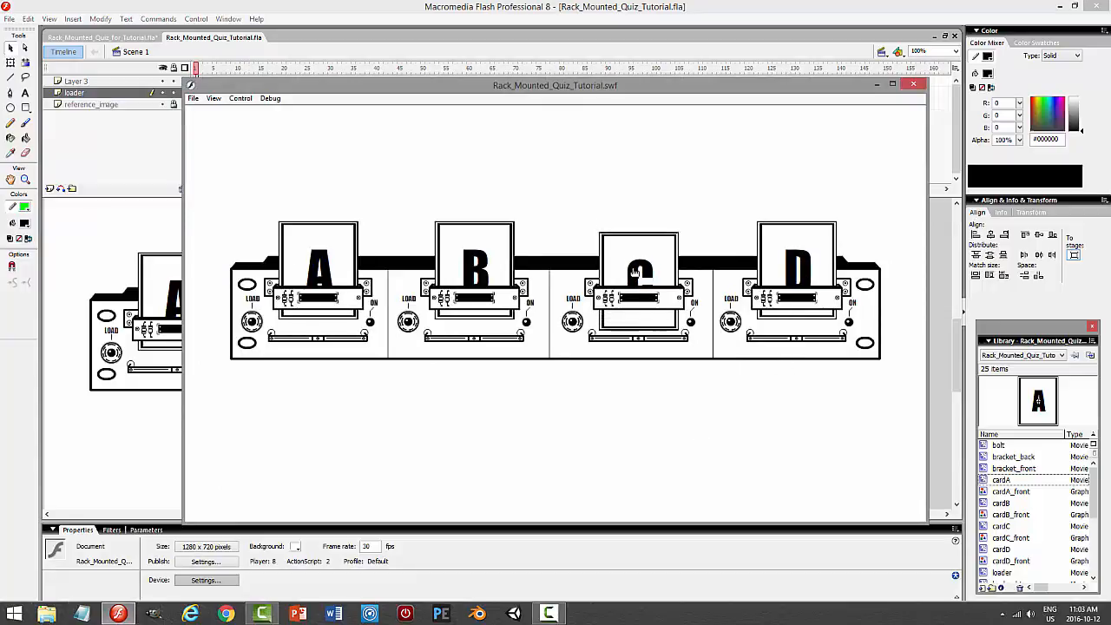
left_click(780, 287)
left_click(474, 265)
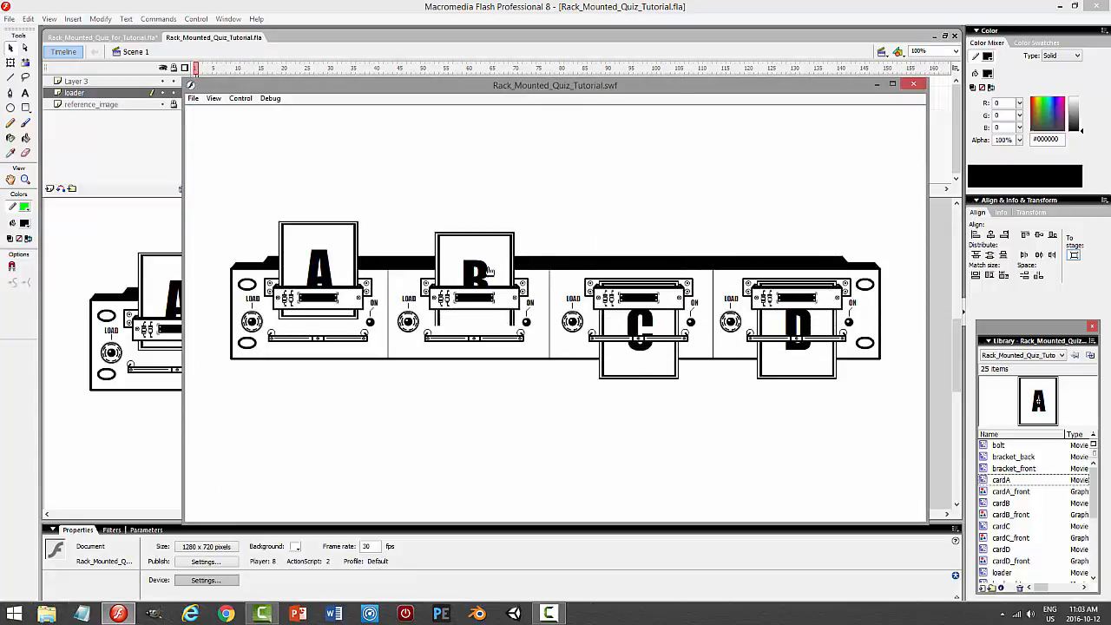
left_click(321, 267)
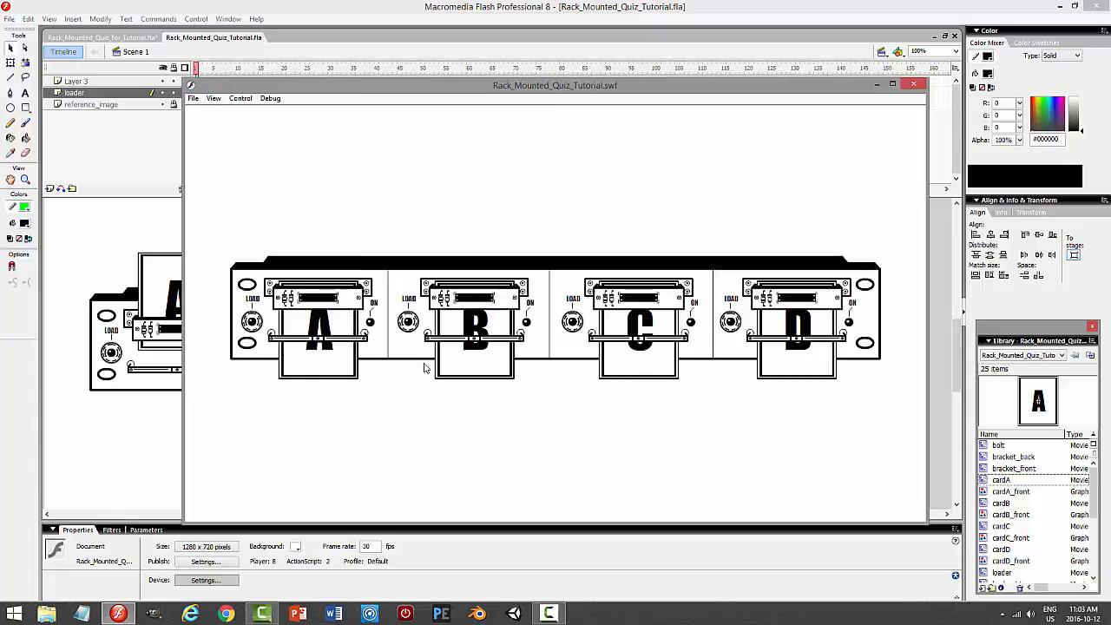
key("ctrl+Return")
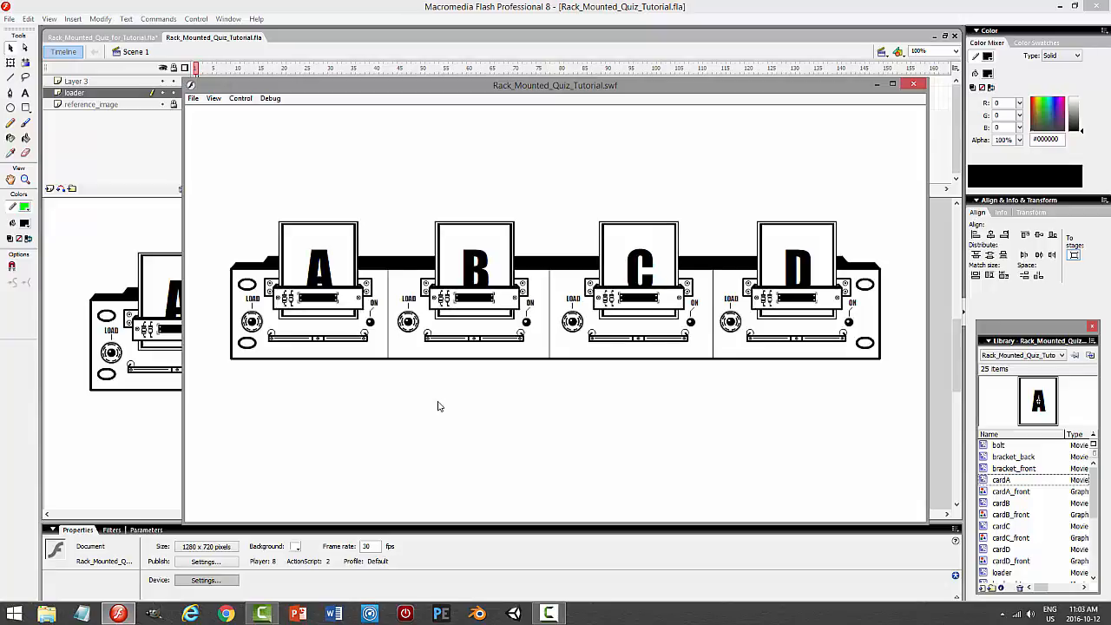
left_click(913, 84)
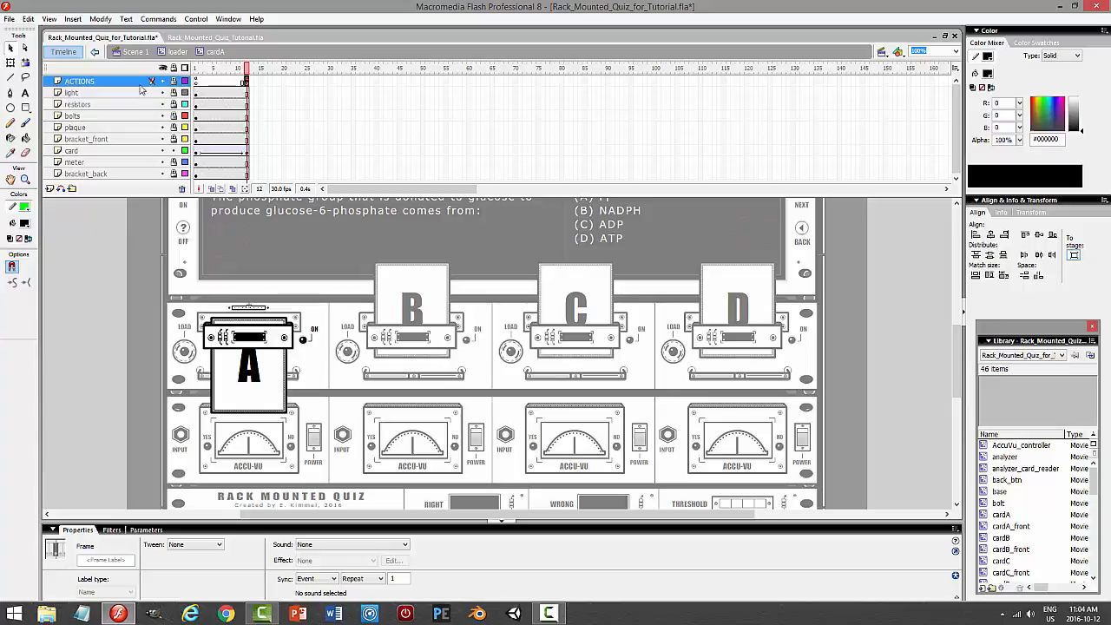
Switch back to Rack_Mounted_Quiz_Tutorial.fla, test the movie again, trigger all four cards, and close the preview
left_click(200, 37)
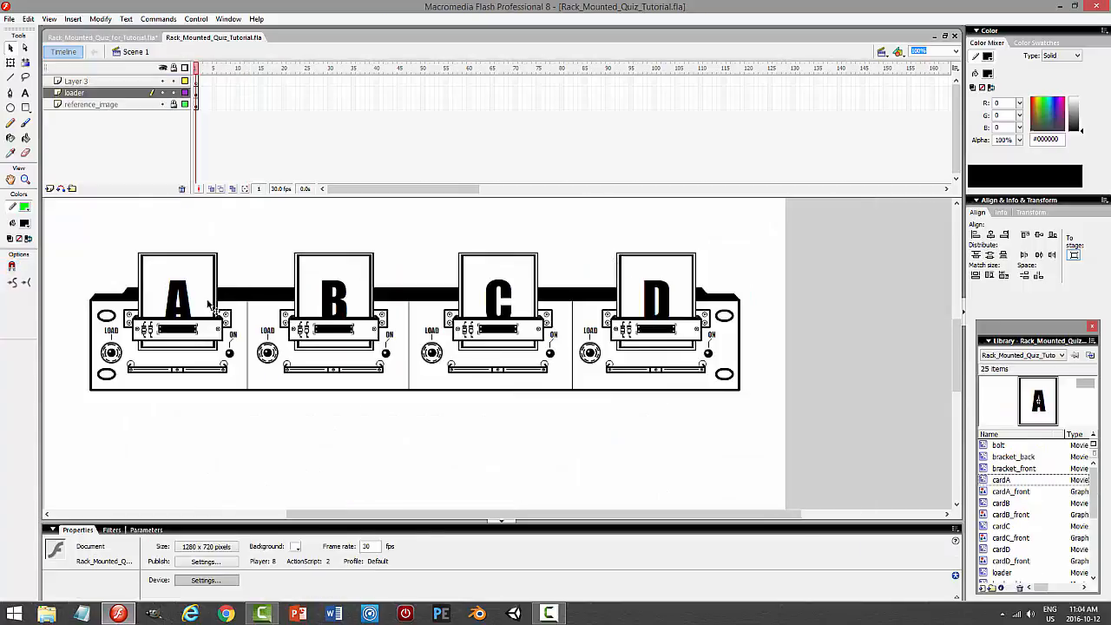
key("ctrl+Return")
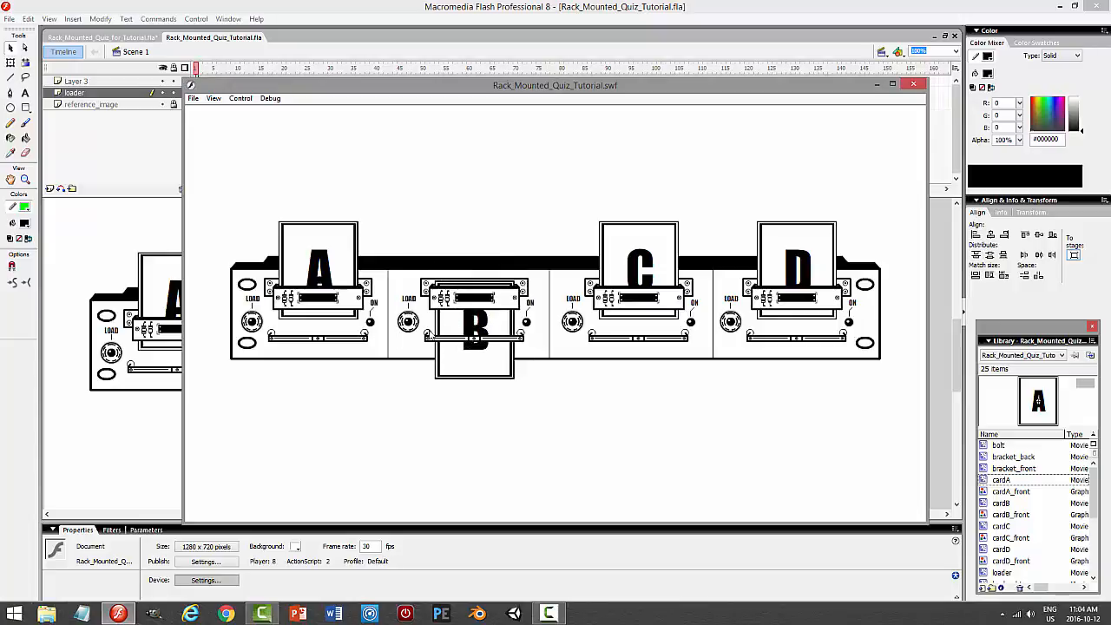
left_click(478, 371)
left_click(635, 265)
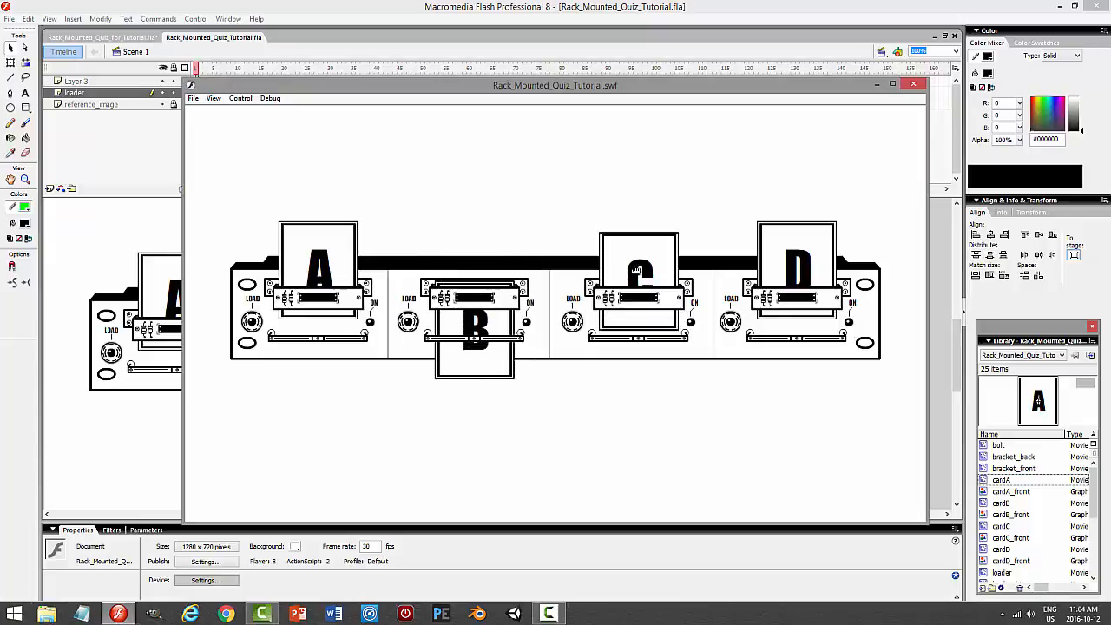
left_click(778, 260)
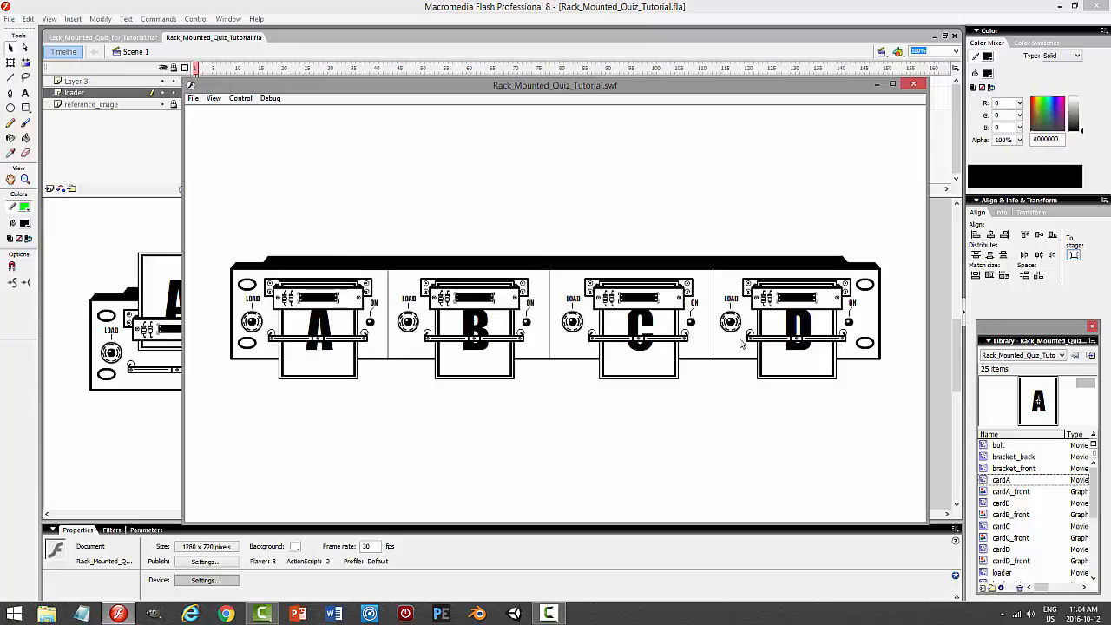
left_click(912, 84)
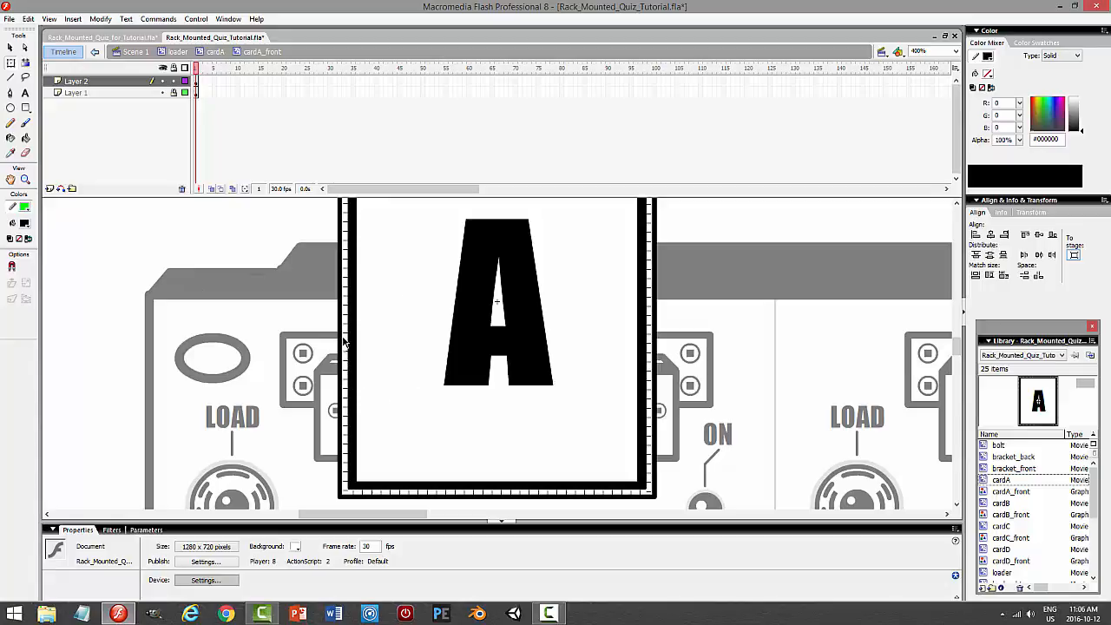
Go back to the loader symbol and reopen cardA and its nested cardA_front symbol
left_click(177, 51)
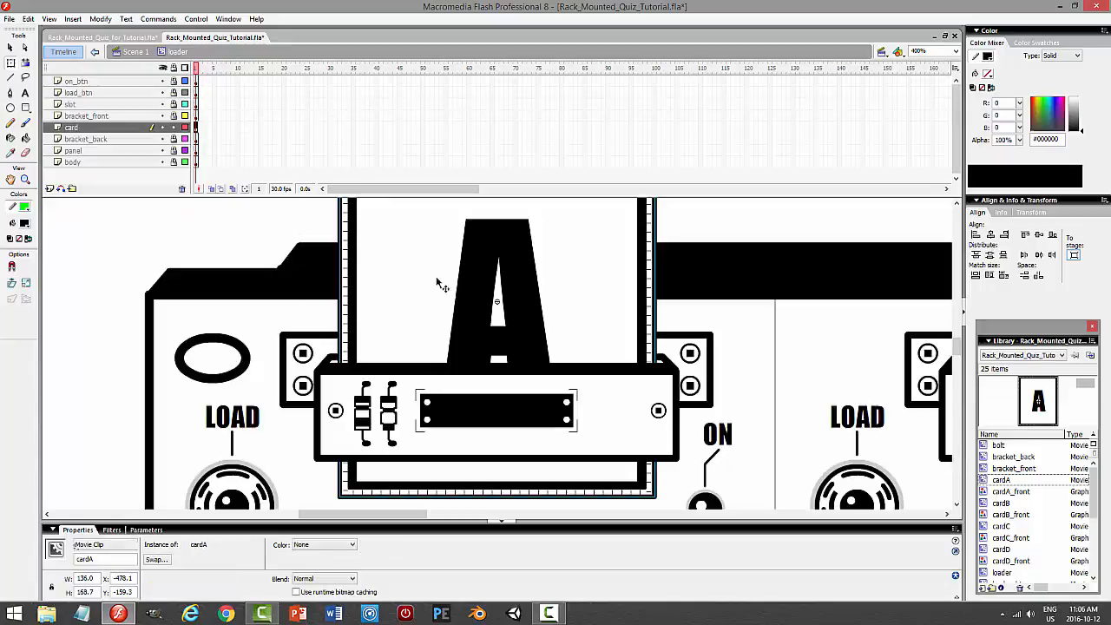
double_click(534, 277)
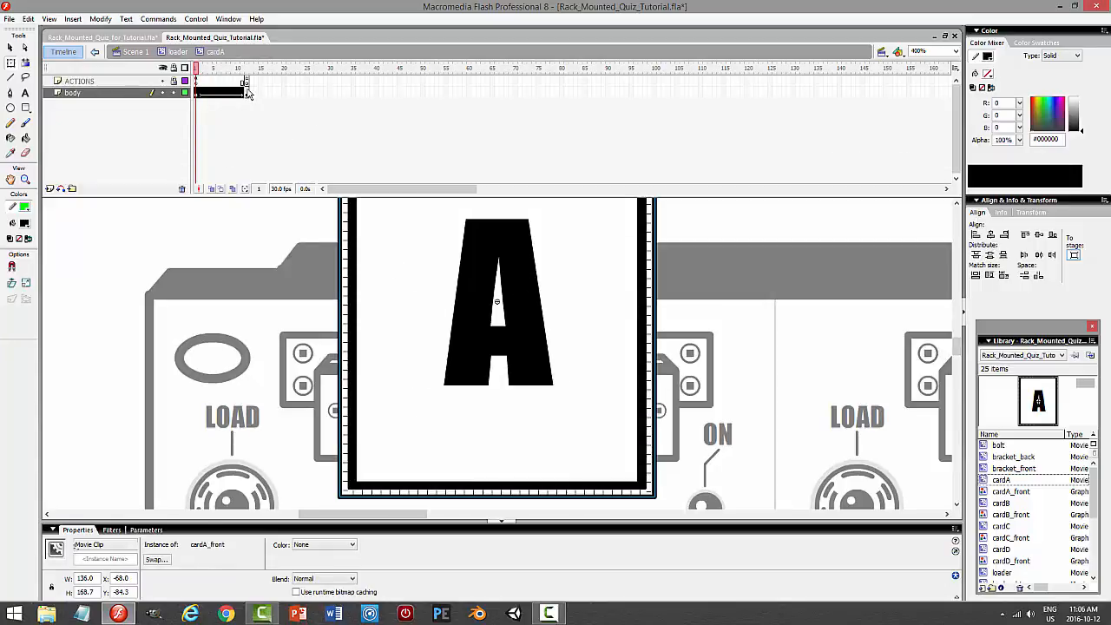
double_click(364, 275)
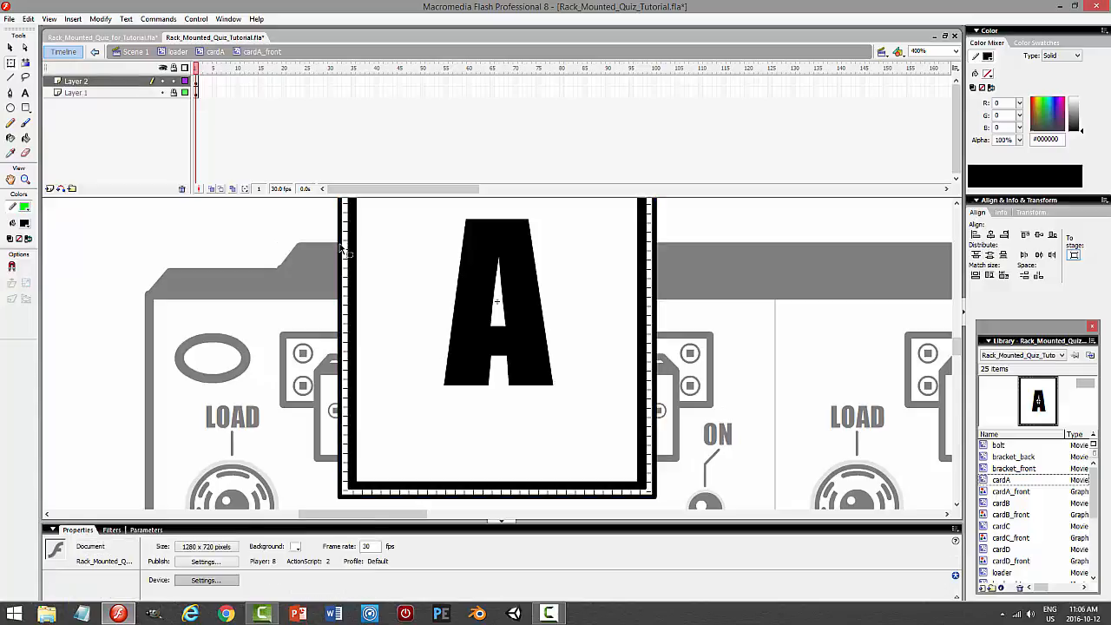
Examine the stroke style options of the dashed border line on Layer 2 of cardA_front
left_click(133, 81)
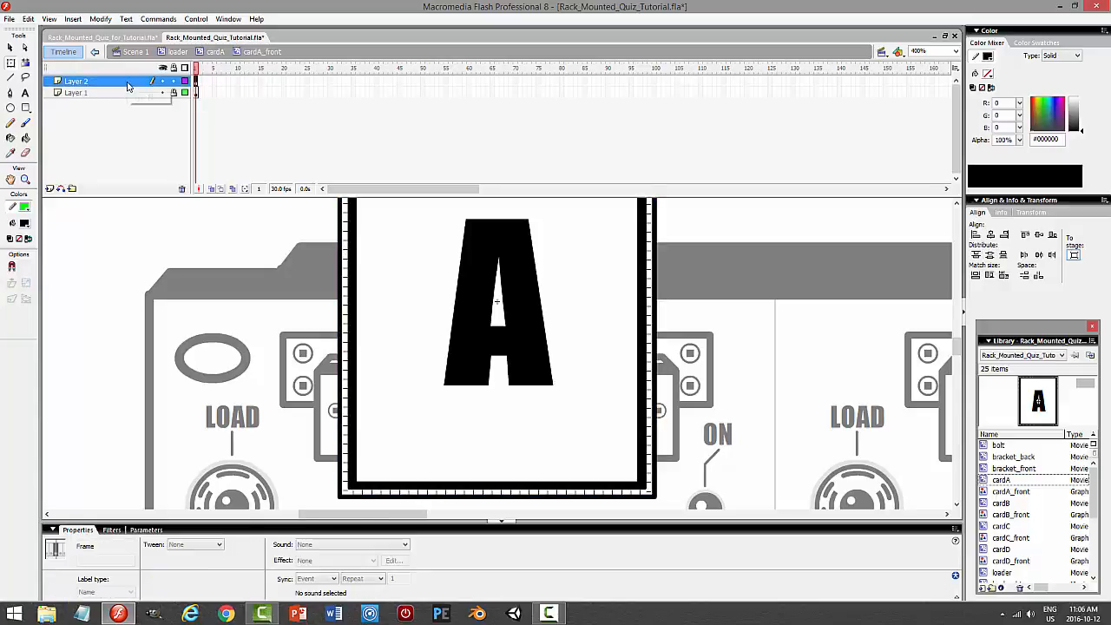
left_click(379, 257)
left_click(347, 253)
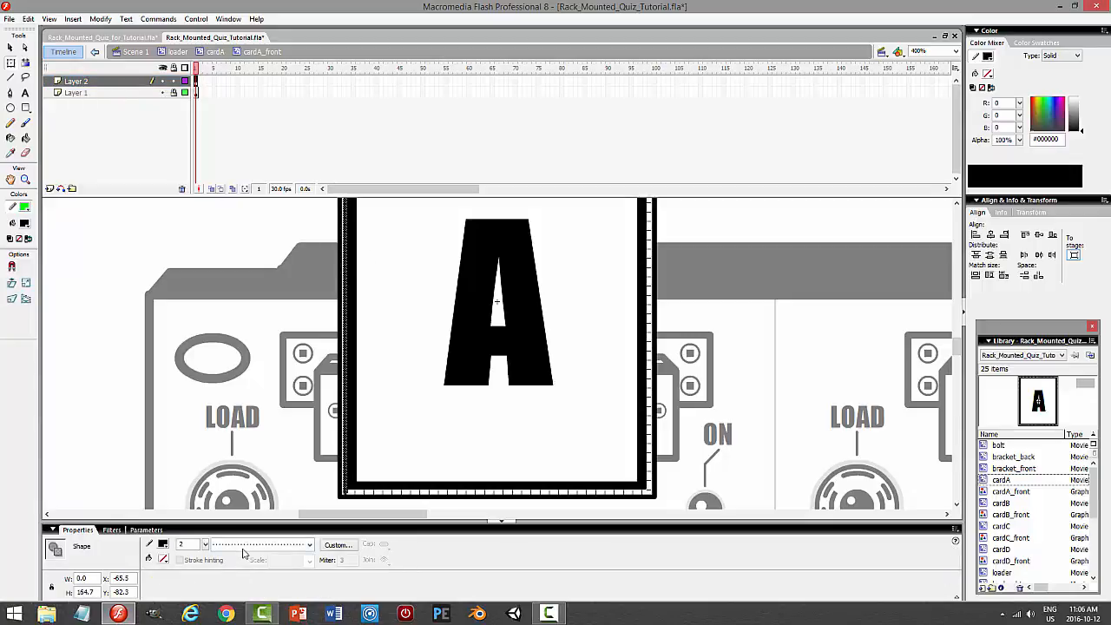
left_click(244, 552)
left_click(245, 616)
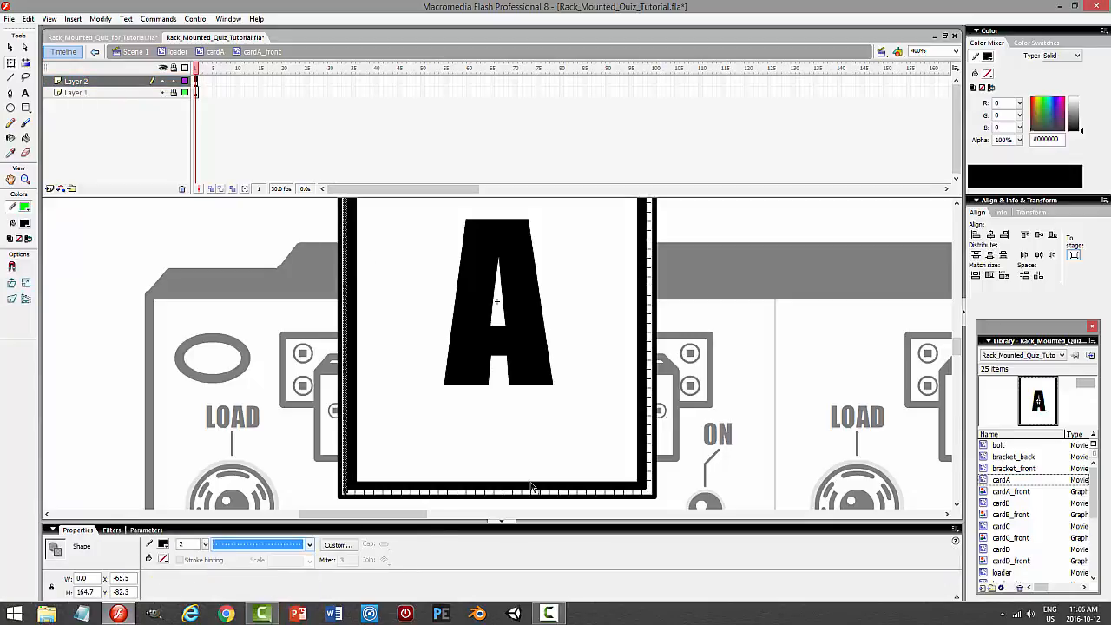
left_click(721, 293)
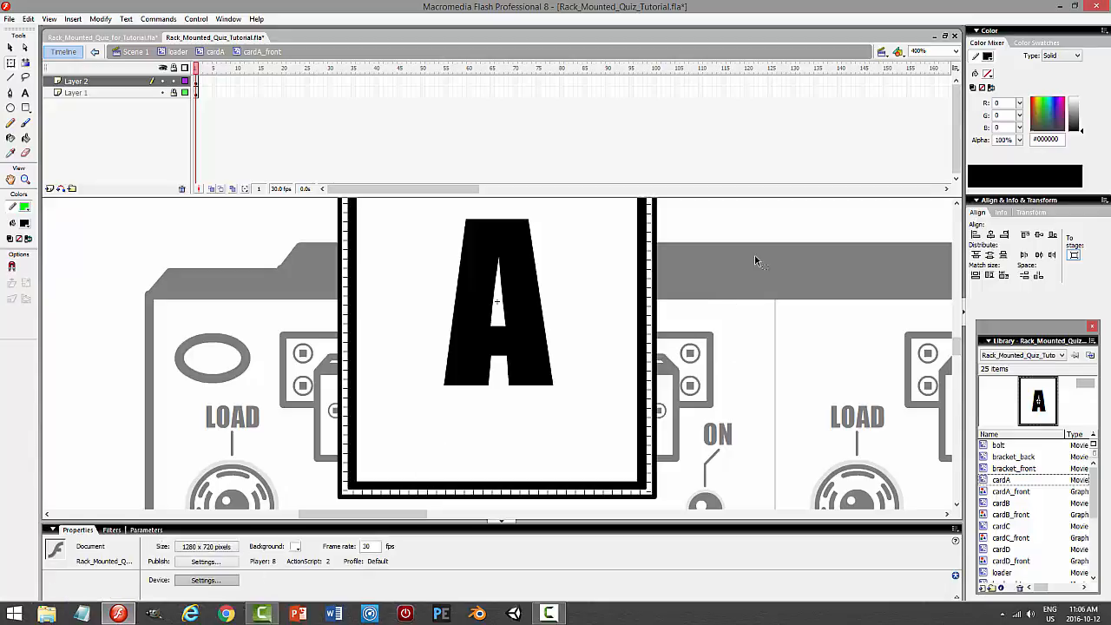
Test the movie, trigger card A to check its dashed border in motion, and close the preview
key("ctrl+Return")
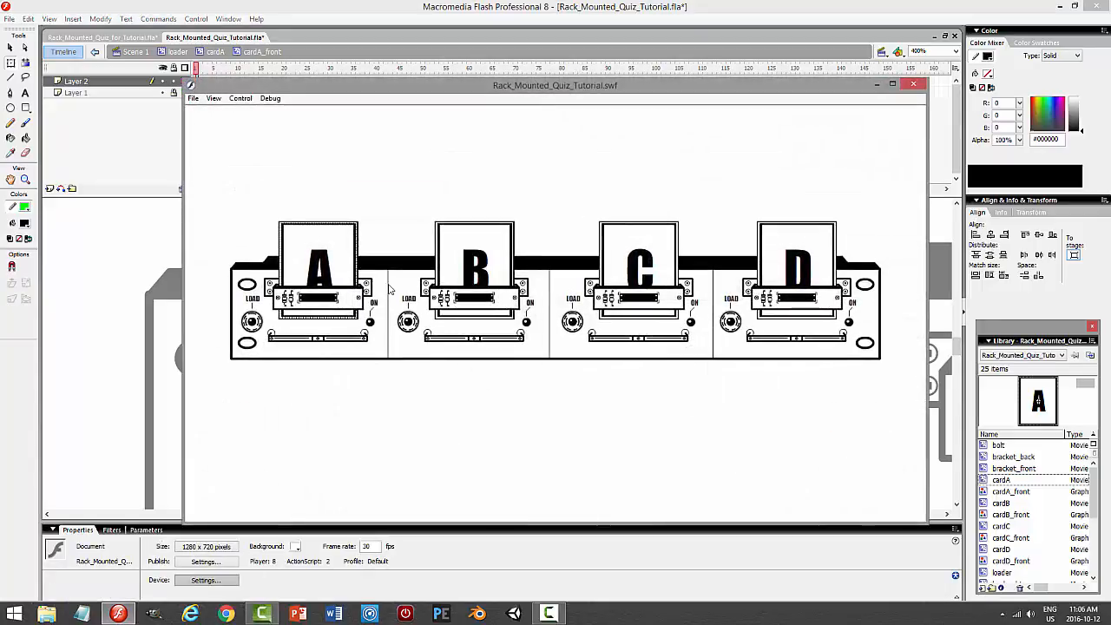
left_click(311, 271)
left_click(328, 367)
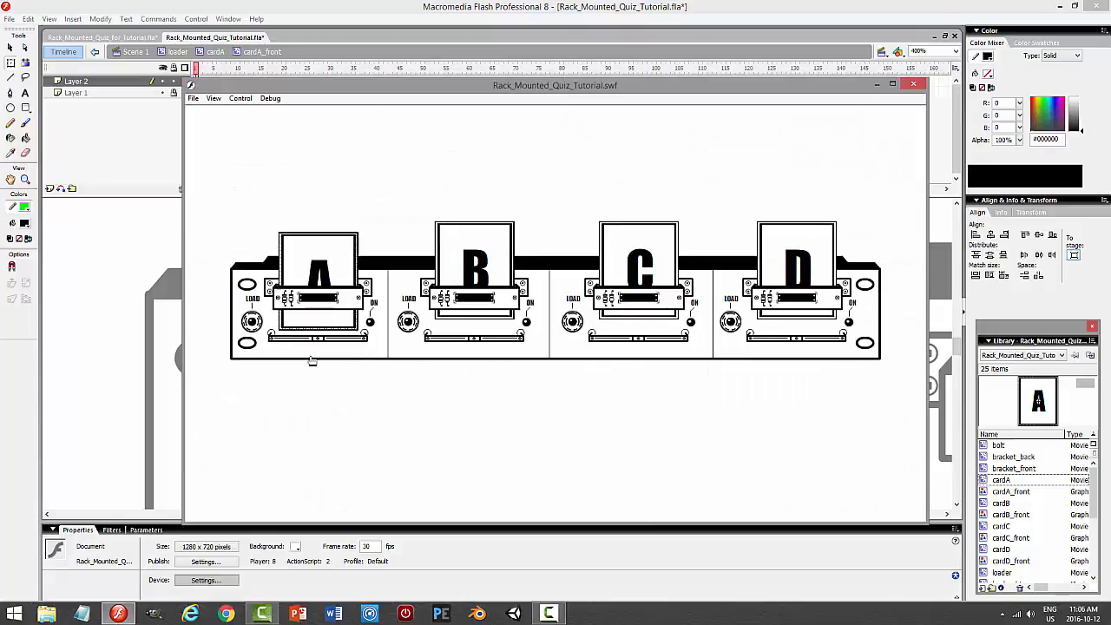
left_click(341, 360)
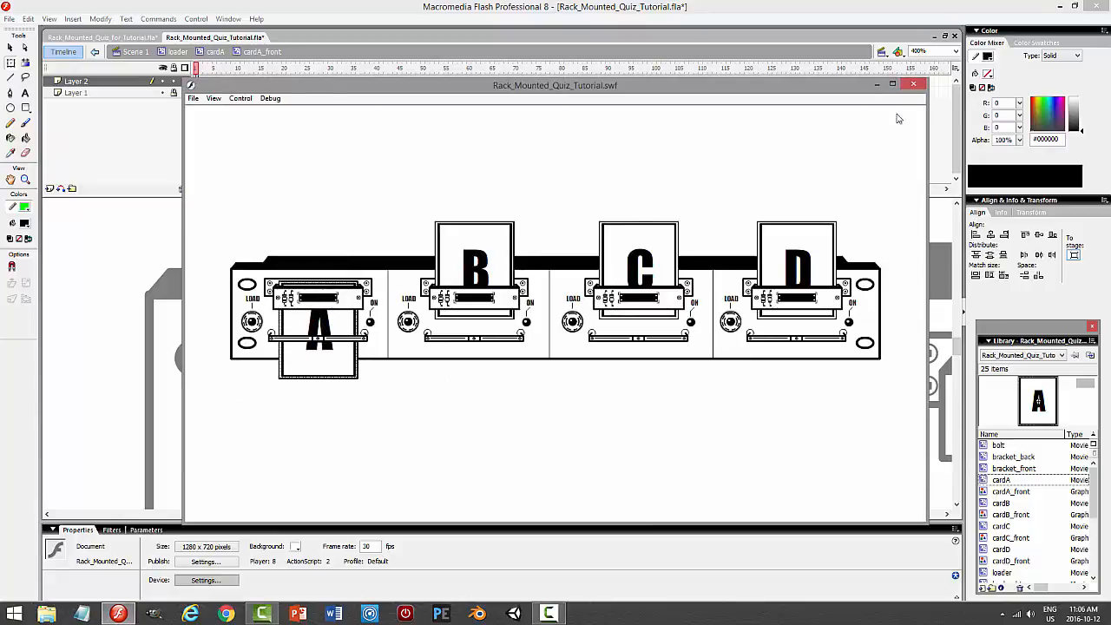
left_click(915, 84)
Rename Layer 2 of cardA_front to dash stroke and copy the layer's first frame
left_click(117, 81)
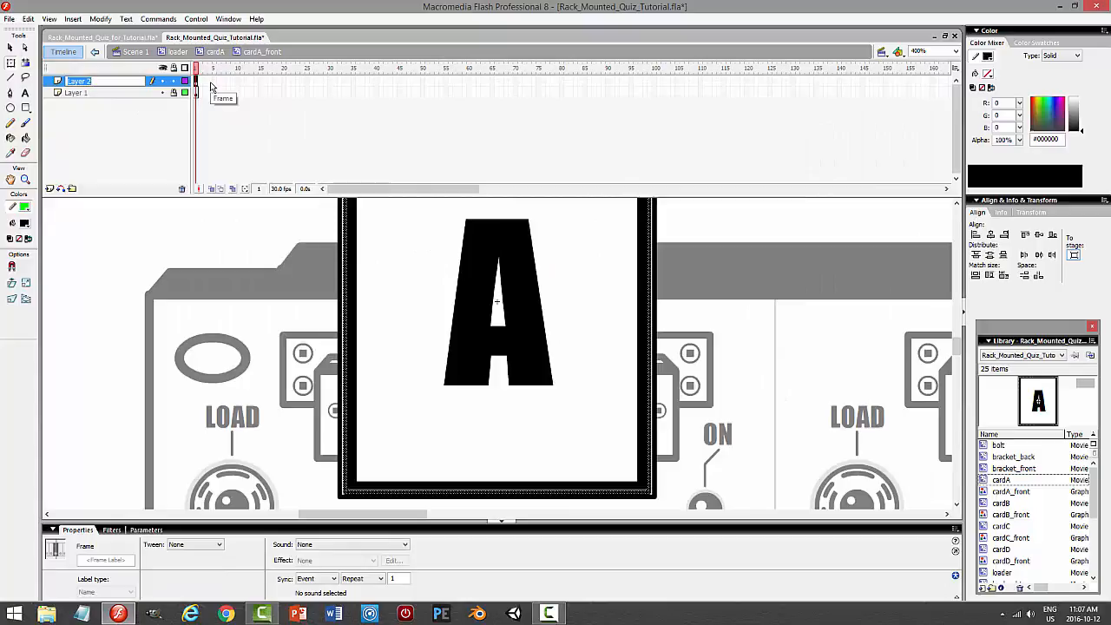
type("DAH")
key("Return")
left_click(197, 81)
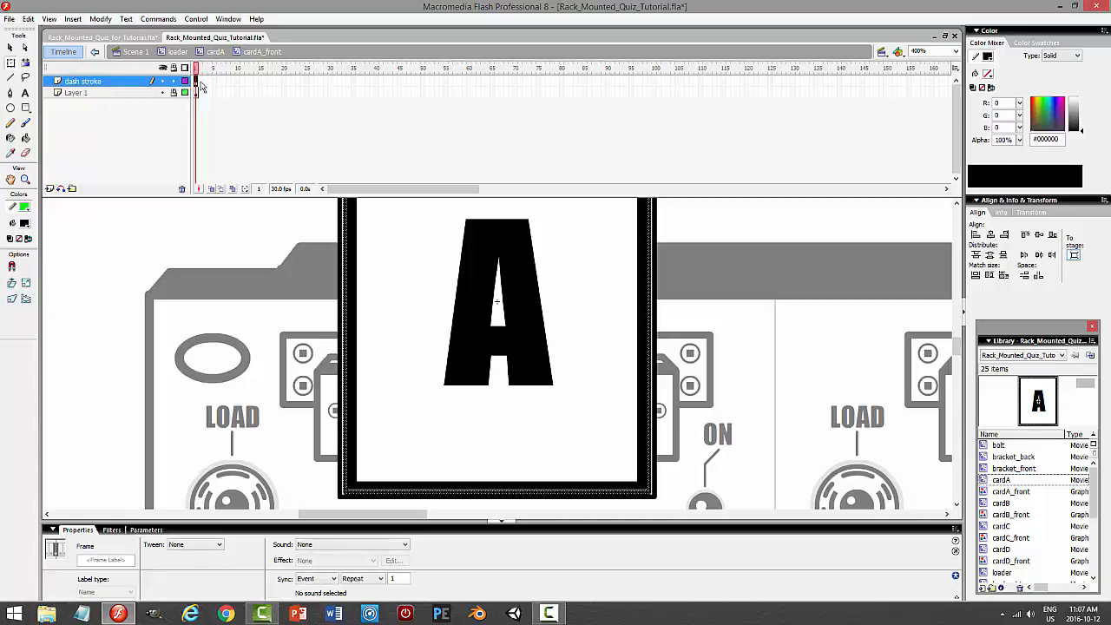
right_click(197, 82)
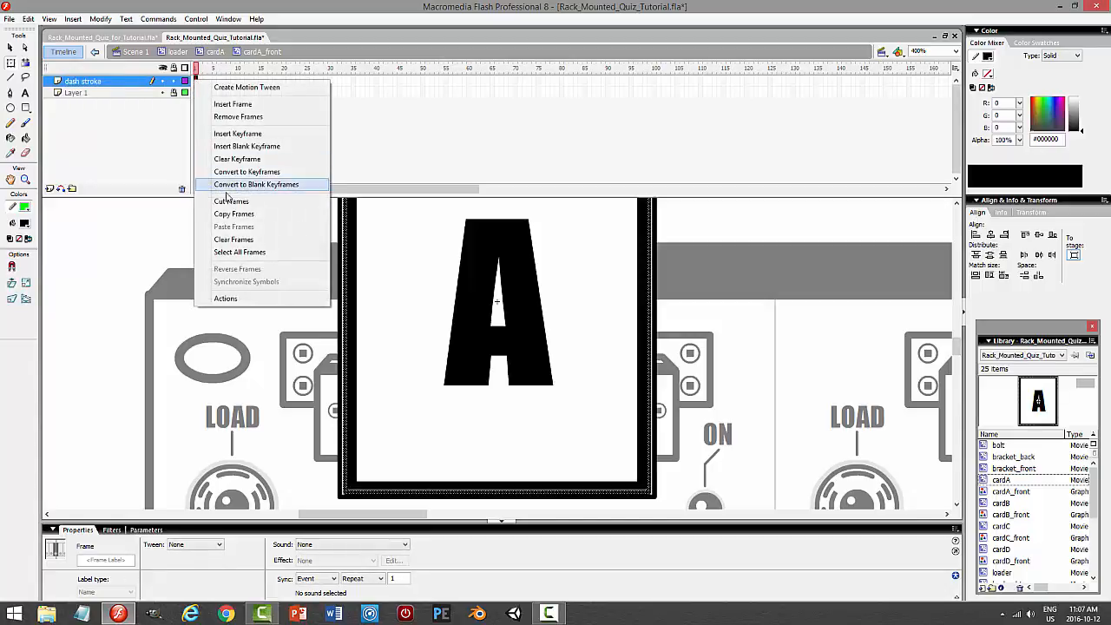
left_click(233, 215)
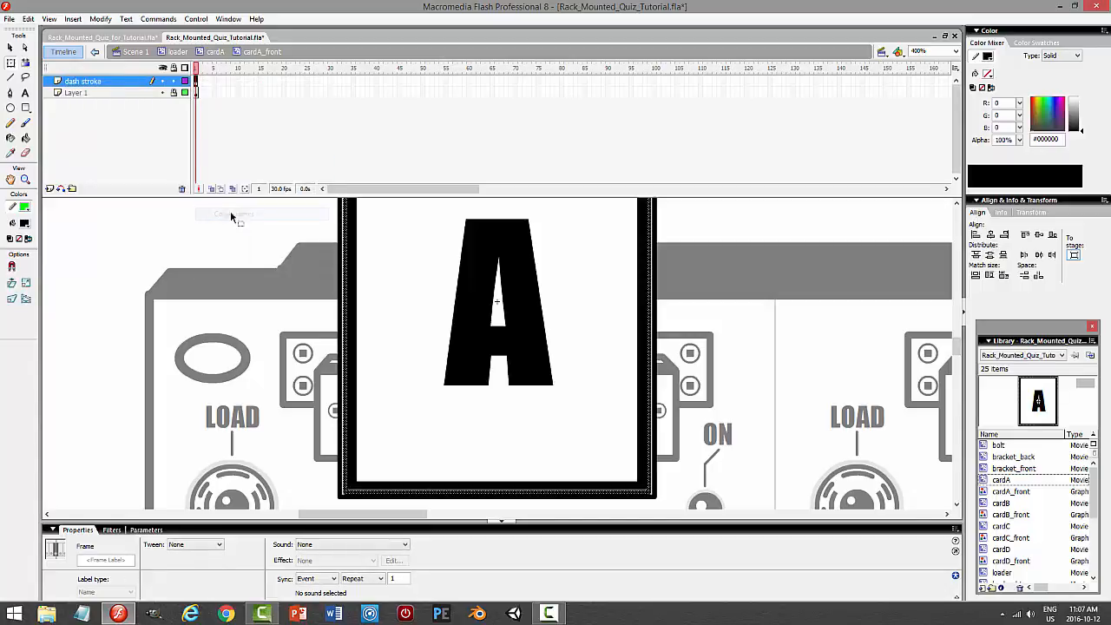
Open cardB_front through the loader symbol, add a layer above Layer 1, and paste the copied dash stroke frame into it
left_click(181, 54)
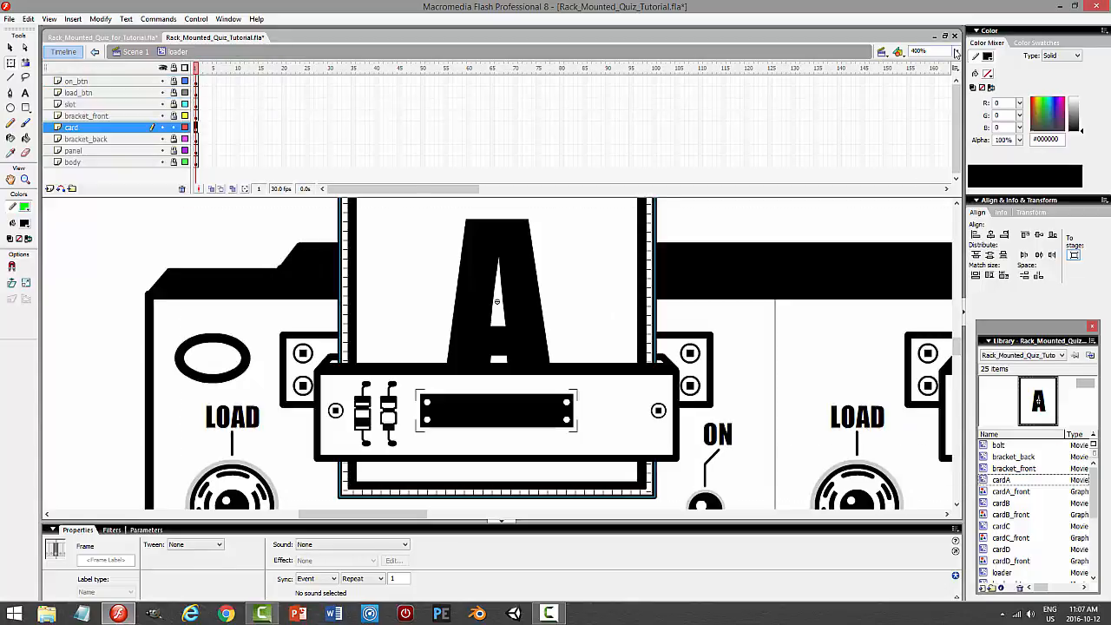
left_click(955, 53)
left_click(921, 108)
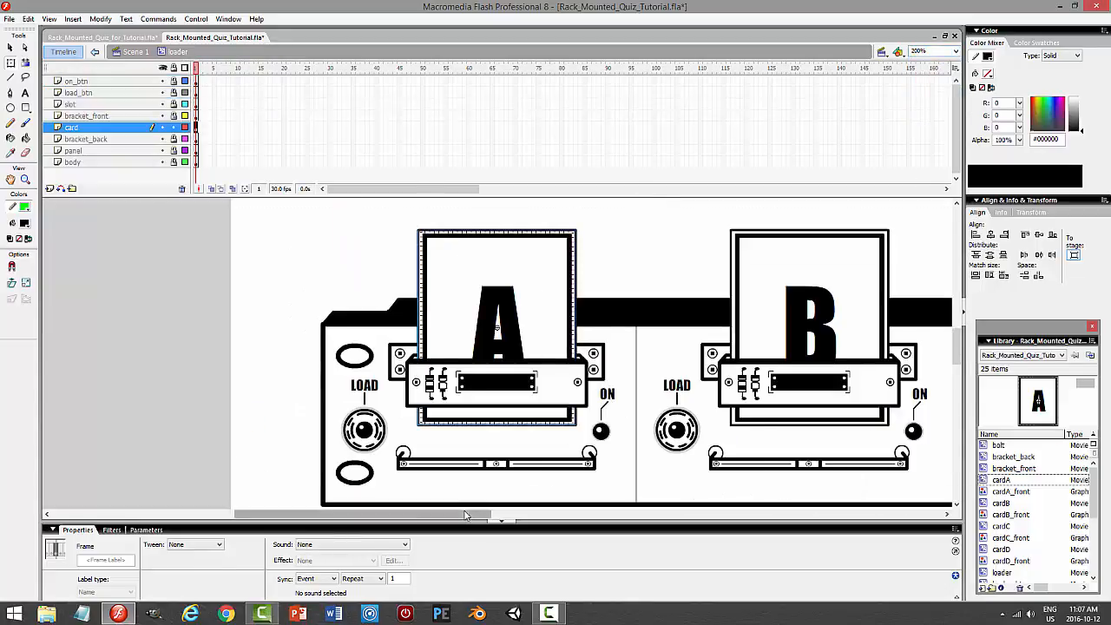
left_click_drag(476, 514, 517, 513)
double_click(736, 310)
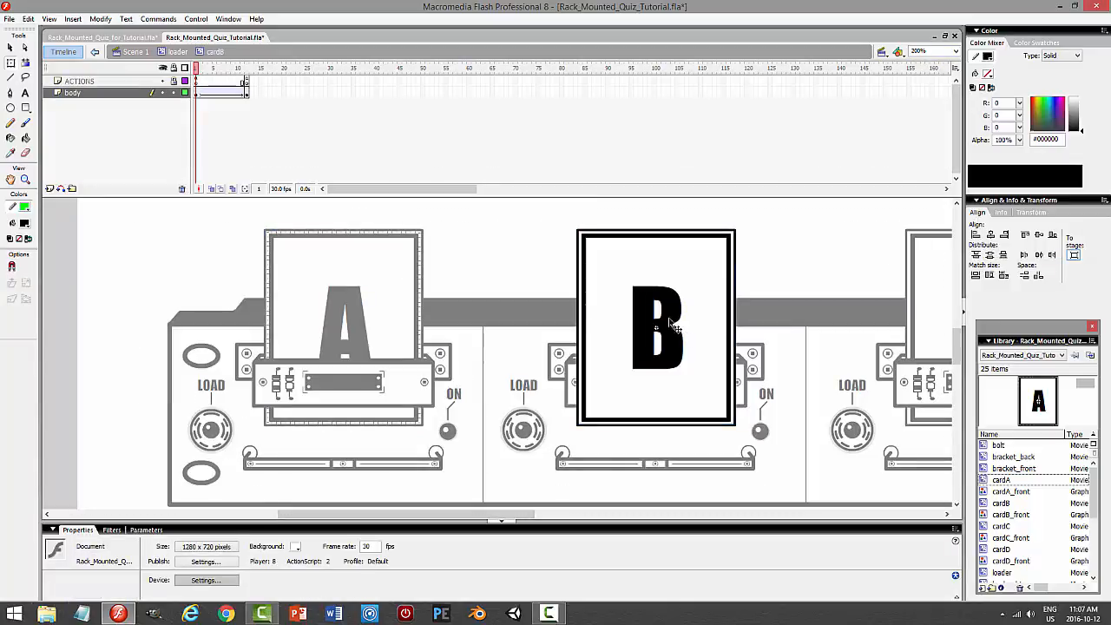
double_click(711, 312)
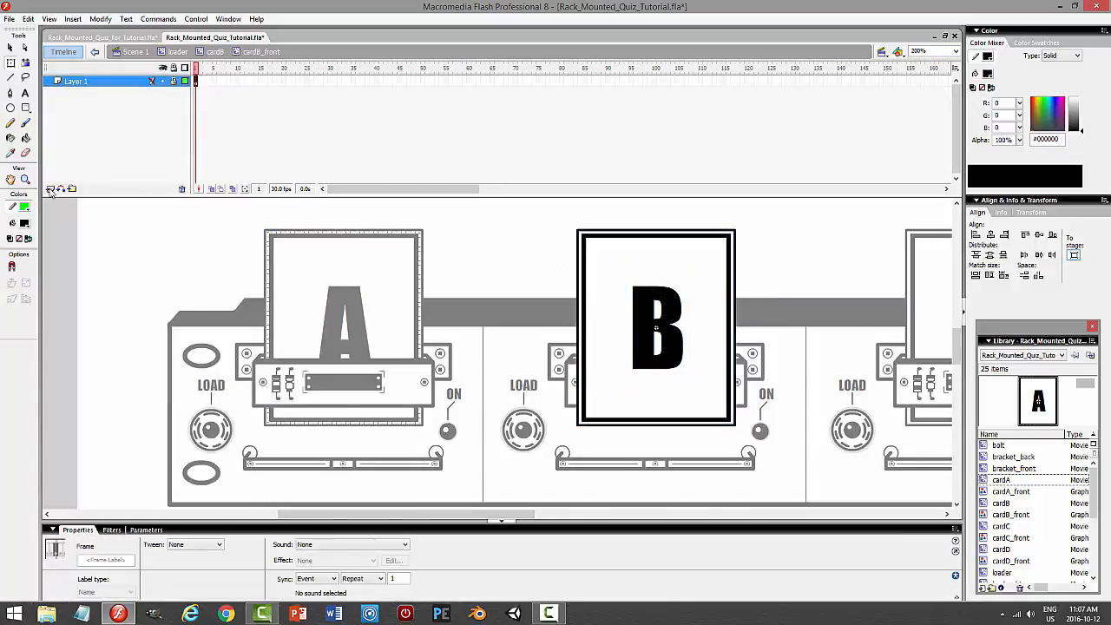
left_click(50, 188)
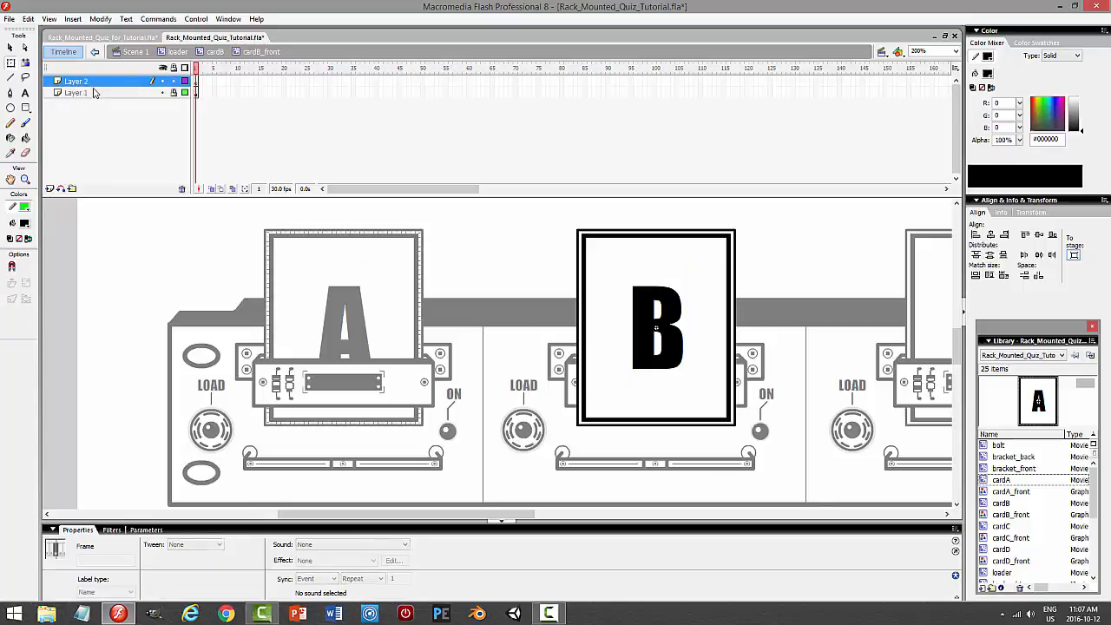
right_click(197, 81)
left_click(234, 228)
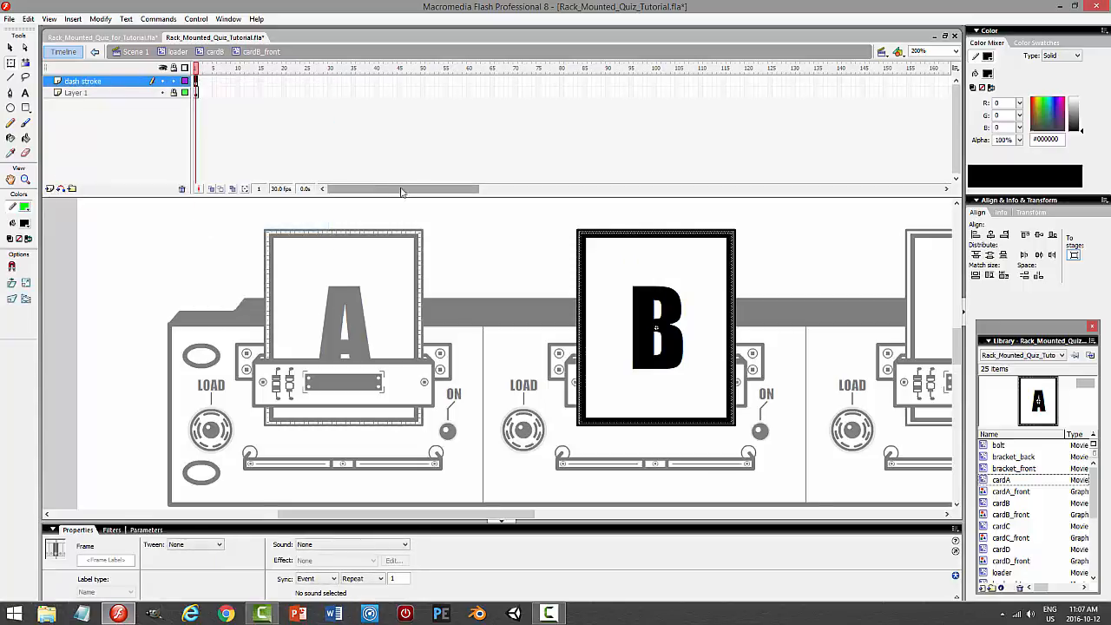
left_click(497, 248)
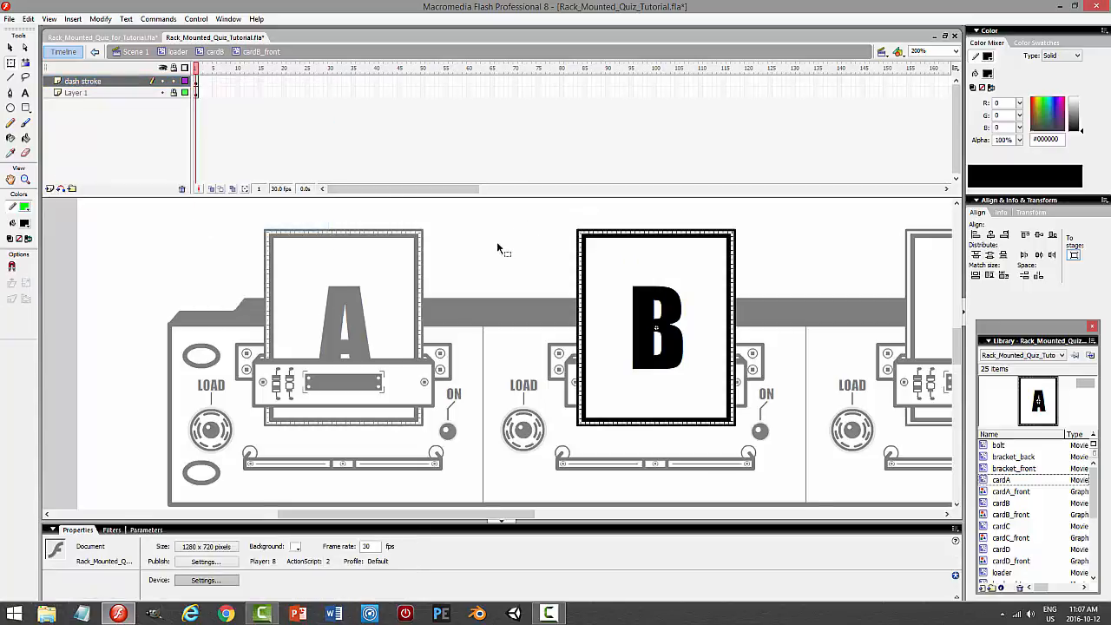
Open cardC_front through the loader symbol, lock Layer 1, and paste the copied dash stroke frame into a layer added above it
left_click(176, 52)
left_click_drag(507, 518, 609, 518)
double_click(593, 309)
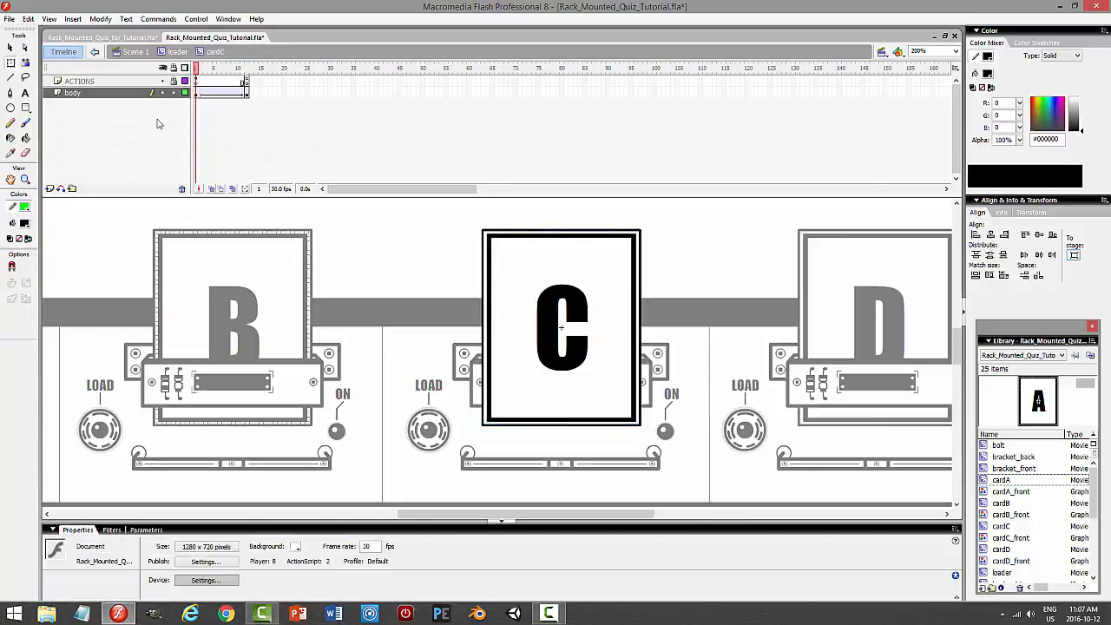
double_click(563, 328)
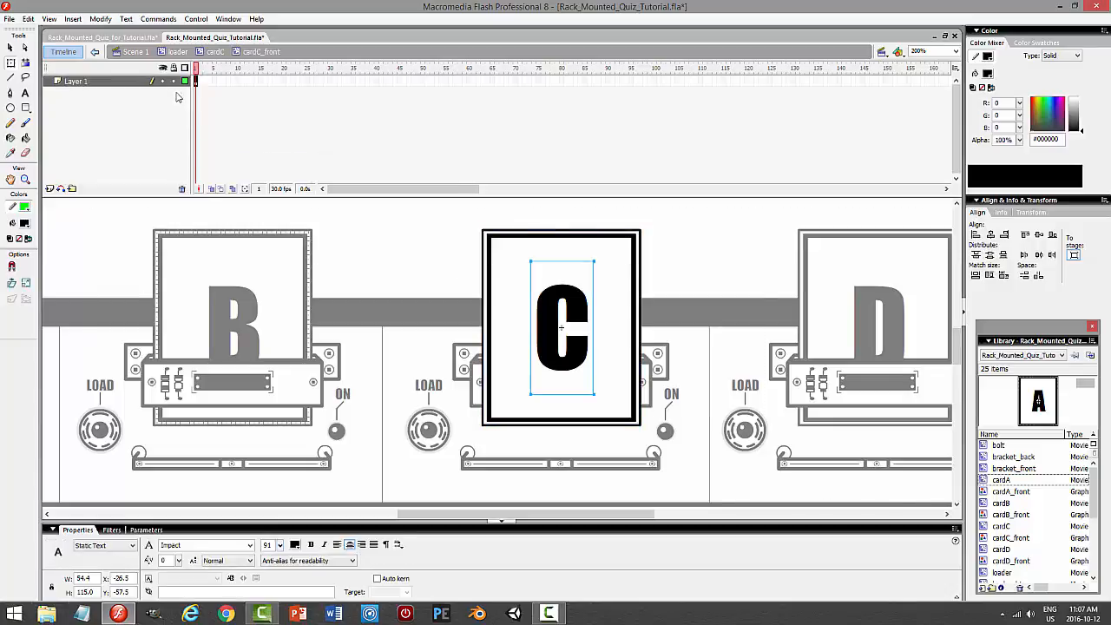
left_click(174, 80)
left_click(49, 189)
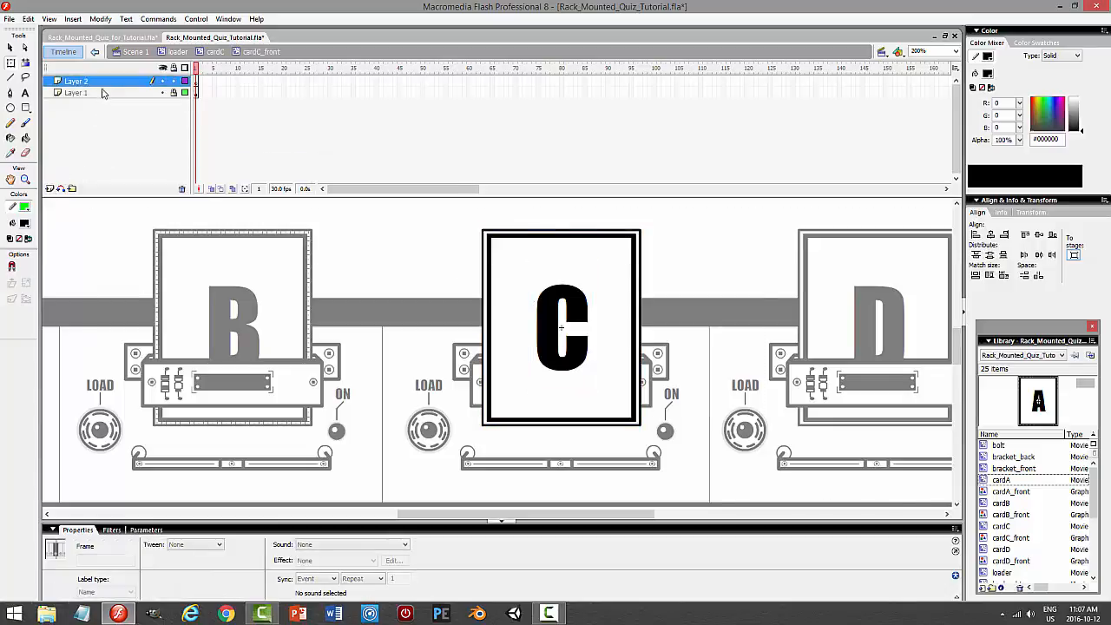
right_click(197, 81)
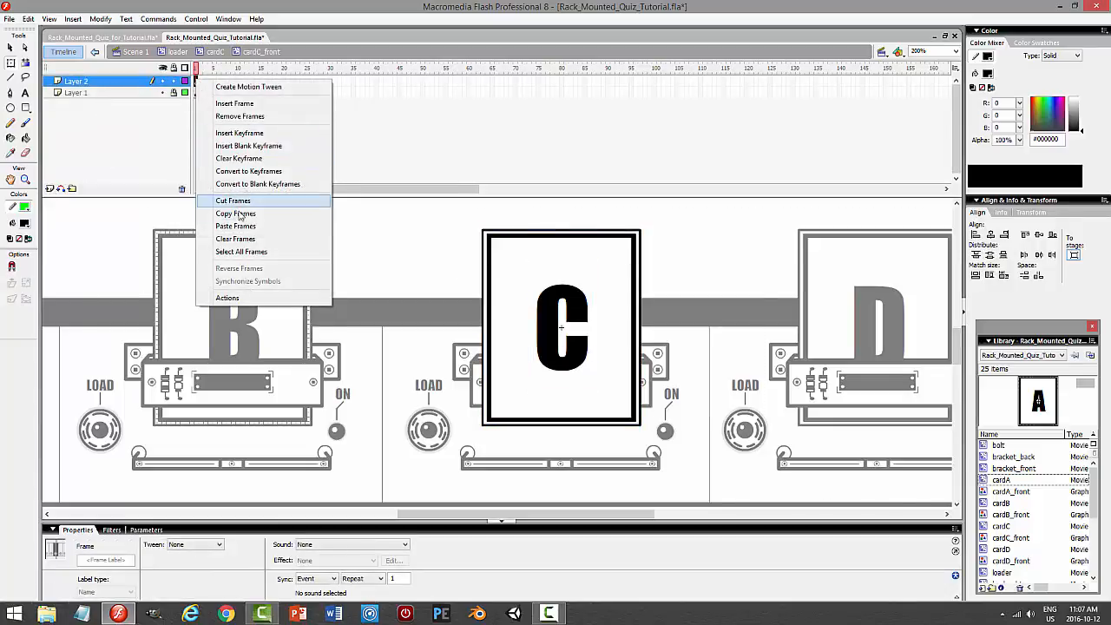
left_click(243, 227)
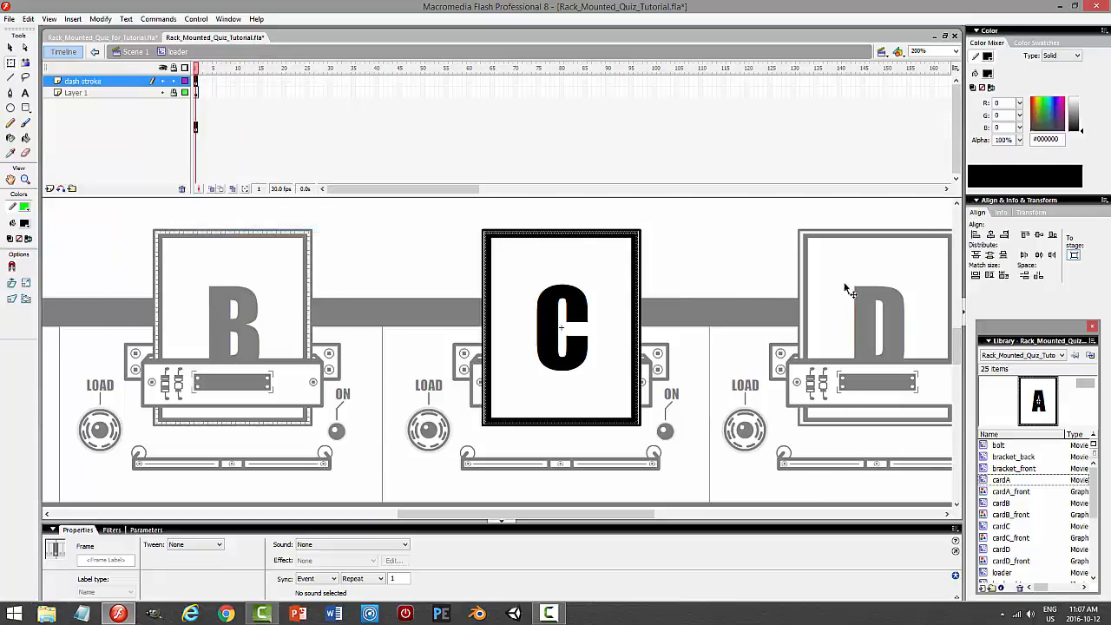
Paste the dash stroke frame into a new layer above the locked Layer 1 of cardD_front, and return to the loader symbol
double_click(846, 289)
double_click(912, 297)
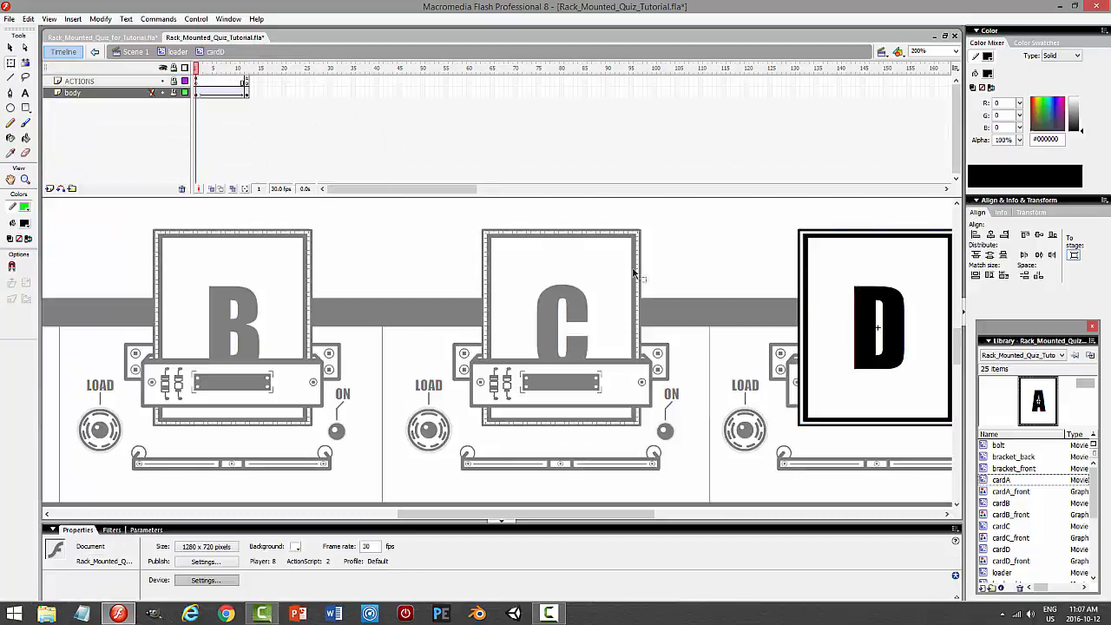
left_click(174, 93)
left_click(829, 290)
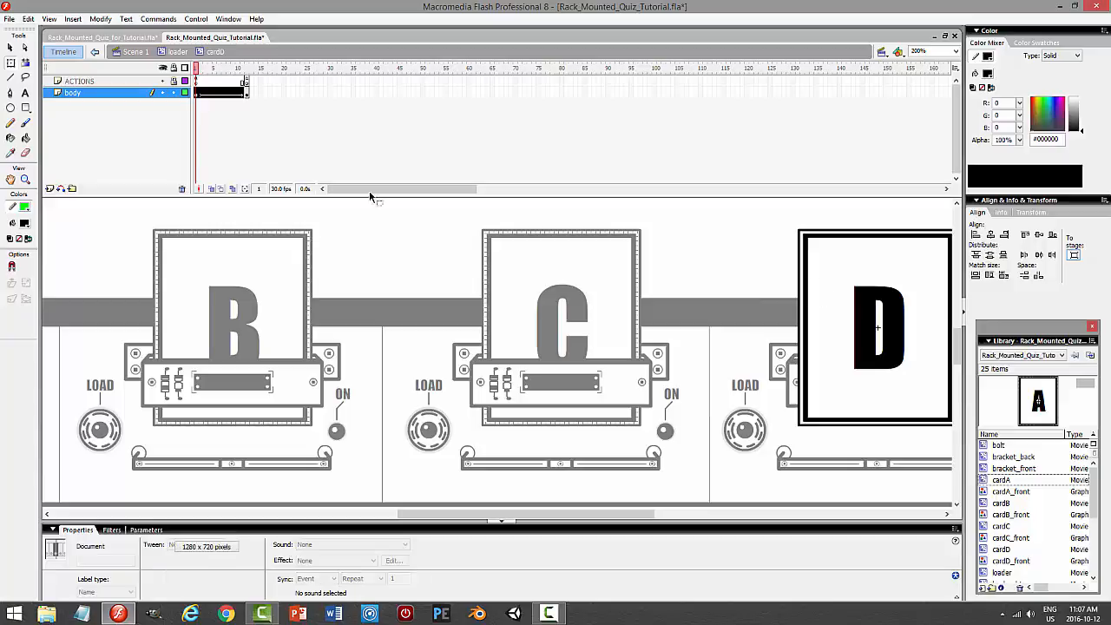
left_click(174, 81)
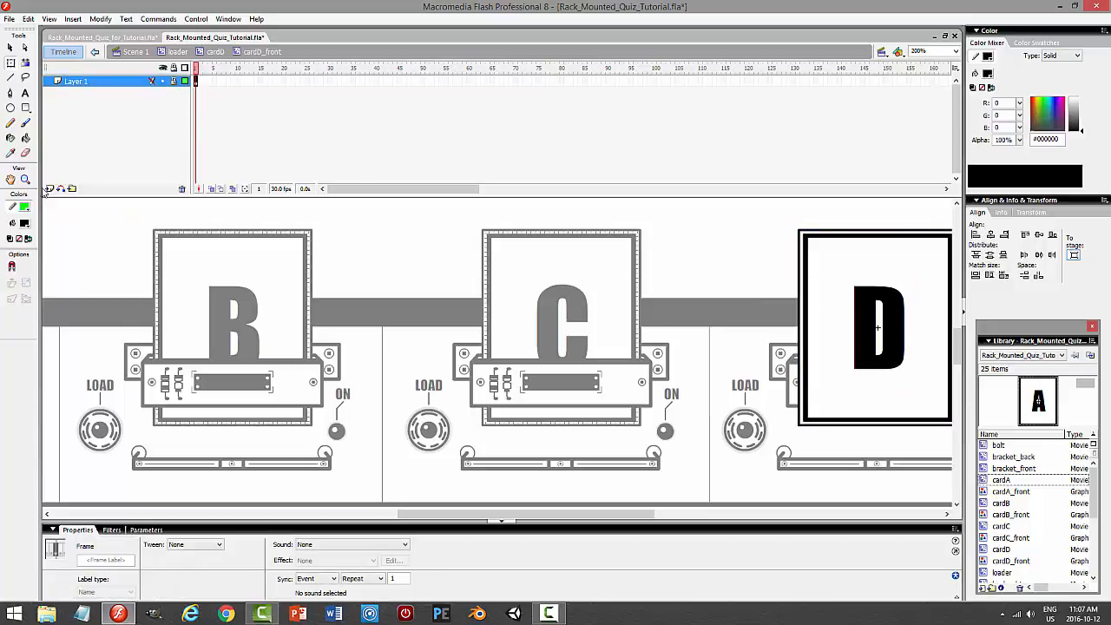
left_click(51, 189)
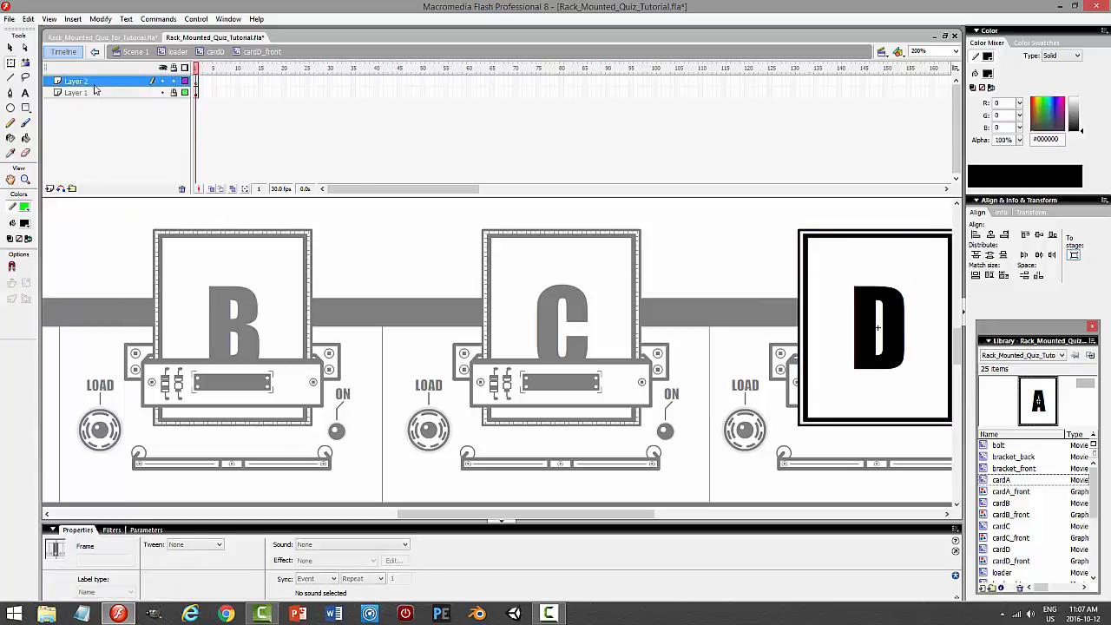
right_click(197, 83)
left_click(251, 223)
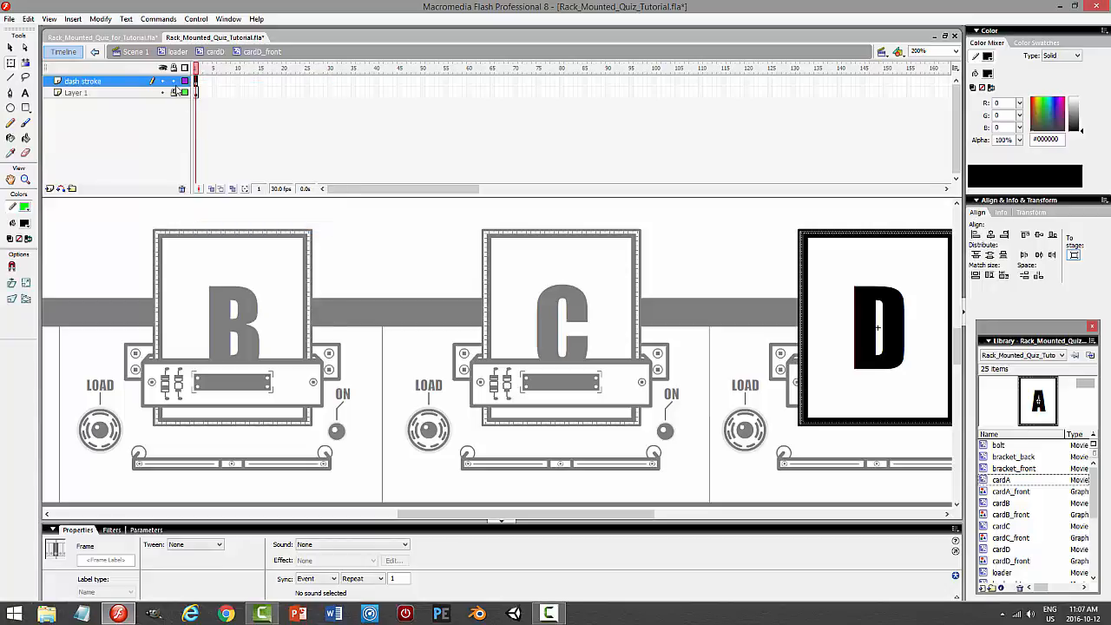
left_click(177, 51)
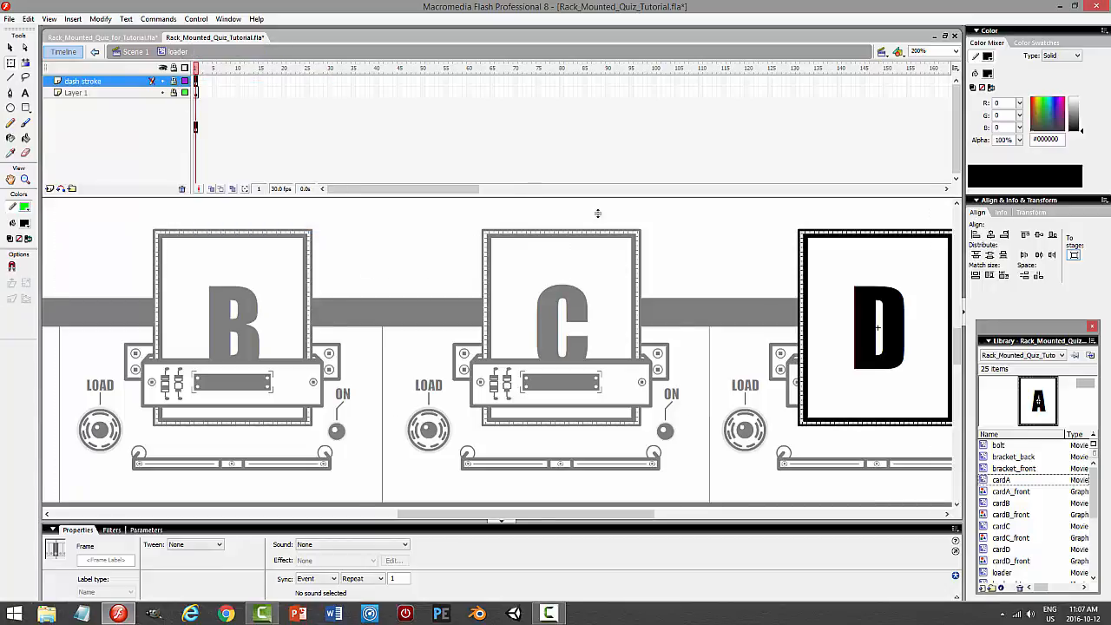
Test the movie, trigger cards D, C, B and A, trigger them again from A to D, and close the preview
left_click(709, 246)
key("ctrl+Return")
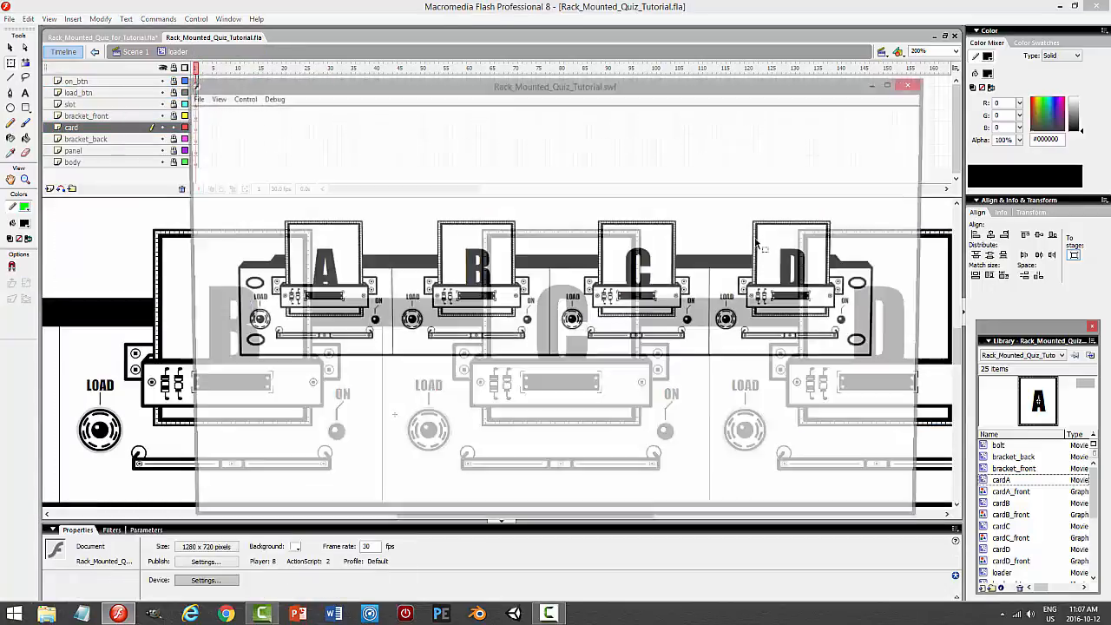
left_click(760, 246)
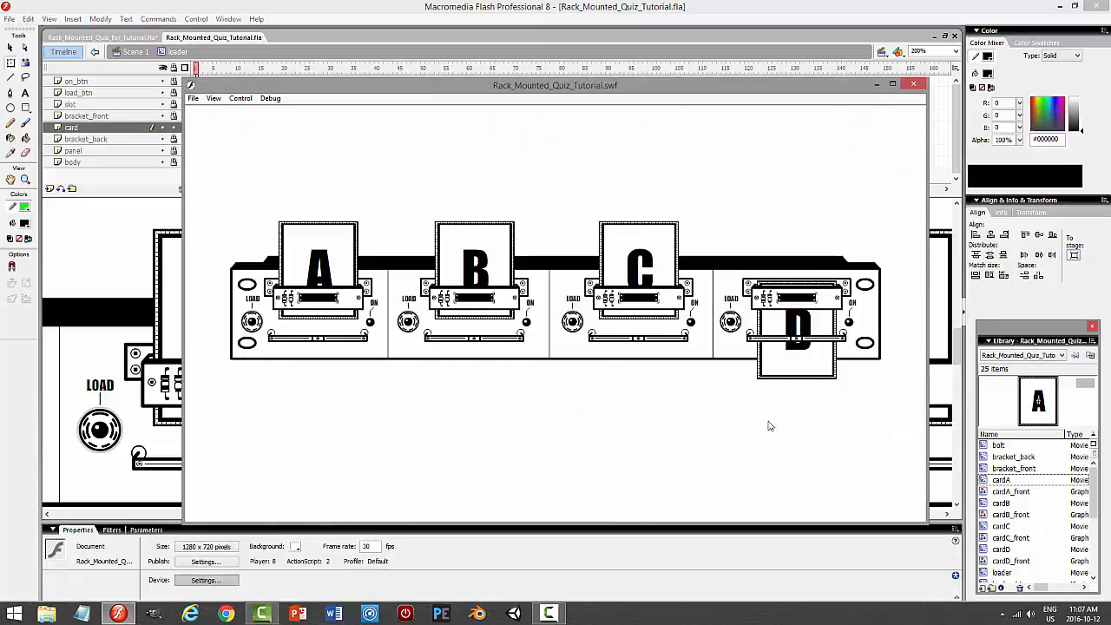
left_click(651, 270)
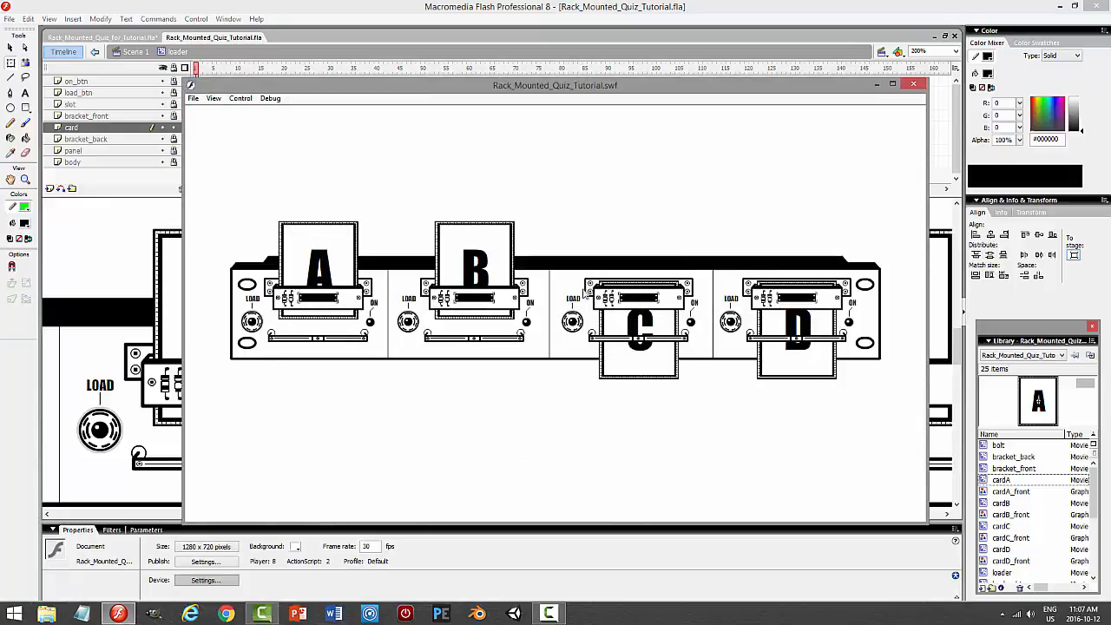
left_click(486, 266)
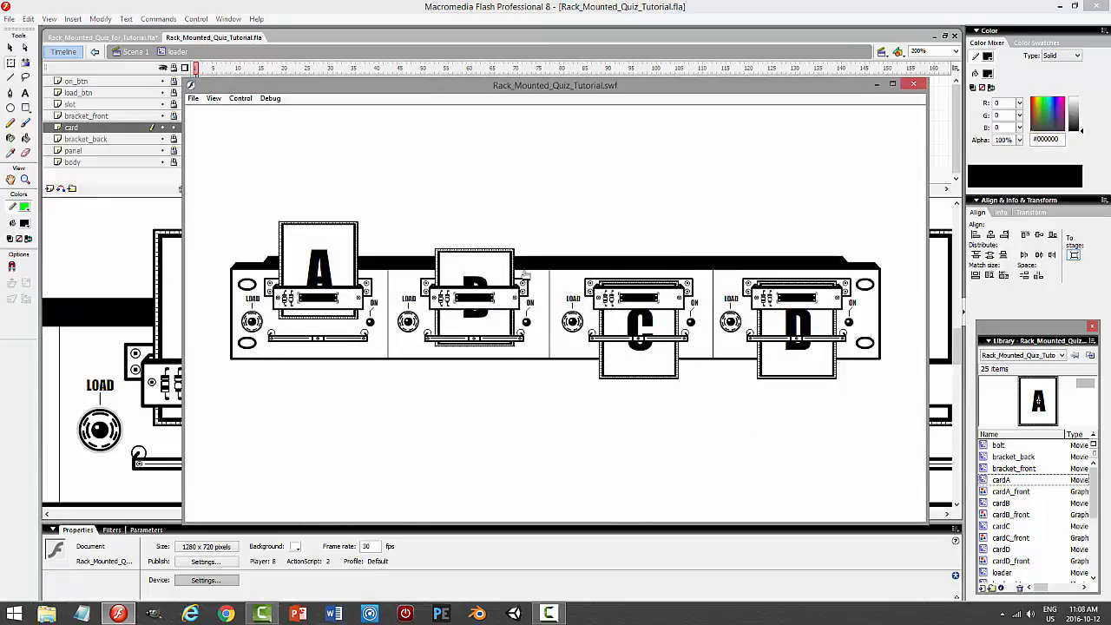
left_click(322, 269)
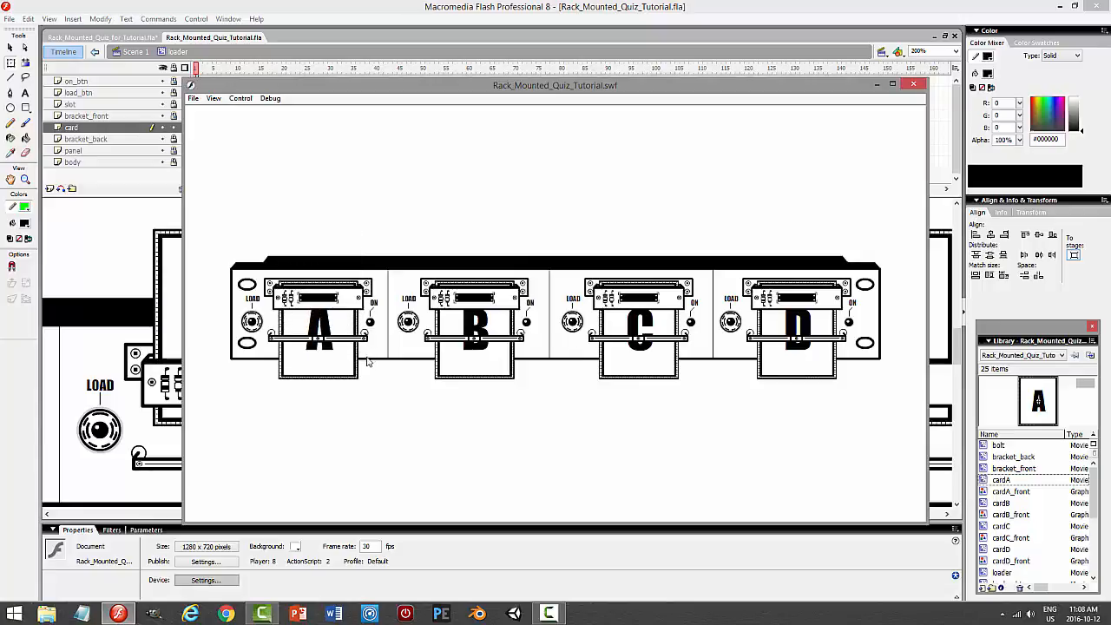
left_click(329, 357)
left_click(489, 356)
left_click(642, 340)
left_click(771, 355)
left_click(912, 83)
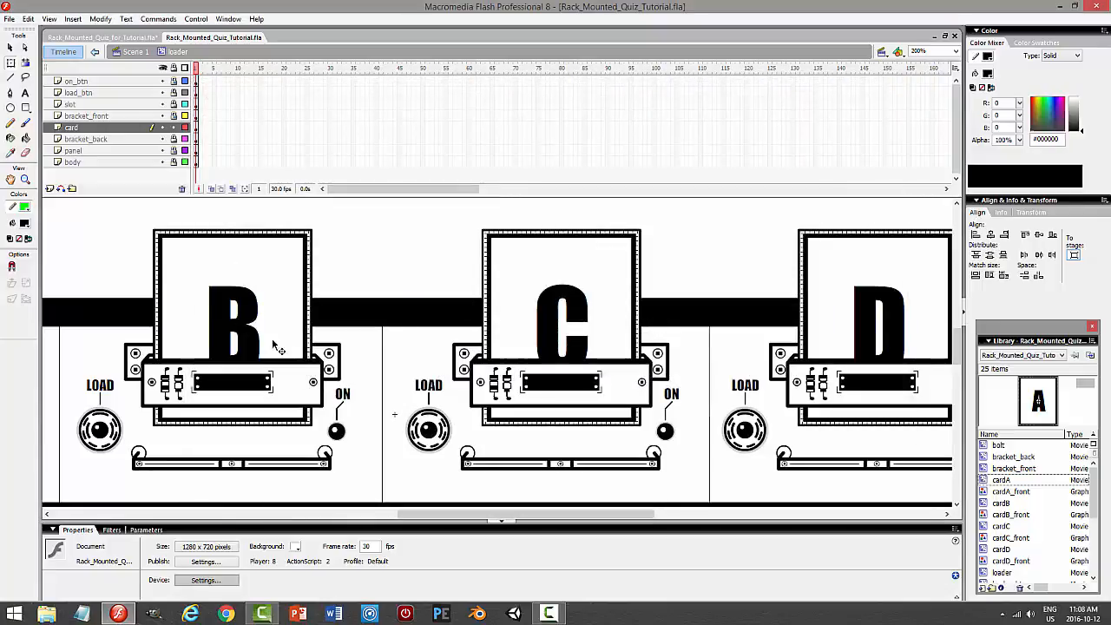
Lock the card layer and open the script of the LOAD button beside card A
left_click(157, 128)
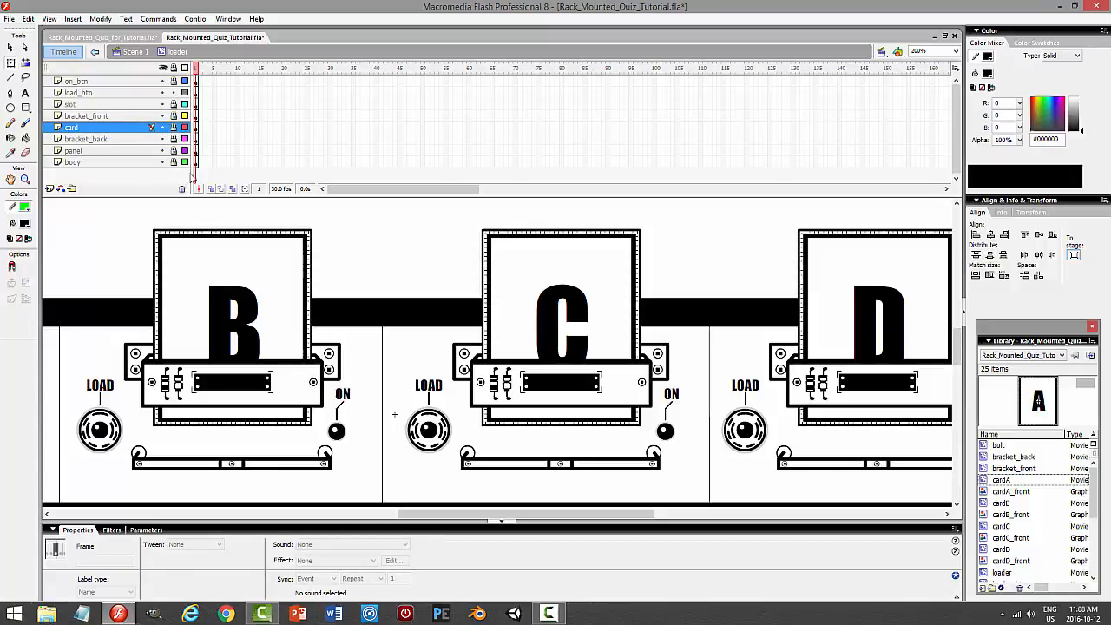
left_click(354, 512)
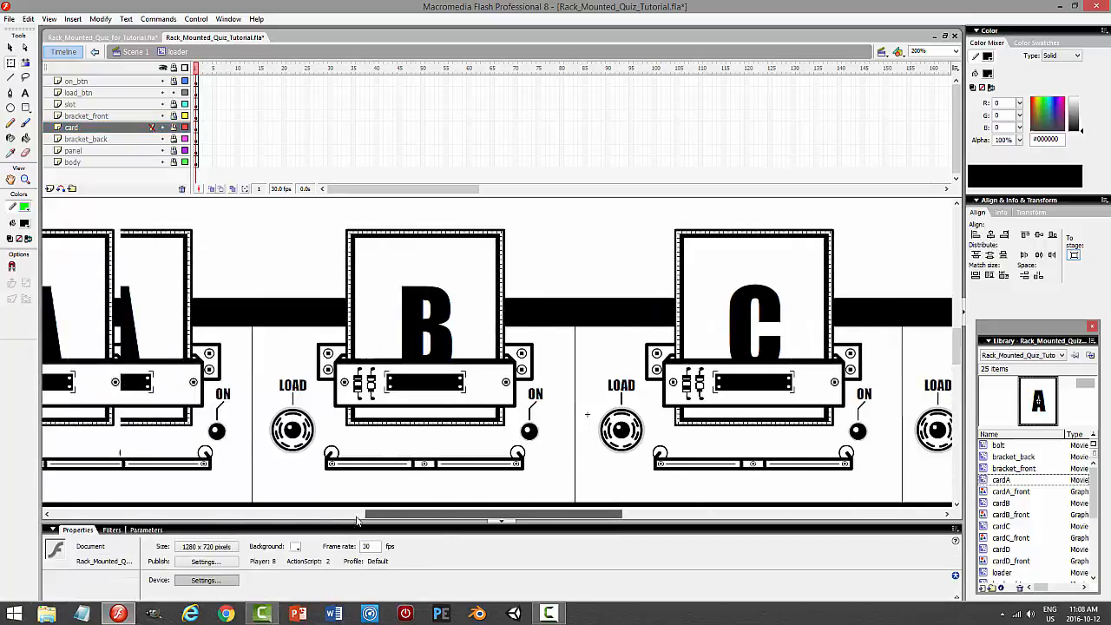
left_click(207, 441)
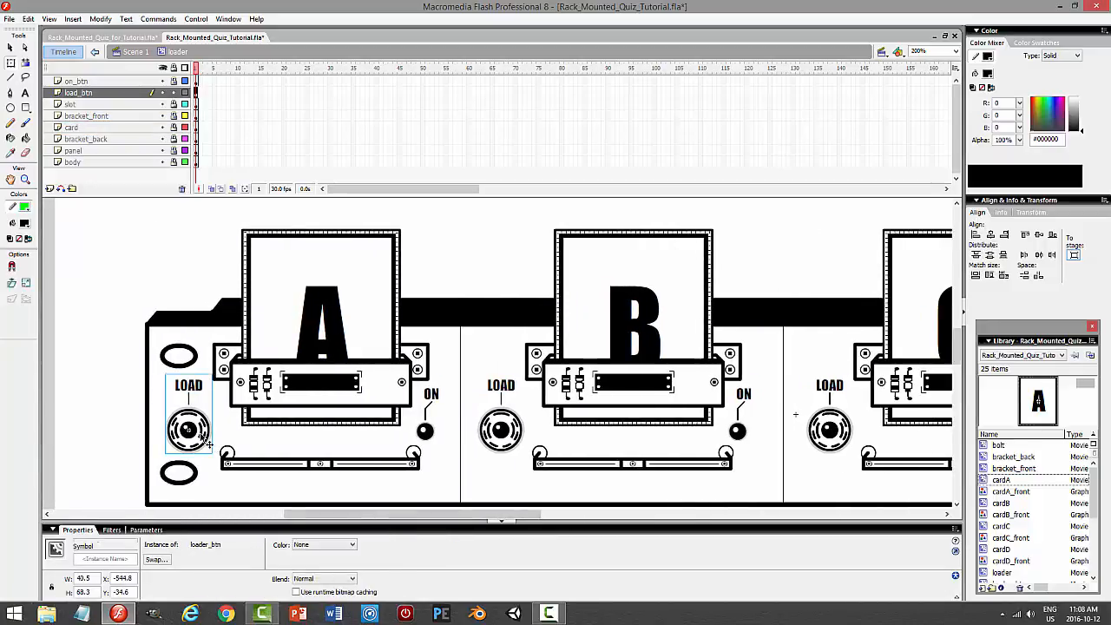
key("F9")
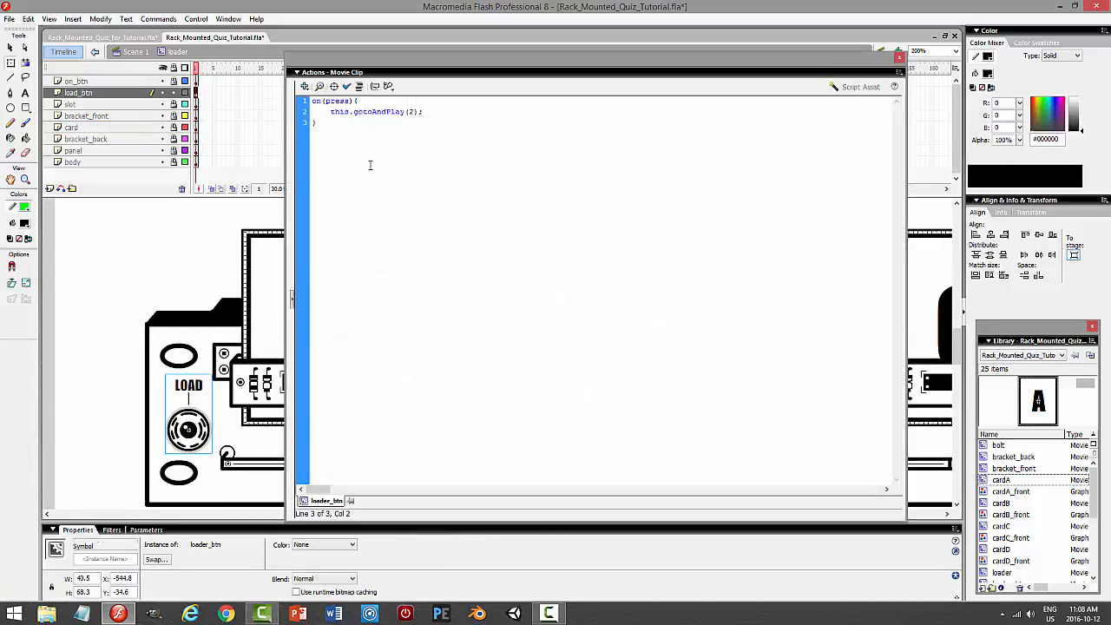
Add an on(release) handler to card A's LOAD button containing _root.loader.cardA.gotoAndPlay(2); and this.gotoAndStop(1);
left_click(547, 116)
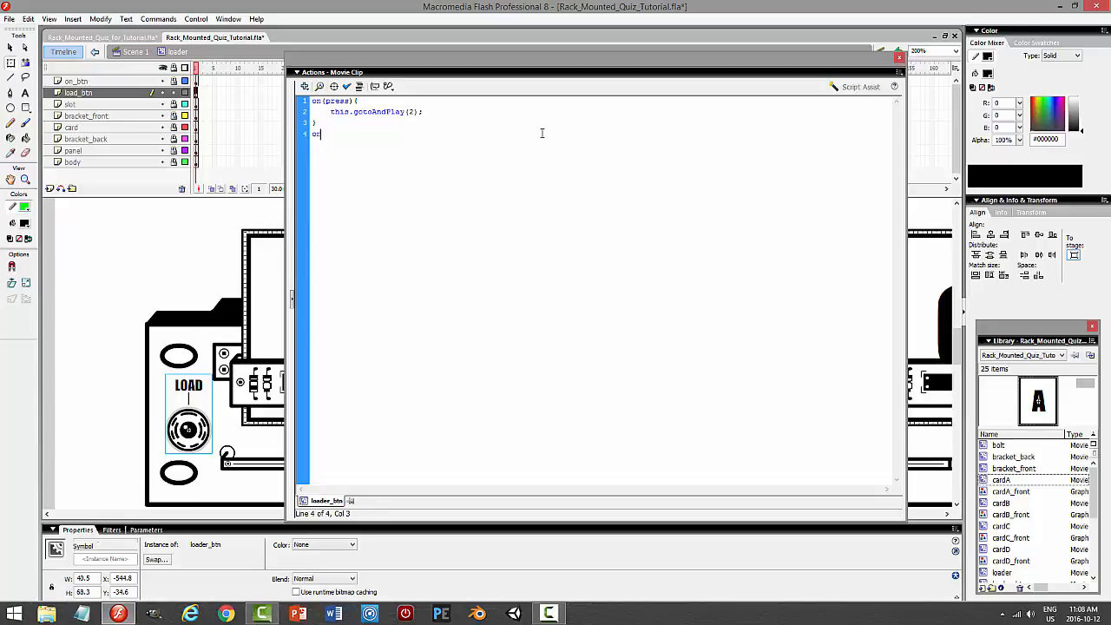
type("(release)")
type("(")
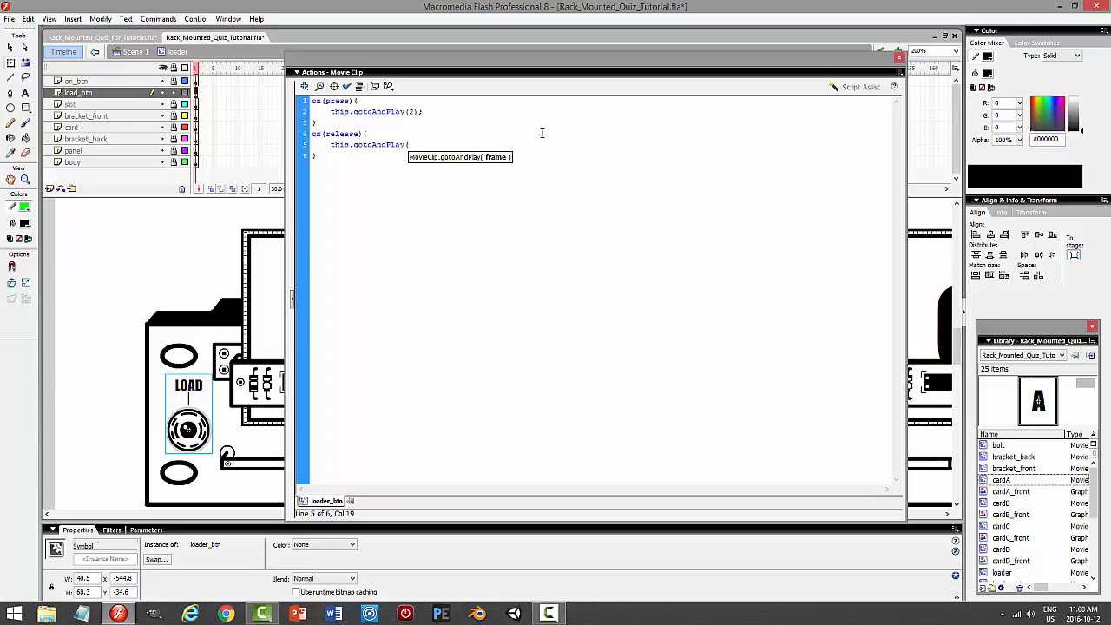
type("_root.loader.cardA.")
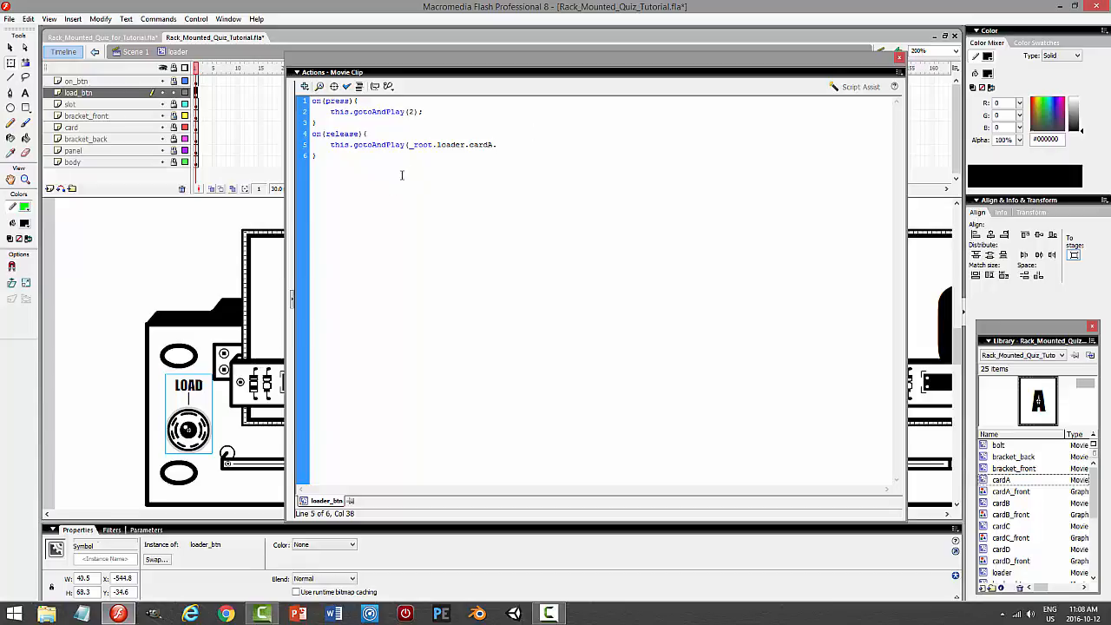
left_click_drag(502, 145, 333, 146)
key("BackSpace")
type("_root.loader.")
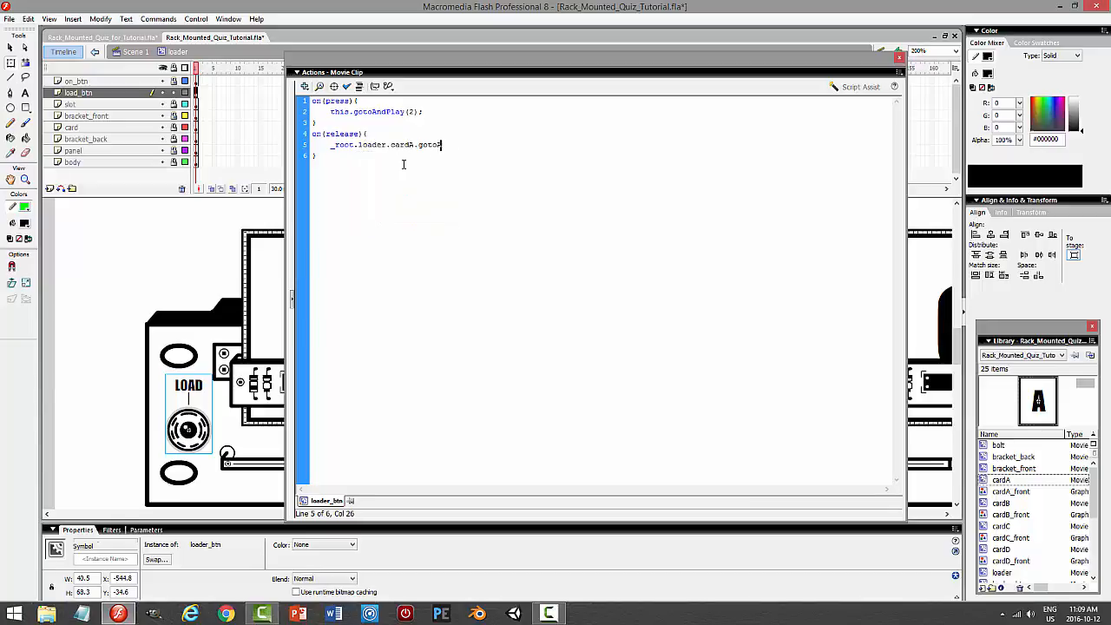
type("cardA.gotoAndPlay(2)")
type("(1);")
Test the movie, trigger card A repeatedly with its LOAD button, and close the preview and the script
key("ctrl+Return")
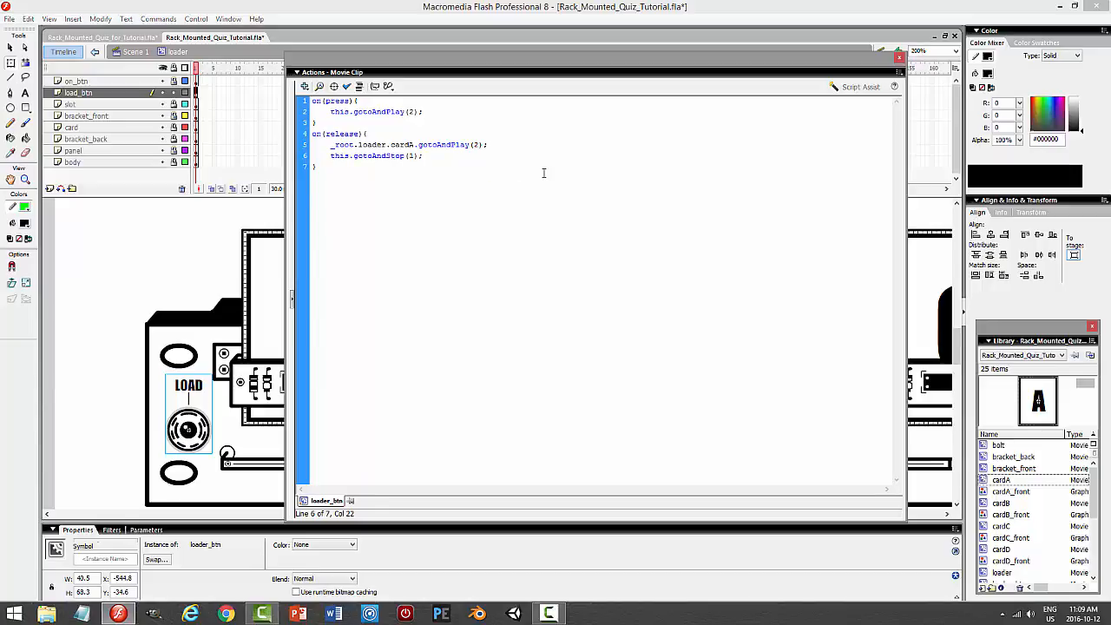
left_click(248, 342)
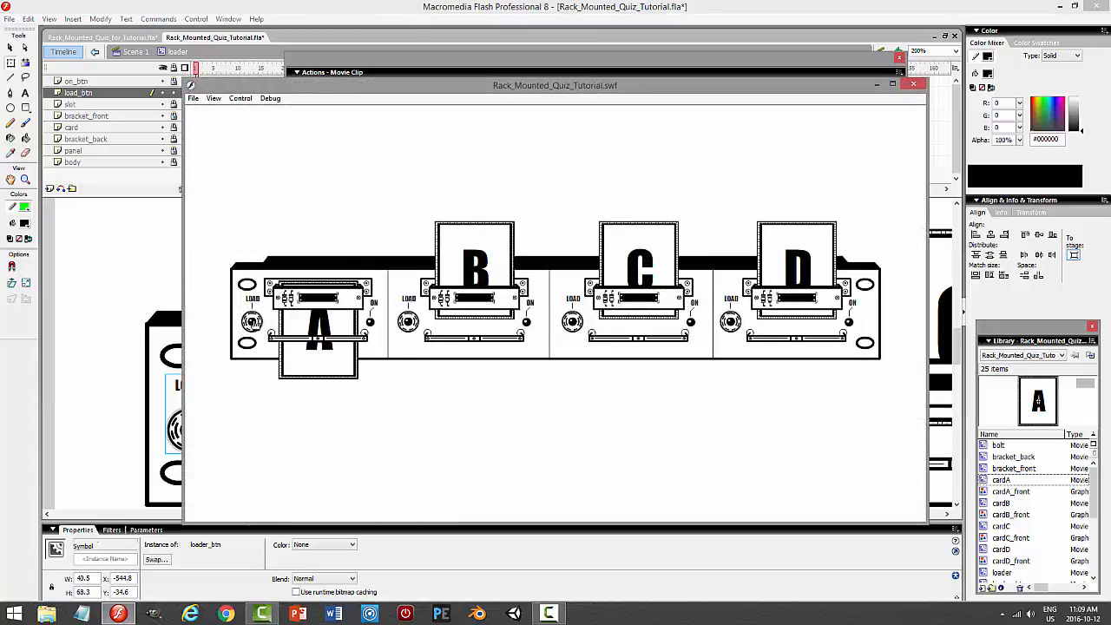
left_click(251, 320)
left_click(251, 322)
left_click(251, 322)
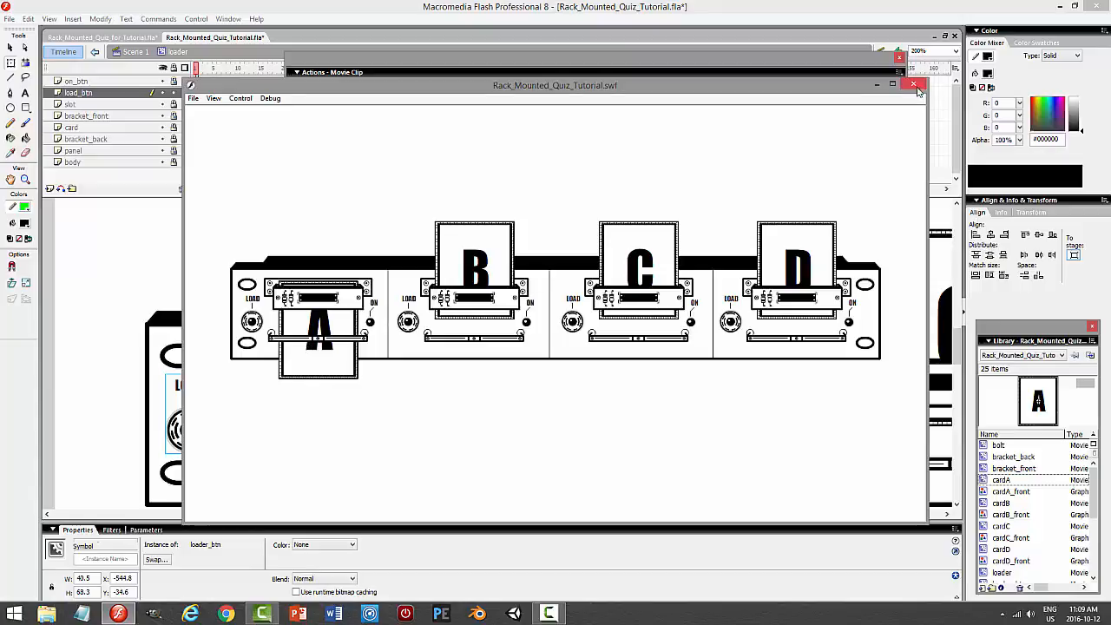
left_click(913, 84)
key("F9")
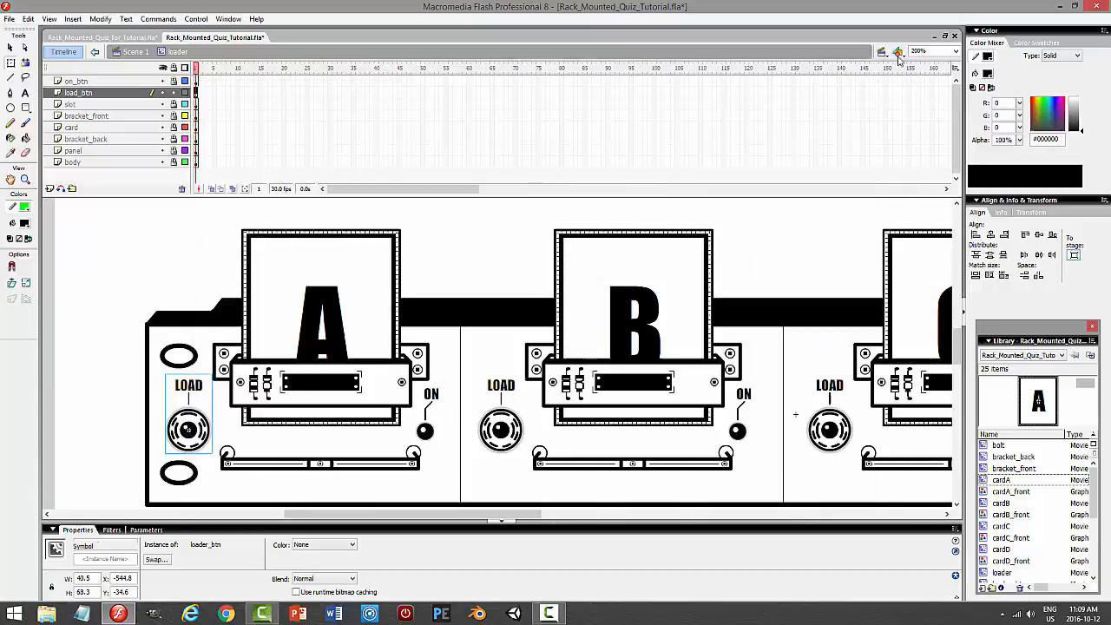
Lock the load_btn layer, unlock the card layer, and open card A's script and select all of its code
left_click(411, 266)
left_click(174, 92)
left_click(174, 127)
left_click(293, 248)
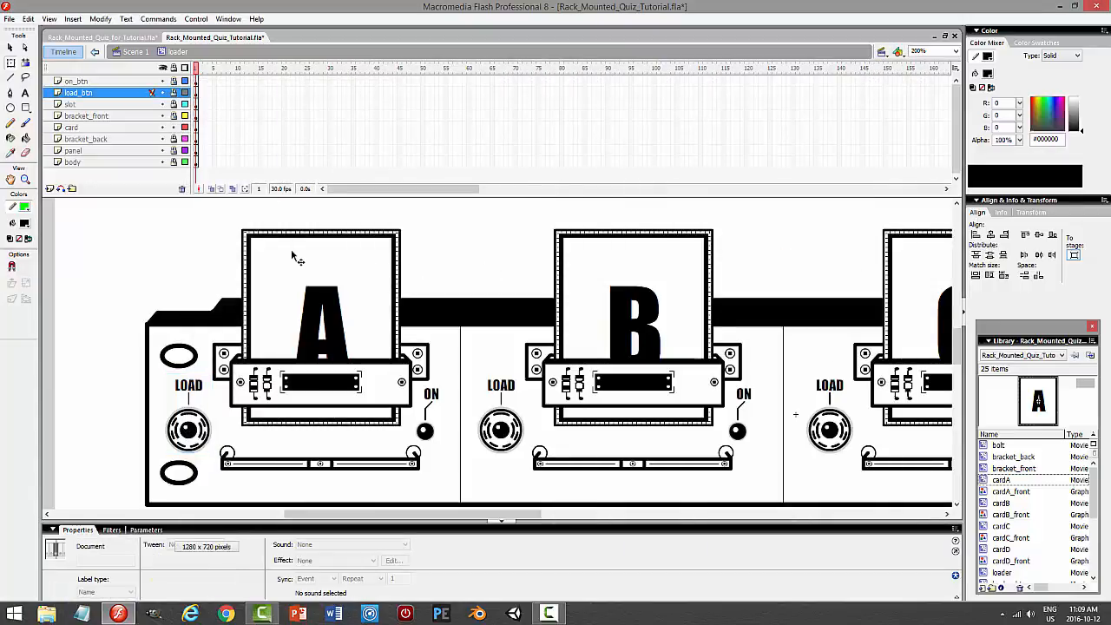
key("F9")
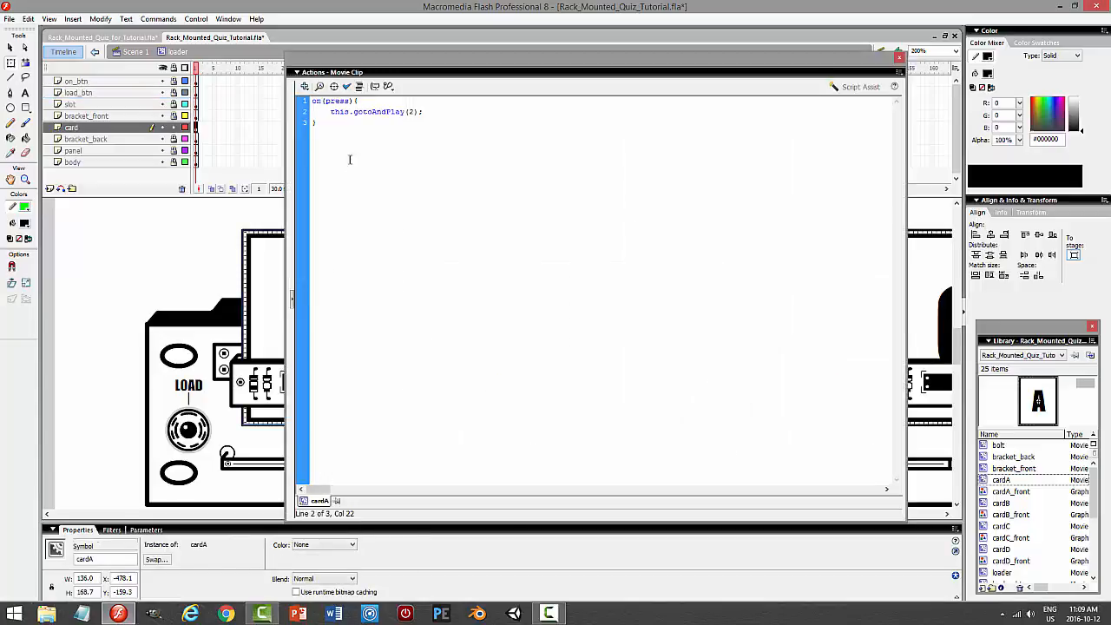
key("ctrl+a")
key("ctrl+c")
key("F9")
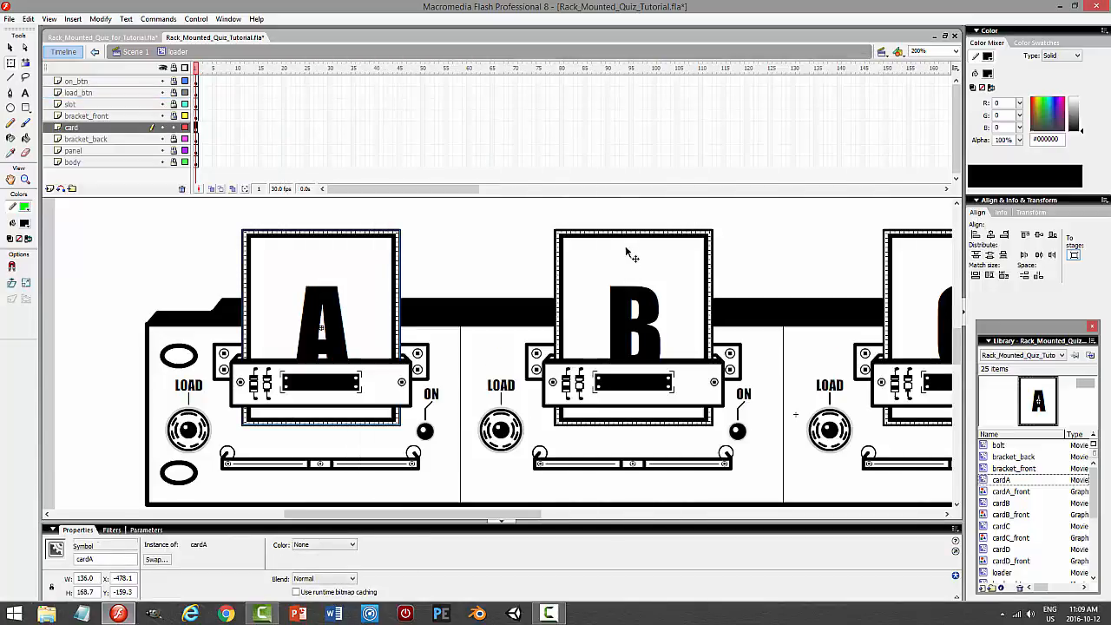
Open card B's on(press) script, select all of its code, and close the script
left_click(651, 269)
key("F9")
key("ctrl+v")
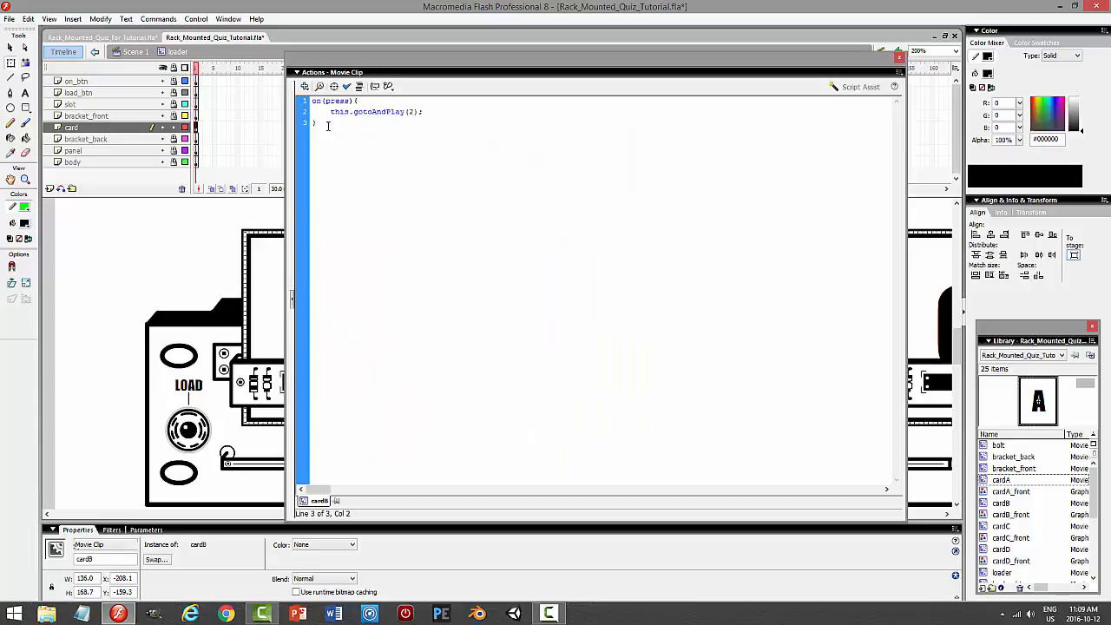
key("ctrl+a")
key("F9")
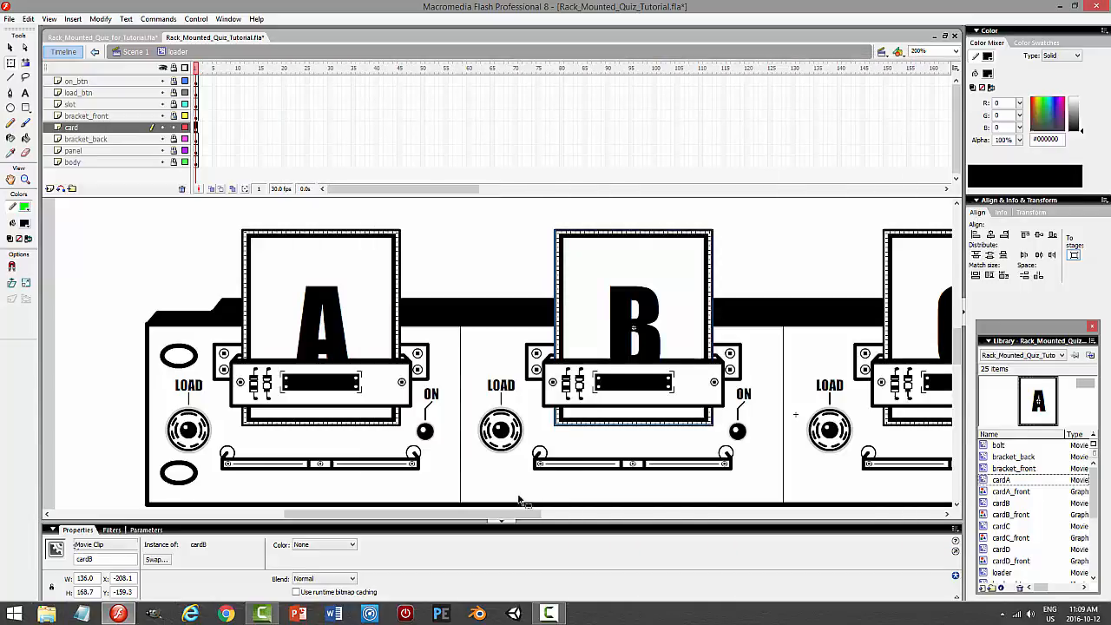
Open the script of card C, select all of its code, and close the script
left_click_drag(512, 516, 598, 501)
left_click(689, 330)
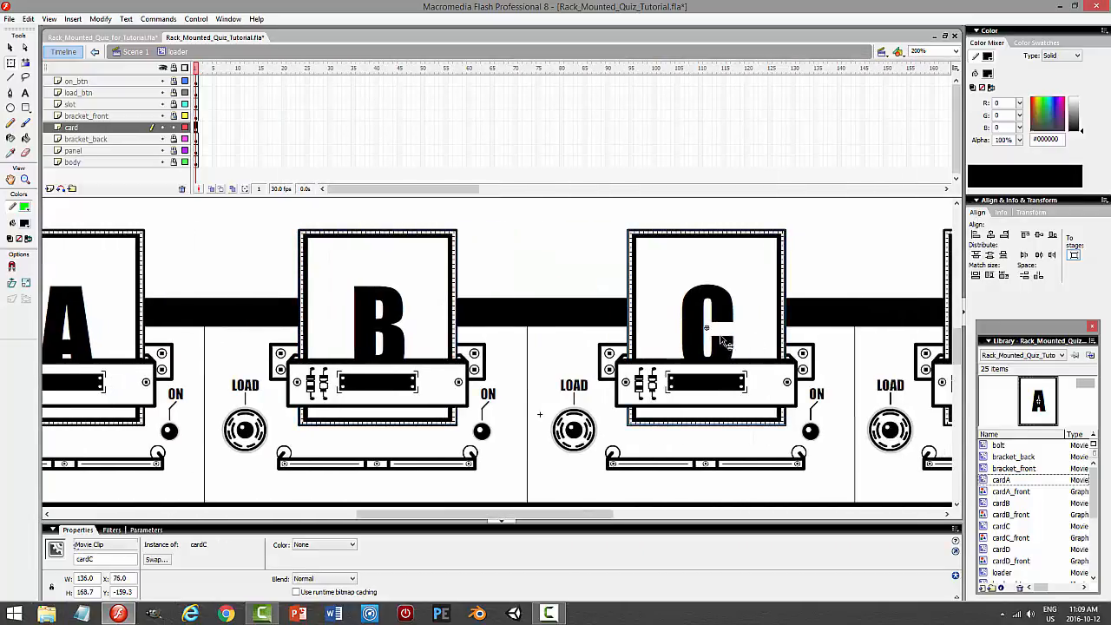
key("F9")
key("ctrl+v")
key("ctrl+a")
key("F9")
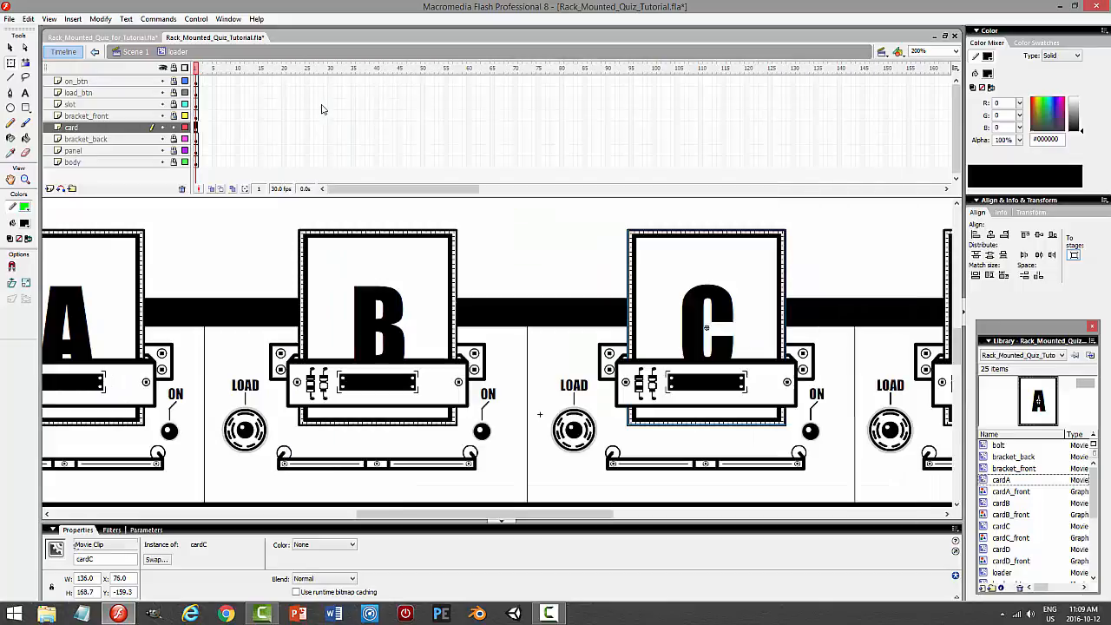
Open card D's on(press) script, select all of its code, close the script, and save the document
left_click_drag(418, 507, 505, 509)
left_click(766, 332)
key("F9")
key("ctrl+v")
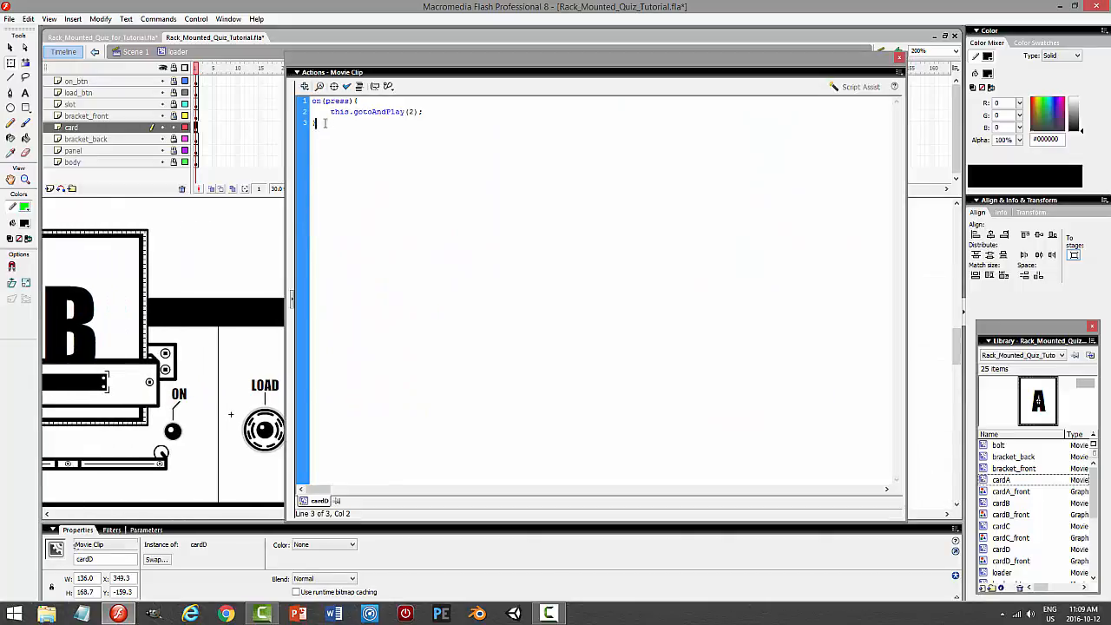
key("ctrl+a")
key("F9")
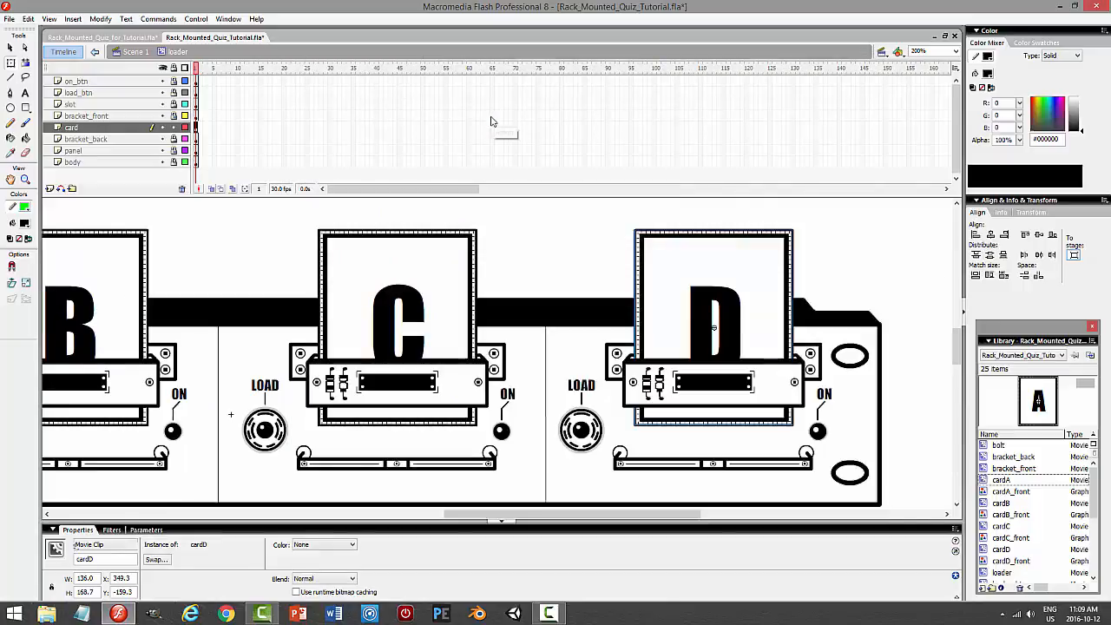
key("ctrl+s")
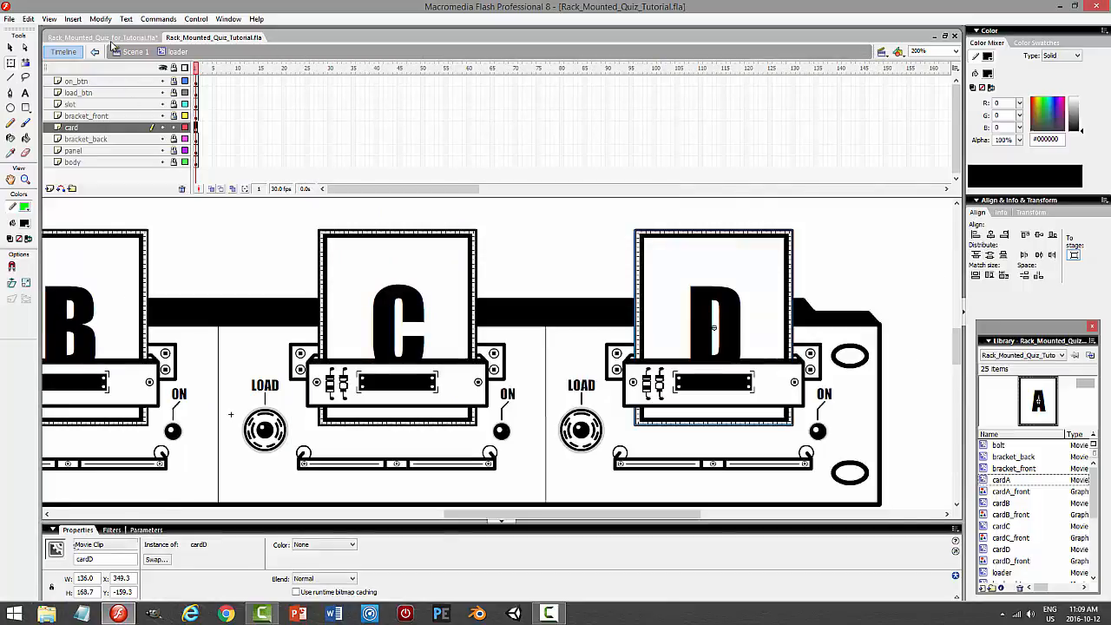
Switch to Rack_Mounted_Quiz_for_Tutorial.fla and examine the script on card A's LOAD button inside the loader, plus the button's timeline up to frame 7
left_click(111, 39)
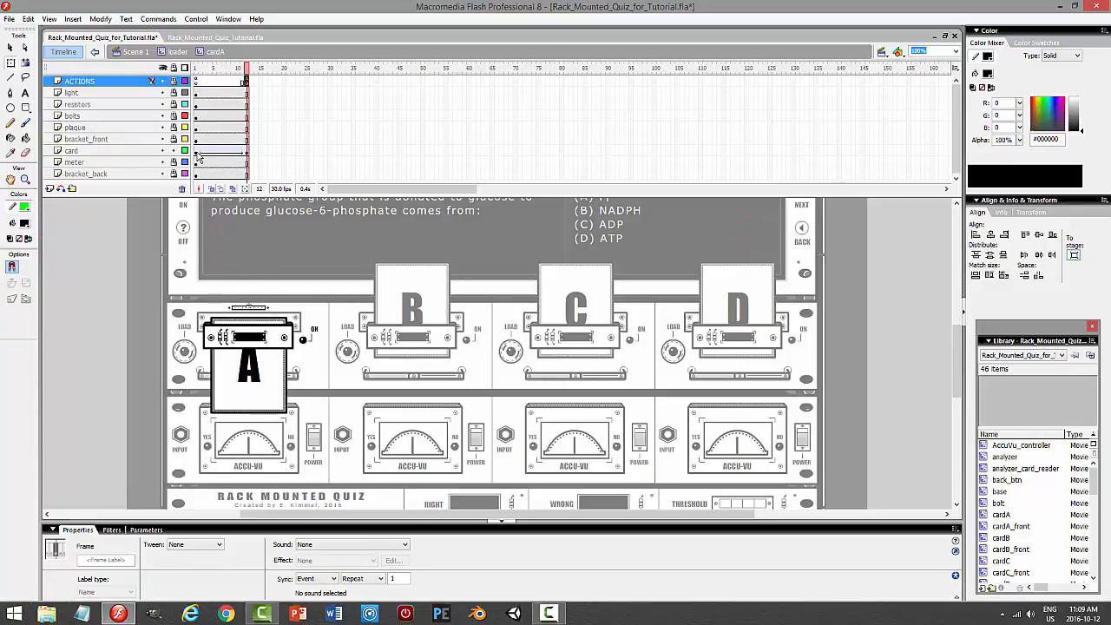
left_click(175, 52)
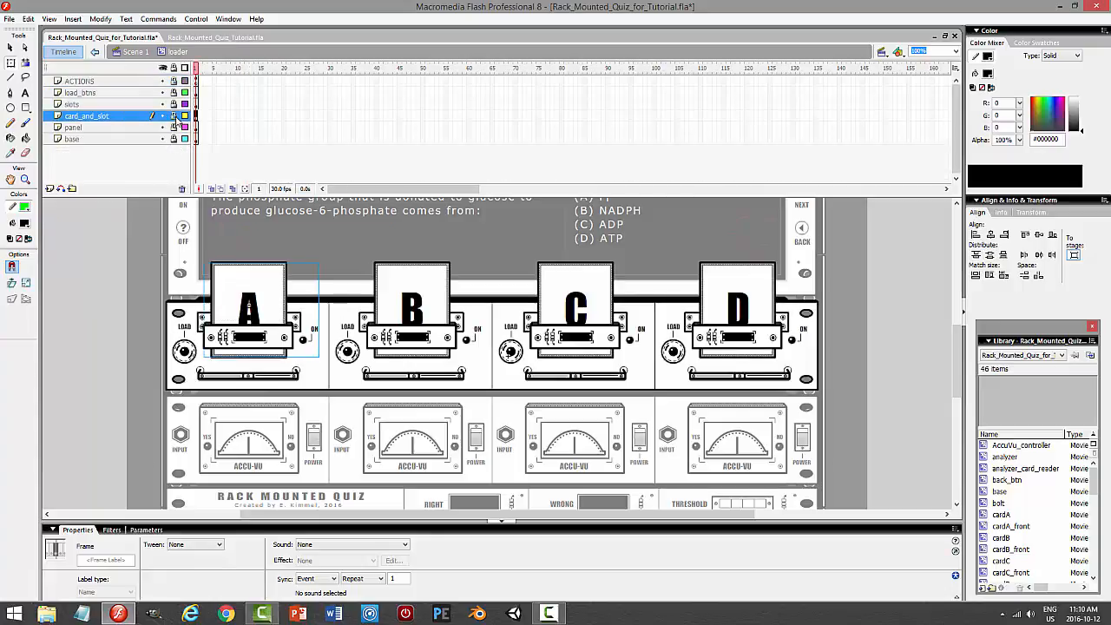
left_click(183, 350)
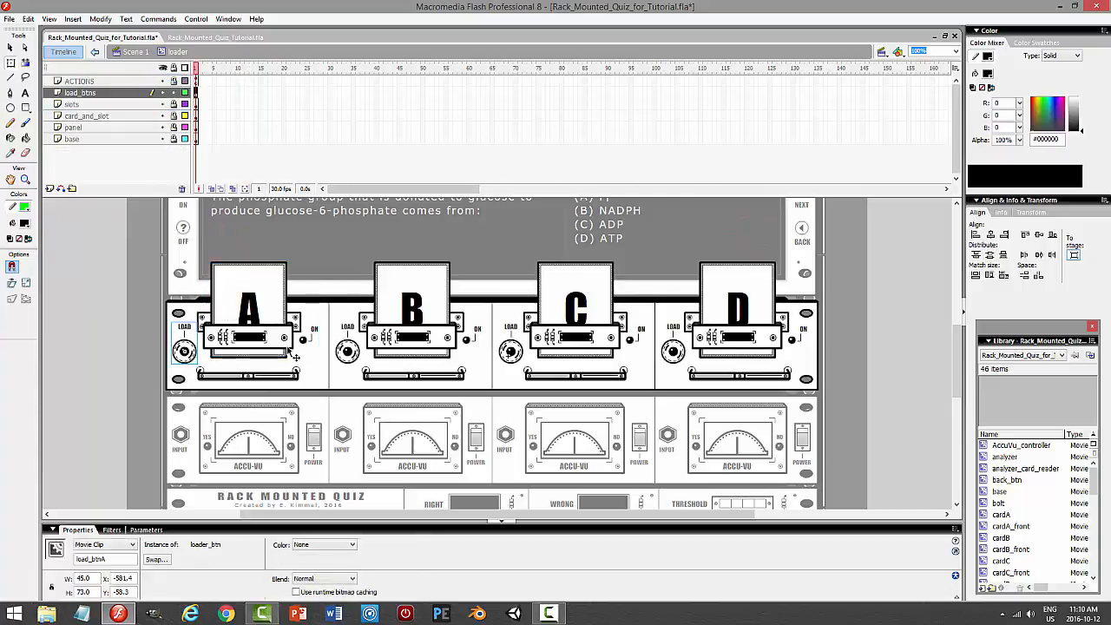
key("F9")
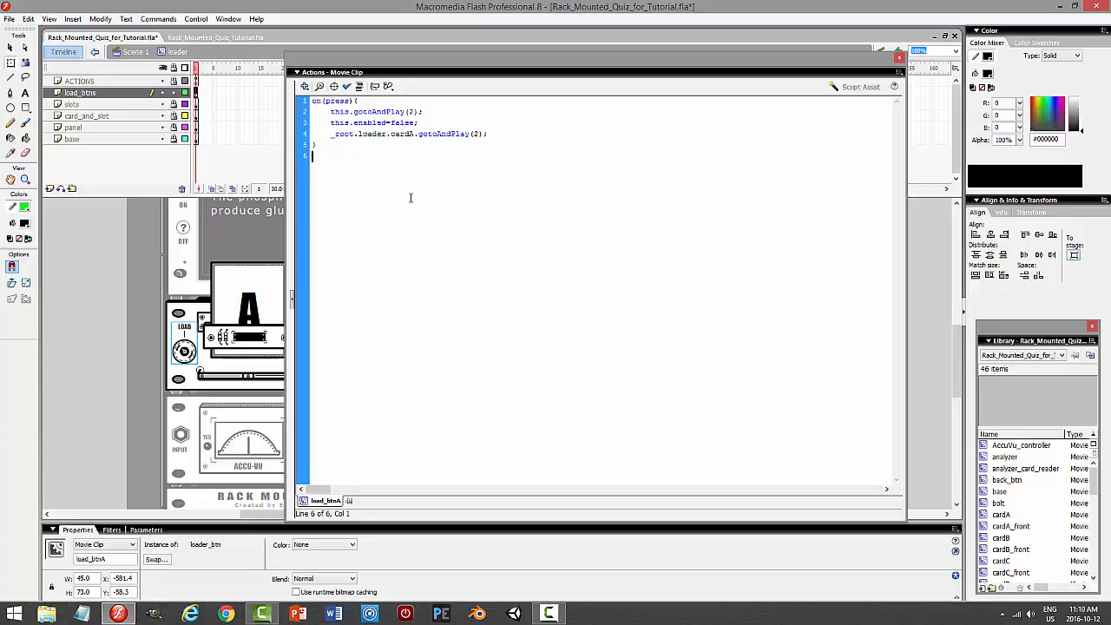
key("F9")
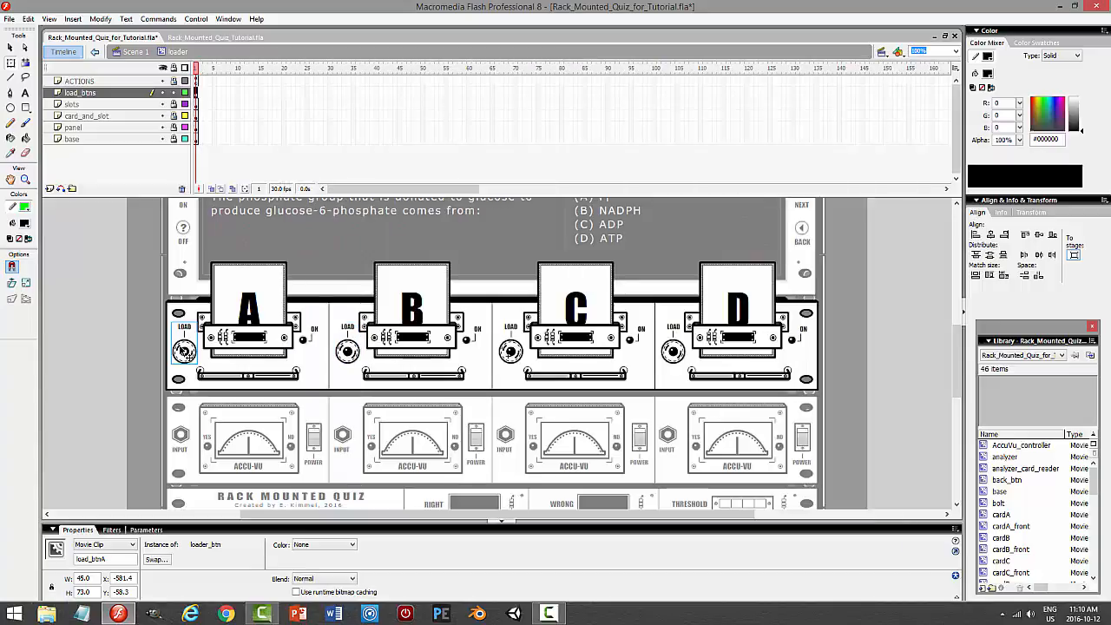
double_click(182, 351)
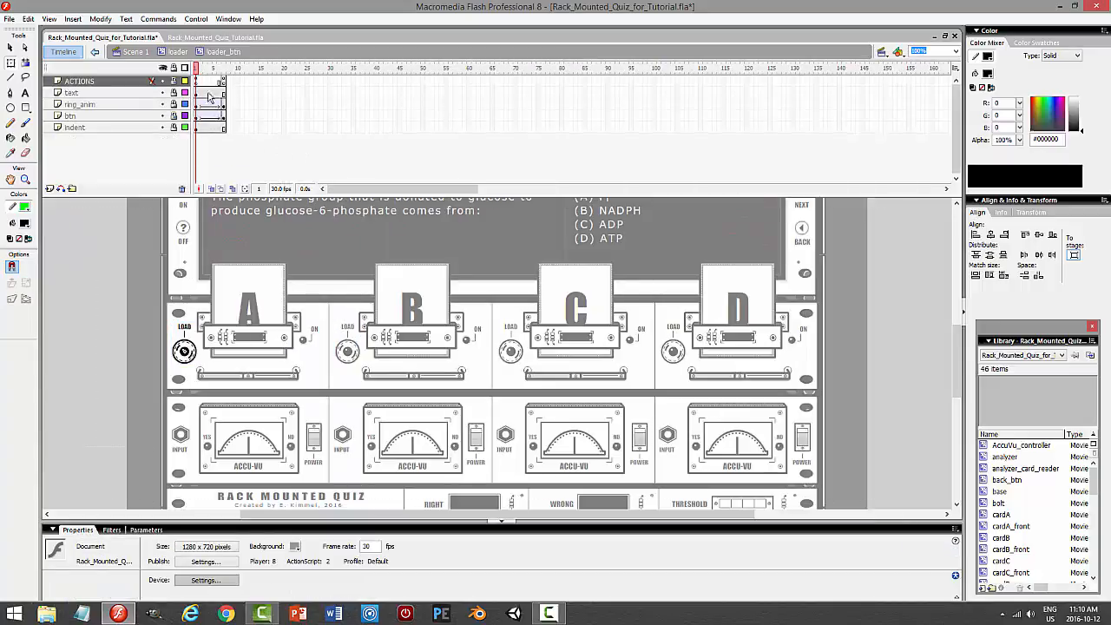
left_click_drag(198, 71, 225, 74)
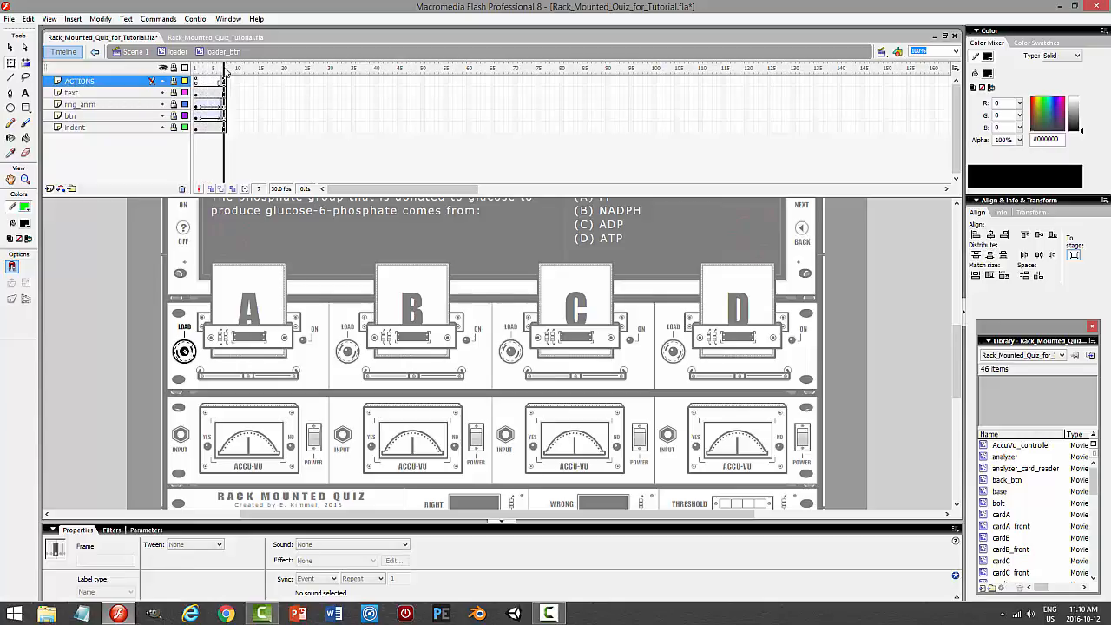
Test the reference quiz movie, trigger cards A, B and C with their LOAD buttons, and close the preview
key("ctrl+Return")
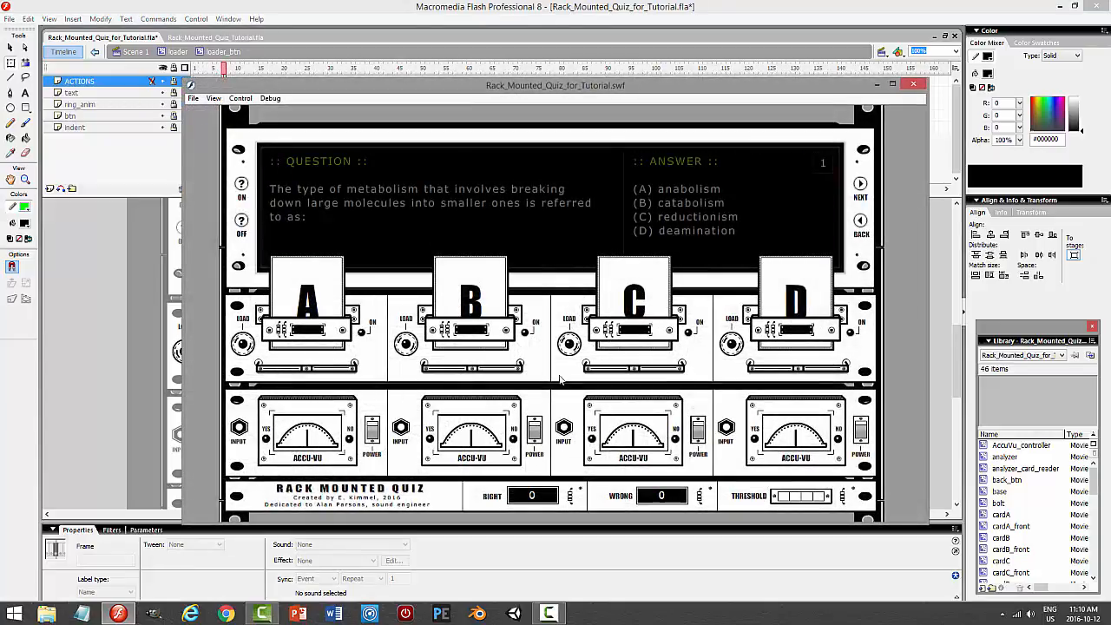
left_click(242, 347)
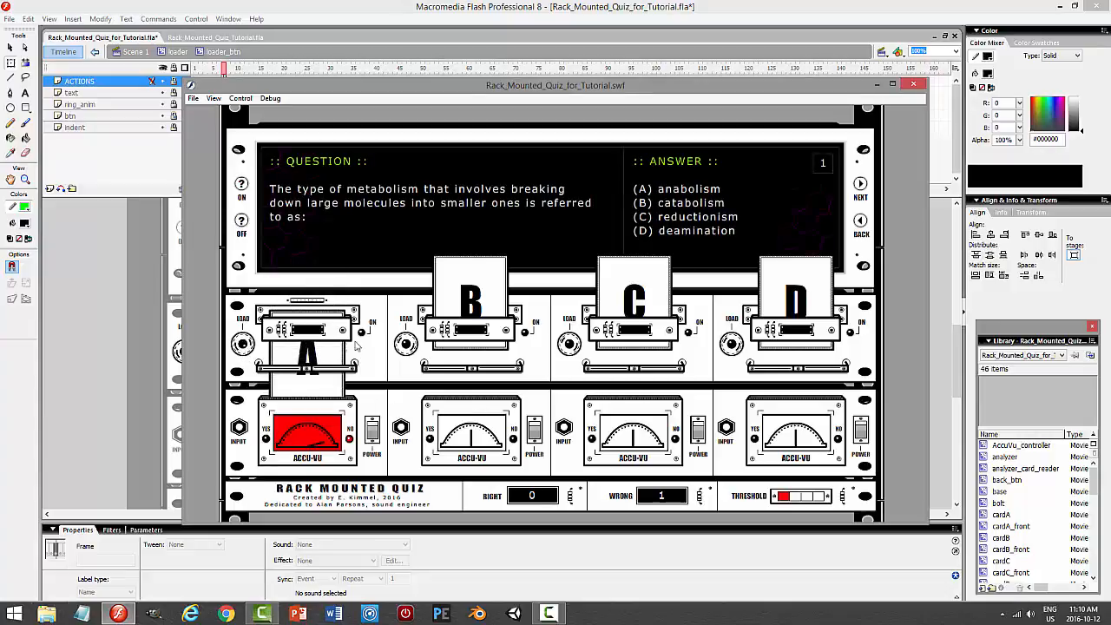
left_click(408, 348)
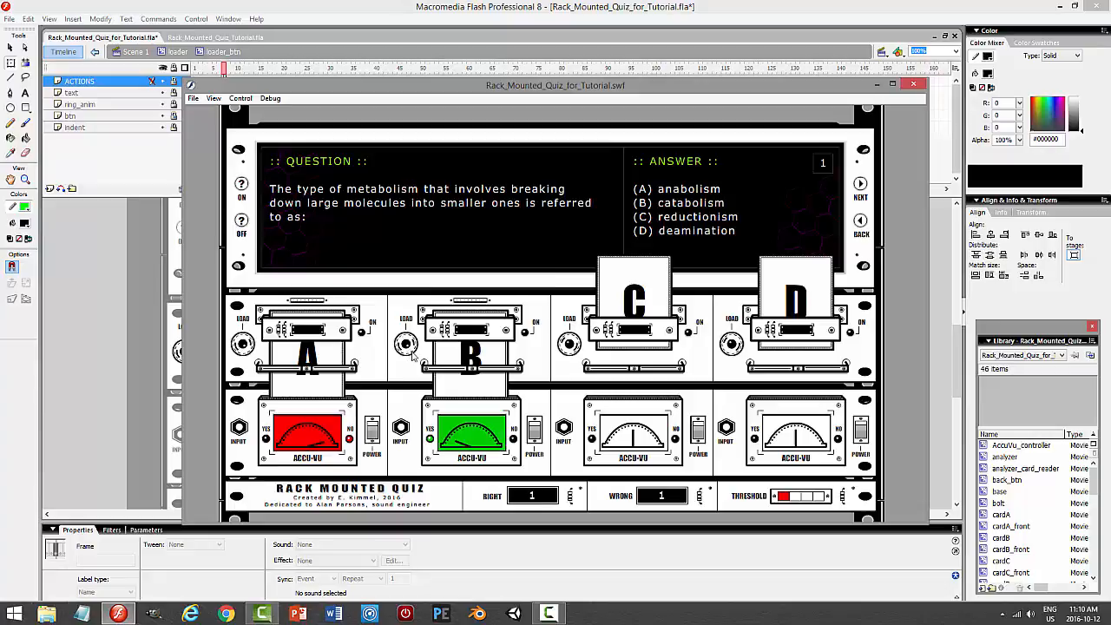
left_click(566, 357)
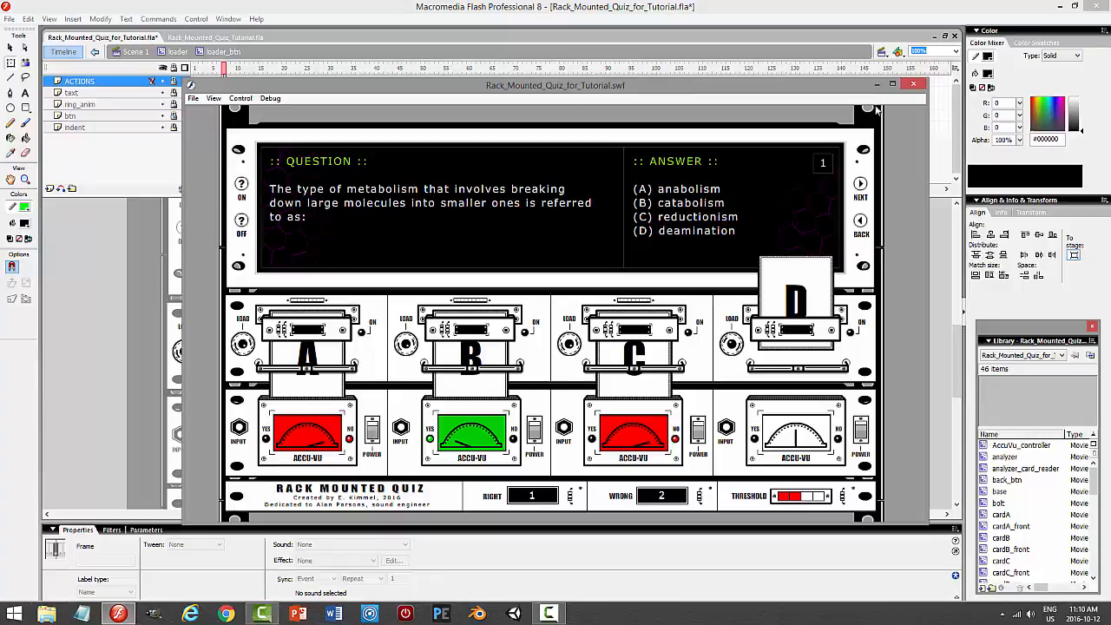
left_click(913, 83)
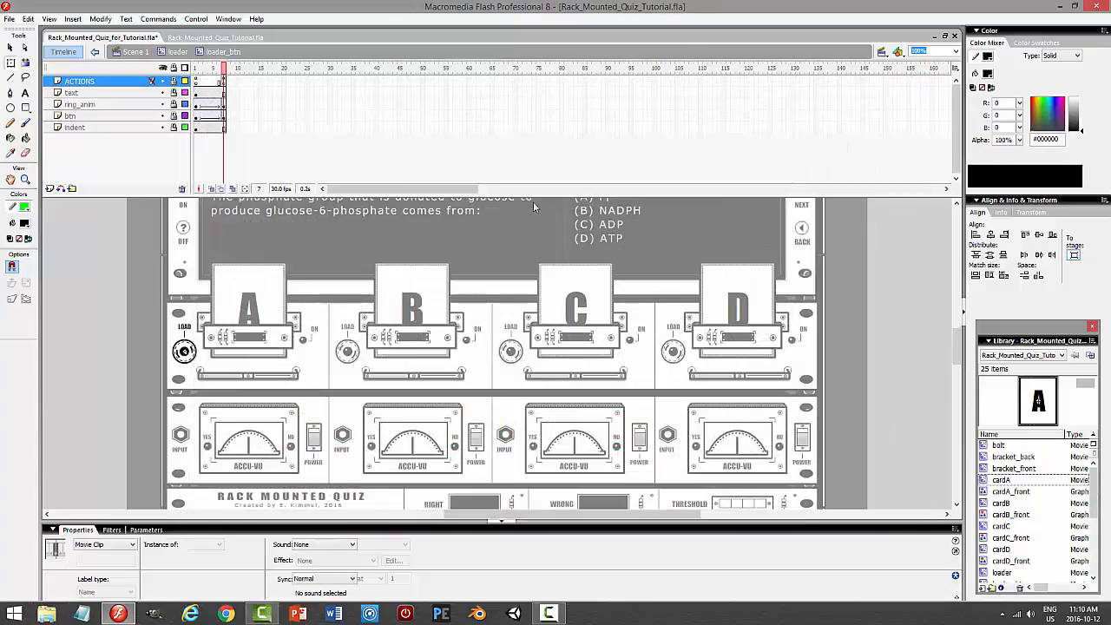
Return to Rack_Mounted_Quiz_Tutorial.fla, test the movie by triggering card A twice with its LOAD button, and close the preview
key("ctrl+Return")
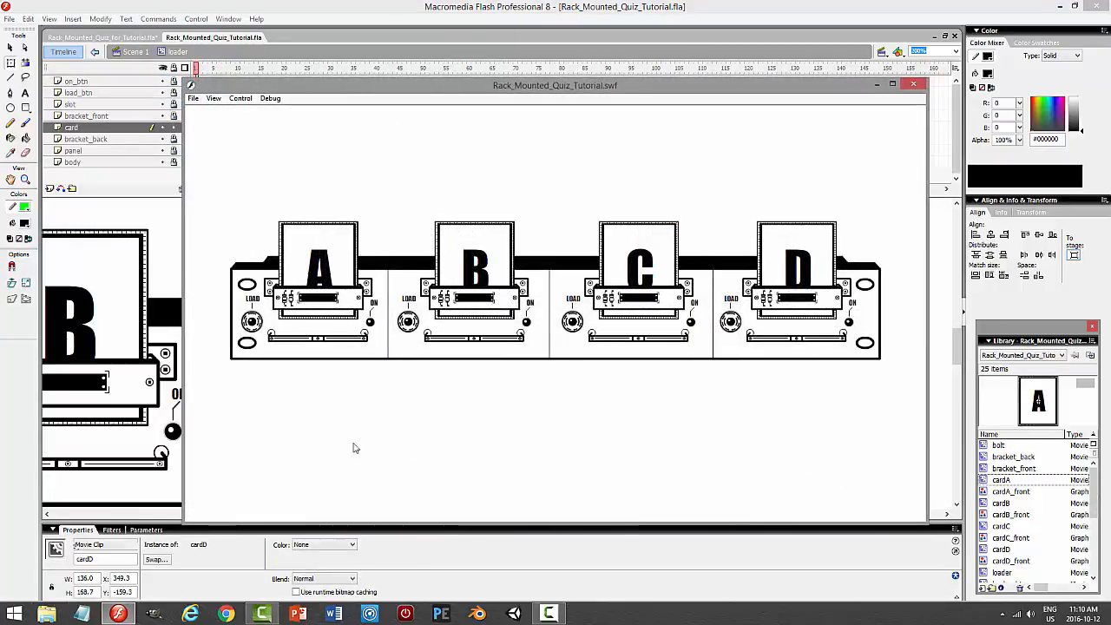
left_click(250, 321)
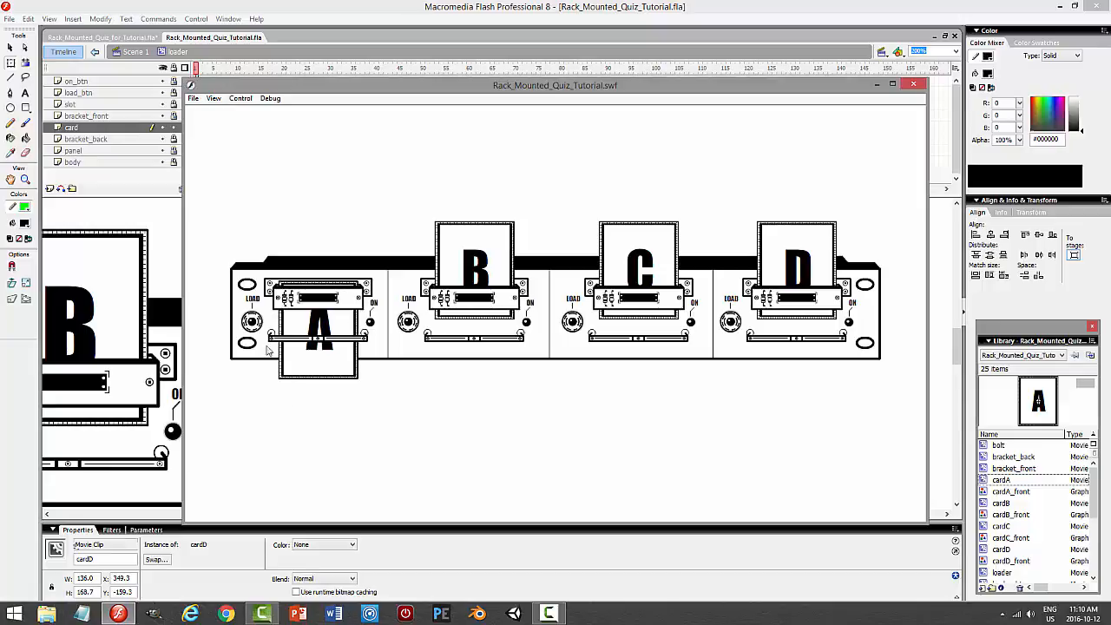
left_click(252, 321)
left_click(913, 85)
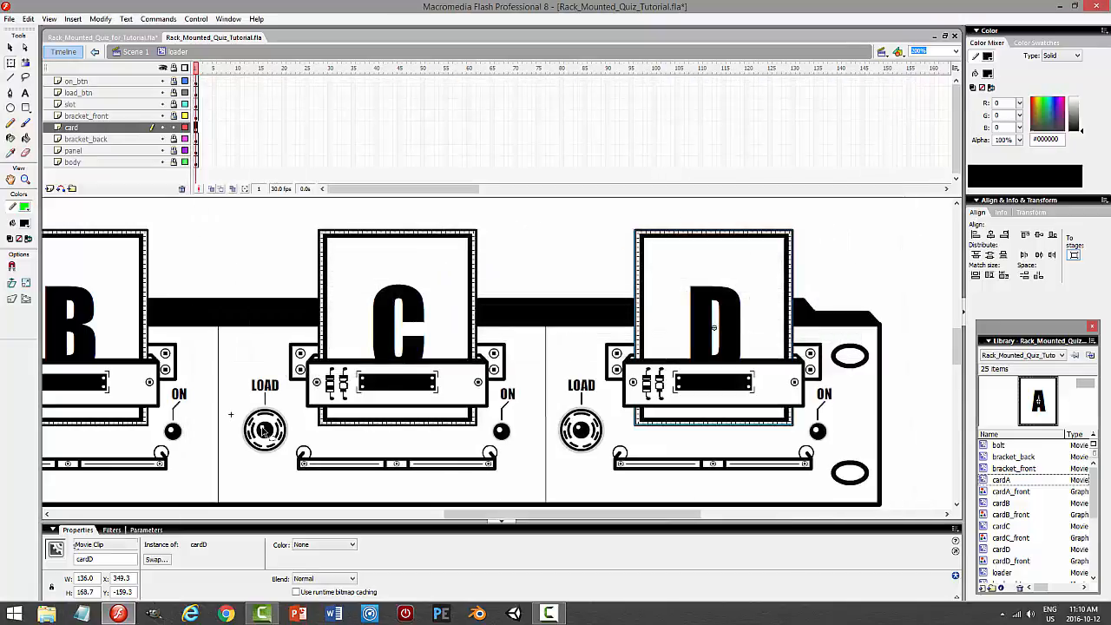
Deselect card D, lock the card layer, and unlock the load_btn layer
left_click(193, 335)
left_click(171, 129)
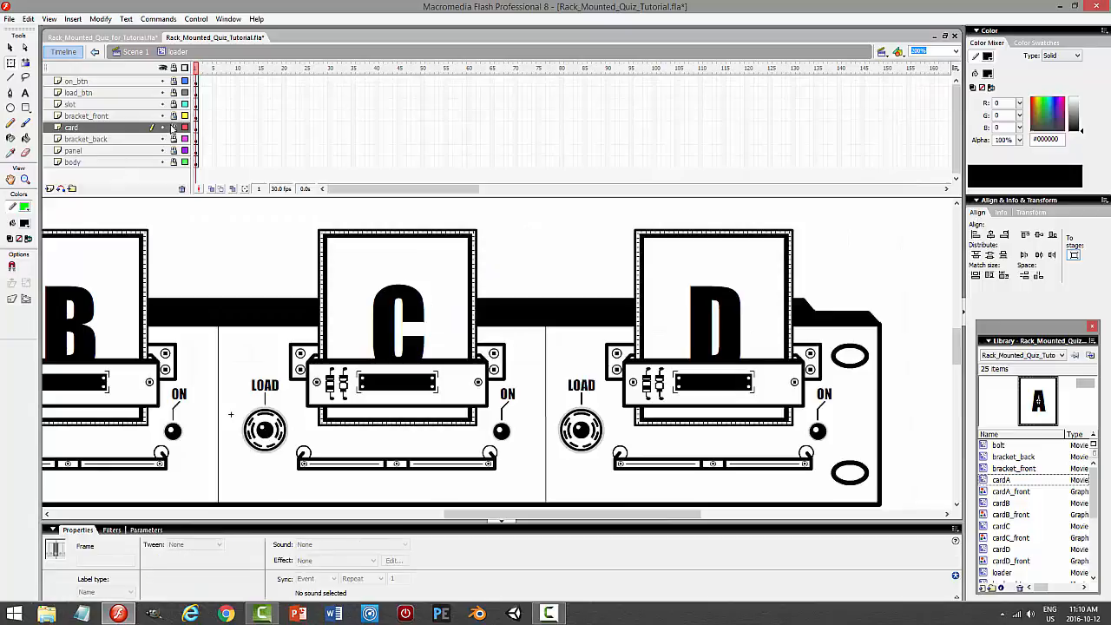
left_click(174, 95)
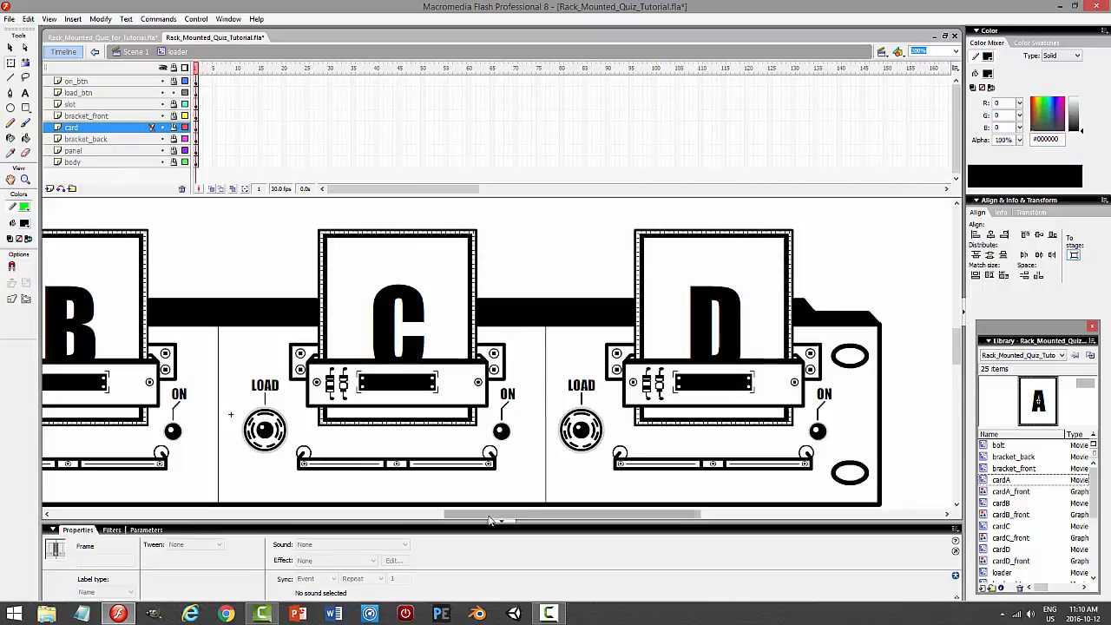
In the on(release) handler of card A's LOAD button, replace this.gotoAndStop(1); with this.enabled=false;
left_click_drag(489, 519, 324, 518)
left_click(224, 437)
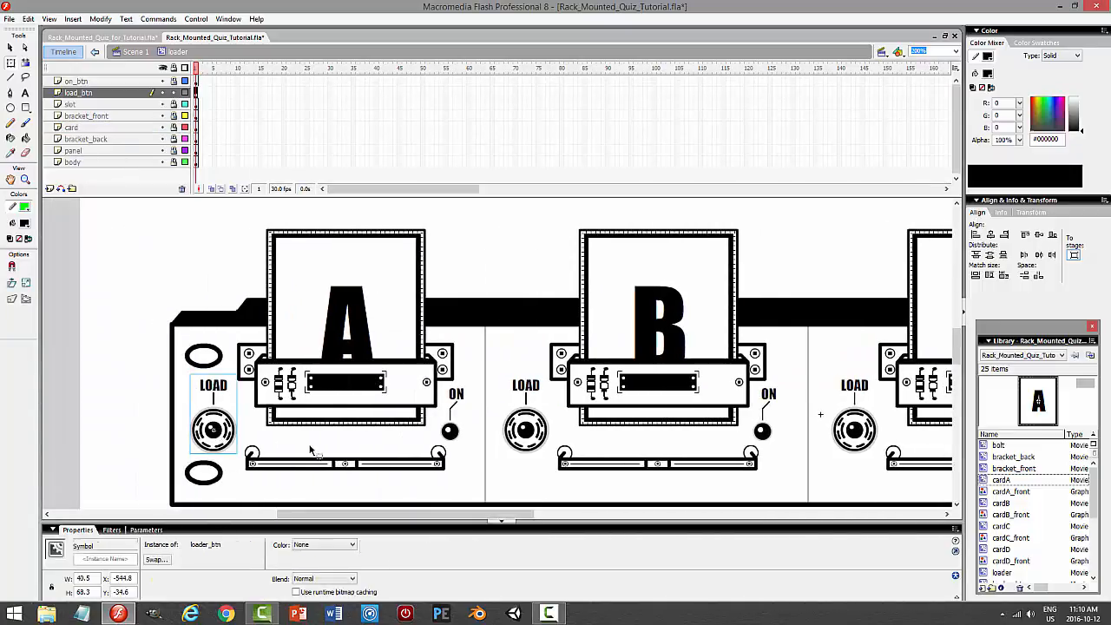
key("F9")
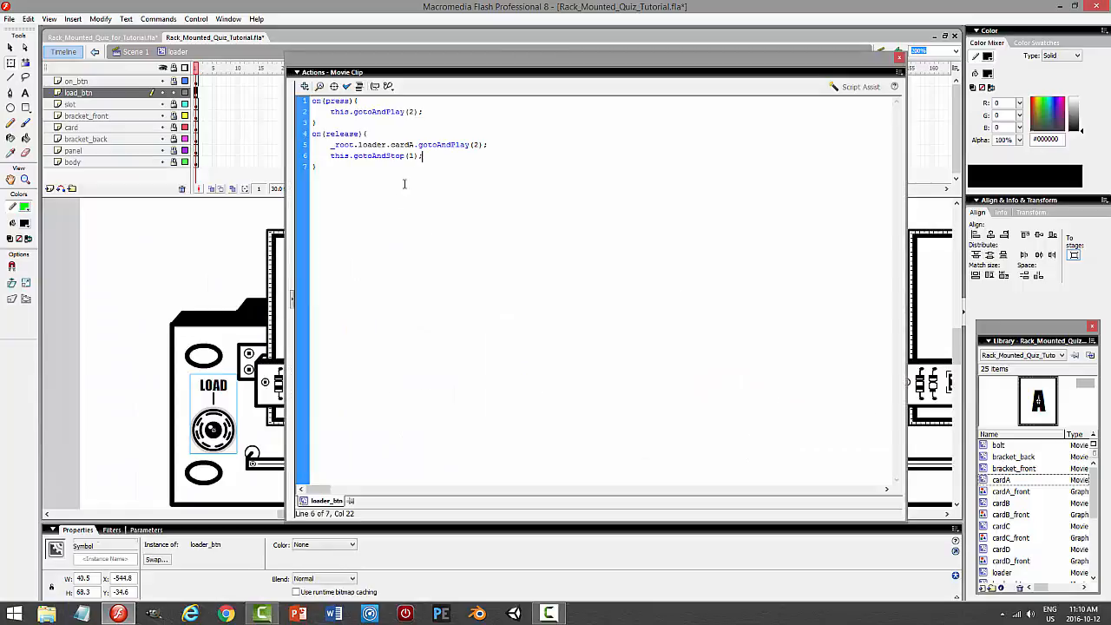
left_click_drag(431, 157, 298, 160)
key("Delete")
key("Tab")
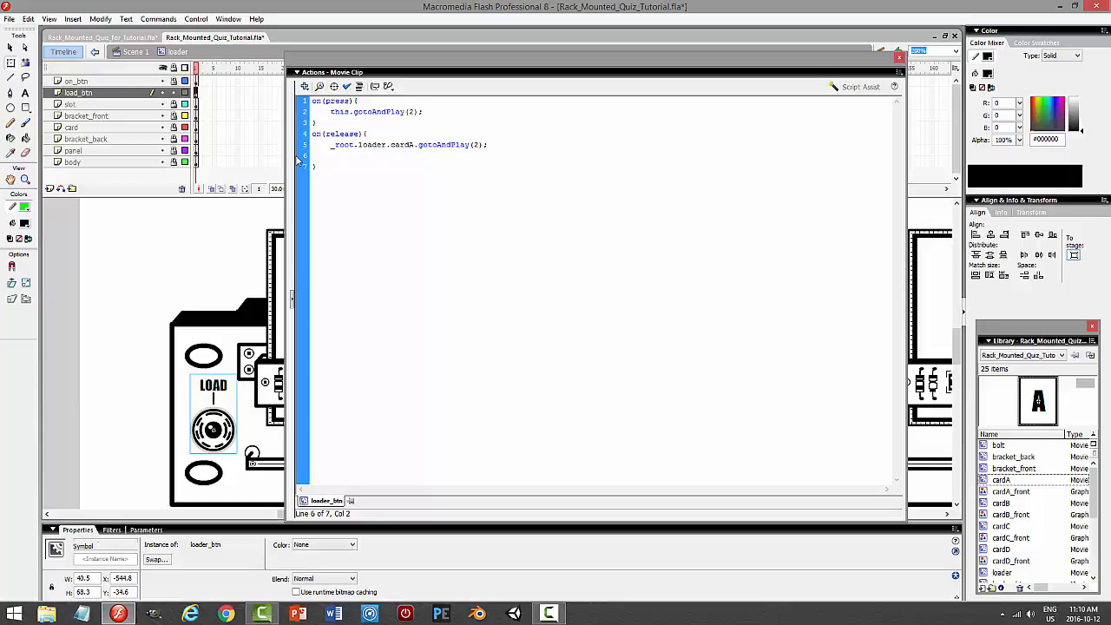
type("this.enabled=false;")
Test the movie by triggering card A with its LOAD button, and close the preview
key("ctrl+Return")
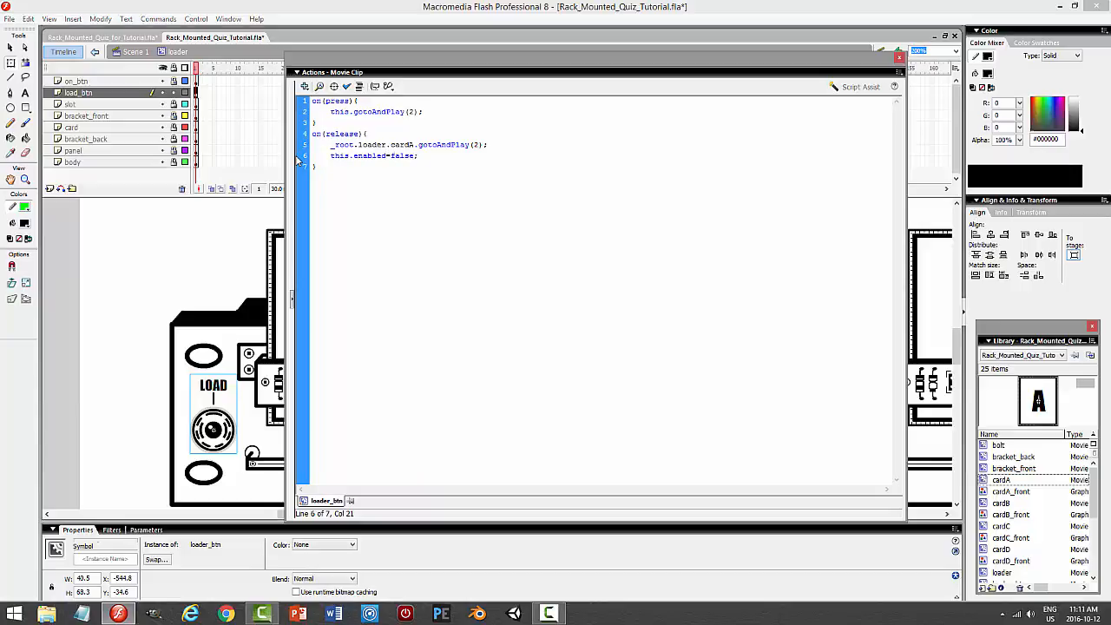
left_click(252, 322)
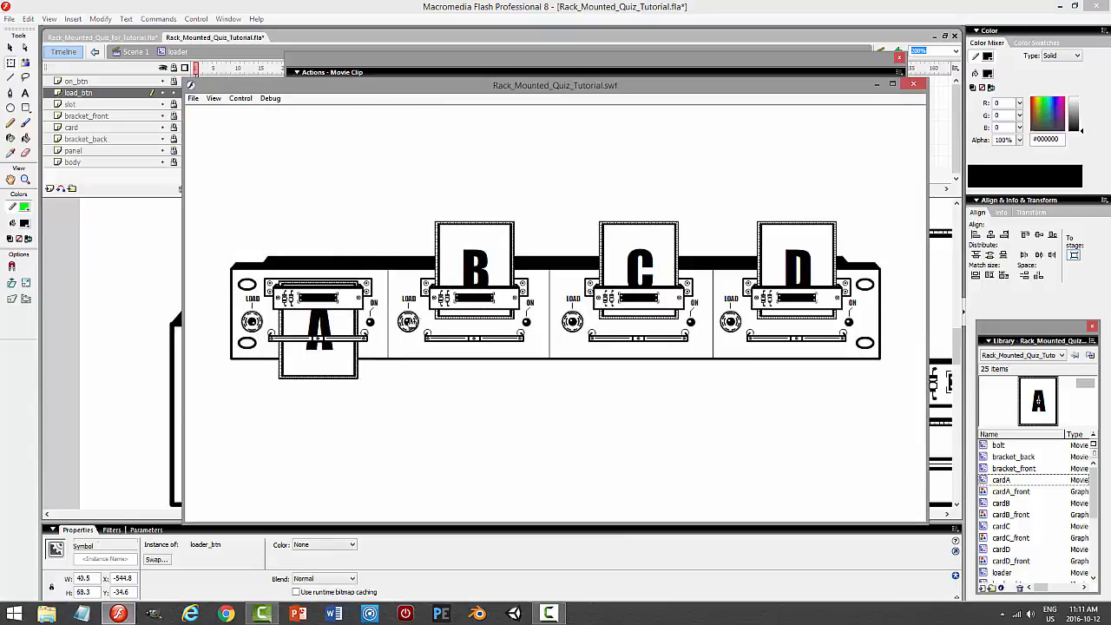
left_click(920, 82)
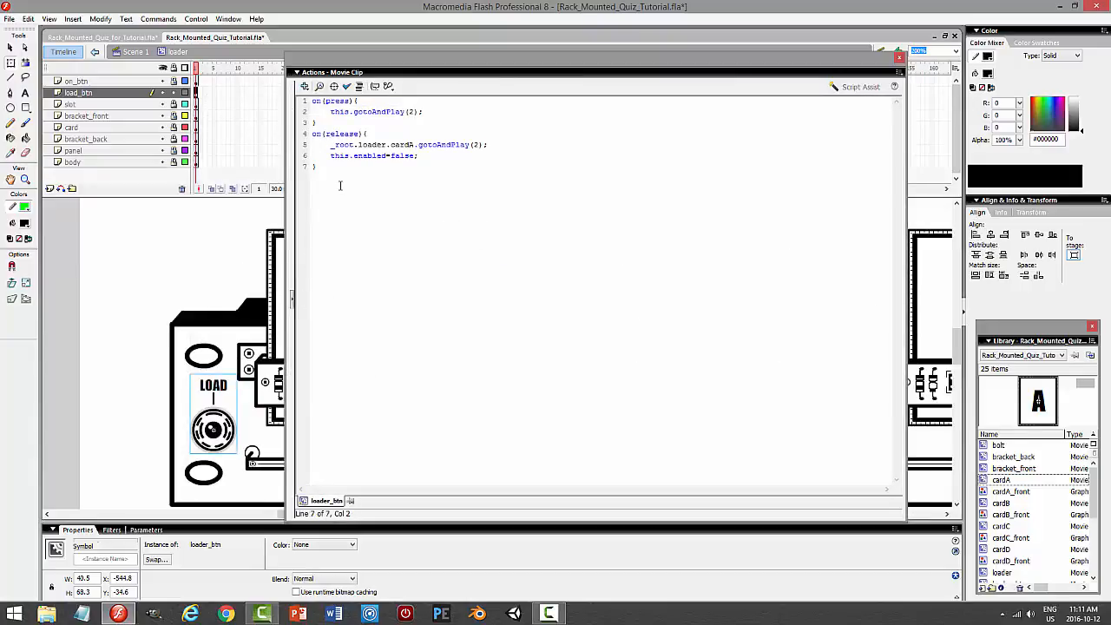
Copy the entire script of card A's LOAD button and close the script
key("ctrl+a")
right_click(406, 128)
left_click(434, 175)
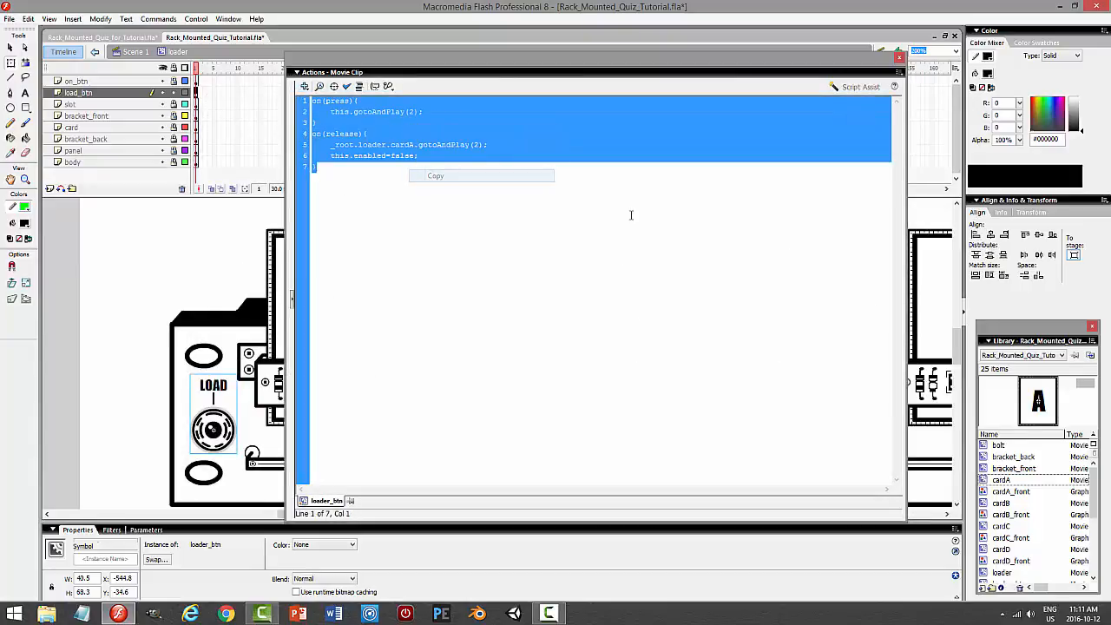
key("F9")
Replace the script on card B's LOAD button with the copied code, changing its target to cardB, and close the script
left_click(547, 417)
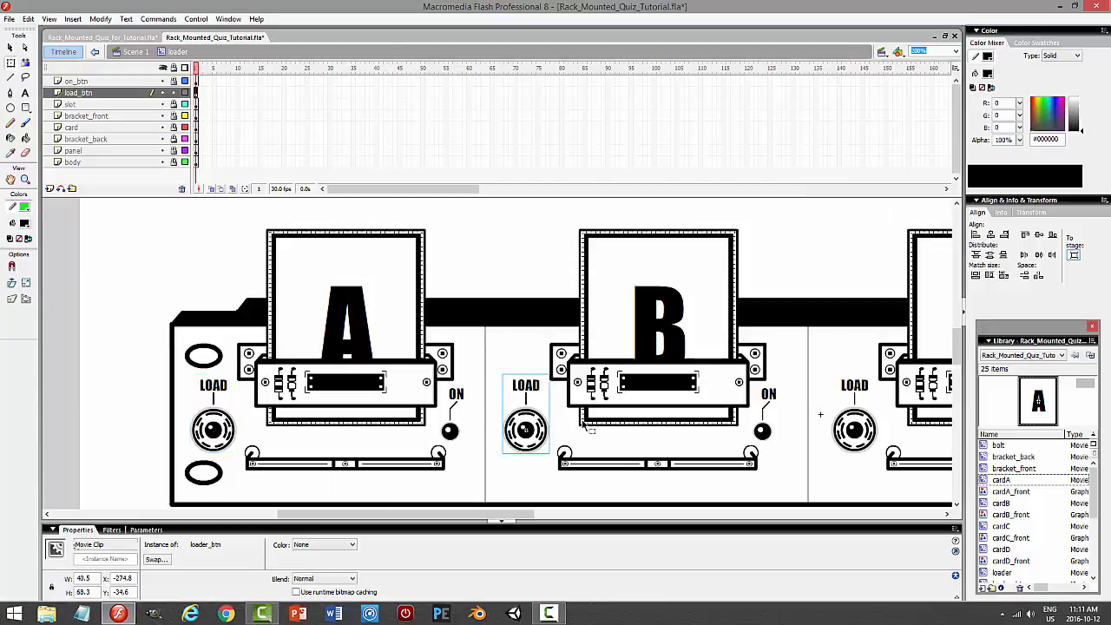
key("F9")
key("ctrl+a")
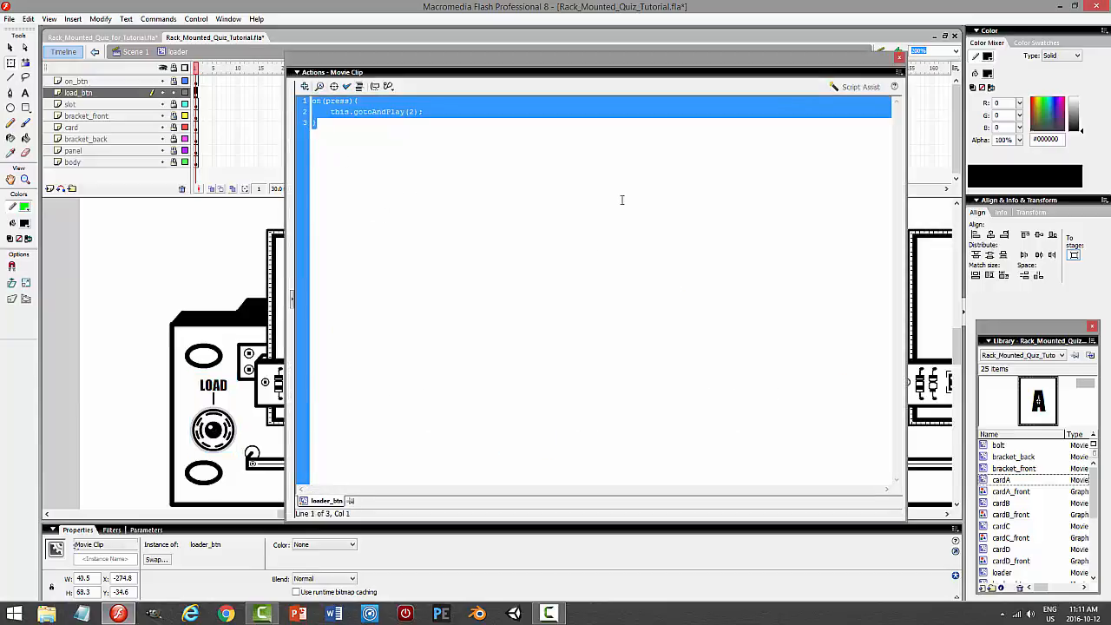
key("ctrl+v")
key("BackSpace")
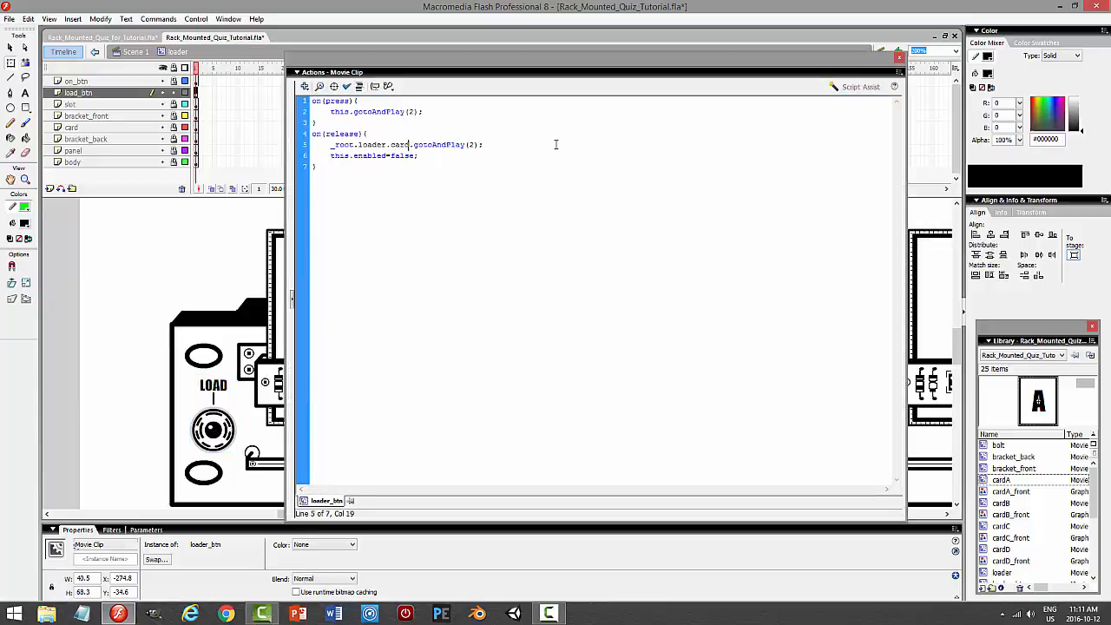
type("B")
key("F9")
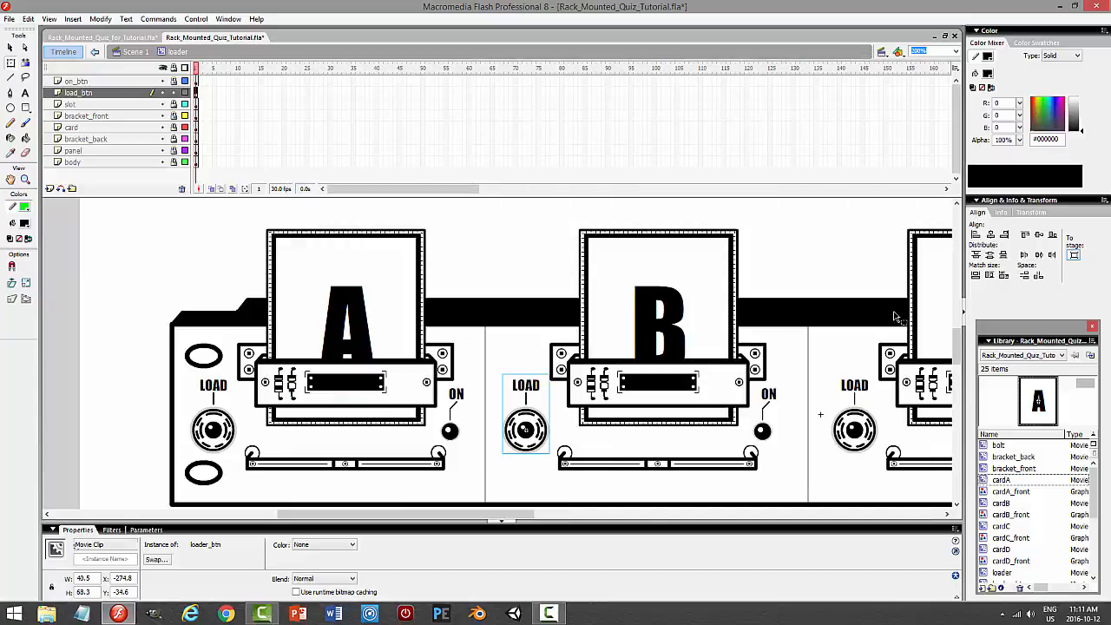
Replace the script on card C's LOAD button with the copied code, changing its target to cardC, and close the script
left_click(855, 434)
key("F9")
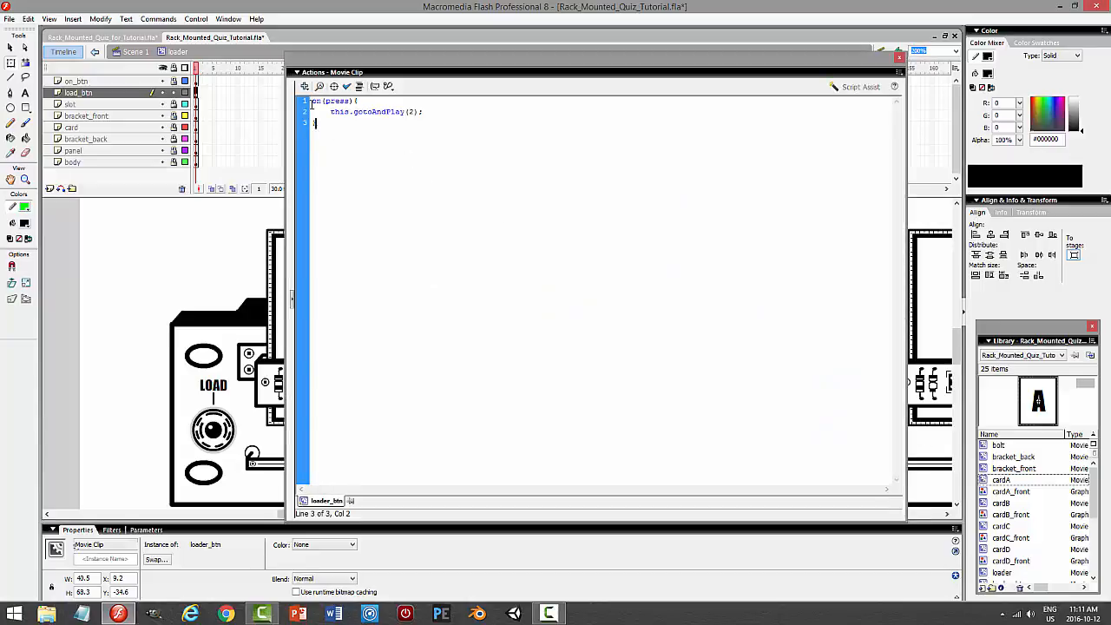
key("ctrl+a")
key("ctrl+v")
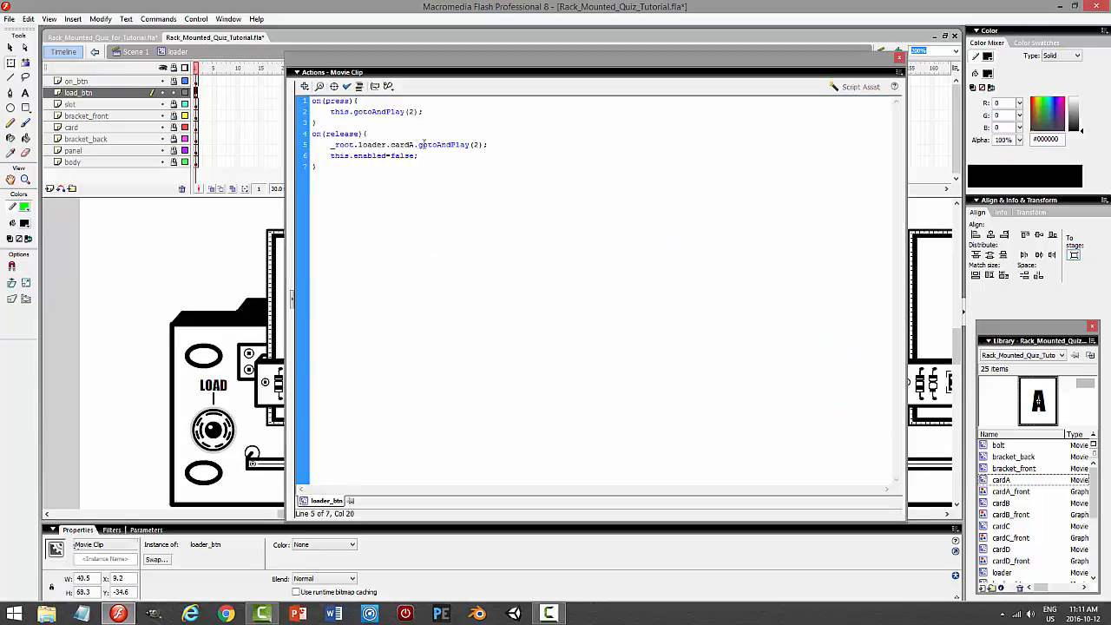
key("BackSpace")
type("C")
key("F9")
Replace the script on card D's LOAD button with the copied code, changing its target to cardD
left_click_drag(487, 516, 683, 516)
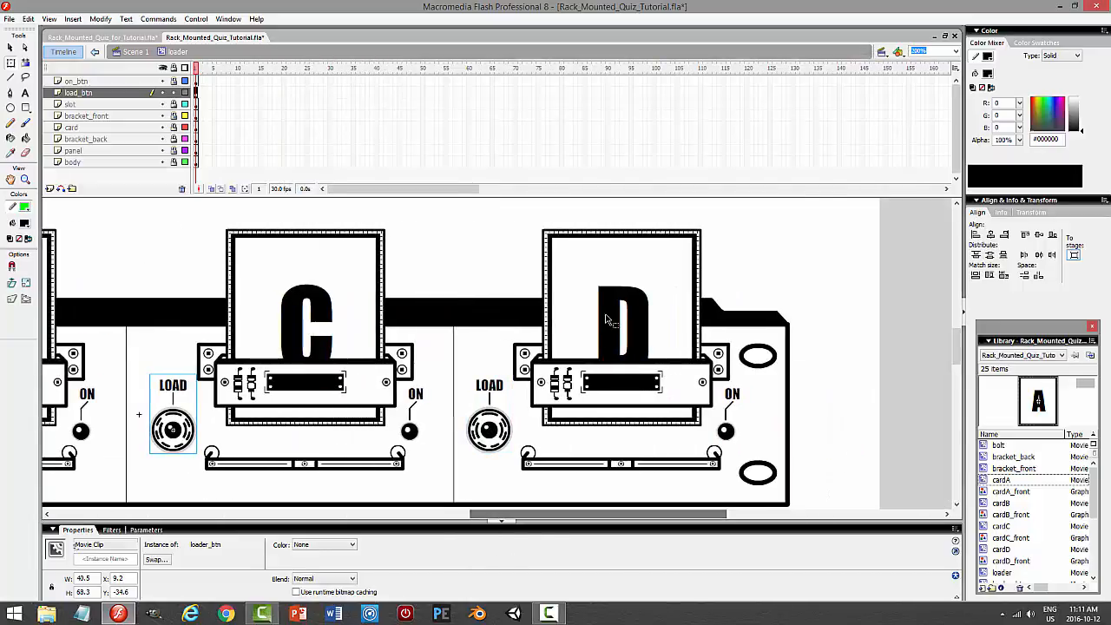
left_click(714, 336)
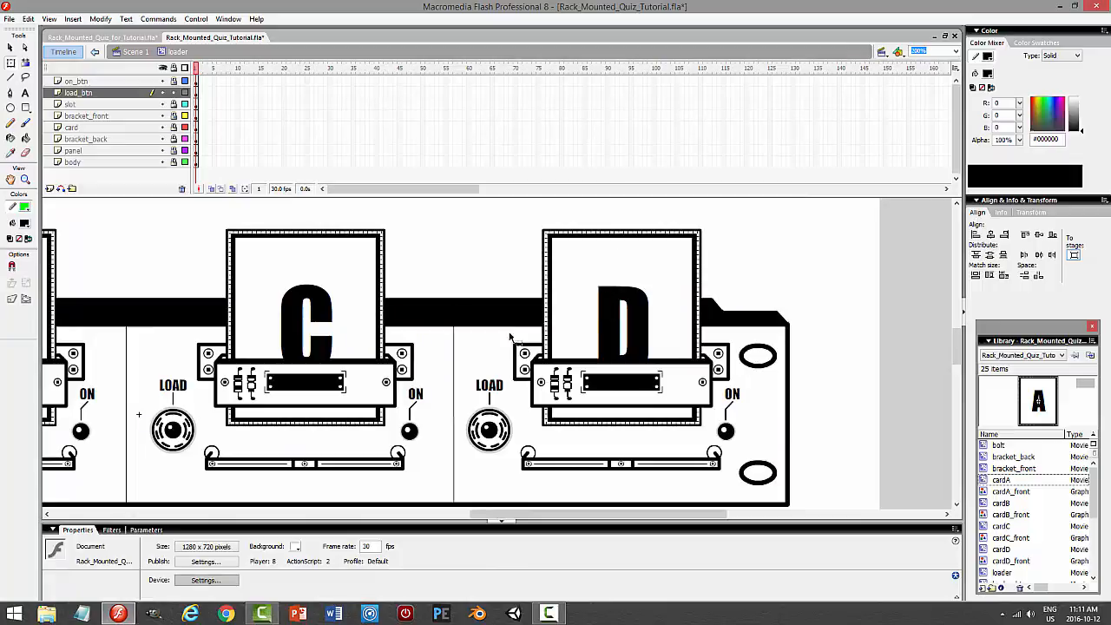
left_click(486, 431)
key("F9")
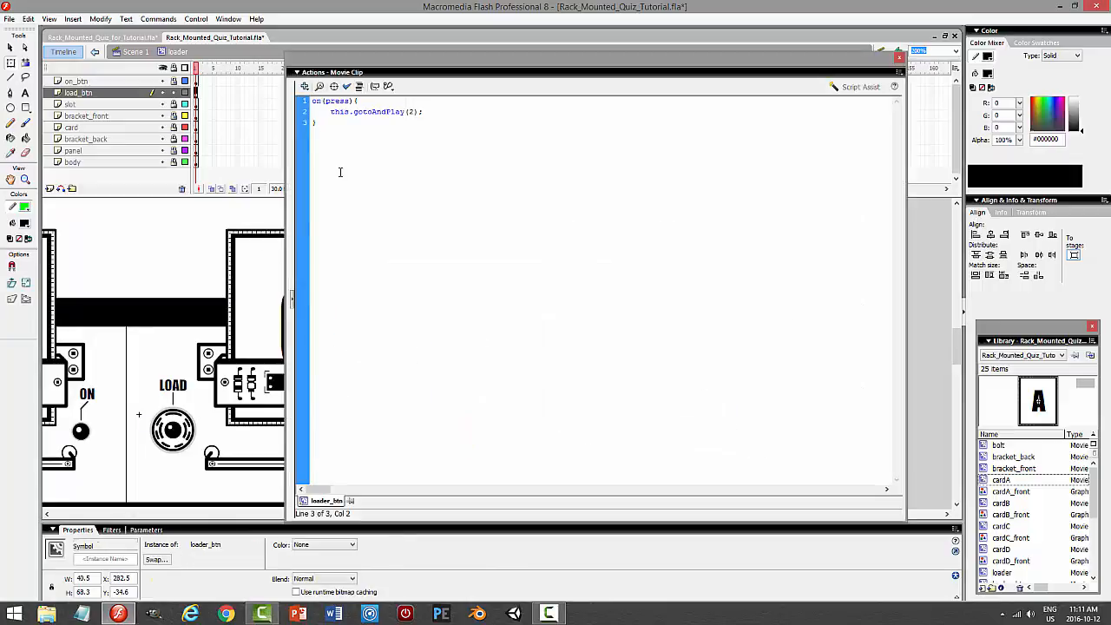
left_click_drag(340, 172, 305, 98)
key("ctrl+v")
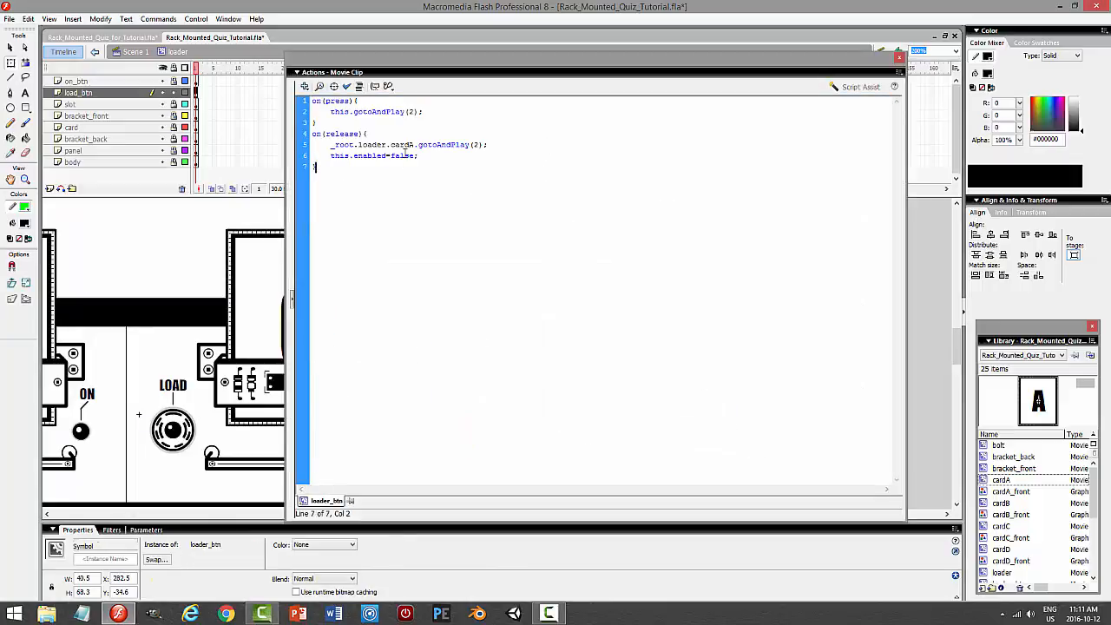
left_click(415, 144)
key("BackSpace")
type("D")
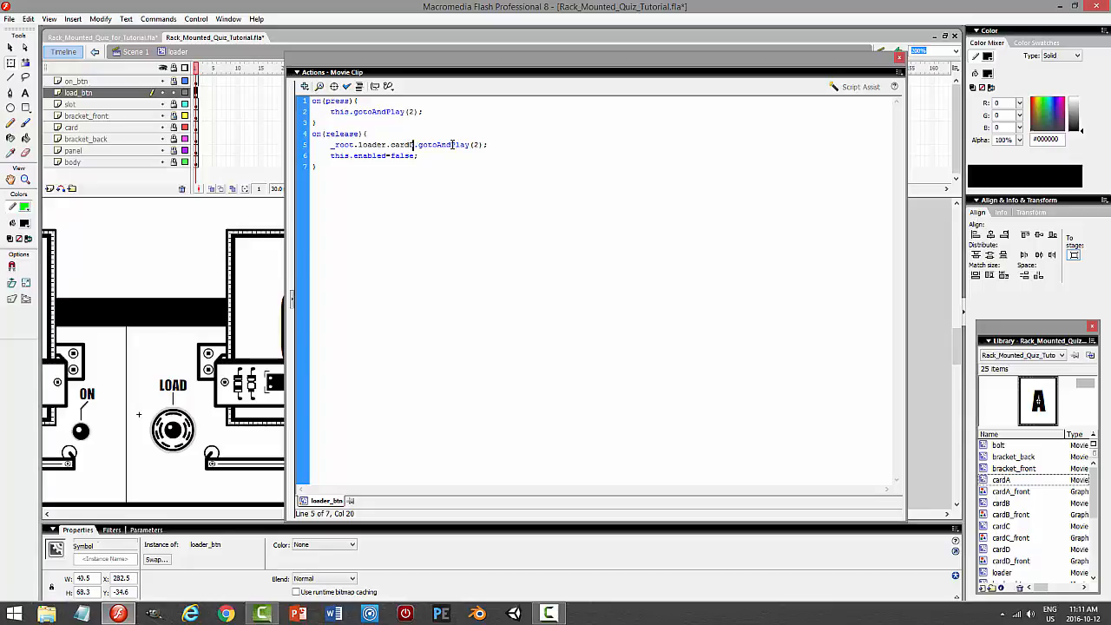
Test the movie by triggering cards C, D, B and A with their LOAD buttons
key("ctrl+Return")
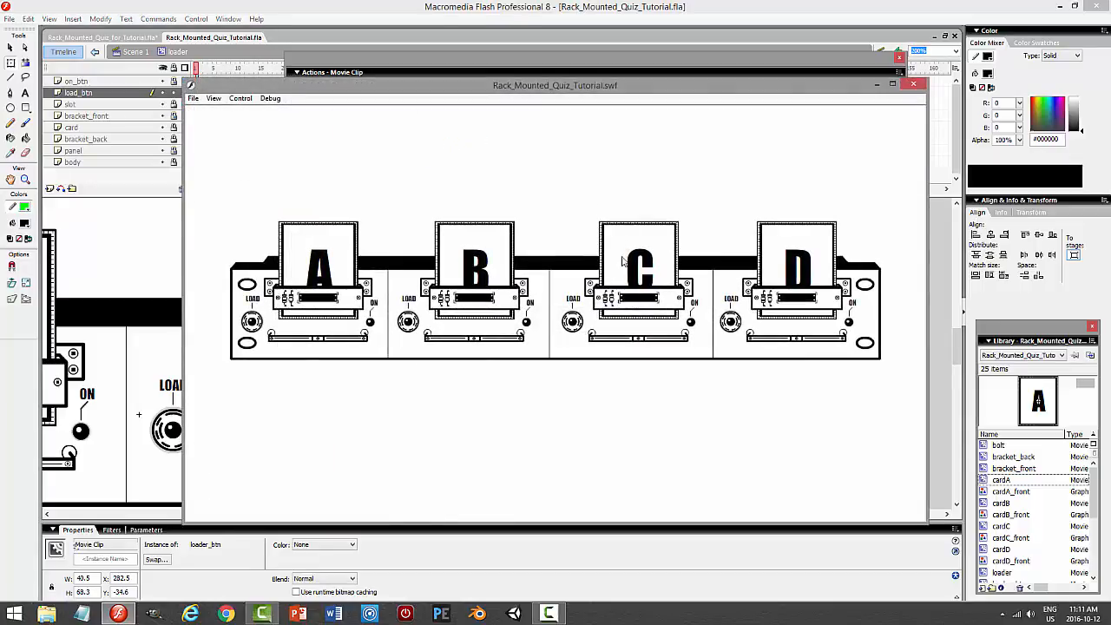
left_click(572, 321)
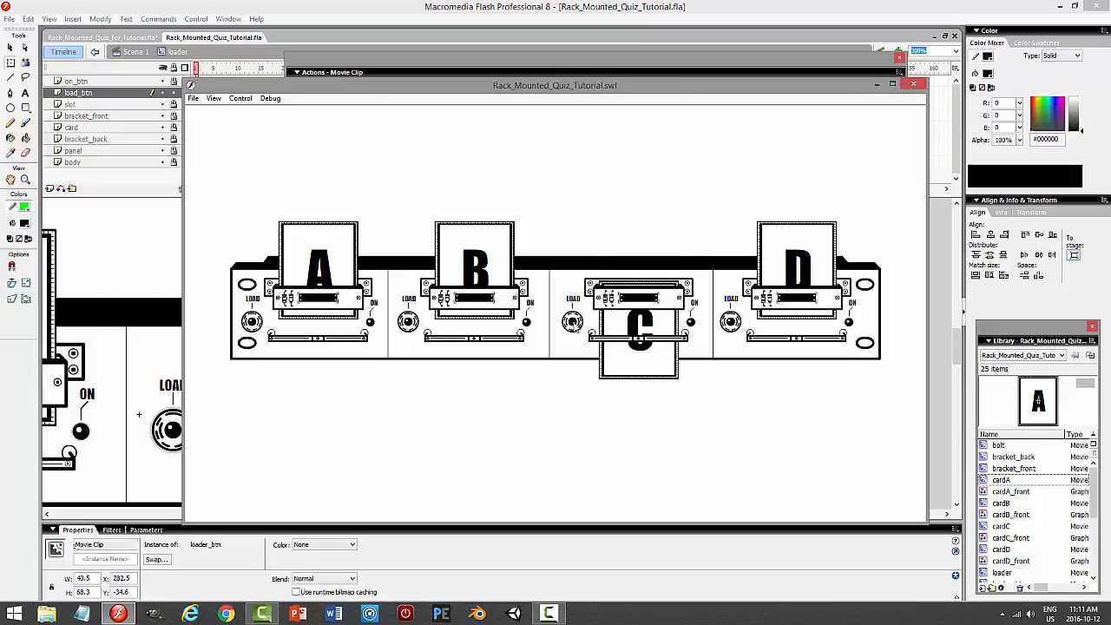
left_click(730, 322)
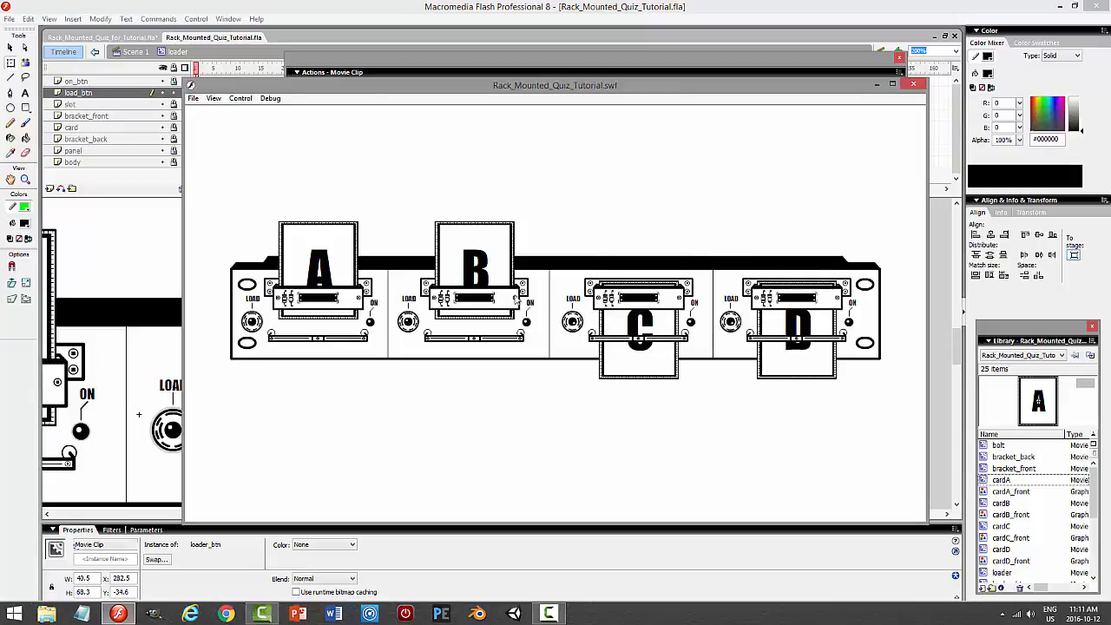
left_click(408, 322)
left_click(259, 323)
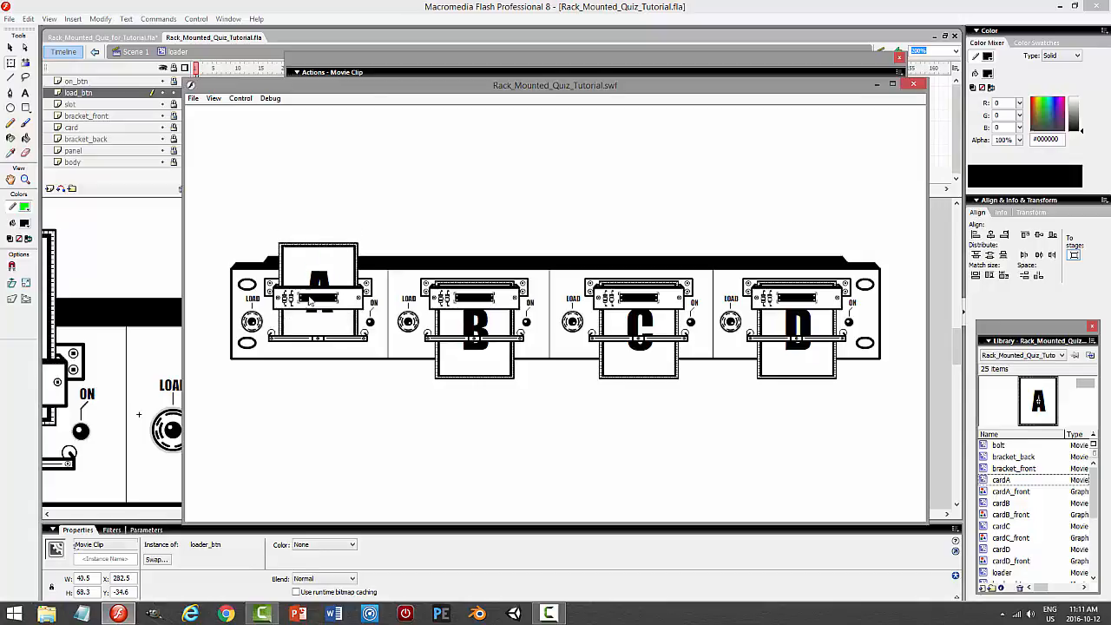
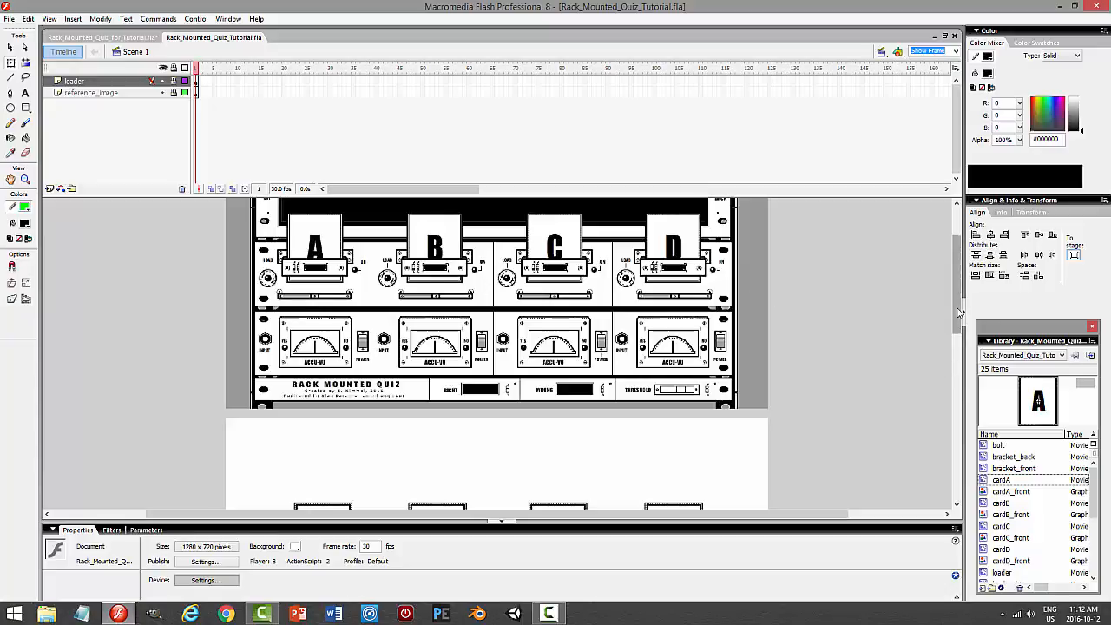
Examine the analyzer and analyzer_card_reader layers in Rack_Mounted_Quiz_for_Tutorial.fla, relock them, and return to Rack_Mounted_Quiz_Tutorial.fla
mouse_move(959, 312)
left_mouse_down()
mouse_move(945, 356)
mouse_move(954, 308)
mouse_move(941, 305)
left_mouse_up()
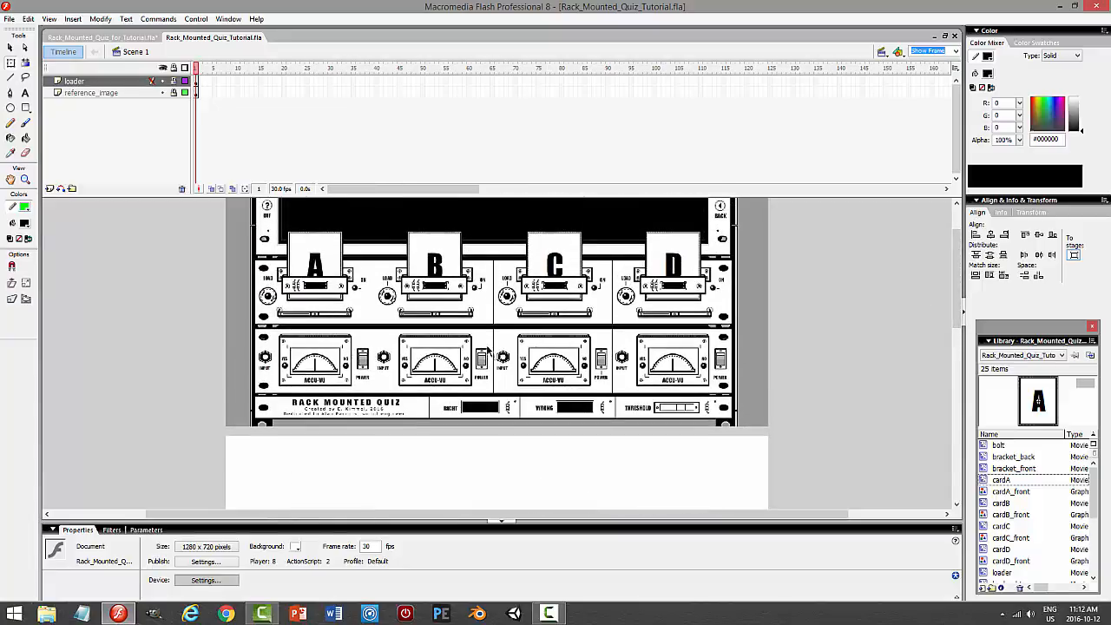
left_click(117, 37)
left_click(132, 52)
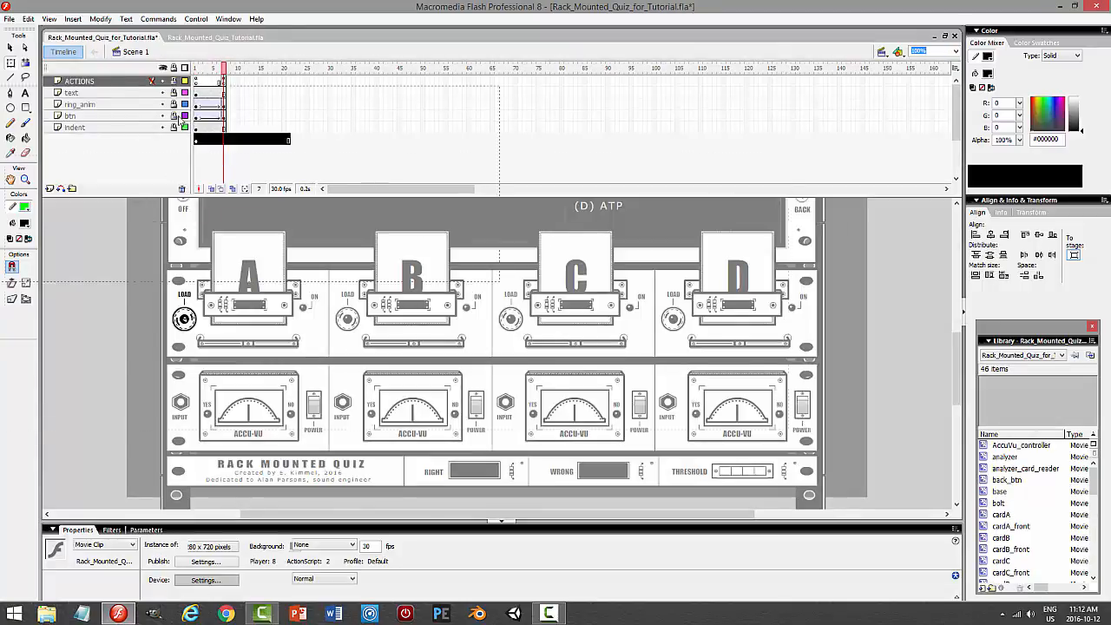
left_click(174, 139)
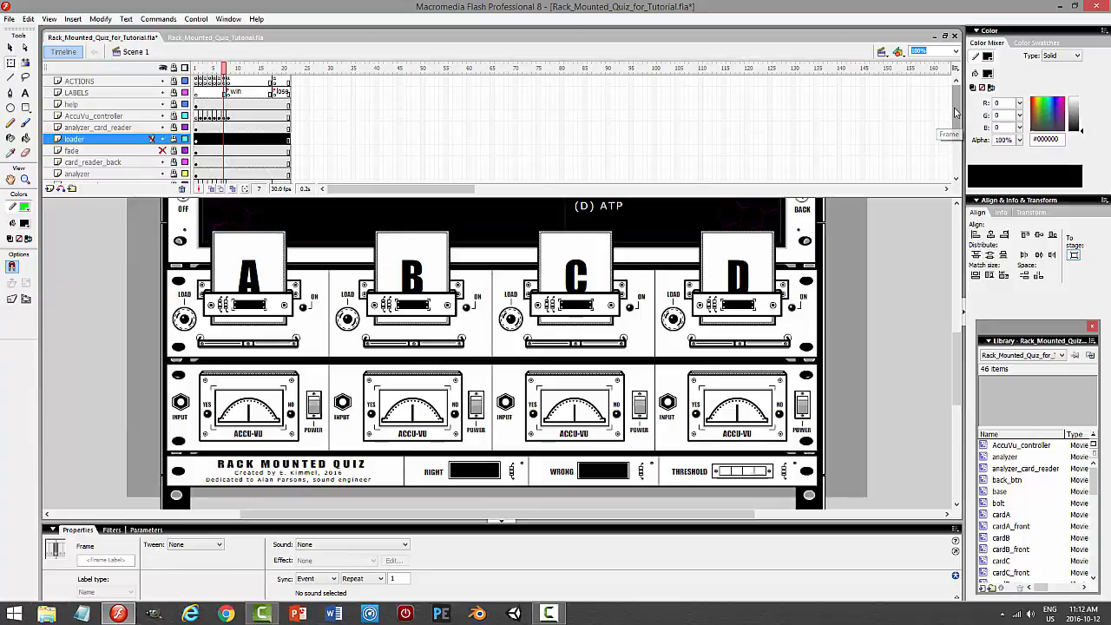
left_click_drag(956, 112, 957, 134)
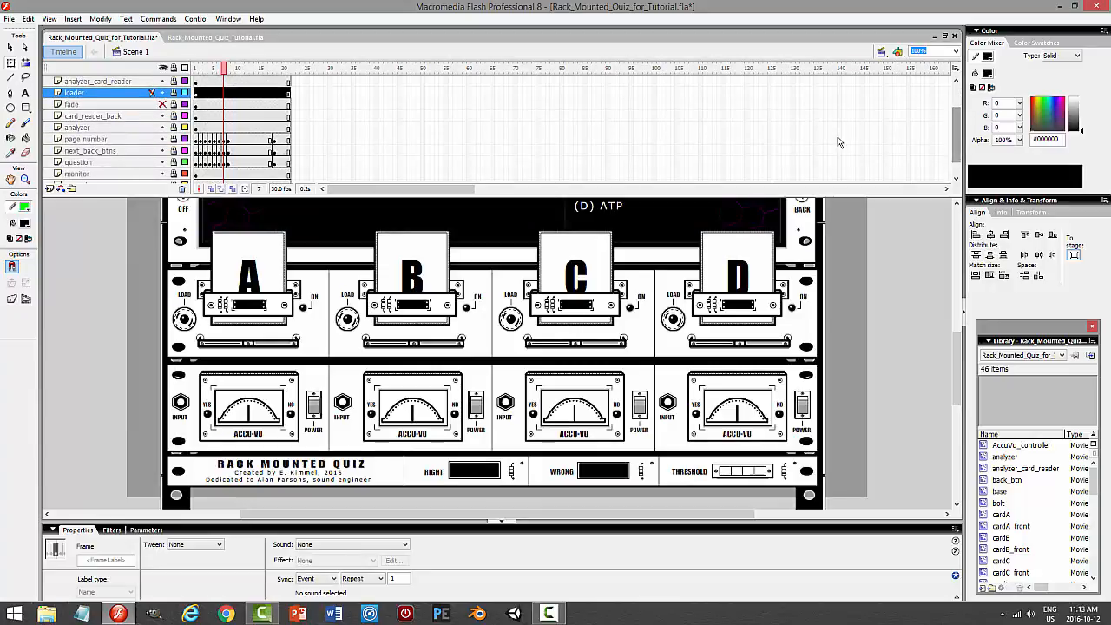
left_click(146, 128)
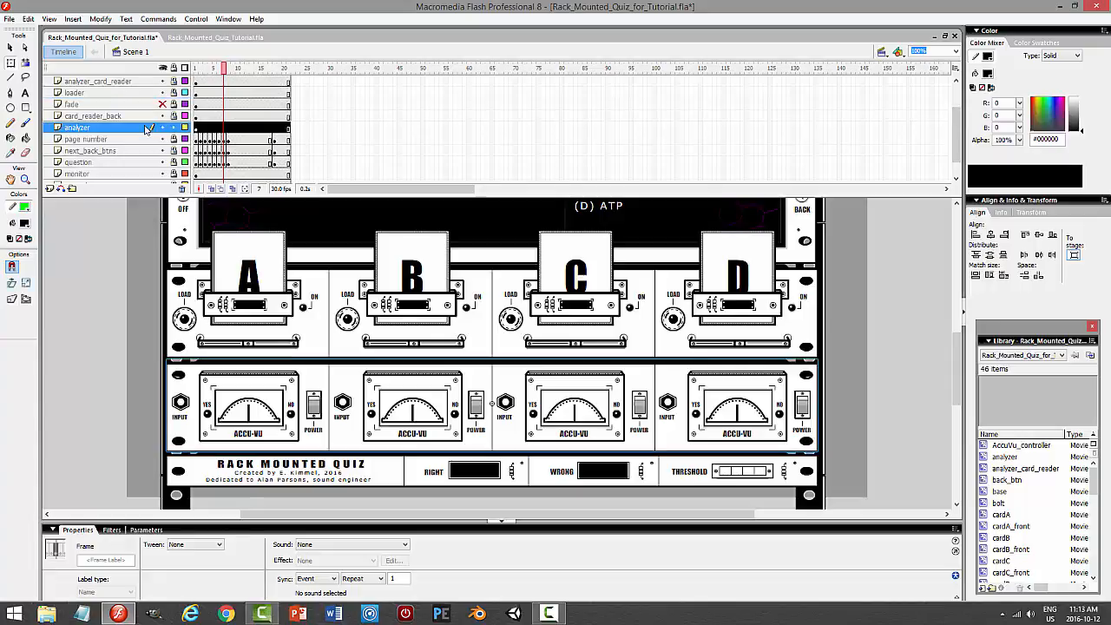
left_click(344, 400)
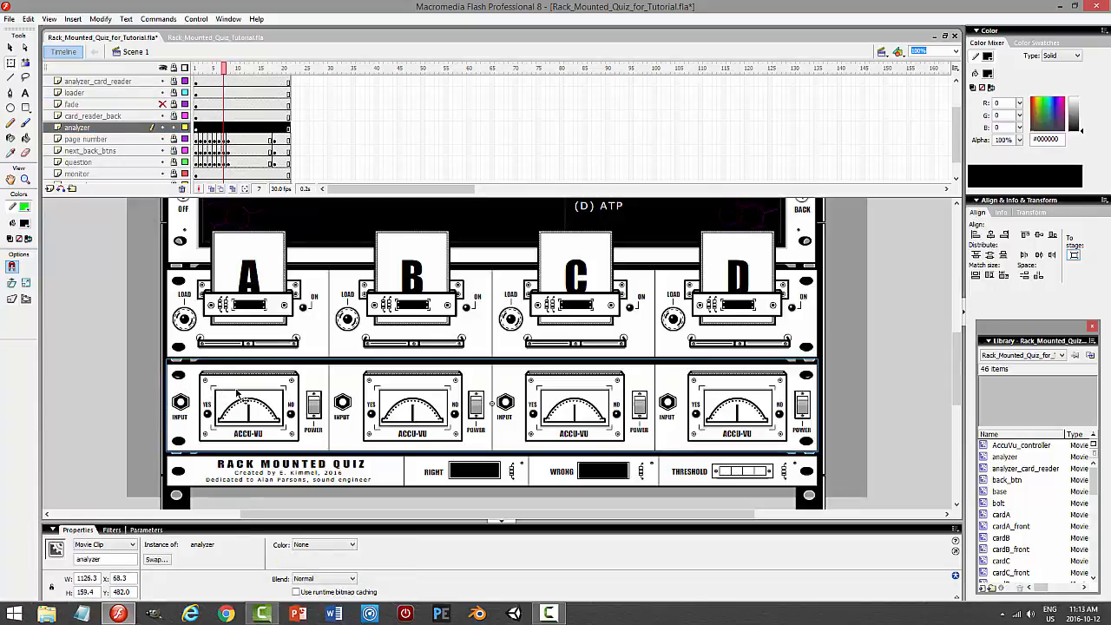
left_click(177, 128)
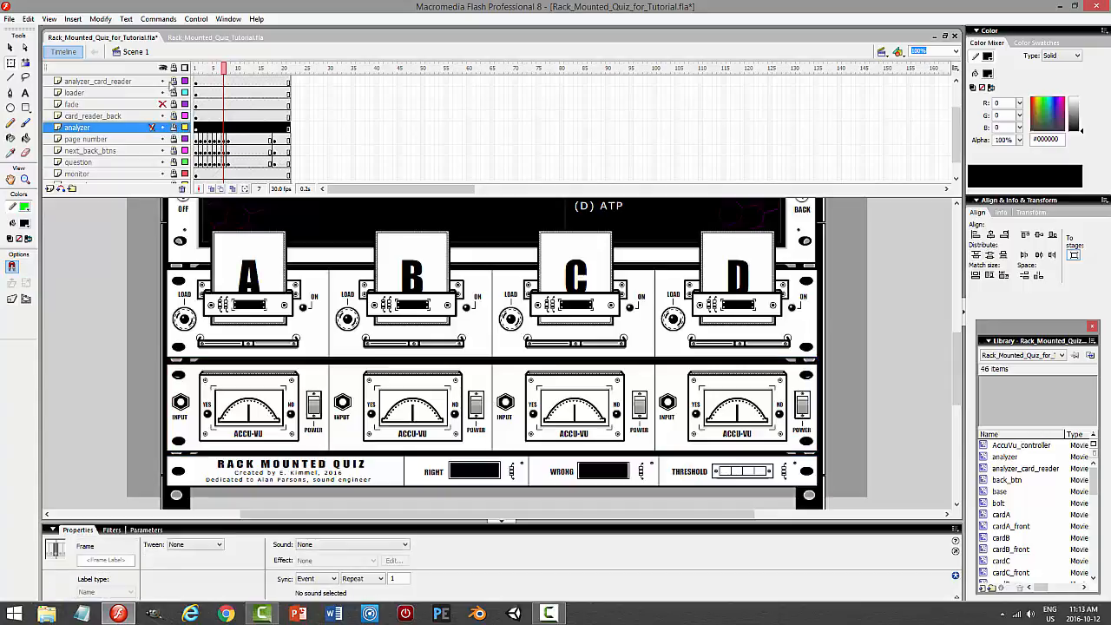
left_click(250, 404)
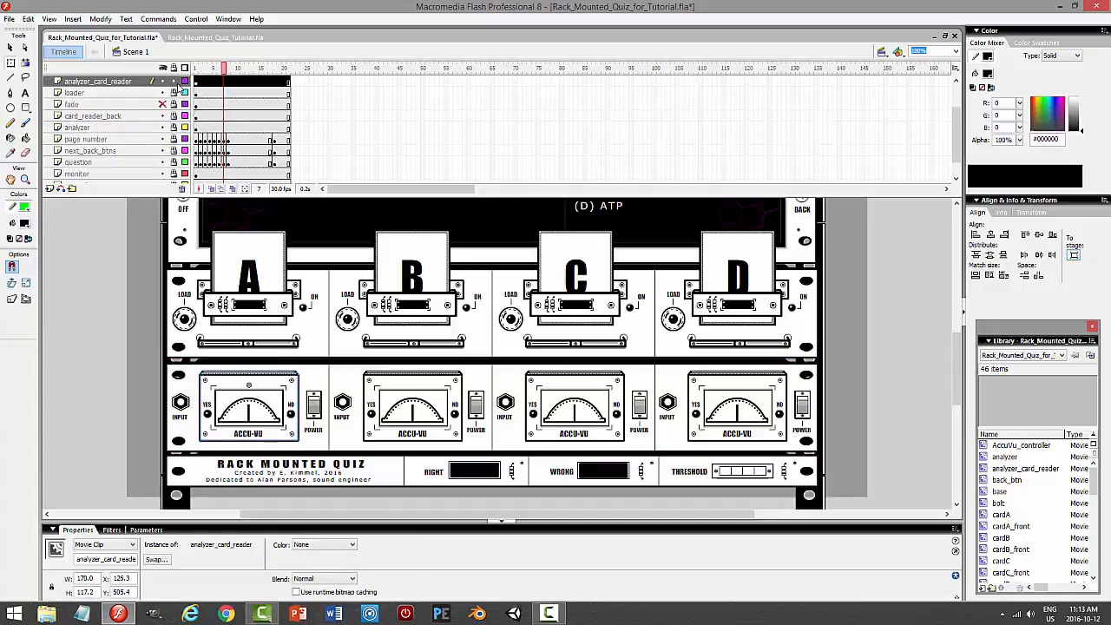
left_click(177, 79)
left_click(213, 37)
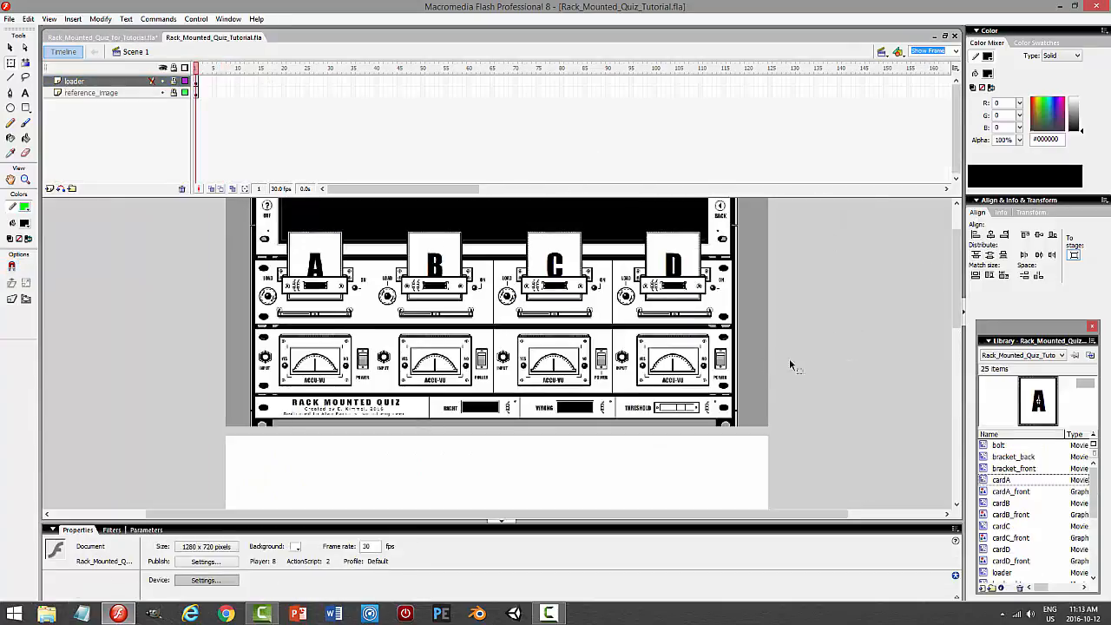
Unlock the loader layer, and inside the loader symbol unlock and select the body layer before returning to Scene 1
scroll(958, 297, "down", 3)
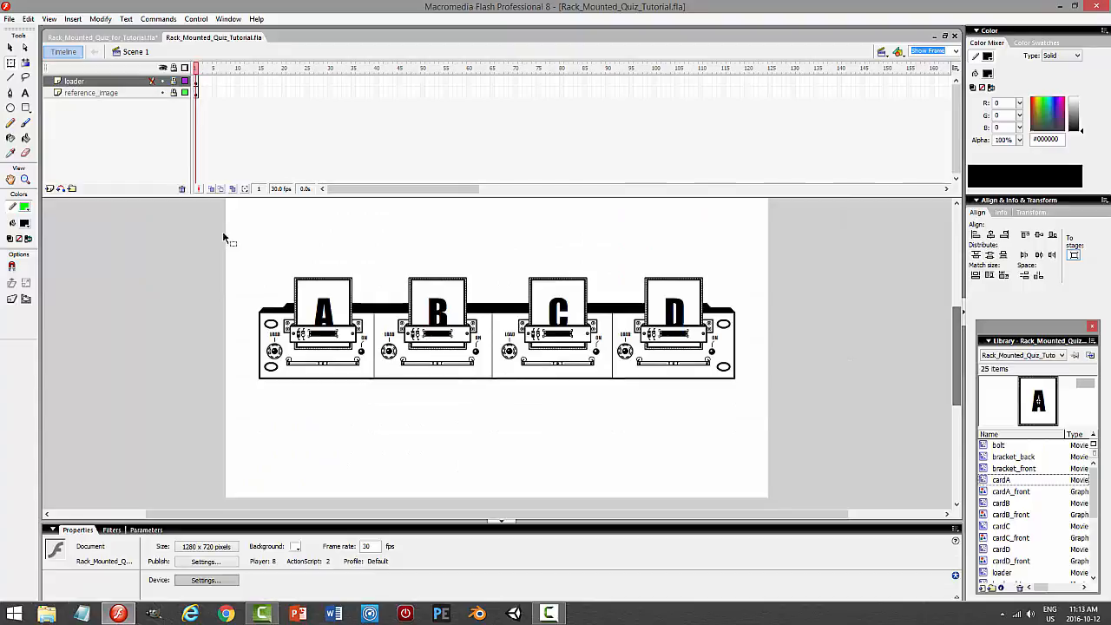
left_click(173, 80)
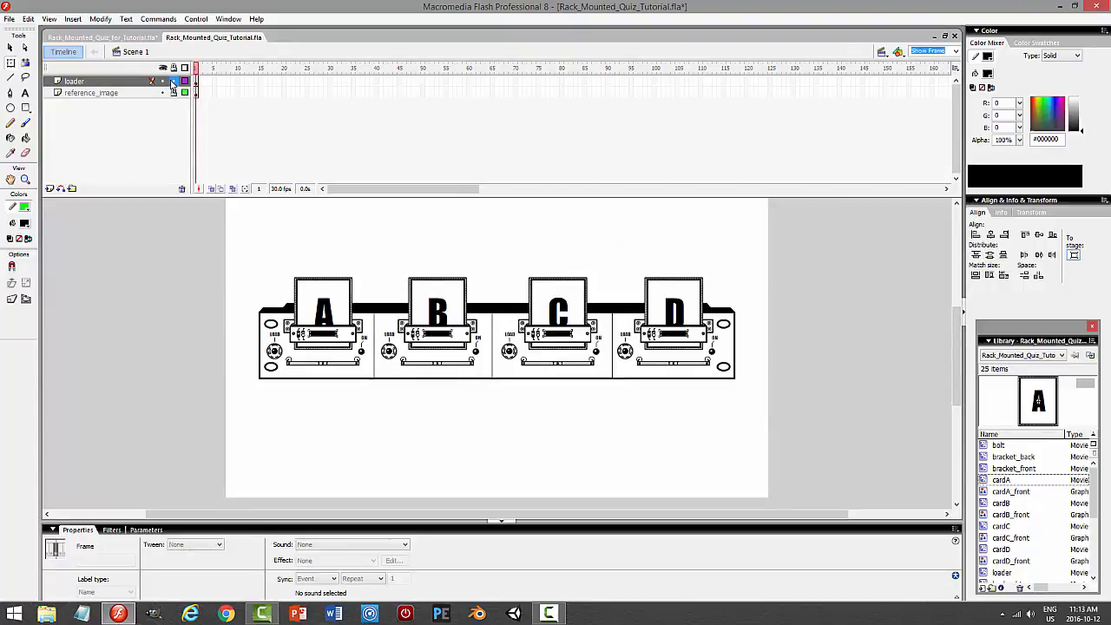
left_click(387, 374)
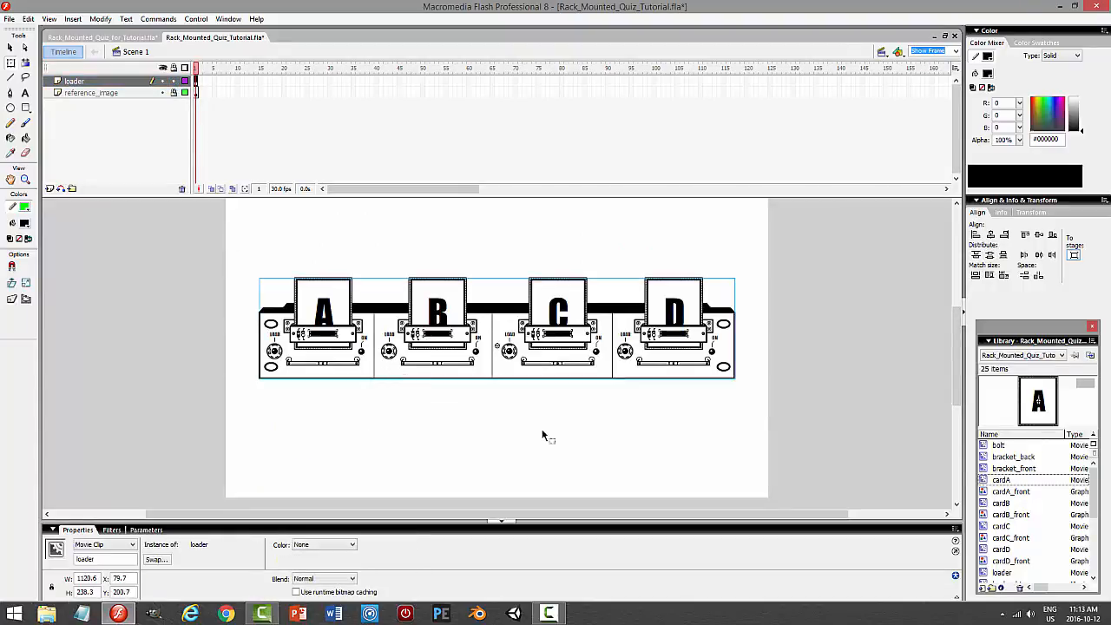
double_click(387, 375)
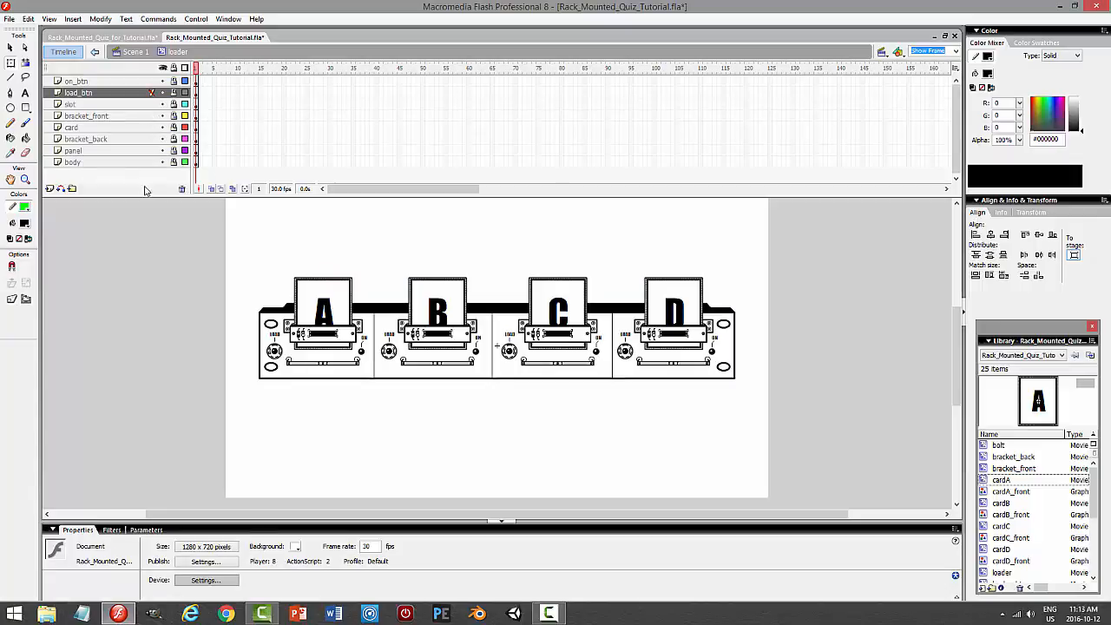
left_click(173, 162)
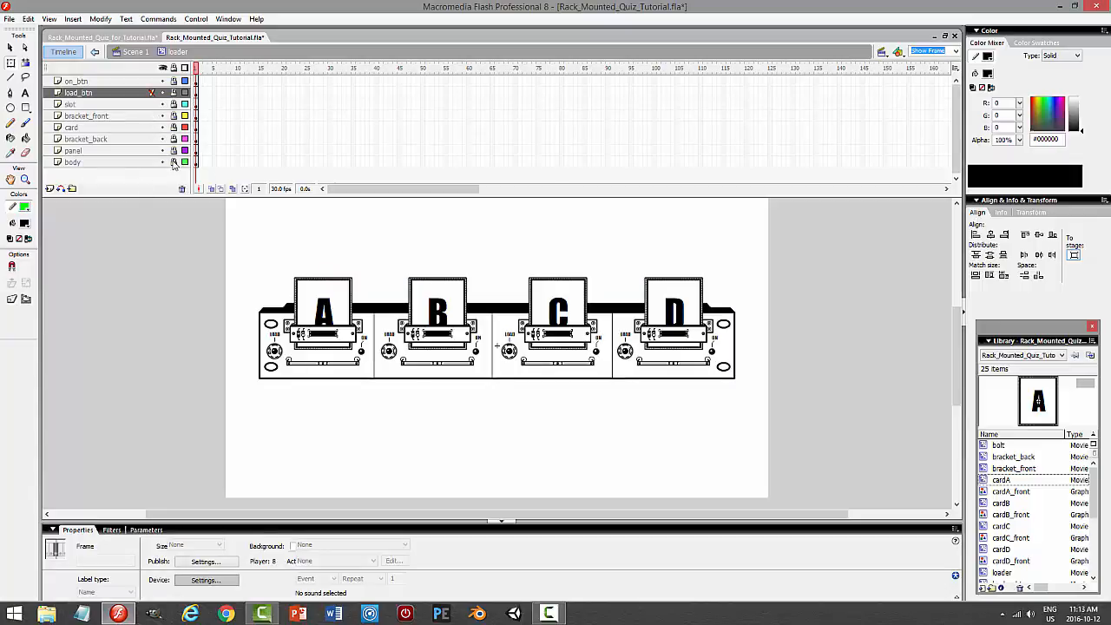
left_click(372, 380)
left_click(139, 164)
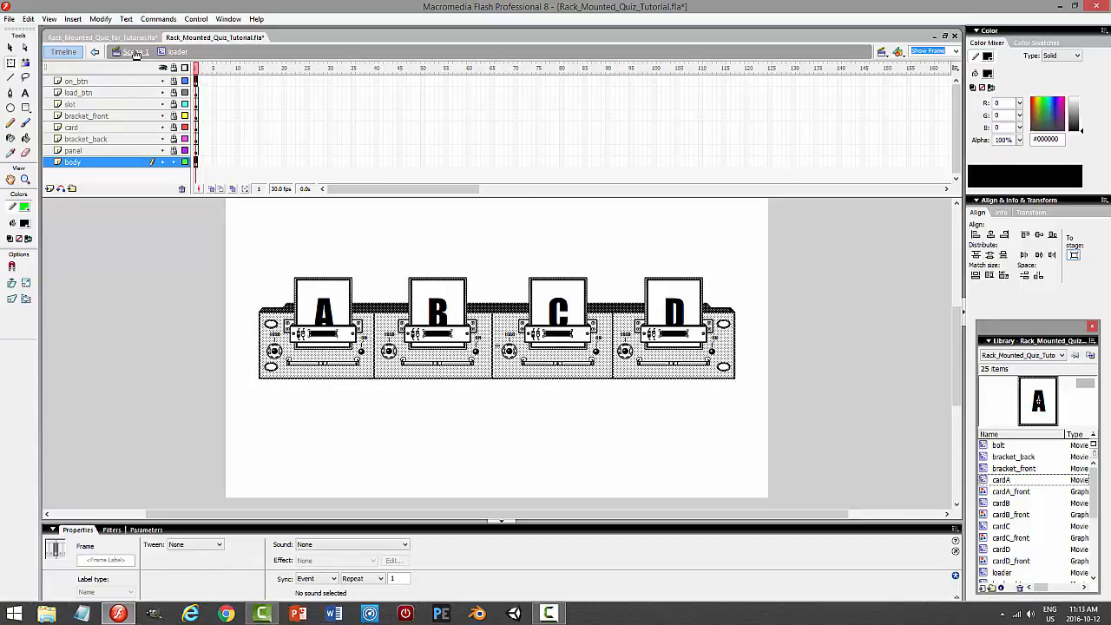
left_click(134, 54)
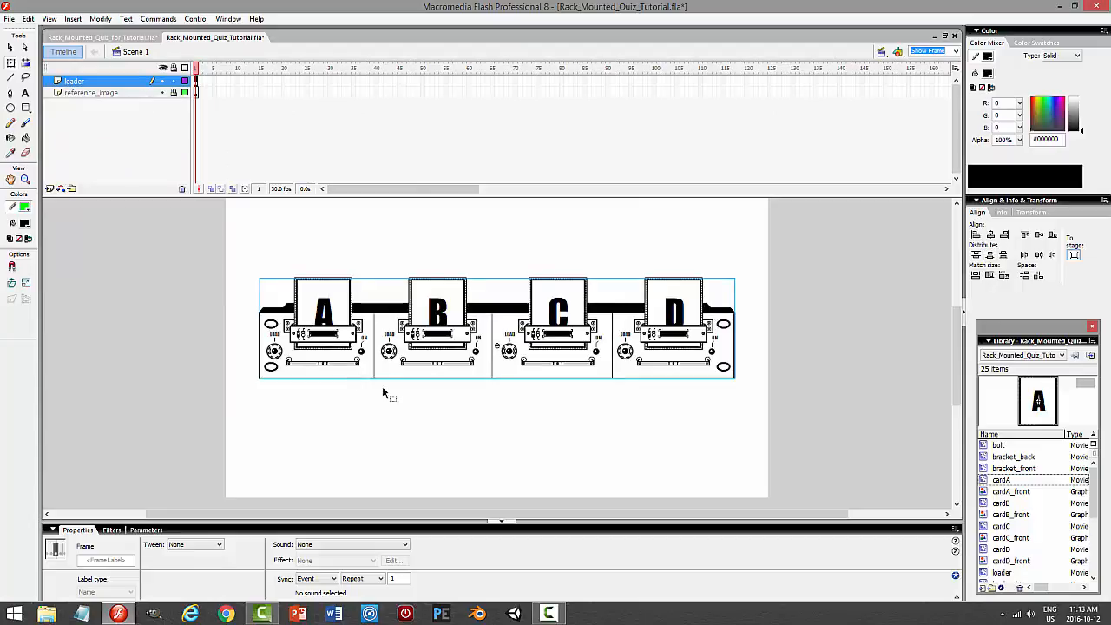
Copy the selected loader instance and lock the loader layer
left_click(29, 21)
left_click(40, 76)
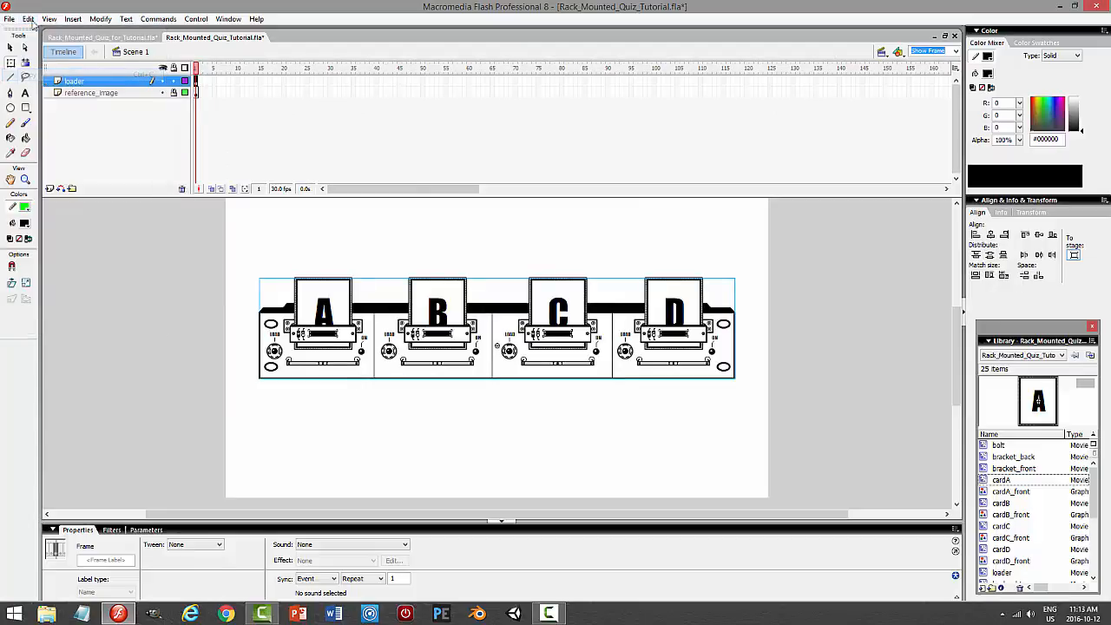
left_click(173, 81)
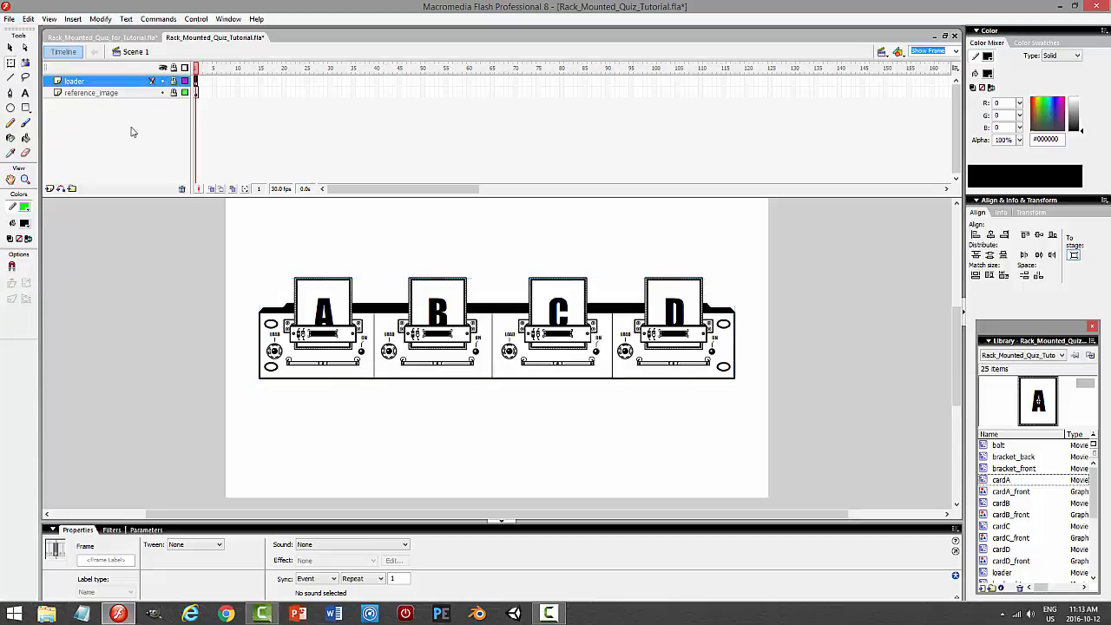
Insert a new layer beneath the loader layer, paste the copied loader in place on it, and name the layer analyzer
left_click(49, 188)
left_click_drag(94, 82, 98, 102)
left_click(28, 18)
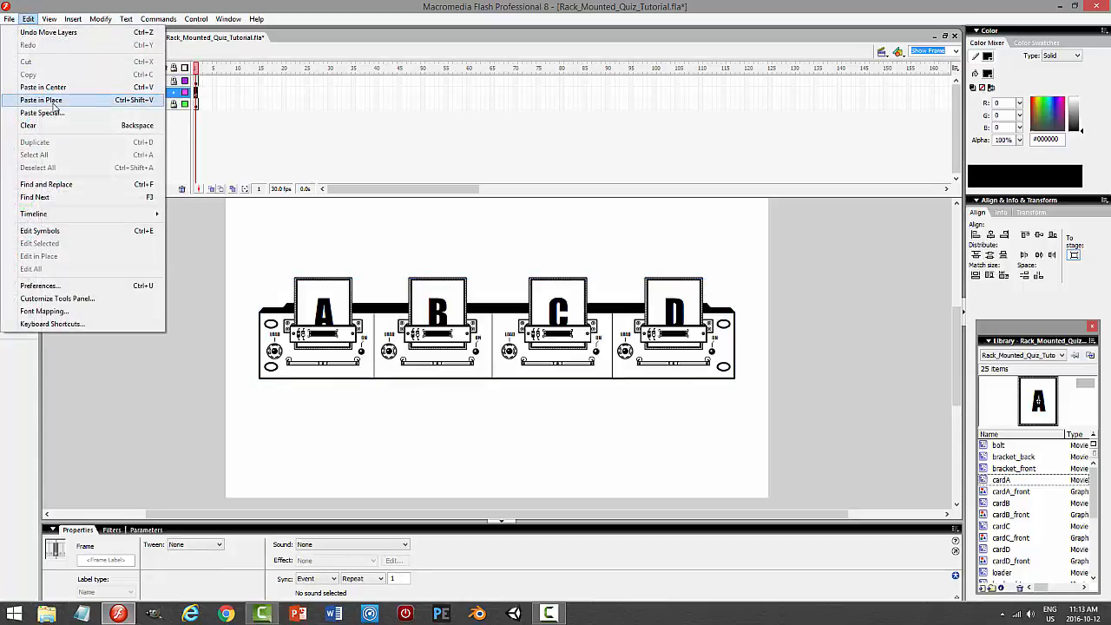
left_click(43, 99)
double_click(145, 92)
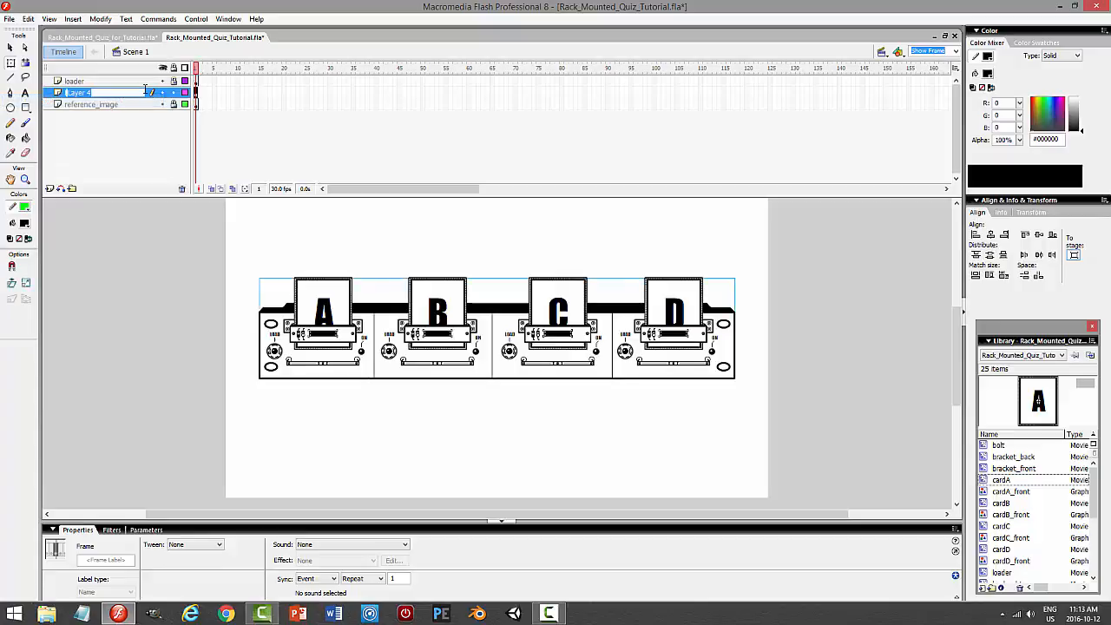
type("AHA")
type("lyzer")
key("Return")
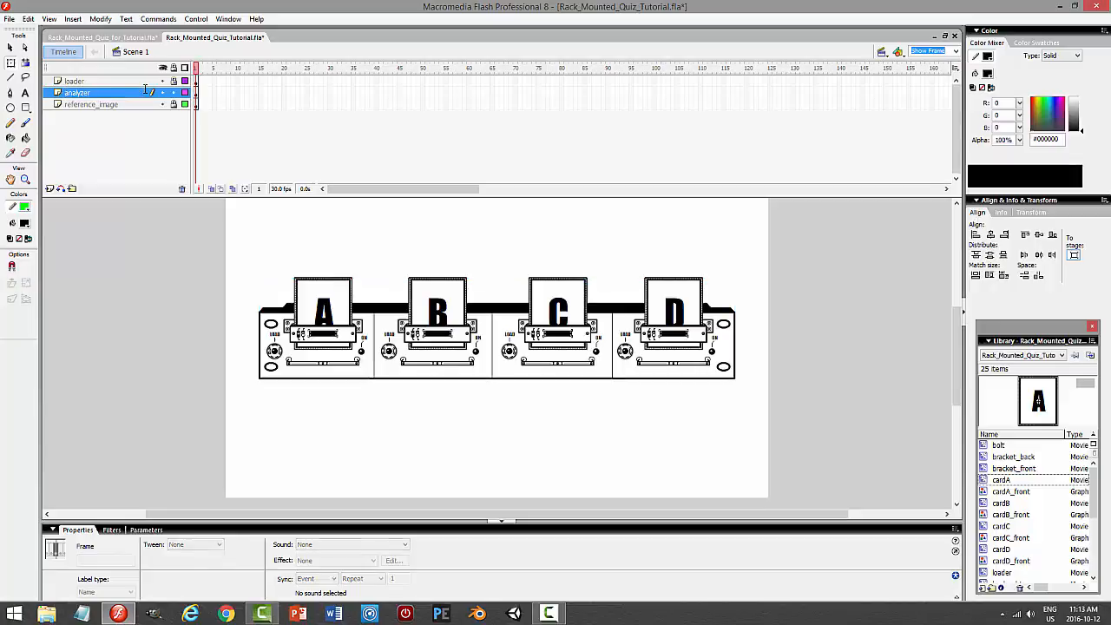
Move the pasted loader copy on the analyzer layer straight down until its panel sits directly beneath the original panel
left_click(196, 92)
key("shift+Down")
key("shift+Down")
key("shift+Down")
key("shift+Down")
key("shift+Down")
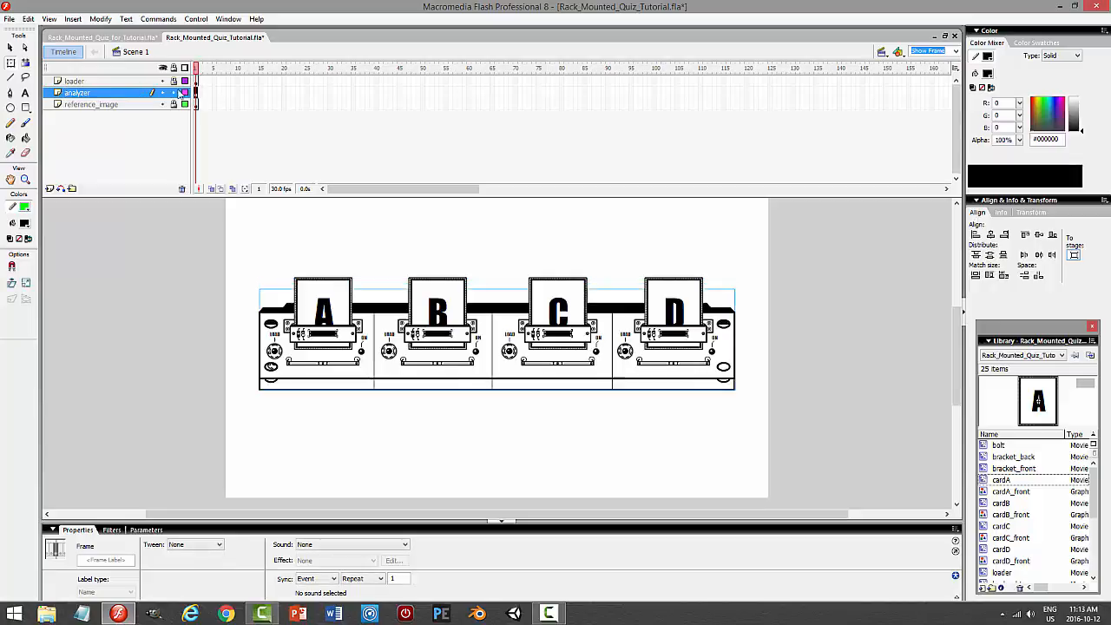
key("shift+Down")
key("shift+Down")
key("shift+Down")
key("shift+Down")
key("shift+Down")
key("shift+Down")
key("shift+Down")
key("shift+Down")
key("shift+Down")
key("shift+Down")
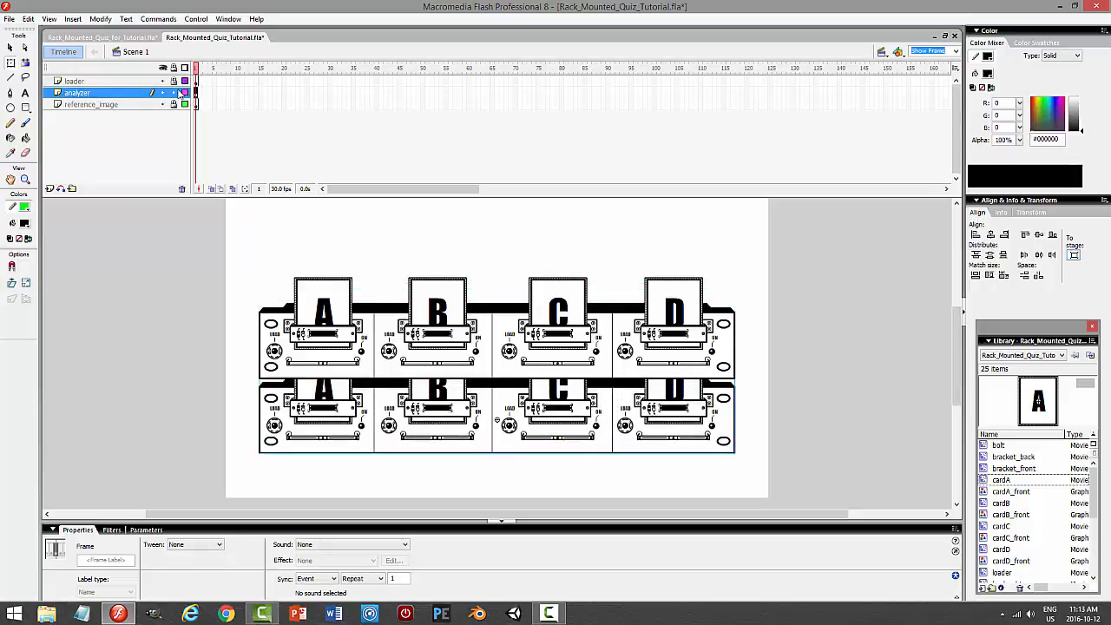
Nudge the loader copy on the analyzer layer upward to close the gap beneath the original loader
key("shift+Up")
key("shift+Up")
key("Up")
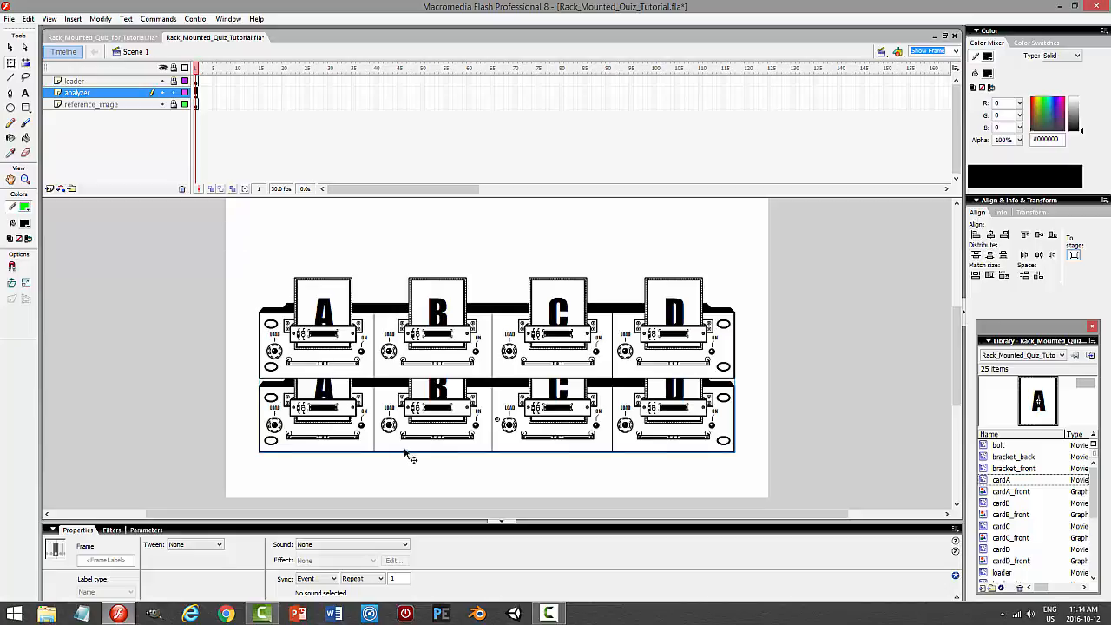
Duplicate the lower loader instance's symbol as analyzer and set its instance name to analyzer
left_click(341, 401)
right_click(342, 401)
left_click(388, 360)
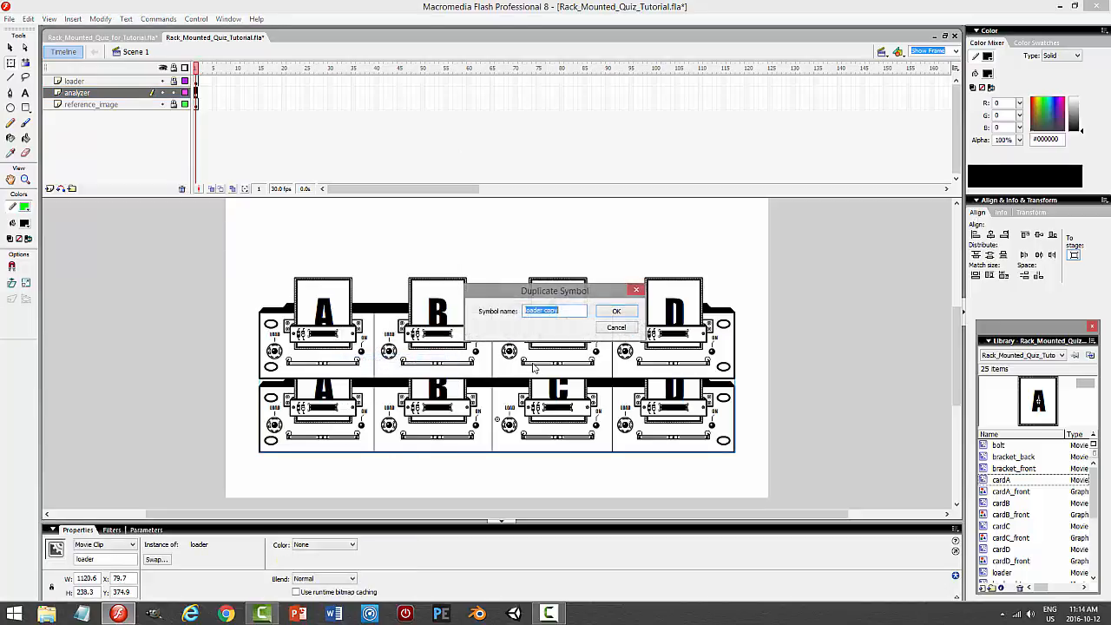
type("analyzer")
key("Return")
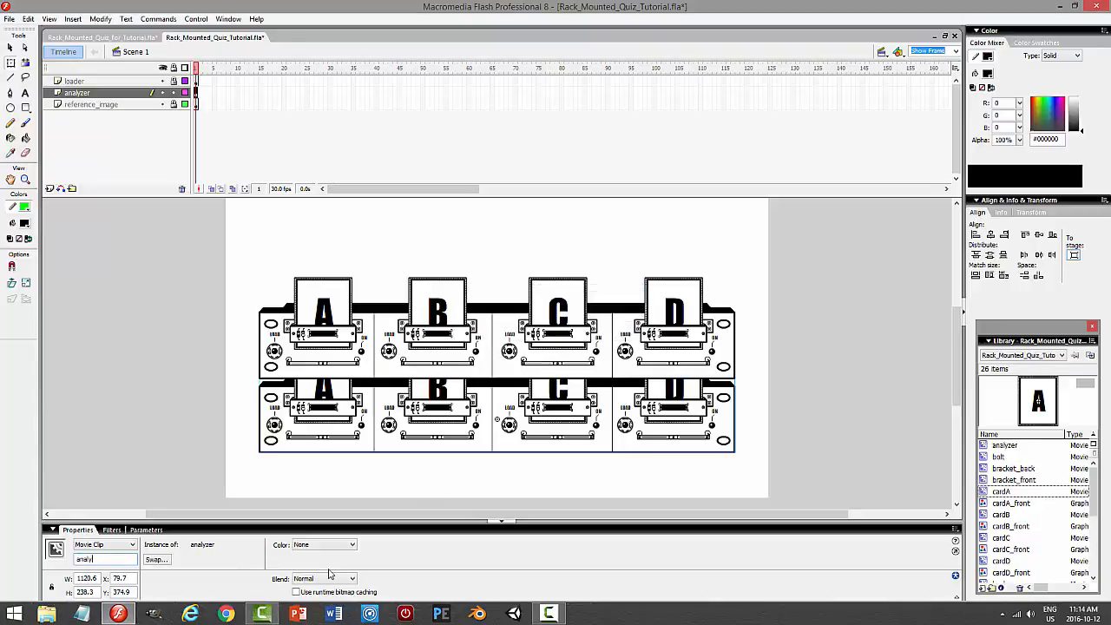
key("Return")
Inside the analyzer symbol, delete every layer from on_btn through panel, keeping only body, and return to Scene 1
double_click(335, 404)
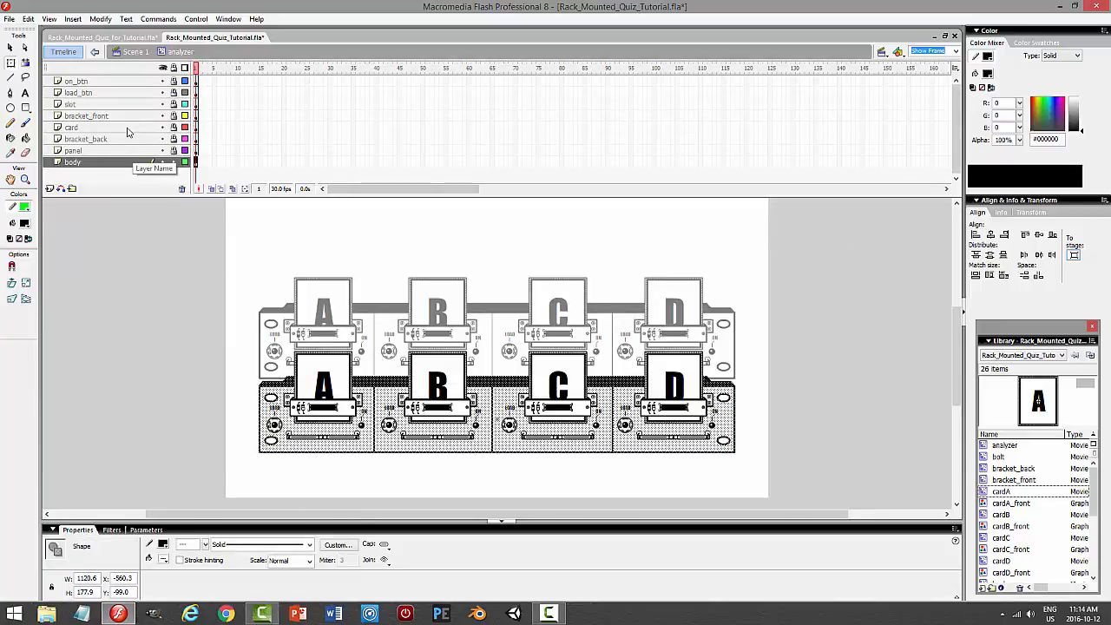
left_click(138, 162)
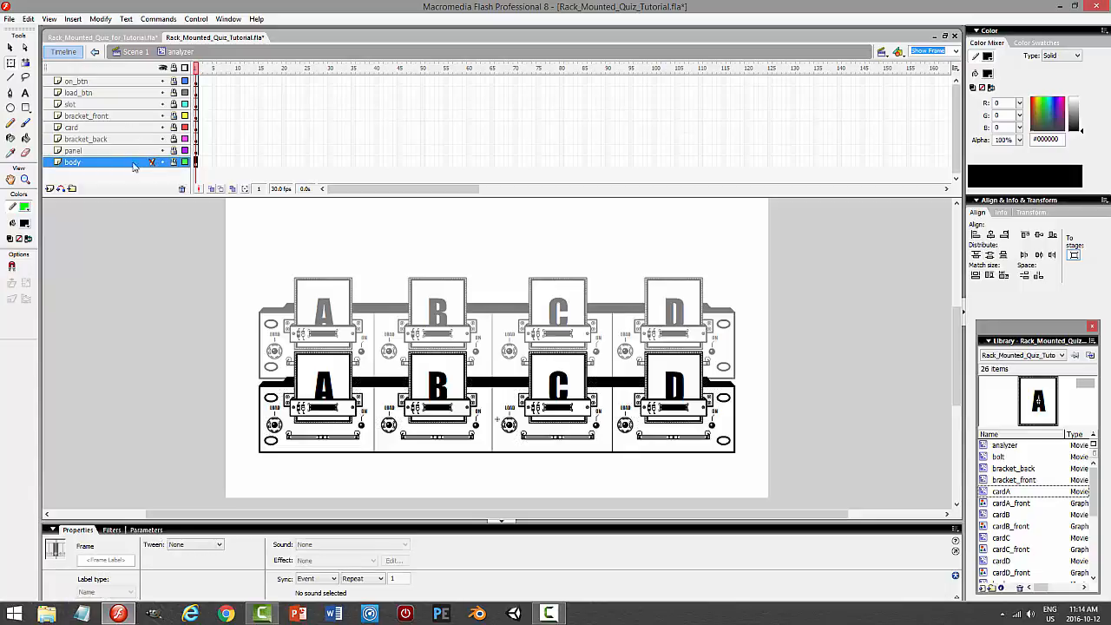
left_click(110, 81)
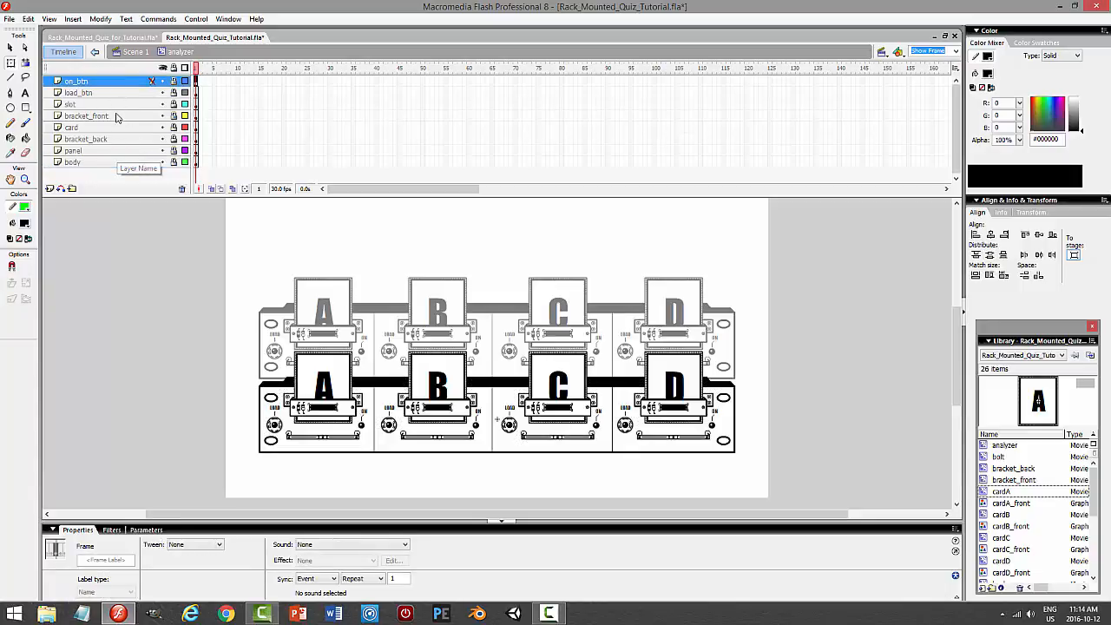
left_click(100, 151, "shift")
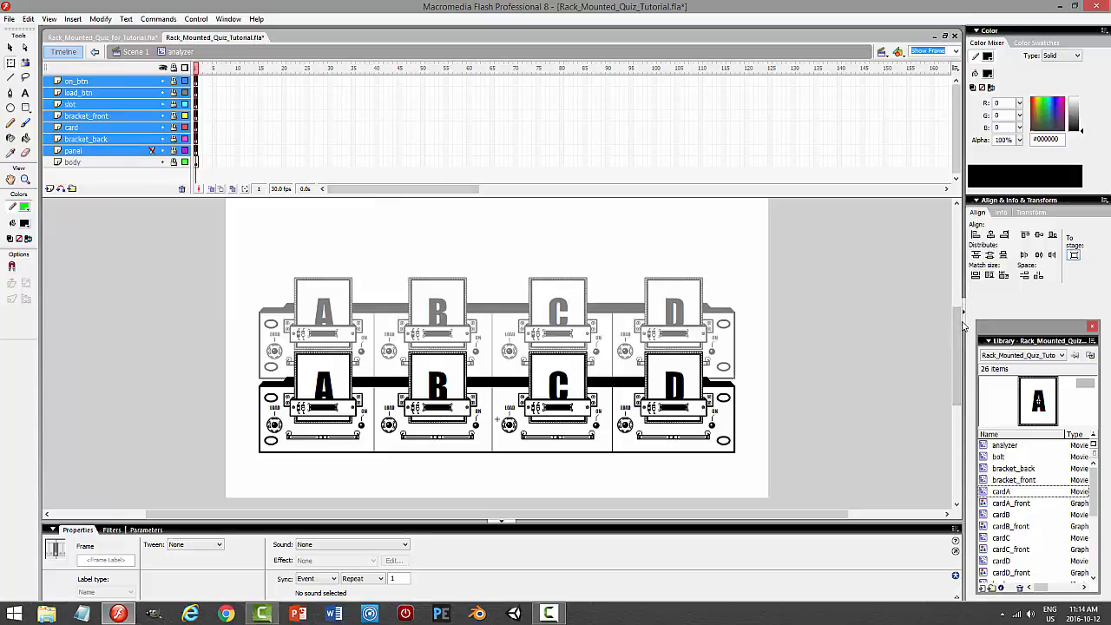
mouse_move(957, 343)
left_mouse_down()
mouse_move(957, 276)
mouse_move(957, 333)
left_mouse_up()
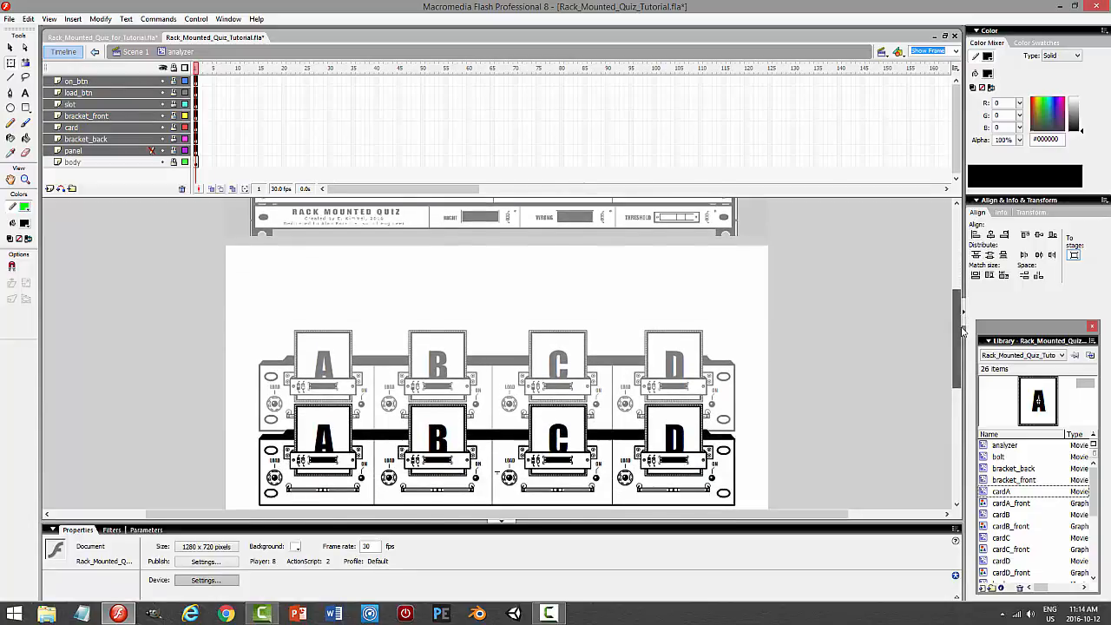
left_click(182, 188)
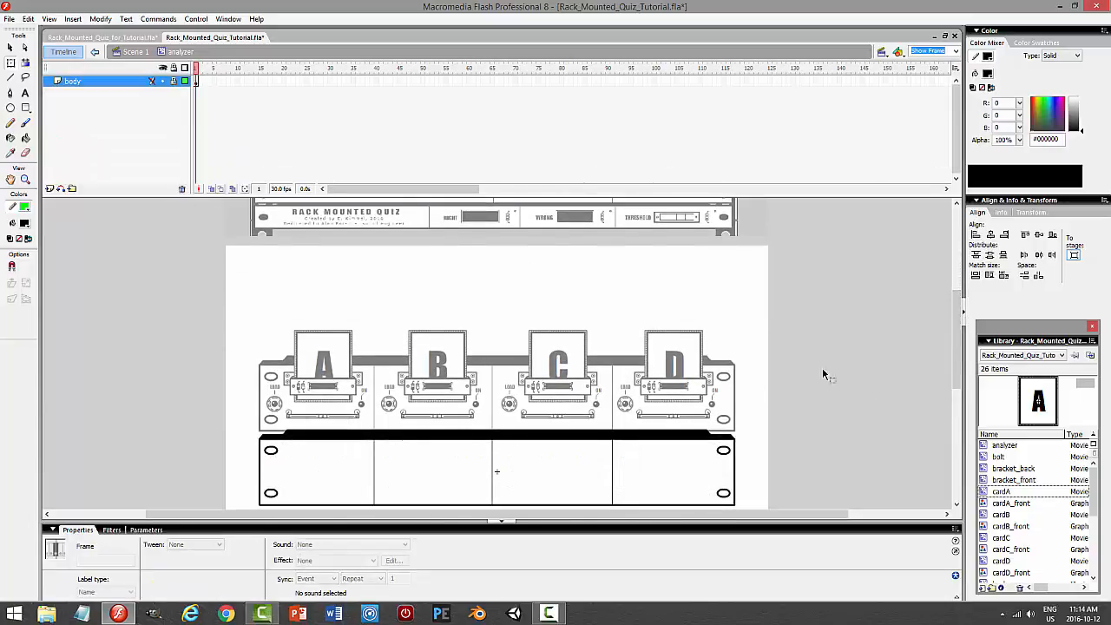
left_click(134, 51)
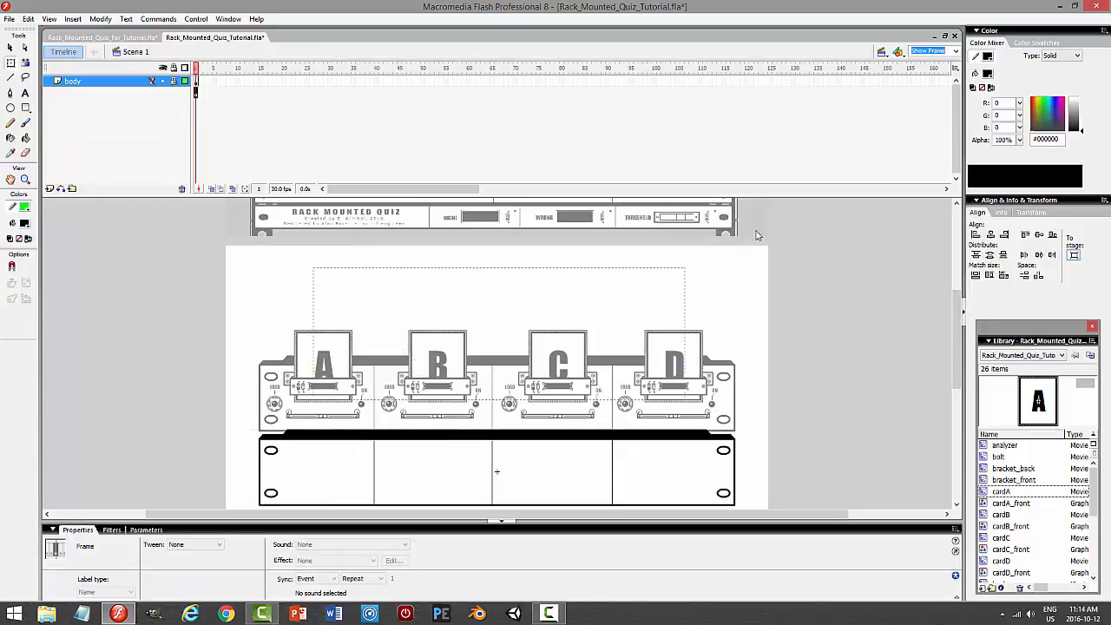
Test the movie to check the spacing between the loader and analyzer panels, and close the preview
left_click(907, 254)
key("ctrl+Return")
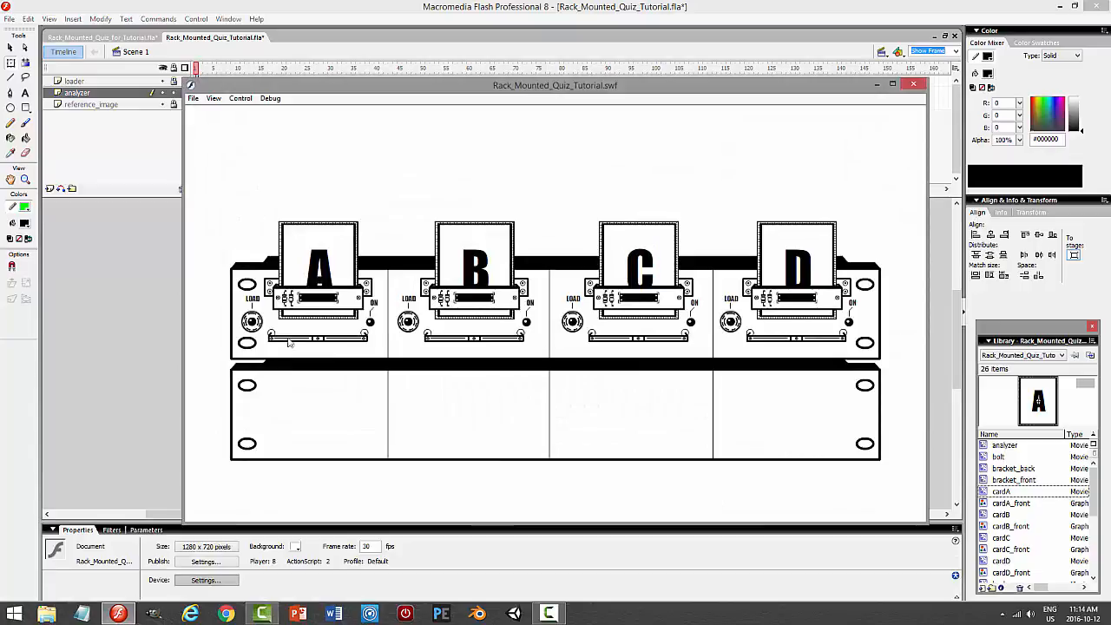
left_click(913, 85)
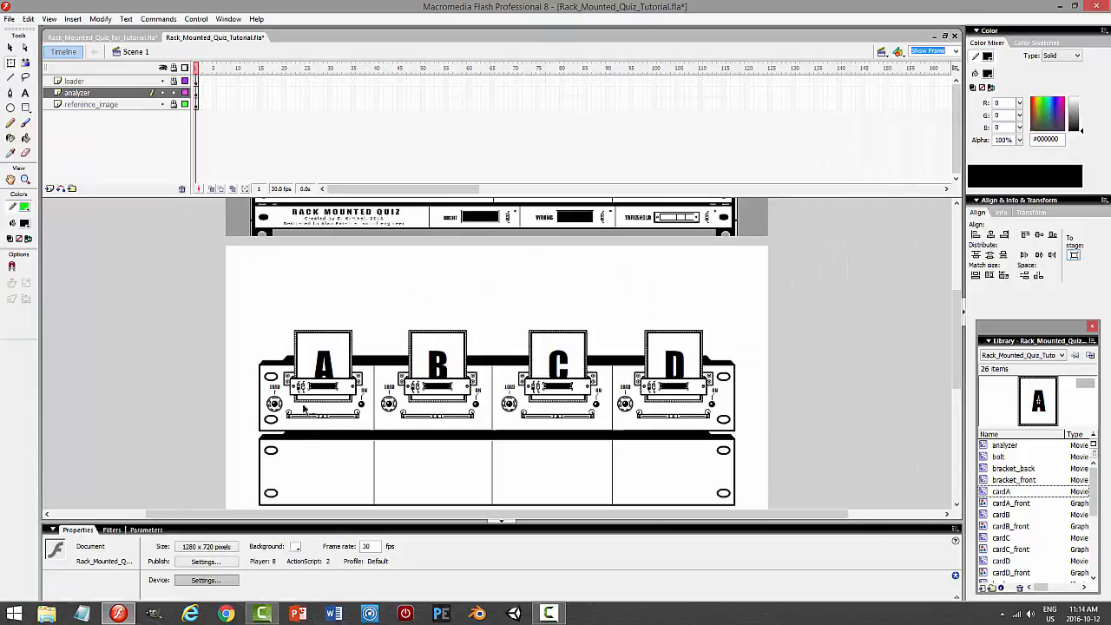
Select the analyzer panel, fine-tune its position slightly upward toward the loader, and deselect it
left_click(149, 93)
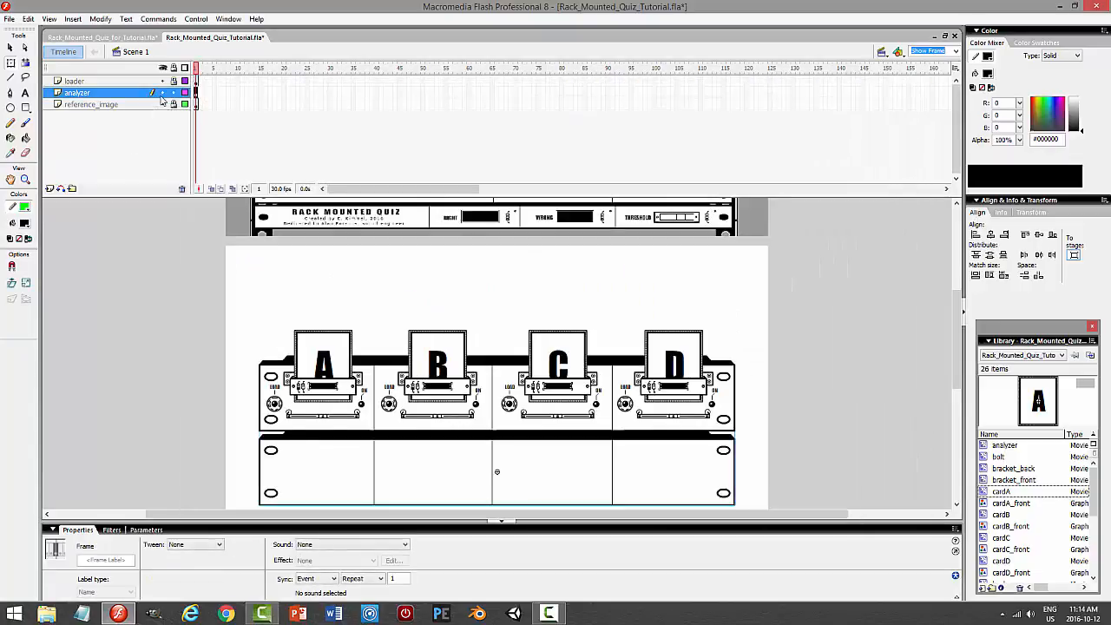
key("Up")
key("Up")
key("Up")
key("Up")
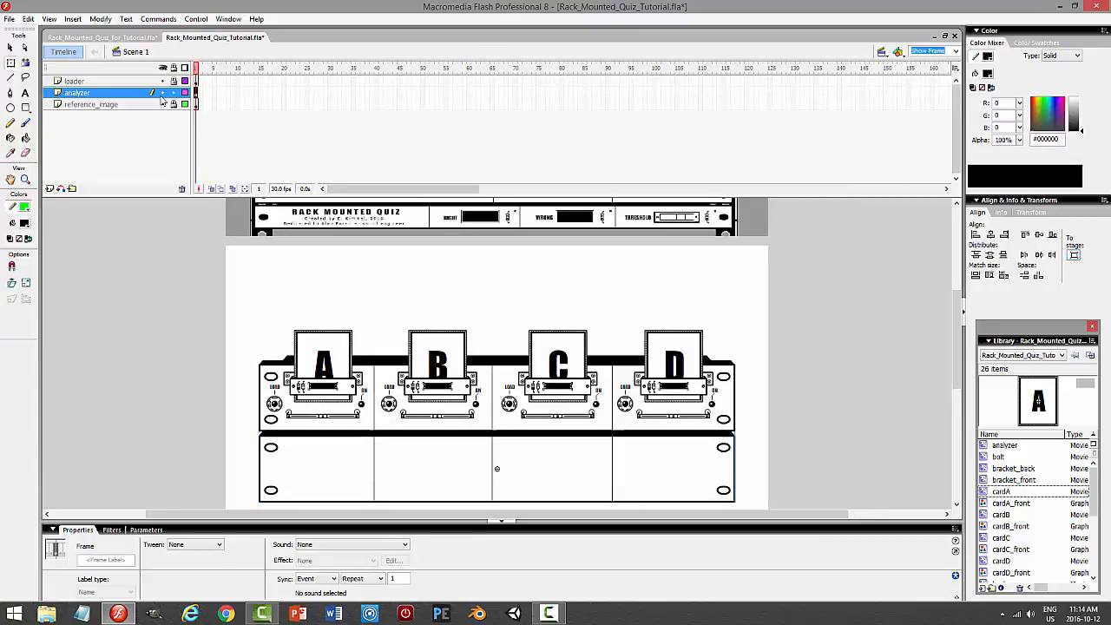
key("Down")
key("Down")
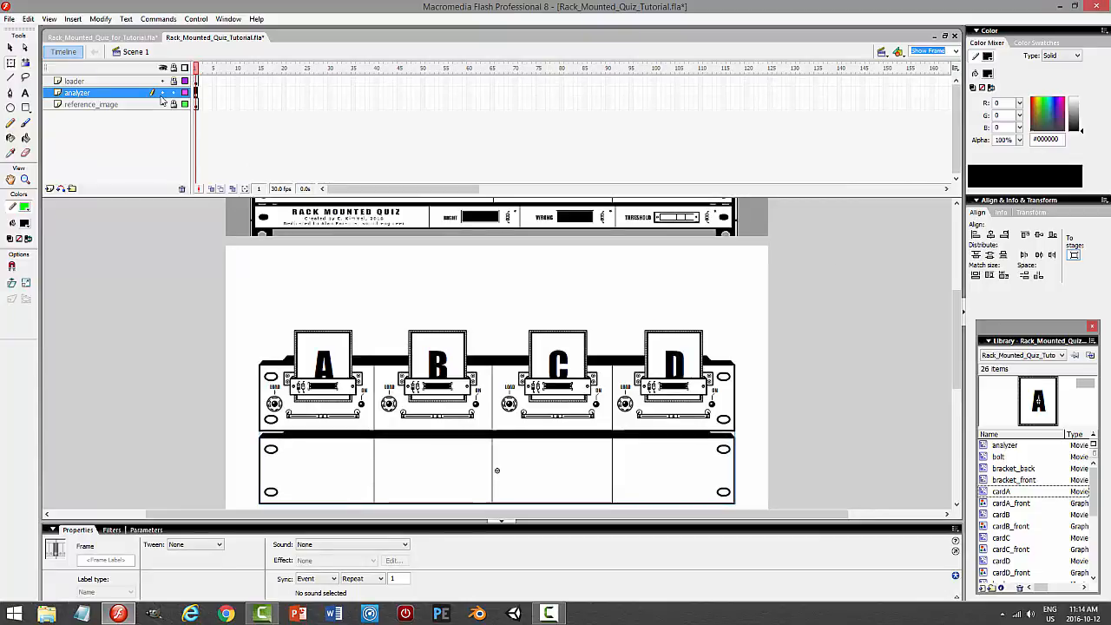
left_click(872, 424)
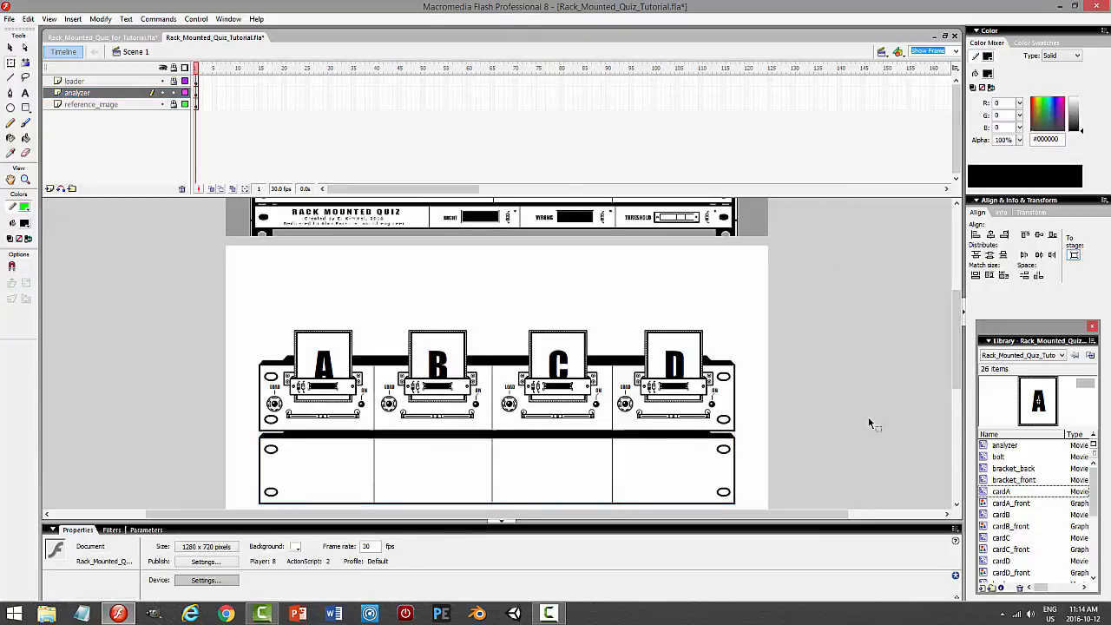
Test the movie, load cards A to D to check how they overlap the analyzer panel, and close the preview
key("ctrl+Return")
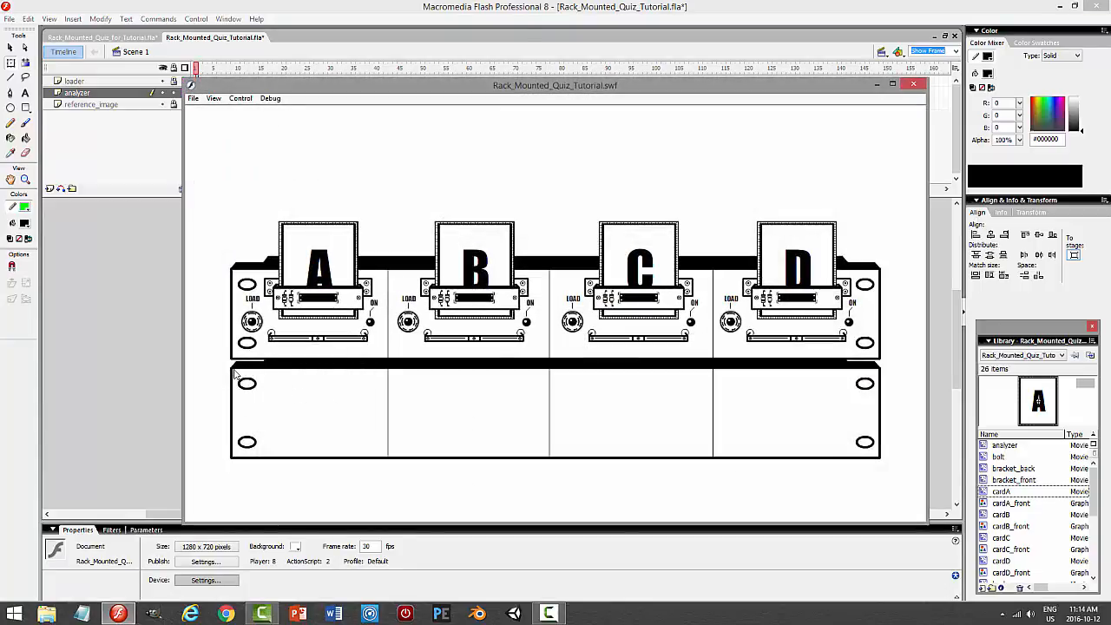
left_click(253, 324)
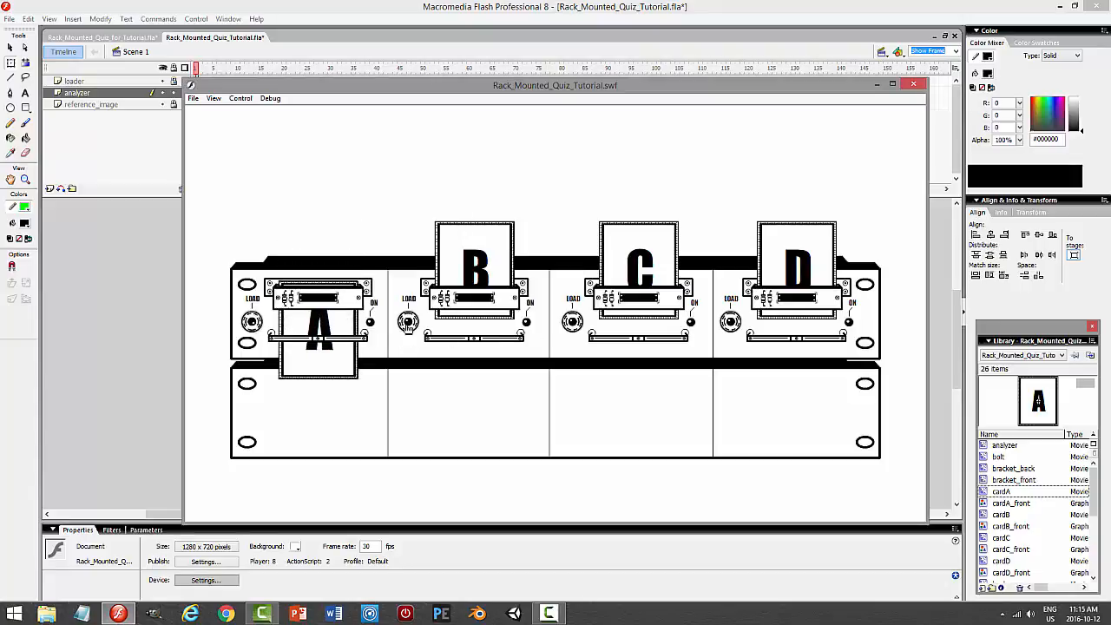
left_click(407, 324)
left_click(571, 323)
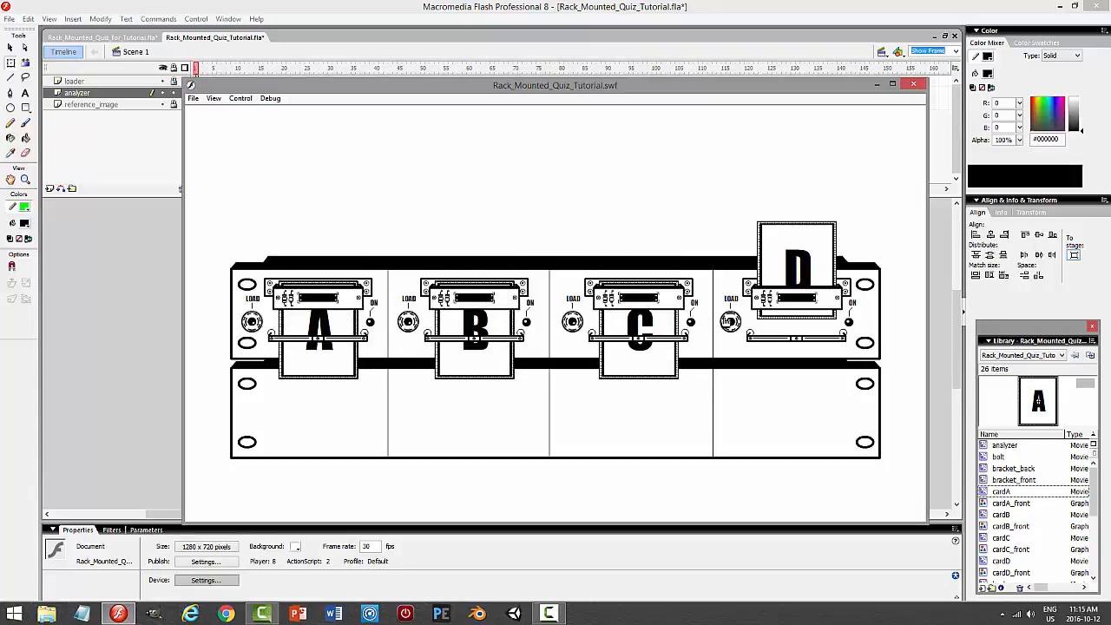
left_click(728, 322)
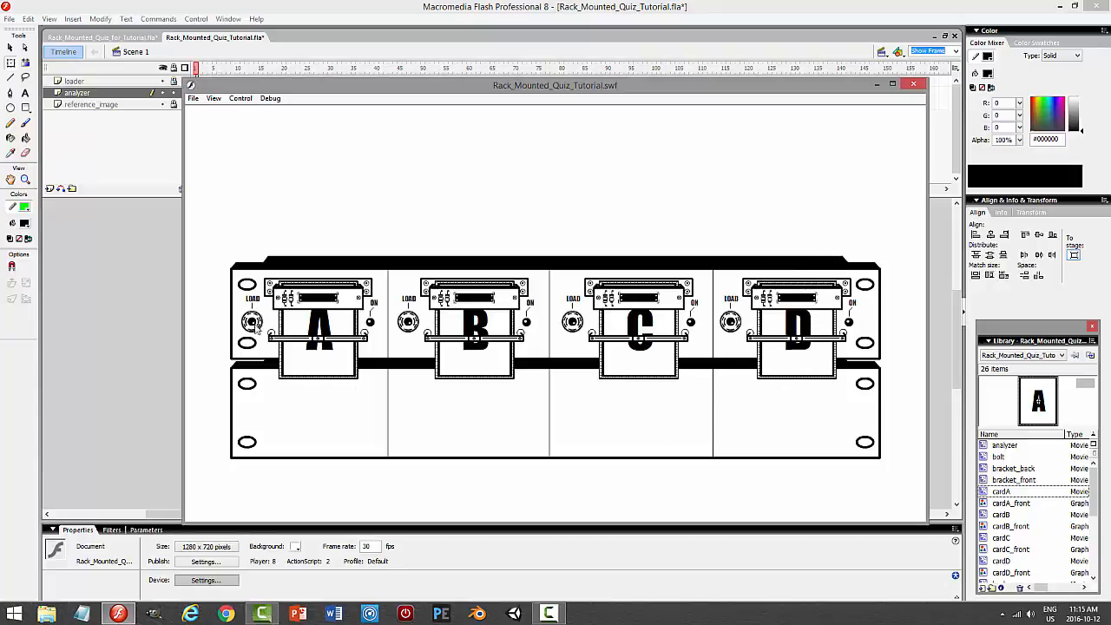
key("ctrl+Return")
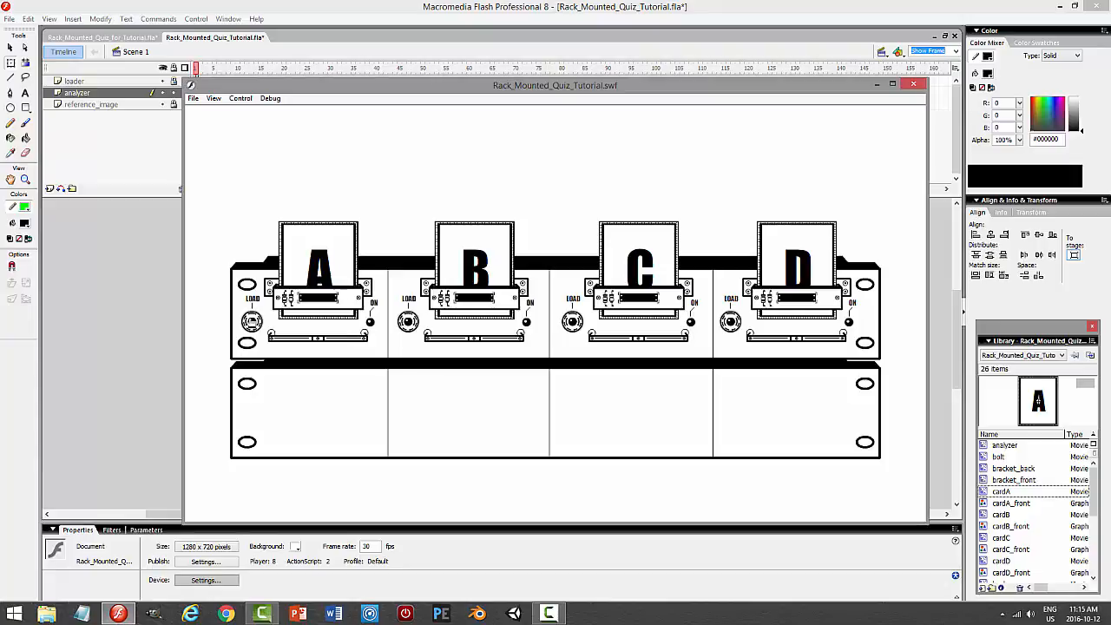
left_click(251, 322)
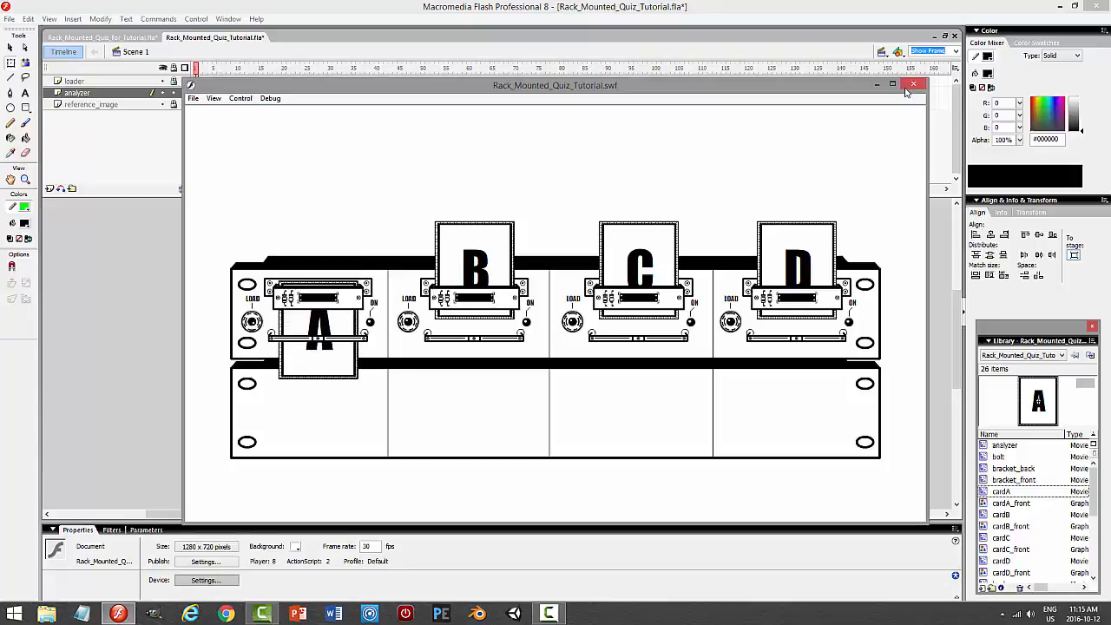
left_click(911, 85)
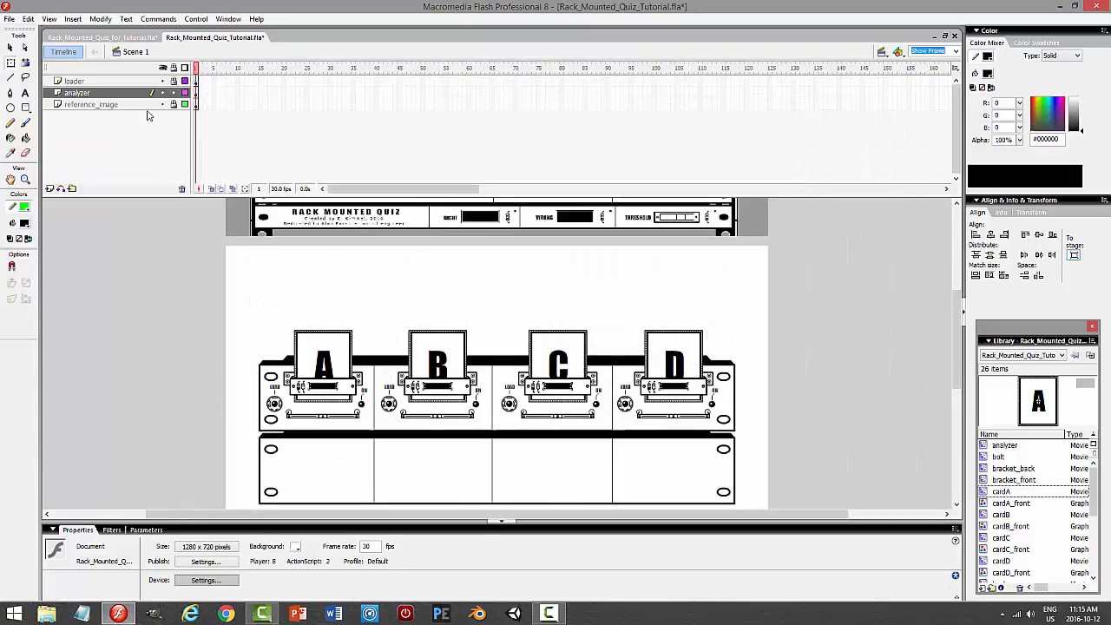
Lock the analyzer layer and save the document
left_click(95, 92)
key("ctrl+s")
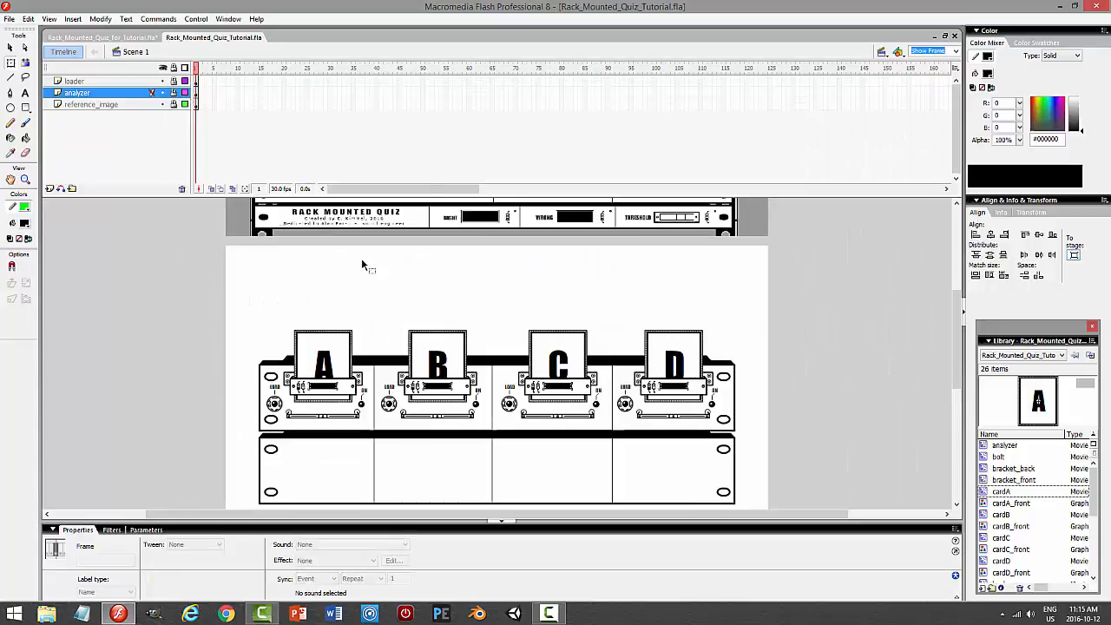
left_click(174, 92)
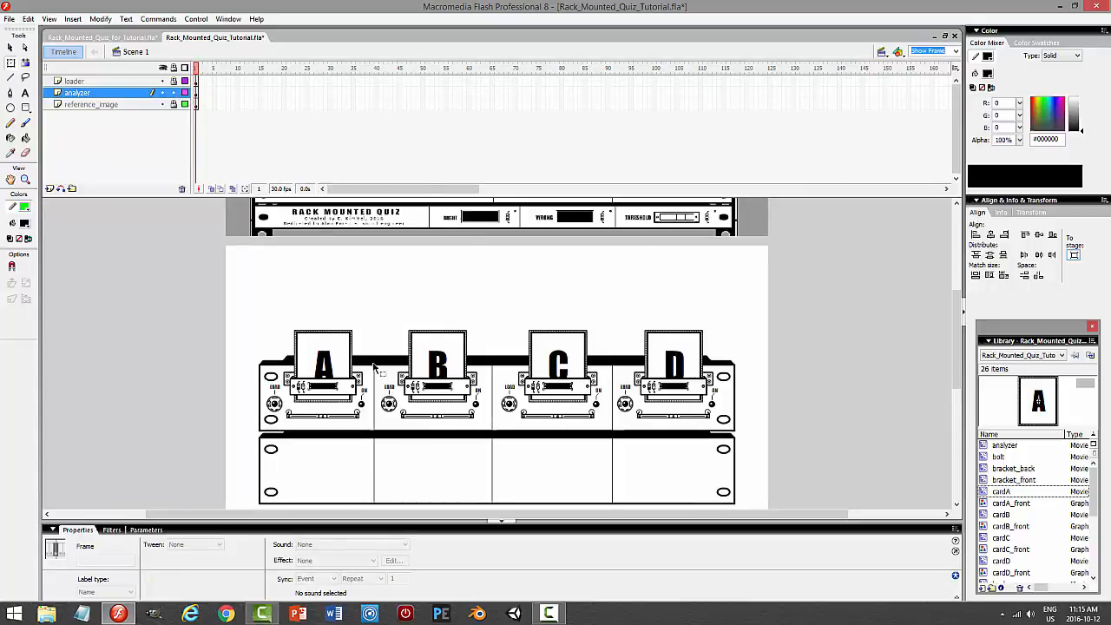
Examine the analyzer and analyzer_card_reader layers in Rack_Mounted_Quiz_for_Tutorial.fla, and return to Rack_Mounted_Quiz_Tutorial.fla
left_click(104, 37)
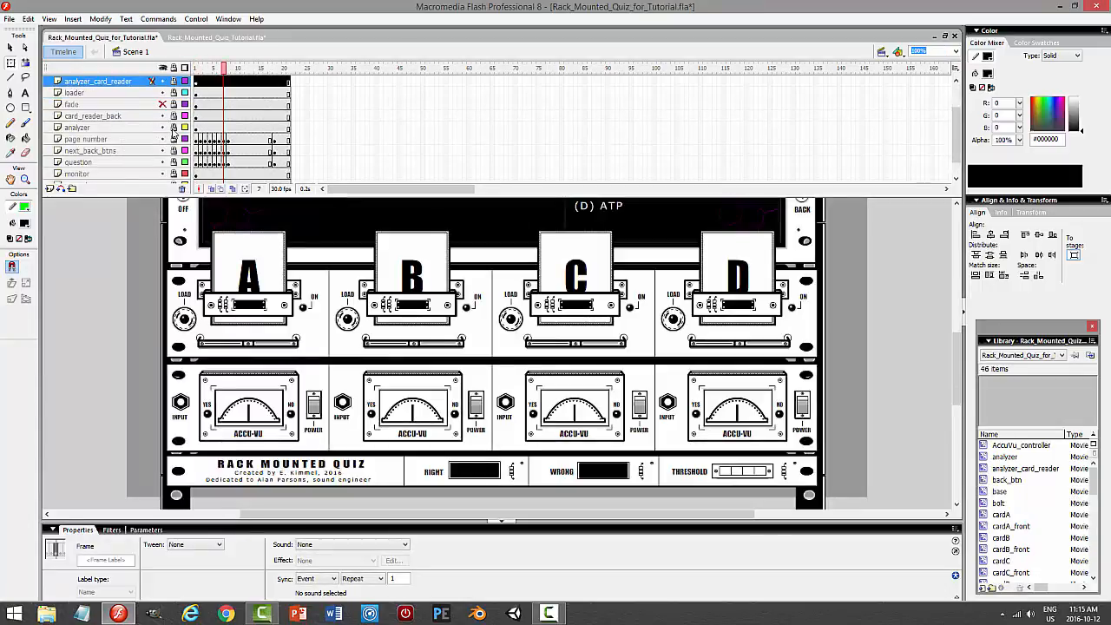
left_click(138, 129)
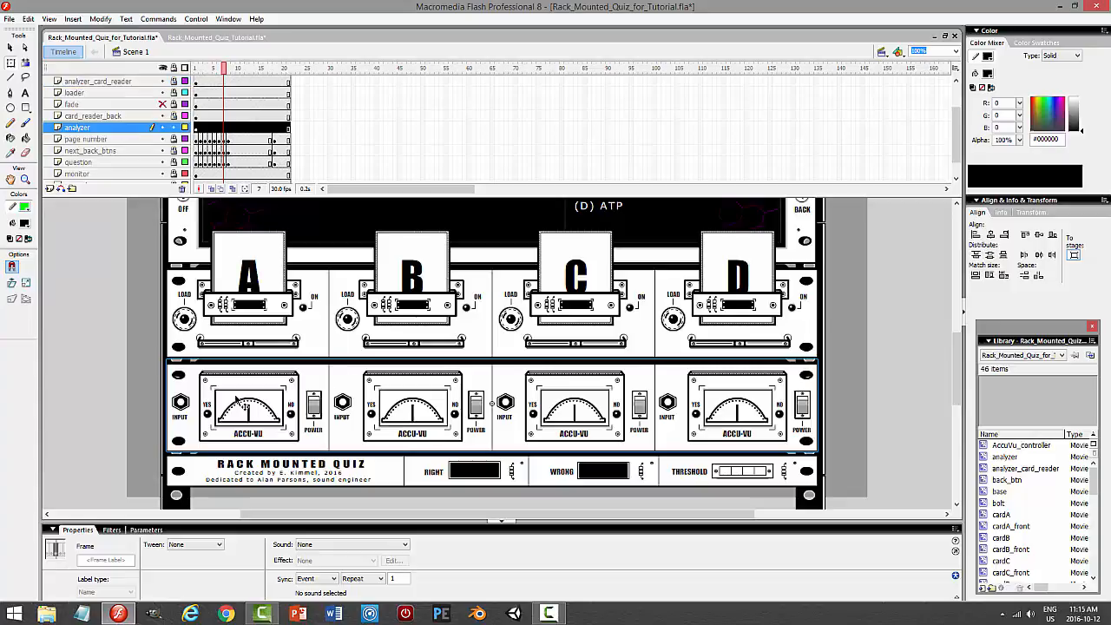
left_click(232, 371)
left_click(173, 127)
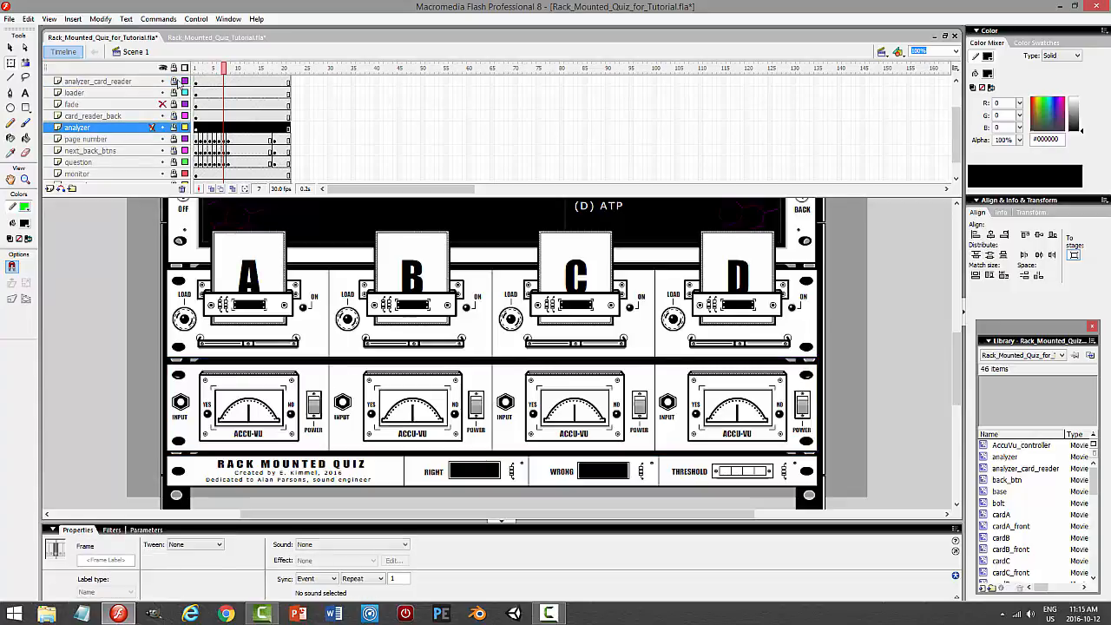
left_click(223, 399)
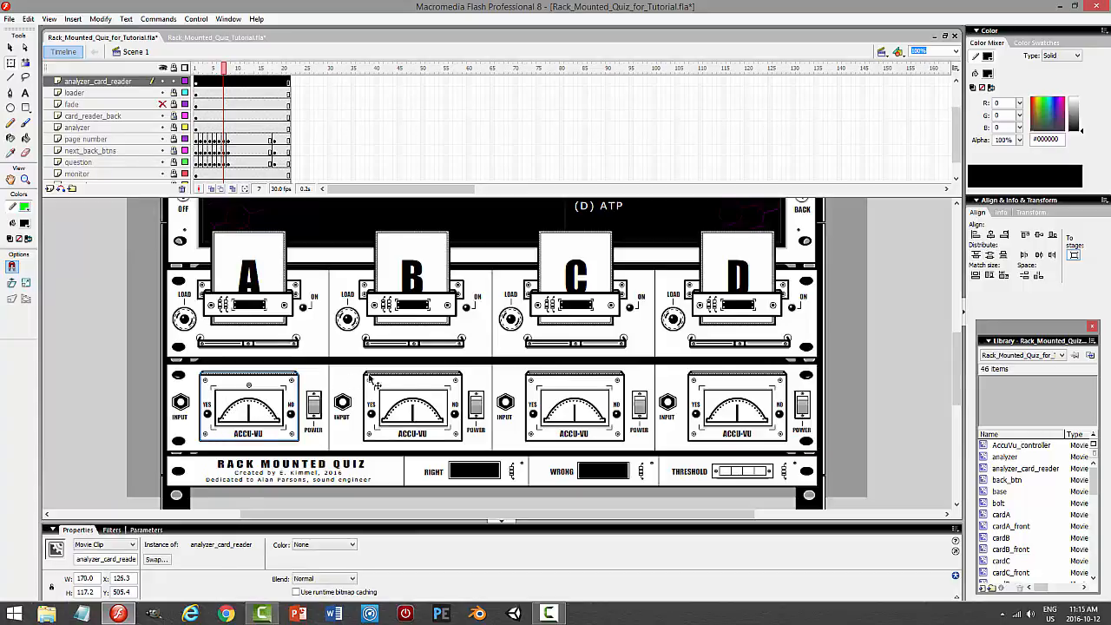
left_click(173, 81)
left_click(185, 40)
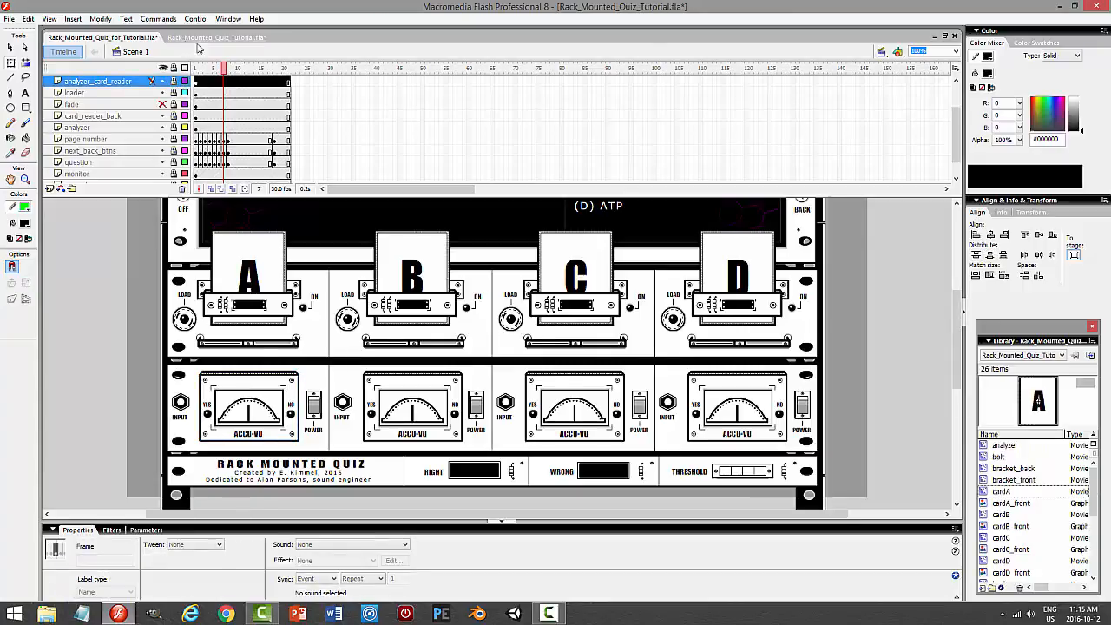
Insert a new layer directly above the analyzer layer
left_click_drag(955, 331, 955, 347)
left_click(129, 92)
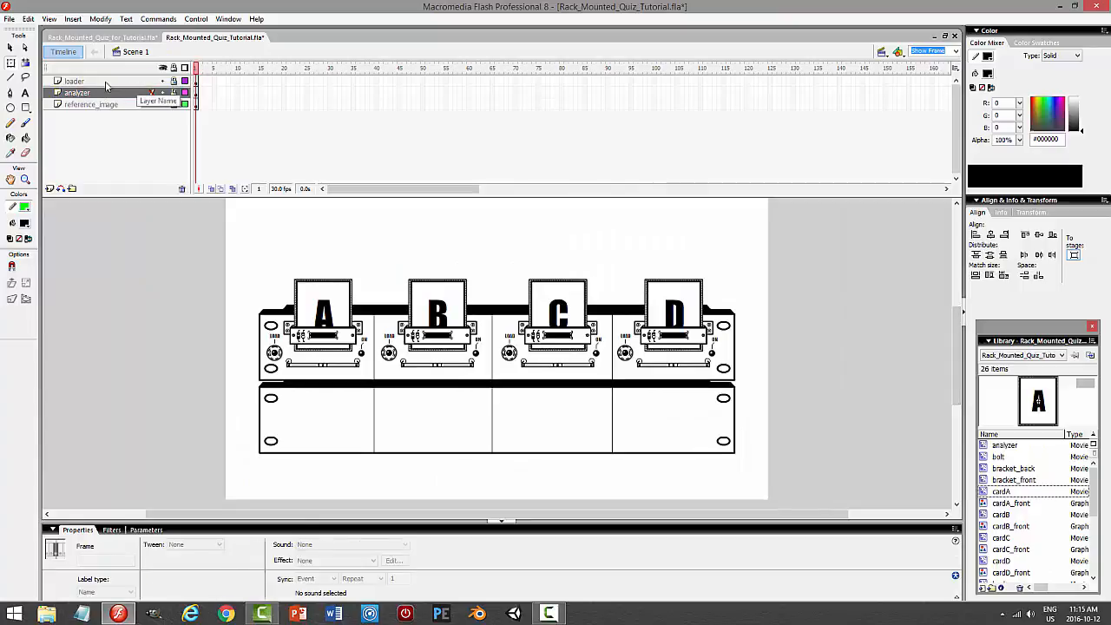
left_click(49, 189)
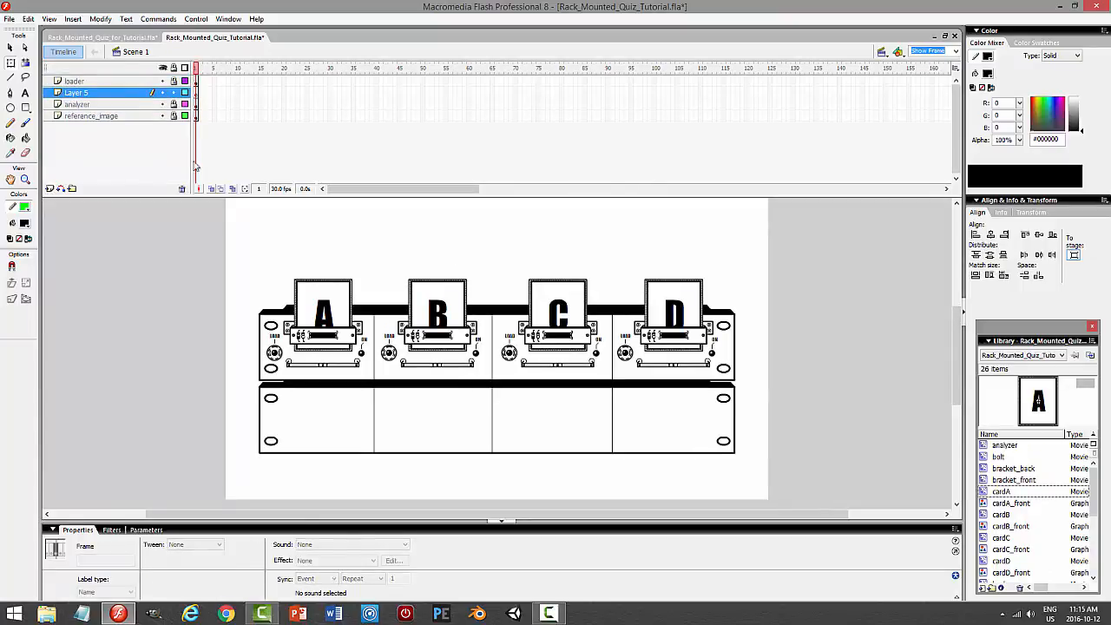
Draw a rectangle about 163 by 88 px in the analyzer panel's first section, with a solid black stroke of 3 and white fill
left_click(956, 51)
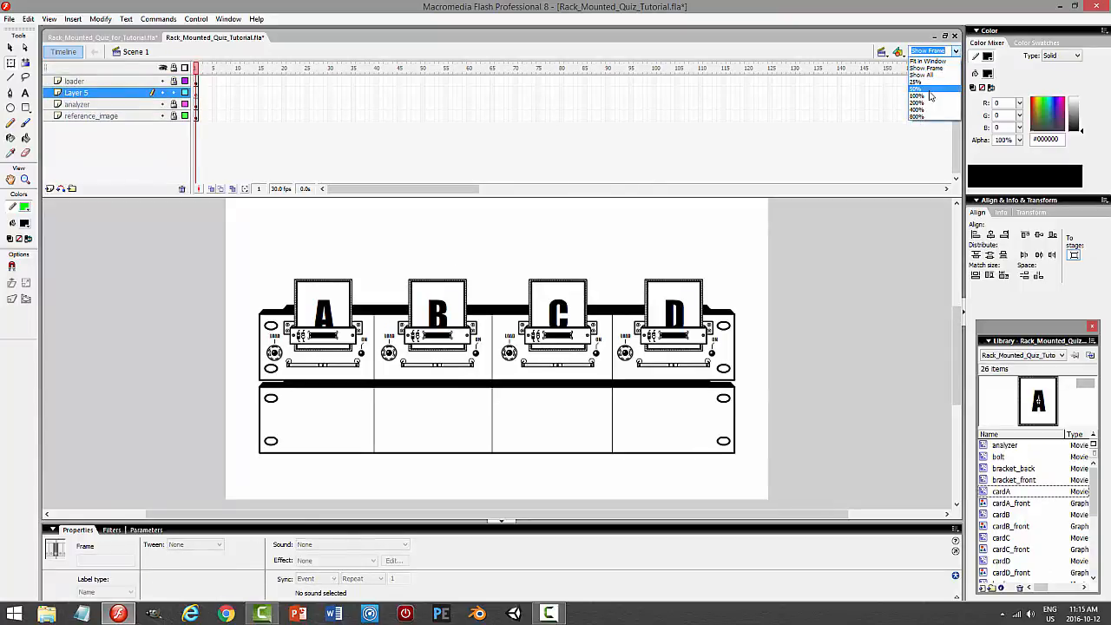
left_click(927, 82)
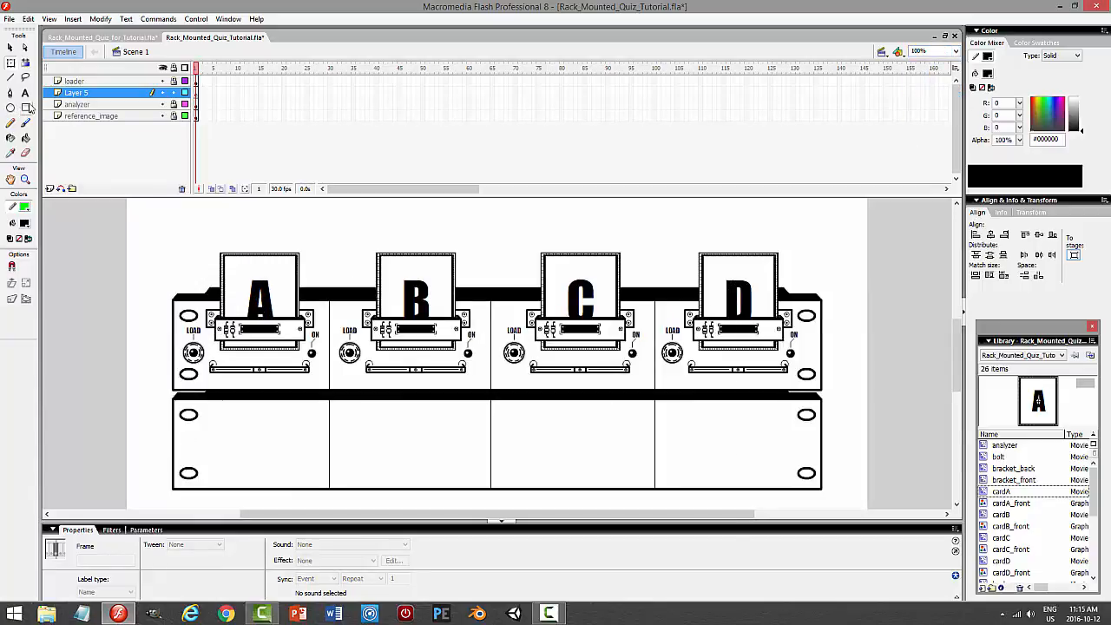
left_click(25, 107)
left_click(24, 209)
left_click(10, 227)
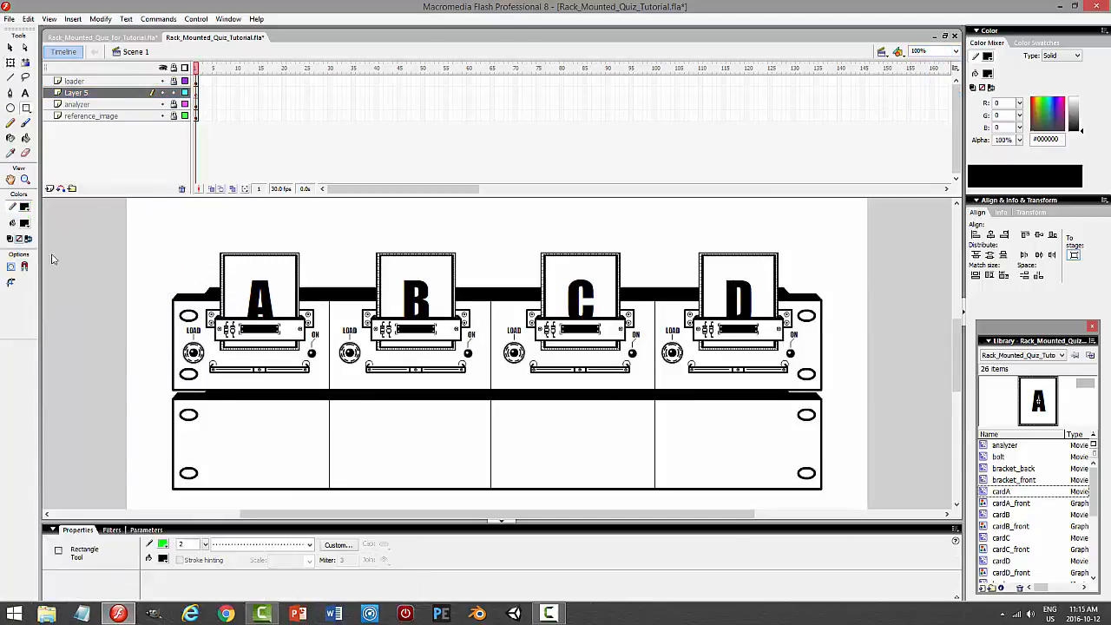
left_click(260, 544)
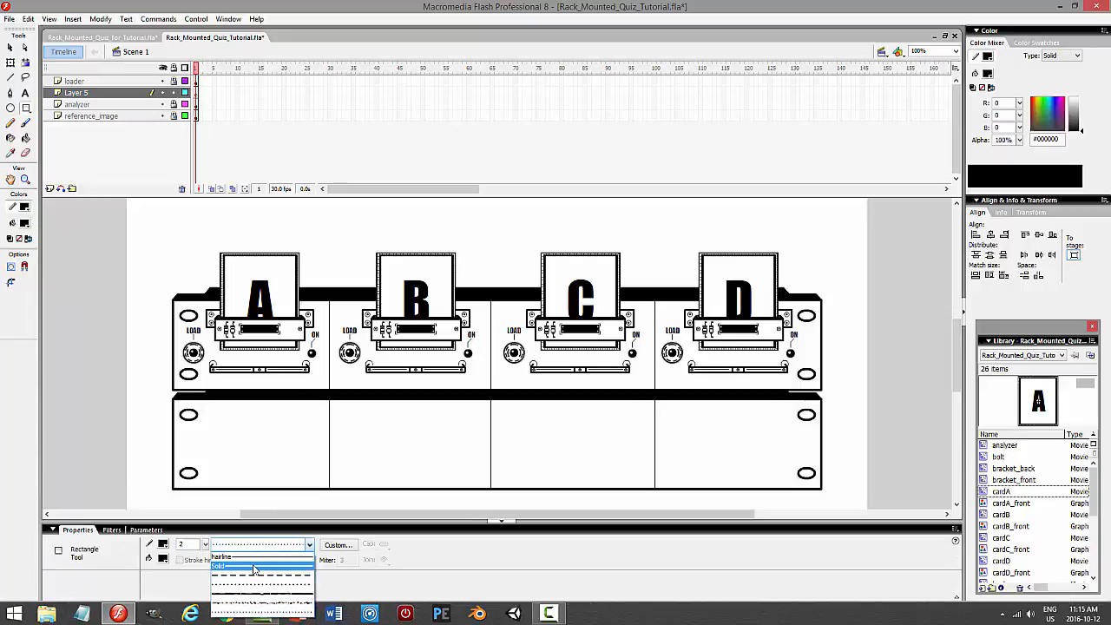
left_click(261, 556)
type("3")
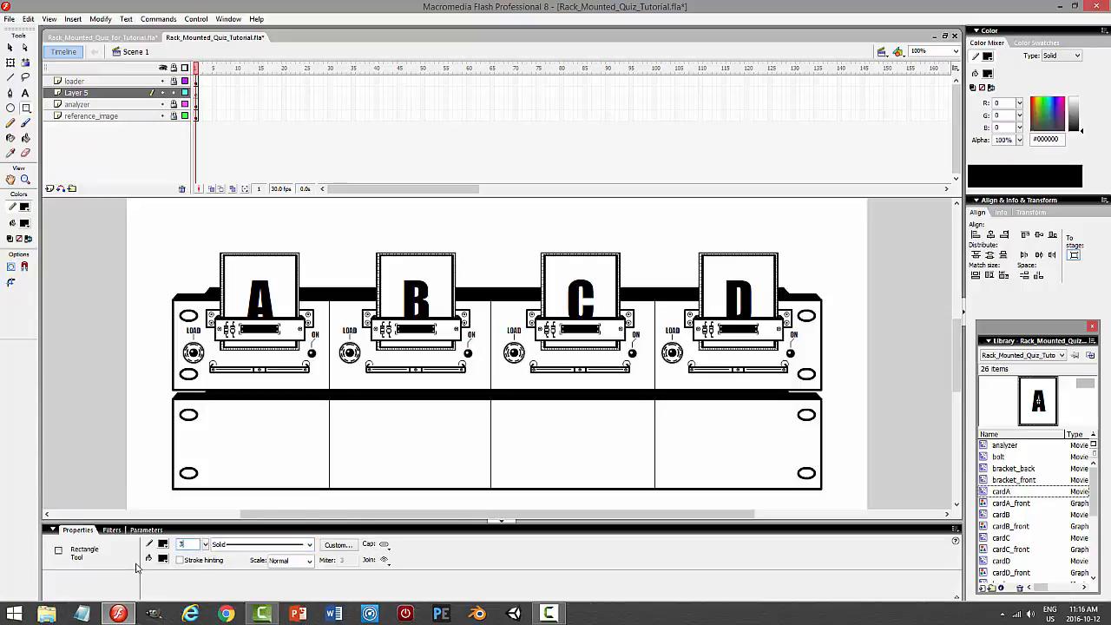
left_click(163, 560)
left_click(167, 488)
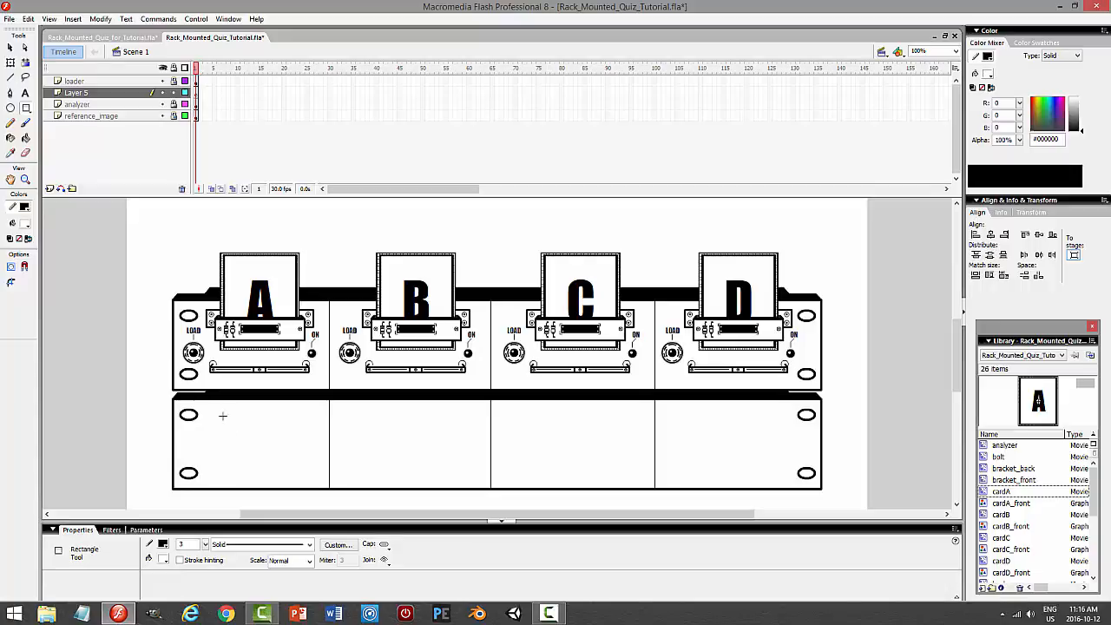
left_click_drag(218, 415, 310, 466)
Nudge the whole rectangle, including fill and outline, left to X 152
left_click(10, 48)
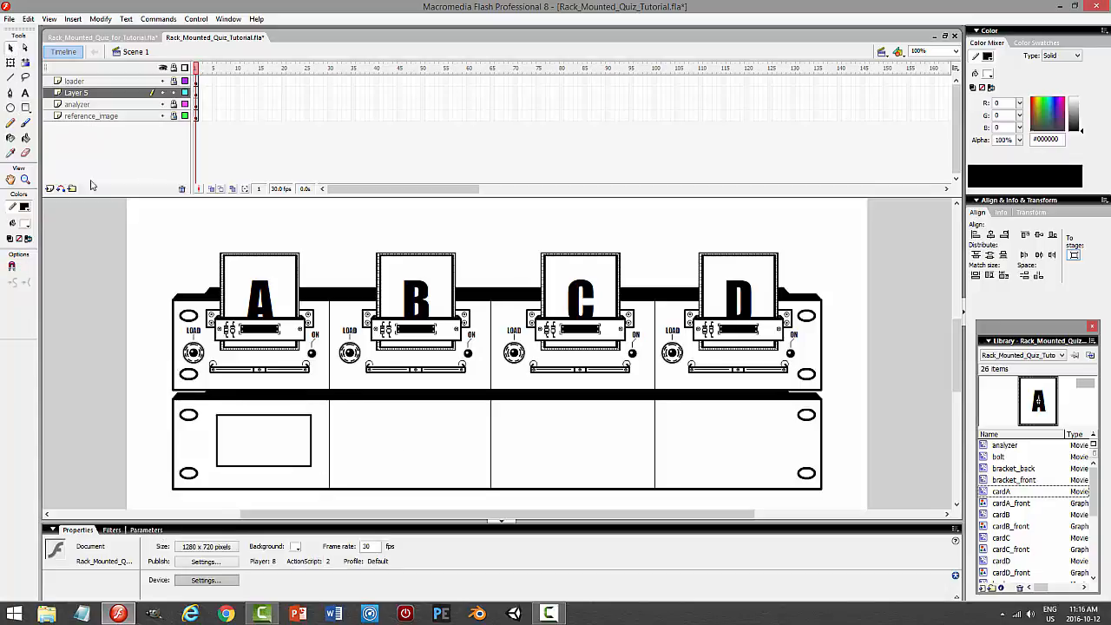
left_click(267, 441)
double_click(267, 440)
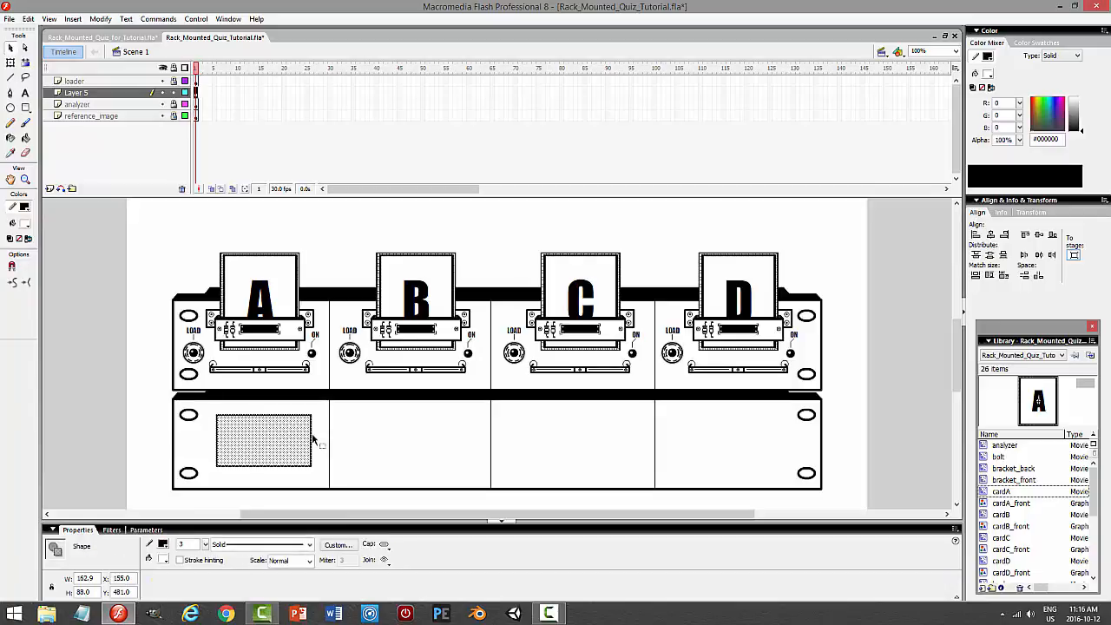
key("Left")
key("Left")
key("Left")
Test the movie, load card A to check its alignment with the rectangle, and close the preview
key("ctrl+Return")
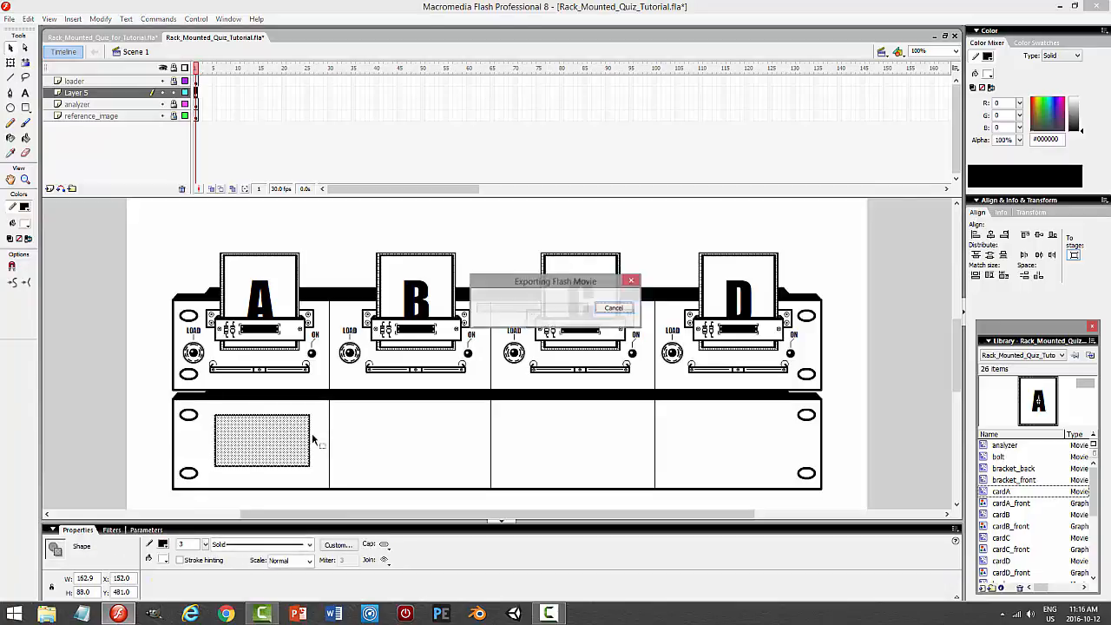
left_click(252, 322)
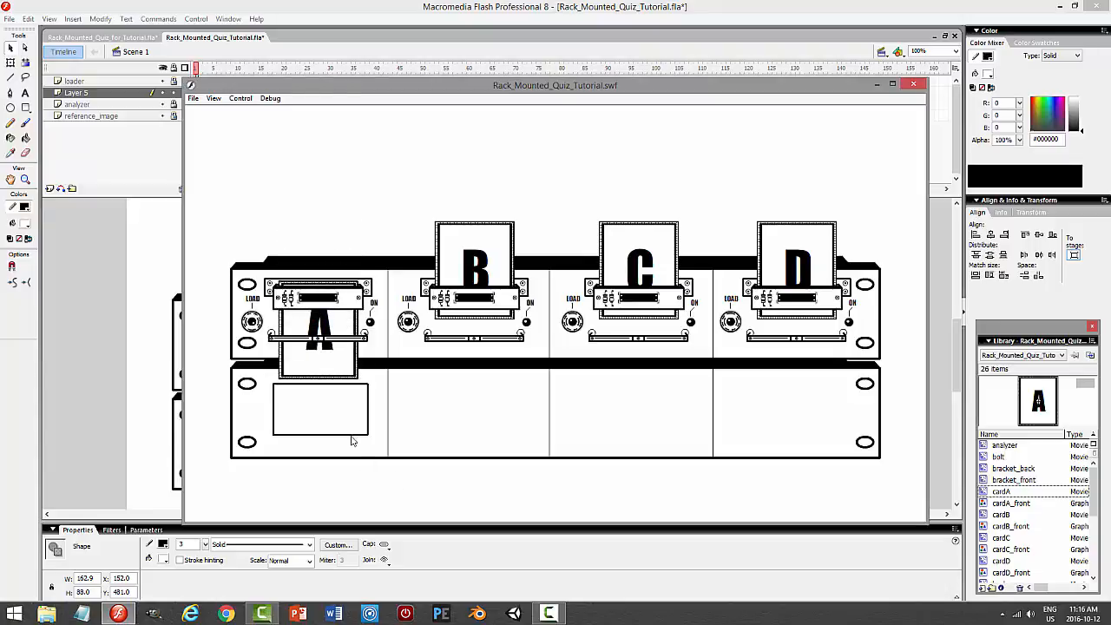
left_click(913, 84)
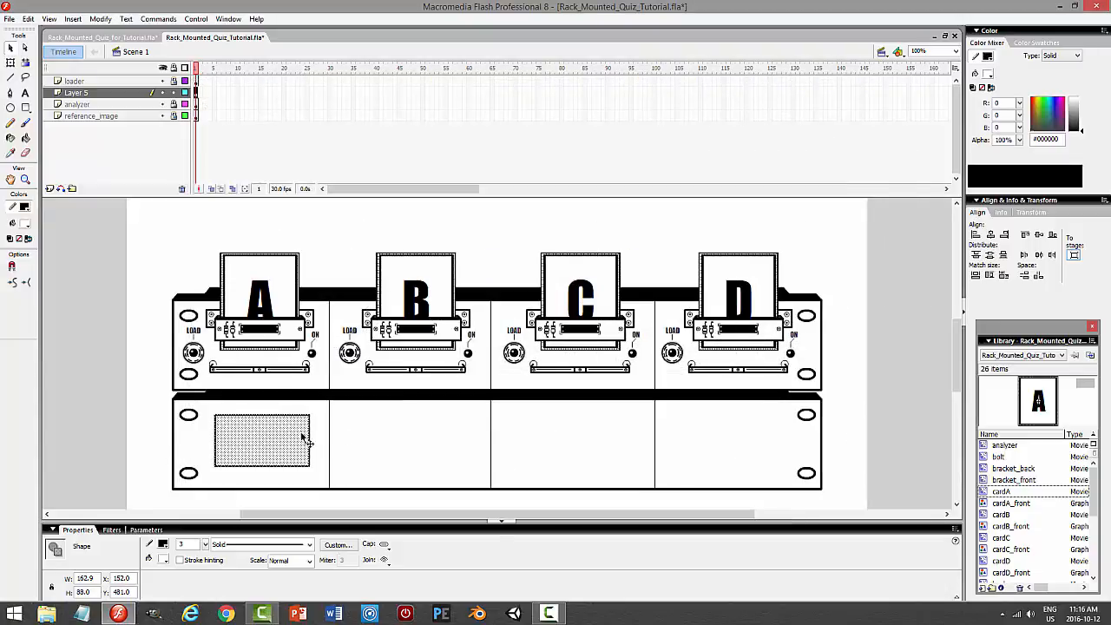
Nudge the rectangle further left to X 150 and retest the movie with card A loaded
left_click(385, 437)
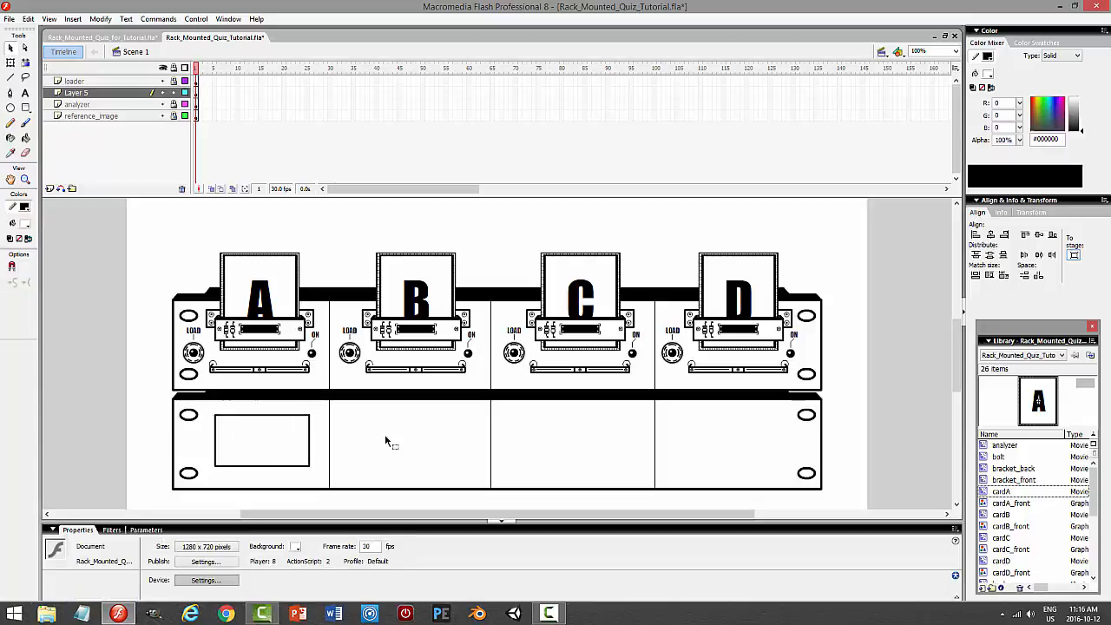
left_click(291, 442)
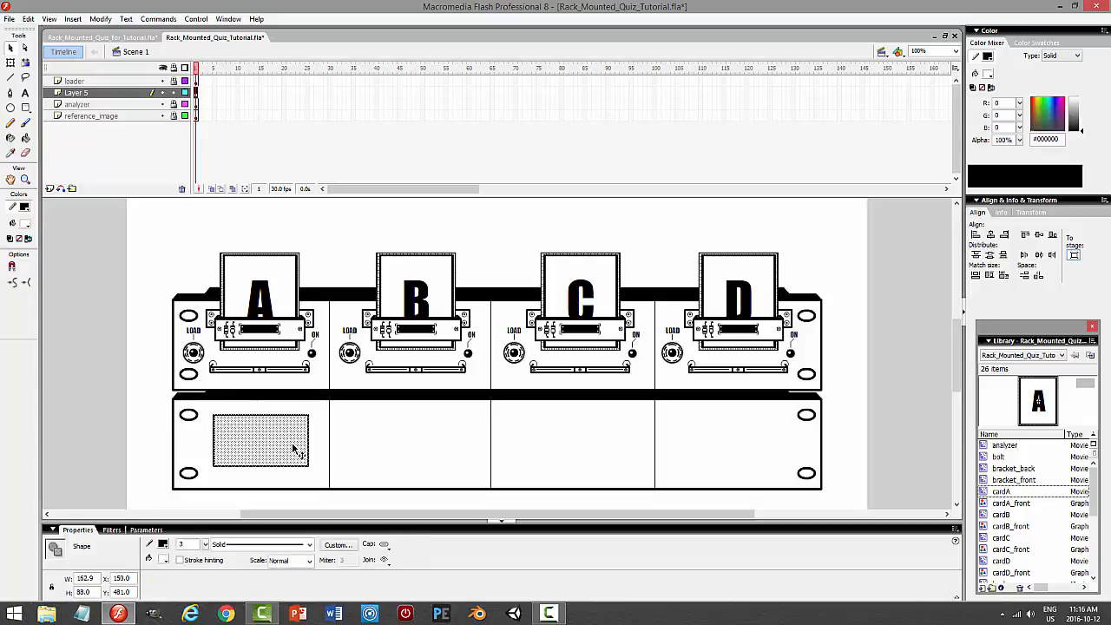
key("ctrl+Return")
left_click(253, 322)
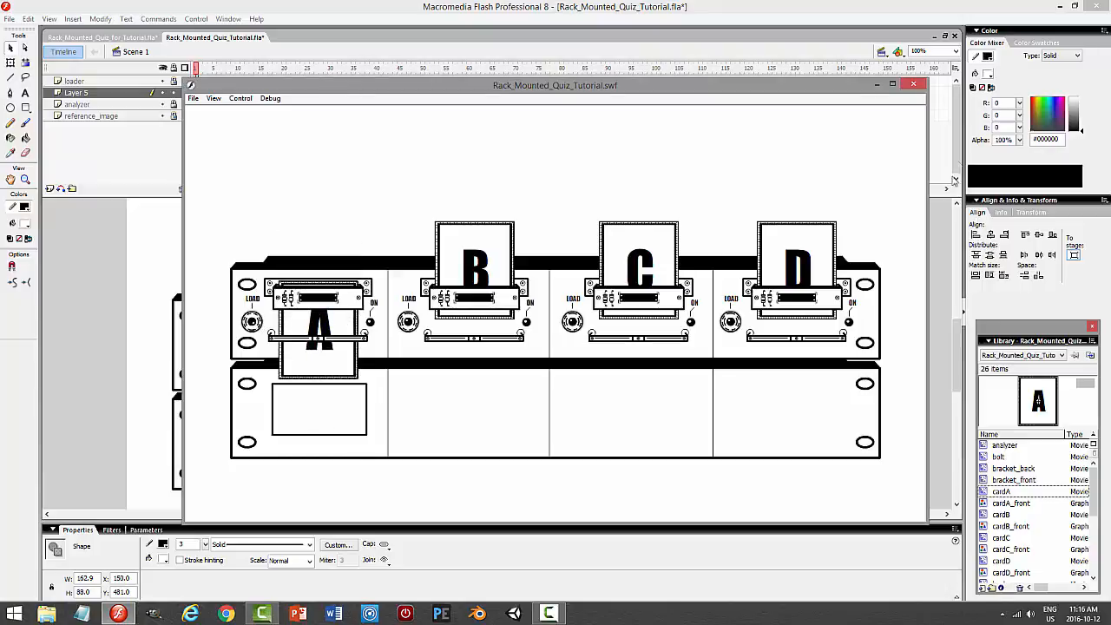
key("ctrl+w")
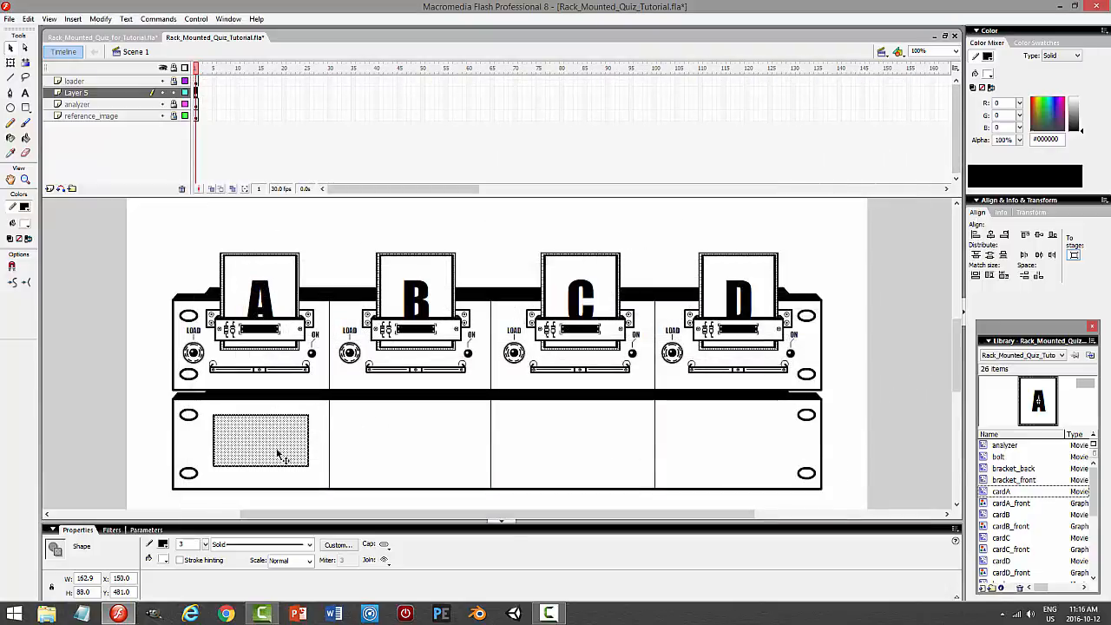
Try the rectangle 10 px higher at Y 471, test it with card A loaded, and move it back down to Y 481
left_click(383, 445)
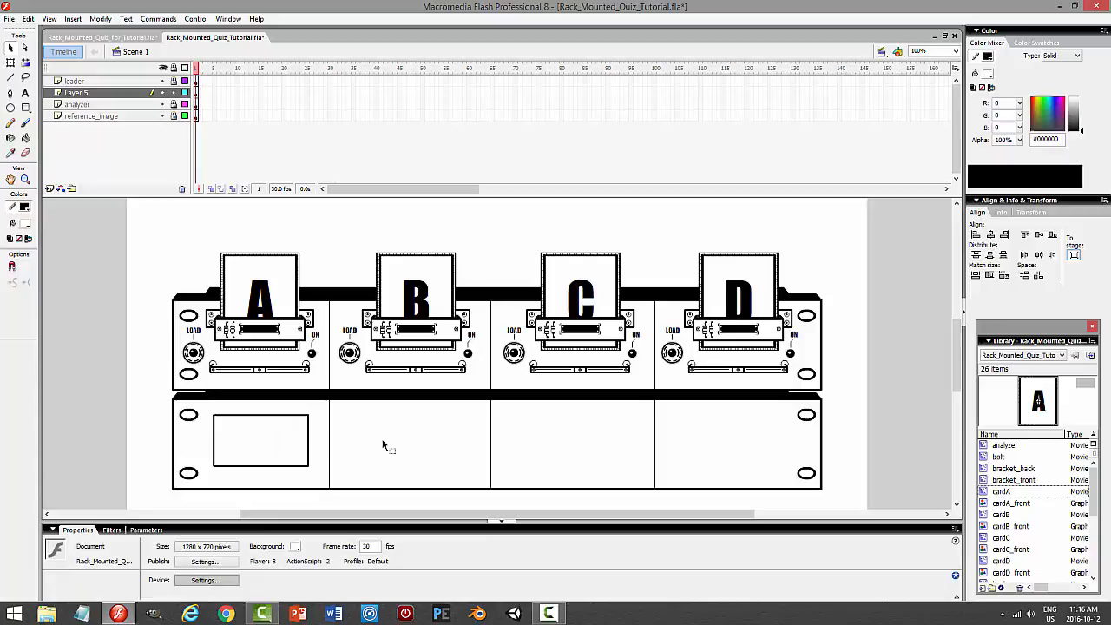
left_click(290, 420)
key("shift+Up")
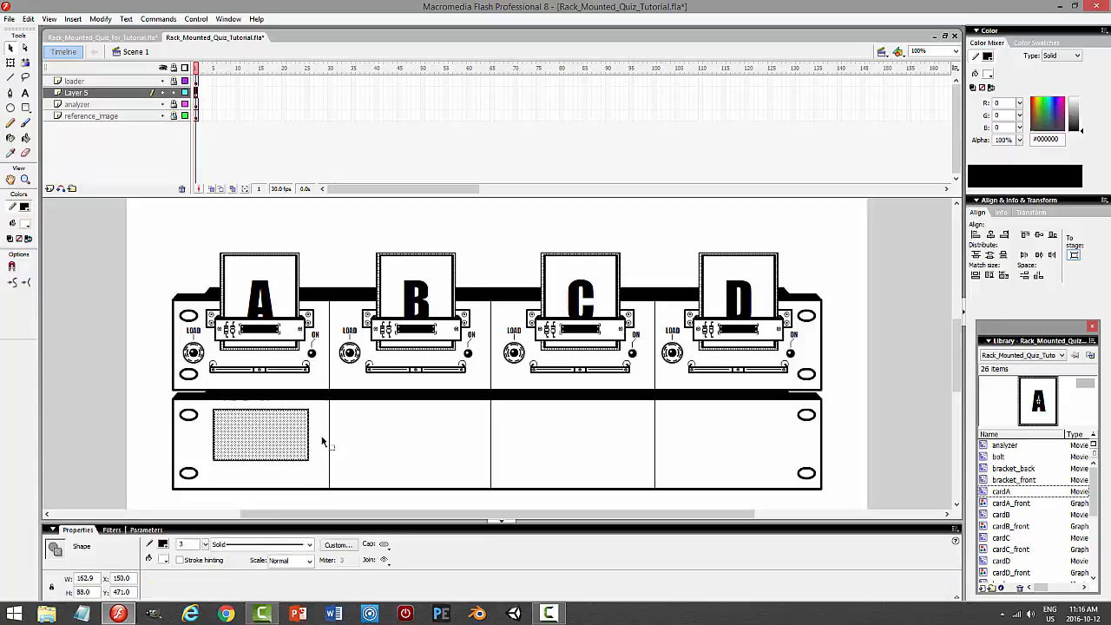
key("ctrl+Return")
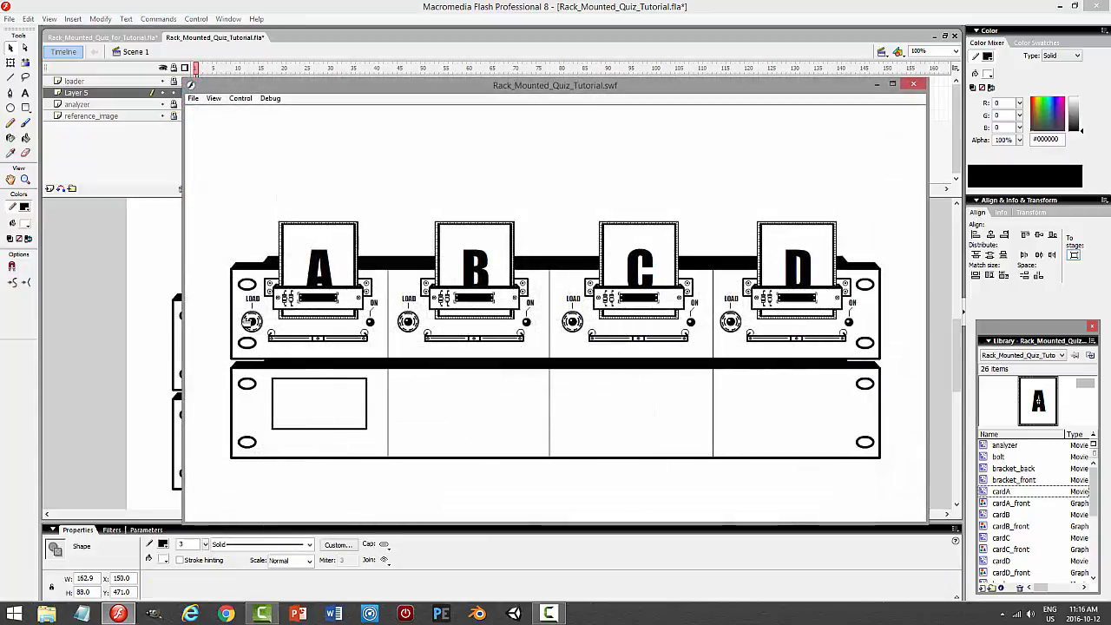
left_click(251, 321)
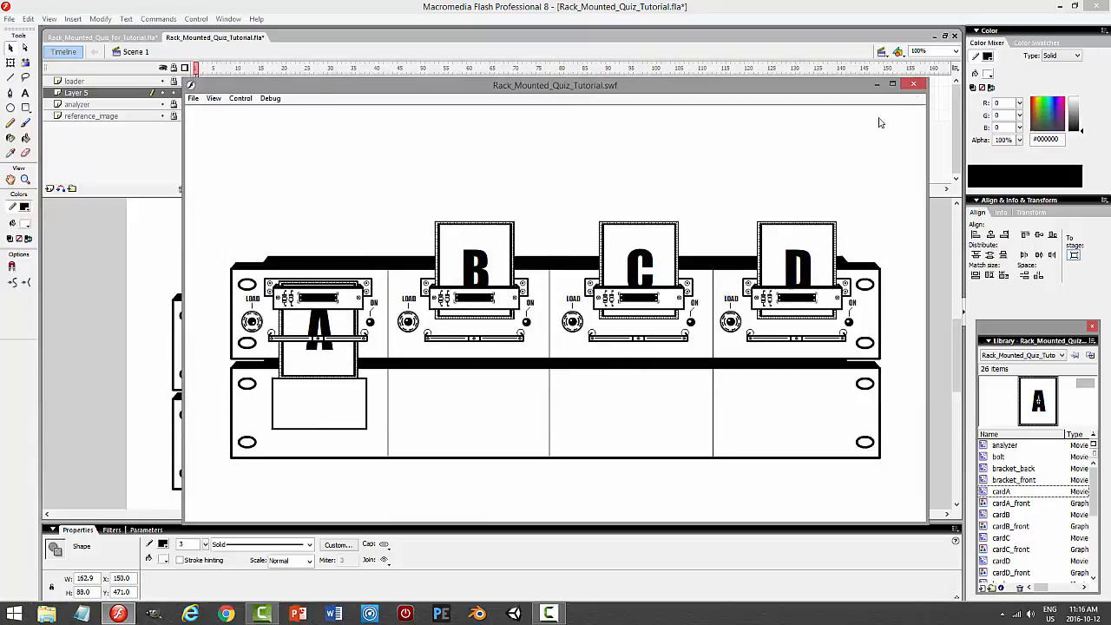
left_click(913, 84)
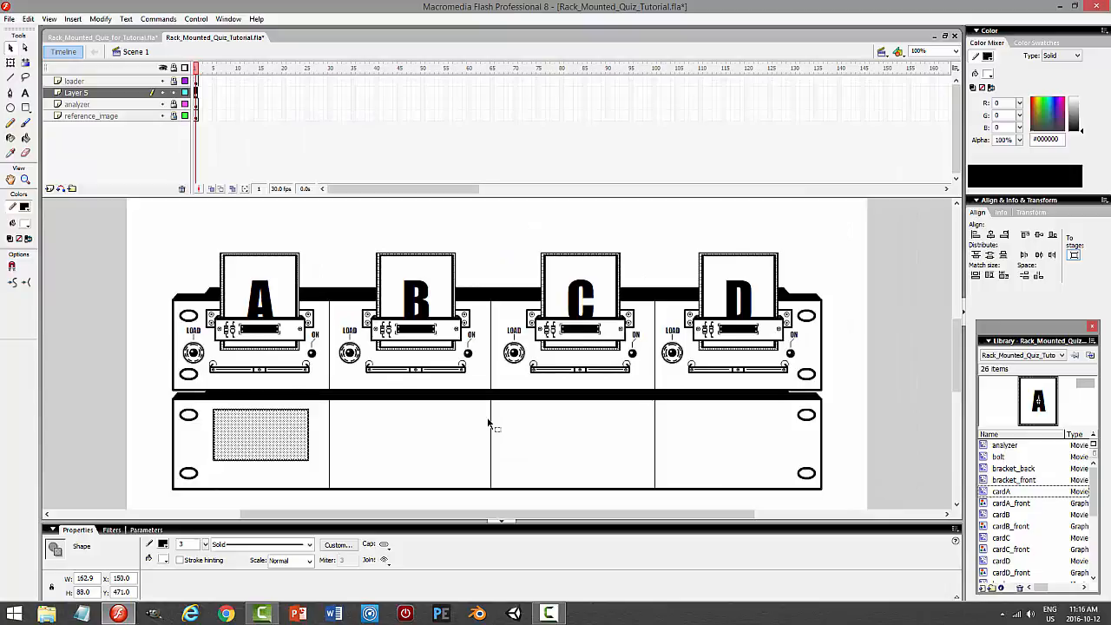
key("shift+Down")
Draw a bevelled top above the rectangle from two slanted corner lines and a horizontal line
left_click(953, 52)
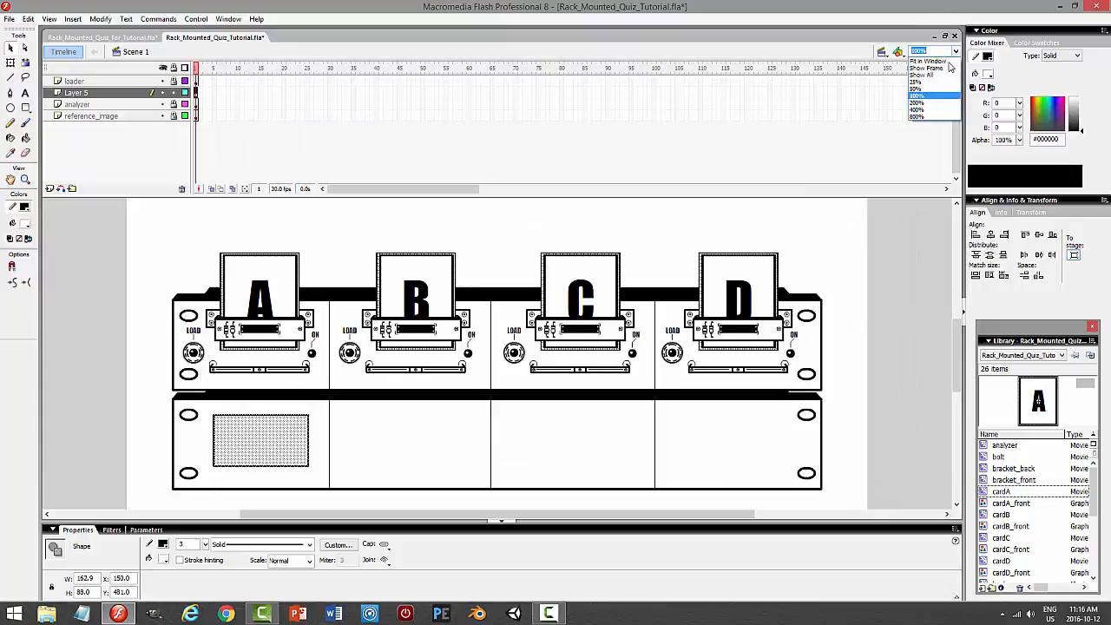
left_click(926, 103)
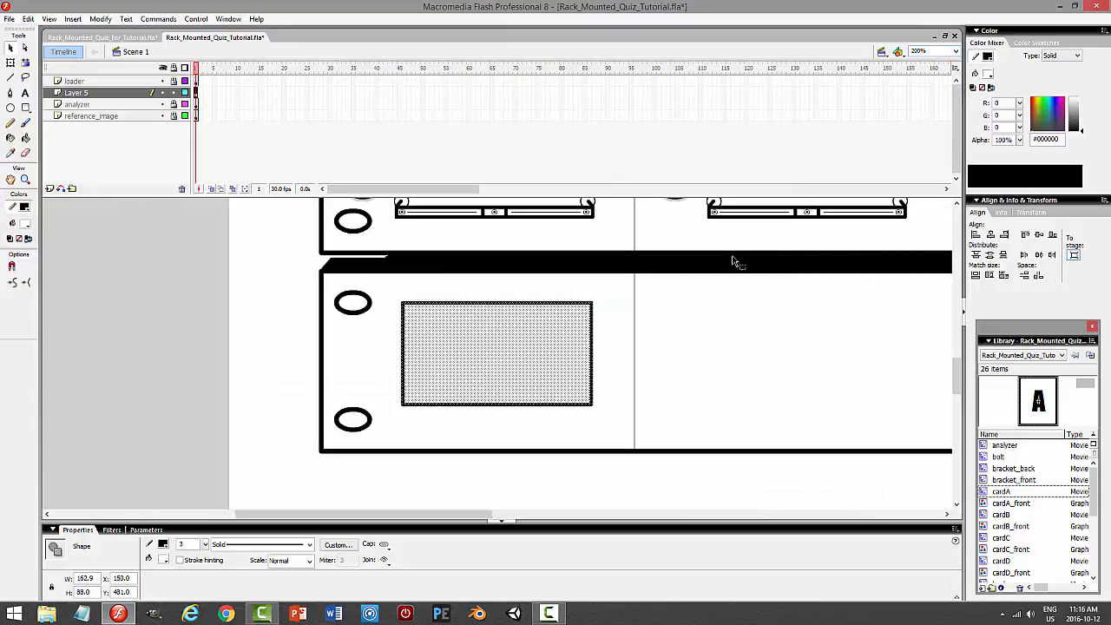
left_click(674, 315)
left_click(10, 76)
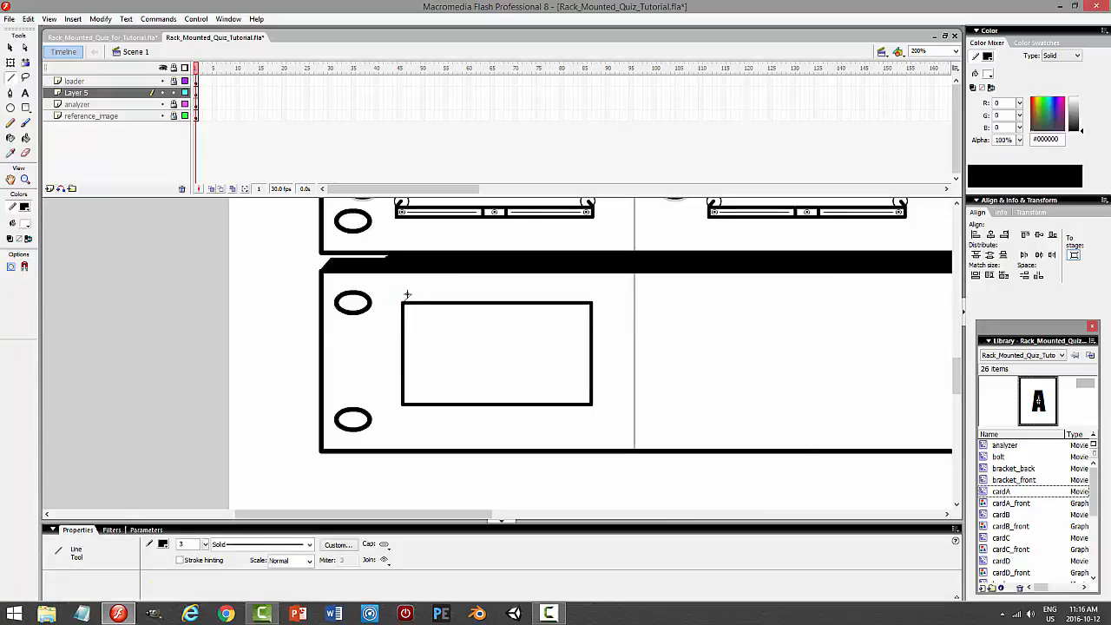
mouse_move(402, 303)
left_mouse_down()
mouse_move(606, 294)
mouse_move(570, 280)
left_mouse_up()
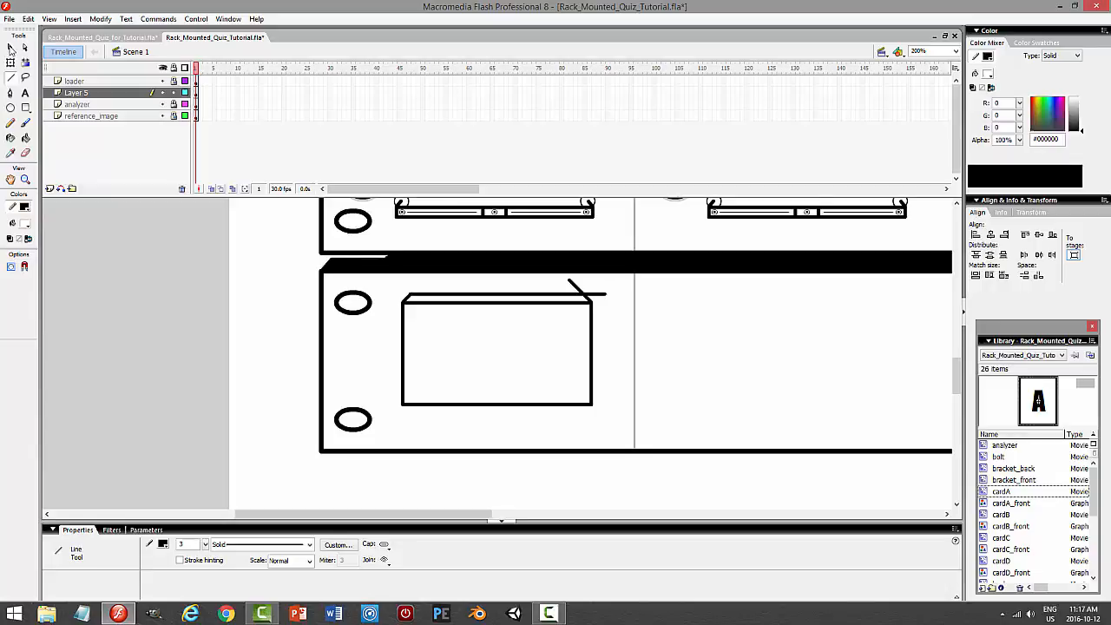
Delete the overshooting ends of the slanted line and the horizontal line at the bevel's right corner
left_click(10, 48)
left_click(575, 288)
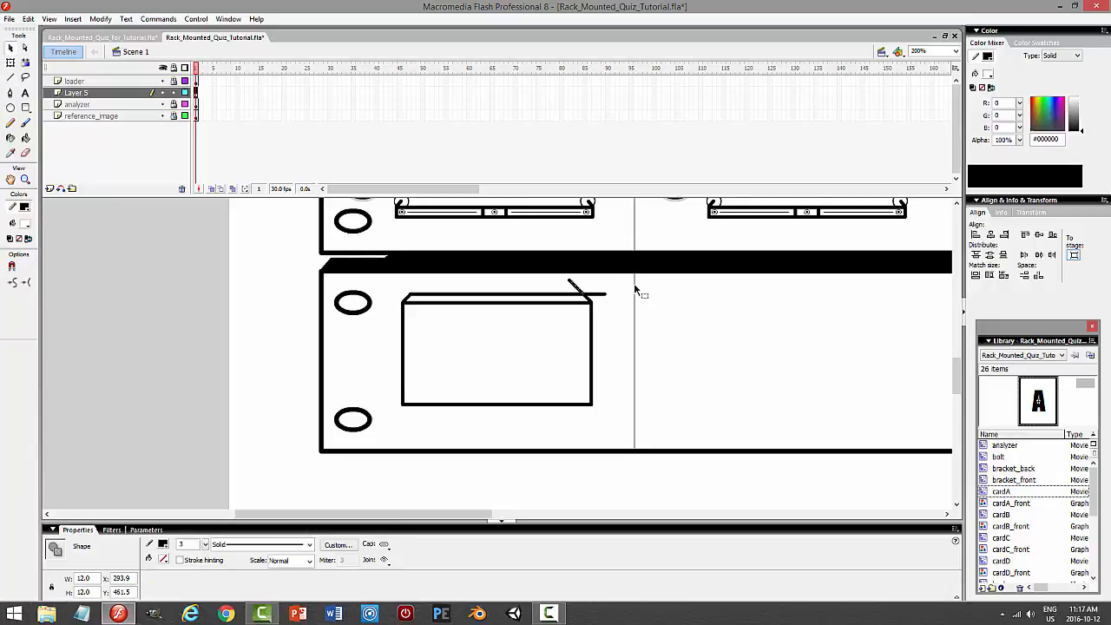
key("Delete")
left_click(597, 294)
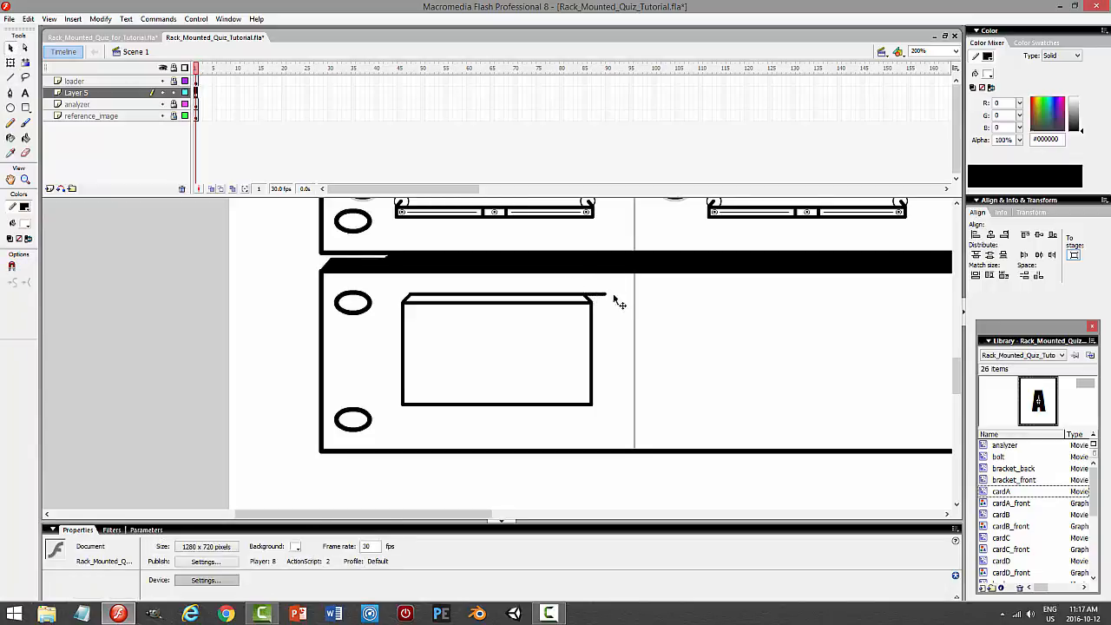
key("Delete")
Test the movie with card A loaded, close the preview, and inspect the bevel's top line where the card meets it
key("ctrl+Return")
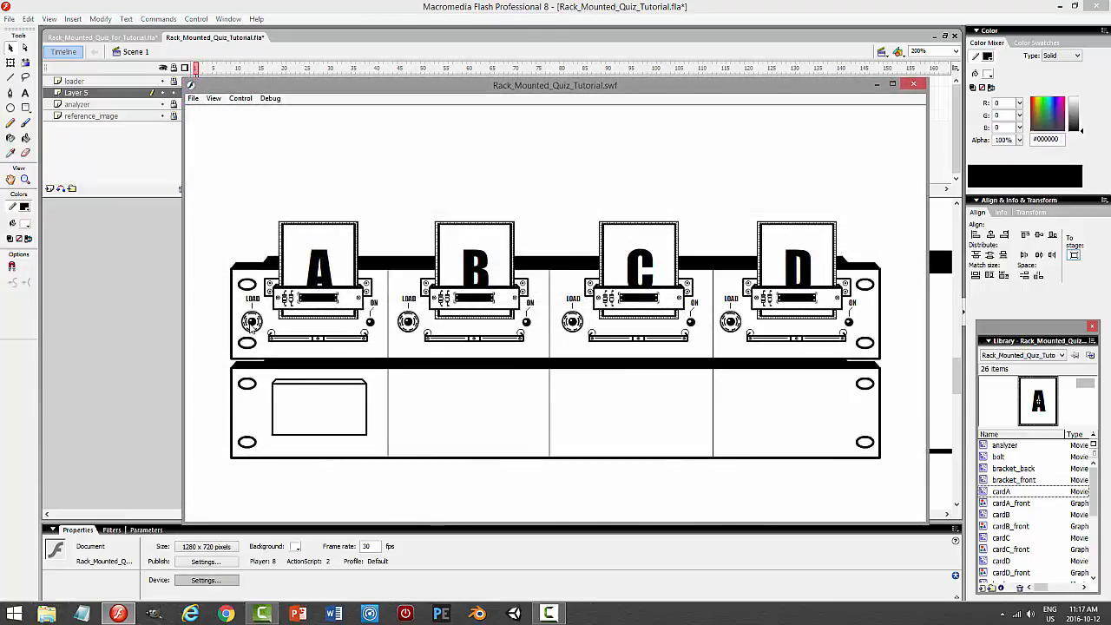
left_click(252, 322)
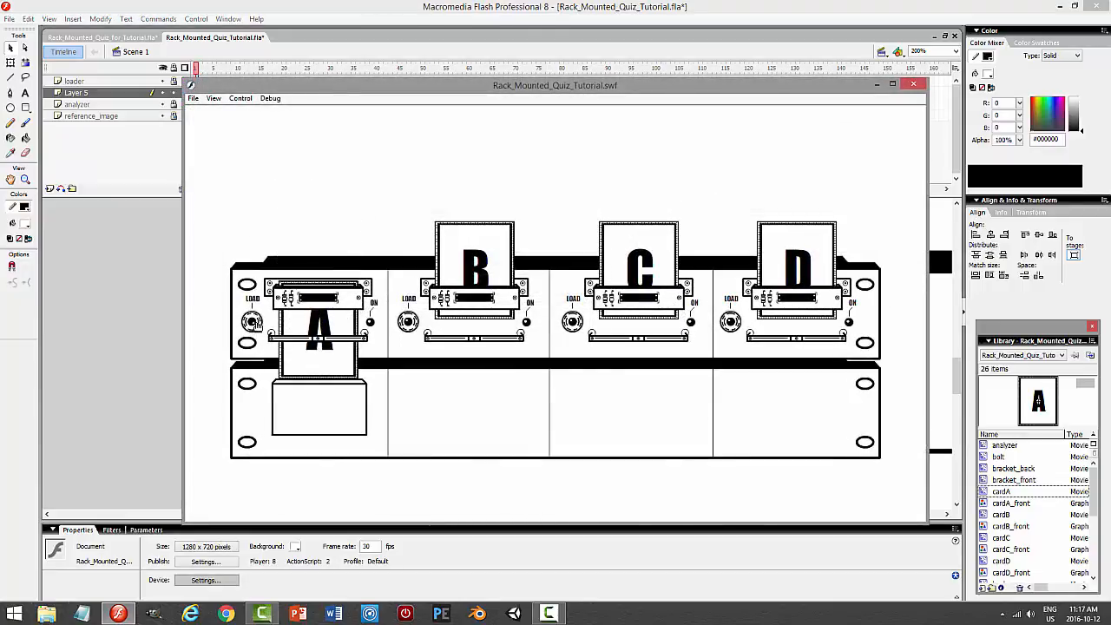
left_click(911, 87)
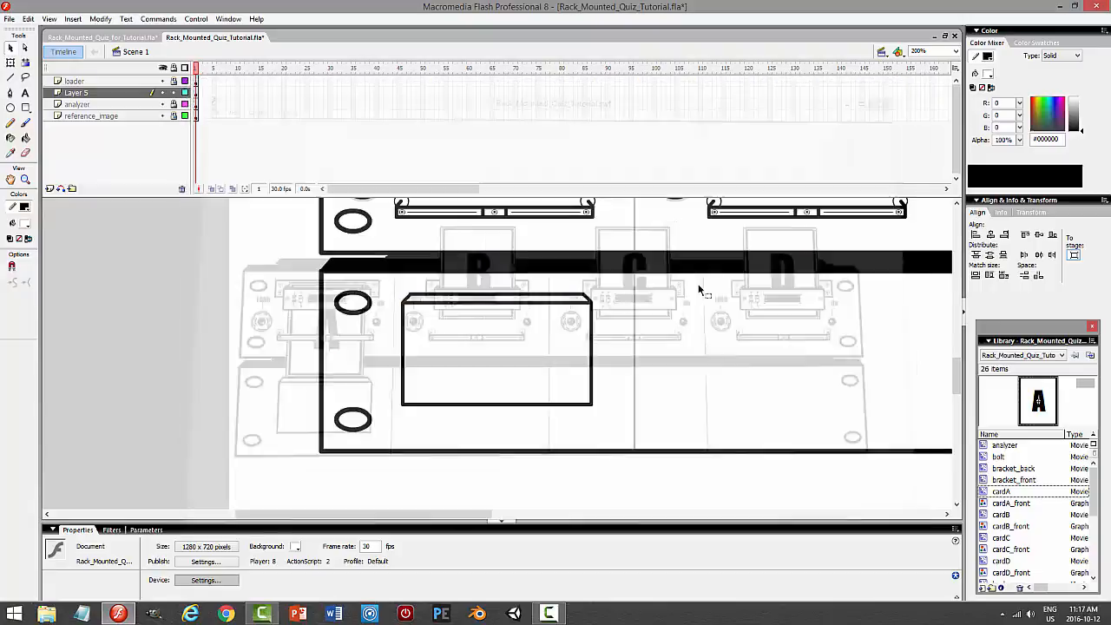
left_click(442, 301)
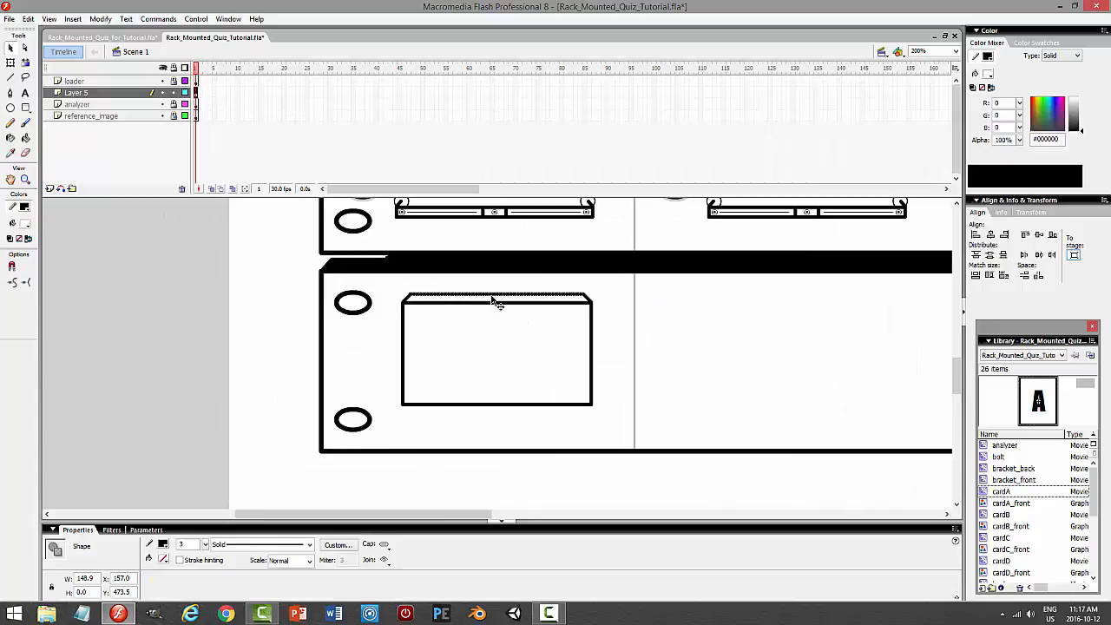
left_click(618, 301)
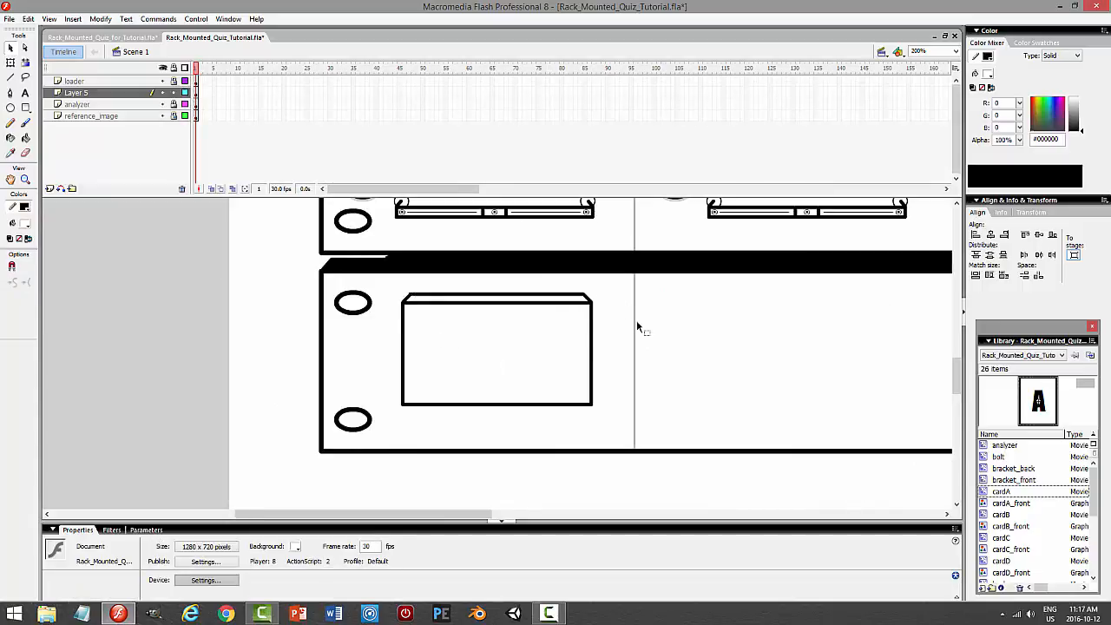
Turn on object snapping, snap the bevel's corner line ends together, and save the document
left_click(955, 52)
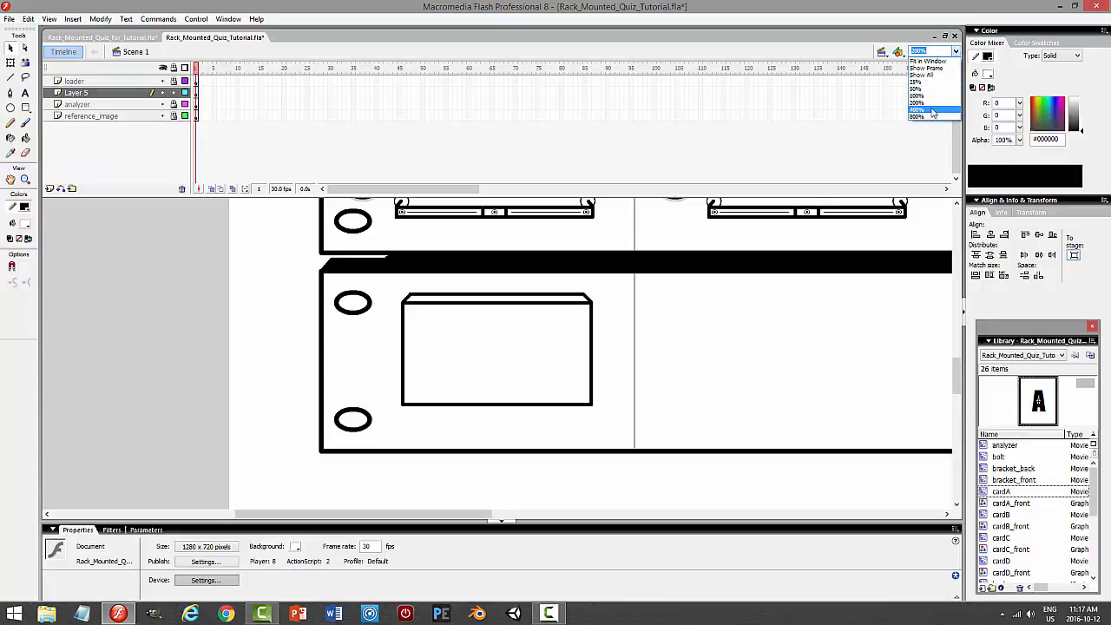
left_click(919, 110)
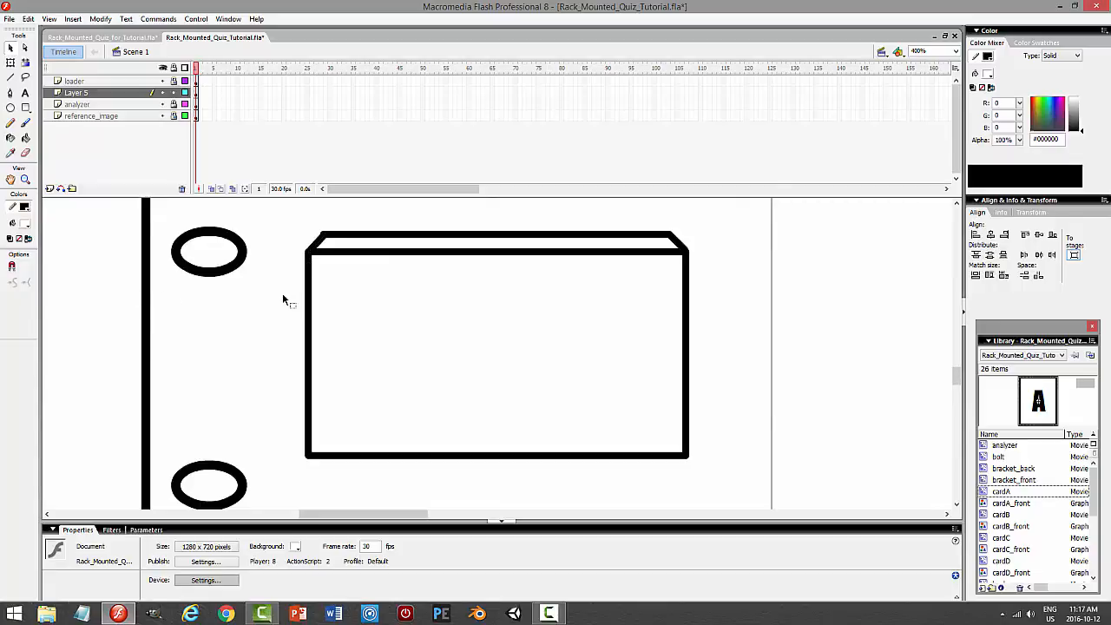
left_click(11, 266)
left_click_drag(323, 237, 323, 236)
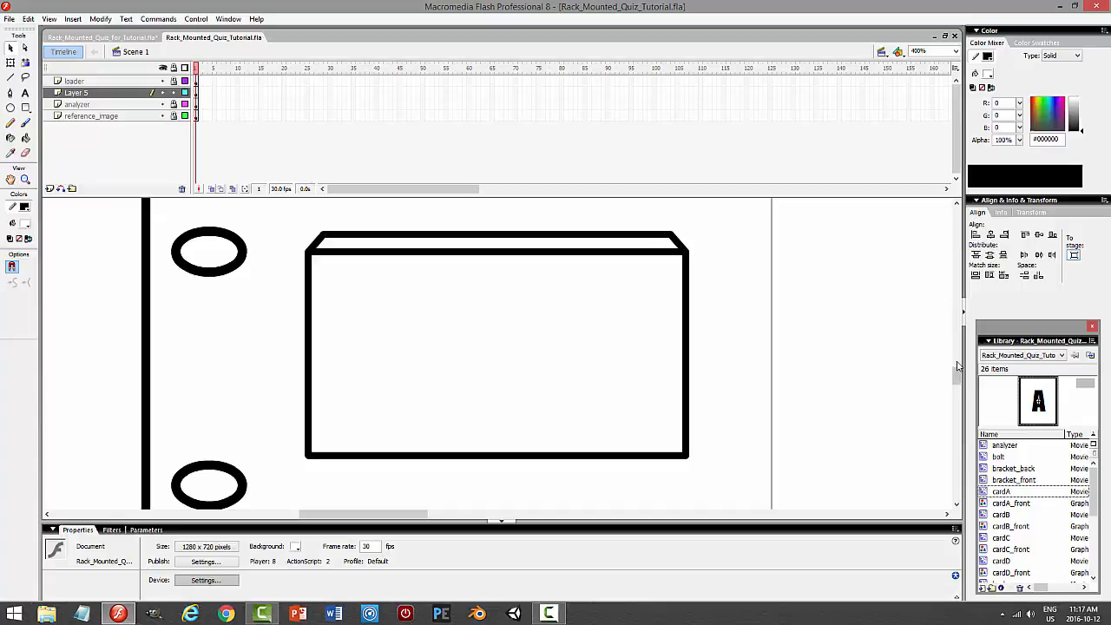
Examine the ACCU-VU meter panel in the reference image
left_click_drag(957, 375, 961, 283)
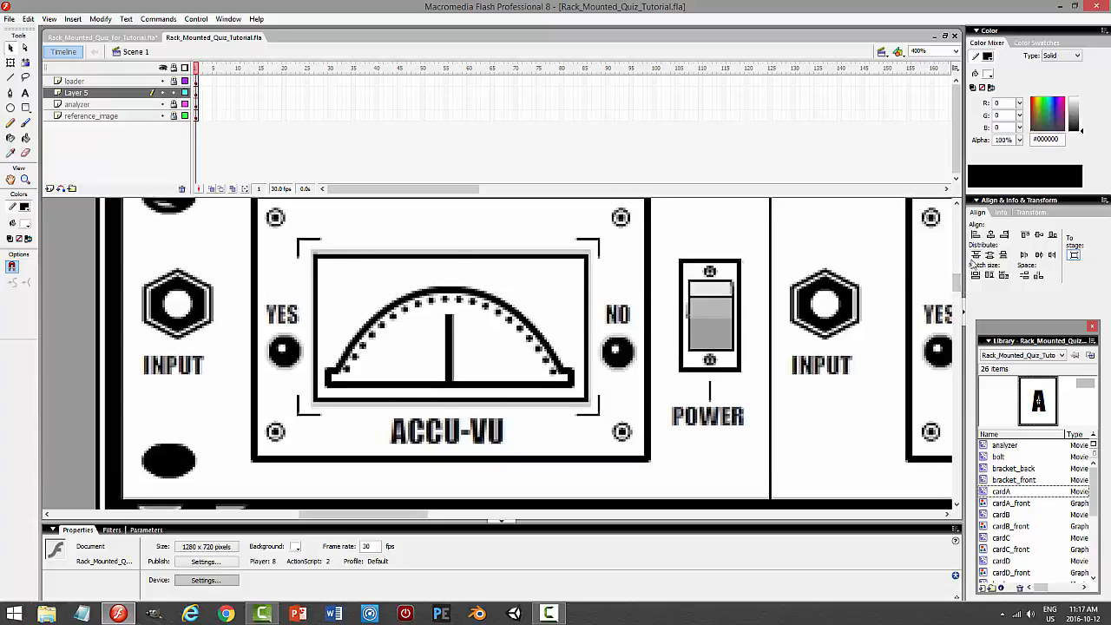
Examine the card reader artwork on Layer 5, checking the fill inside its main face and top bevel
left_click_drag(959, 288, 958, 376)
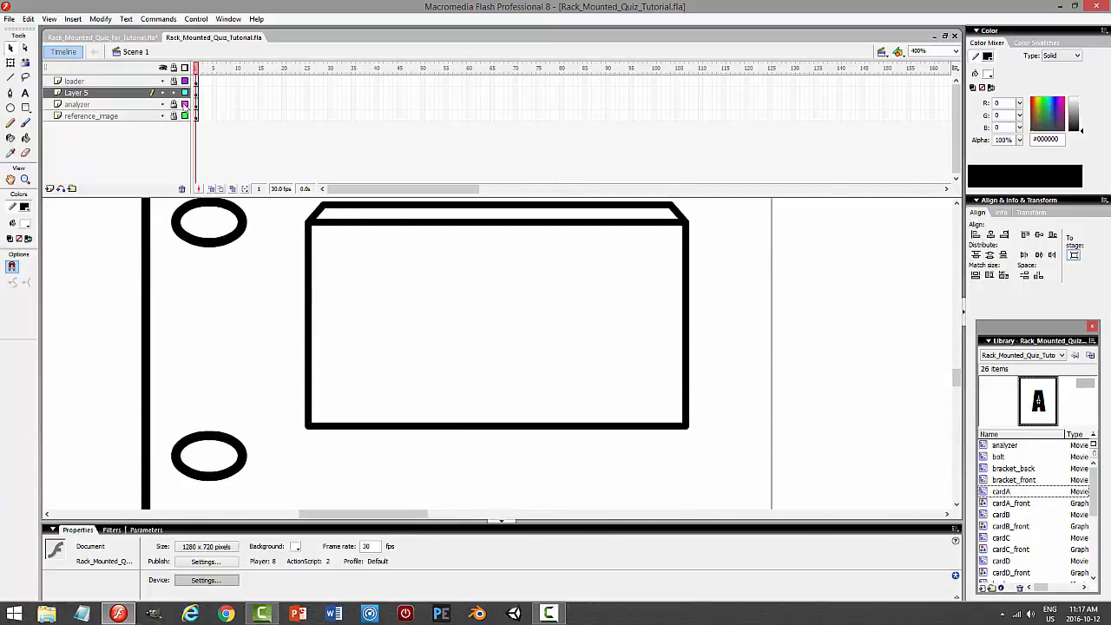
left_click(76, 92)
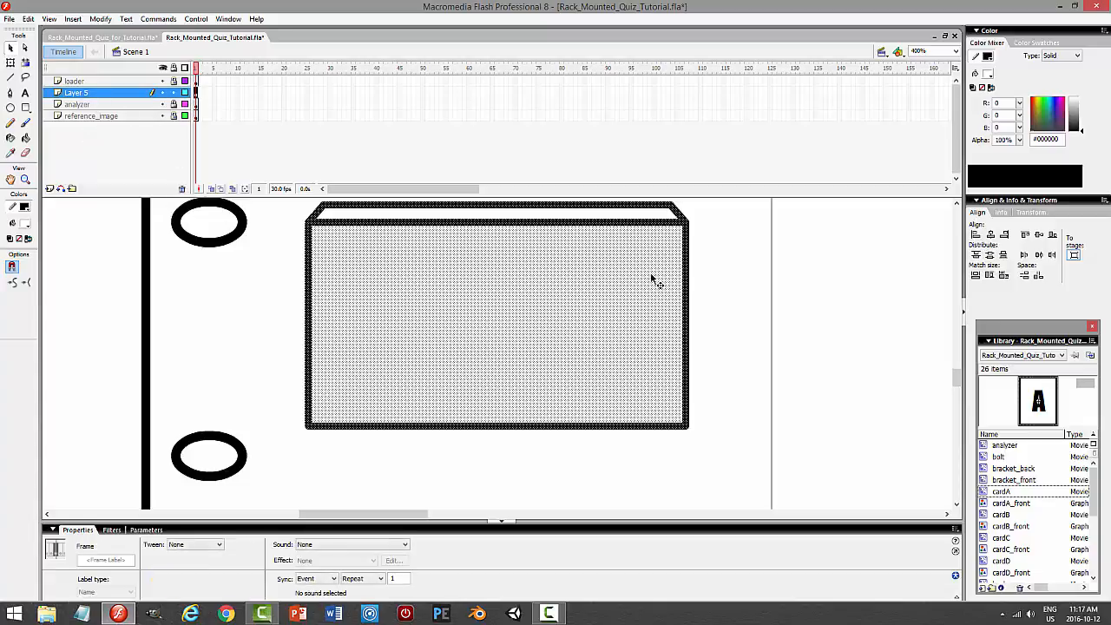
left_click(736, 315)
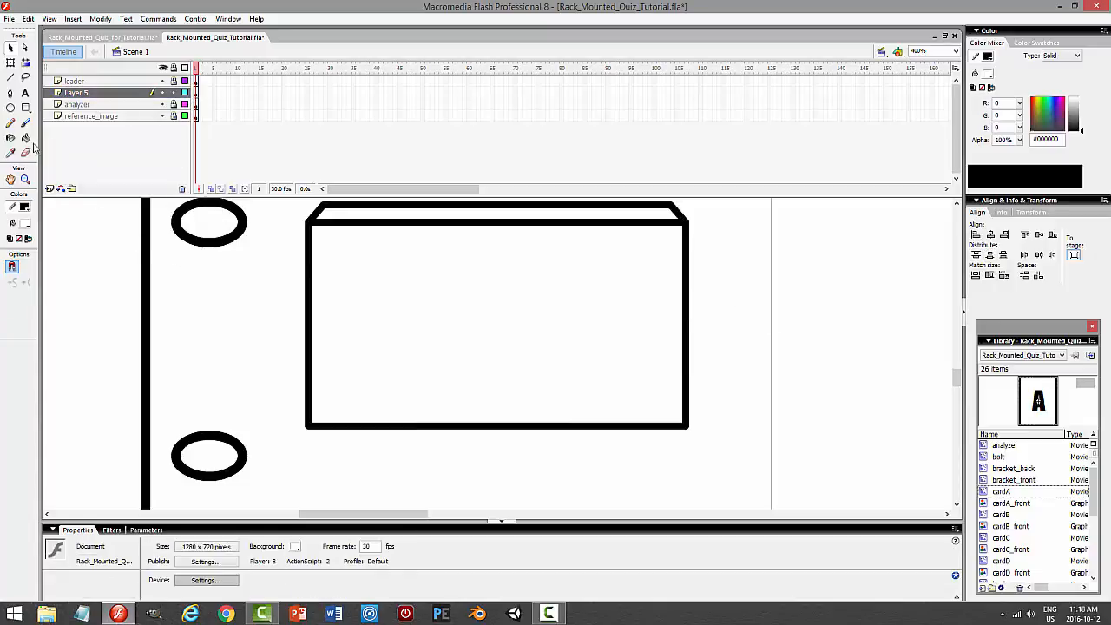
left_click(25, 138)
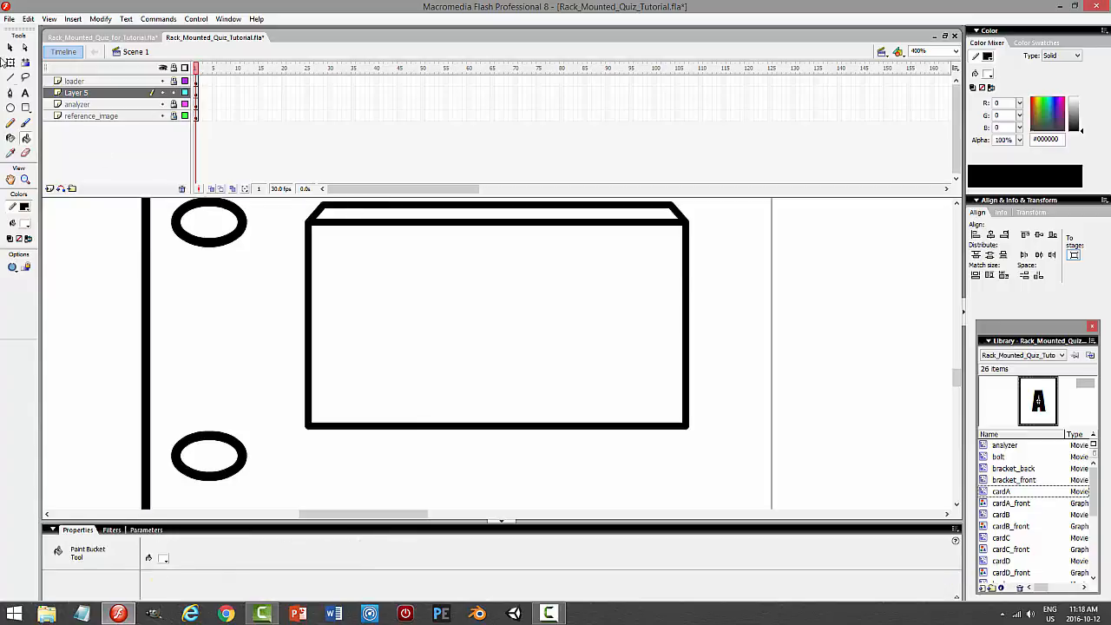
left_click(10, 47)
left_click(376, 213)
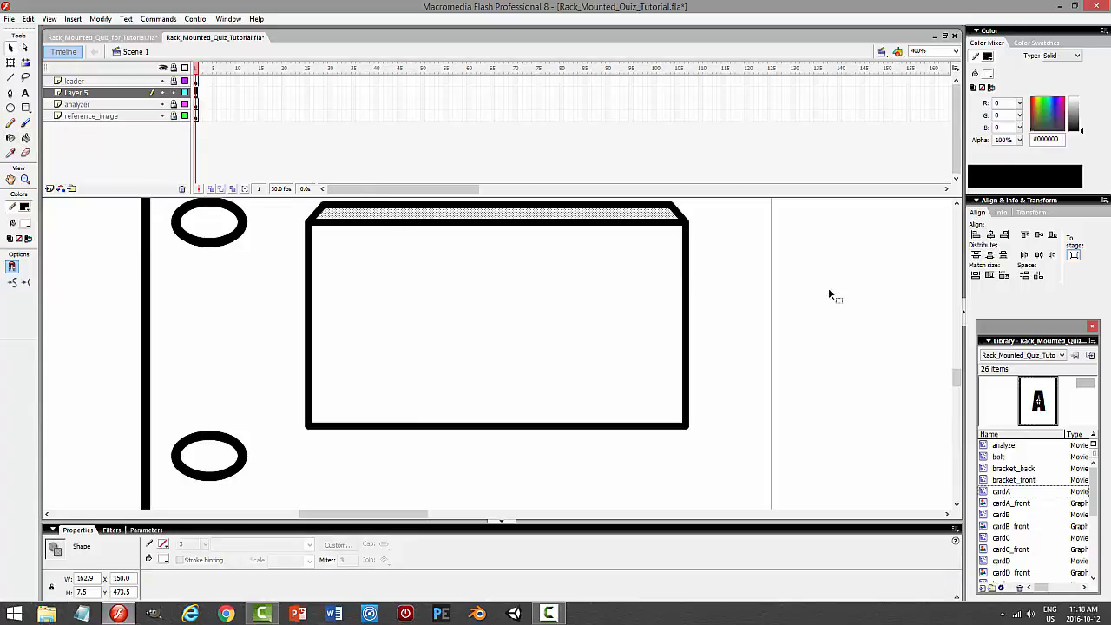
left_click(752, 280)
Cut the card reader's top bevel line, lock Layer 5, and paste the line in place on a new layer above it
scroll(781, 338, "up", 3)
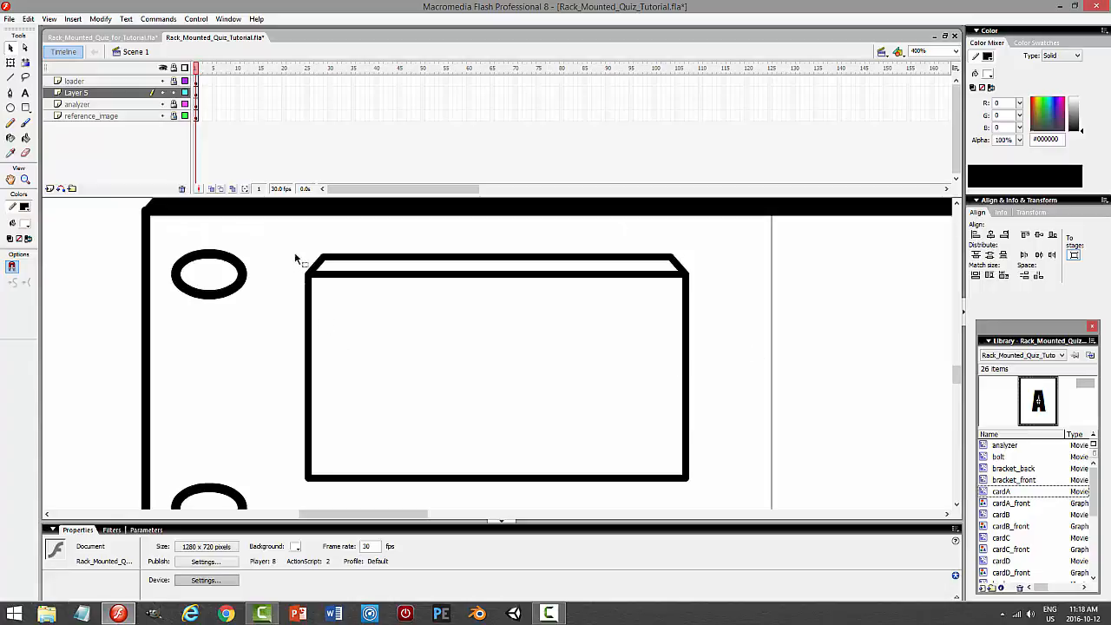
mouse_move(287, 232)
left_mouse_down()
mouse_move(406, 260)
mouse_move(709, 264)
left_mouse_up()
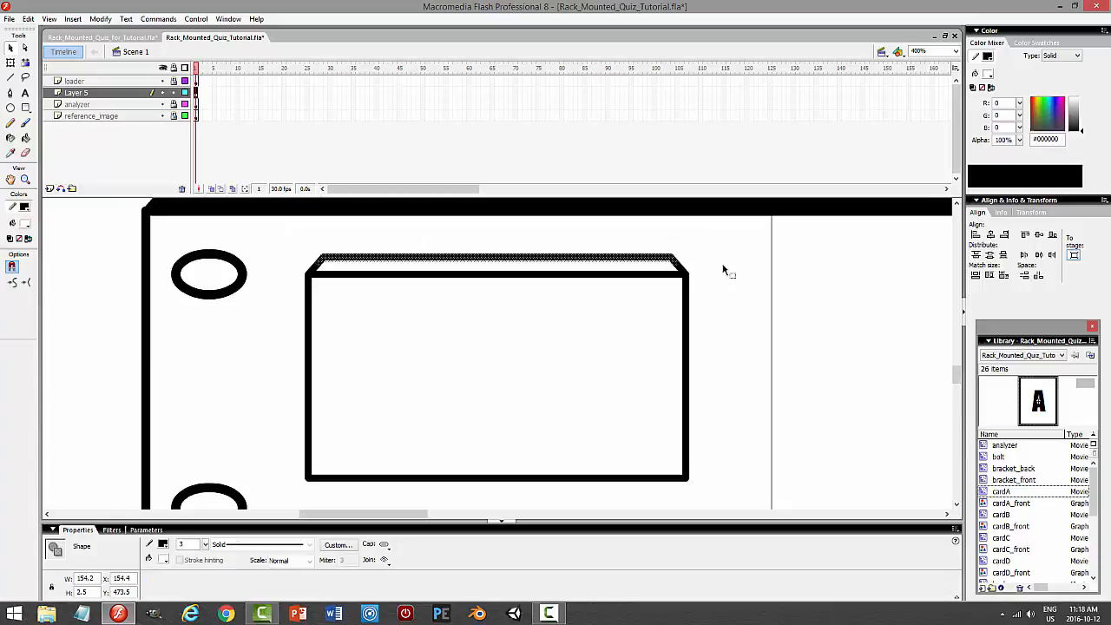
left_click(27, 18)
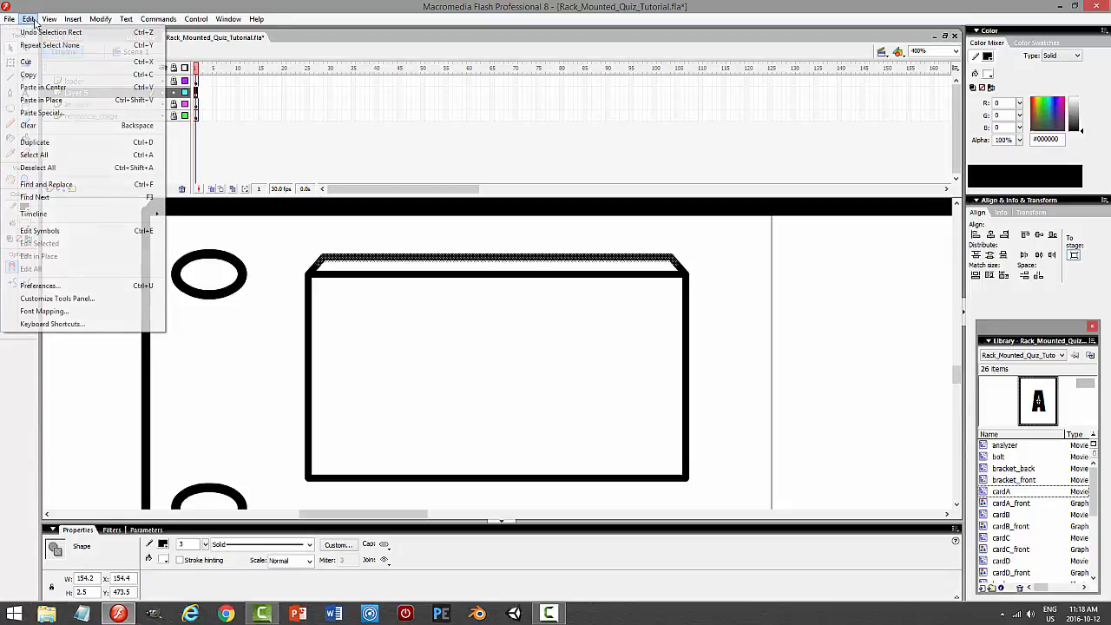
left_click(52, 62)
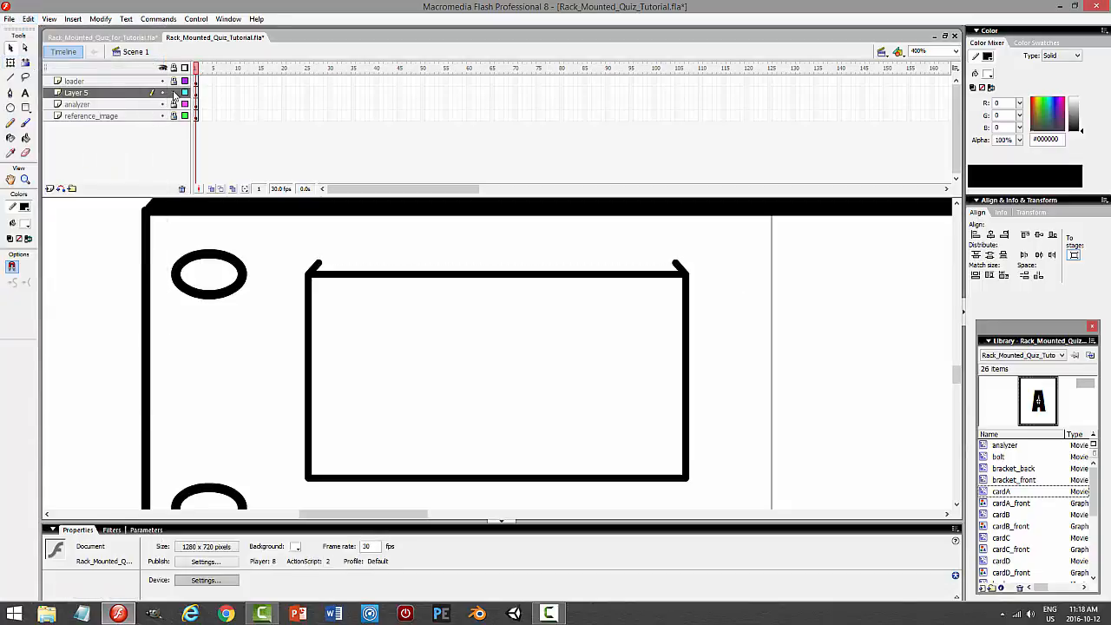
left_click(122, 92)
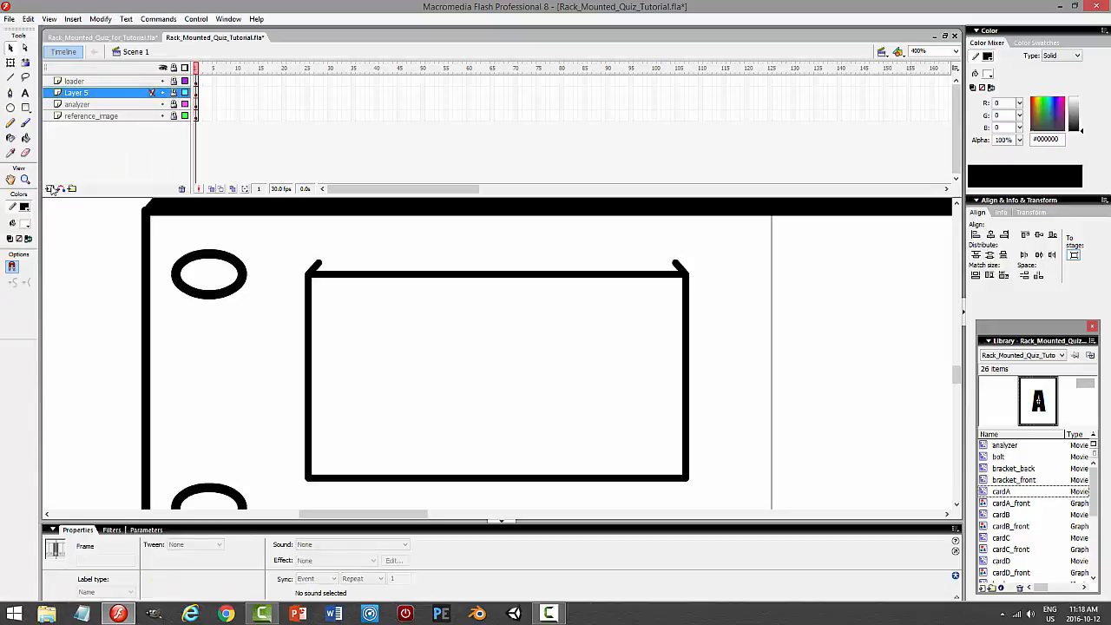
left_click(50, 188)
left_click(27, 18)
left_click(40, 100)
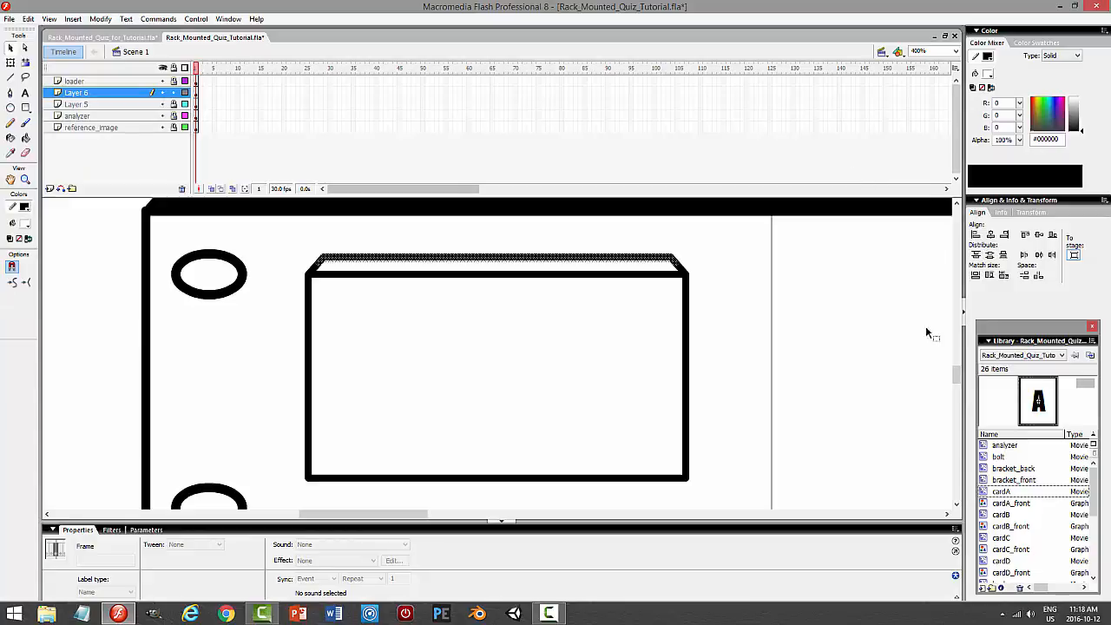
Convert the pasted top bevel line to a movie clip symbol named card_reader_back
left_click(102, 37)
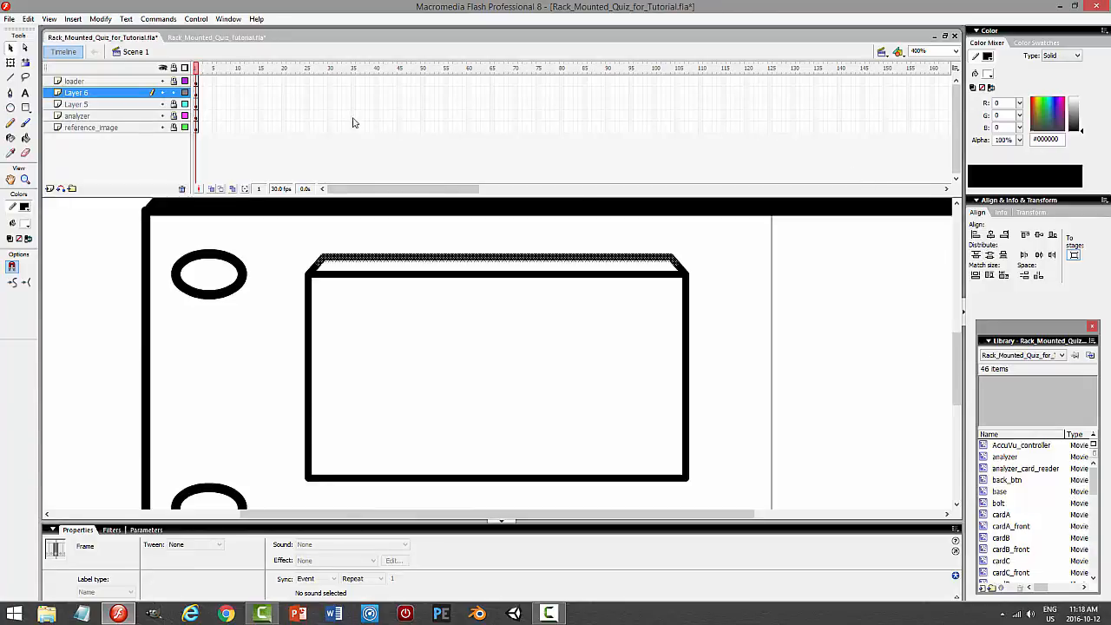
left_click(198, 38)
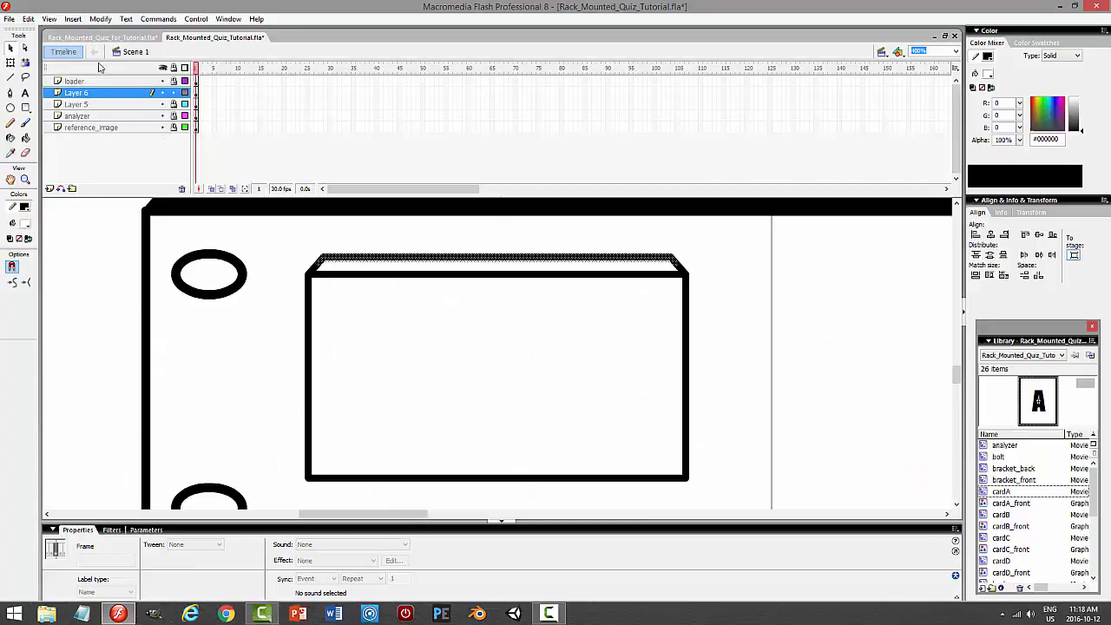
left_click(100, 19)
left_click(91, 48)
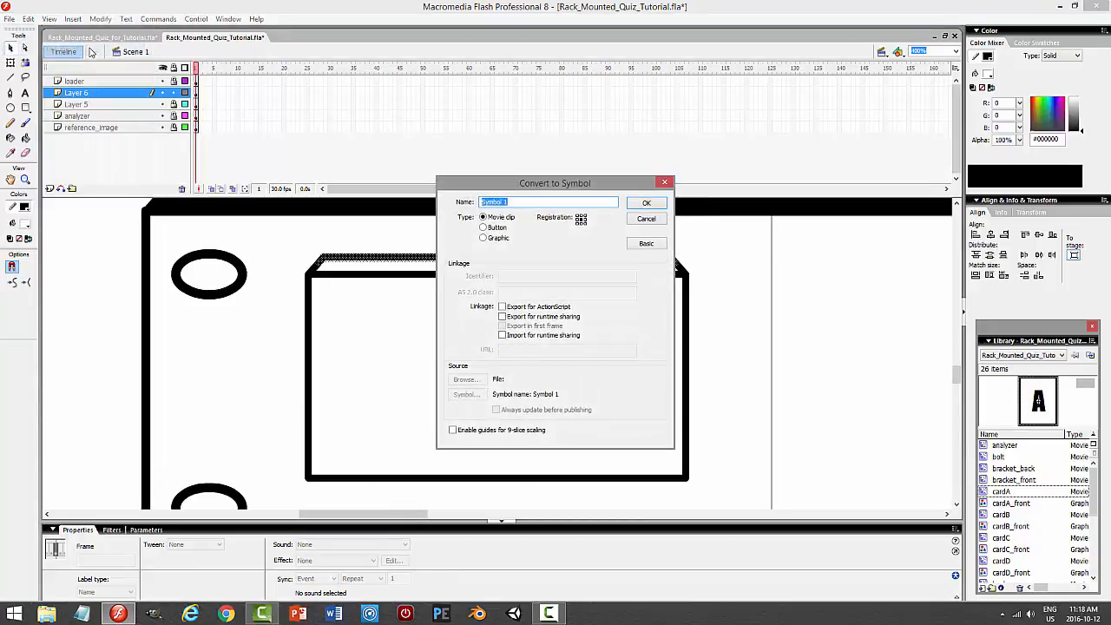
type("card_reader_back")
key("Return")
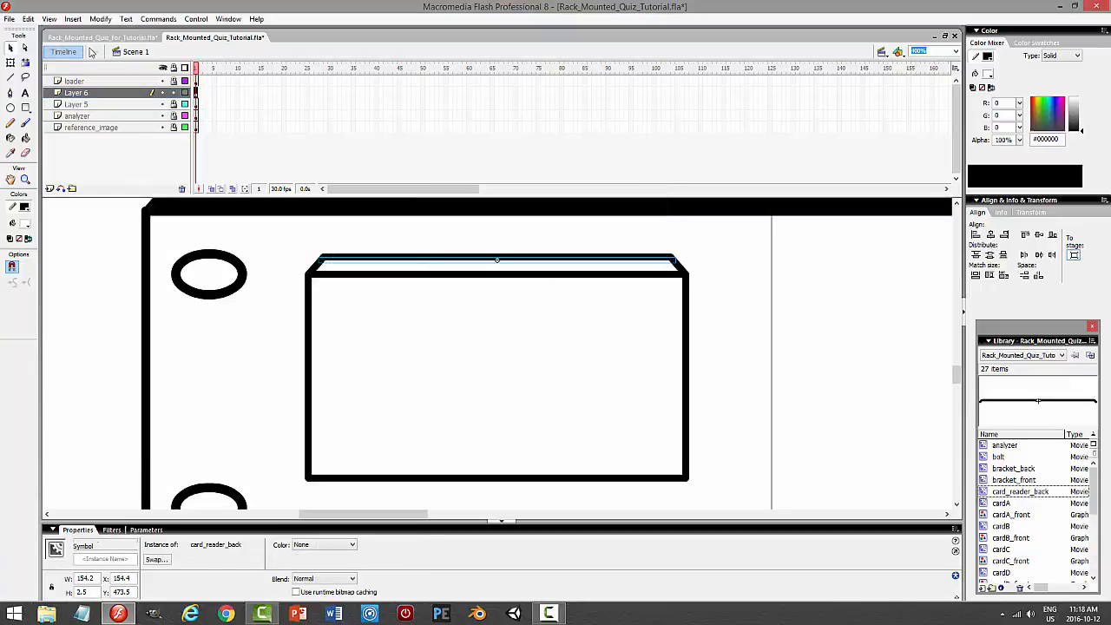
Rename the top line's layer card_reader_back and move it below Layer 5
double_click(97, 92)
type("card")
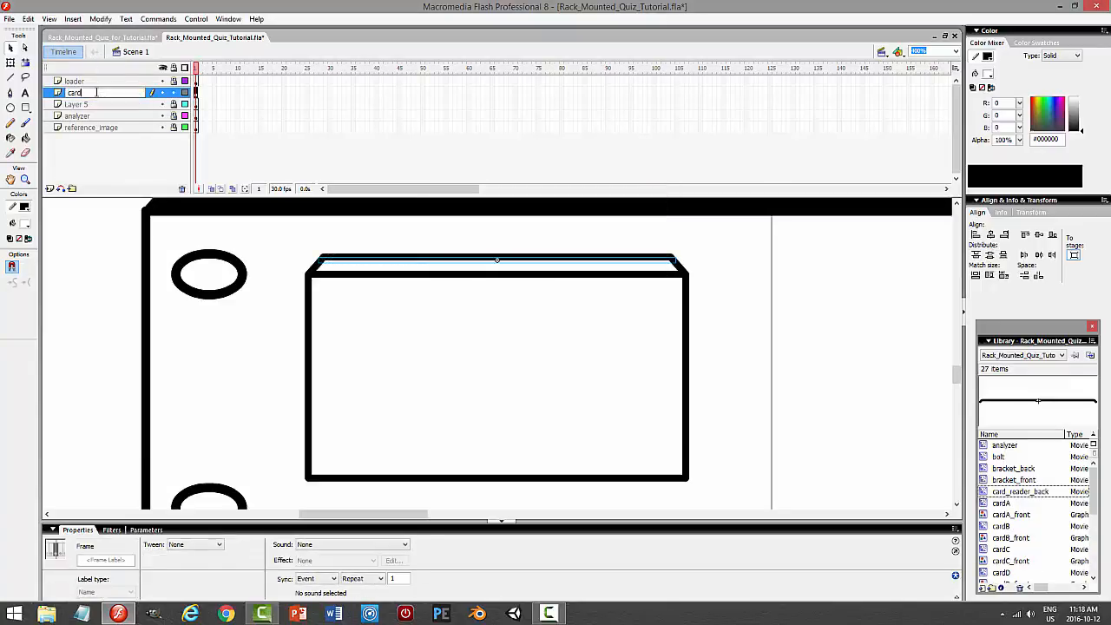
type("_reader_back")
key("Return")
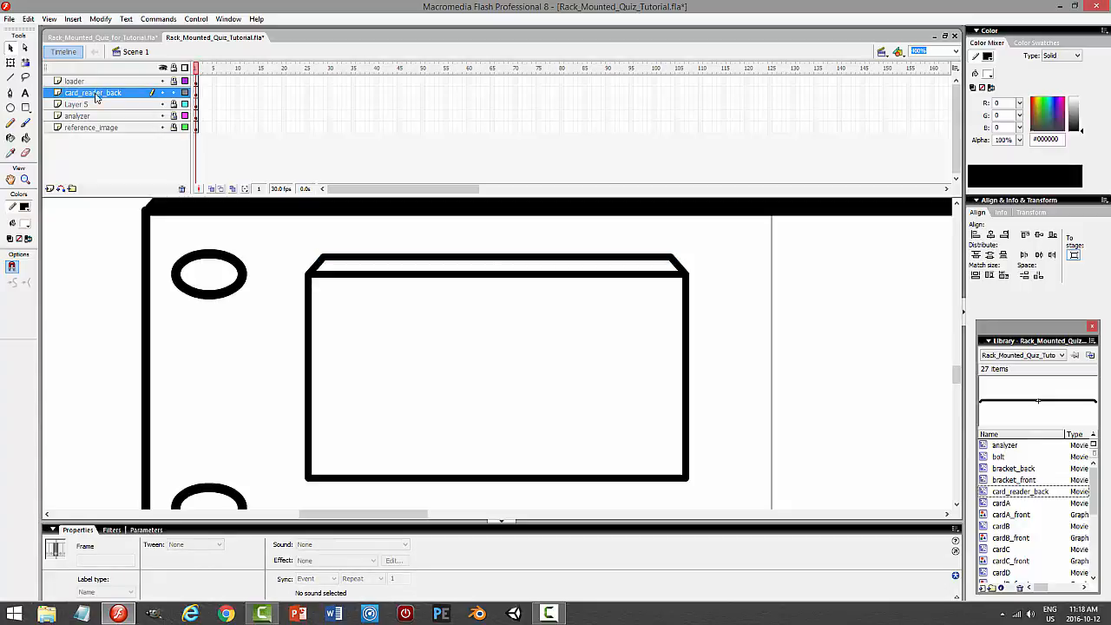
left_click_drag(100, 96, 95, 114)
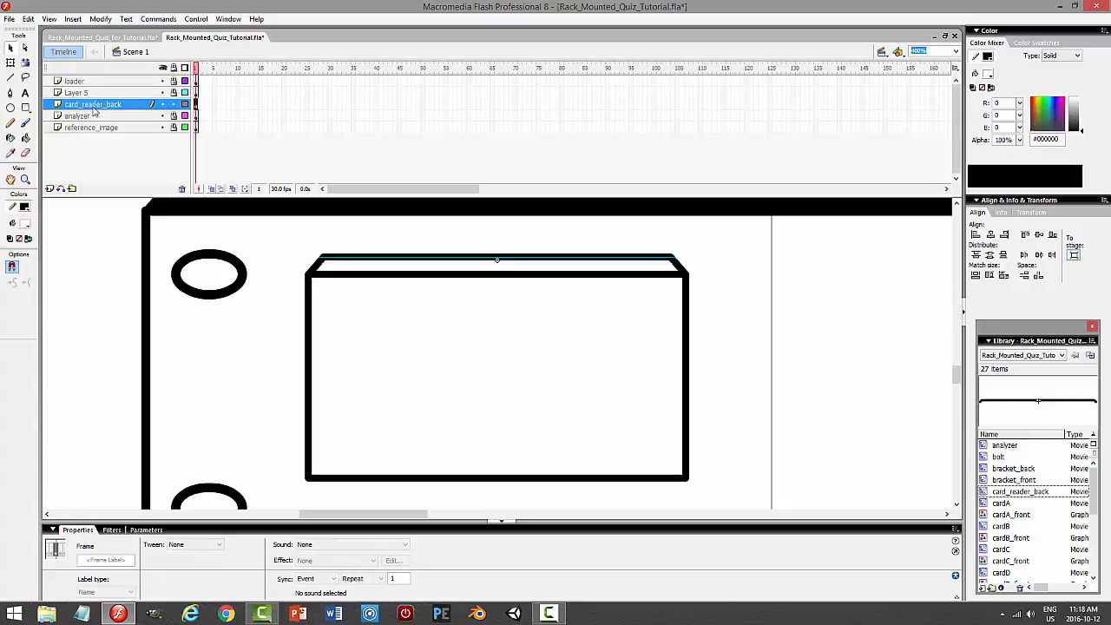
Unlock Layer 5 and convert its card reader artwork to a movie clip symbol named card_reader_front
left_click(82, 94)
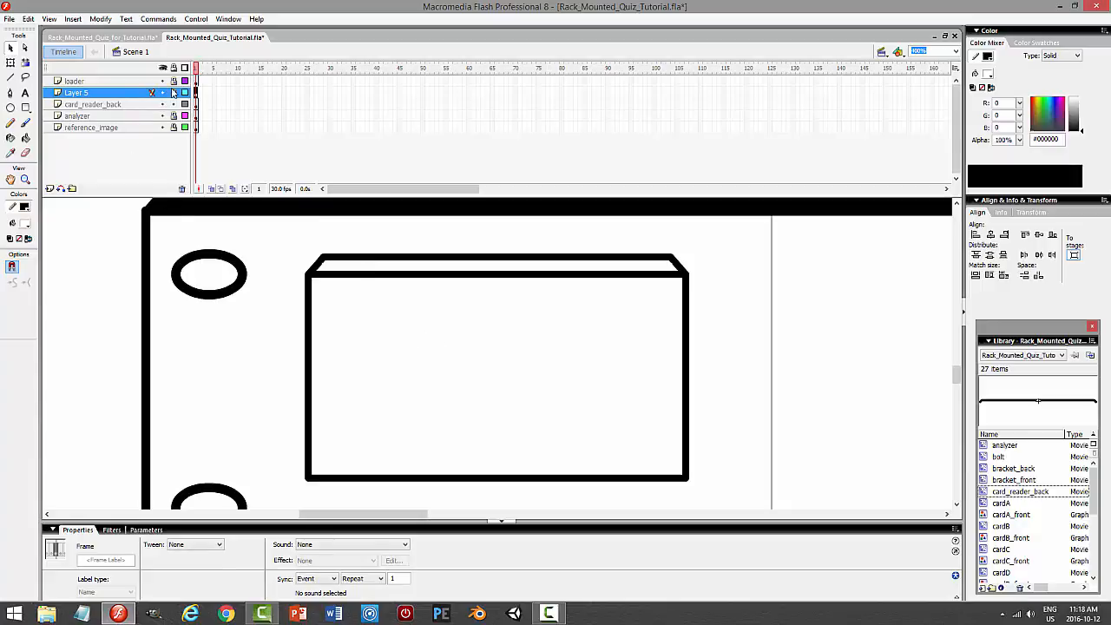
left_click(173, 92)
left_click(131, 93)
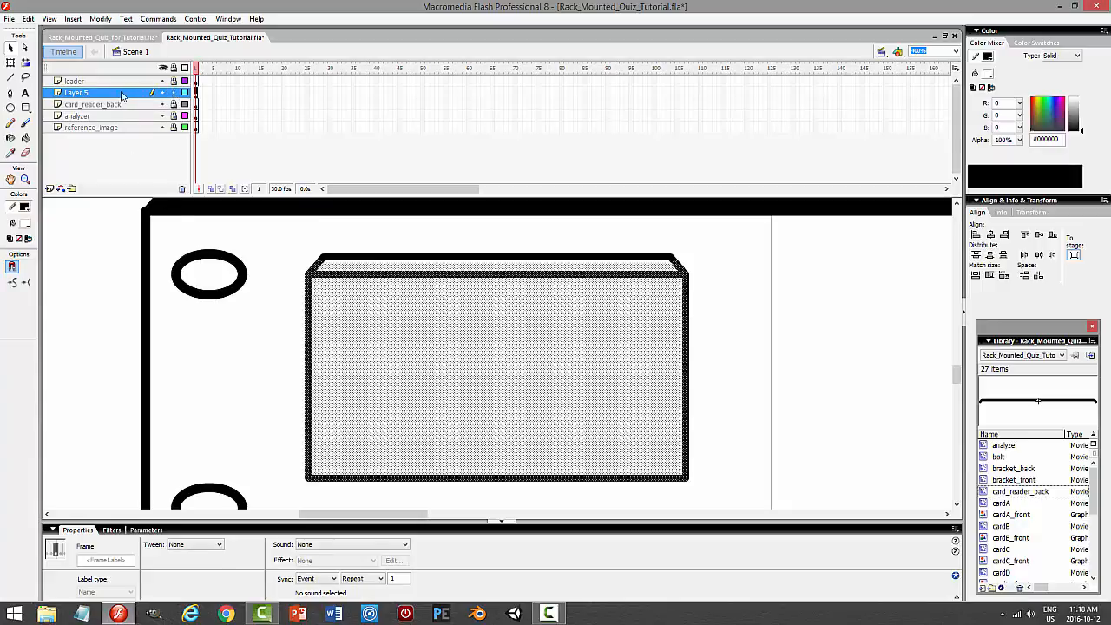
left_click(93, 19)
left_click(63, 45)
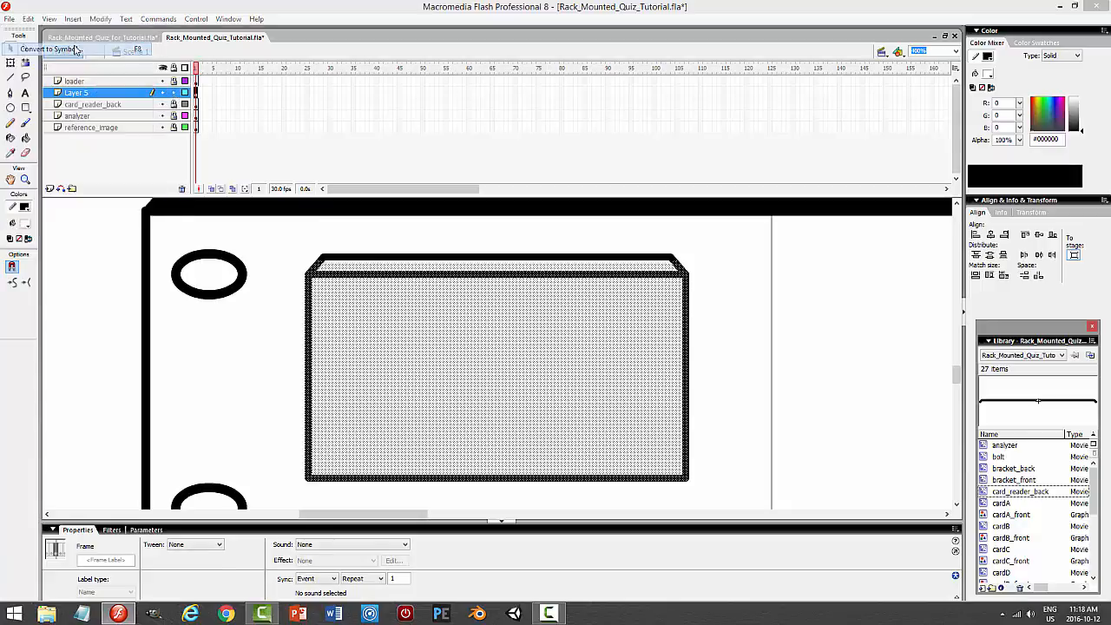
type("card_reader")
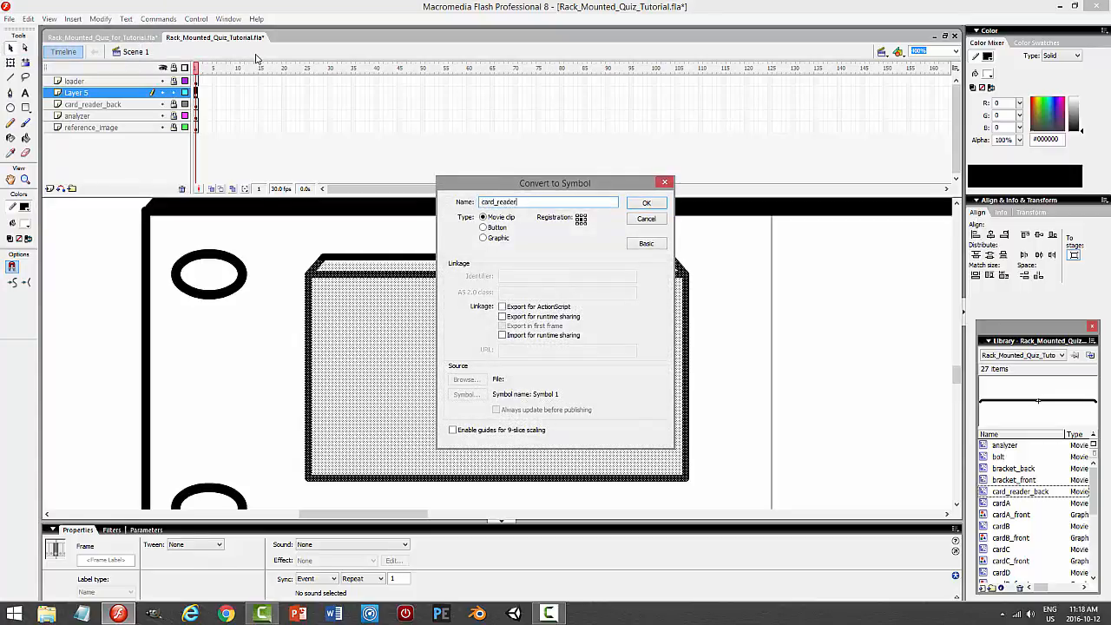
type("_front")
key("Return")
Rename Layer 5 card_reader_front and move it above the loader layer
double_click(88, 94)
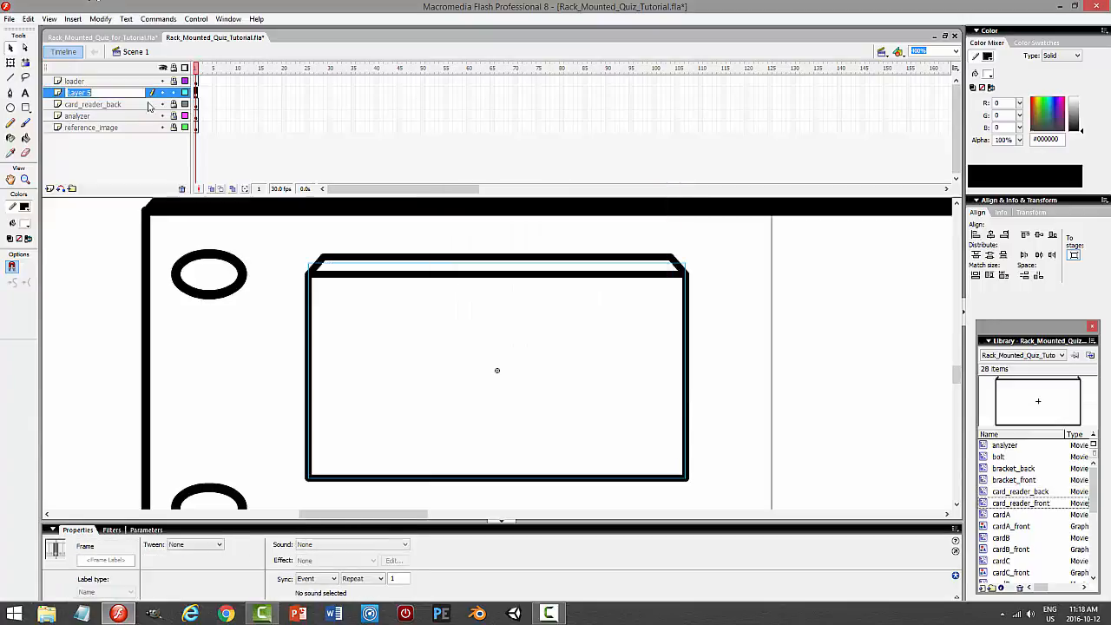
type("card_reader_front")
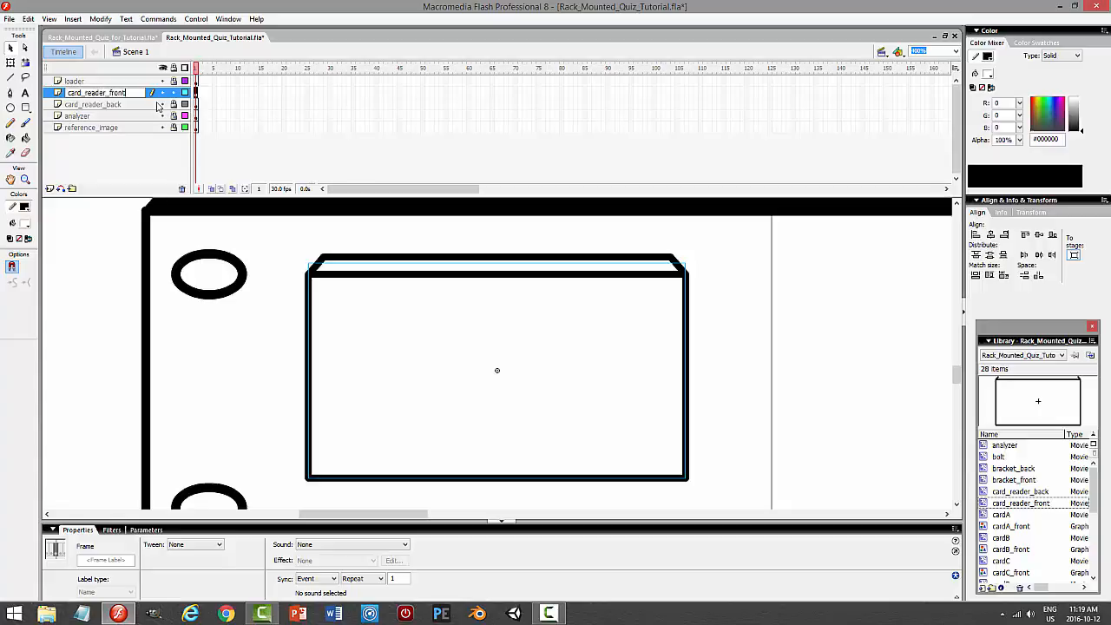
key("Return")
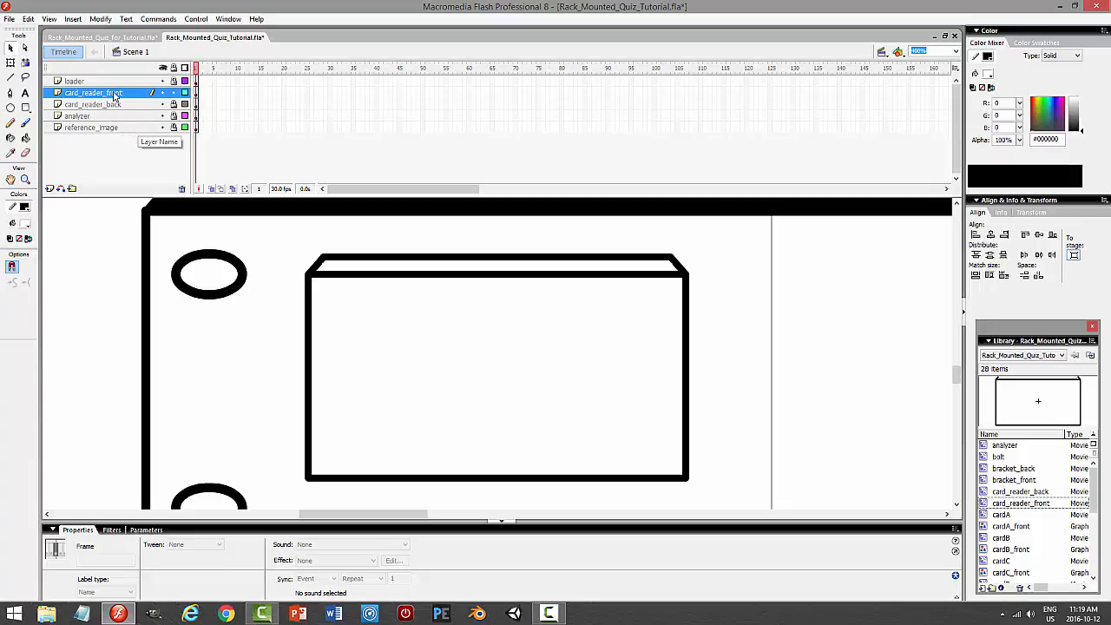
left_click_drag(114, 95, 113, 78)
left_click(711, 248)
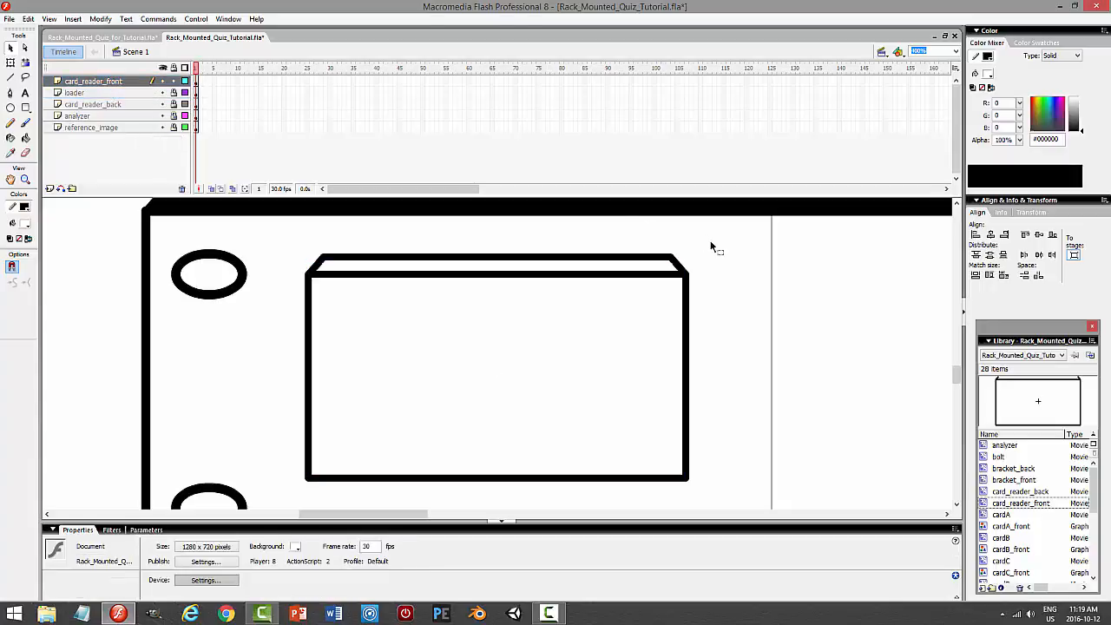
Test the movie by loading card A into the layered card reader, and close the preview
key("ctrl+Return")
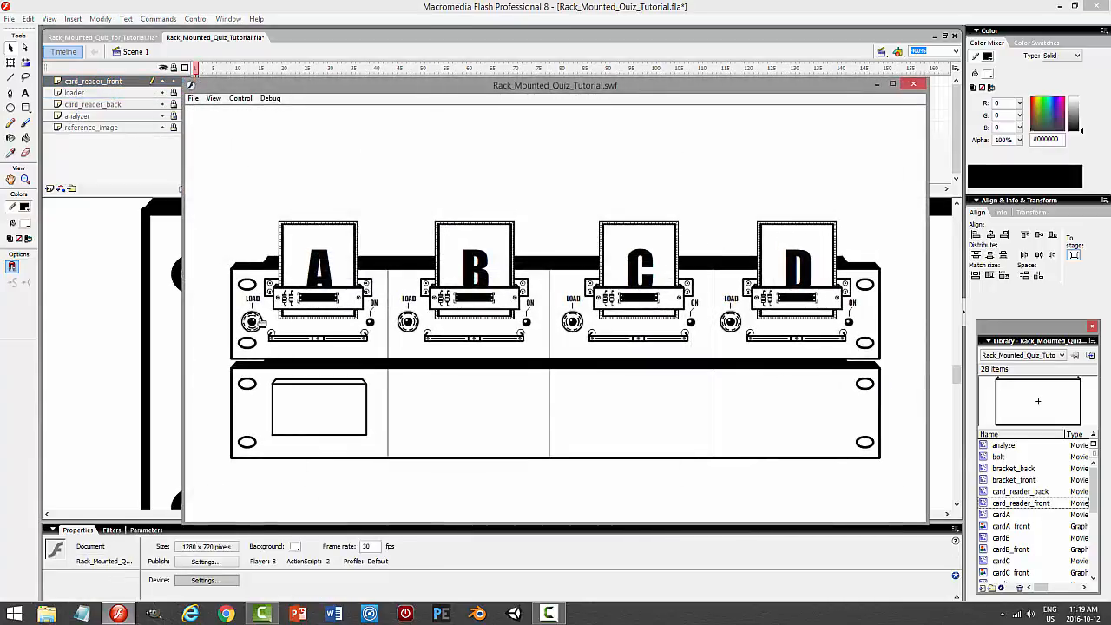
left_click(251, 322)
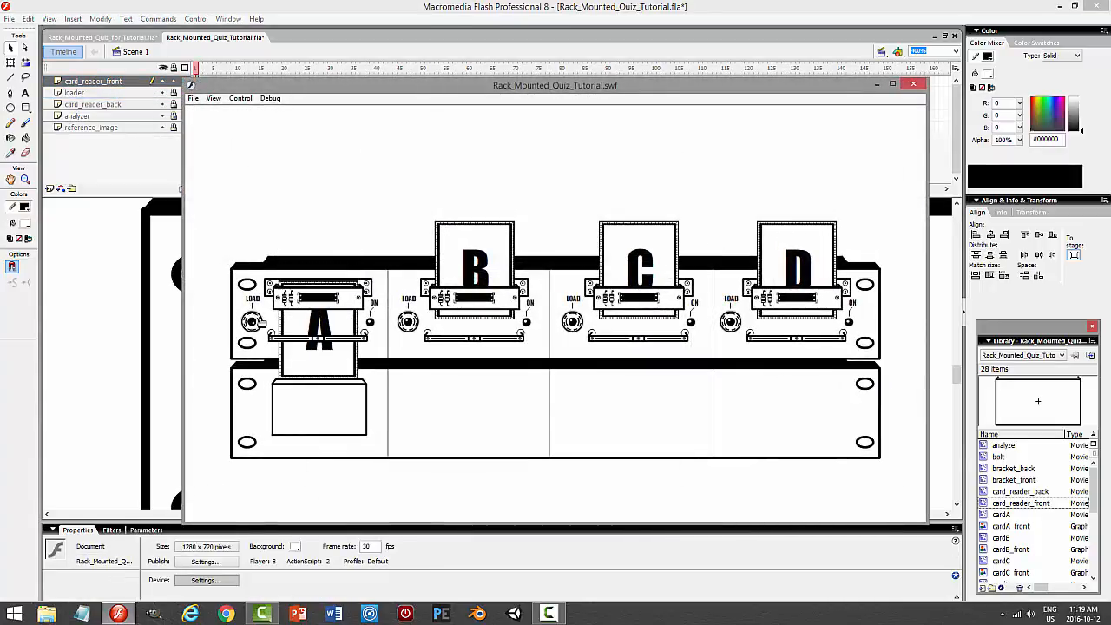
left_click(912, 83)
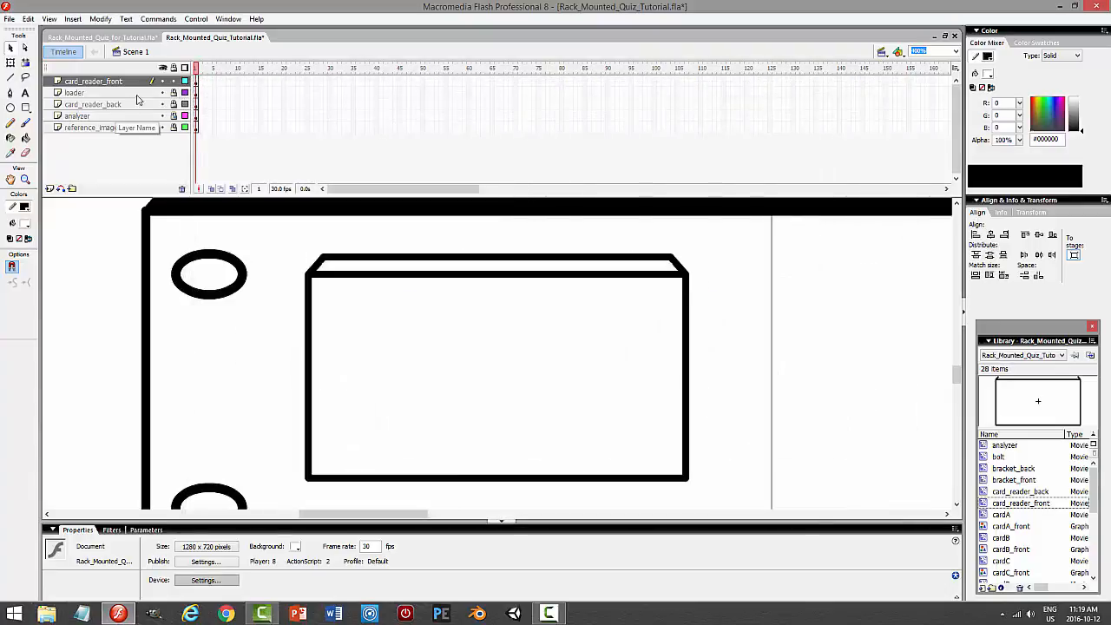
Select the card reader's front and back pieces together and nudge them slightly upward on the analyzer panel
left_click(137, 82)
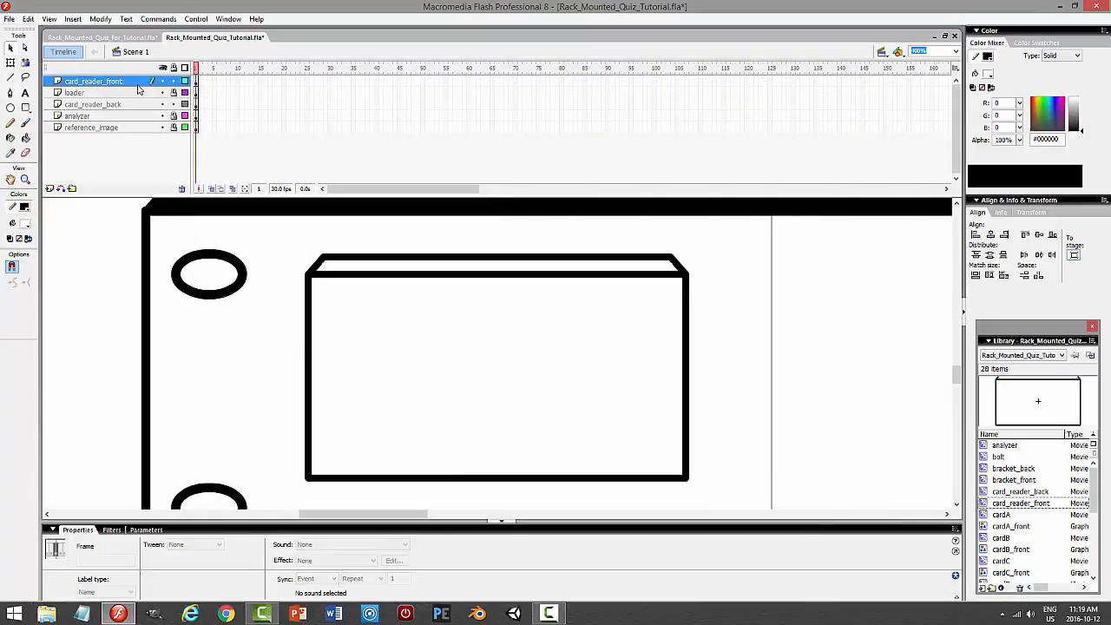
left_click(111, 105, "shift")
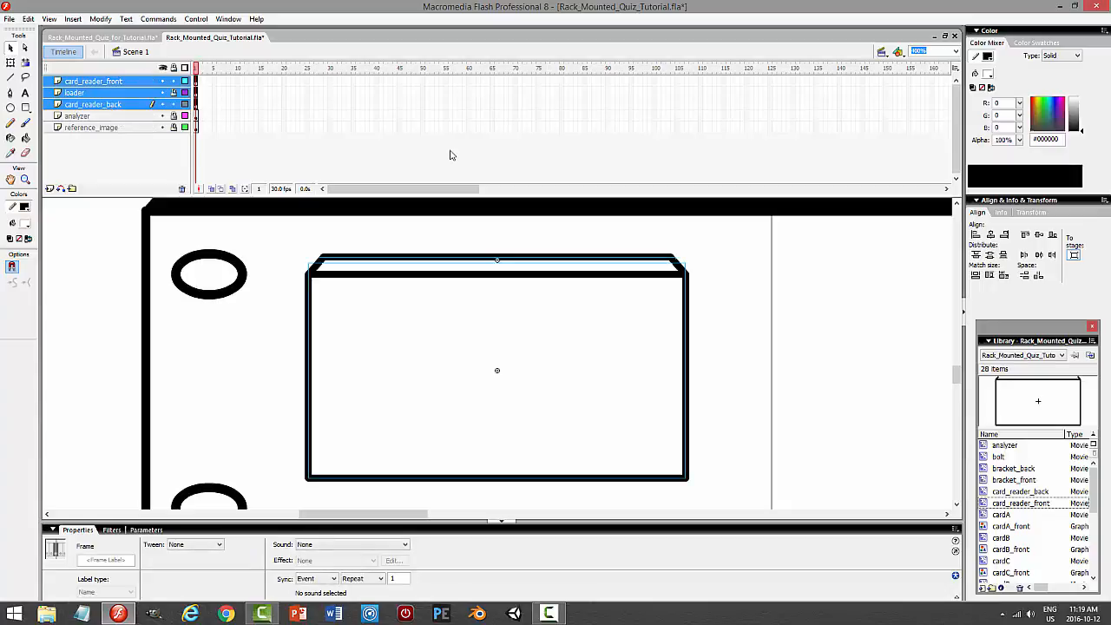
key("Up")
key("Up")
key("Up")
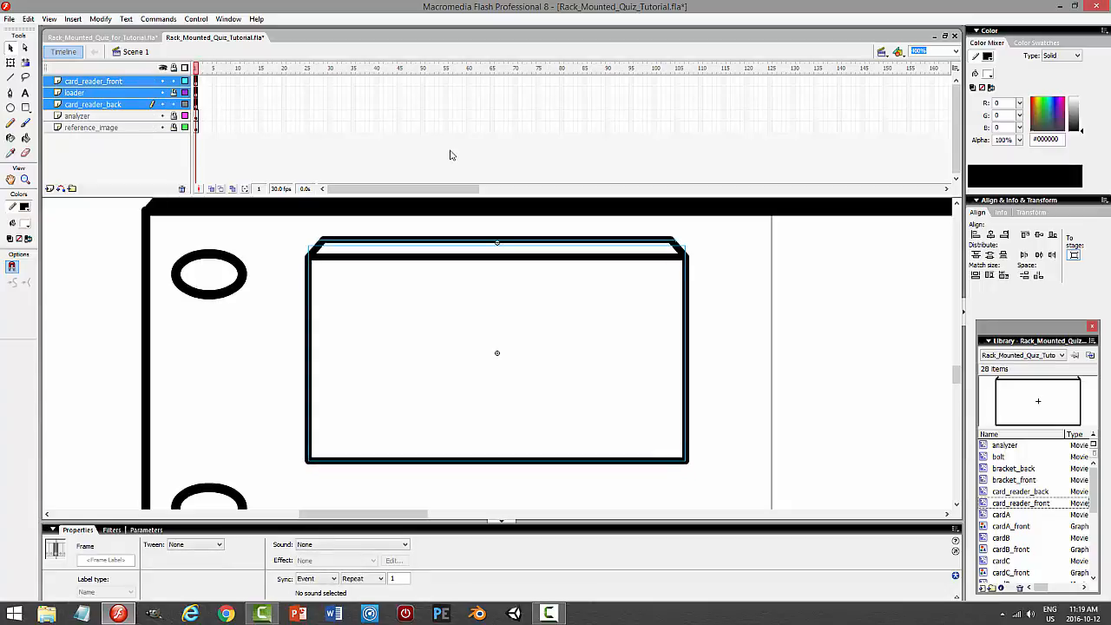
Retest the movie with card A to check the raised card reader's position, and close the preview
key("ctrl+Return")
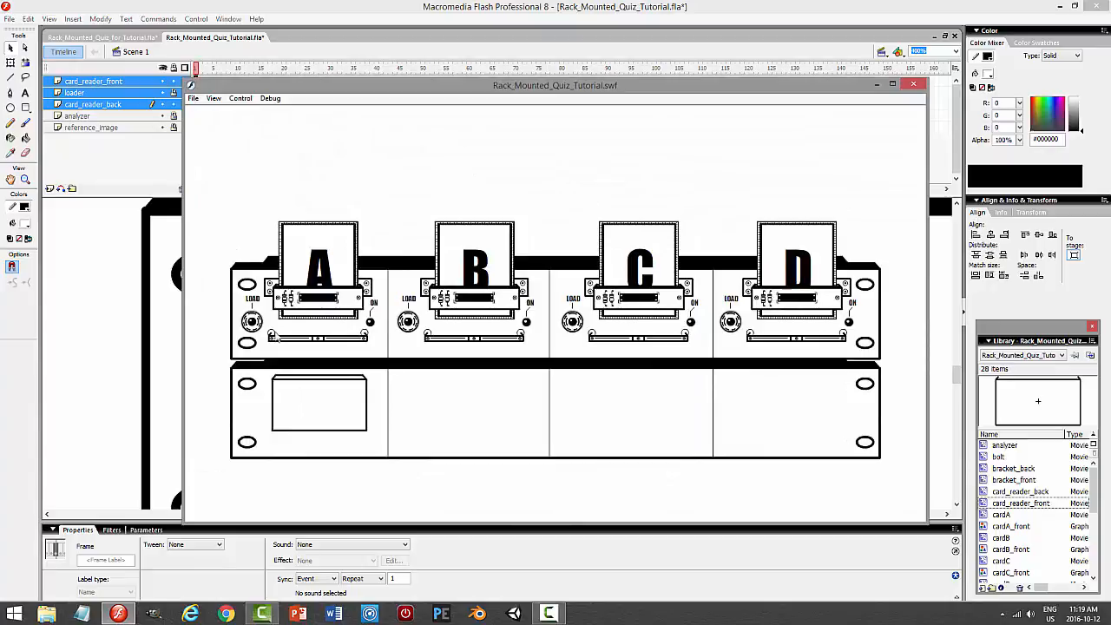
left_click(252, 322)
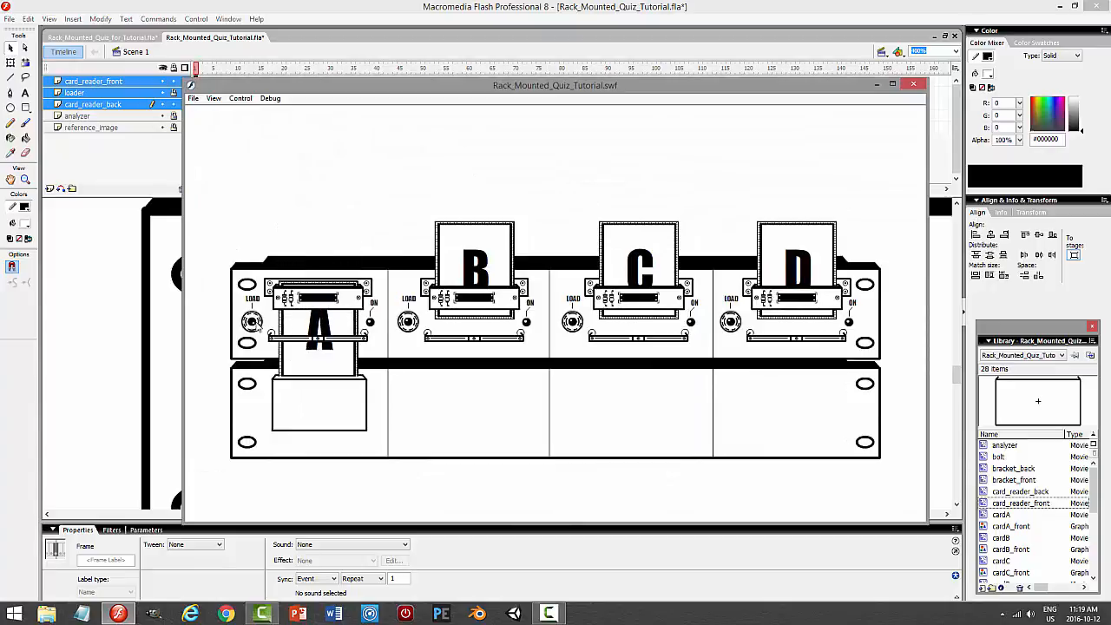
left_click(911, 86)
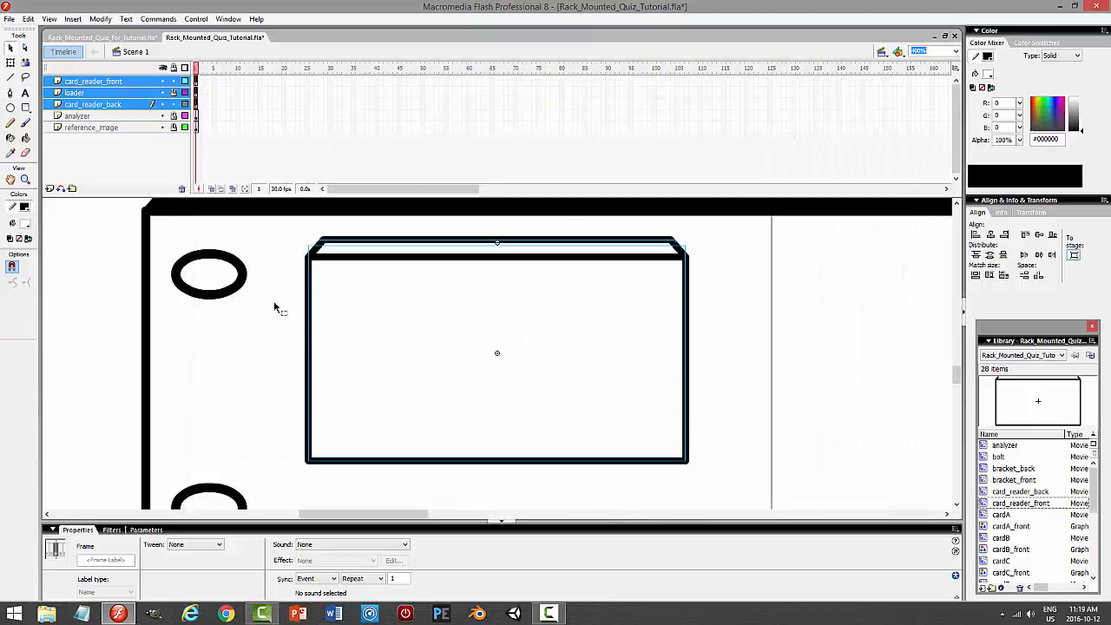
Nudge the card reader's front and back pieces slightly upward together and test the movie by loading card A
left_click(141, 81)
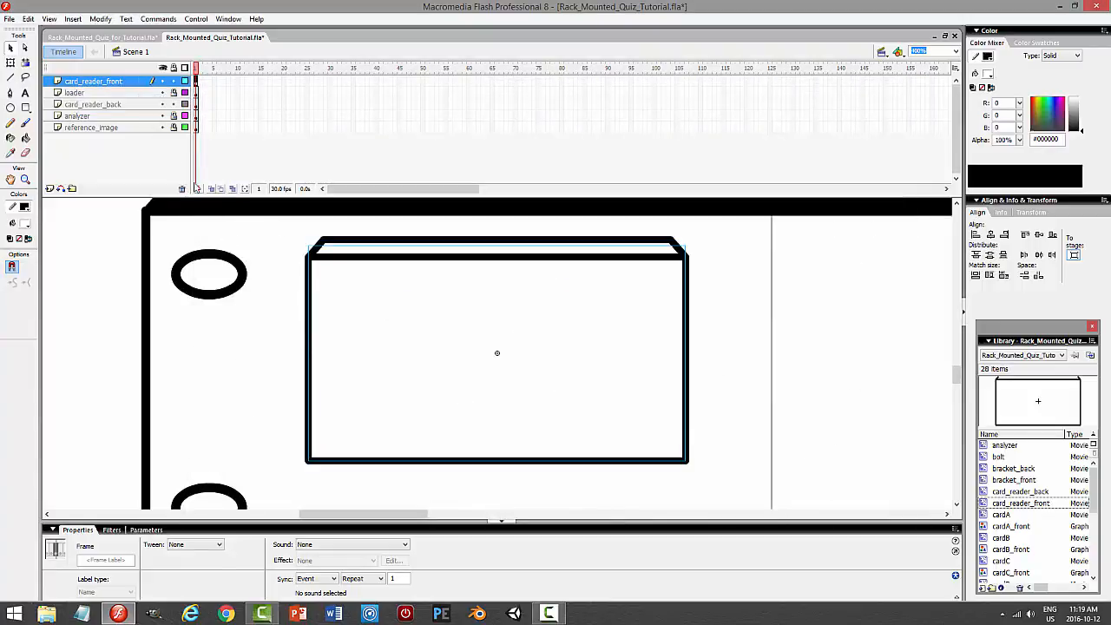
left_click(134, 104, "shift")
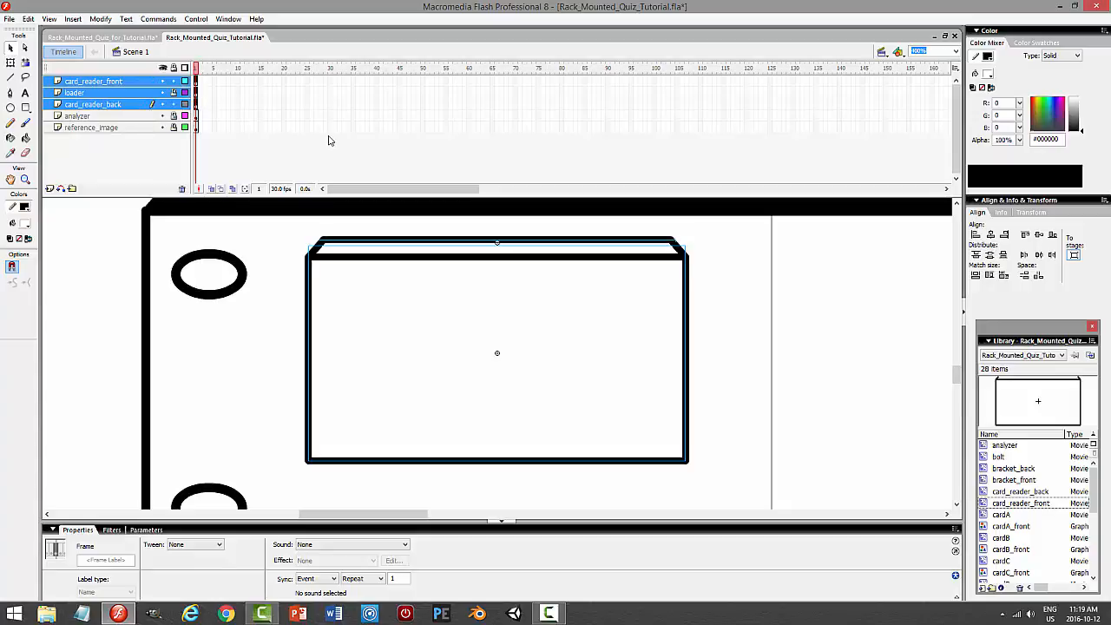
key("ctrl+Return")
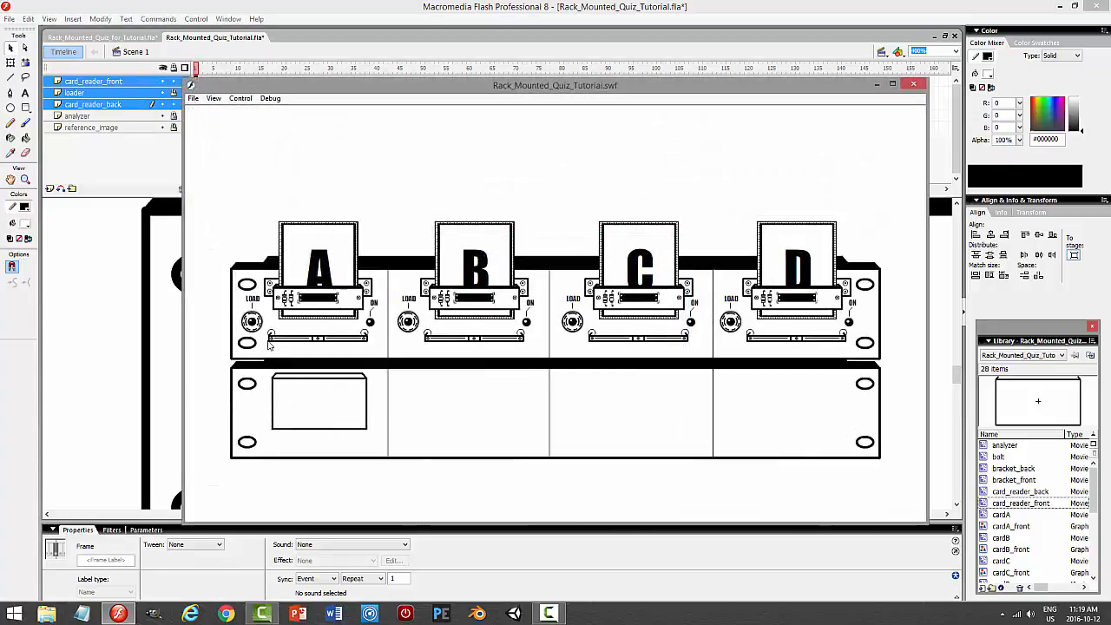
left_click(252, 322)
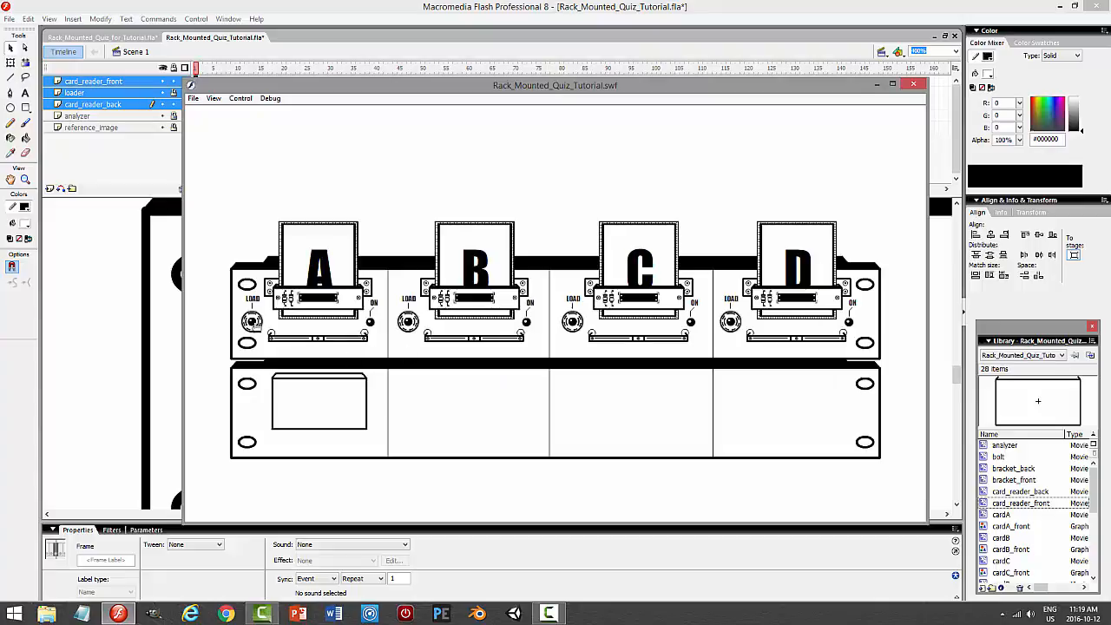
left_click(251, 322)
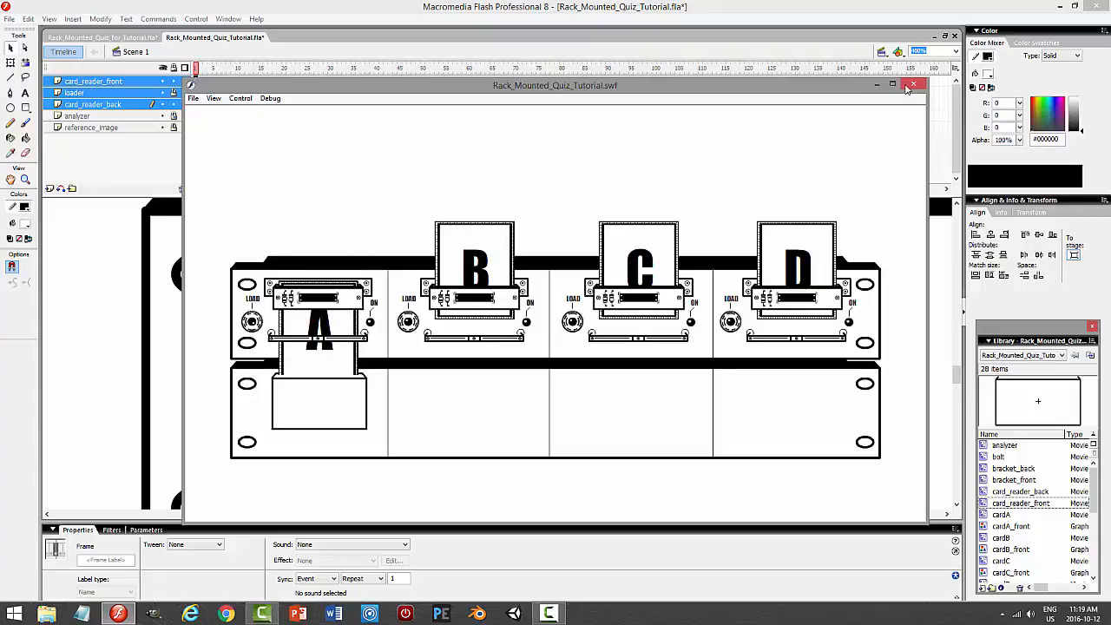
left_click(909, 86)
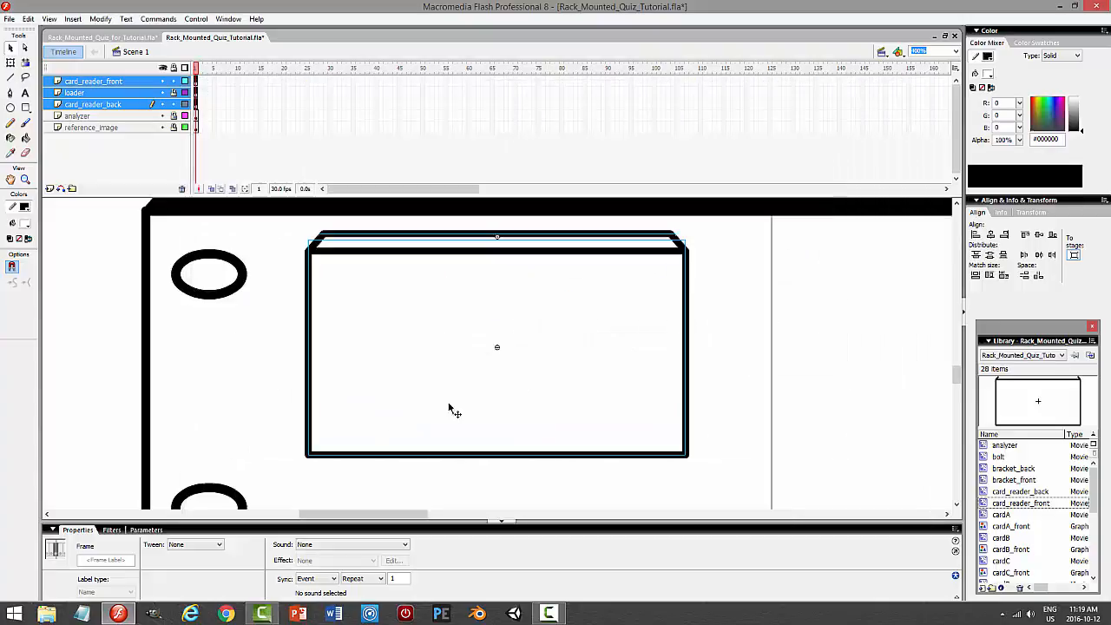
left_click(725, 304)
Inside card_reader_front, lock Layer 1 and draw a 3-weight horizontal line about 154 px wide across the bevel's upper edge on a new layer
double_click(683, 282)
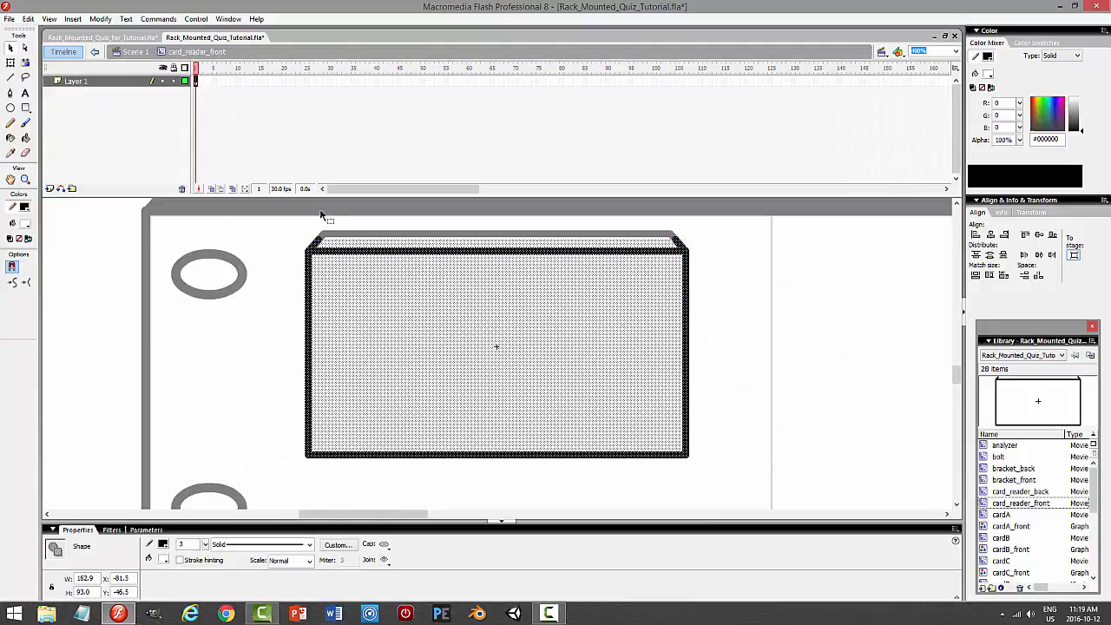
left_click(174, 81)
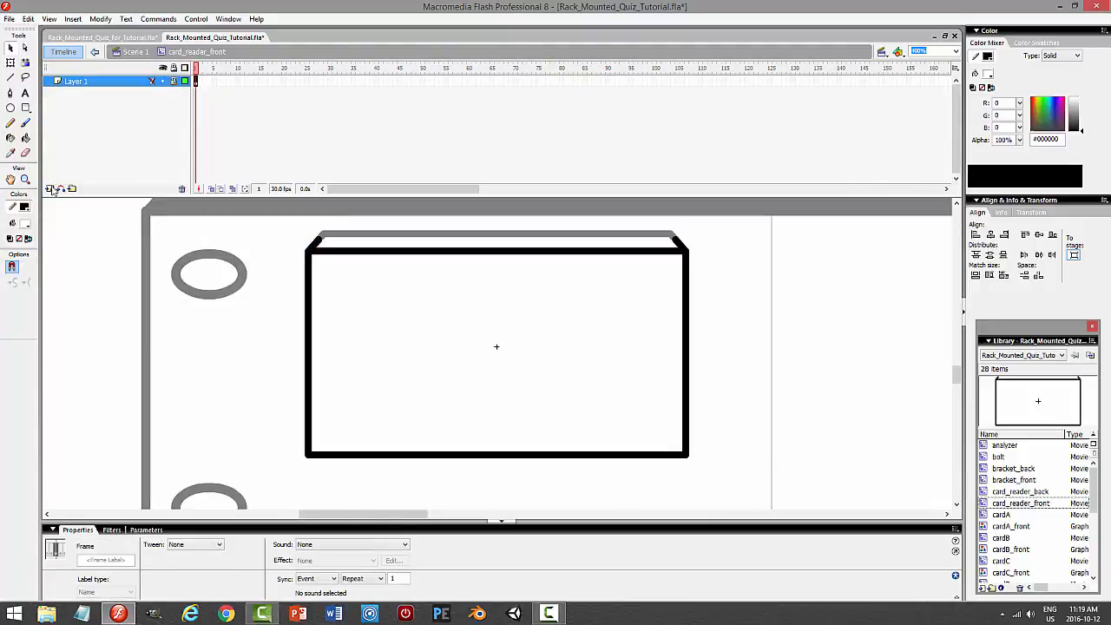
left_click(50, 188)
left_click(10, 77)
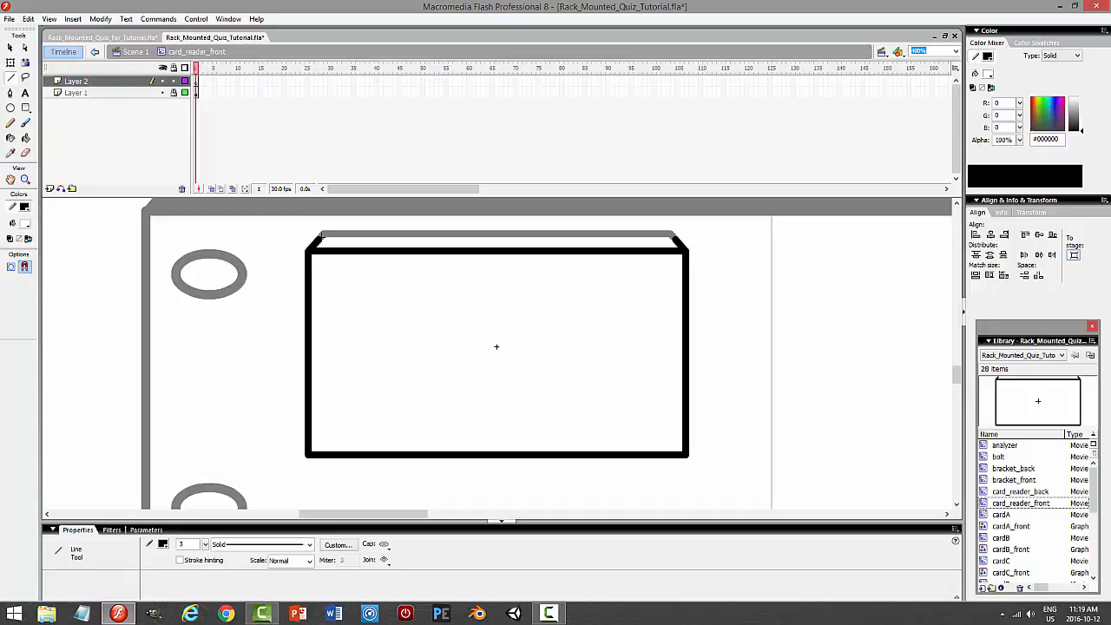
left_click_drag(322, 237, 677, 258)
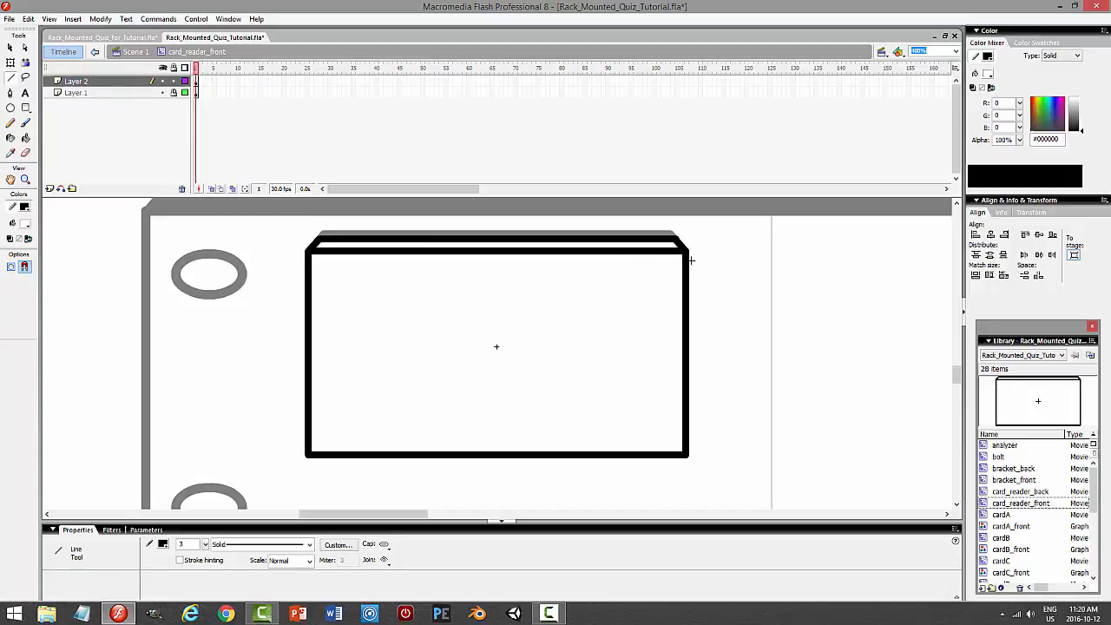
Test the movie by loading card A behind the reader's new bevel line, and close the preview
key("ctrl+Return")
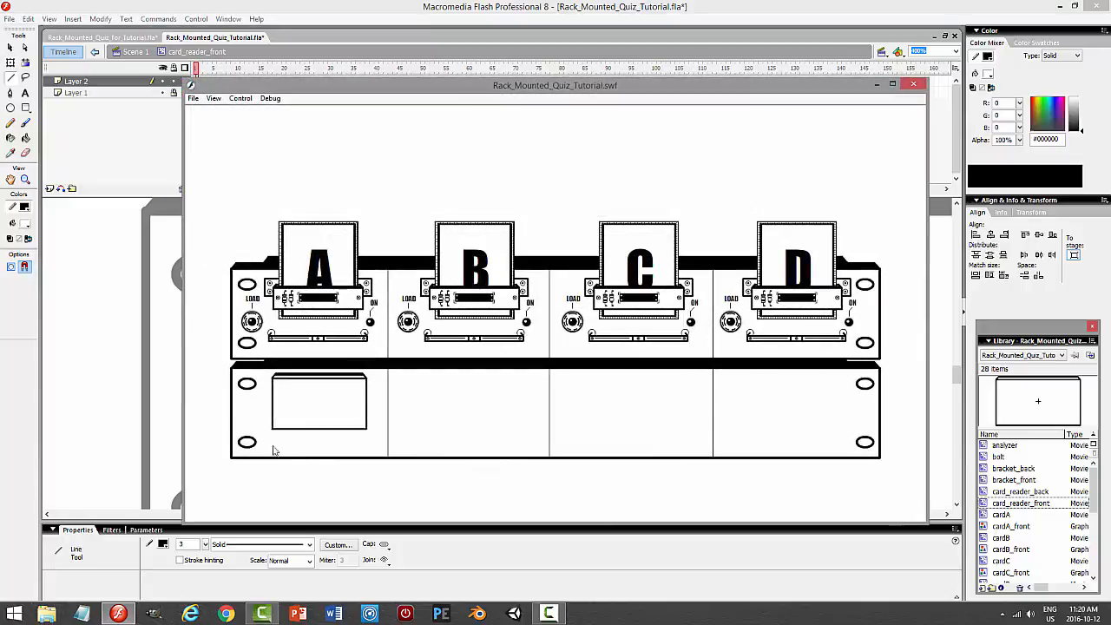
left_click(251, 322)
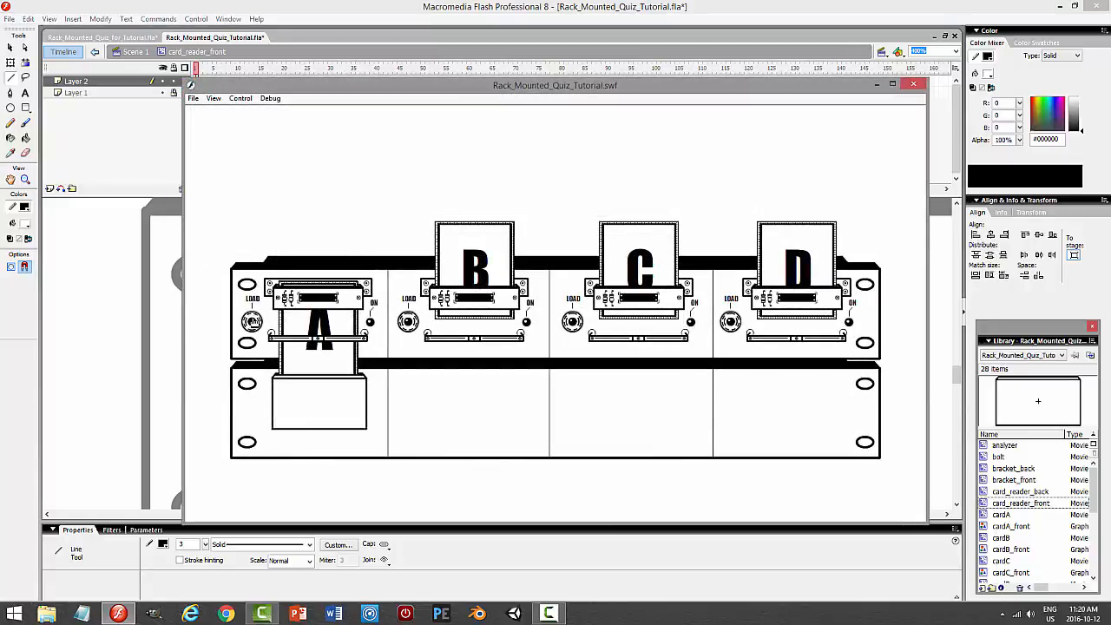
left_click(911, 85)
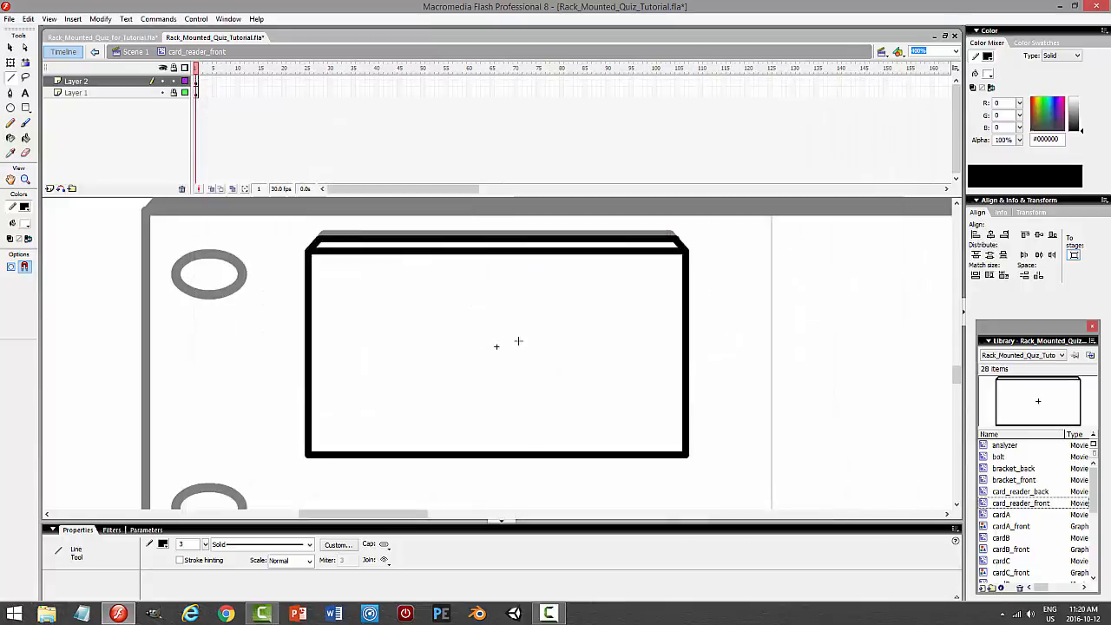
Select the new bevel line, retest the movie with card A, close the preview and deselect the line
left_click(11, 48)
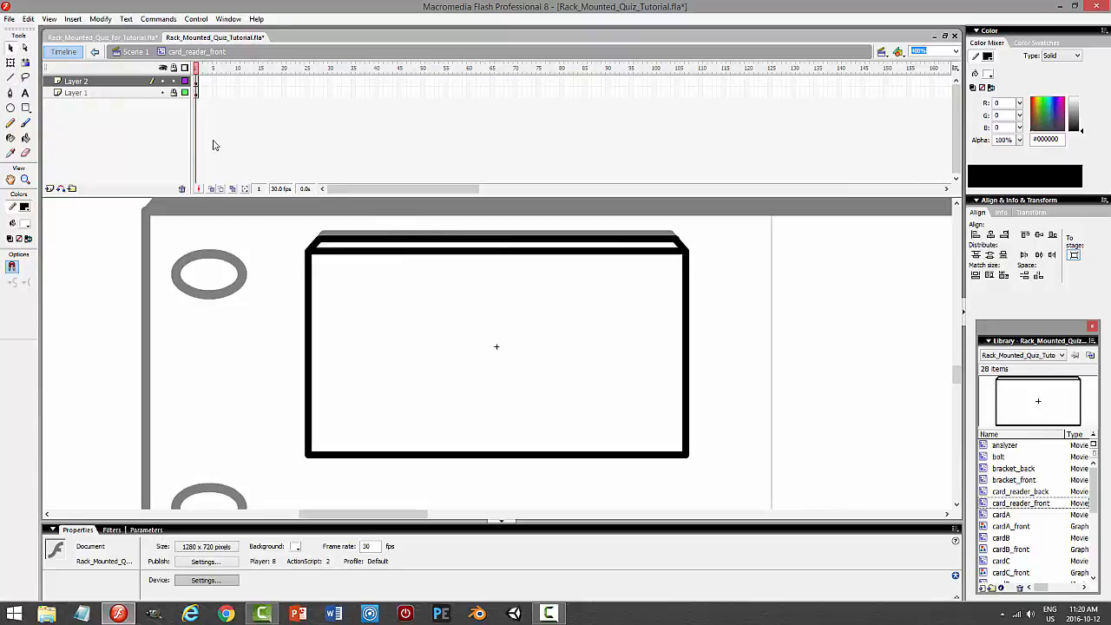
left_click(439, 244)
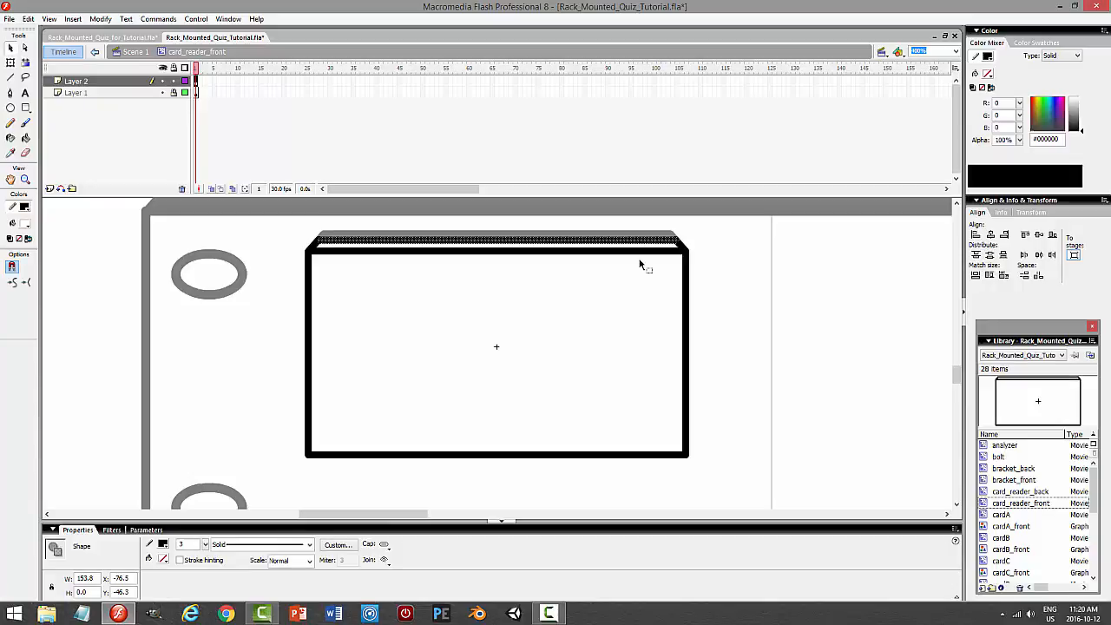
key("ctrl+Return")
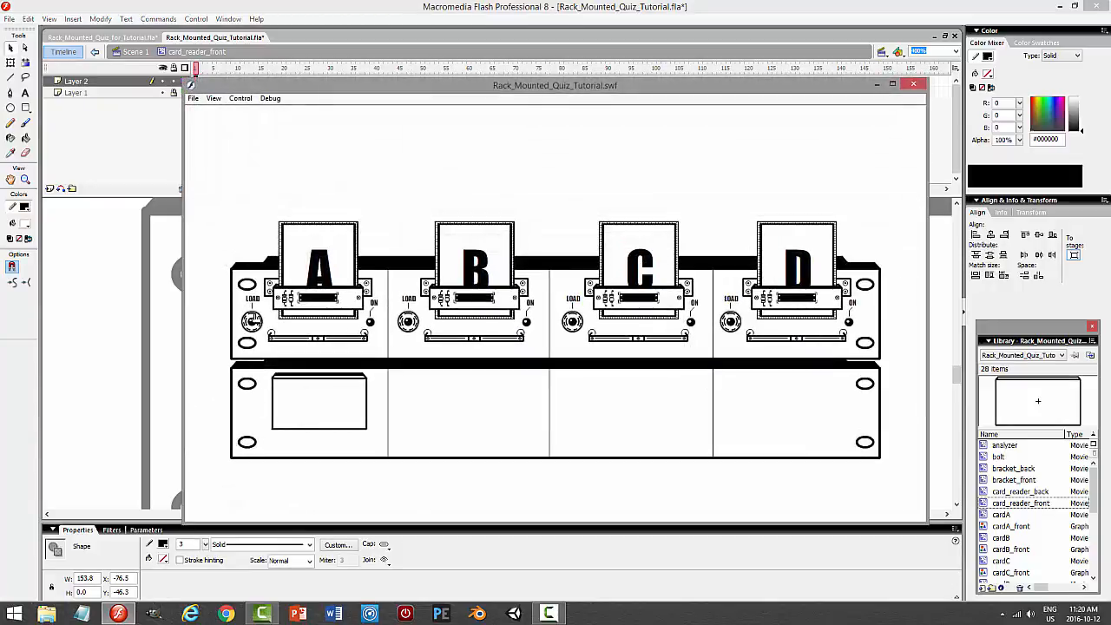
left_click(252, 320)
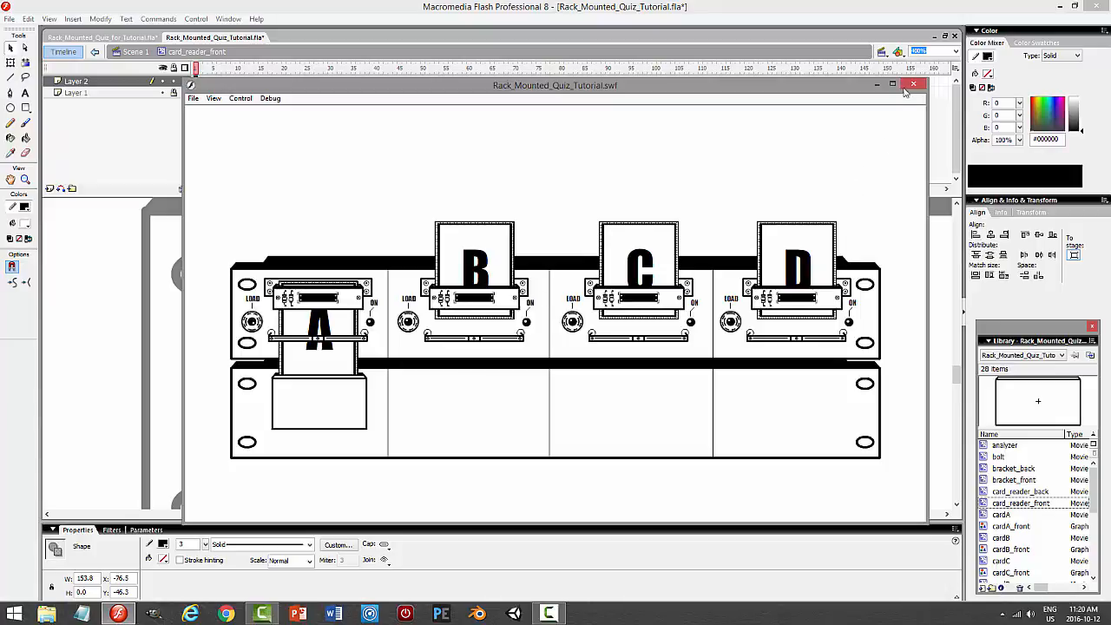
left_click(912, 85)
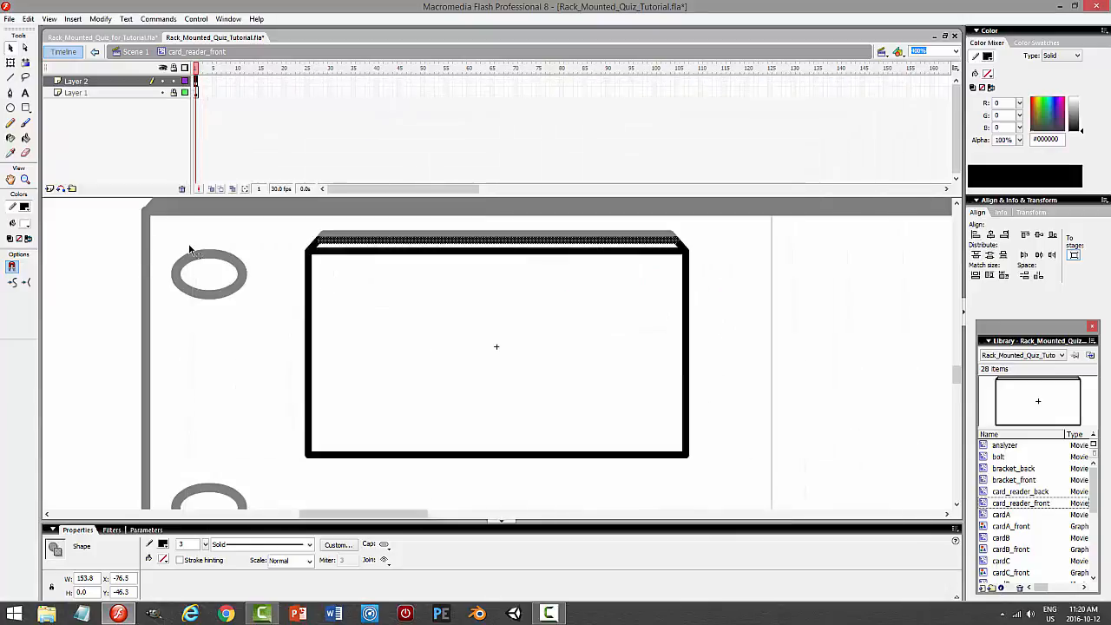
left_click(191, 249)
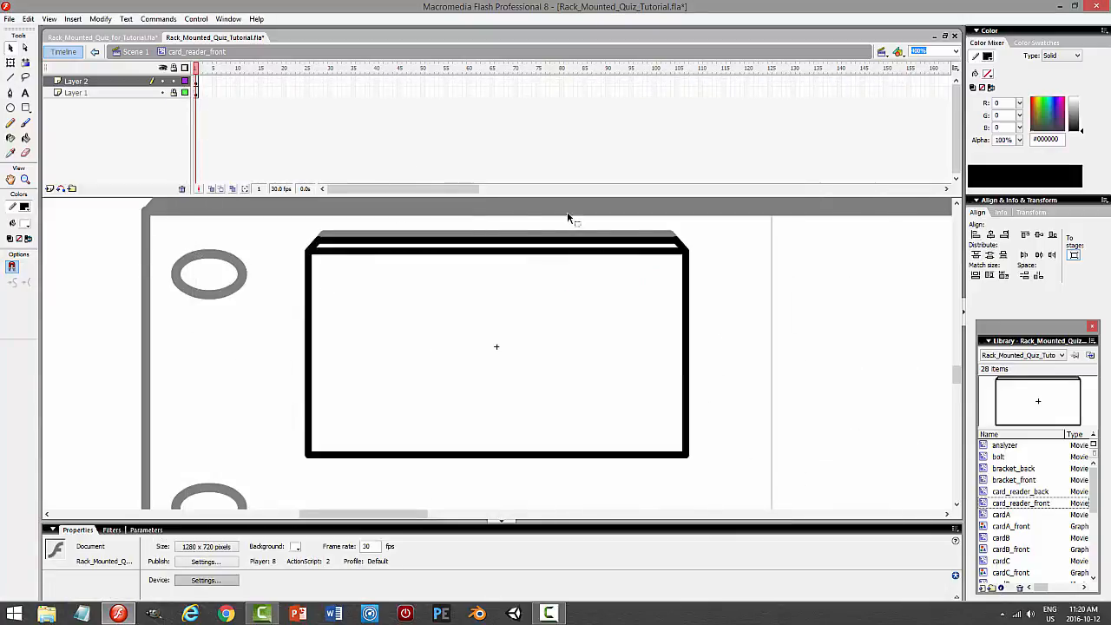
Lock Layer 2 and add a new layer above it in the card_reader_front symbol
left_click(173, 80)
left_click(50, 189)
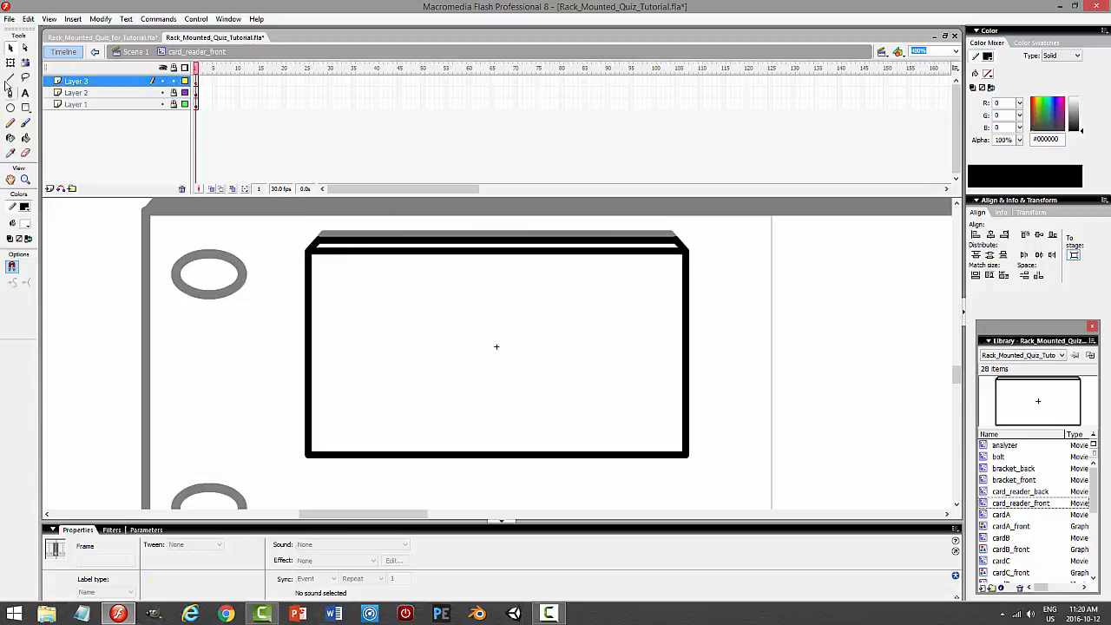
key("n")
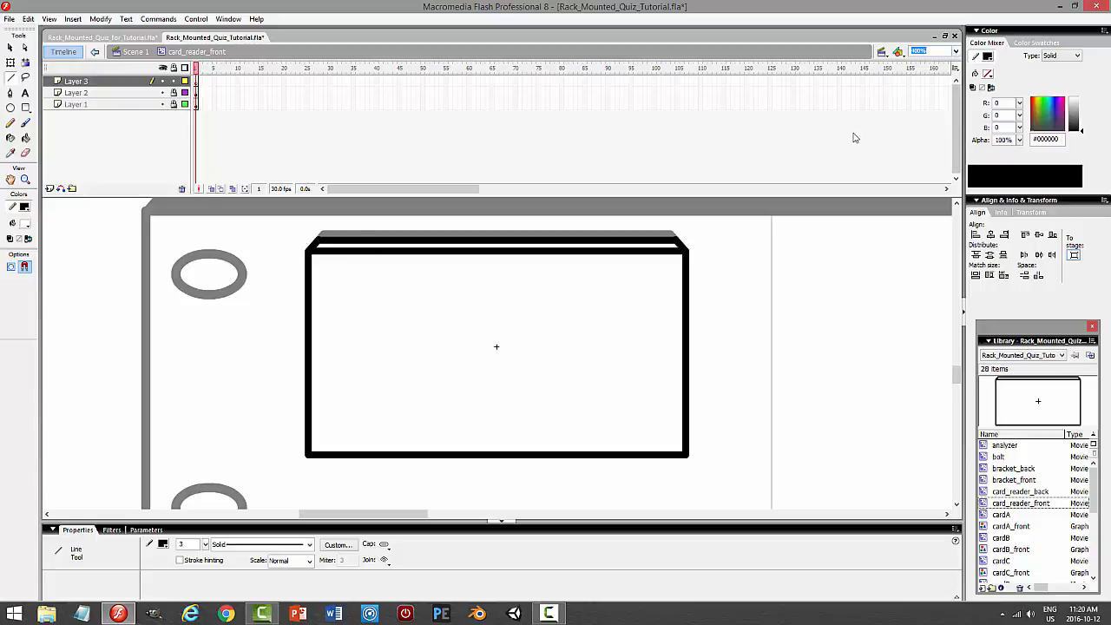
left_click(11, 48)
Copy the bevel line from Layer 2, relock that layer, and paste the line in place on Layer 3
left_click(171, 102)
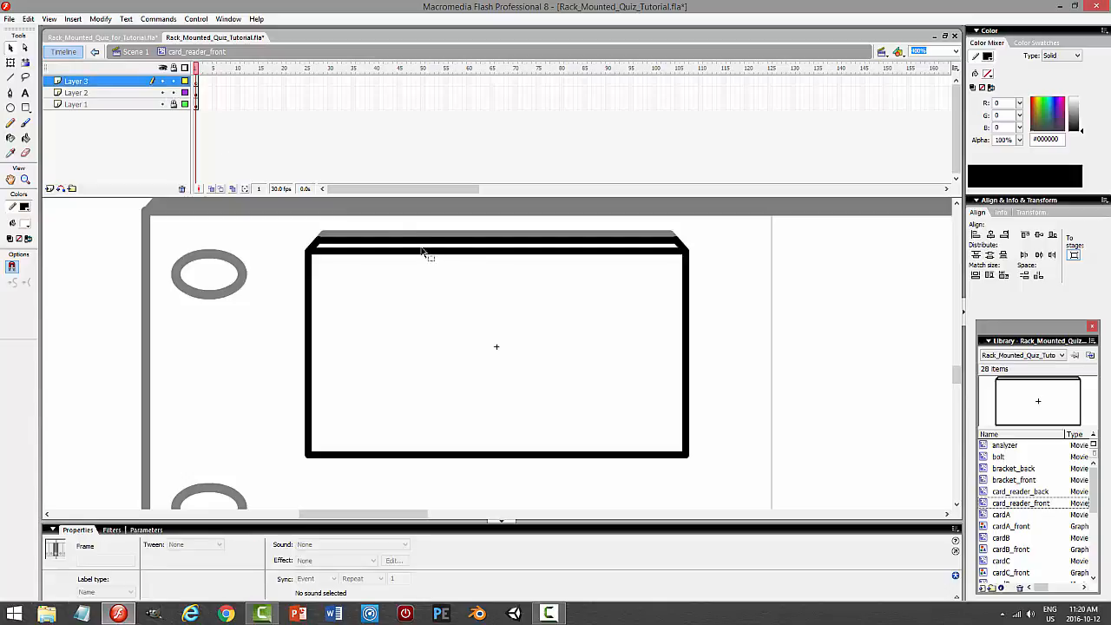
left_click(418, 241)
left_click(27, 19)
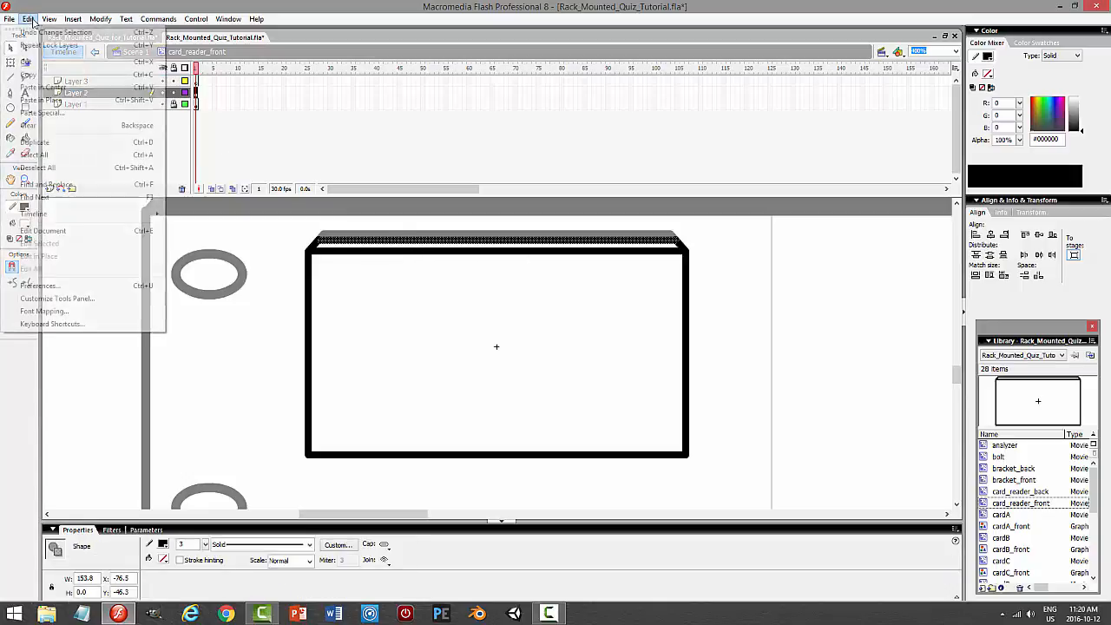
left_click(31, 72)
left_click(173, 92)
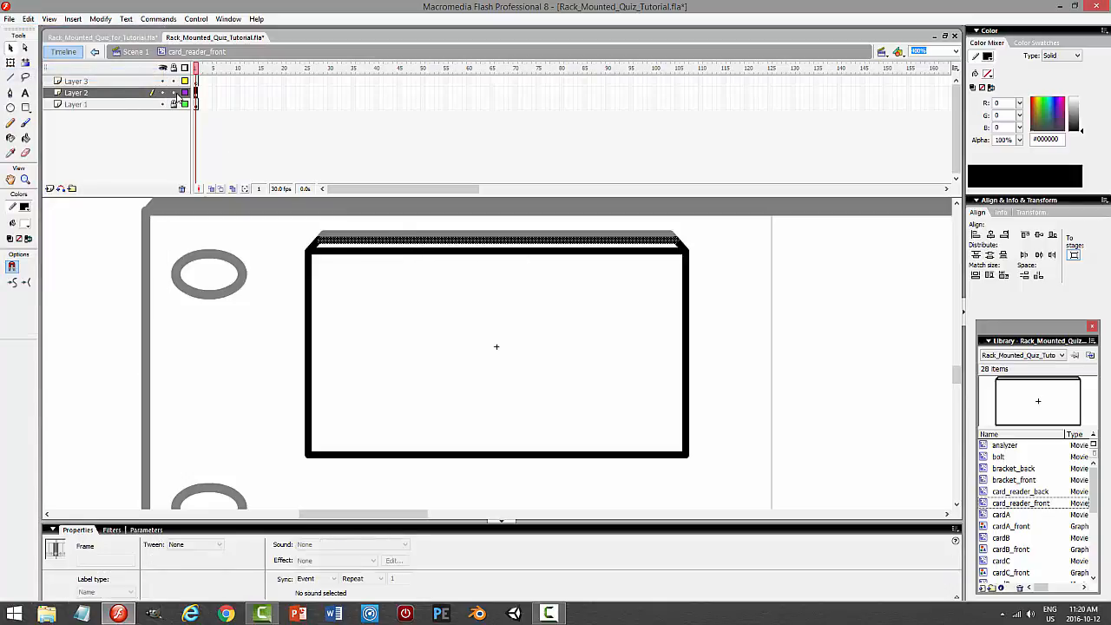
left_click(131, 82)
left_click(29, 19)
left_click(41, 99)
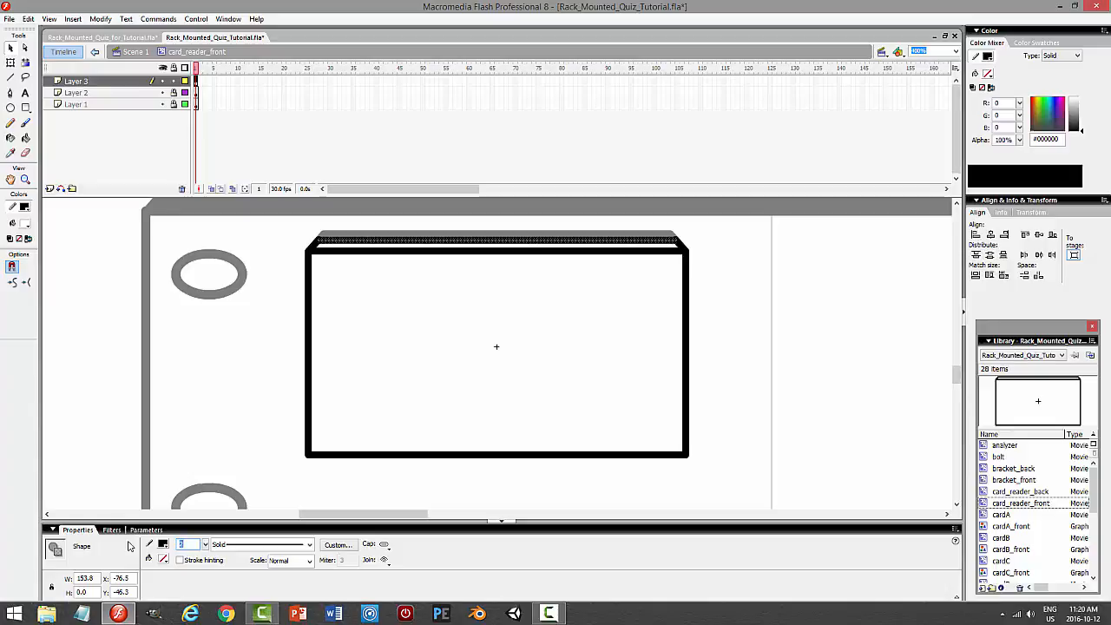
Give the pasted line on Layer 3 a stroke weight of 2 and the hatched stroke style
left_click(243, 545)
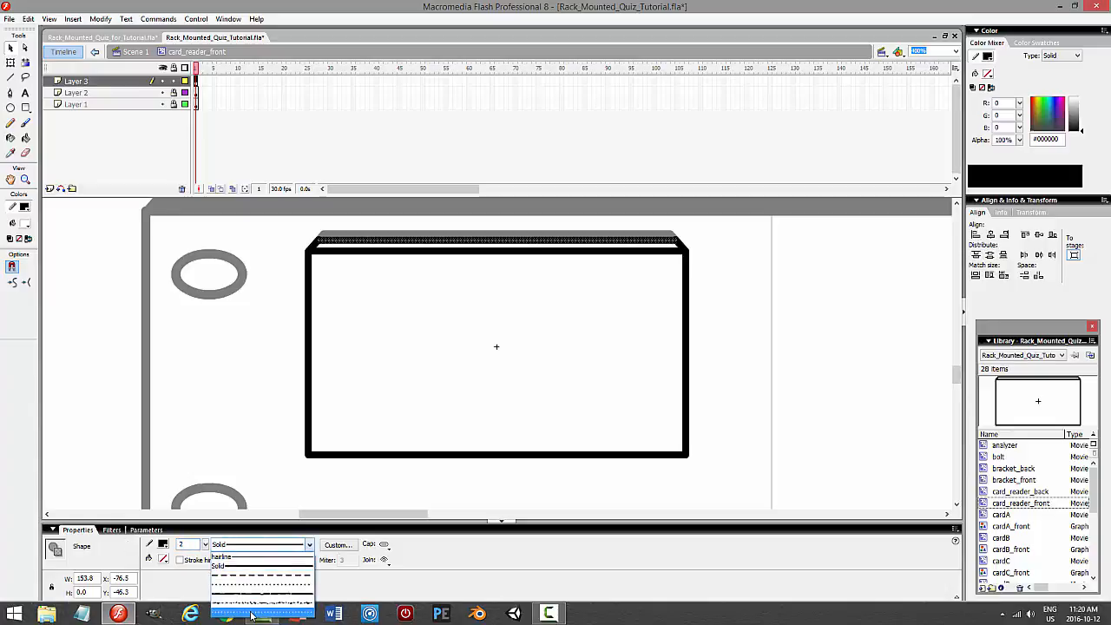
left_click(261, 591)
left_click(731, 329)
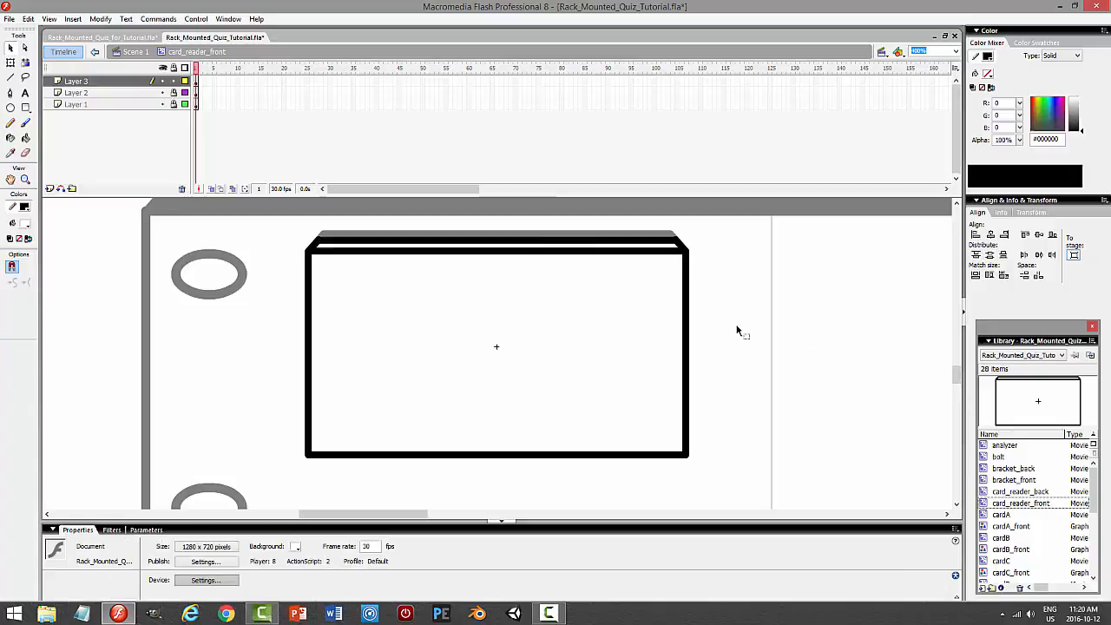
Nudge the hatched line down 2 px into the gap between the bevel line and the card reader's front face
left_click(486, 245)
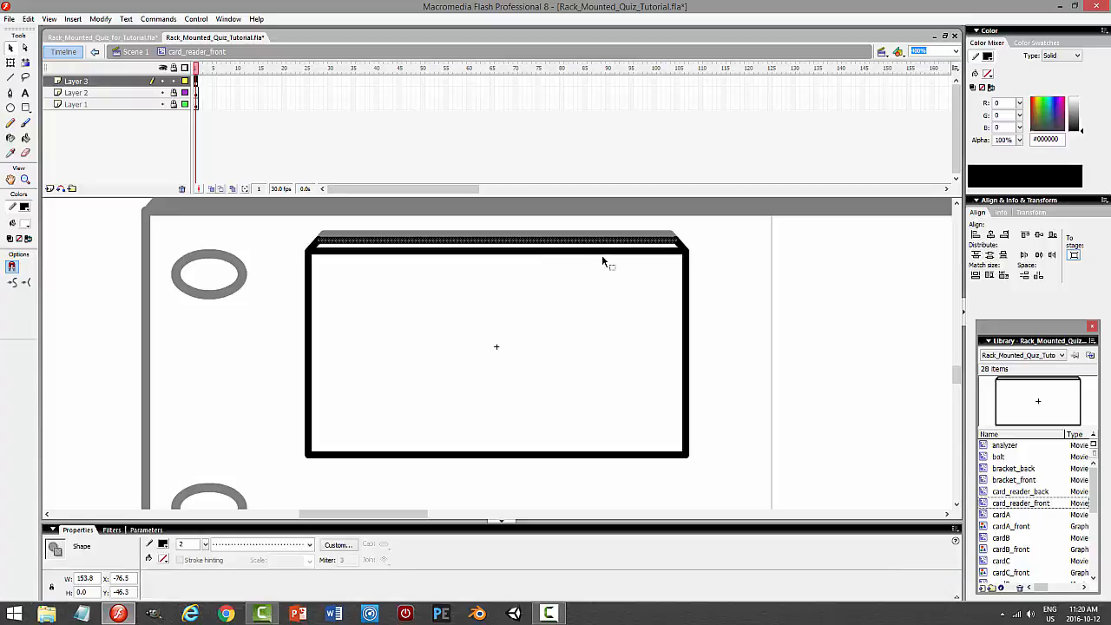
key("Down")
key("Down")
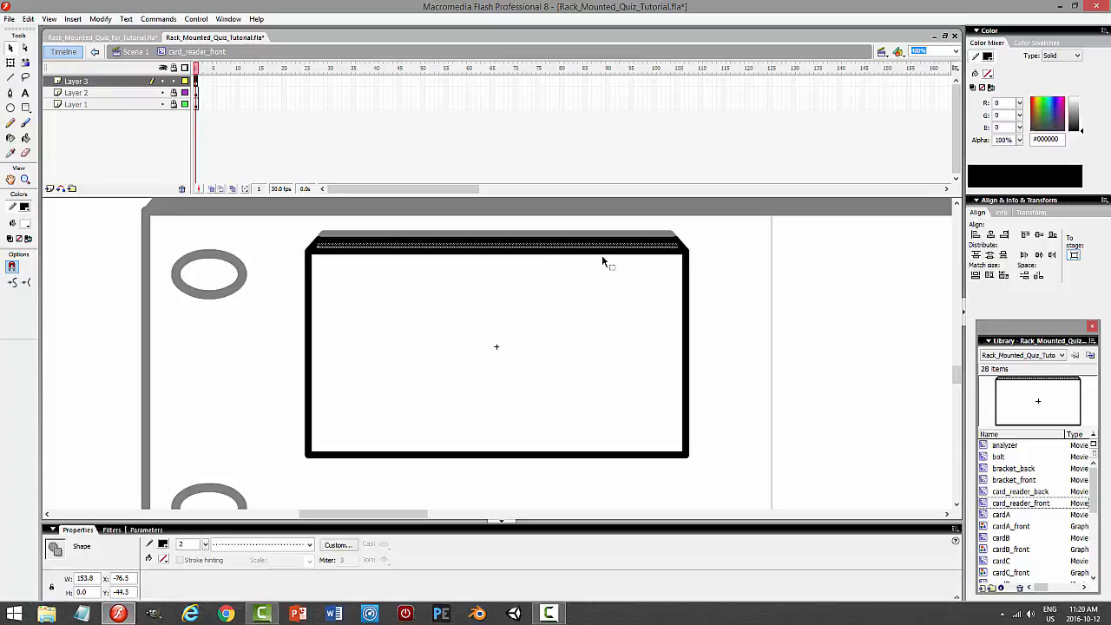
left_click(745, 300)
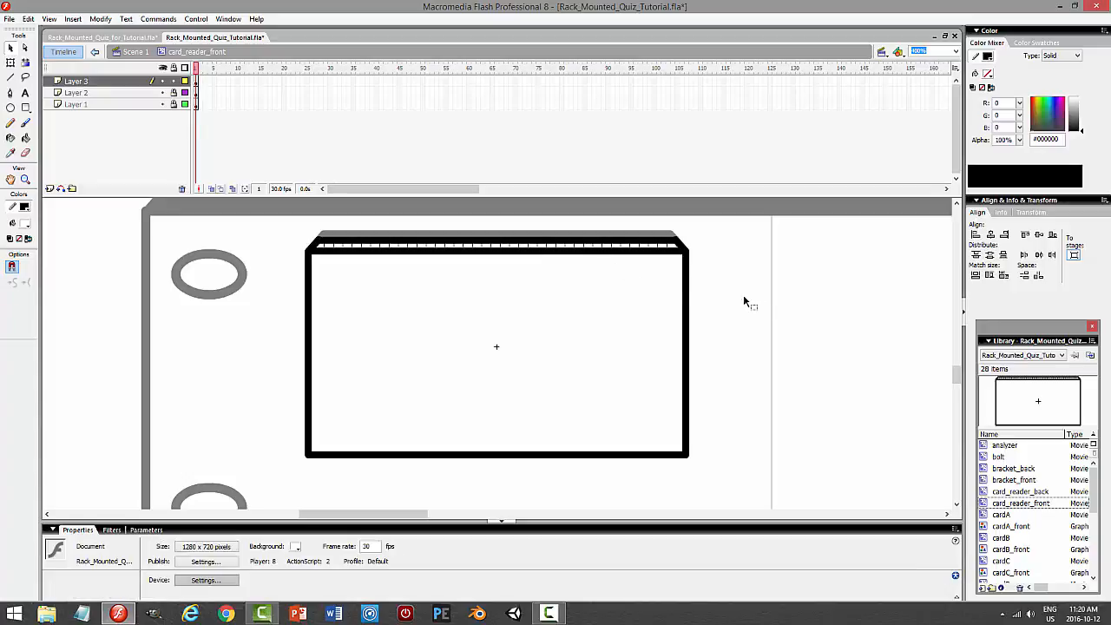
Test the movie by loading card A into the reader with the hatched slot detail, and close the preview
key("ctrl+Return")
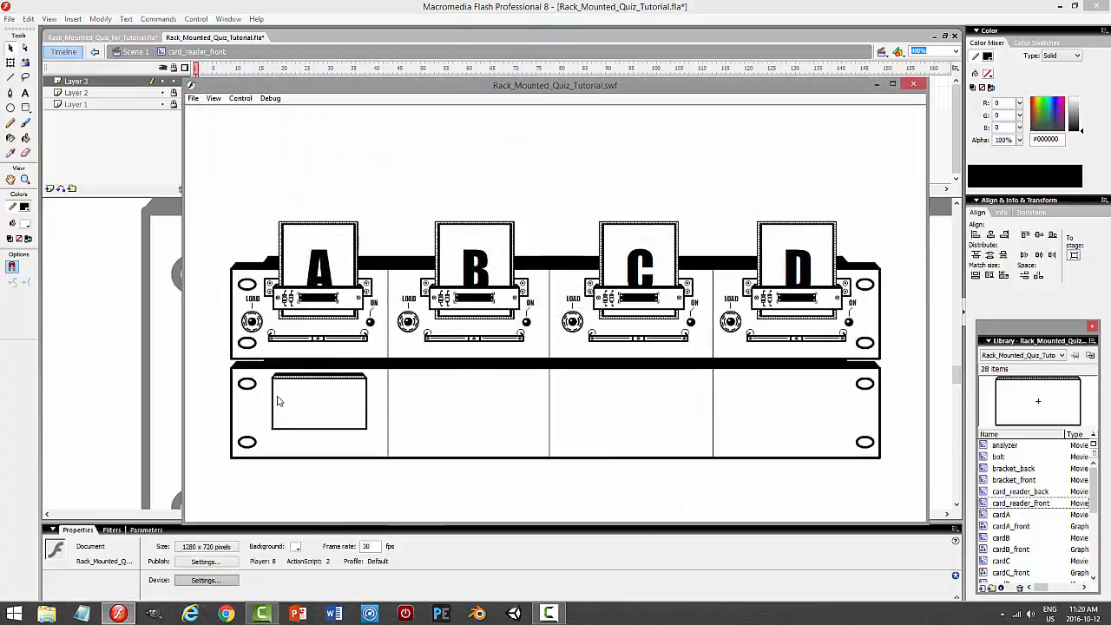
left_click(251, 321)
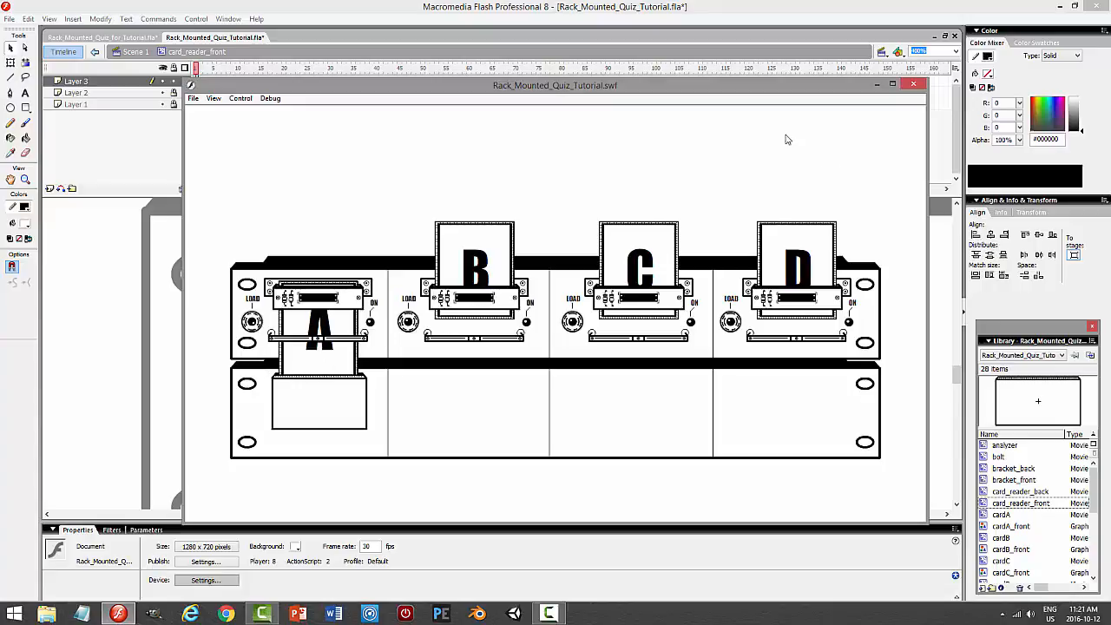
key("ctrl+w")
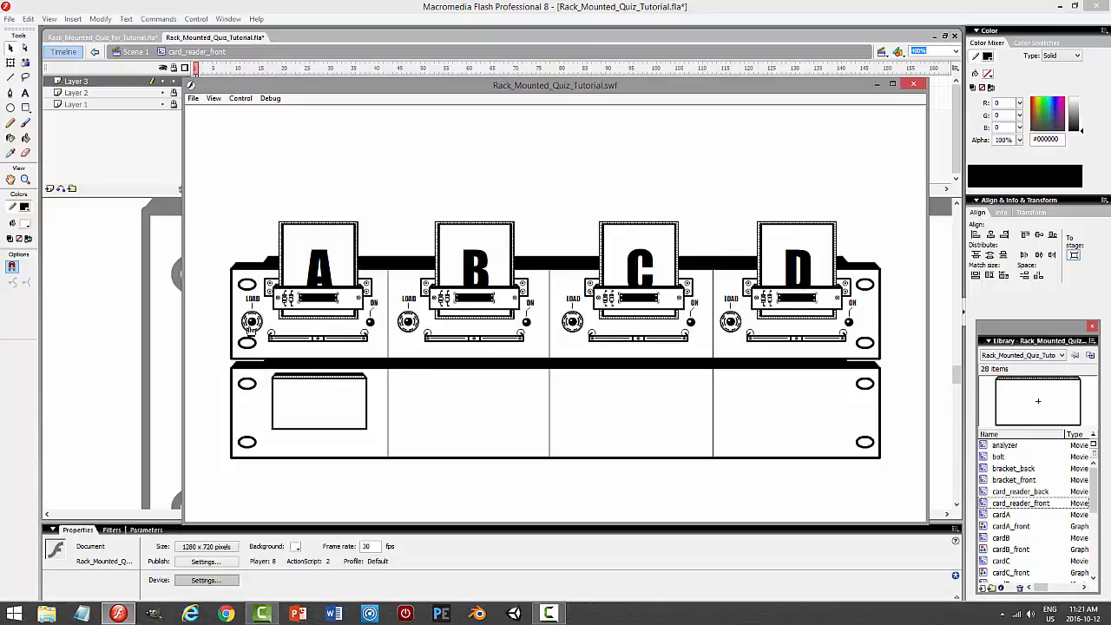
left_click(251, 321)
left_click(911, 85)
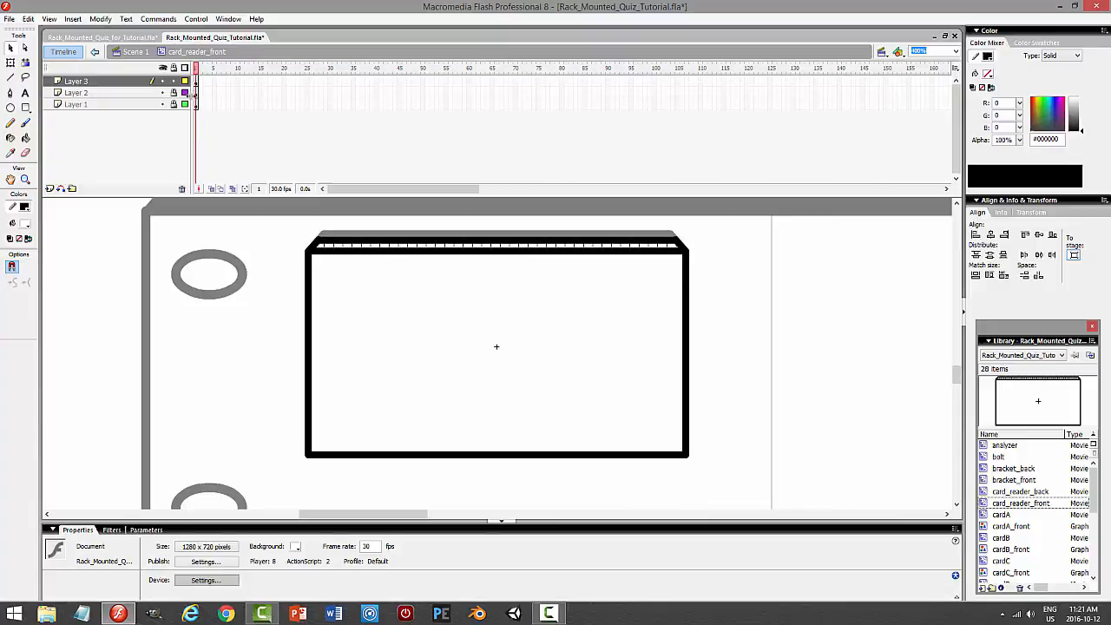
Lock Layer 3, unlock Layer 2, and set the stroke weight of the card reader's top bevel line to 1
left_click(174, 81)
left_click(174, 92)
left_click(473, 240)
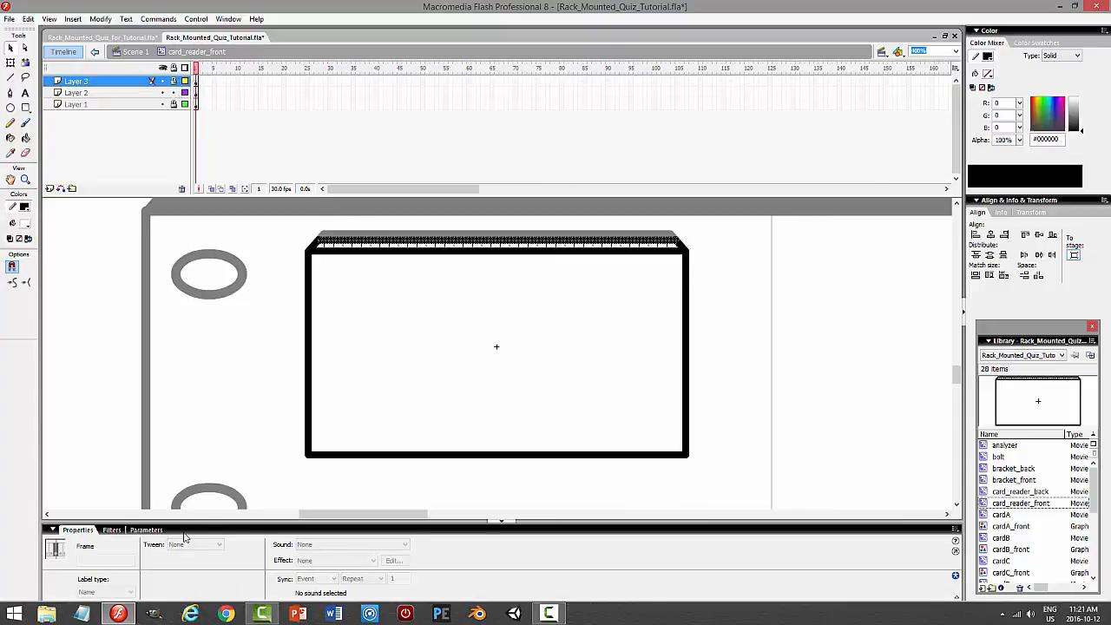
left_click(418, 249)
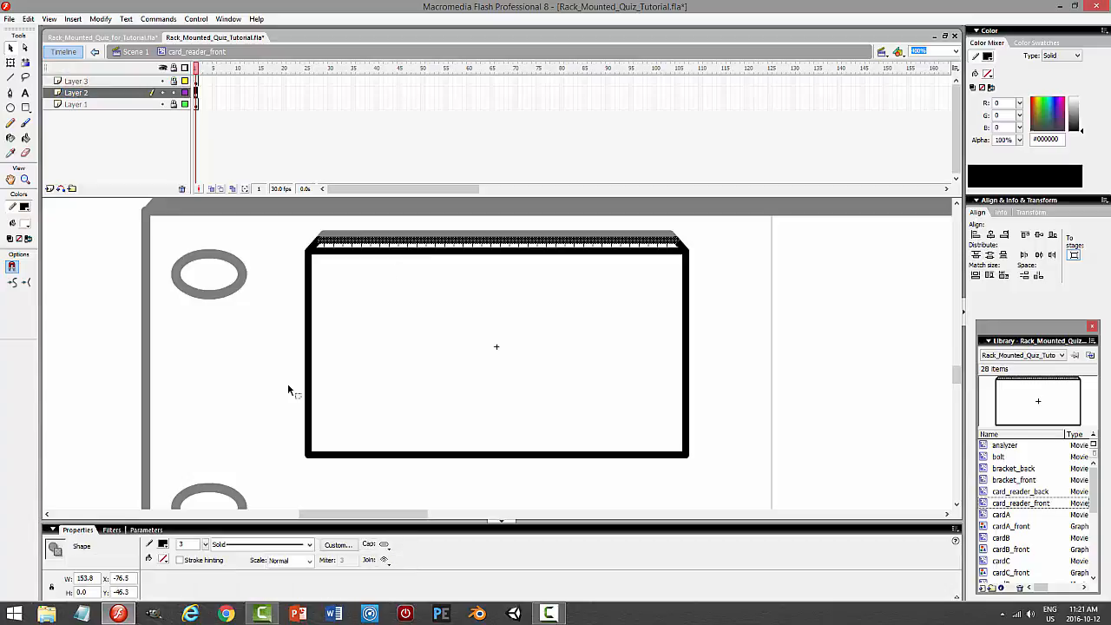
left_click_drag(188, 544, 164, 543)
type("1")
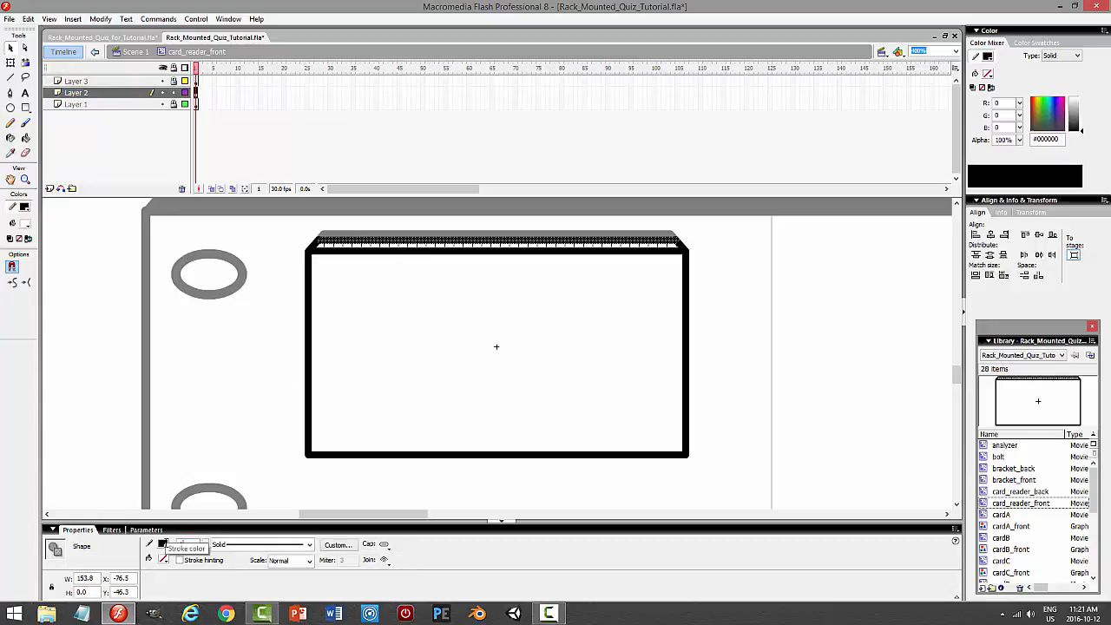
key("Return")
left_click(753, 338)
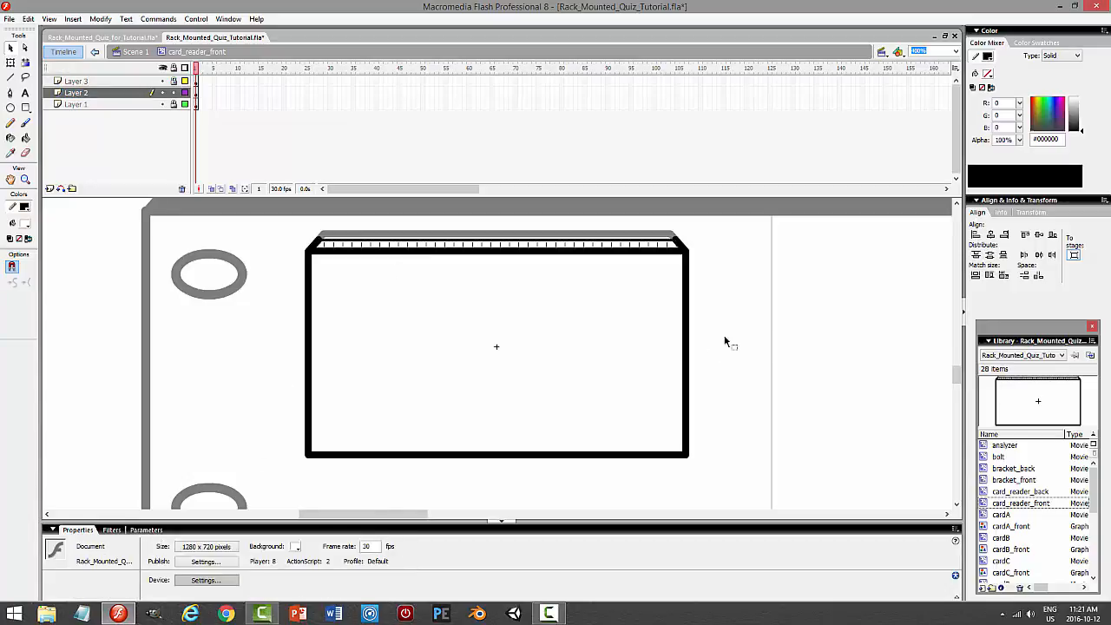
Test the movie by loading card A into the reader with the thinner bevel line, and close the preview
key("ctrl+Return")
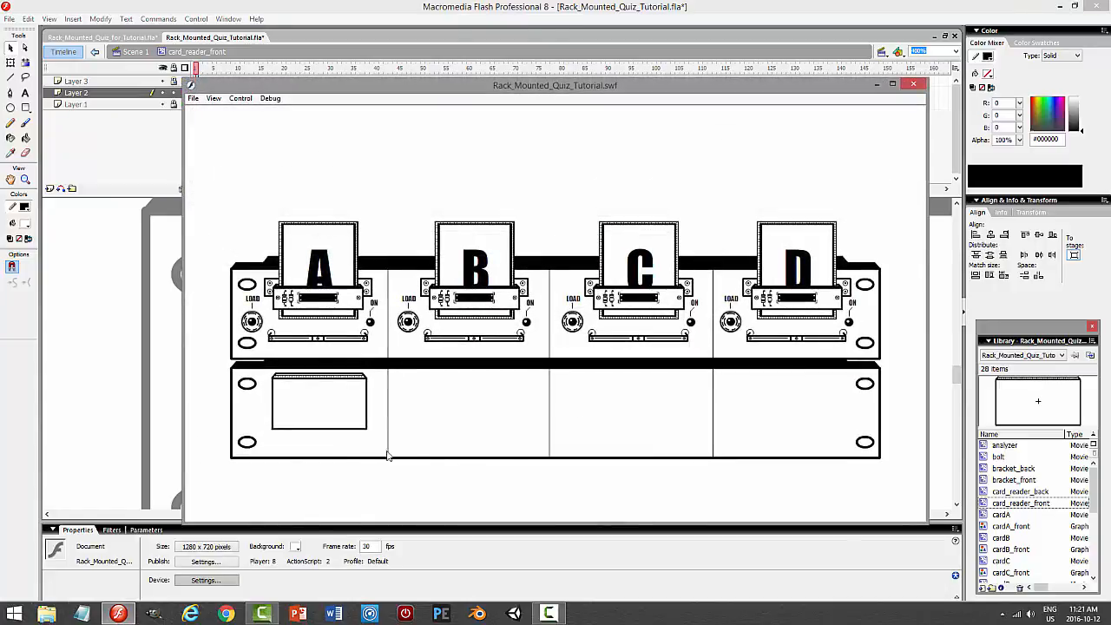
left_click(251, 321)
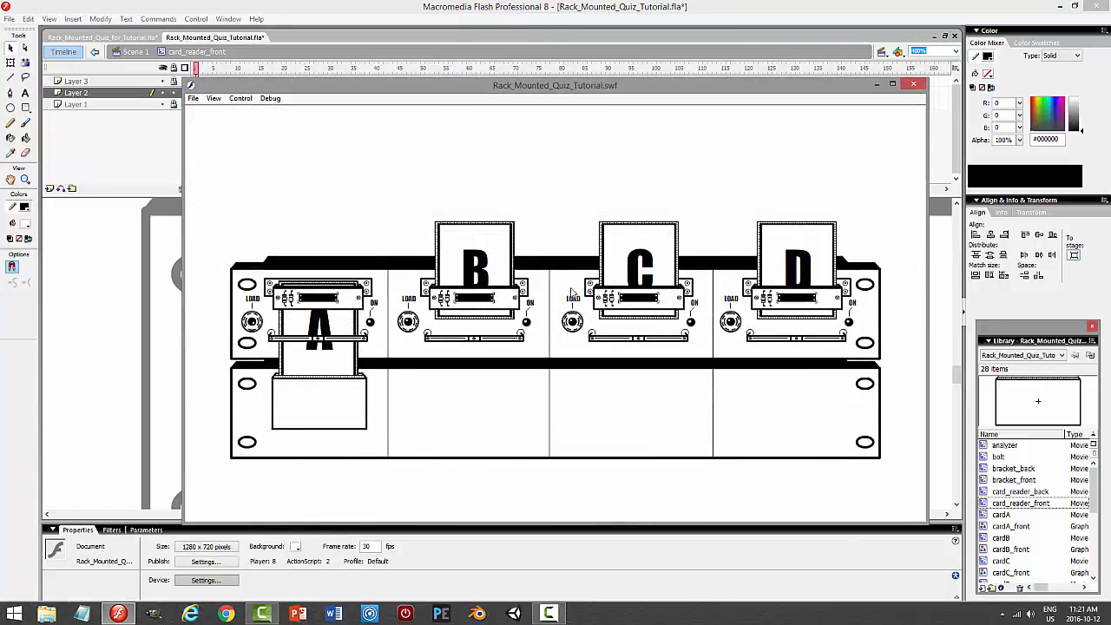
left_click(913, 84)
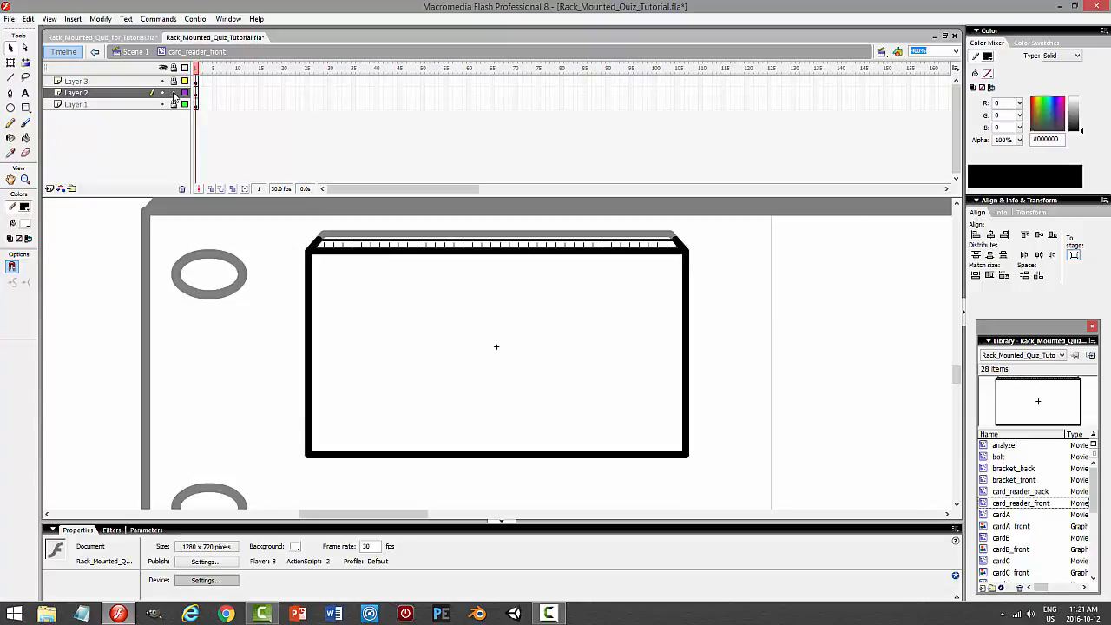
Lock Layer 3, leave Layer 2 unlocked, and choose the Paint Bucket tool for filling the bevel area
left_click(139, 82)
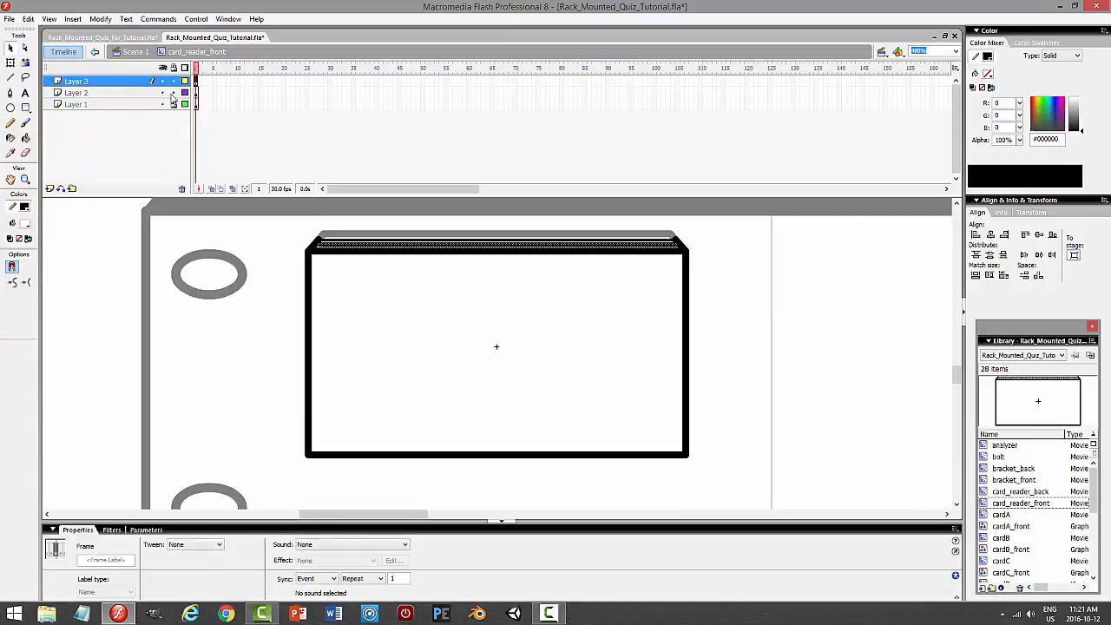
left_click(173, 80)
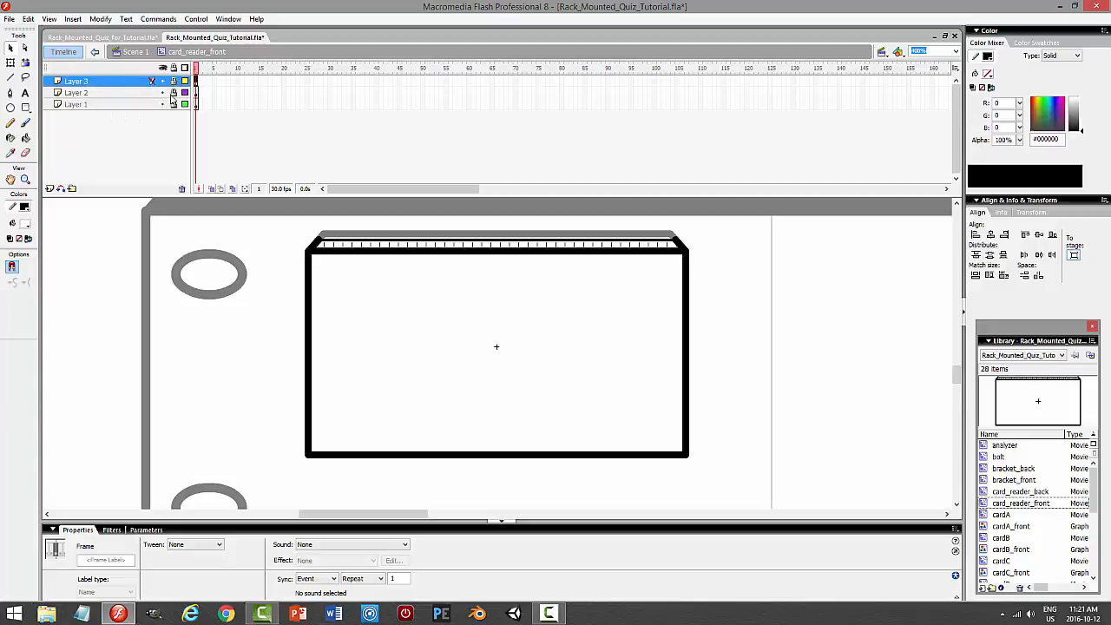
left_click(25, 137)
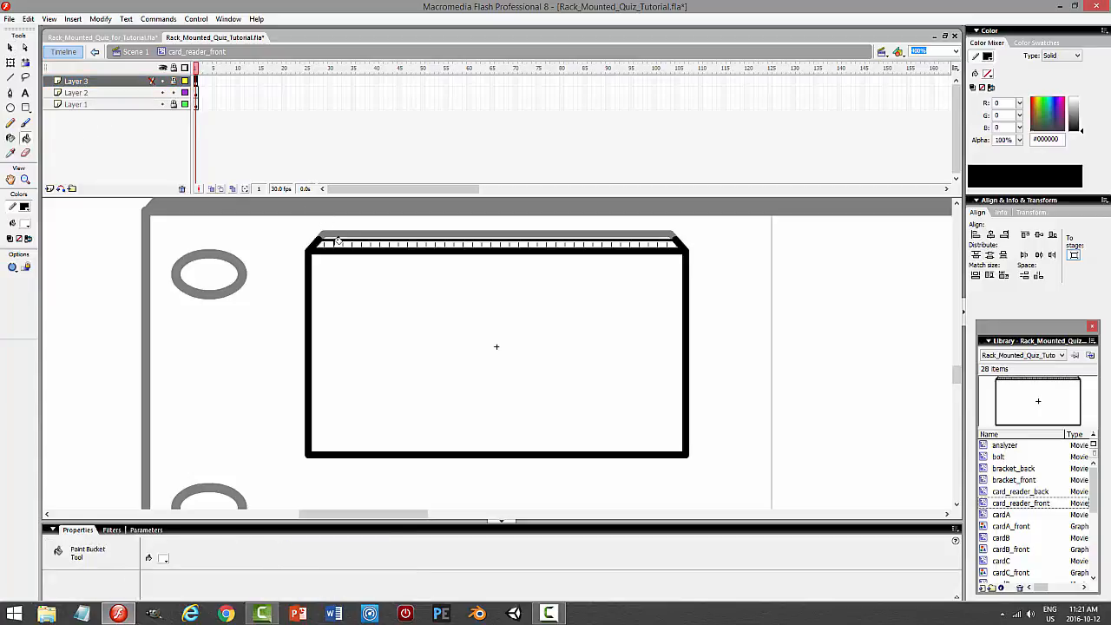
Set the Paint Bucket's fill colour to solid black, #000000
left_click(27, 227)
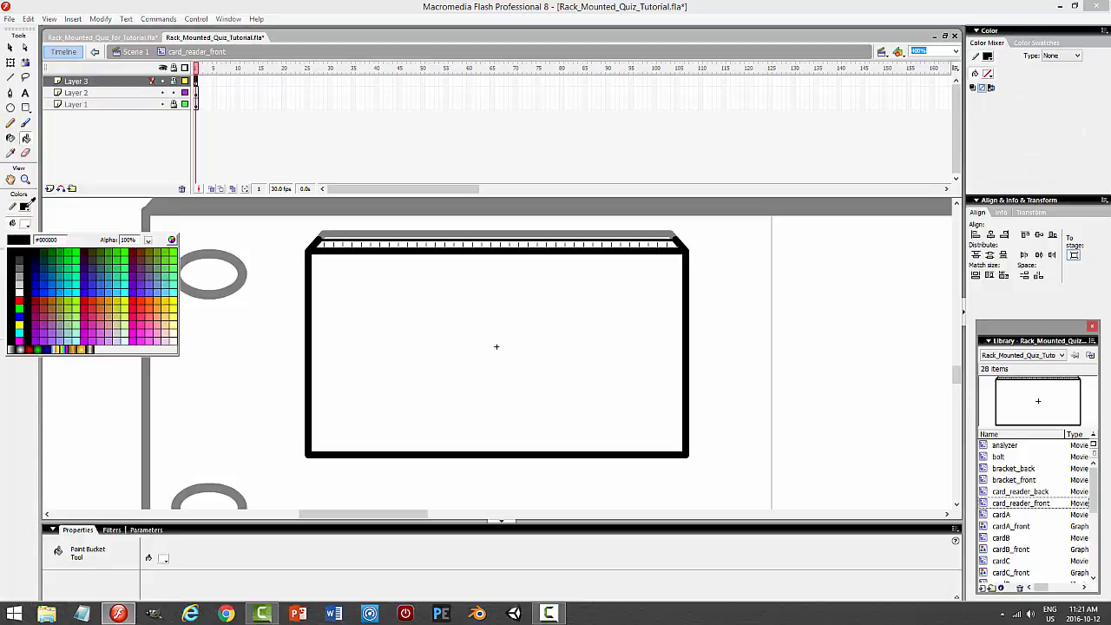
left_click(8, 245)
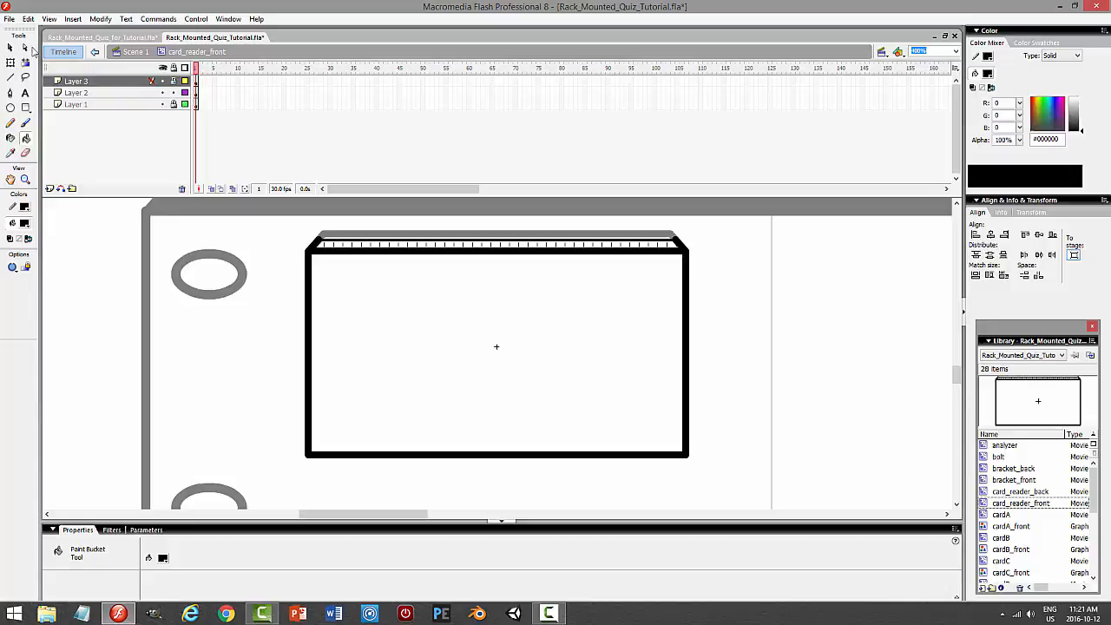
left_click(13, 48)
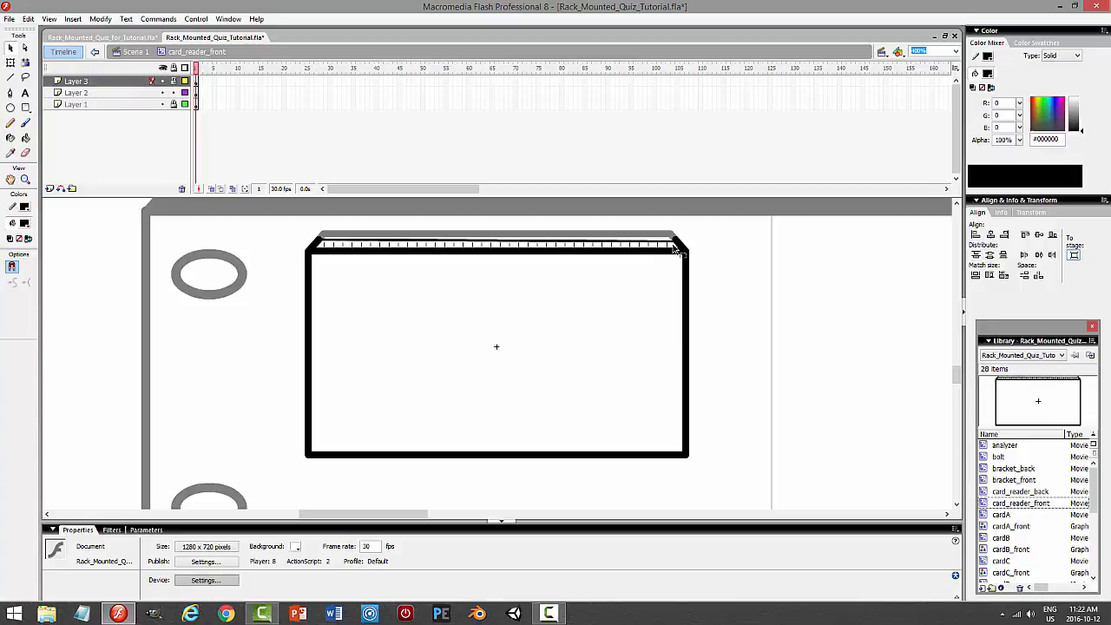
left_click(25, 139)
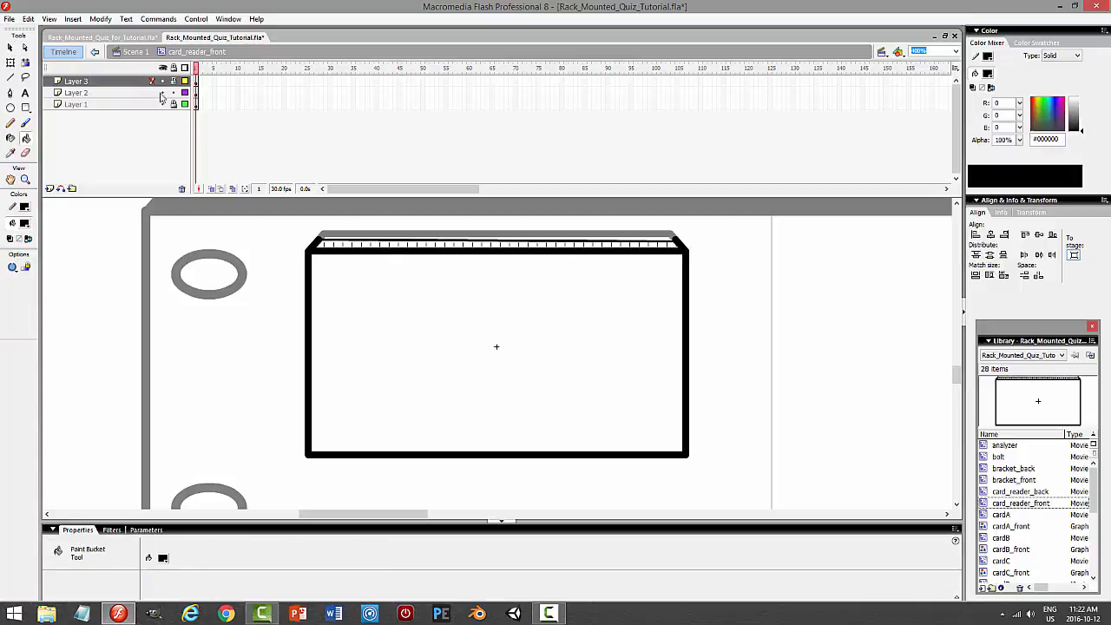
Move Layer 2's artwork into Layer 1 with Cut and Paste in Place, and fill the card reader's top strip with black
left_click(145, 93)
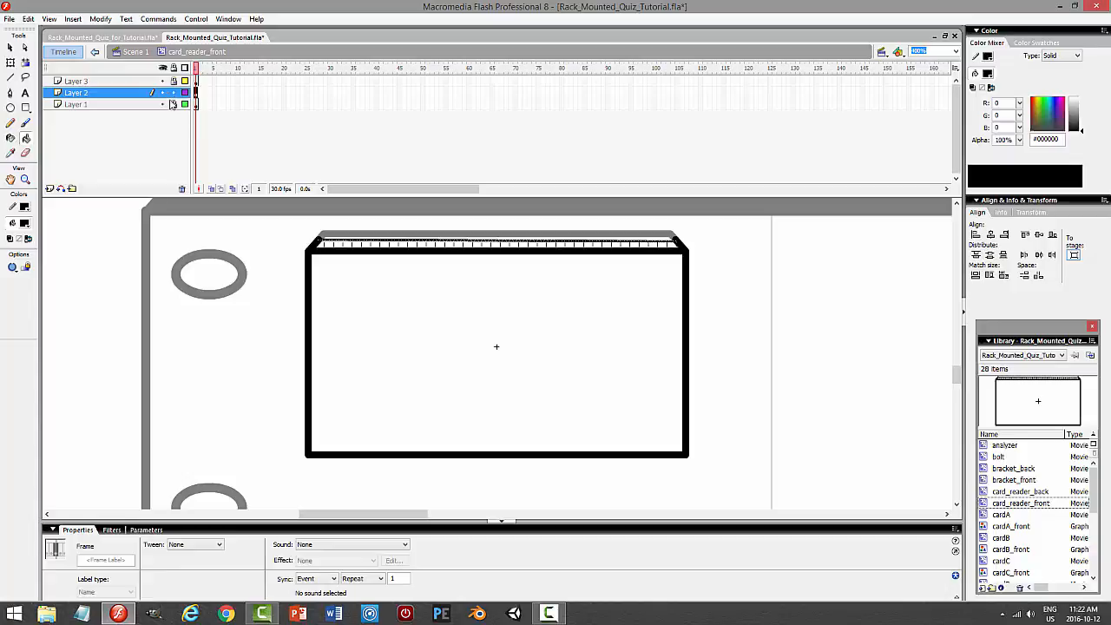
left_click(27, 19)
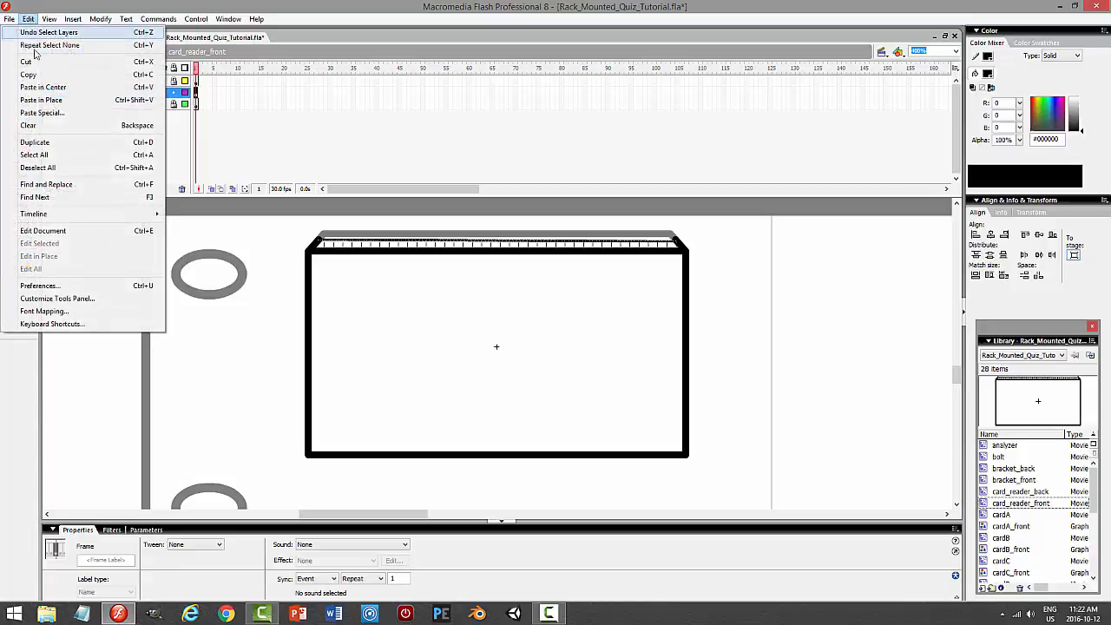
left_click(33, 62)
left_click(104, 104)
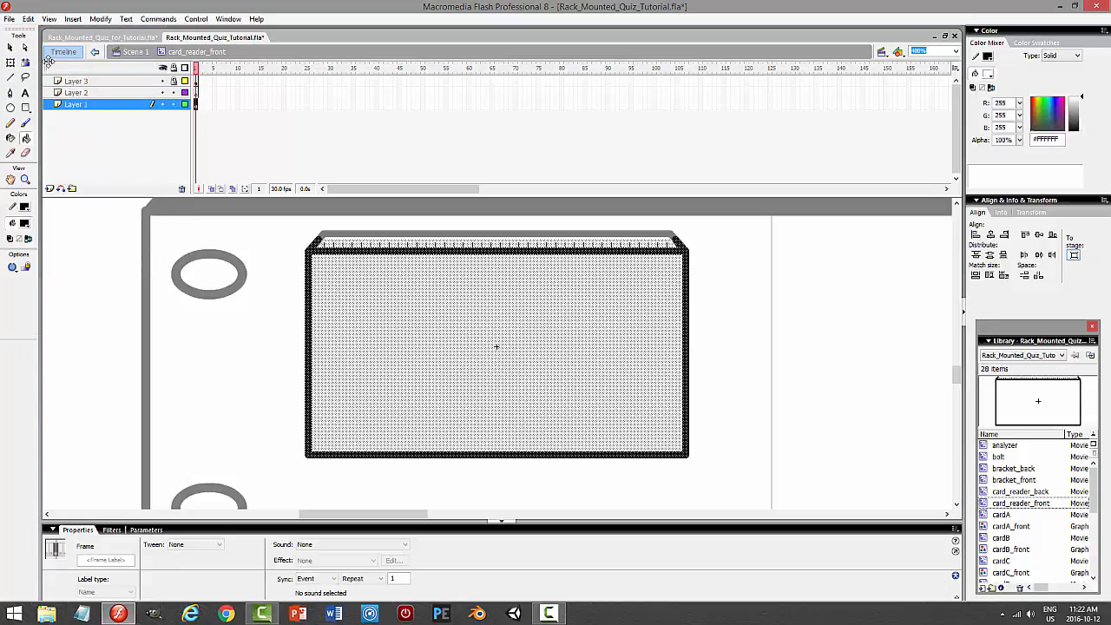
left_click(28, 19)
left_click(43, 99)
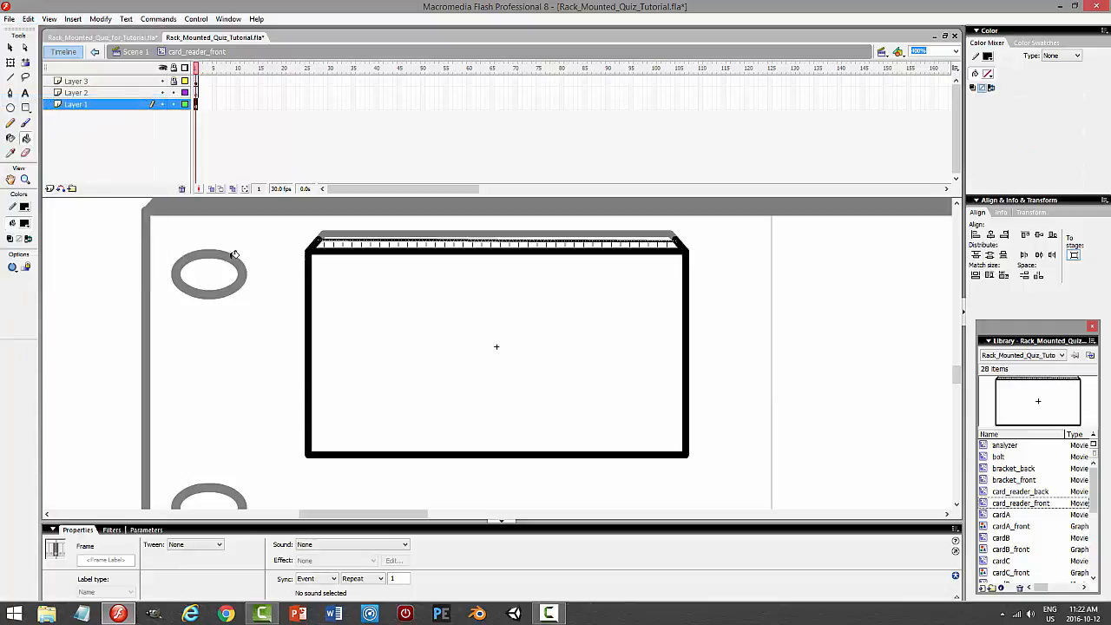
left_click(351, 242)
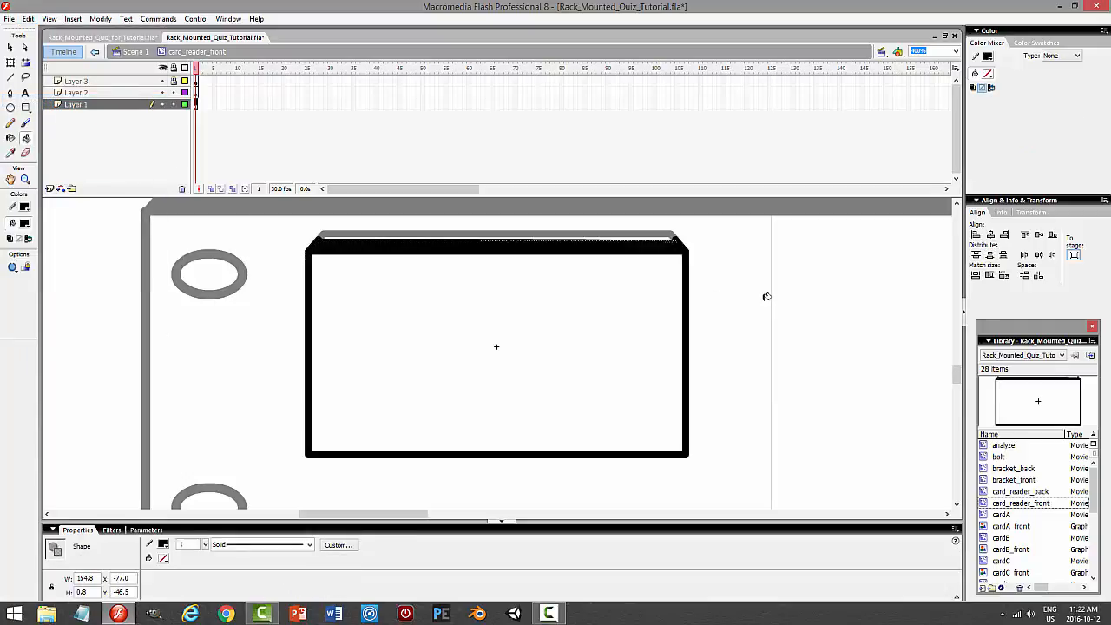
Test the movie, running card A's load button to check how the card passes behind the card reader front
key("ctrl+Return")
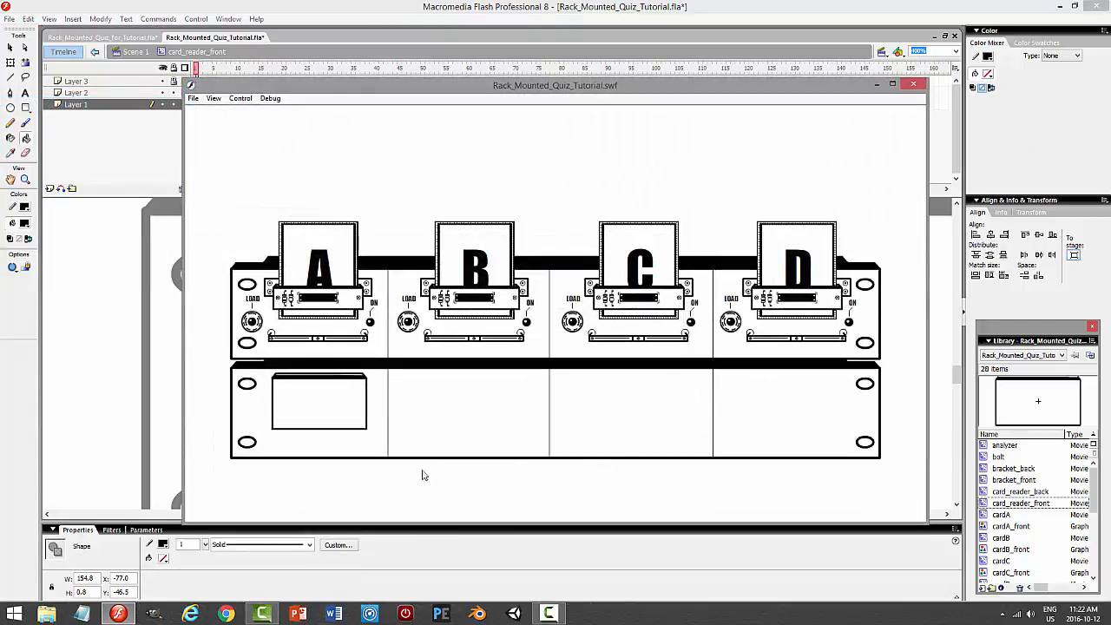
left_click(254, 324)
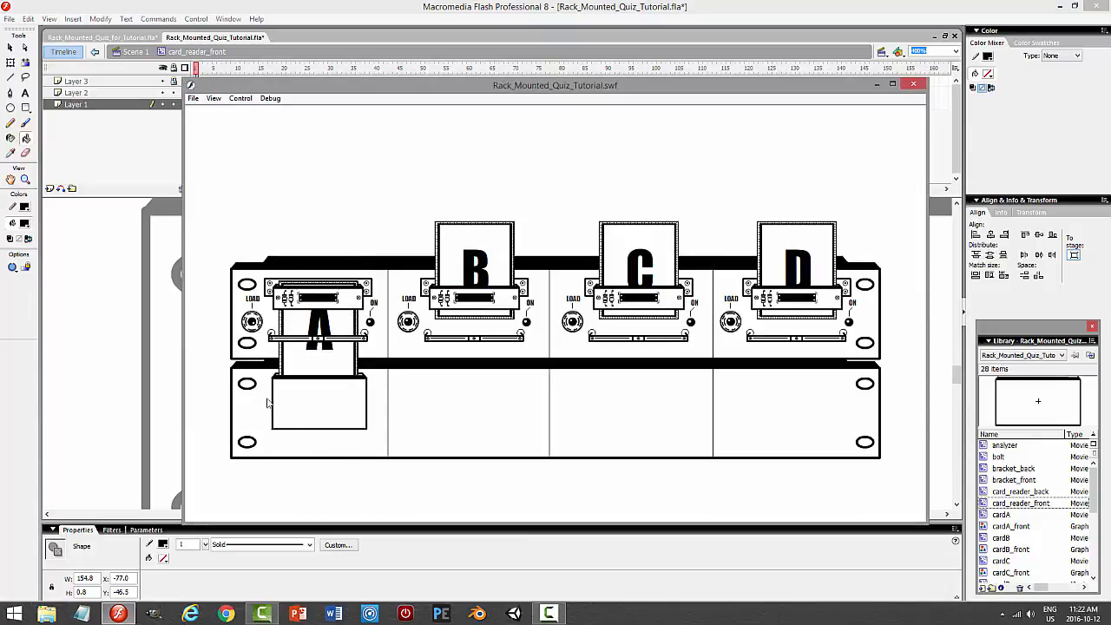
key("ctrl+Return")
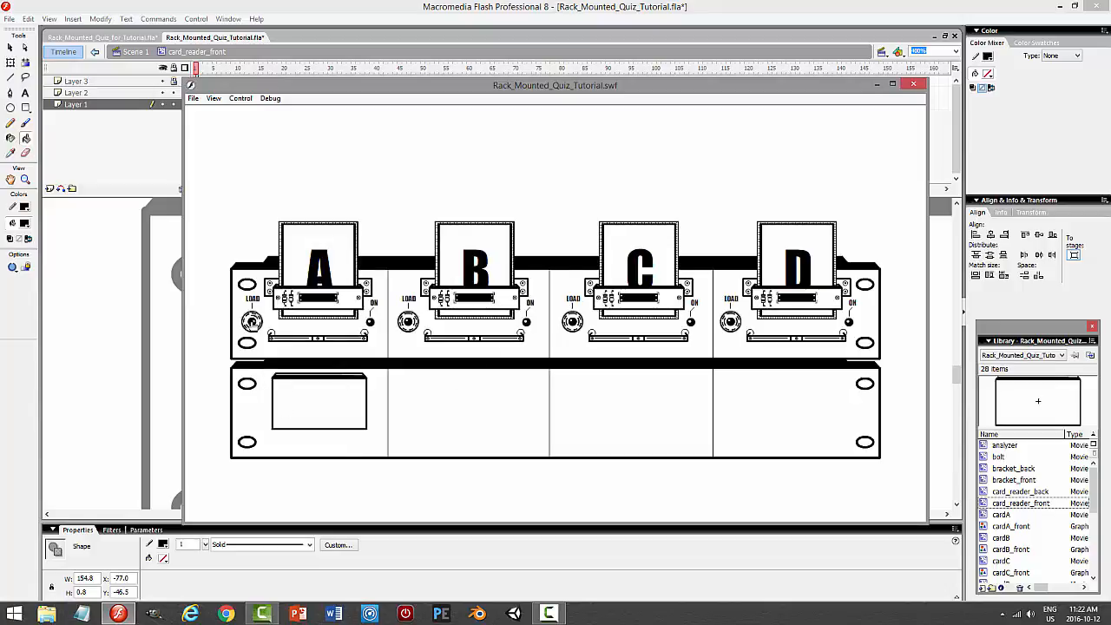
left_click(252, 321)
left_click(913, 85)
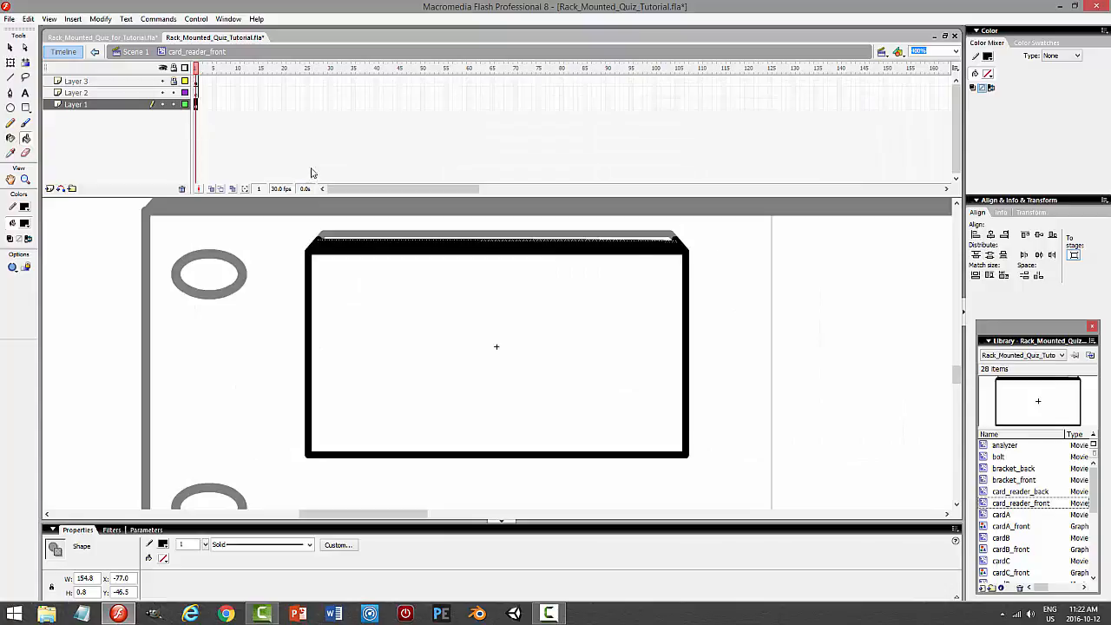
Delete the leftover thin line pieces along the upper edge of the card reader's black strip
left_click(431, 228)
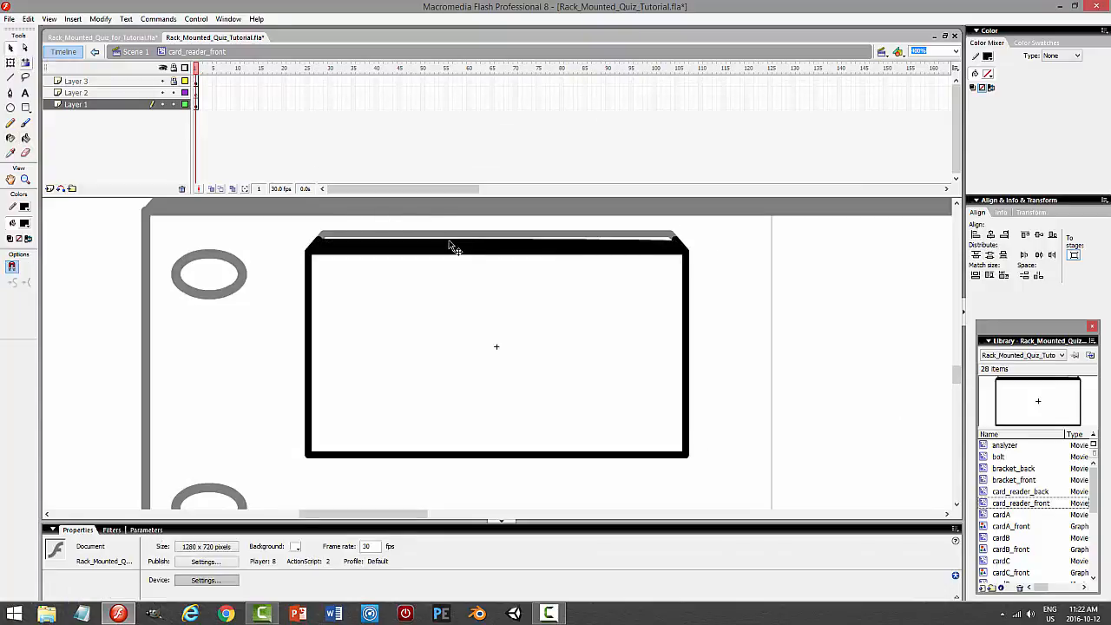
left_click(451, 247)
key("Delete")
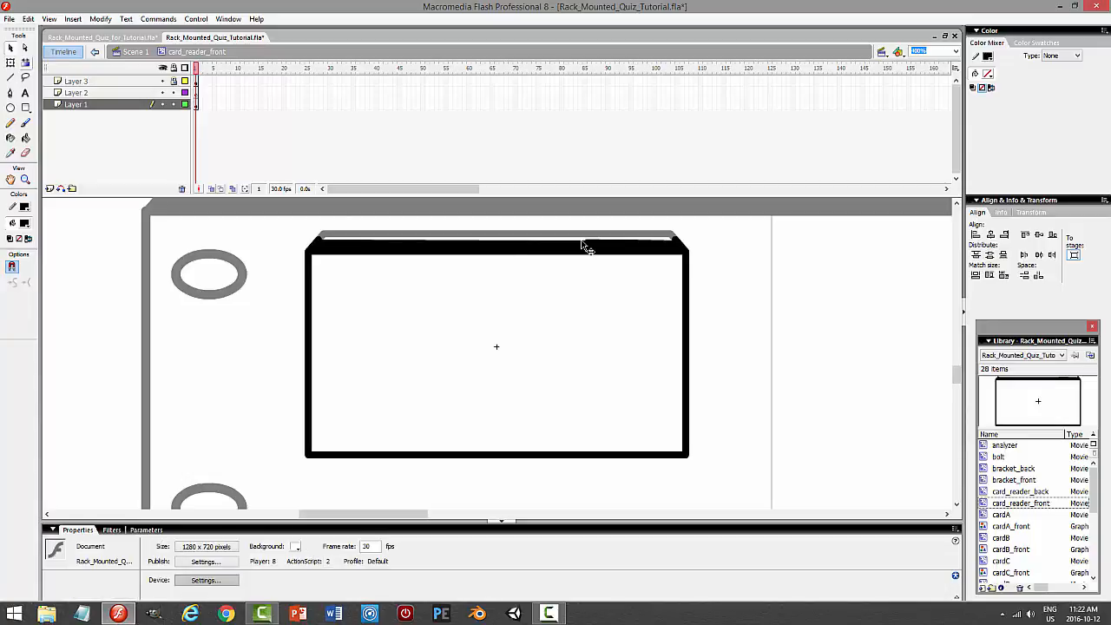
left_click(606, 242)
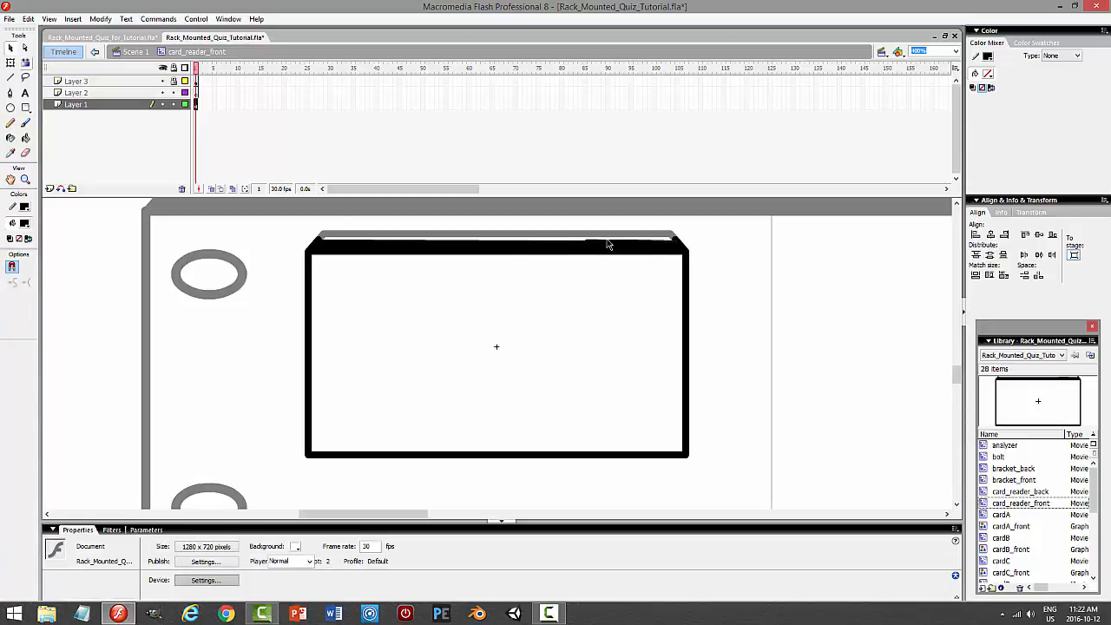
key("Delete")
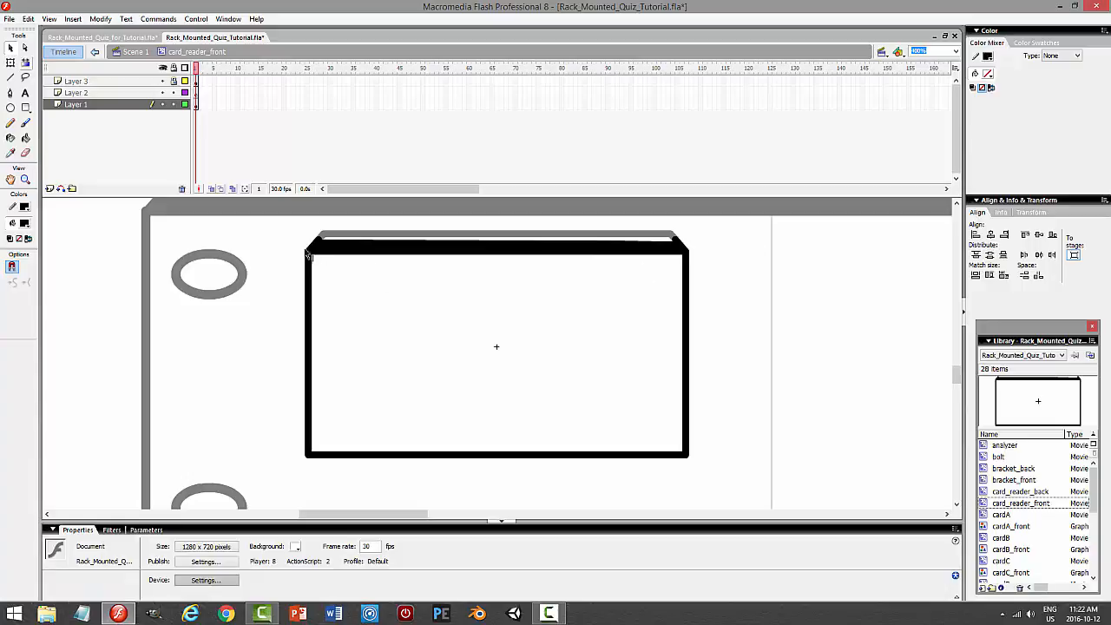
left_click(335, 246)
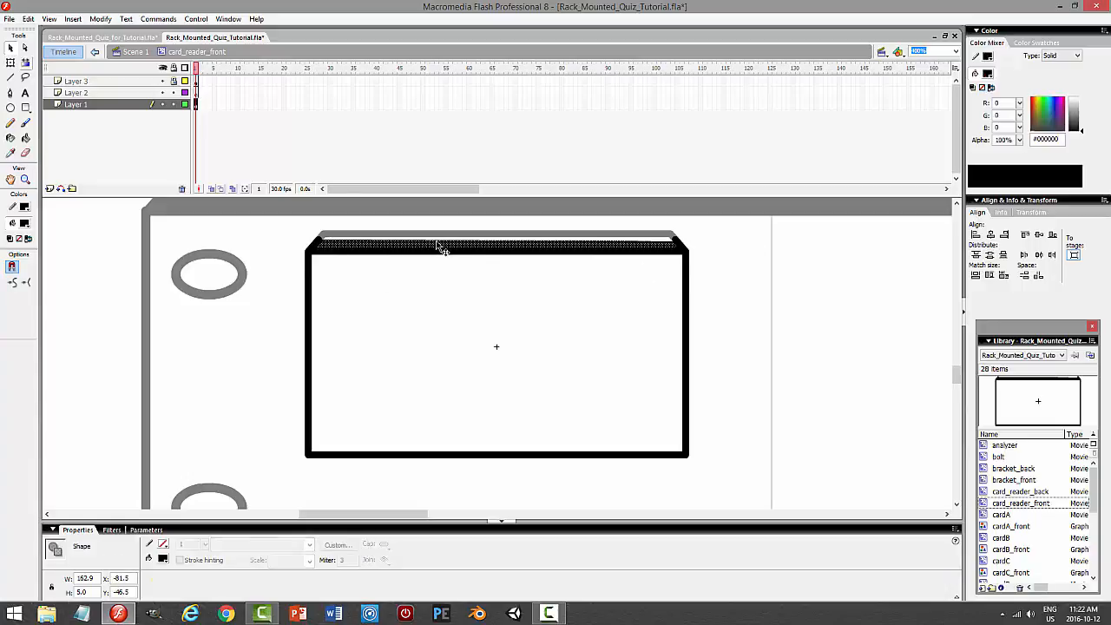
left_click(732, 240)
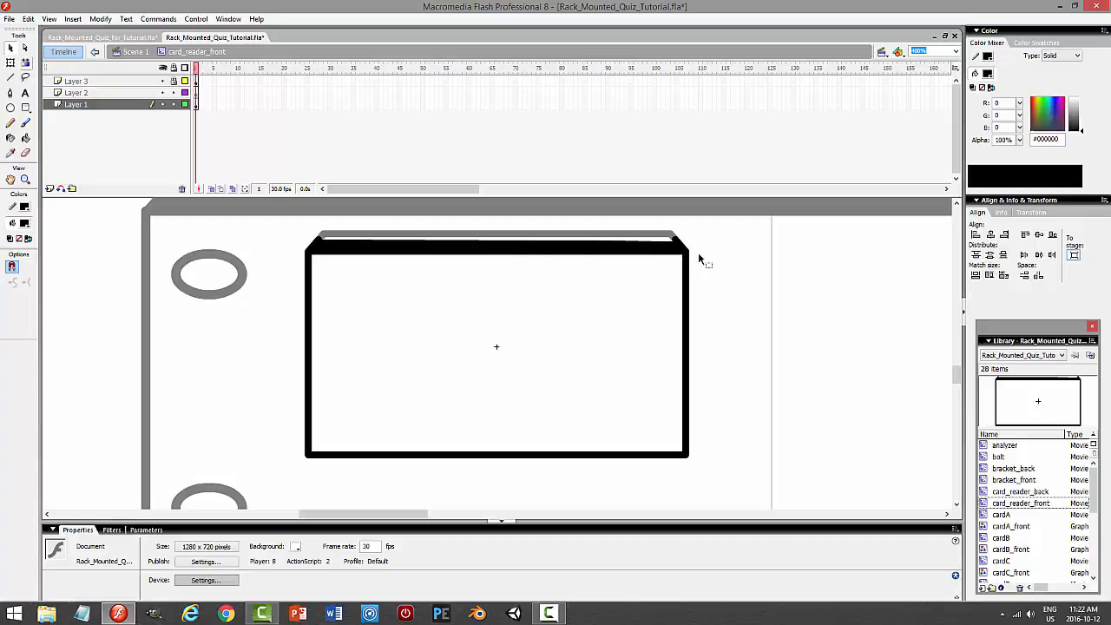
Test the movie again by loading card A into the card reader
key("ctrl+Return")
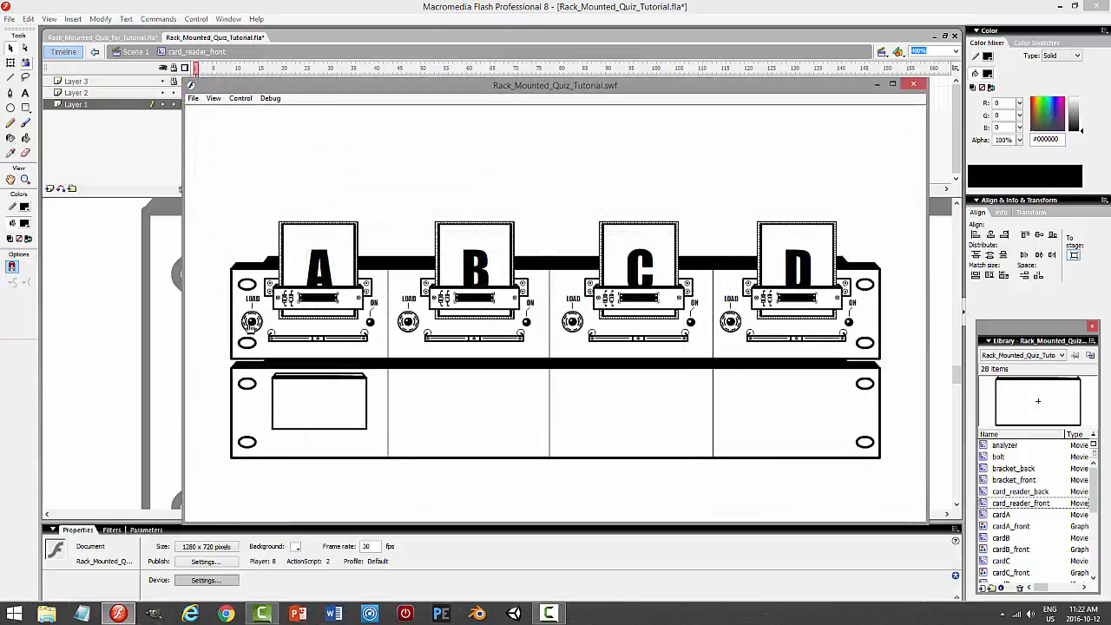
left_click(250, 322)
left_click(912, 85)
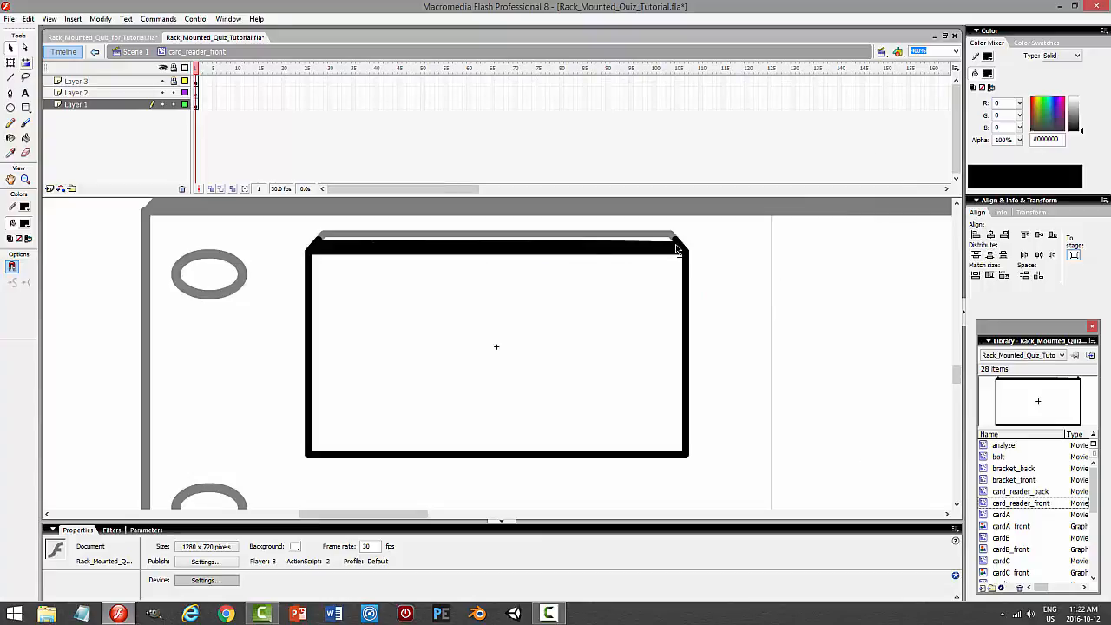
Pull the right end of the black strip's upper edge slightly upward to level it
left_click_drag(674, 244, 675, 241)
left_click(586, 257)
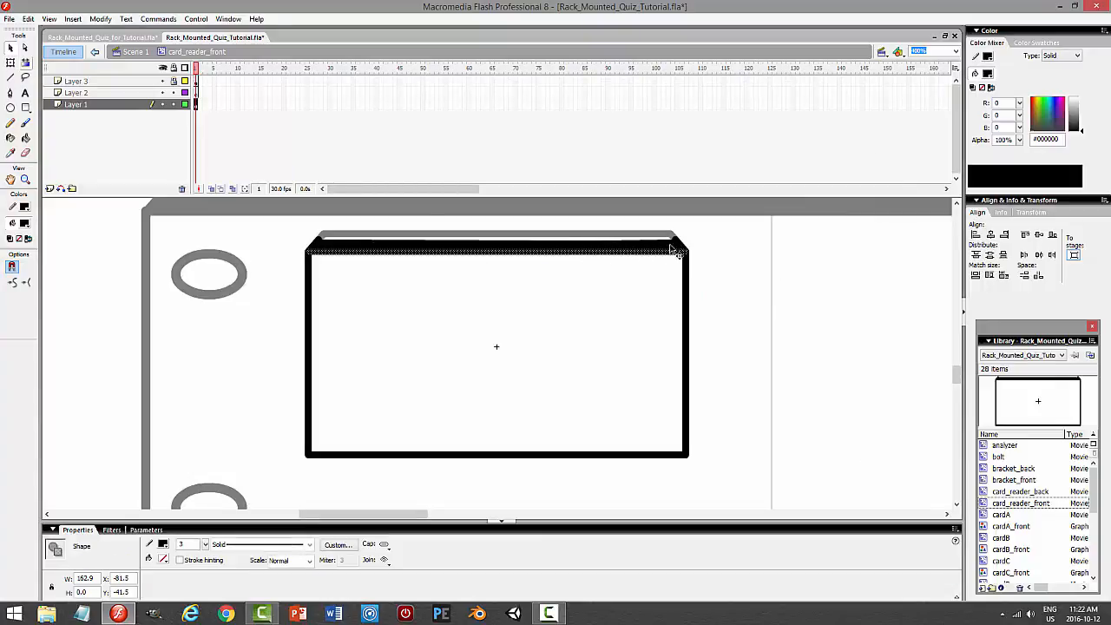
left_click(585, 252)
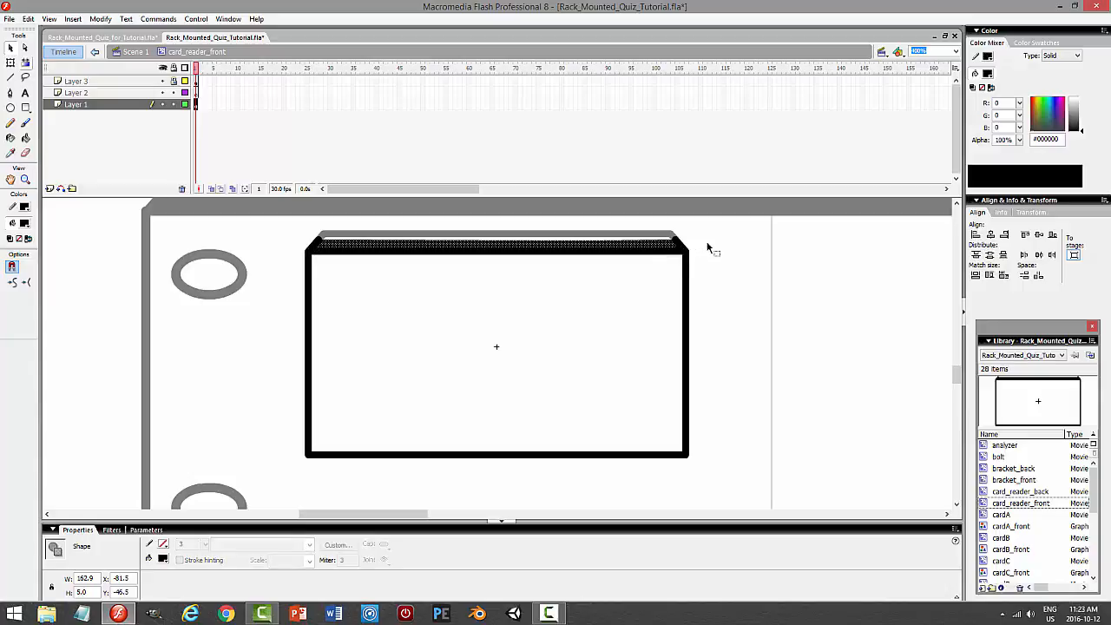
left_click(778, 248)
Test card A's loading animation in the movie preview and save the document
key("ctrl+Return")
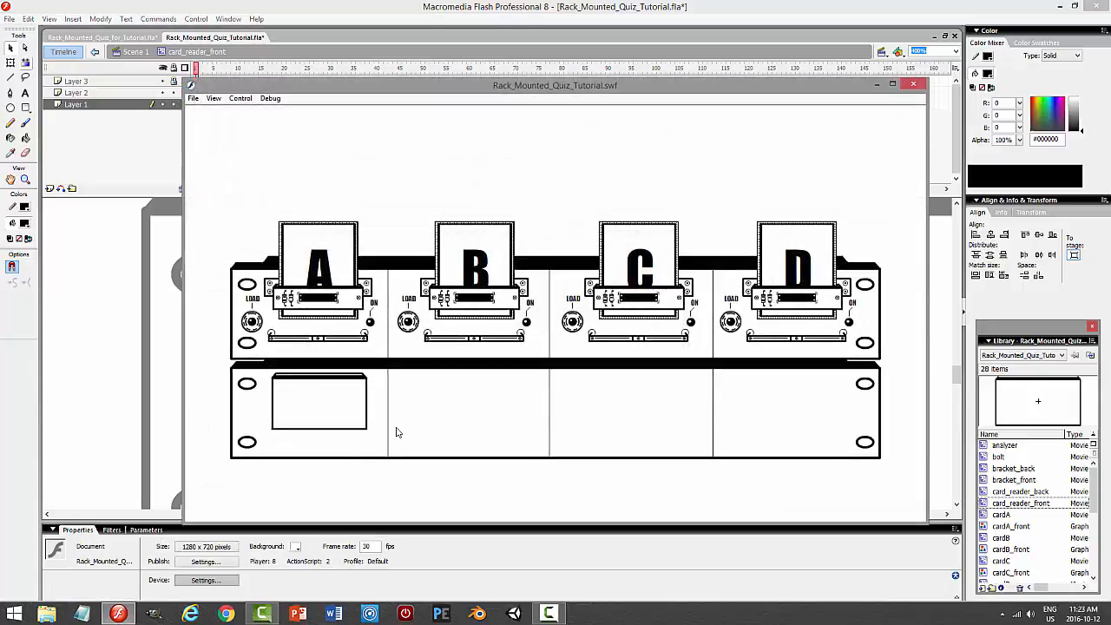
left_click(252, 322)
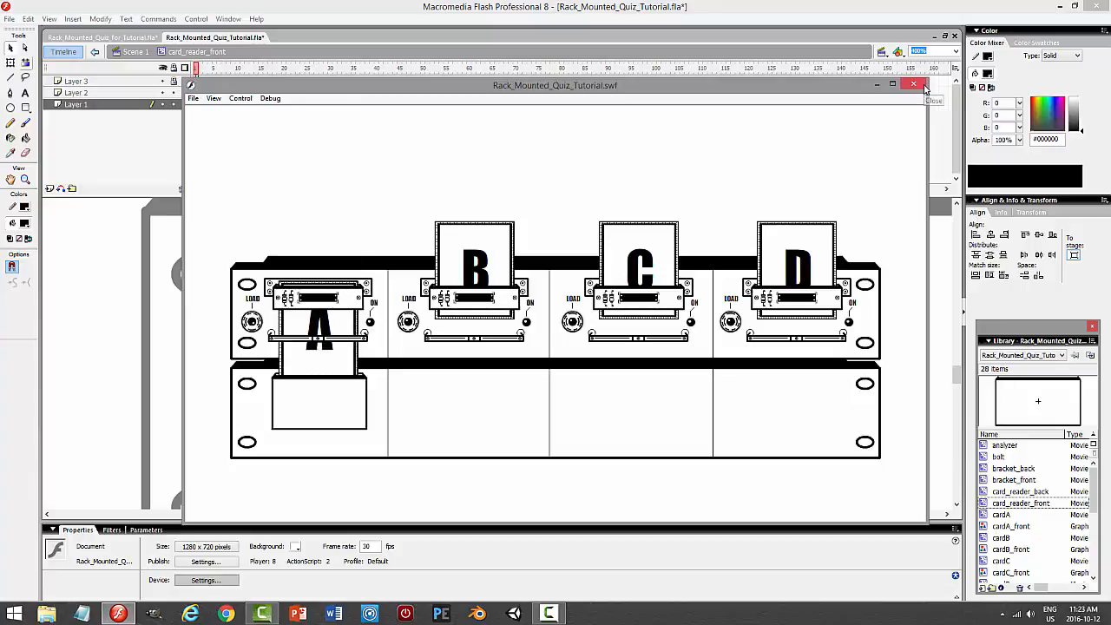
left_click(921, 85)
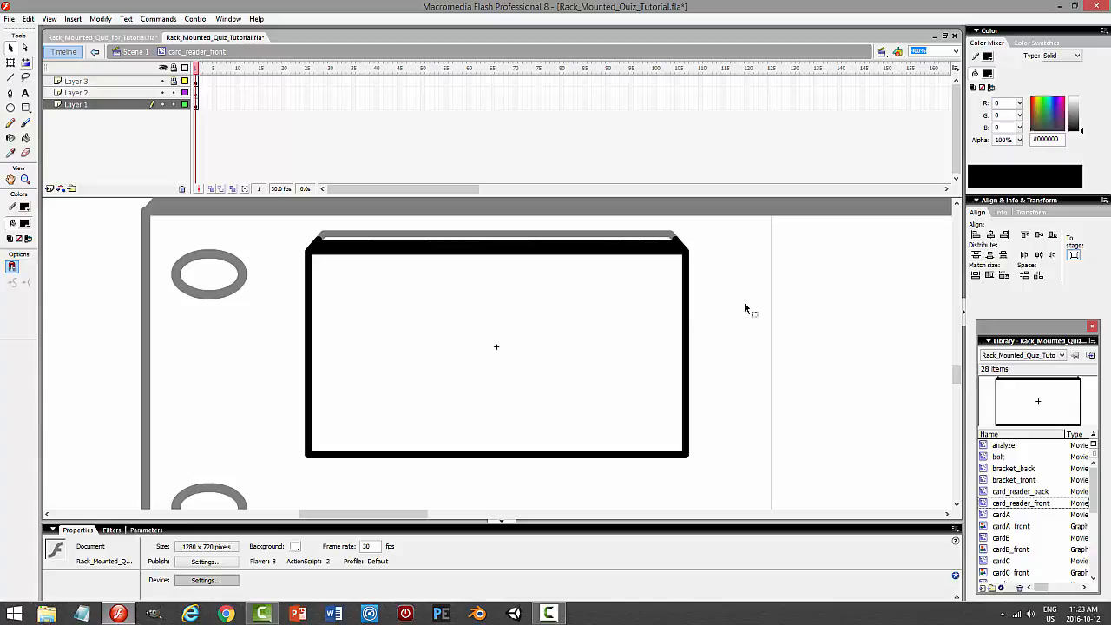
key("ctrl+s")
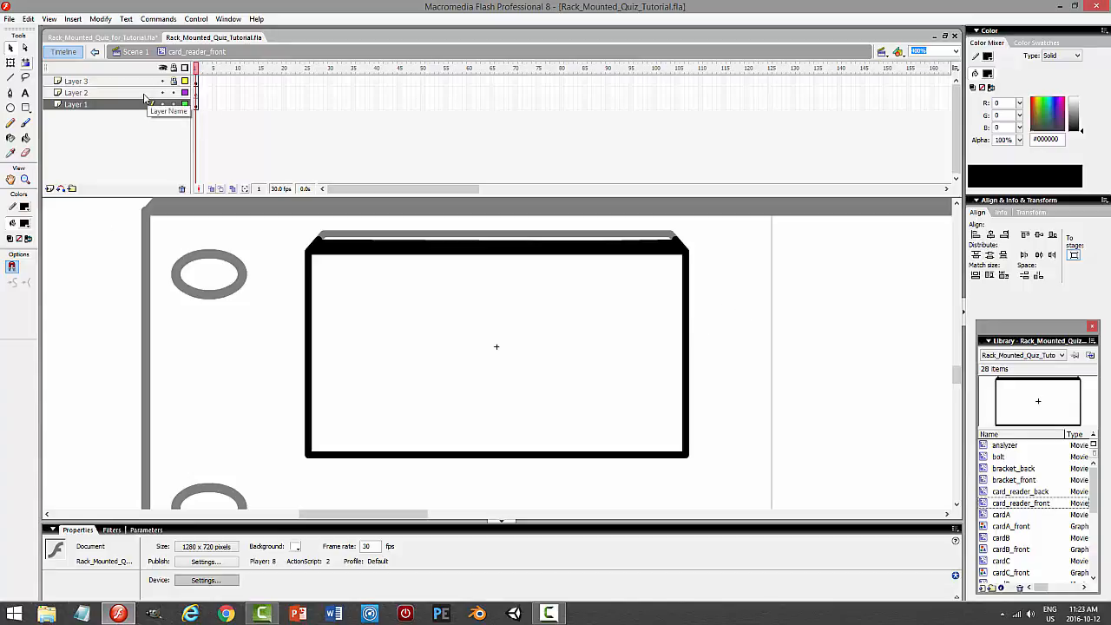
Move Layer 2 above Layer 3 in the layer stack and lock Layer 1
left_click_drag(120, 93, 122, 77)
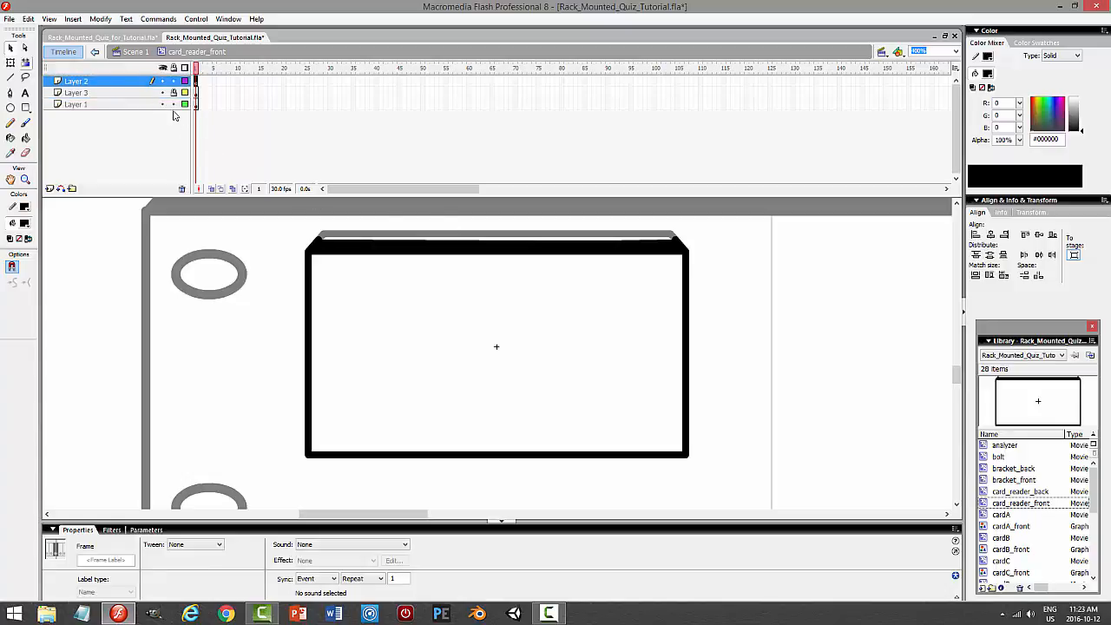
left_click(793, 344)
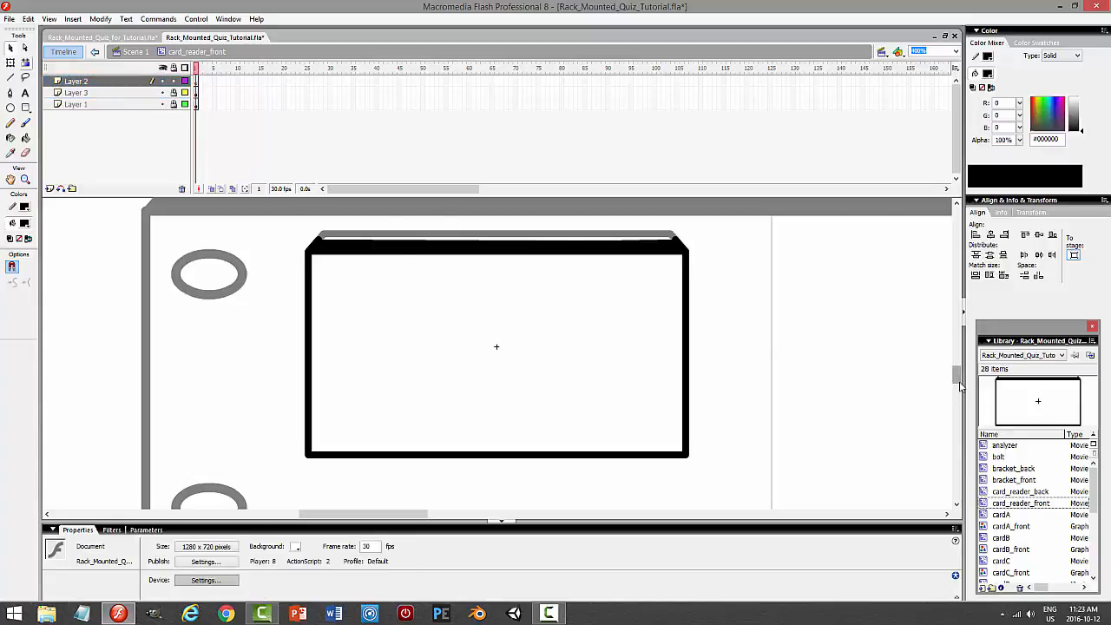
mouse_move(957, 371)
left_mouse_down()
mouse_move(958, 286)
mouse_move(957, 393)
left_mouse_up()
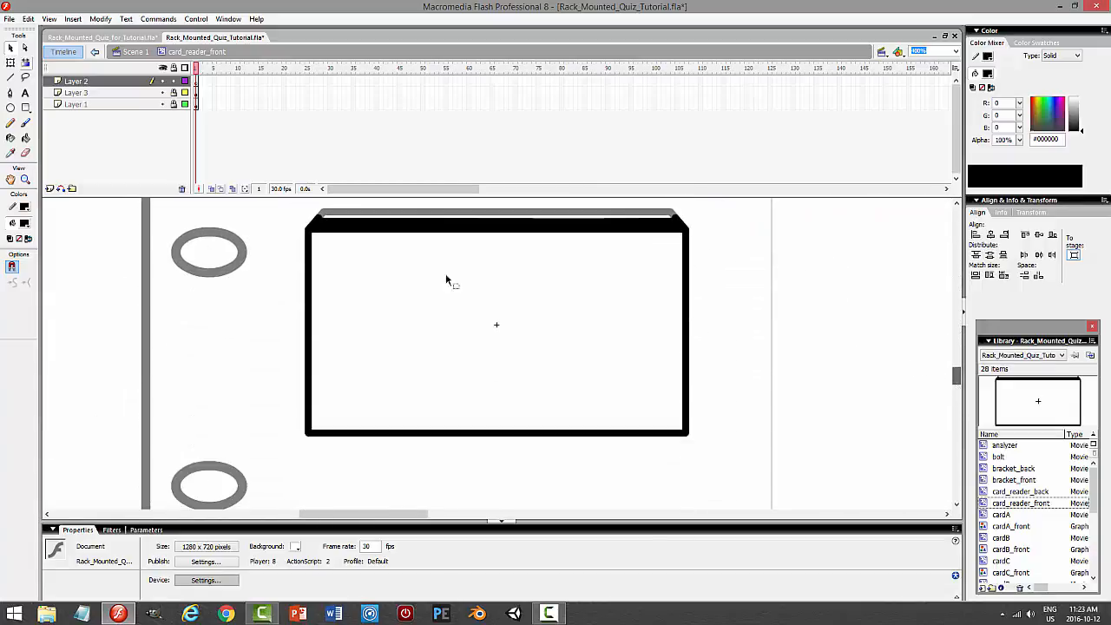
left_click(162, 106)
left_click(162, 105)
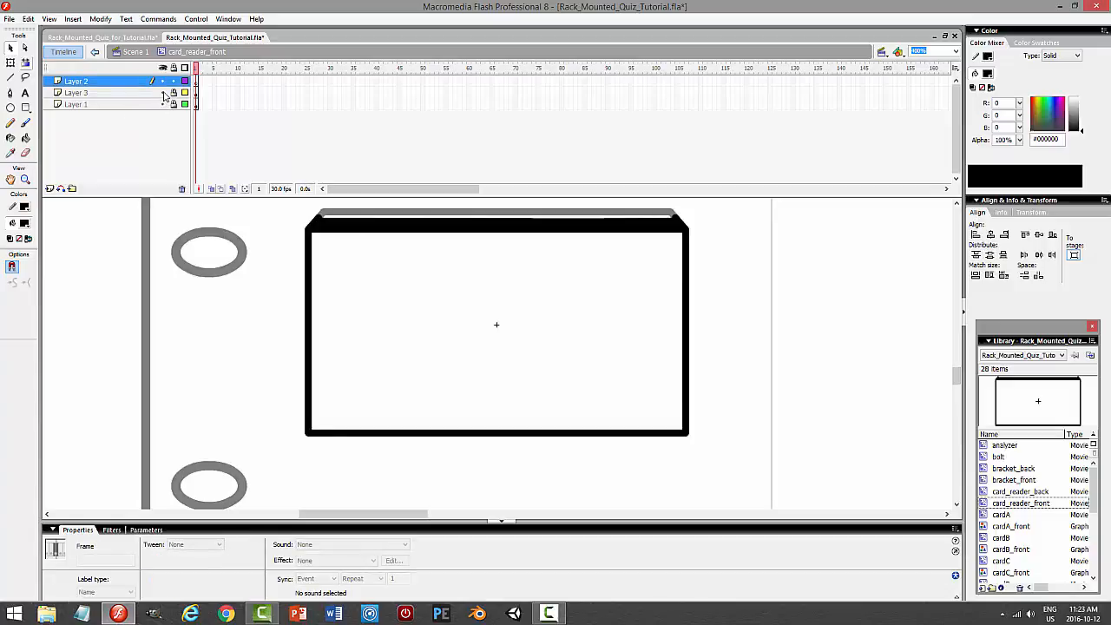
Cut the black strip from Layer 3, paste it in place on Layer 1, and lock Layer 1
left_click(173, 92)
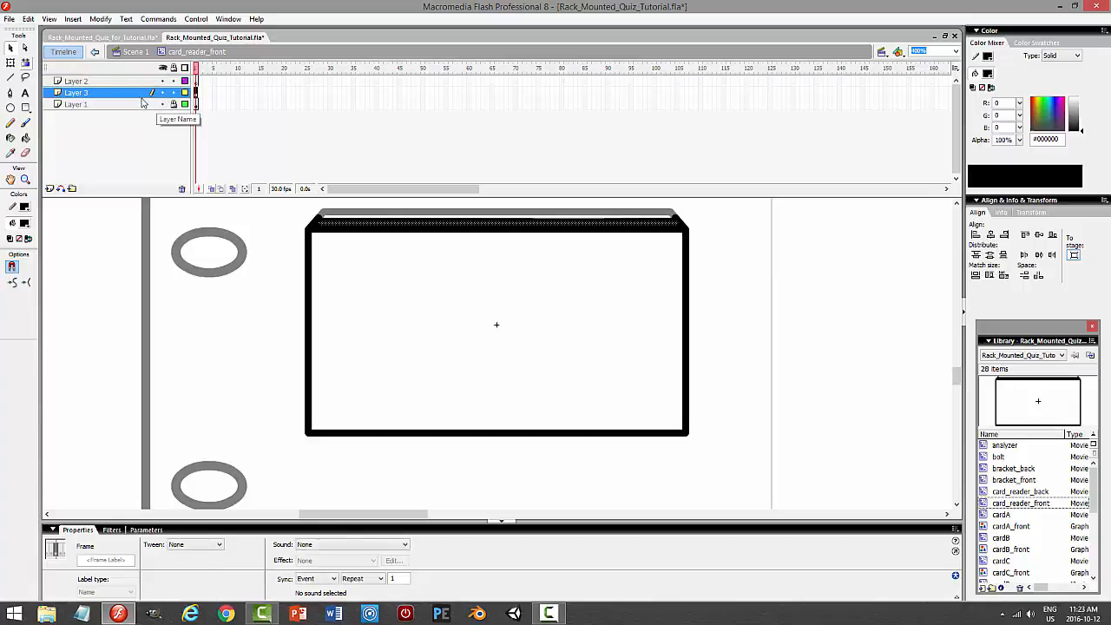
left_click(29, 18)
left_click(52, 161)
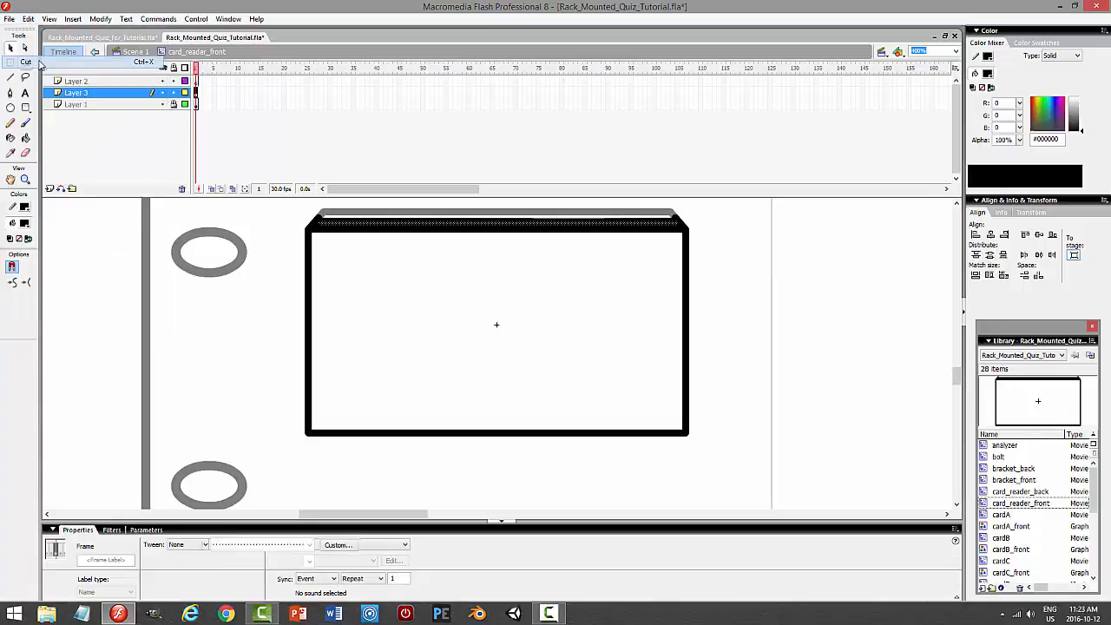
left_click(173, 104)
left_click(134, 104)
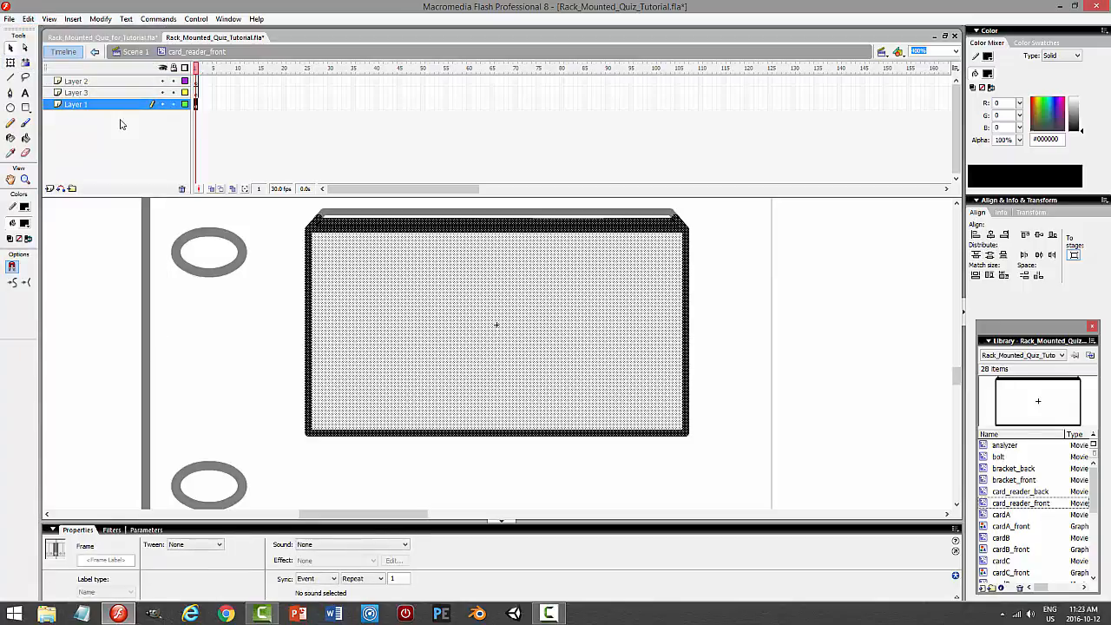
left_click(174, 105)
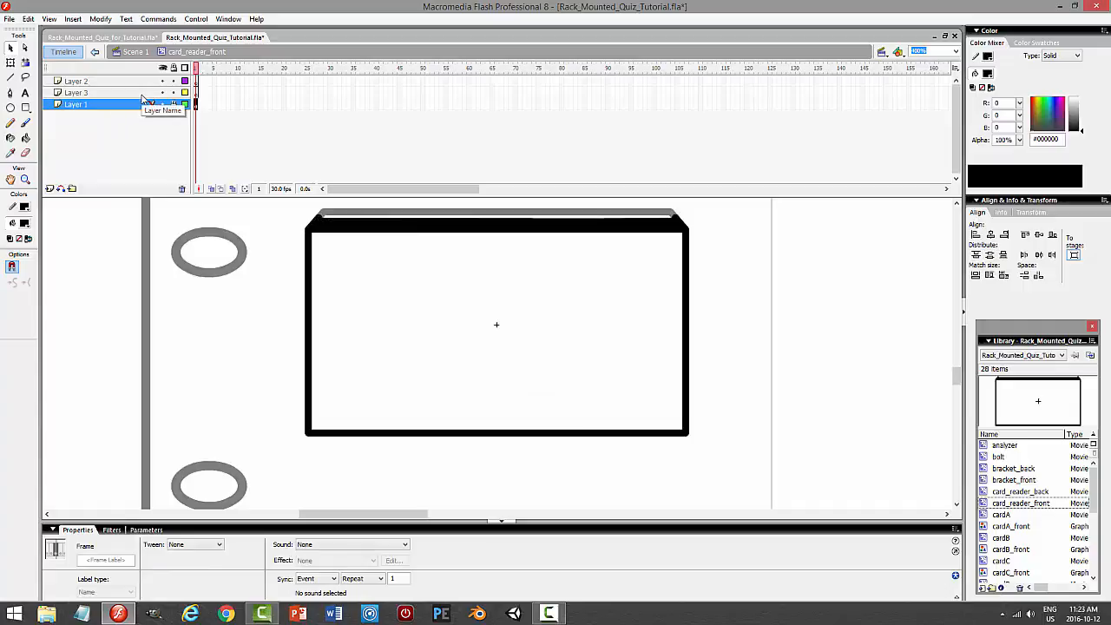
Check the card reader in the movie preview and delete the emptied Layer 3
left_click(144, 93)
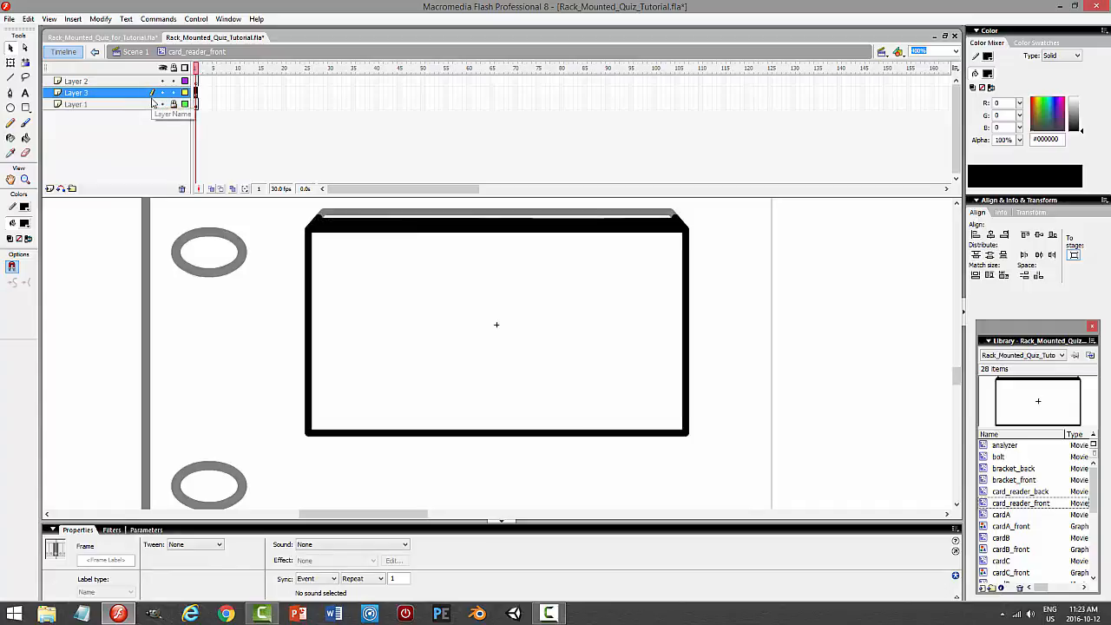
key("ctrl+Return")
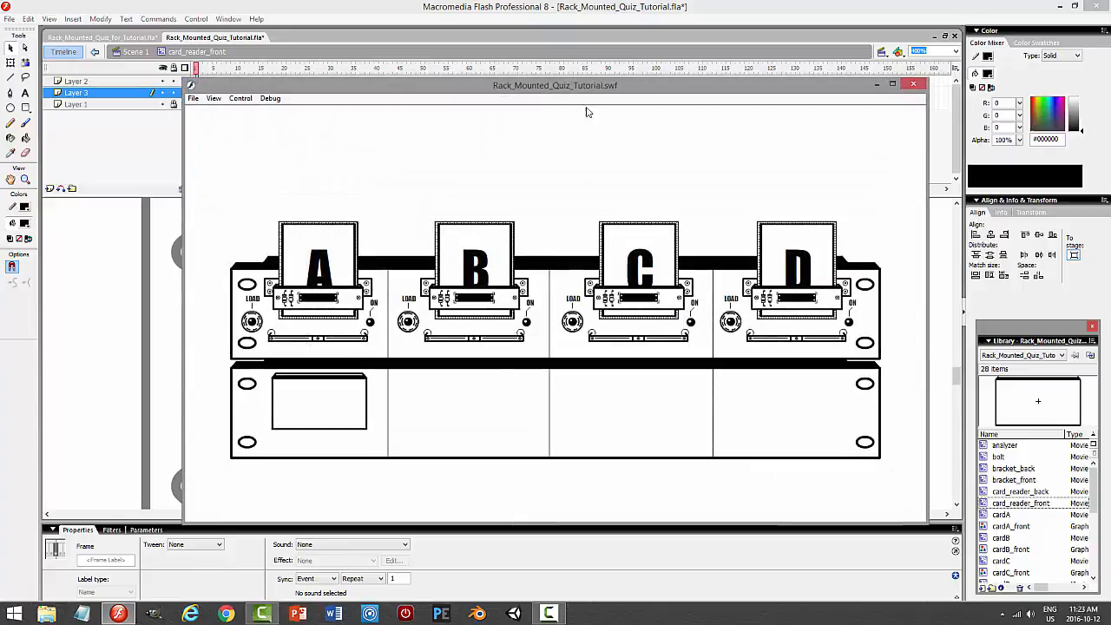
left_click(919, 83)
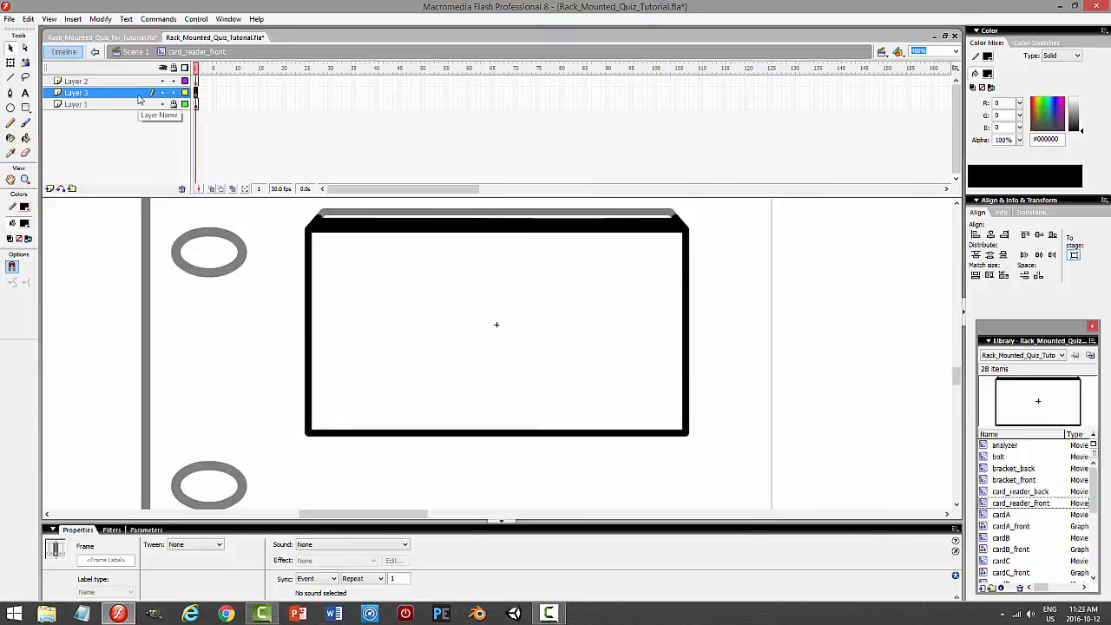
left_click(181, 190)
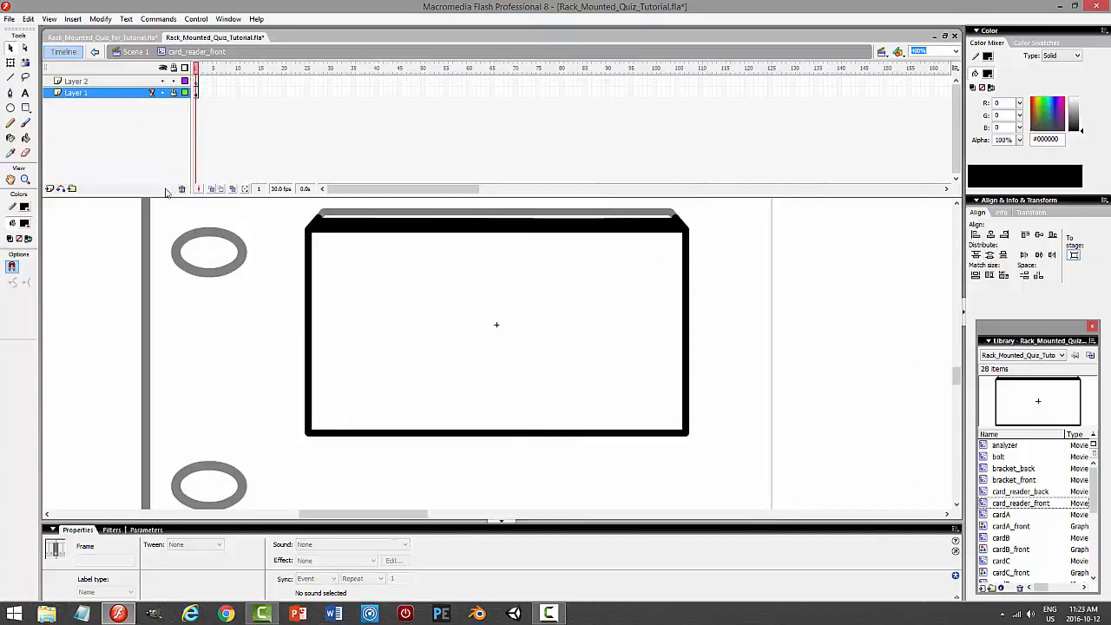
Rename Layer 1 as body and lock it, and rename Layer 2 as bolts
left_click(149, 95)
double_click(118, 94)
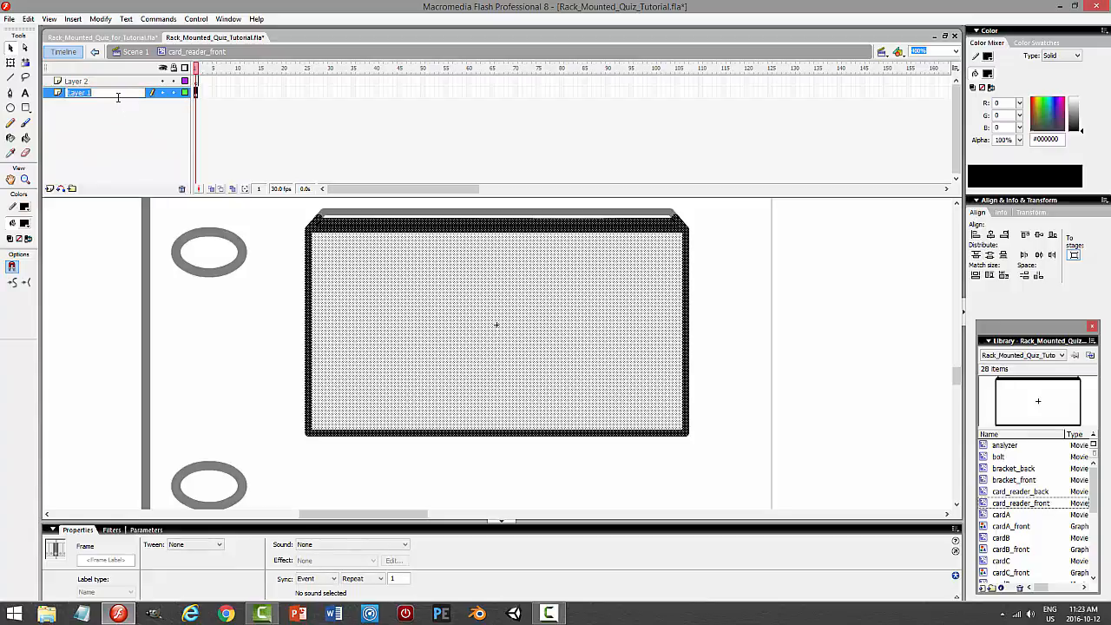
type("body")
key("Return")
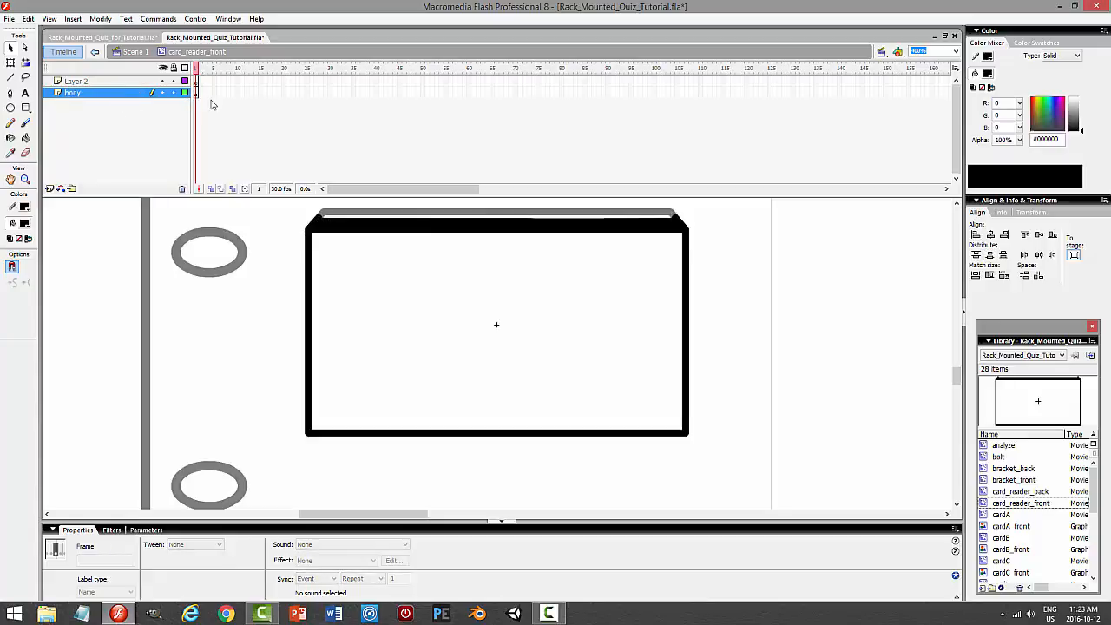
left_click(129, 80)
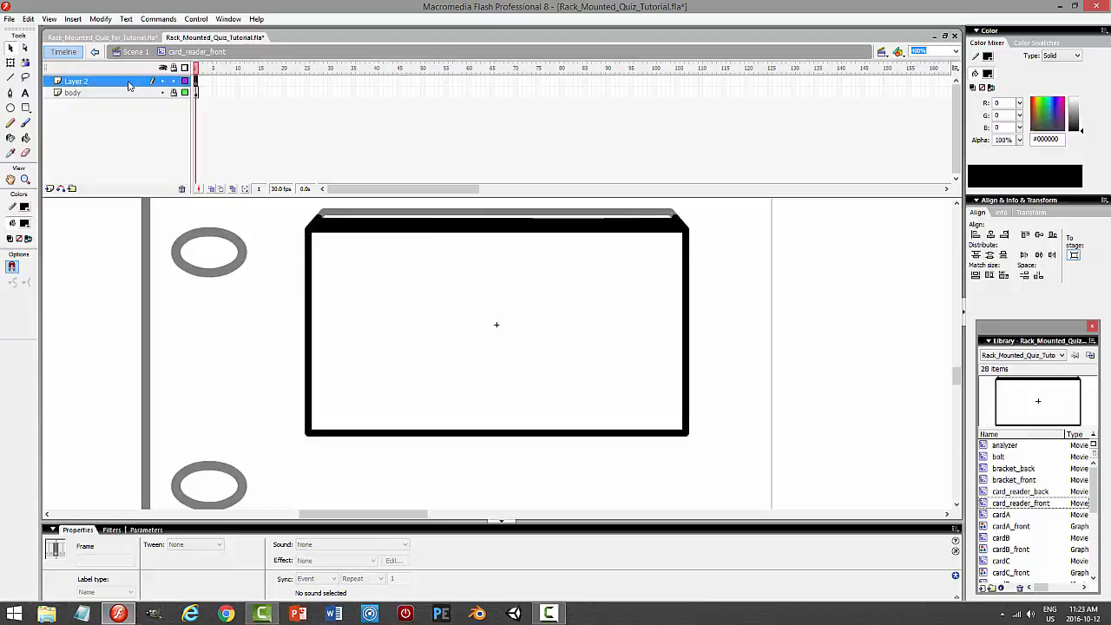
double_click(129, 81)
type("bolts")
key("Return")
Place a bolt symbol in the upper-left corner of the card reader front and scale it to 70%
left_click_drag(999, 457, 327, 249)
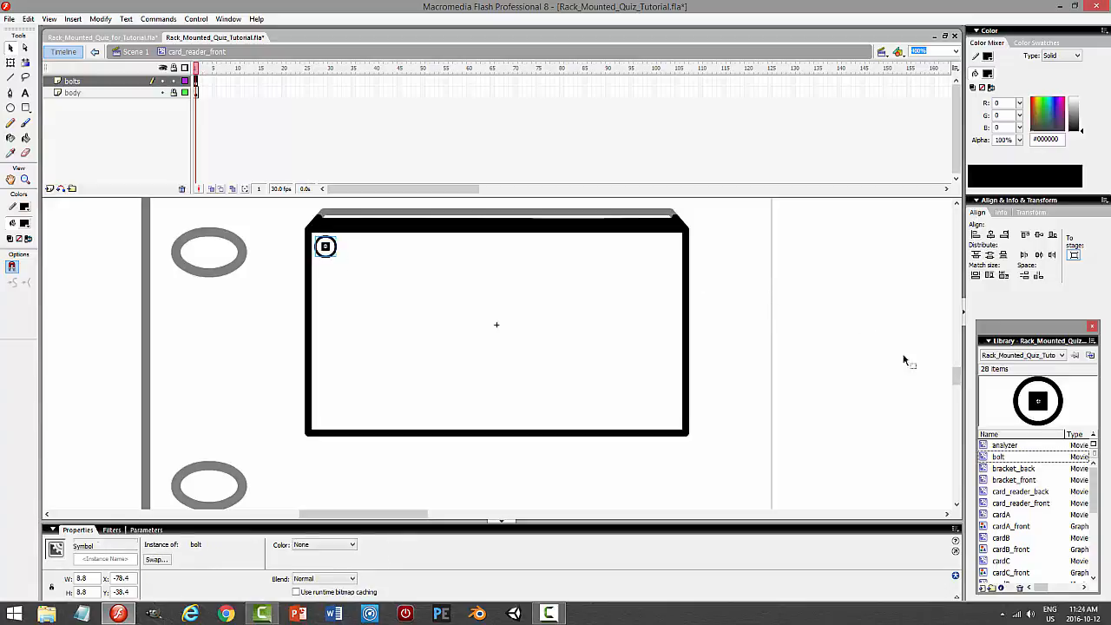
left_click_drag(956, 379, 885, 354)
left_click(101, 19)
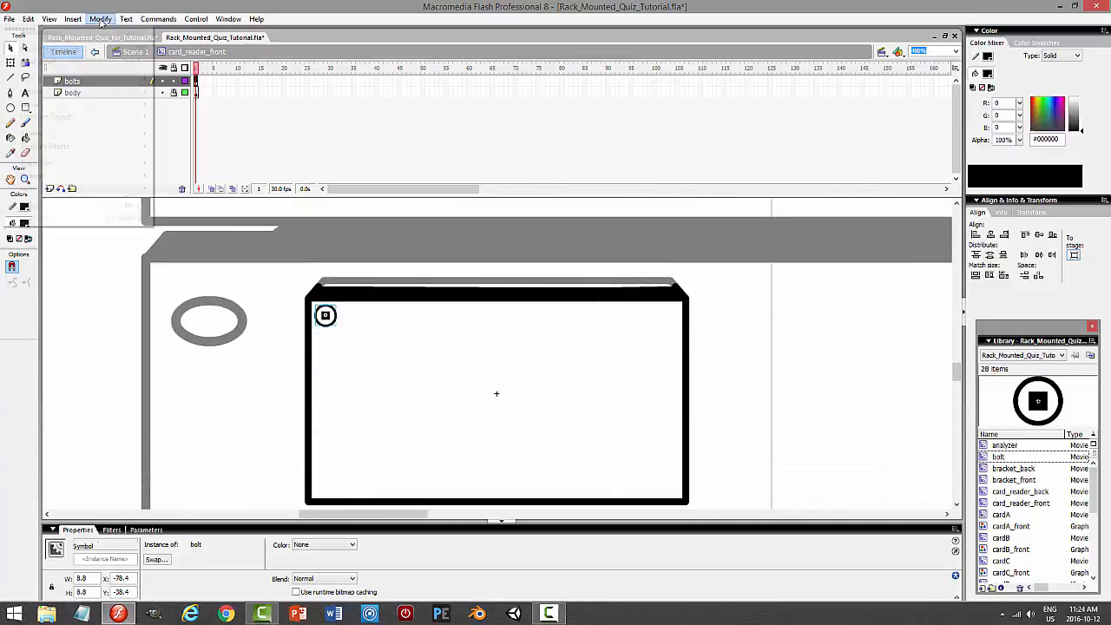
mouse_move(87, 164)
left_click(211, 227)
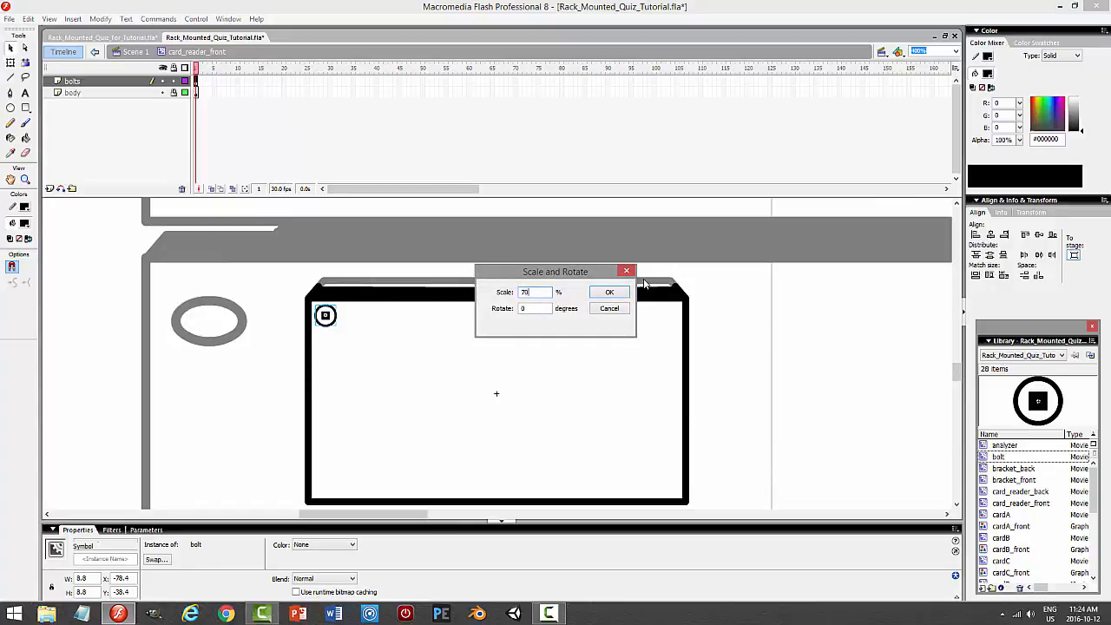
key("Return")
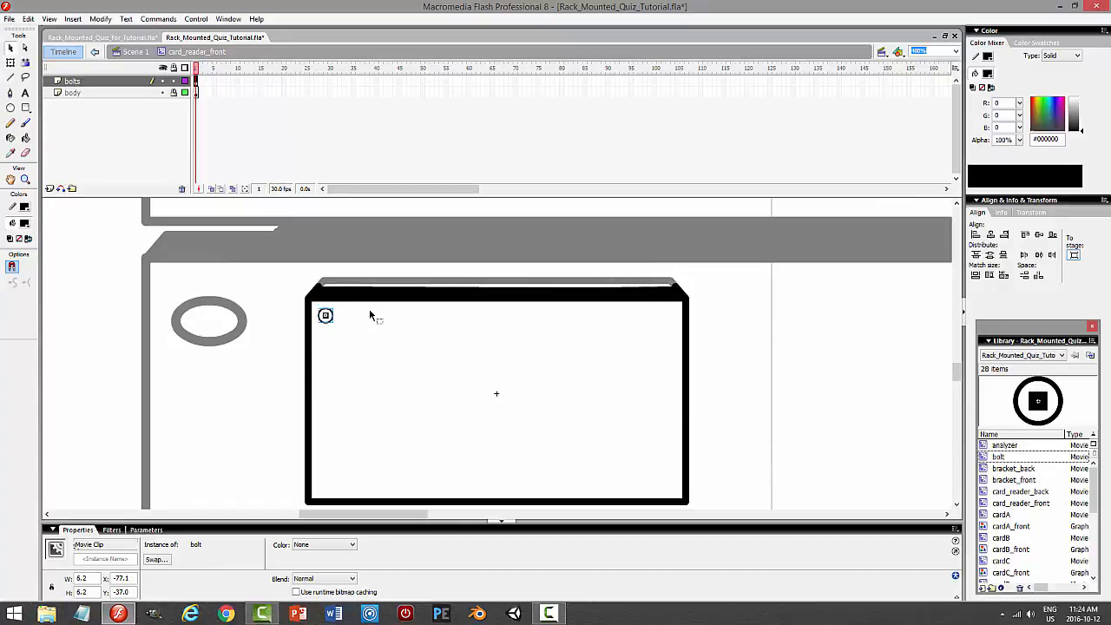
Nudge the bolt slightly left and up, closer to the panel's upper-left corner
key("Left")
key("Left")
key("Up")
key("Left")
key("Up")
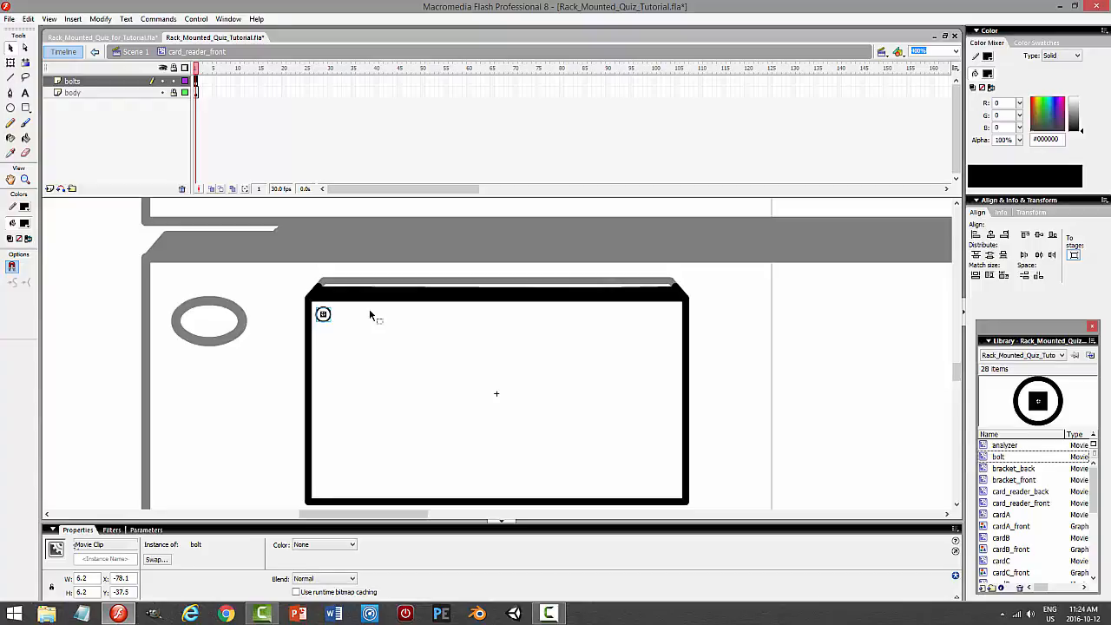
Copy the bolt to the upper-right corner, and copy both upper bolts down to the panel's lower corners
left_click_drag(323, 318, 672, 336)
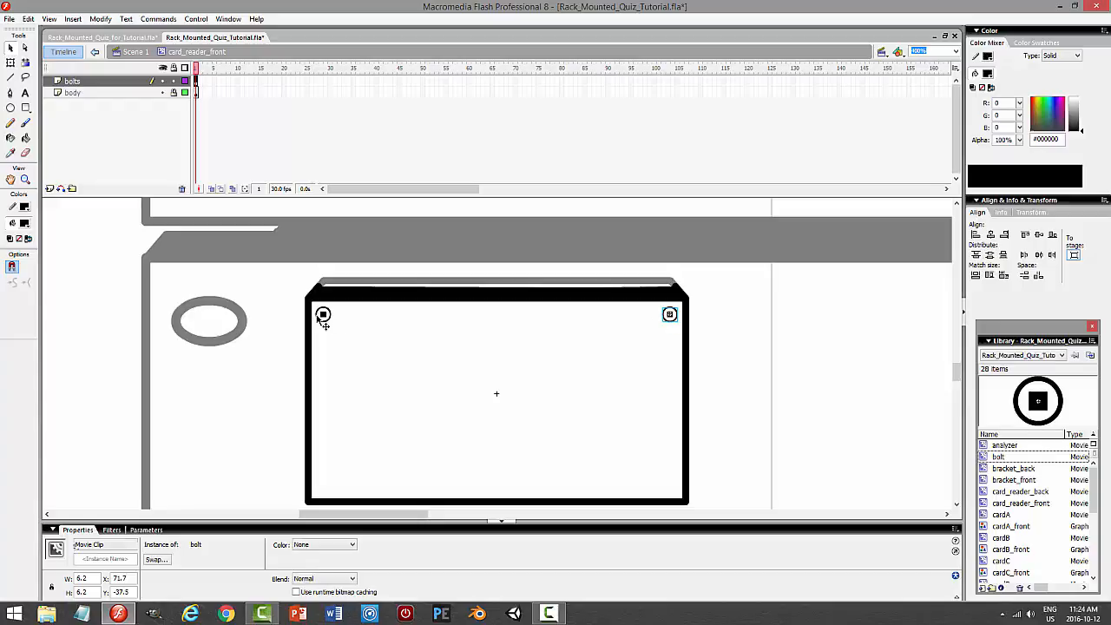
left_click(322, 317, "shift")
left_click_drag(673, 328, 680, 491)
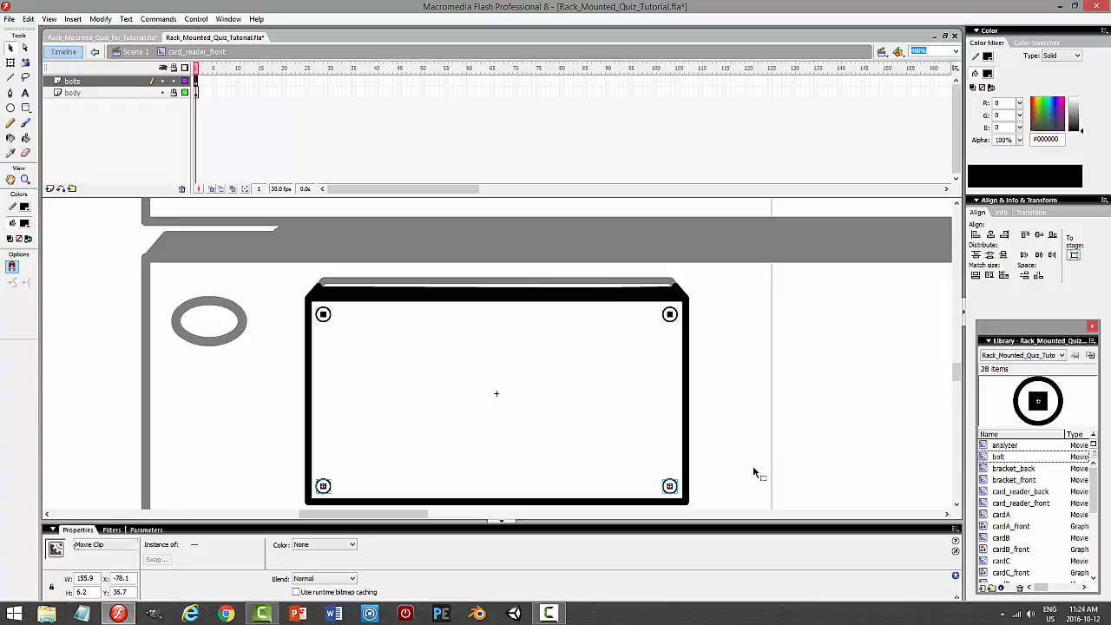
left_click(815, 450)
Test loading card A behind the bolted card reader in the movie preview and save the document
key("ctrl+Return")
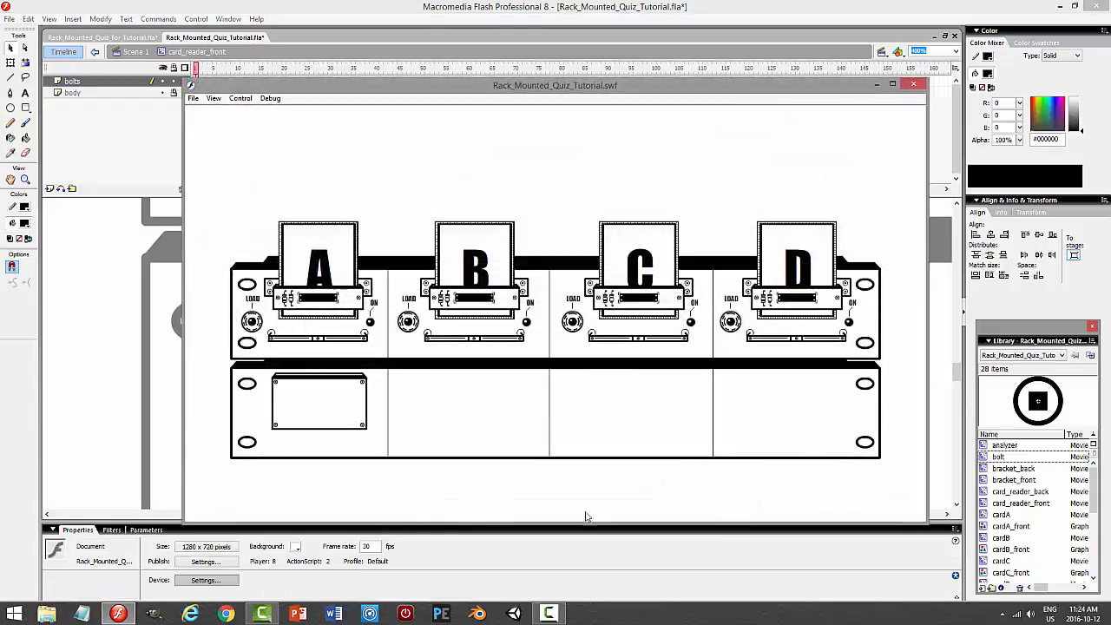
left_click(251, 321)
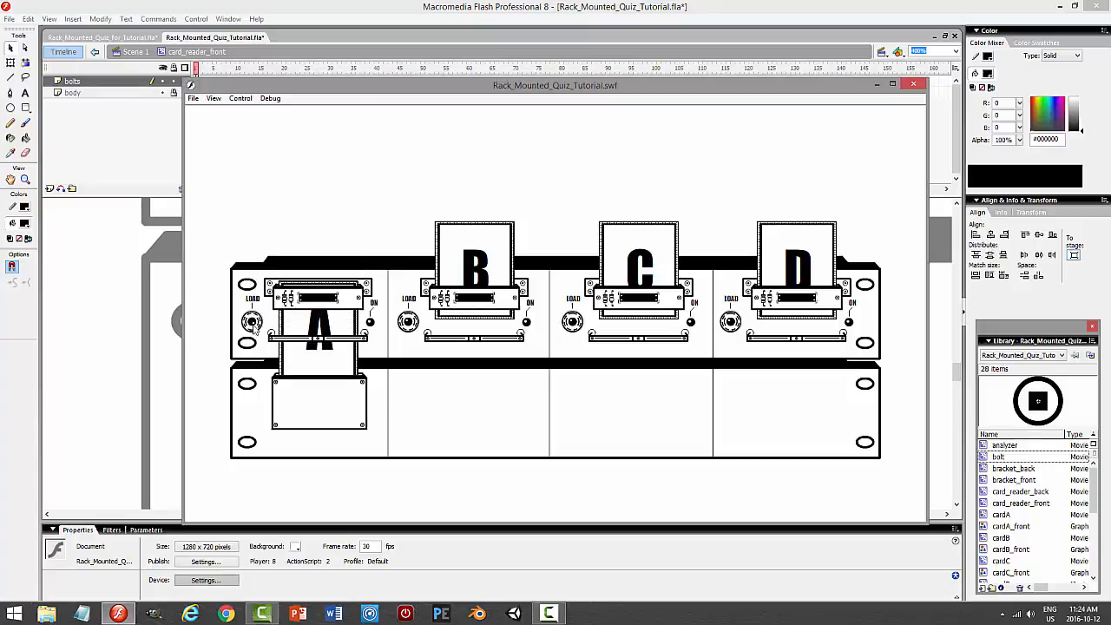
left_click(912, 84)
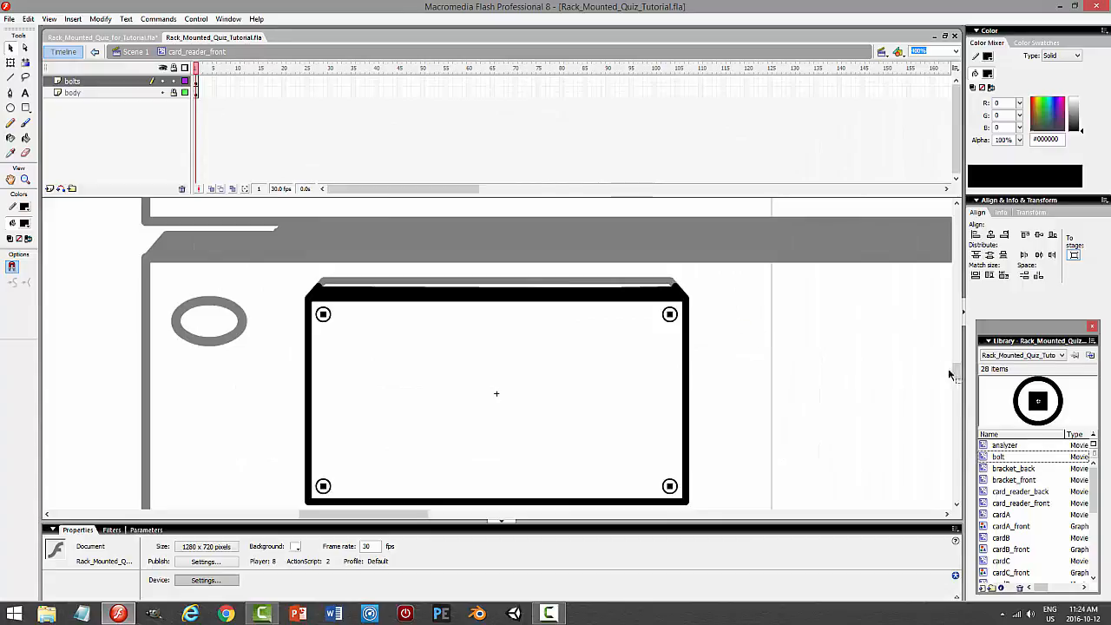
Check the ACCU-VU reference panel, lock the bolts layer, and add a new layer above it
left_click_drag(954, 370, 971, 279)
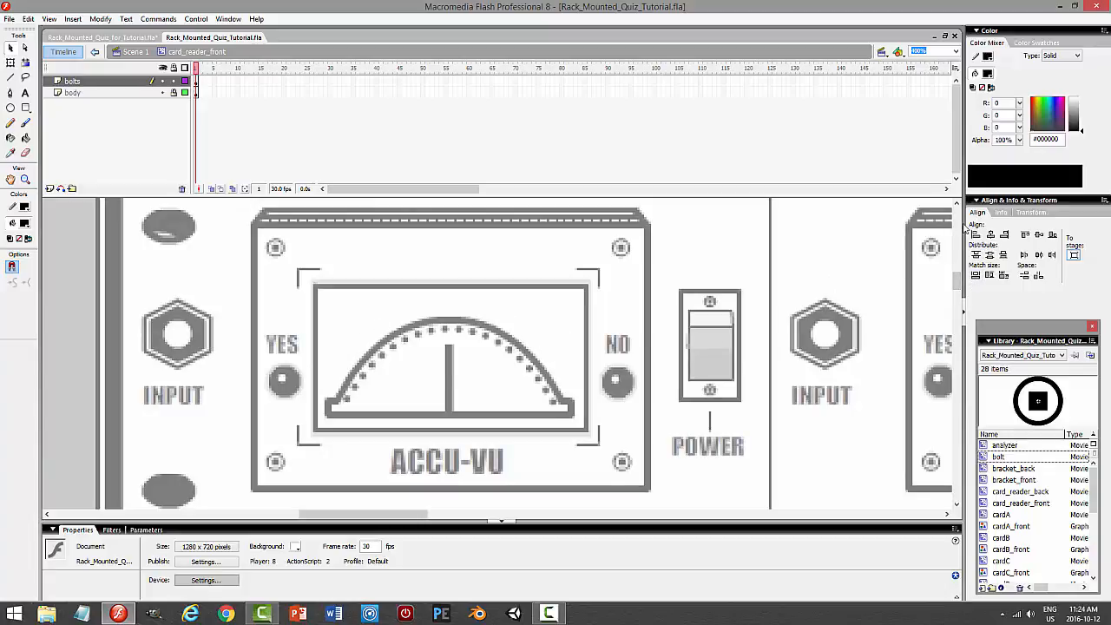
left_click_drag(958, 286, 959, 377)
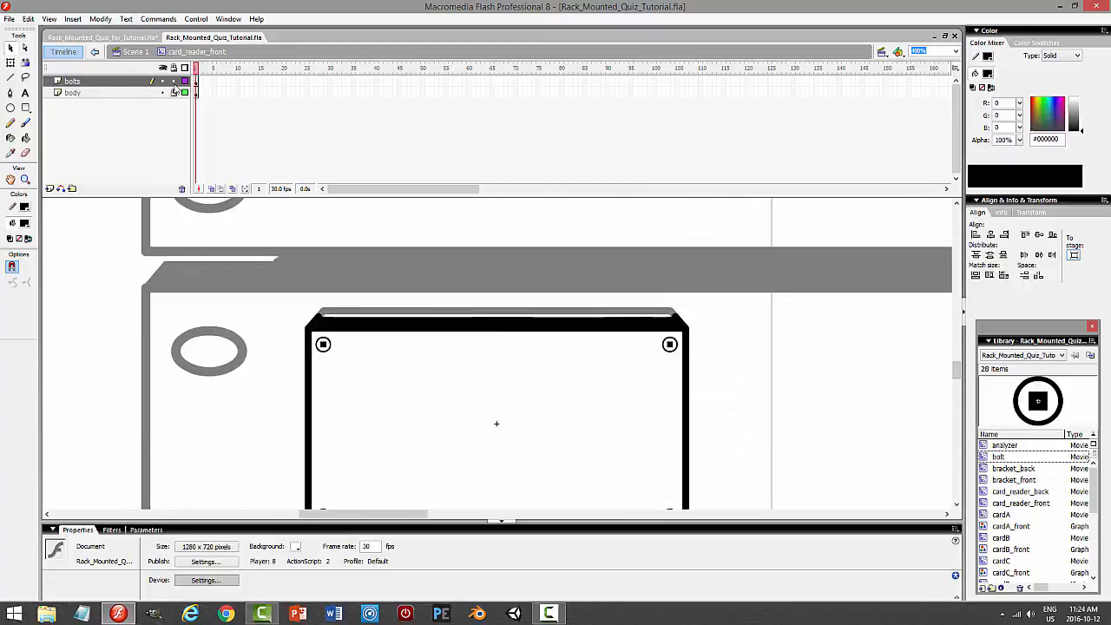
left_click(174, 82)
left_click(49, 188)
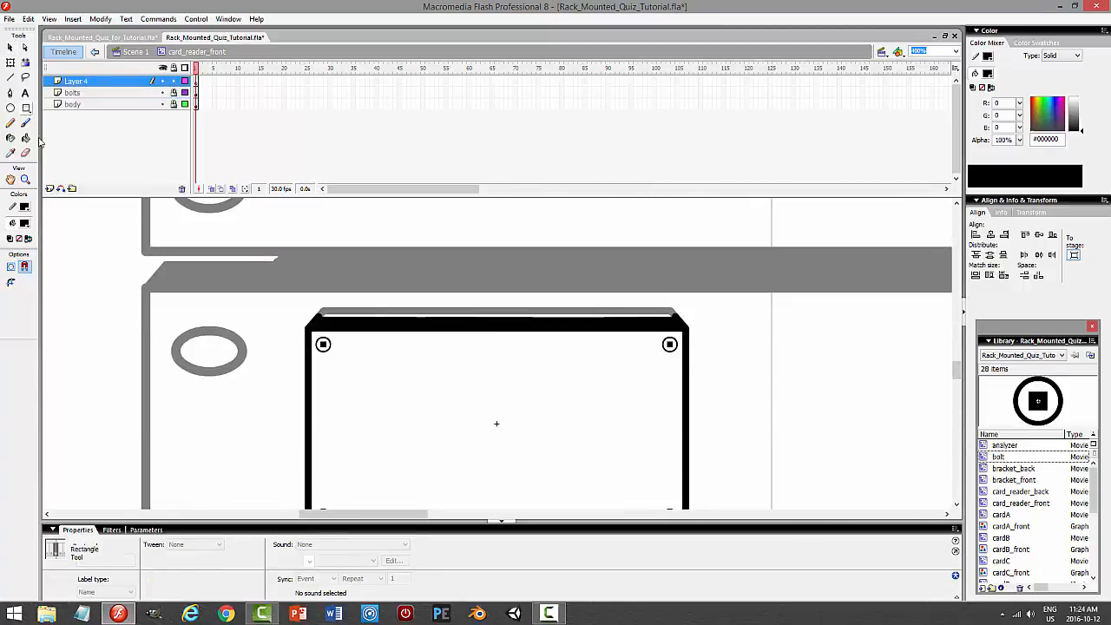
Draw a white-filled rectangle about 121 by 56 px between the bolts with a solid black stroke of 2
left_click(26, 107)
left_click(24, 223)
left_click(19, 291)
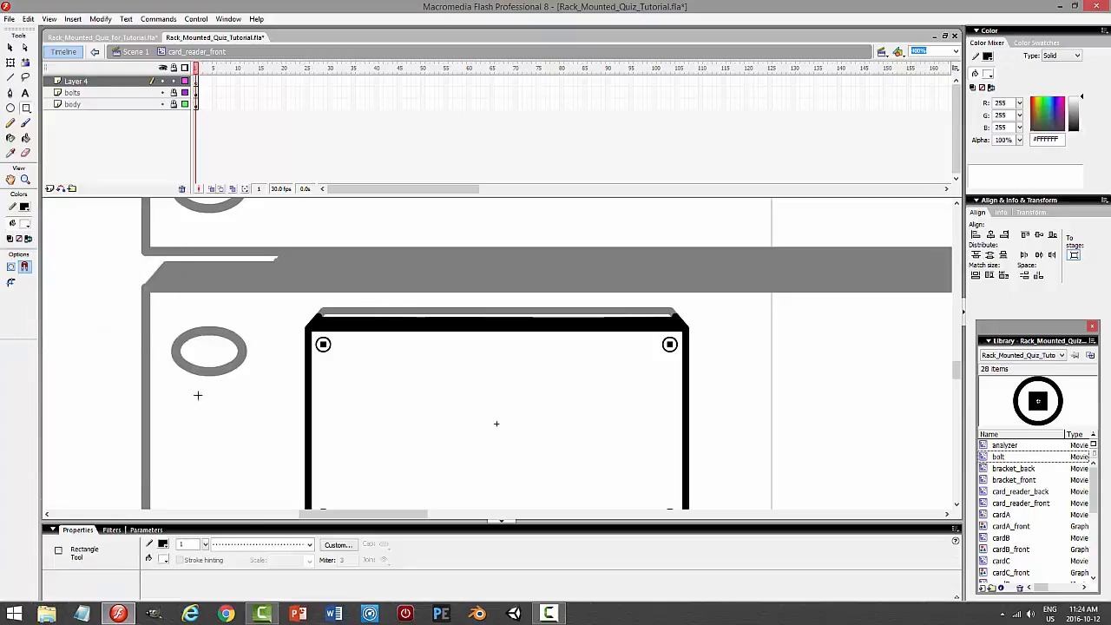
left_click(261, 544)
left_click(251, 570)
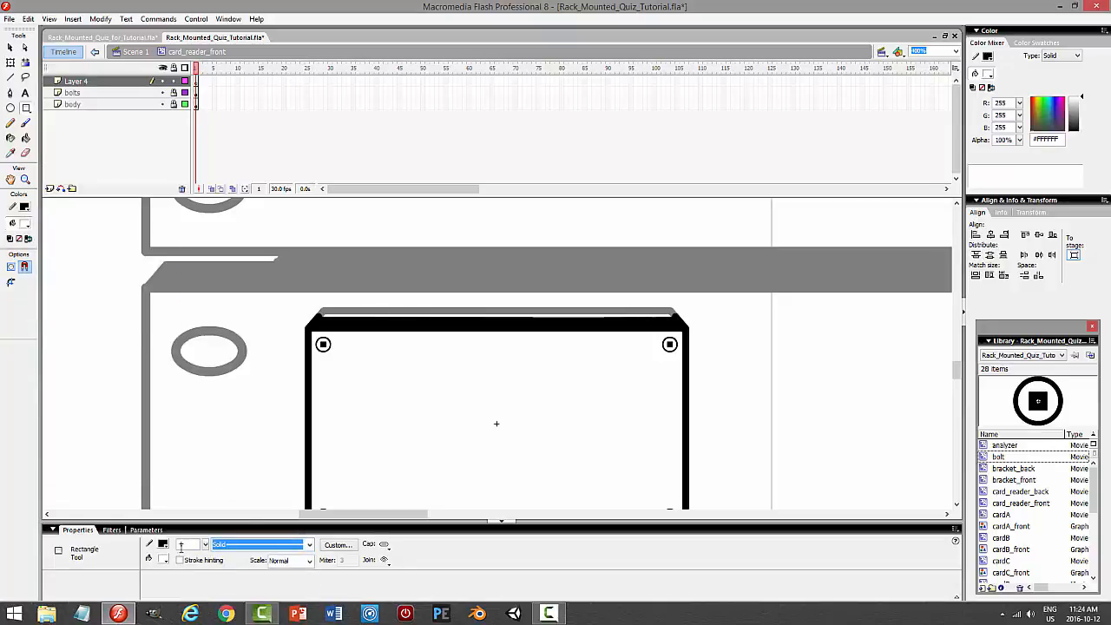
left_click(180, 544)
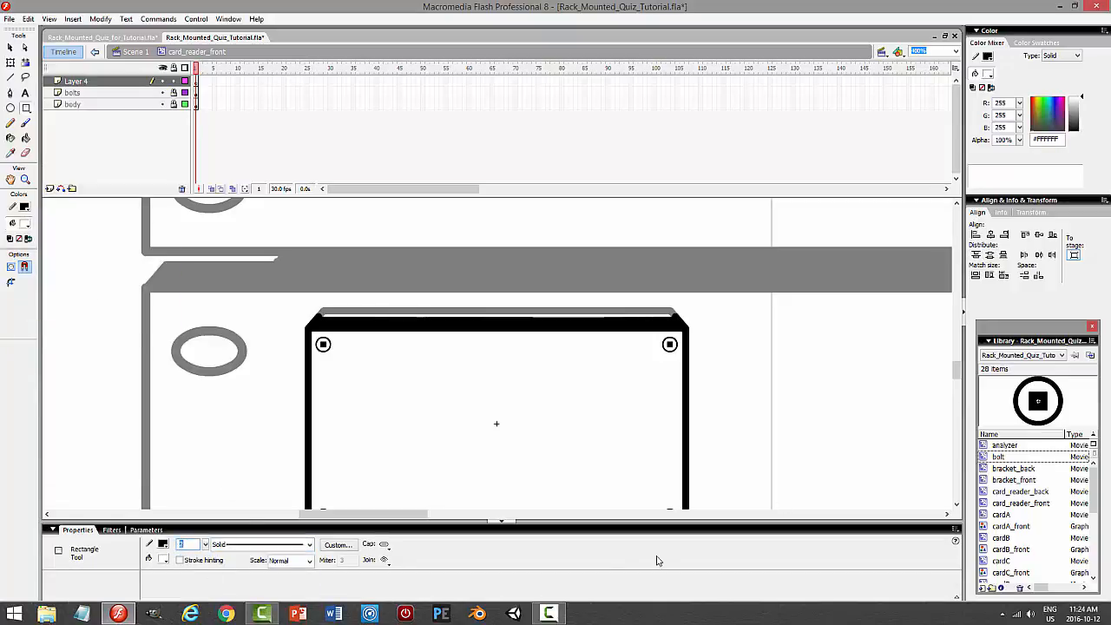
type("2")
scroll(942, 397, "down", 2)
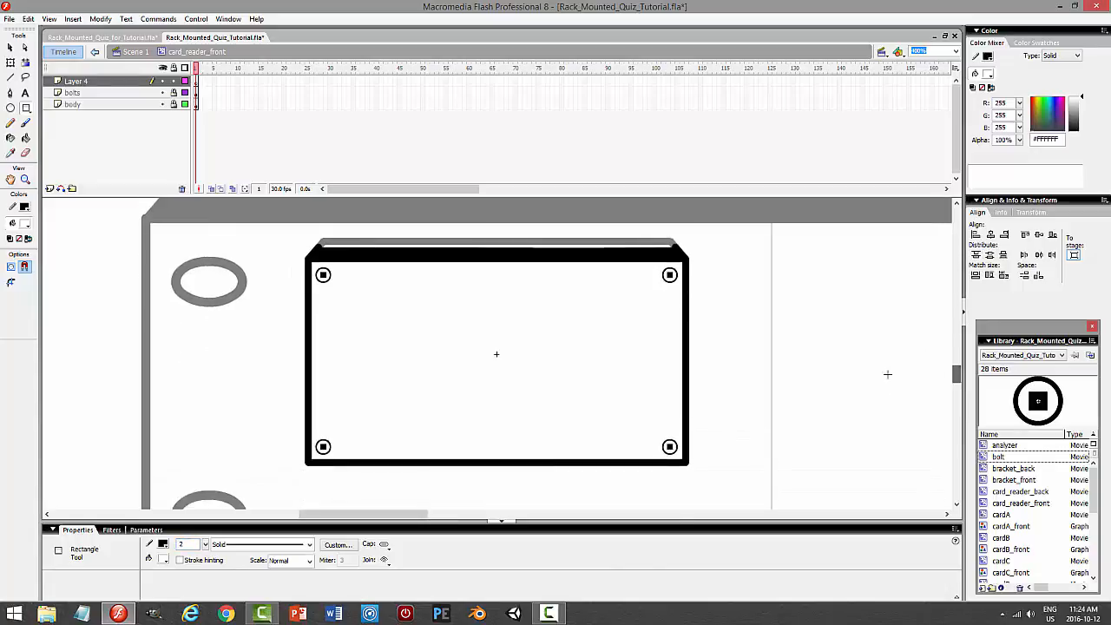
left_click_drag(364, 299, 648, 429)
Centre the inner rectangle horizontally and vertically on the stage and save the document
left_click(11, 48)
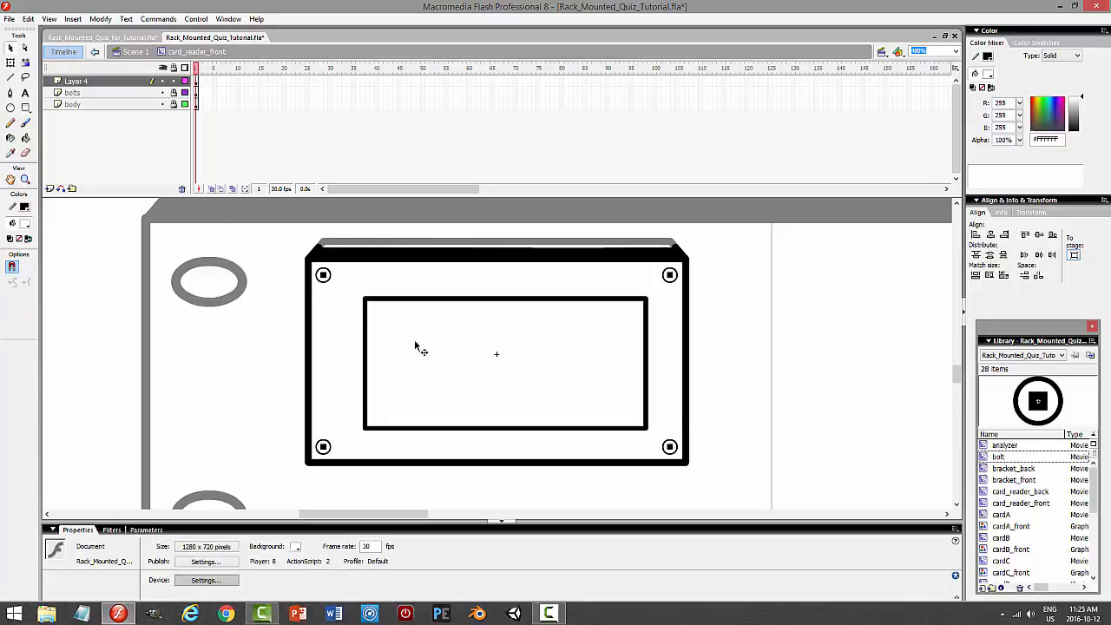
left_click(424, 343)
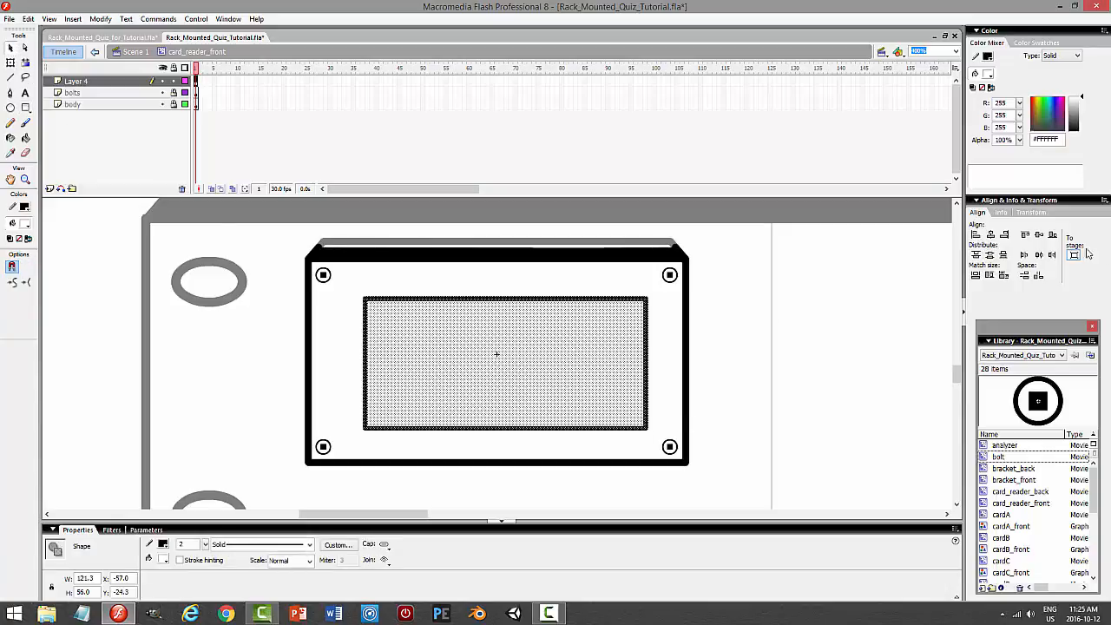
left_click(989, 234)
left_click(1039, 234)
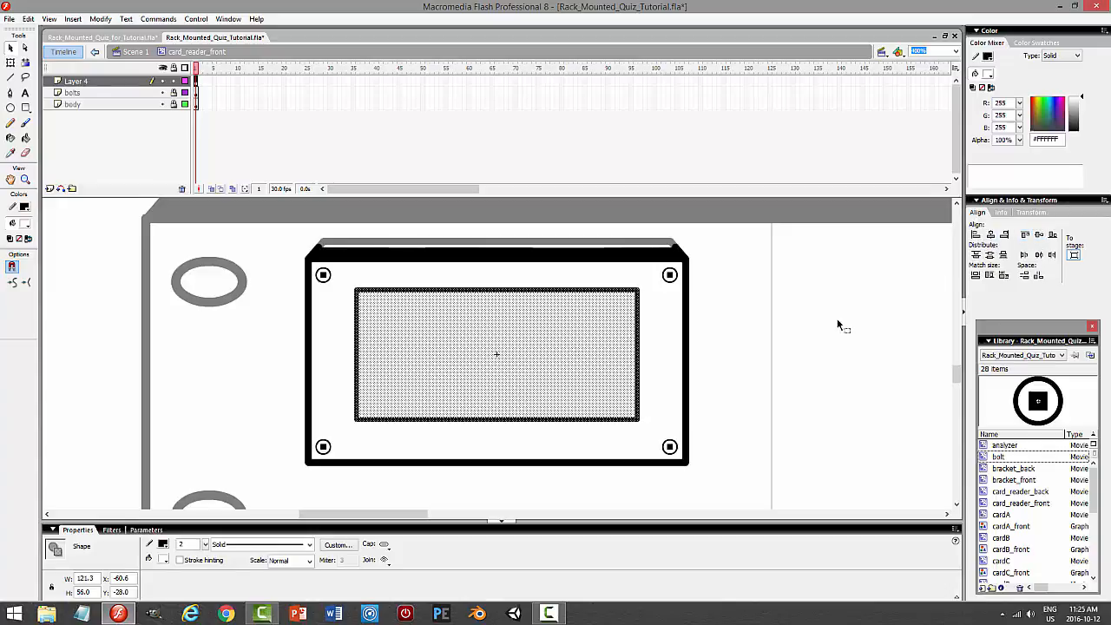
left_click(879, 320)
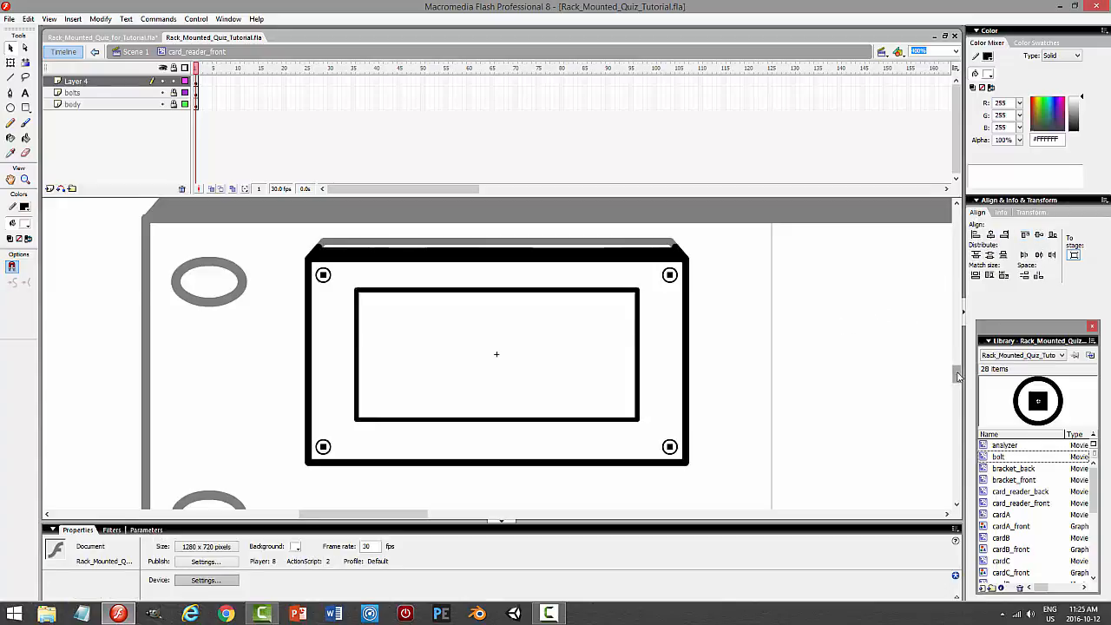
Narrow the inner rectangle slightly and equally from both sides with Free Transform, and save the document
mouse_move(955, 371)
left_mouse_down()
mouse_move(961, 270)
mouse_move(971, 379)
left_mouse_up()
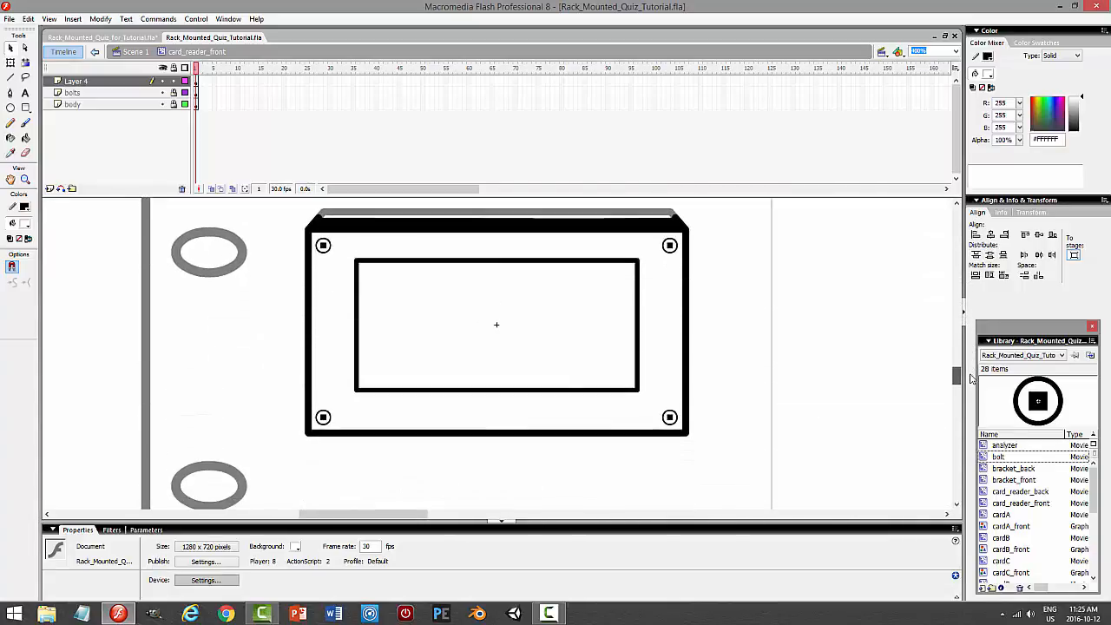
double_click(552, 324)
left_click(11, 62)
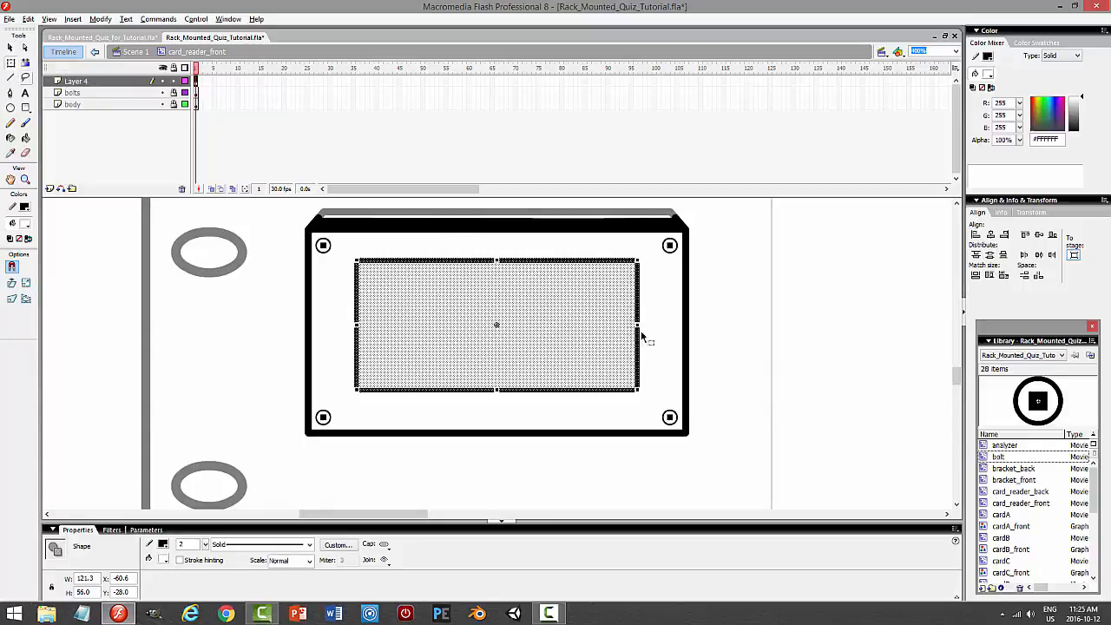
left_click(798, 329)
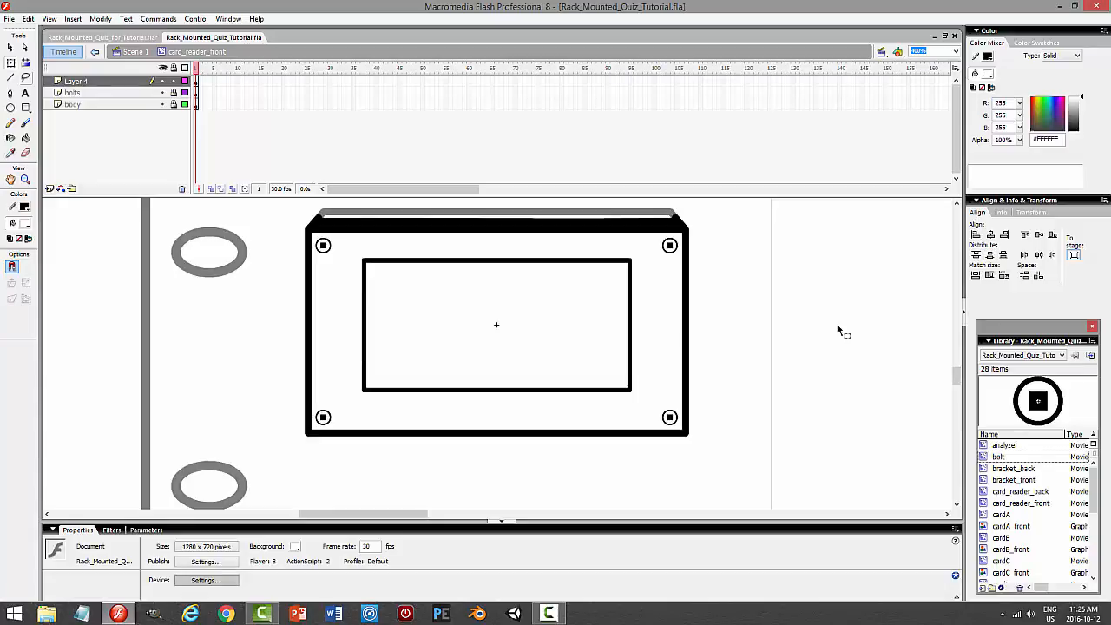
Test the movie, then narrow the inner rectangle slightly more from both sides and save the document
key("ctrl+Return")
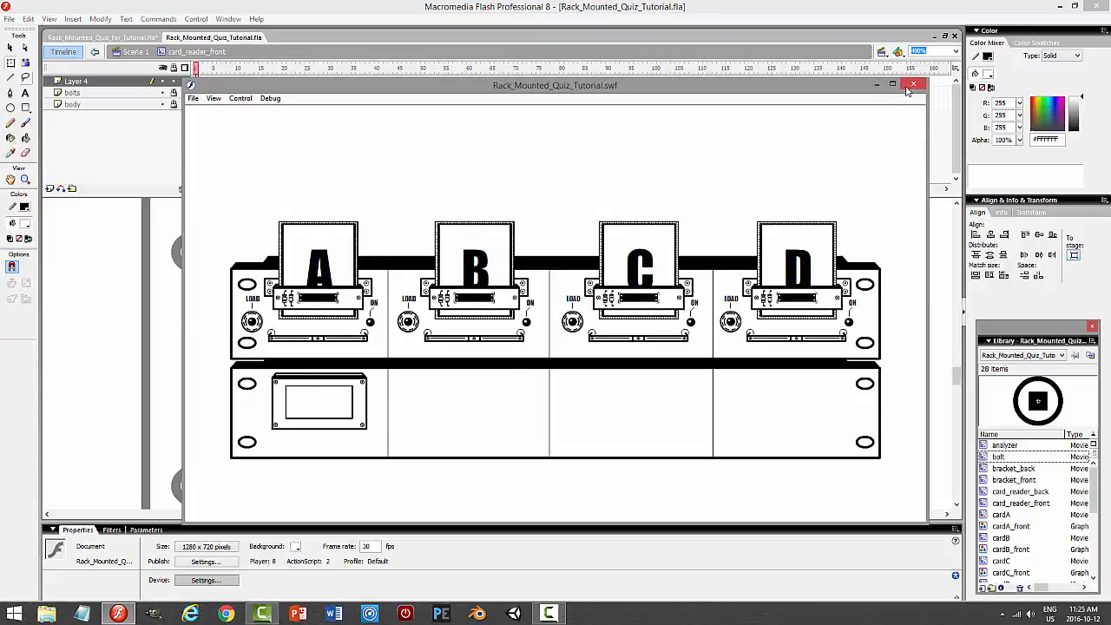
left_click(913, 84)
left_click(486, 347)
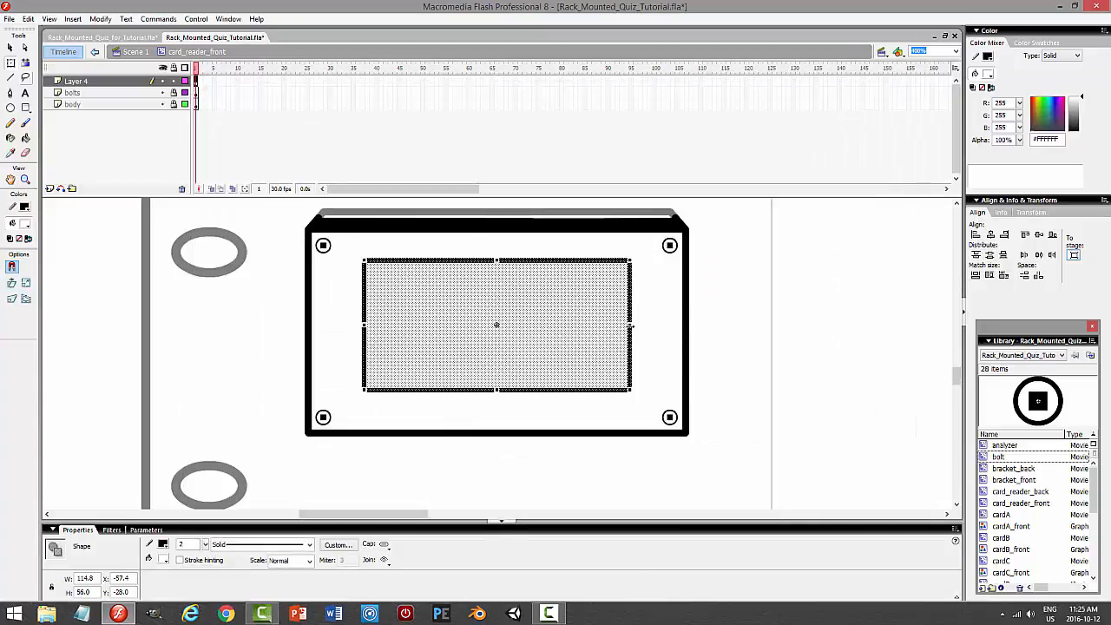
left_click(745, 331)
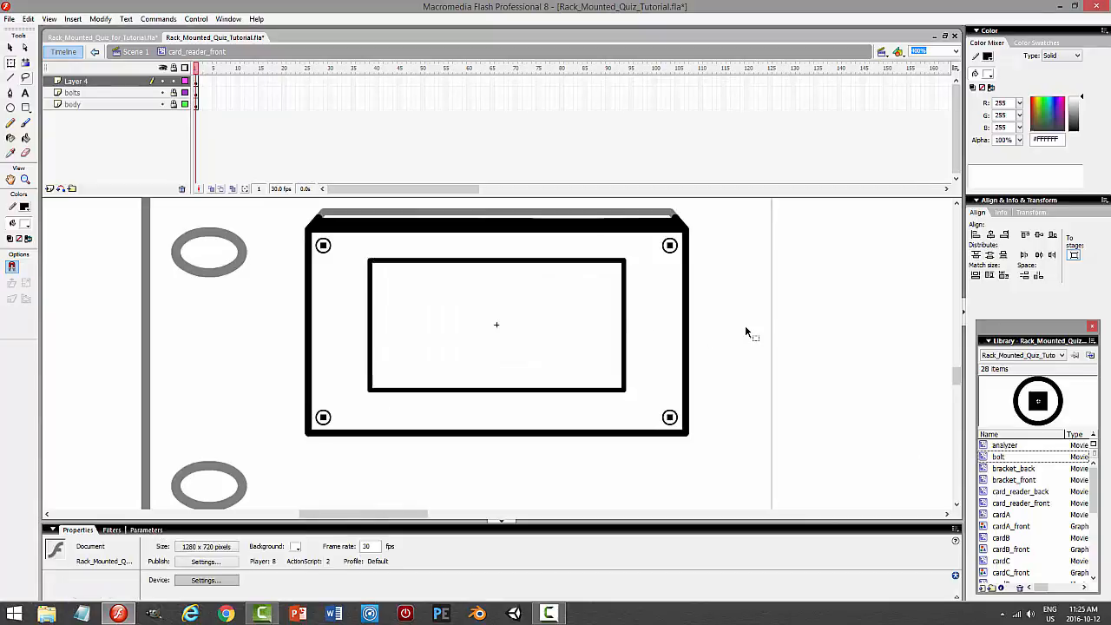
key("ctrl+s")
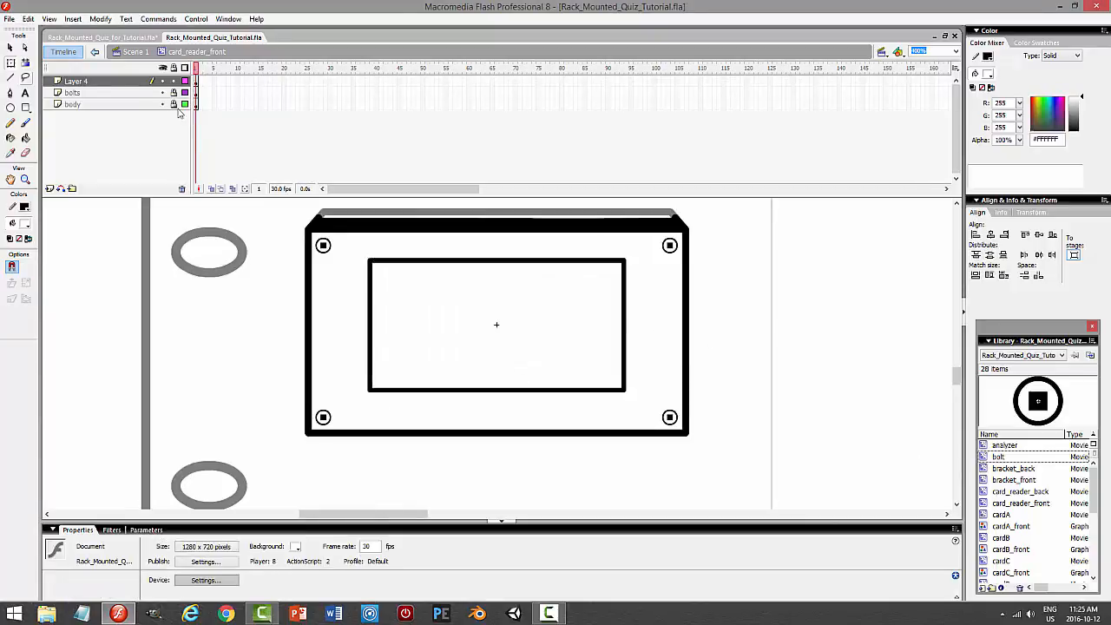
Rename the inner rectangle's layer as vu_meter, lock it, and add a new layer above it
double_click(119, 82)
type("a")
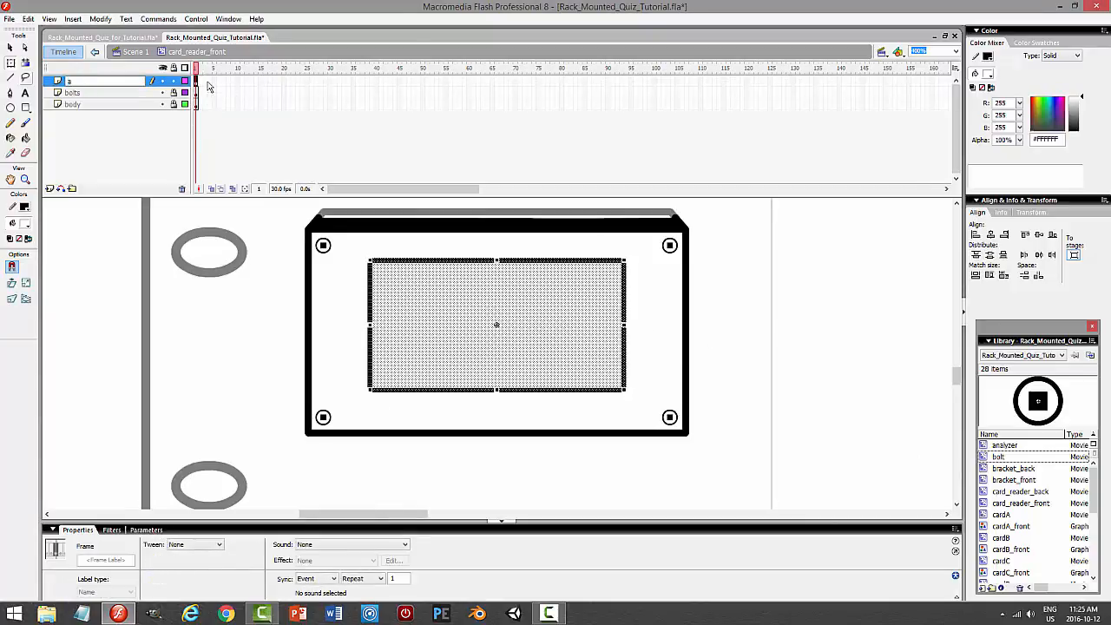
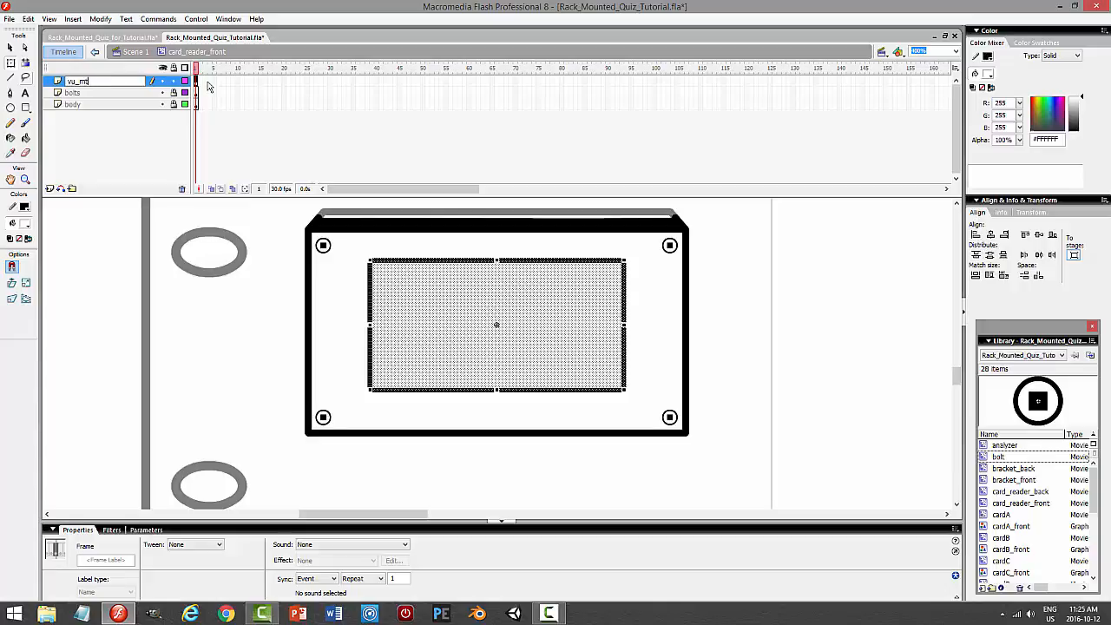
type("vu_meter")
key("Return")
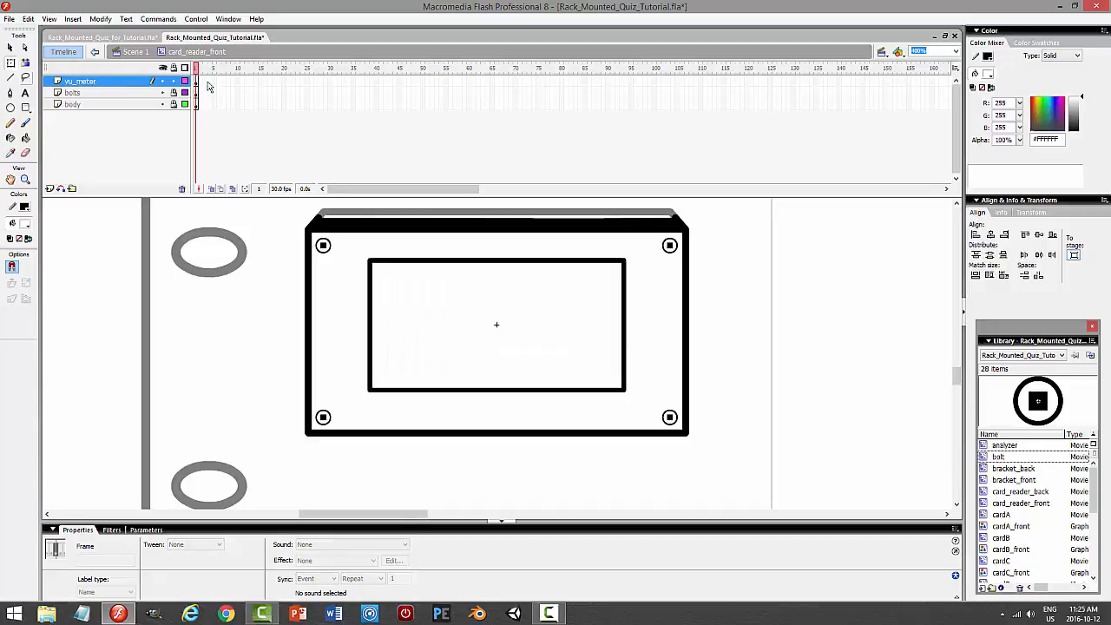
key("ctrl+s")
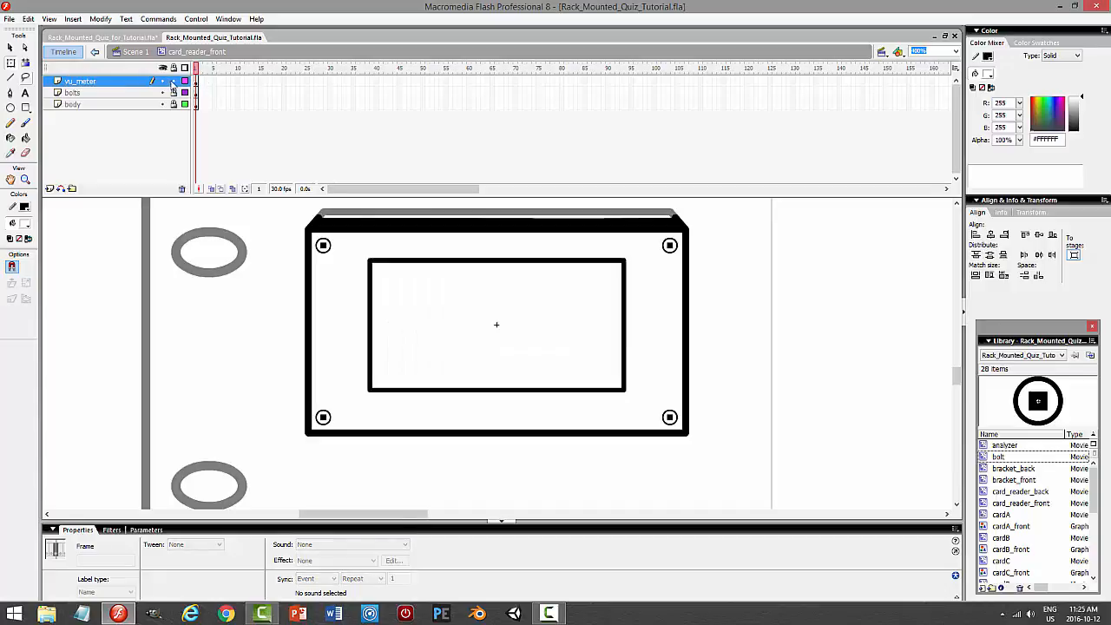
left_click(173, 81)
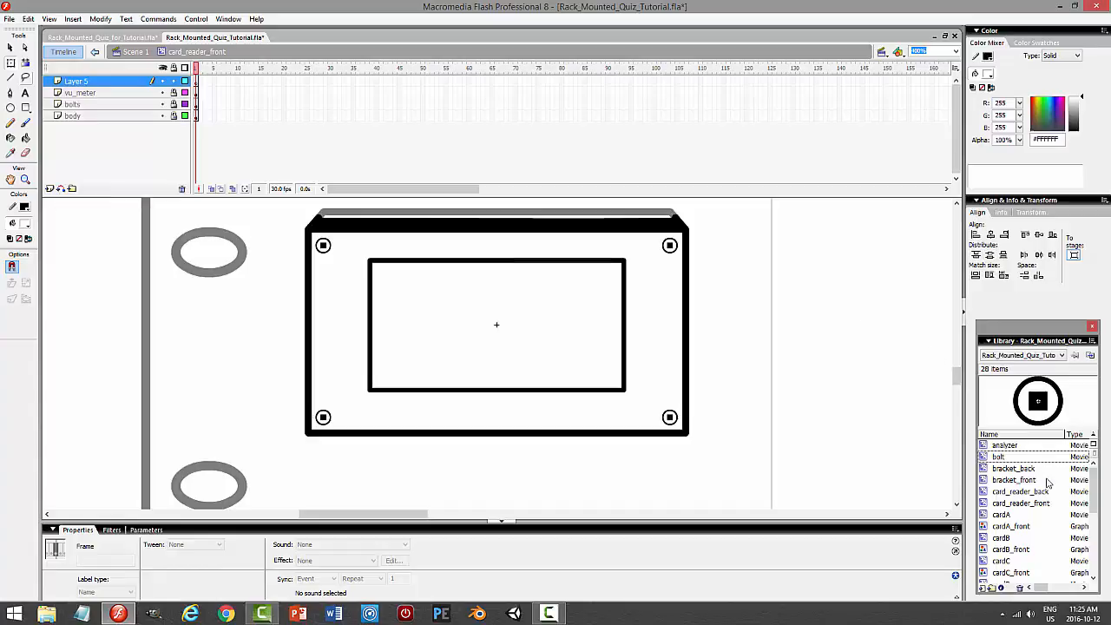
Place an instance of the on_btn symbol on the new layer, between the inner rectangle and the body's right edge
left_click_drag(1094, 480, 1096, 546)
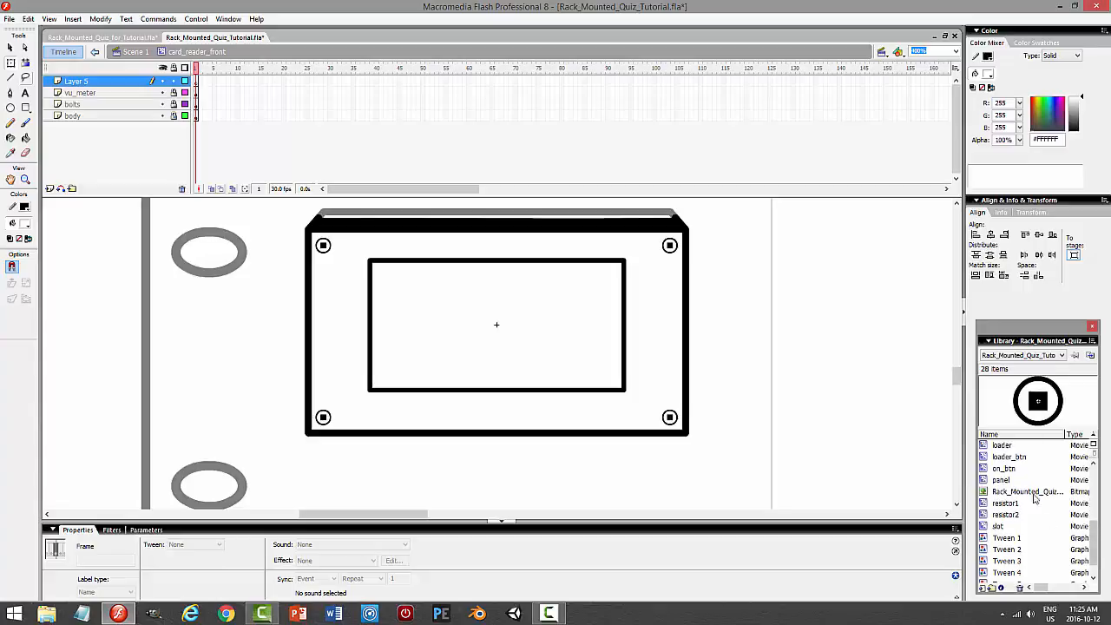
left_click(1011, 469)
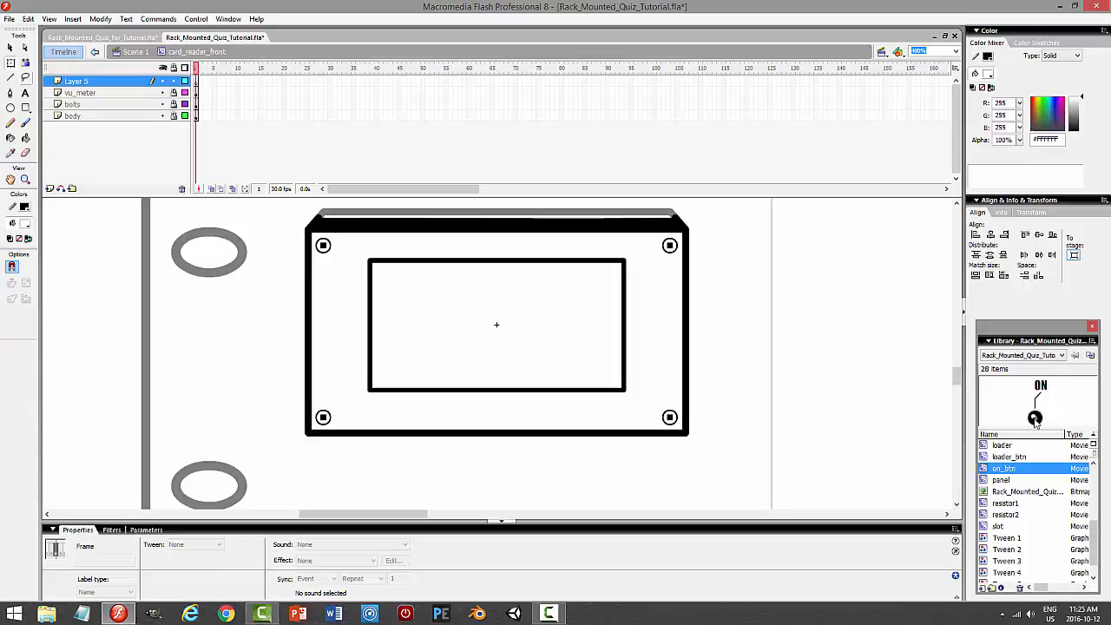
left_click_drag(1034, 420, 657, 336)
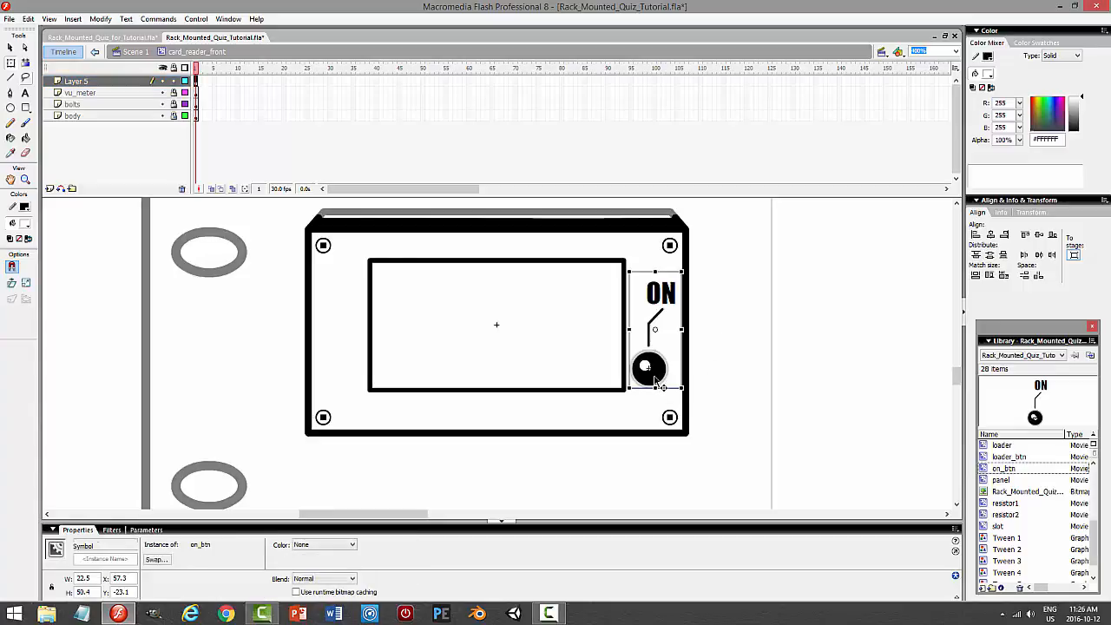
left_click_drag(657, 382, 660, 350)
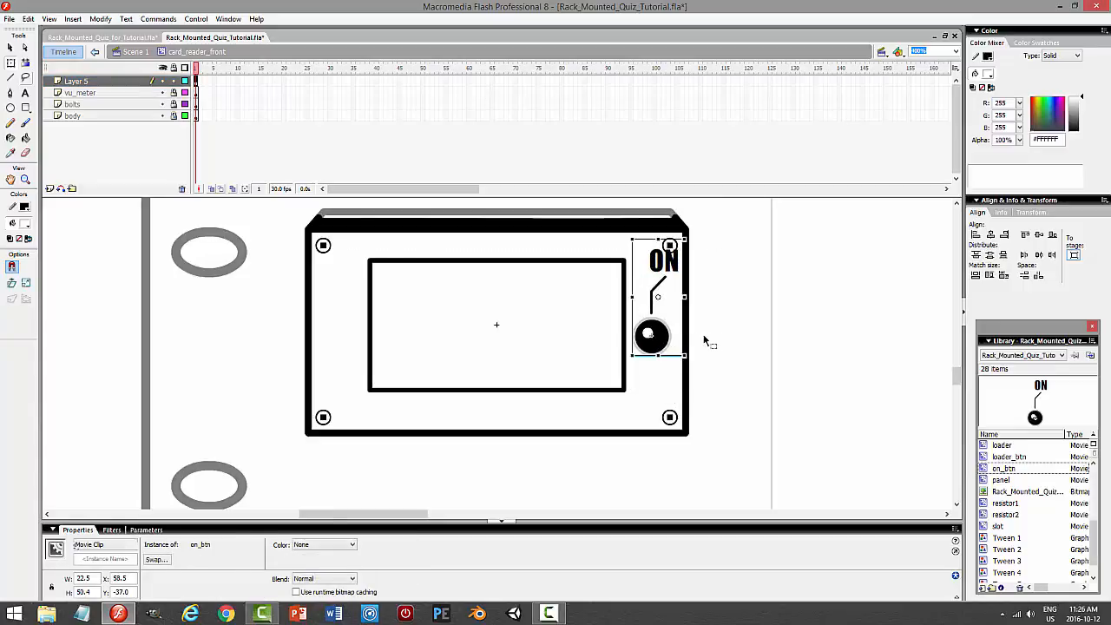
left_click(704, 340)
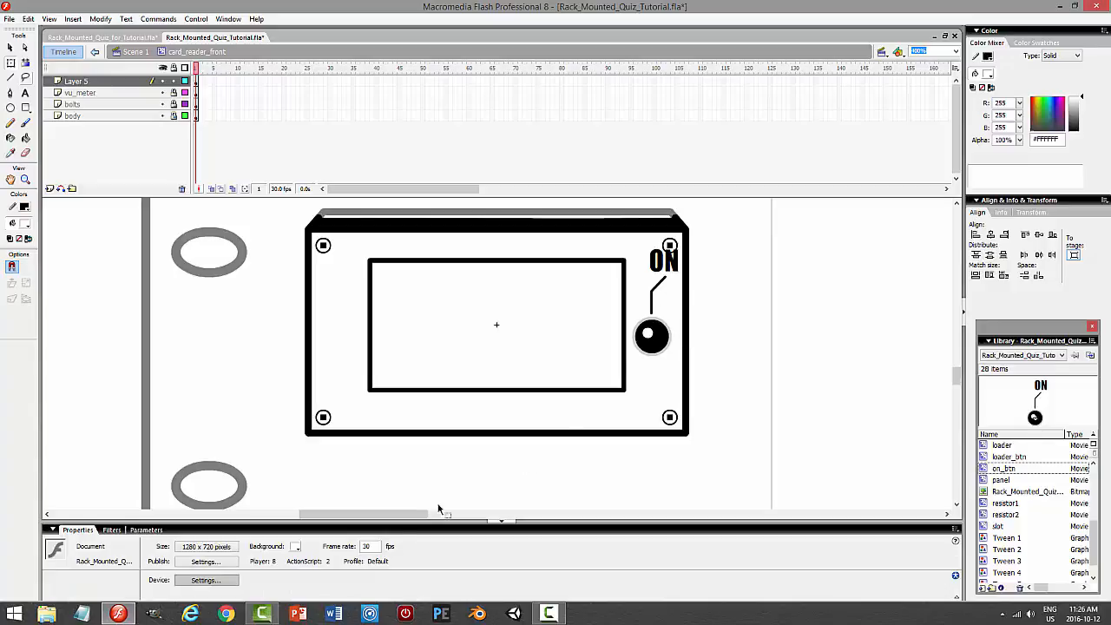
Duplicate the placed on_btn instance as a new symbol named light
mouse_move(959, 373)
left_mouse_down()
mouse_move(957, 280)
mouse_move(958, 386)
left_mouse_up()
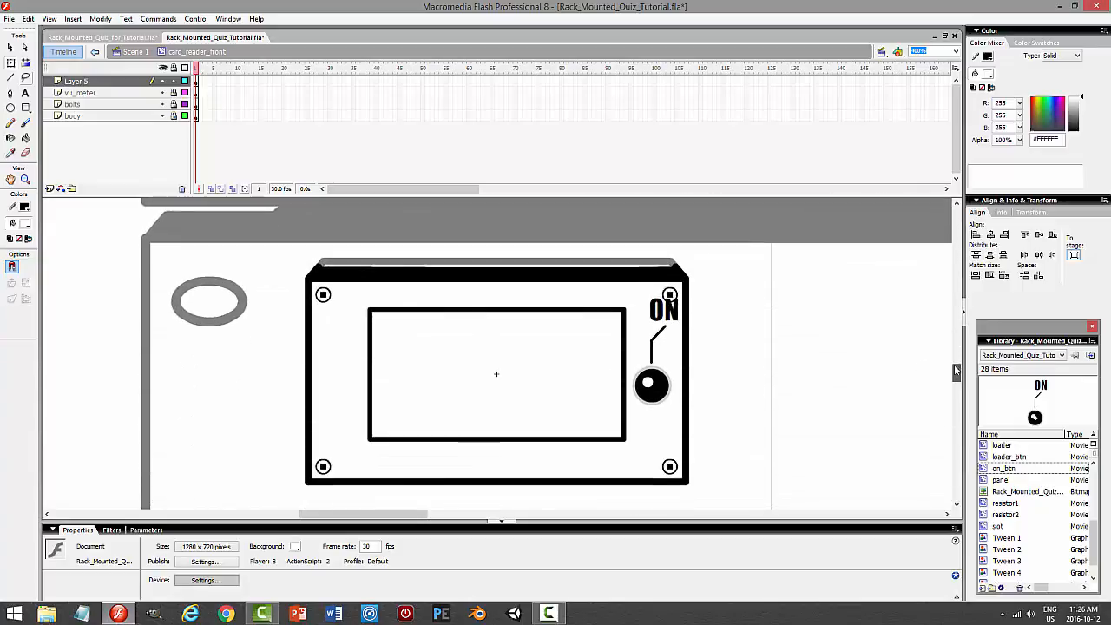
left_click(653, 392)
right_click(654, 394)
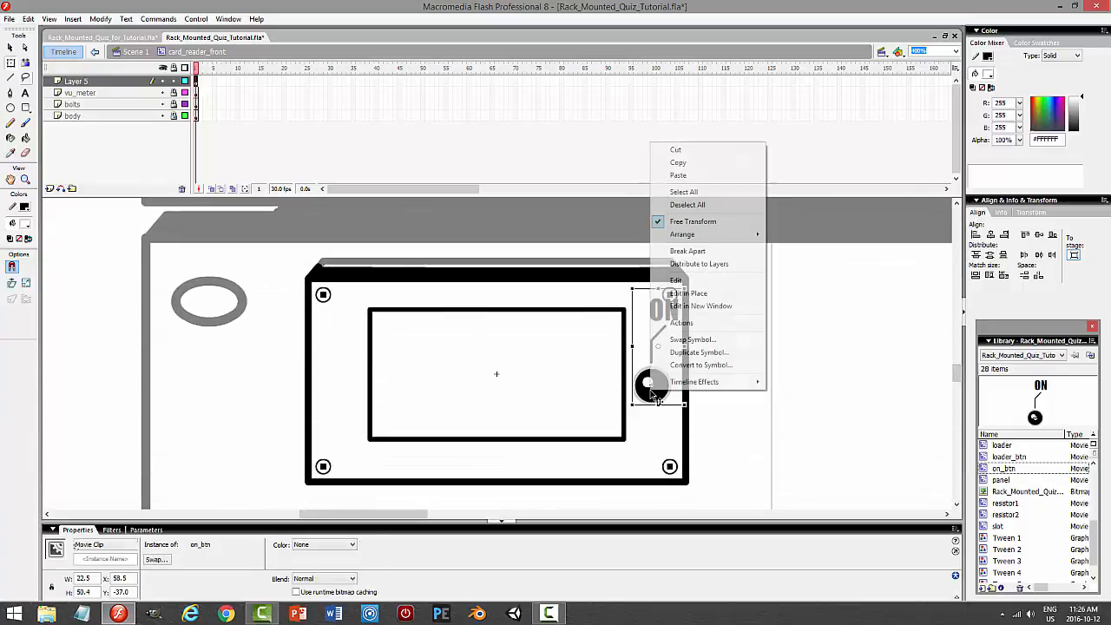
left_click(699, 352)
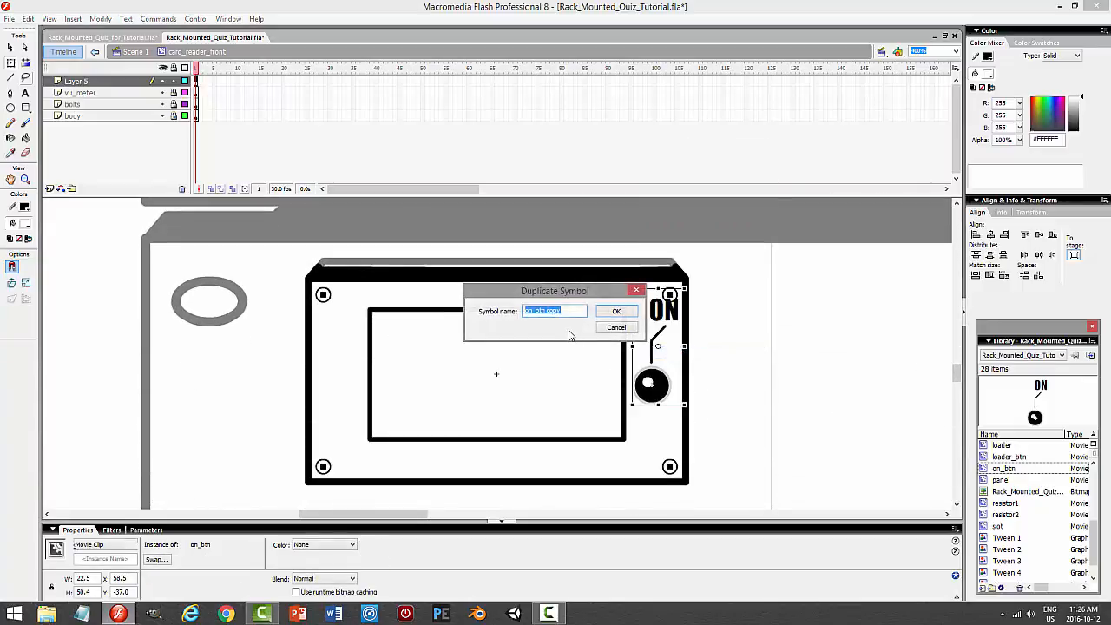
type("lo")
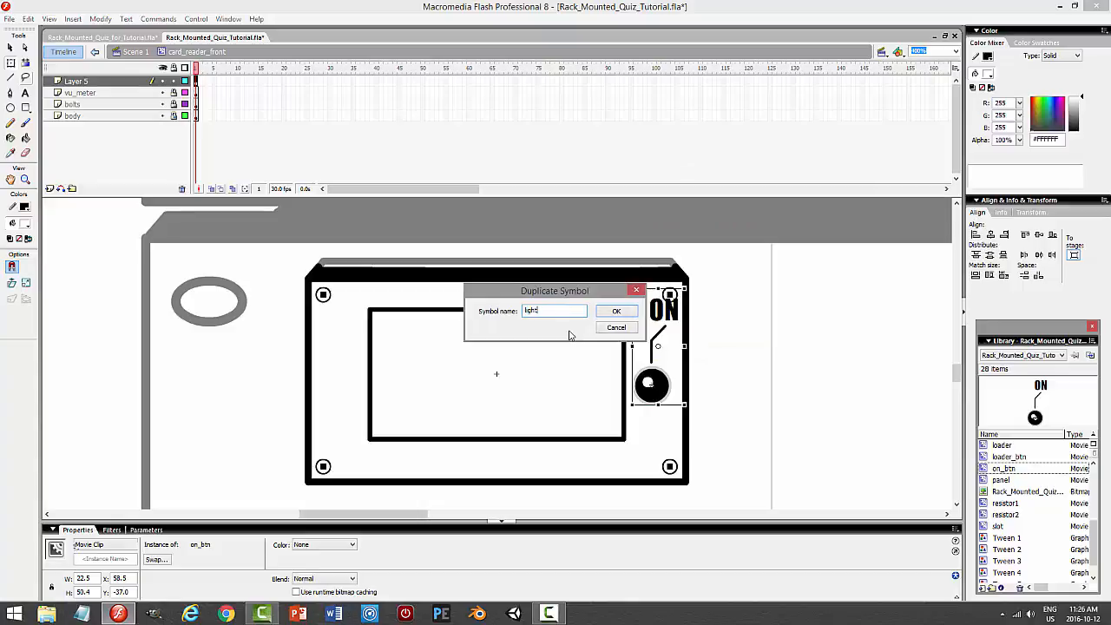
type("ght")
key("Return")
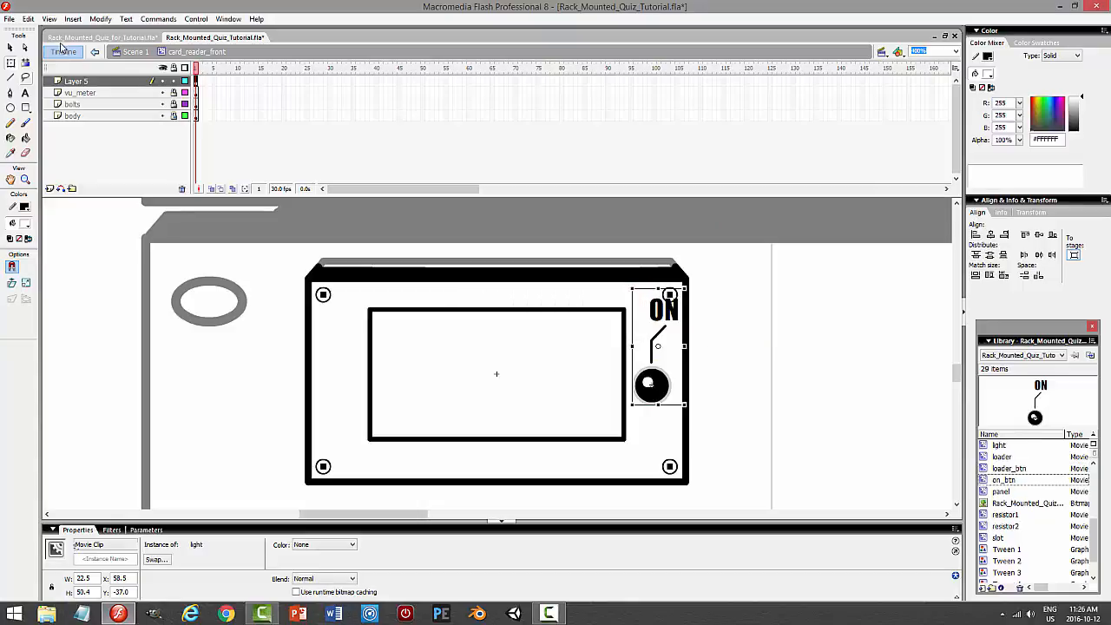
Inside the light symbol, delete the ON text and both pointer line segments from Layer 3, and return to card_reader_front
left_click(11, 48)
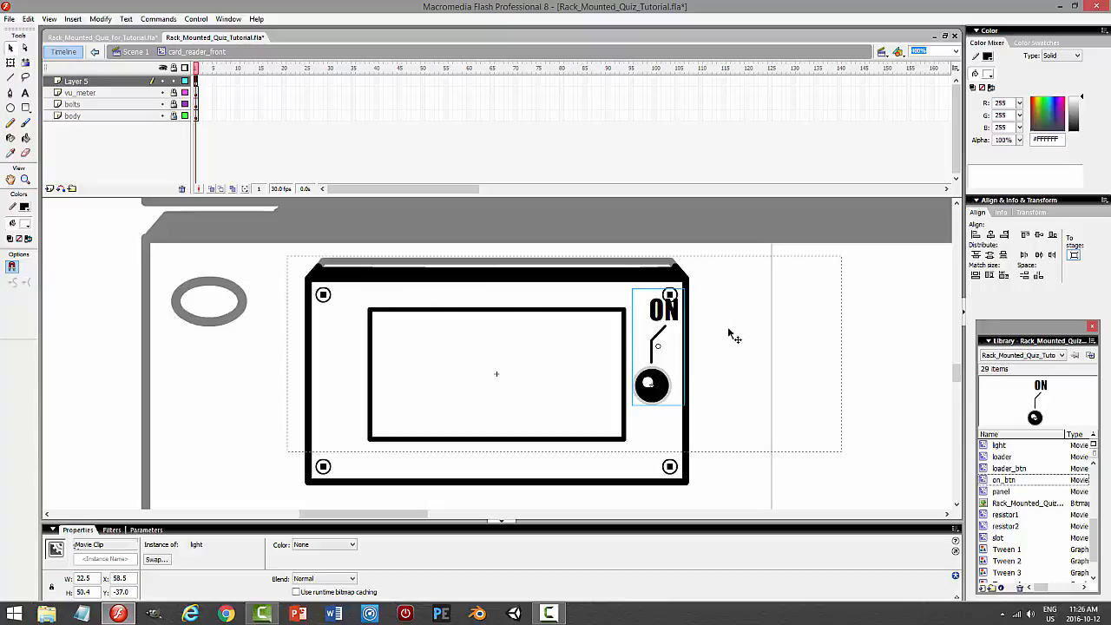
double_click(664, 342)
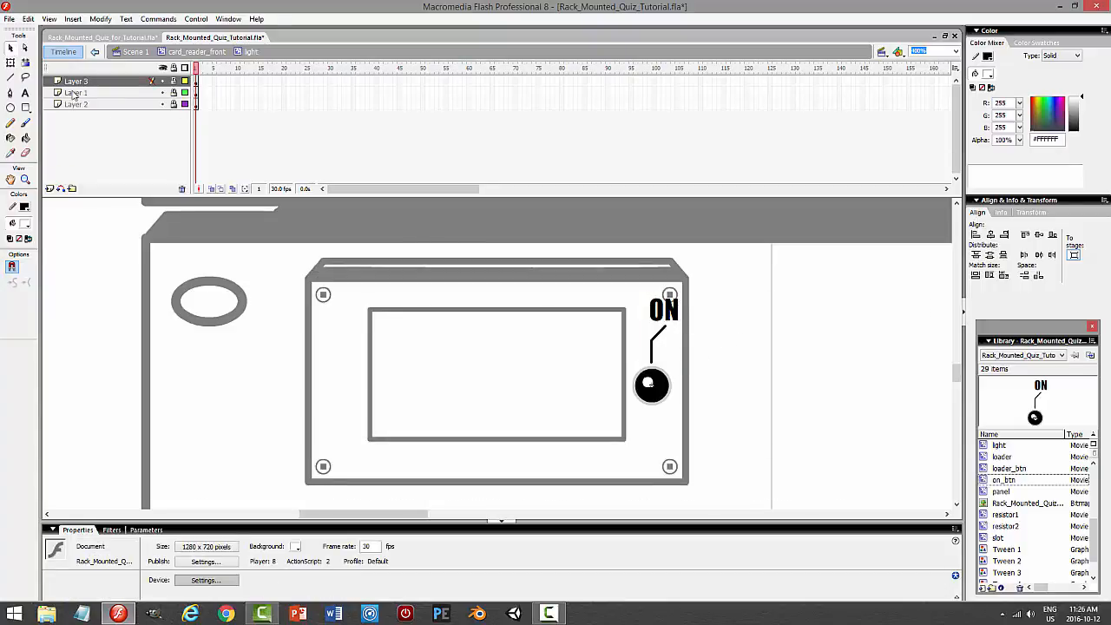
left_click(168, 83)
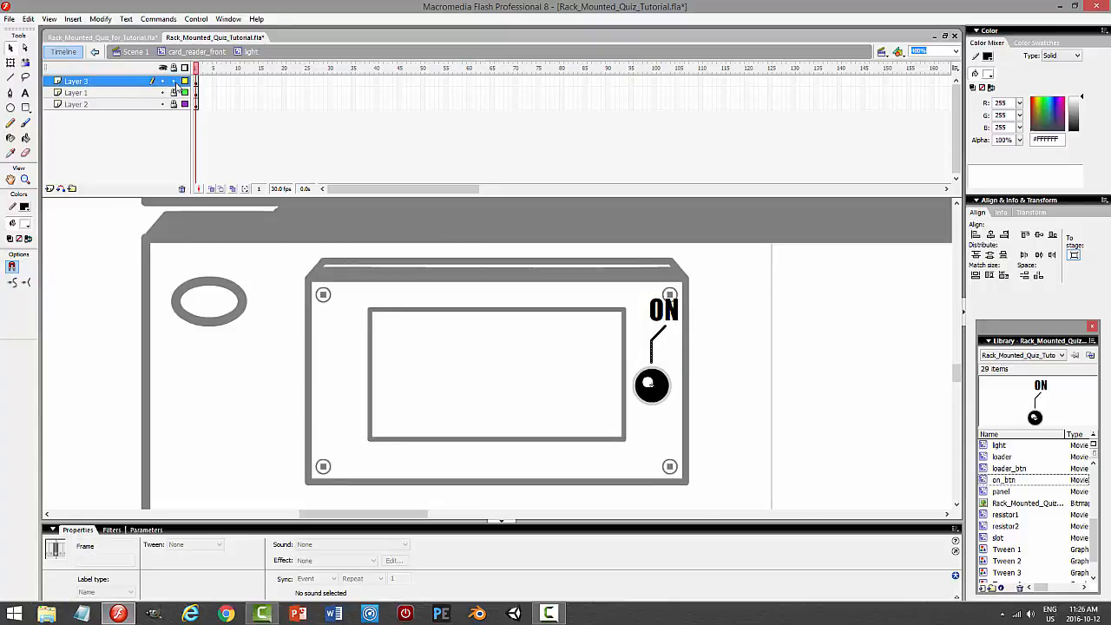
left_click(680, 313)
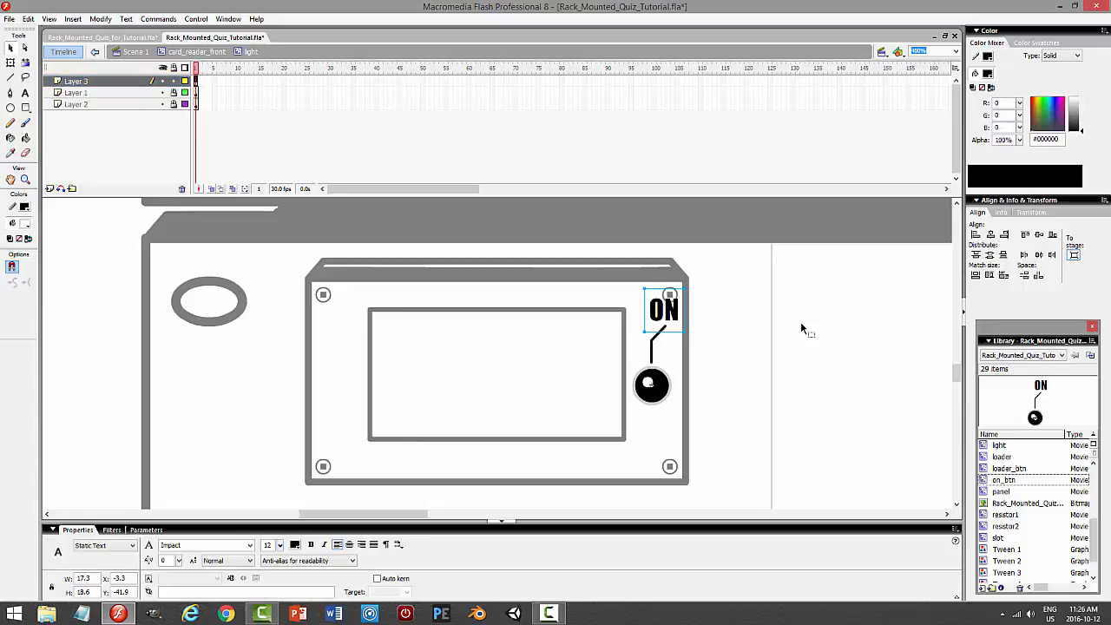
key("Delete")
left_click(660, 340)
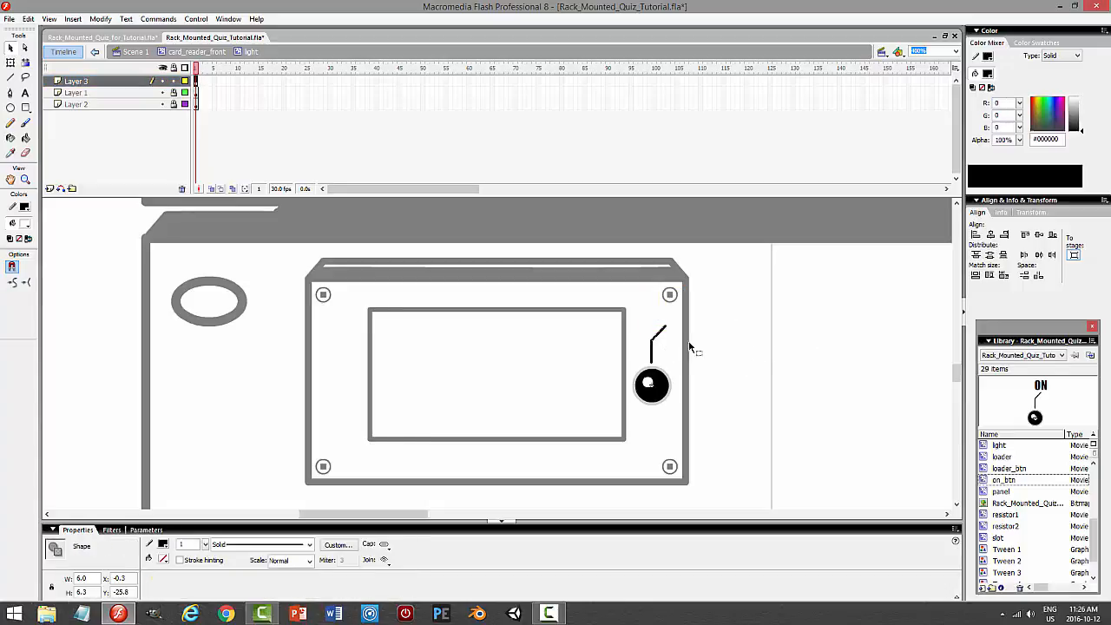
key("Delete")
left_click(651, 350)
key("Delete")
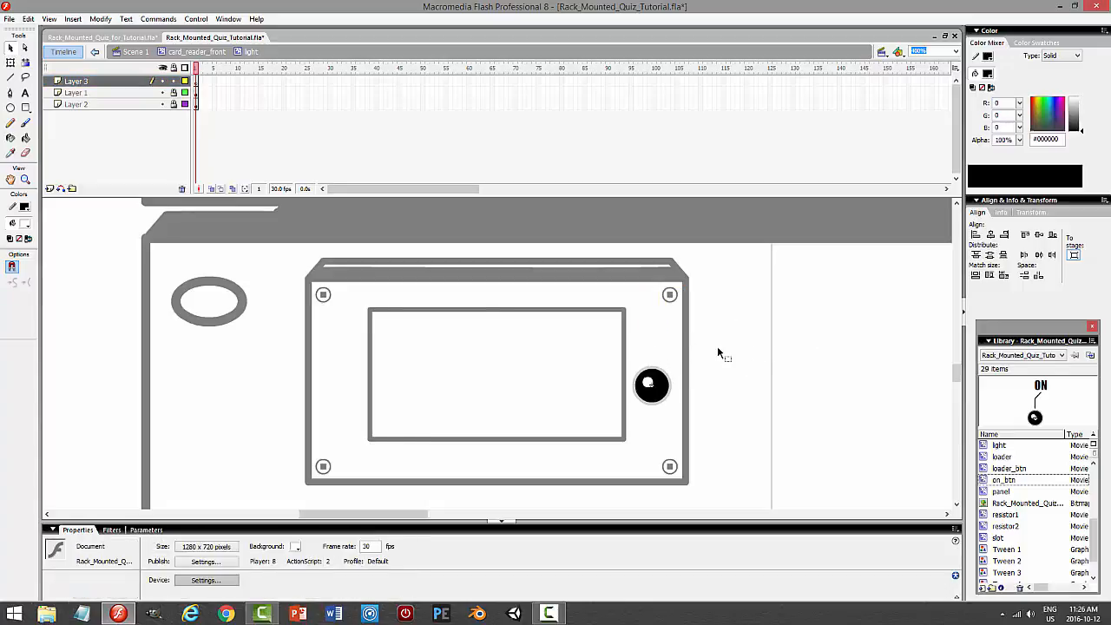
left_click(182, 189)
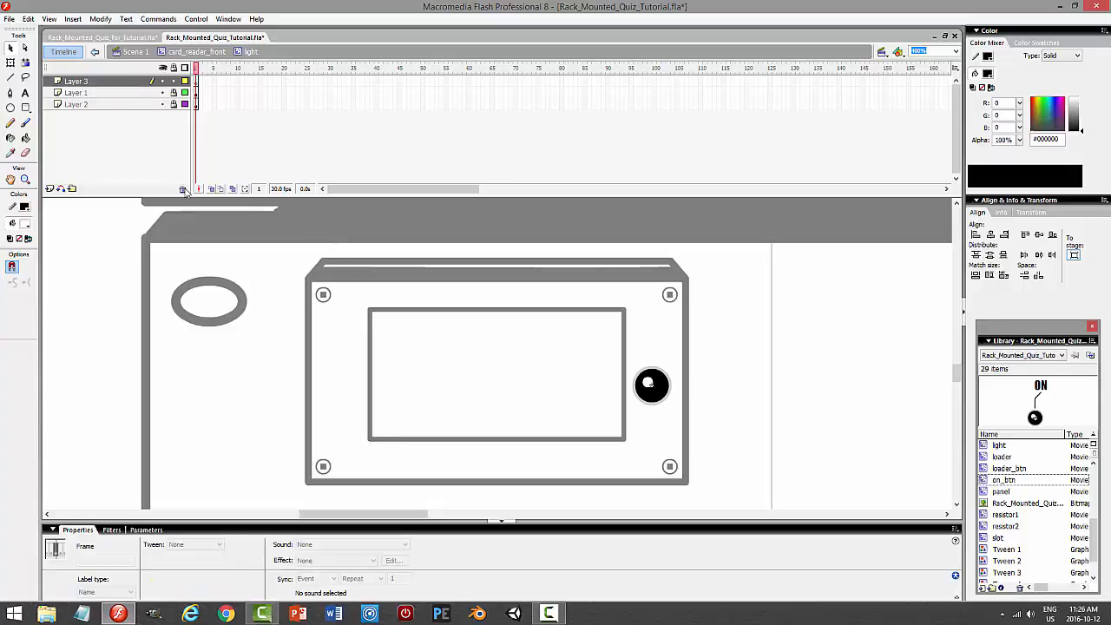
left_click(205, 53)
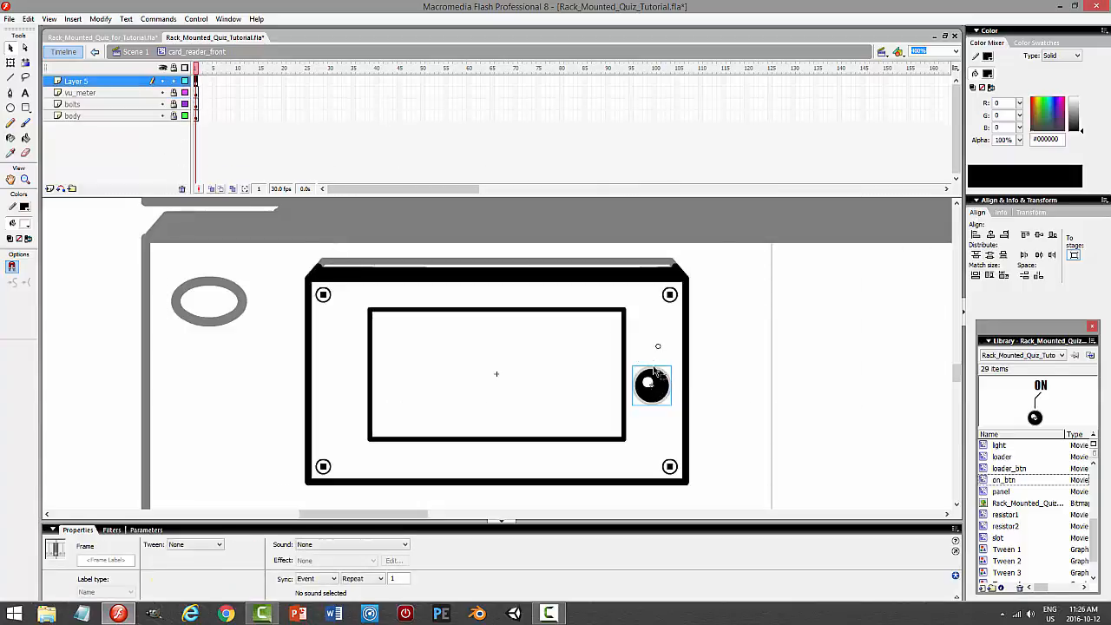
Centre the light instance's transformation point on the bulb and scale the instance to 70%
left_click(12, 64)
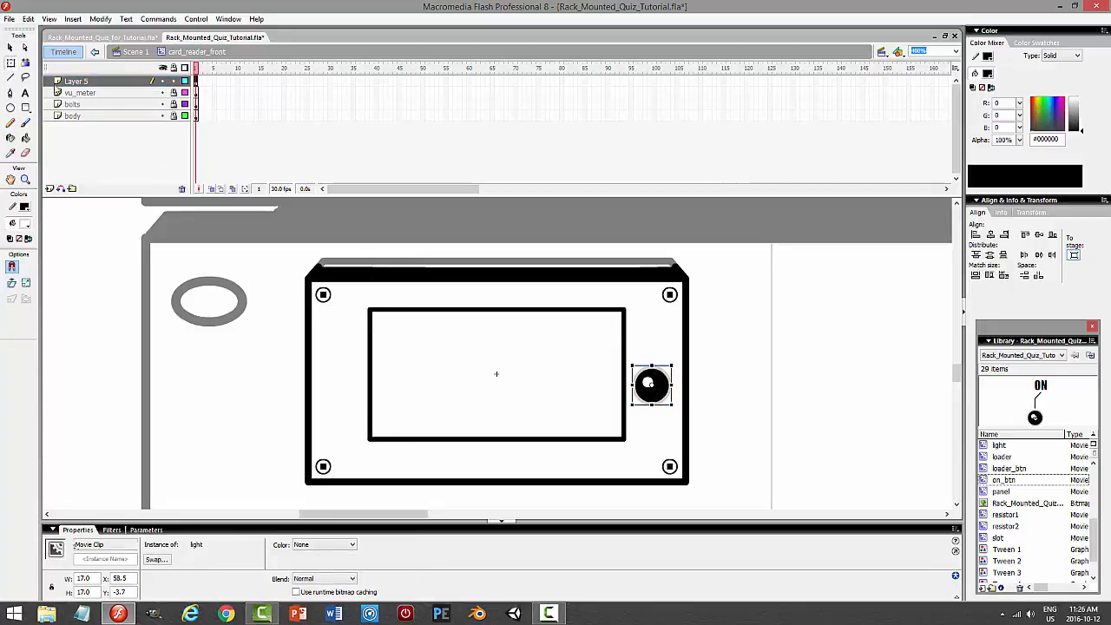
key("v")
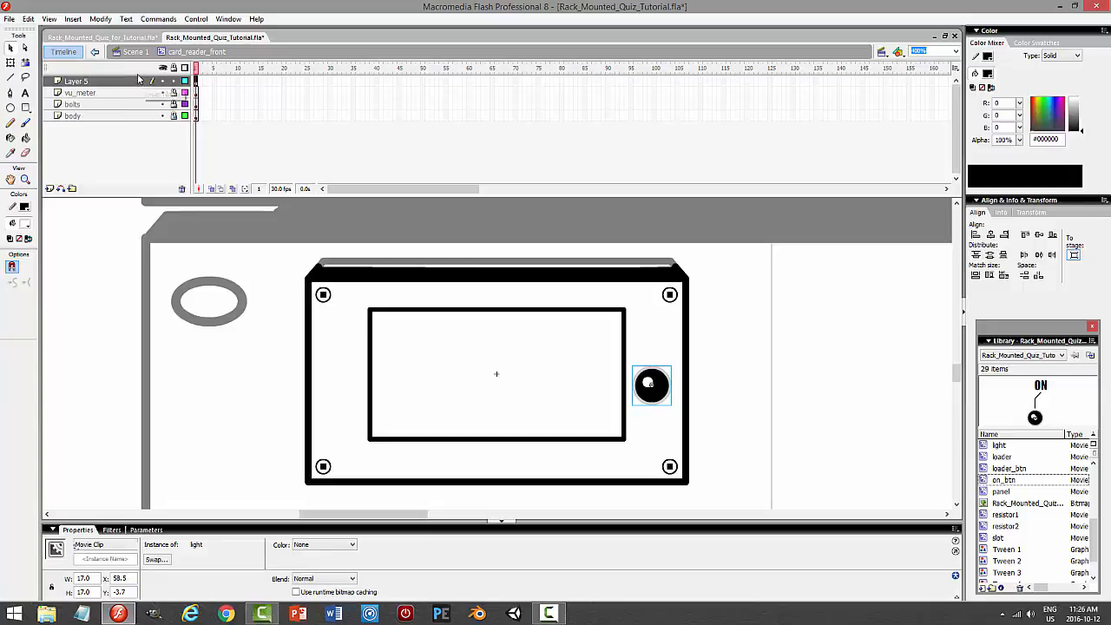
left_click(100, 18)
mouse_move(84, 163)
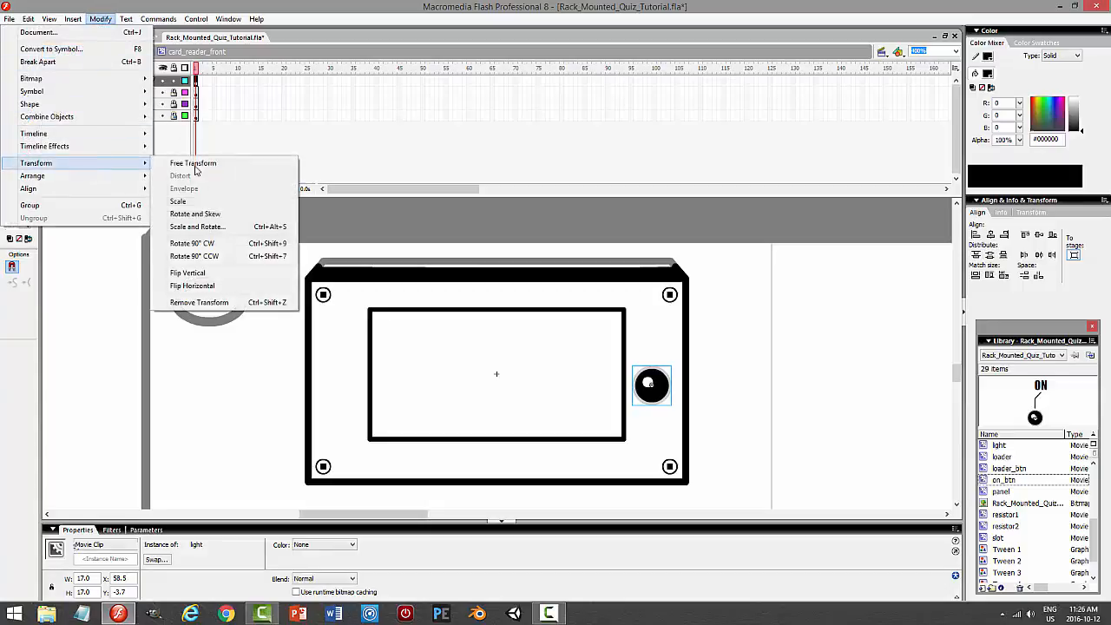
left_click(208, 228)
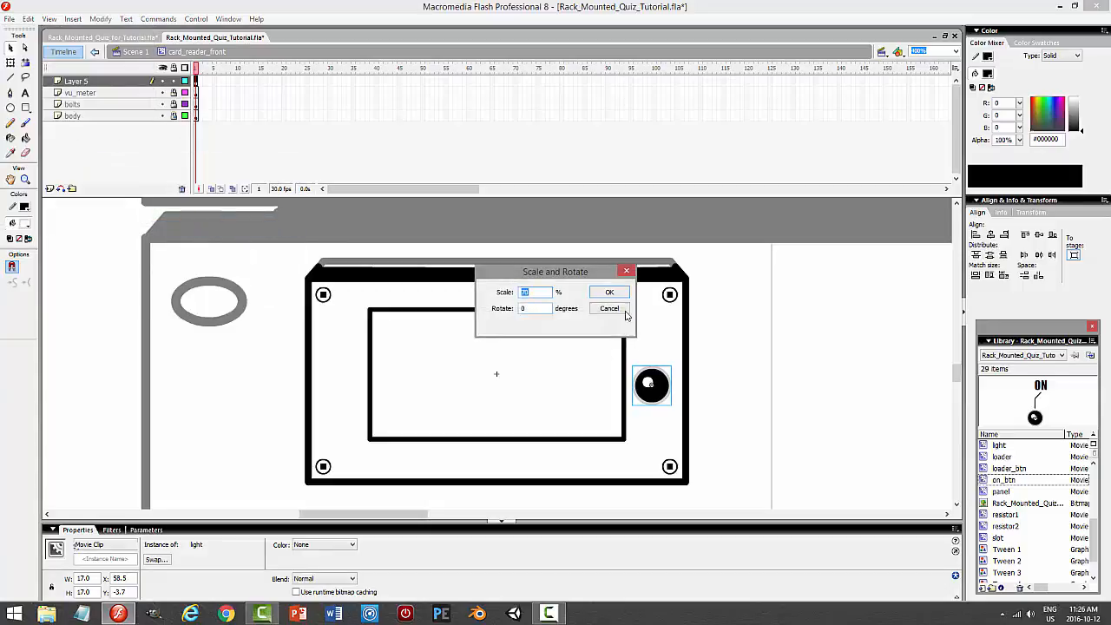
left_click(613, 296)
left_click(742, 381)
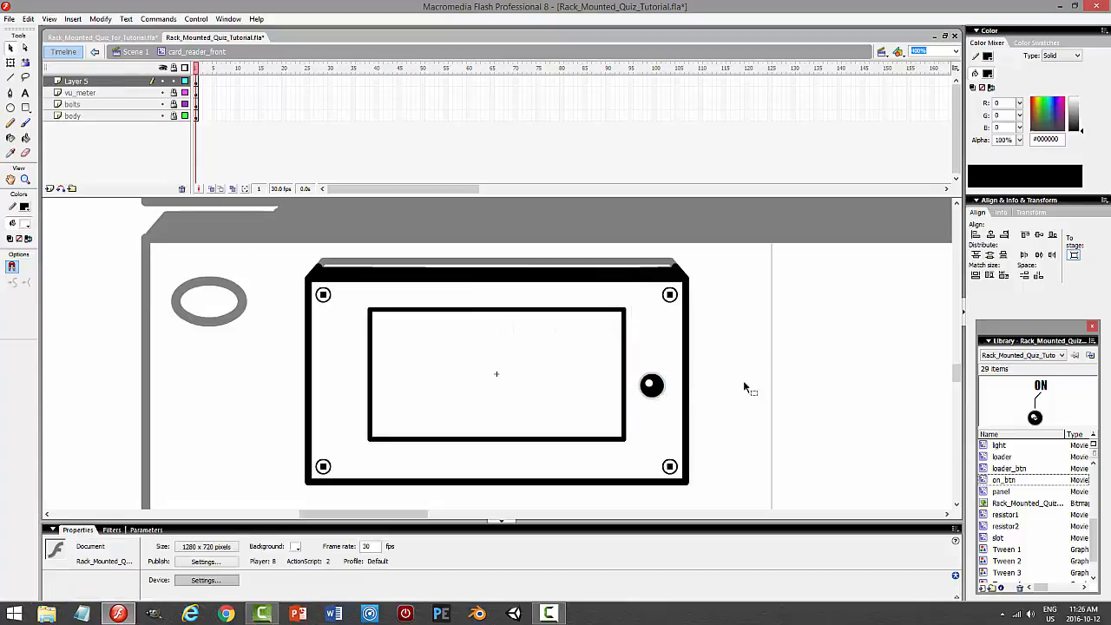
Centre the light horizontally and vertically on the stage
left_click(652, 384)
left_click_drag(652, 384, 656, 382)
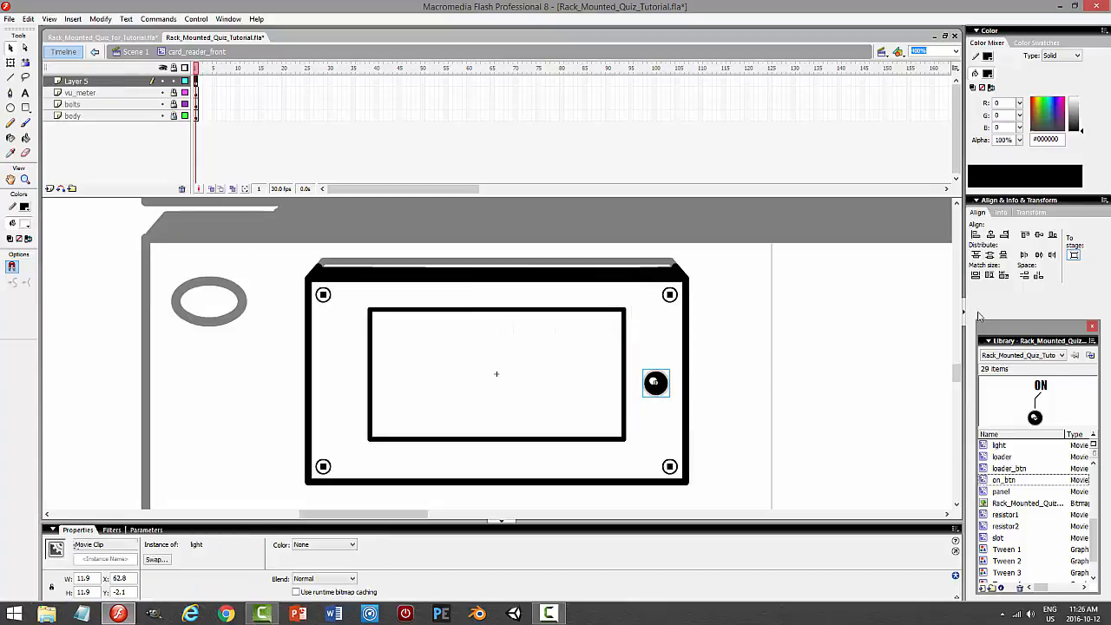
left_click(990, 235)
left_click(1039, 234)
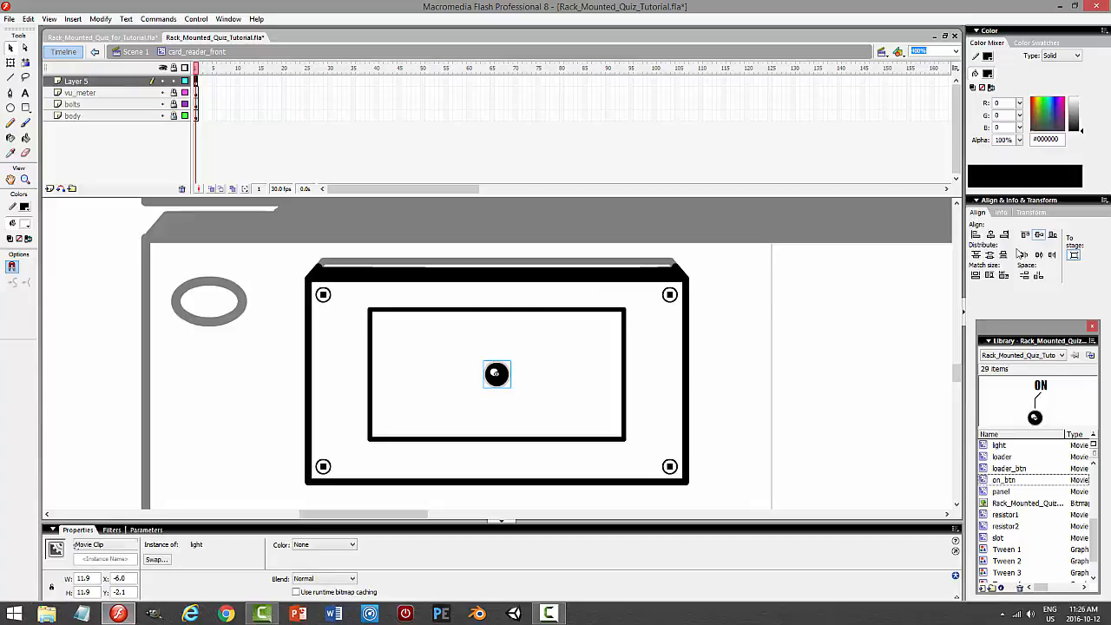
Move the light right until it sits between the VU meter window and the panel's right edge, at about X 61.8
key("Right")
key("Right")
key("Right")
key("Right")
key("Right")
key("Right")
key("Right")
key("Right")
key("Right")
key("Right")
key("Right")
key("Right")
key("Right")
key("Right")
key("Right")
key("Right")
key("Right")
key("Right")
key("Right")
key("Right")
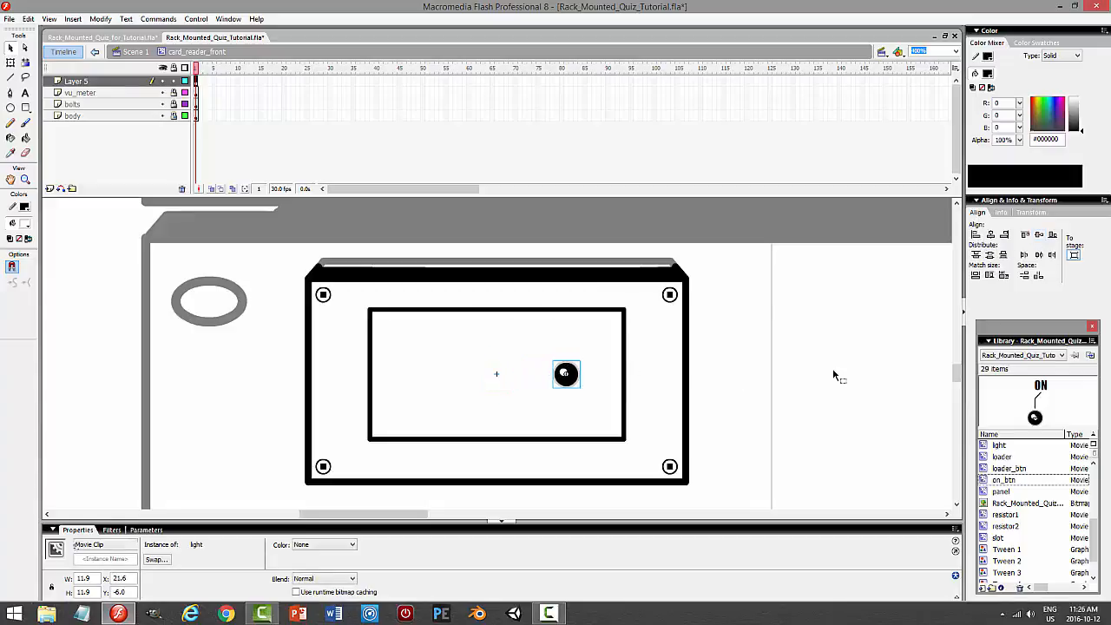
key("Right")
key("Right")
key("Right")
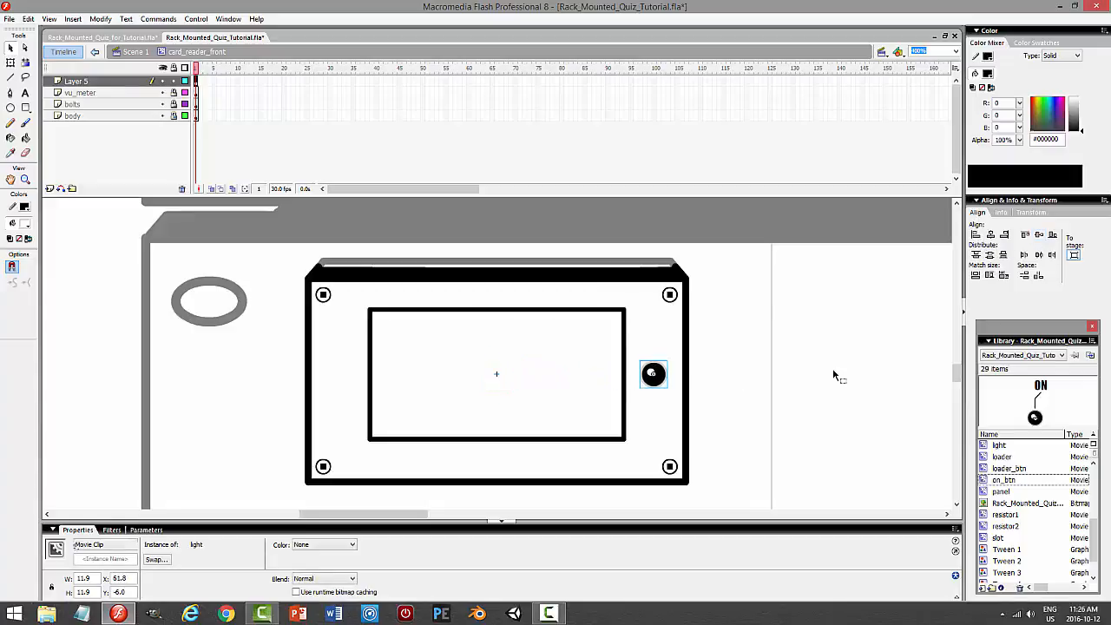
Place a copy of the light on the left side of the VU meter window and test the movie
left_click_drag(655, 379, 343, 376)
left_click(907, 406)
key("ctrl+Return")
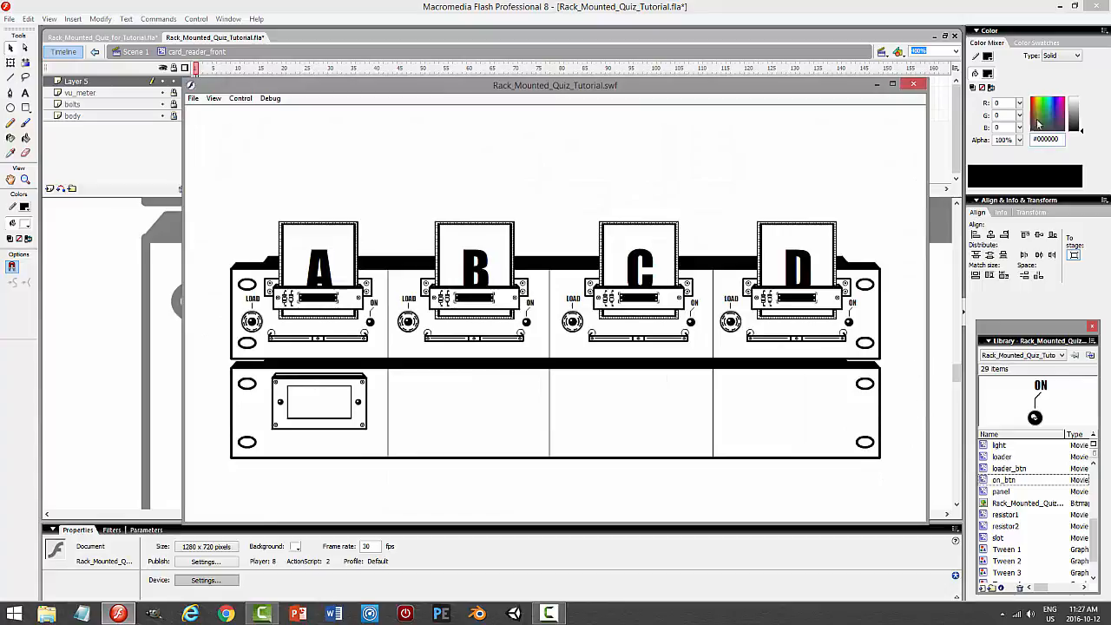
left_click(911, 85)
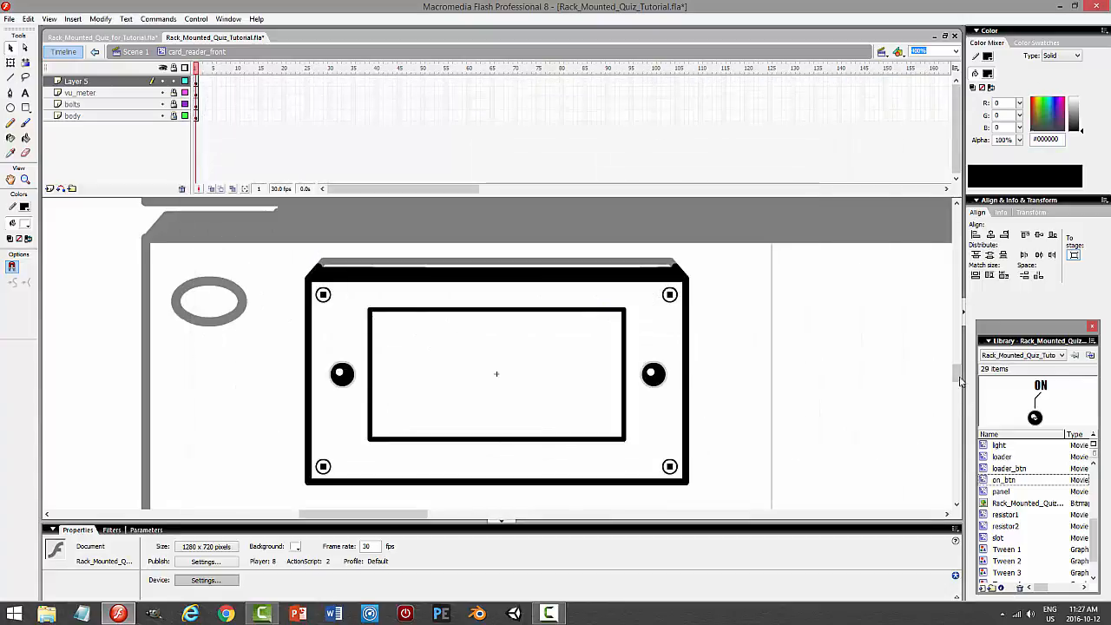
Nudge the left light slightly left and scale it to 110%
mouse_move(959, 381)
left_mouse_down()
mouse_move(973, 291)
mouse_move(977, 382)
left_mouse_up()
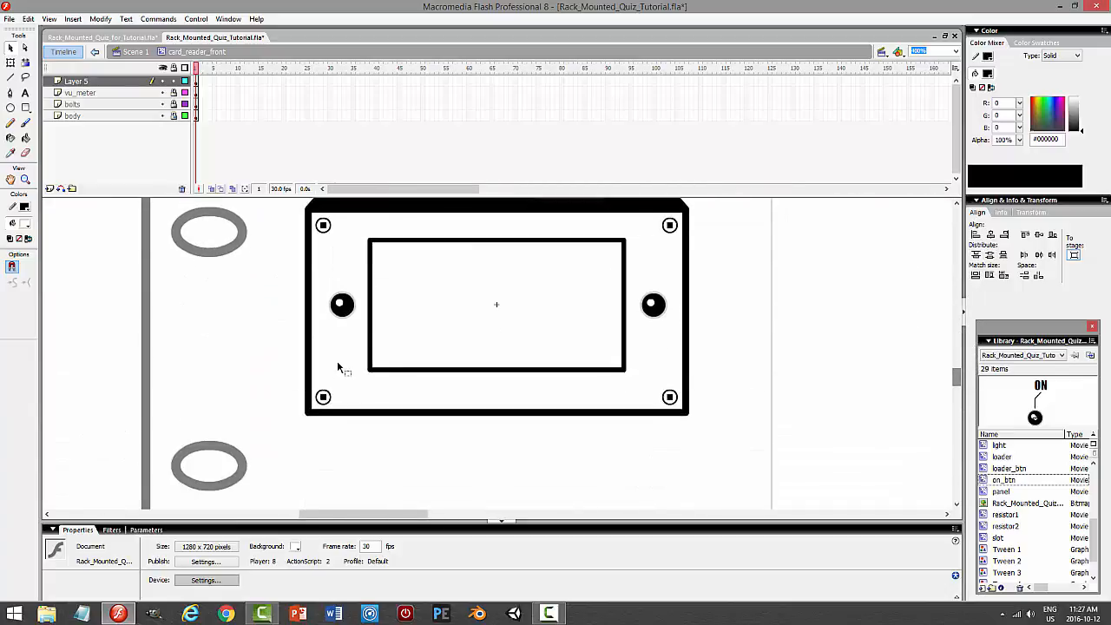
left_click(344, 309)
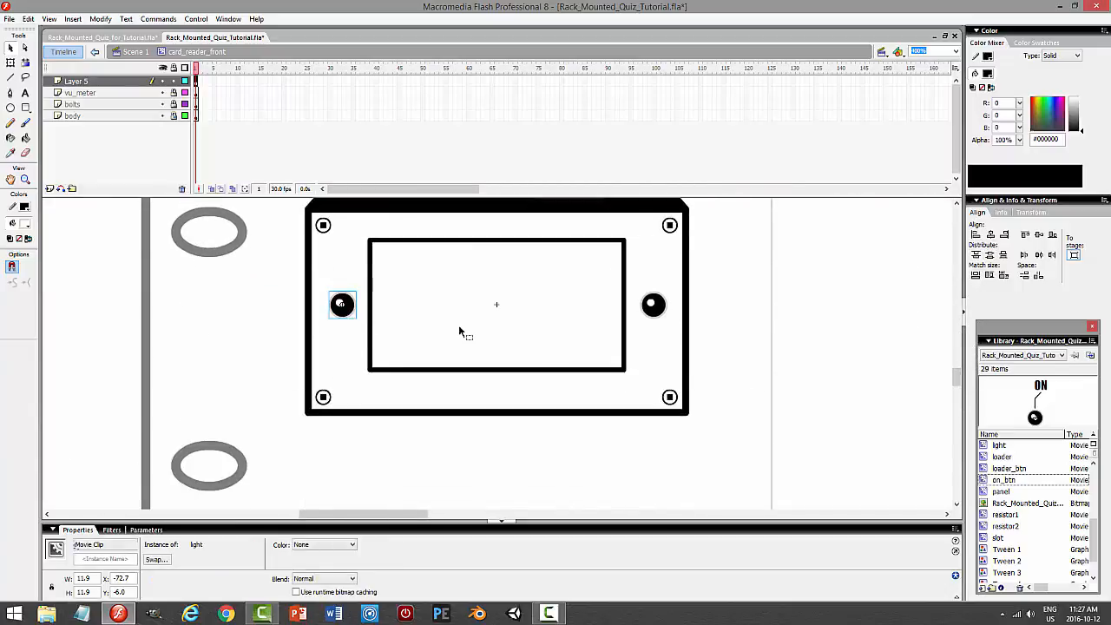
key("Left")
left_click(100, 19)
mouse_move(79, 164)
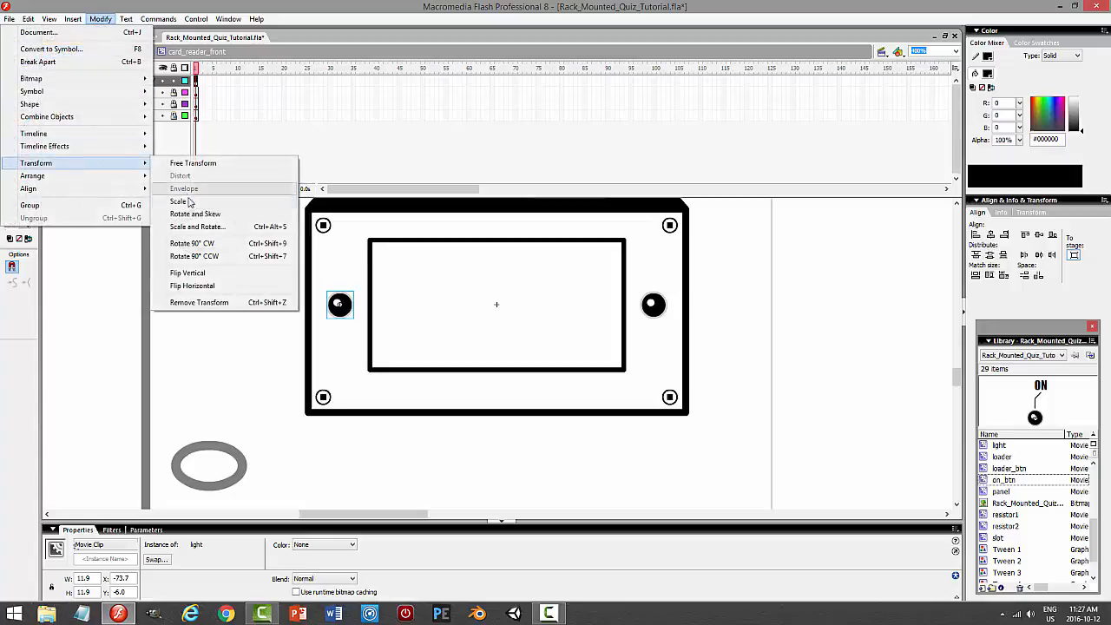
left_click(208, 227)
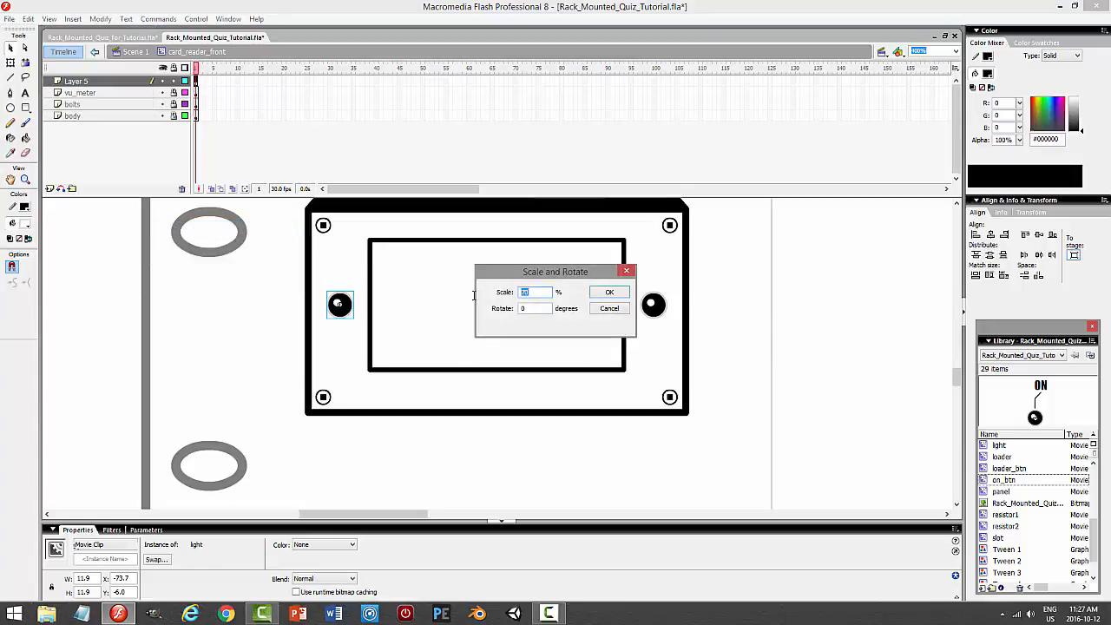
type("110")
key("Return")
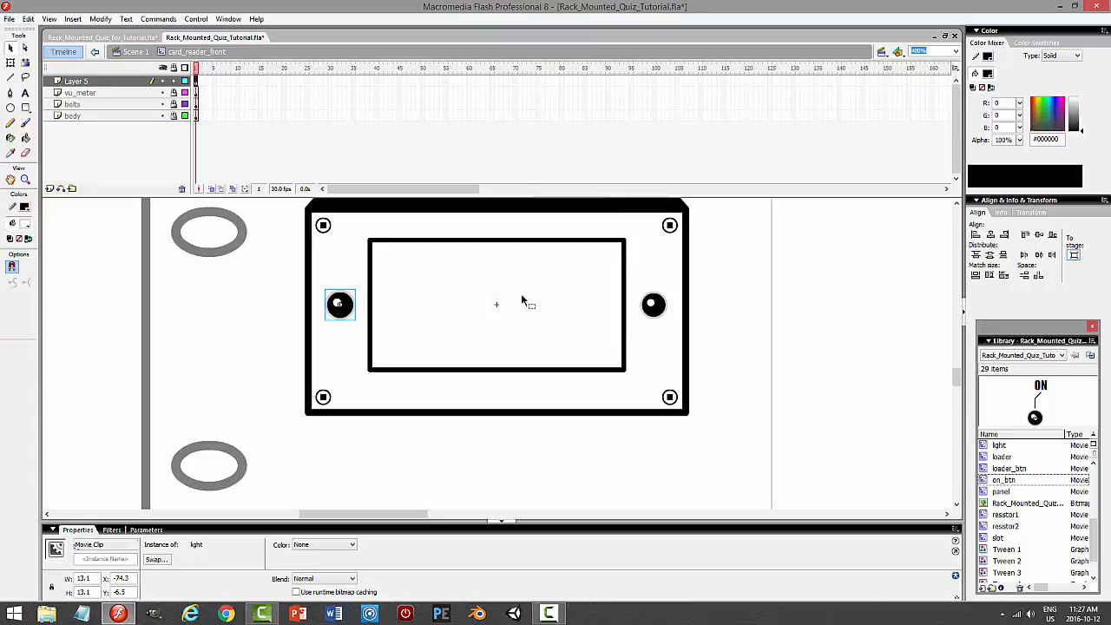
Scale the light to the right of the VU meter window to 110%
left_click(652, 305)
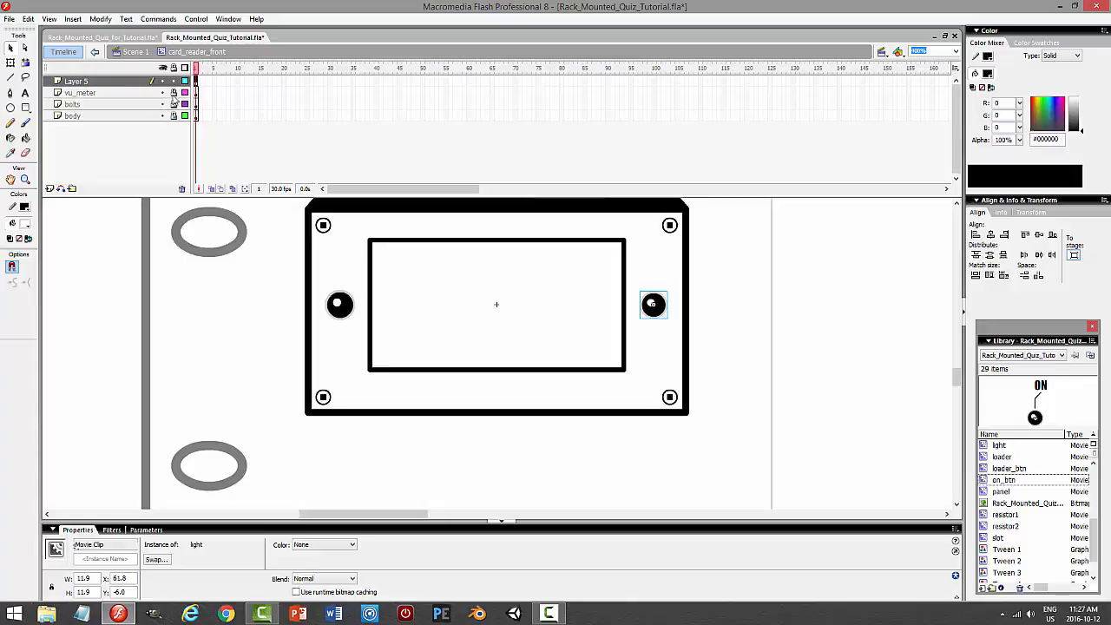
left_click(100, 18)
mouse_move(63, 165)
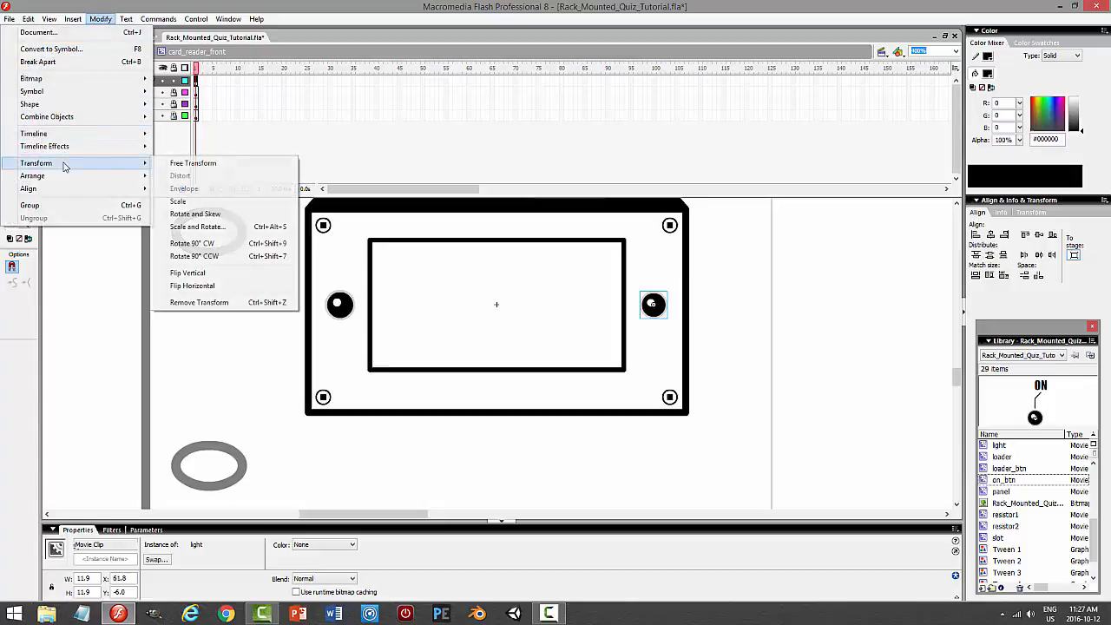
left_click(198, 226)
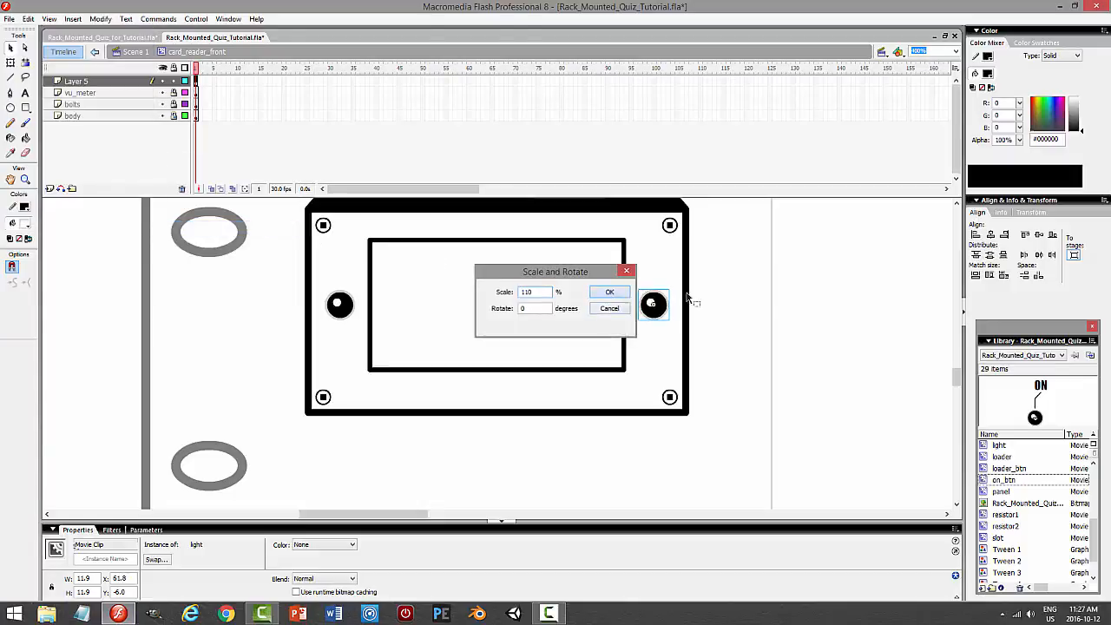
key("Return")
left_click(833, 309)
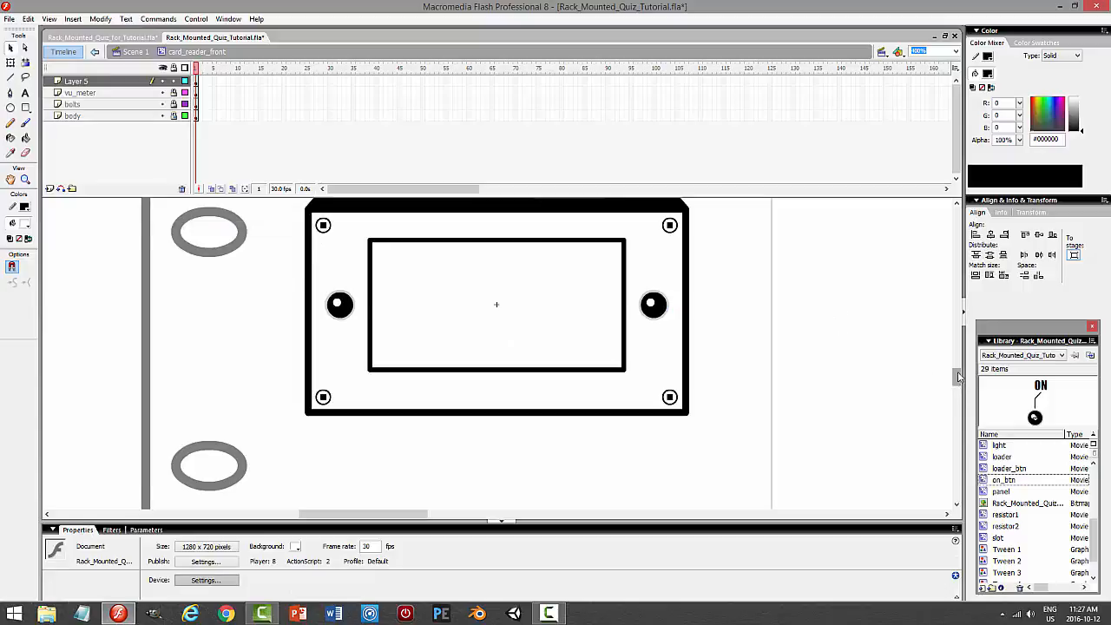
mouse_move(956, 384)
left_mouse_down()
mouse_move(966, 293)
mouse_move(957, 377)
left_mouse_up()
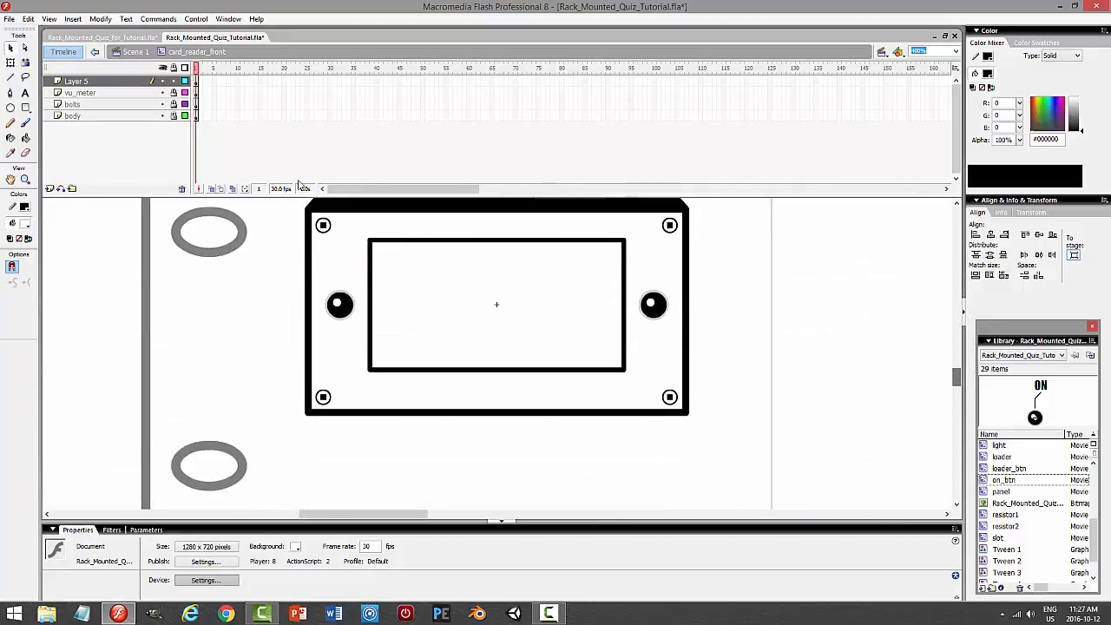
Rename Layer 5 to yes_no_light and lock it
double_click(99, 81)
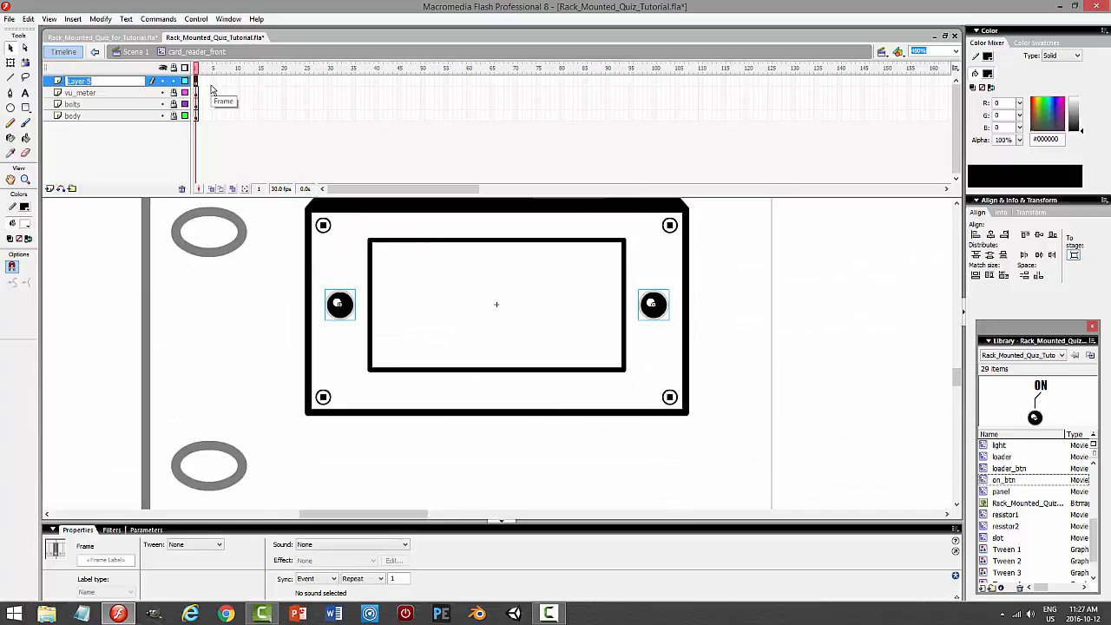
type("yes_no_light")
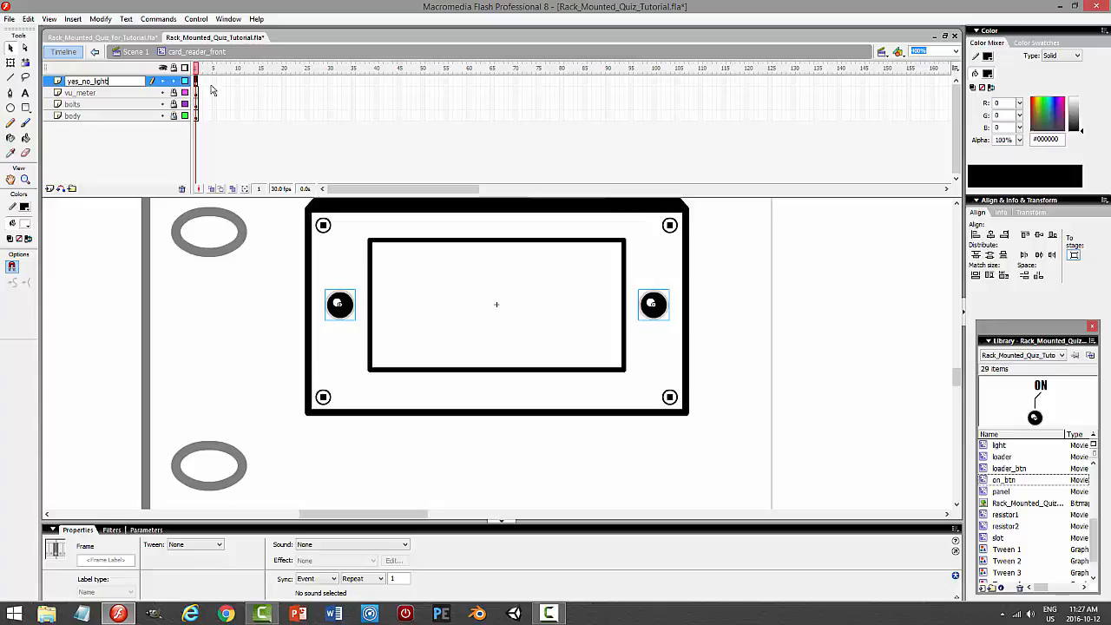
key("Return")
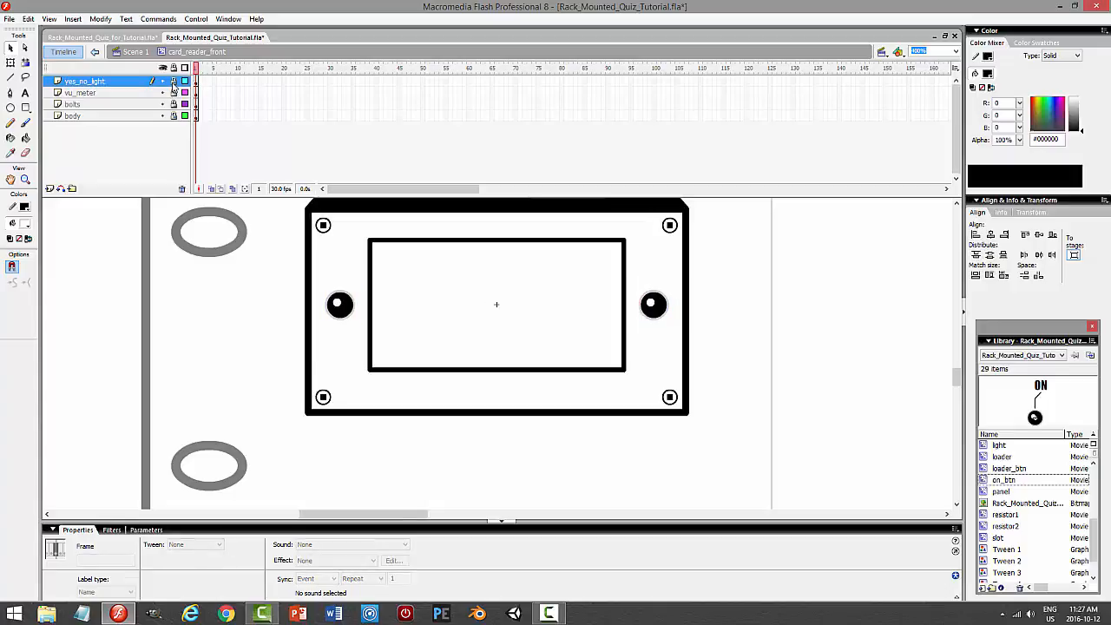
Add a new layer above yes_no_light and name it text
left_click(50, 189)
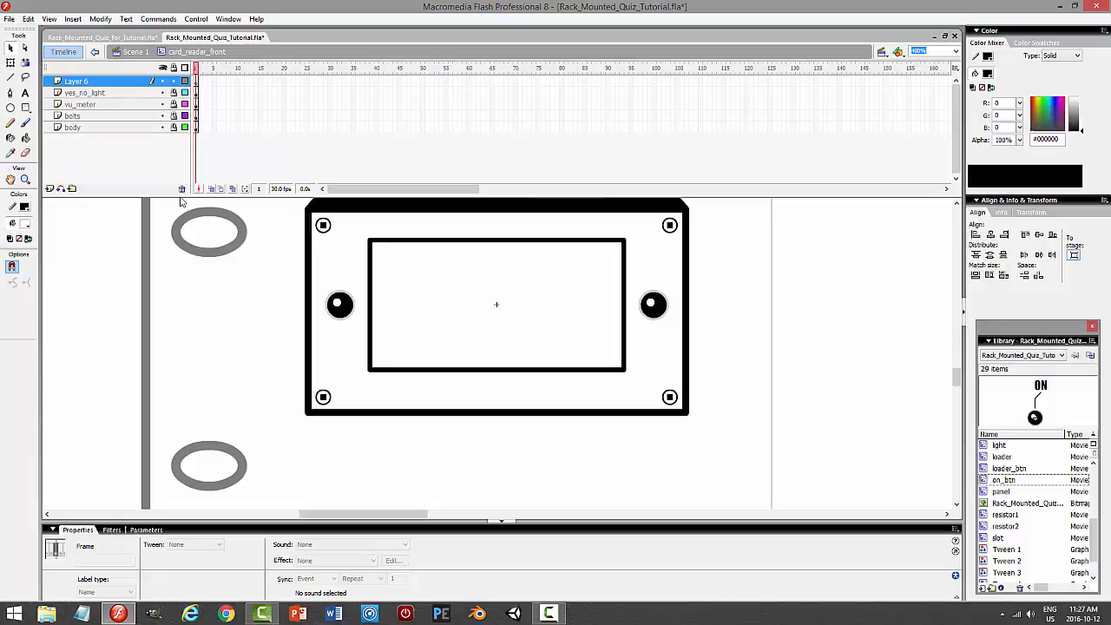
double_click(100, 82)
type("text")
key("Return")
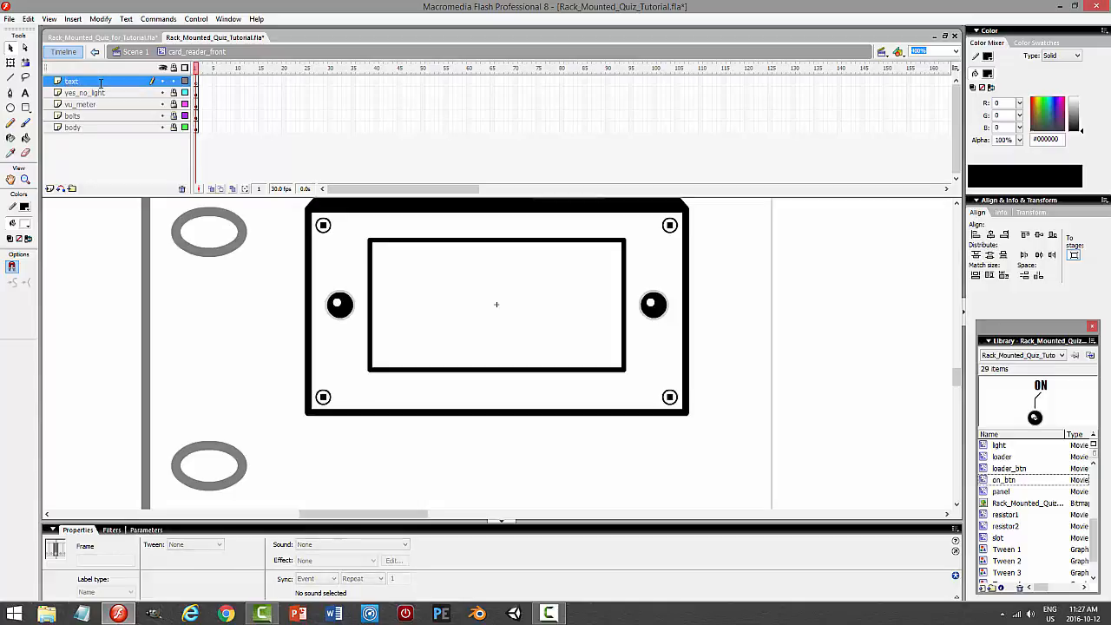
Add the static text YES in 12-point Impact above the left light
left_click(25, 92)
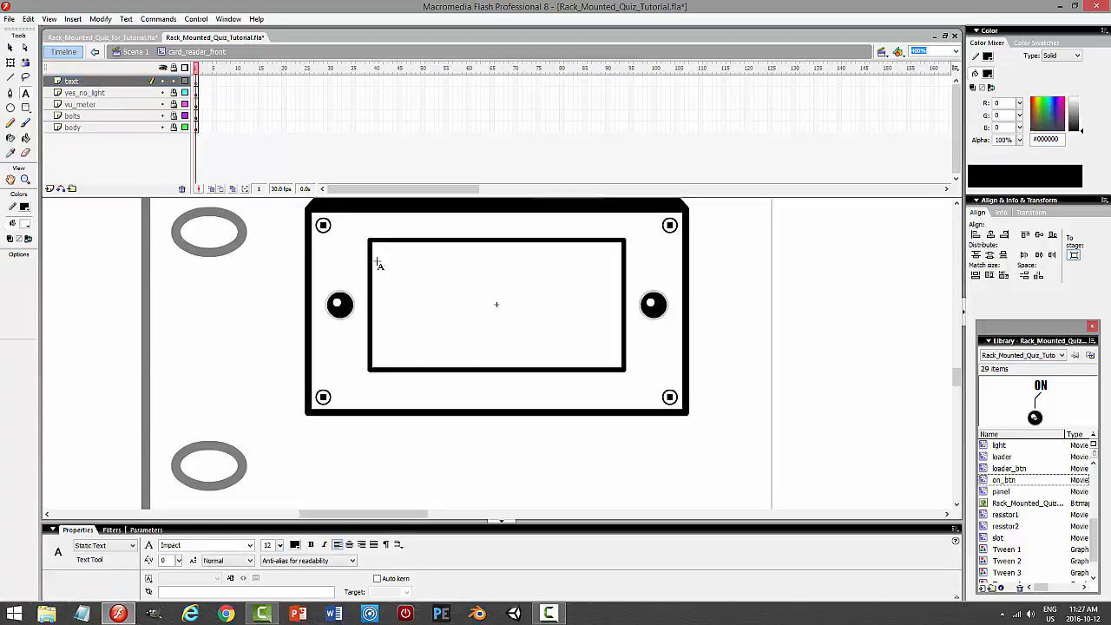
left_click_drag(319, 236, 343, 280)
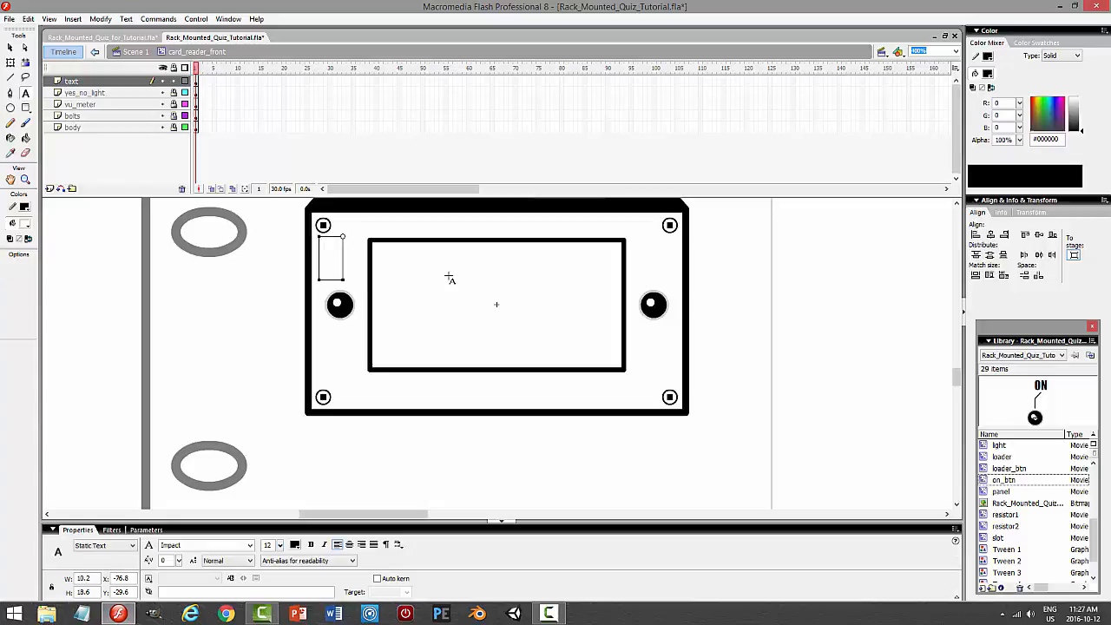
type("YES")
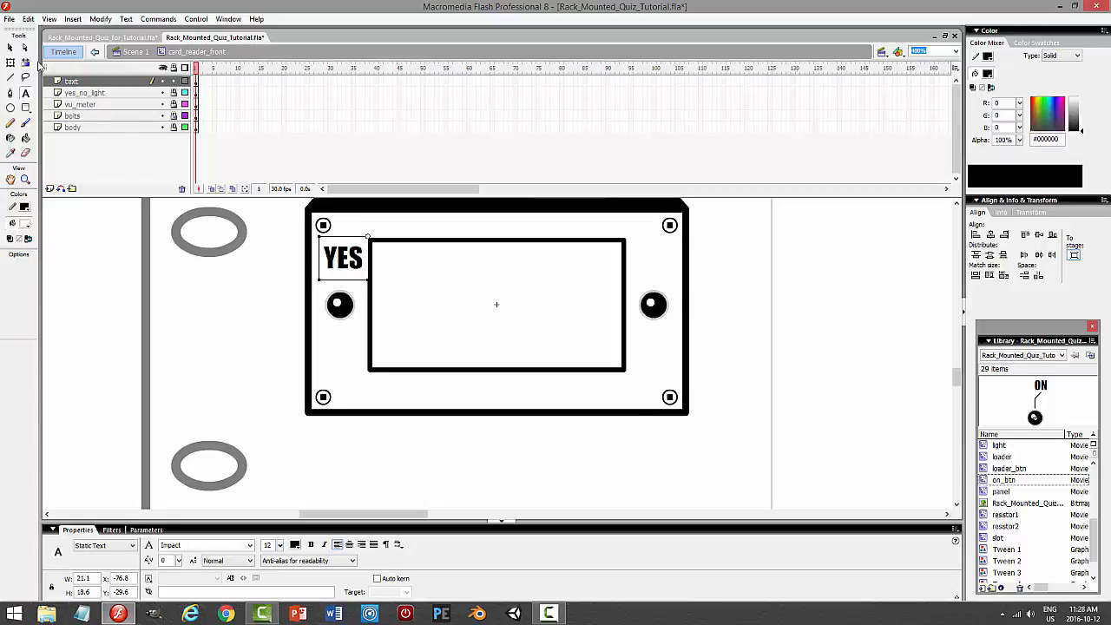
left_click(10, 49)
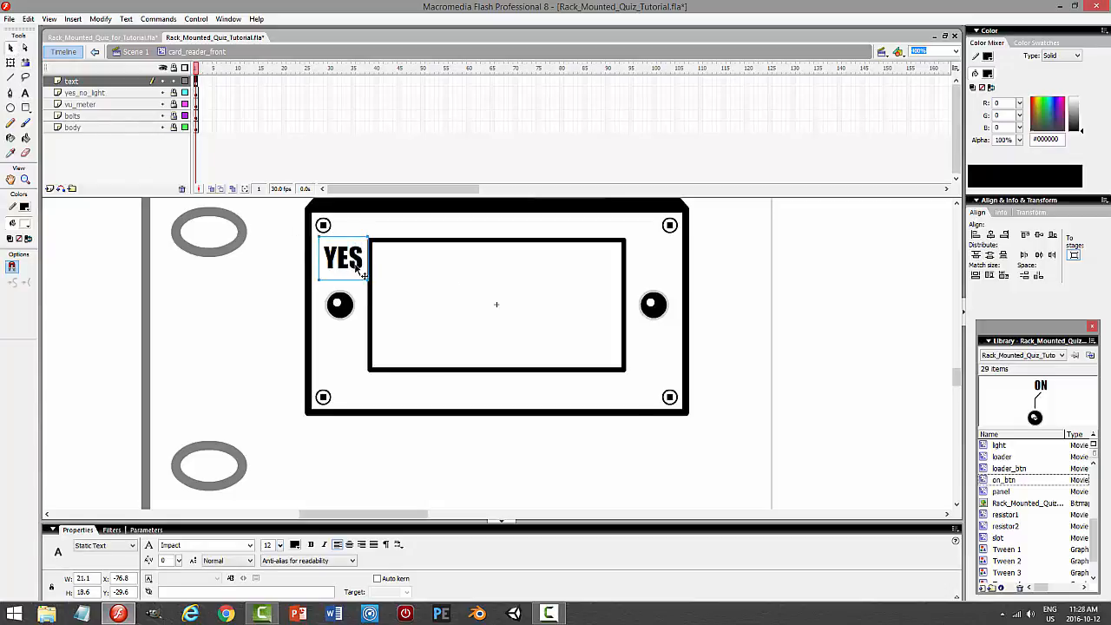
Place a copy of the YES label above the right light and change its text to NO
left_click_drag(354, 267, 677, 285)
left_click(25, 92)
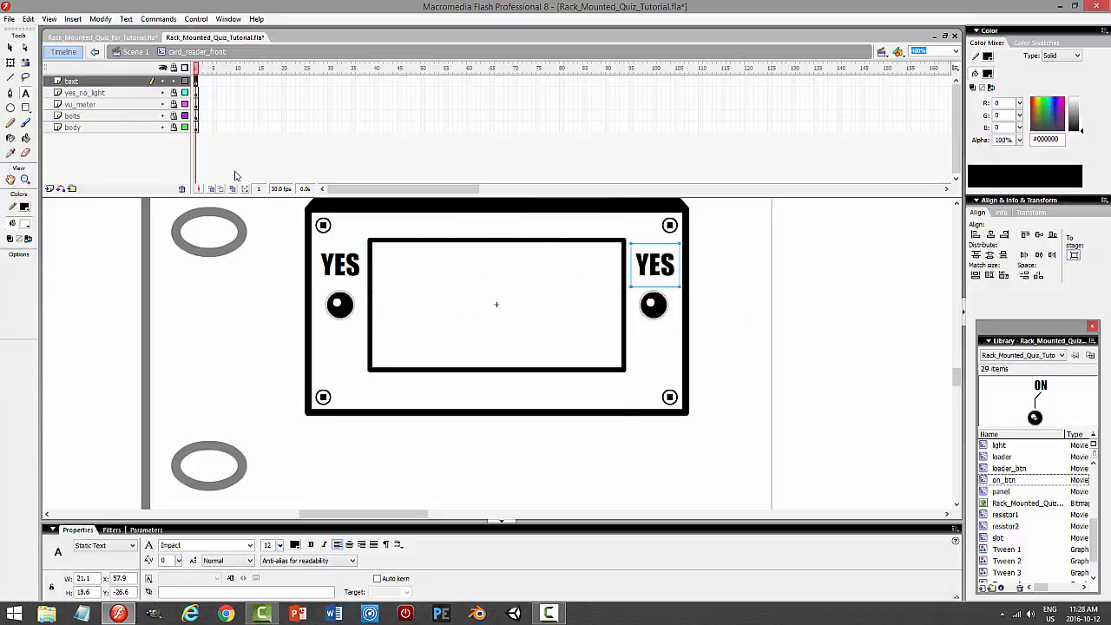
double_click(674, 264)
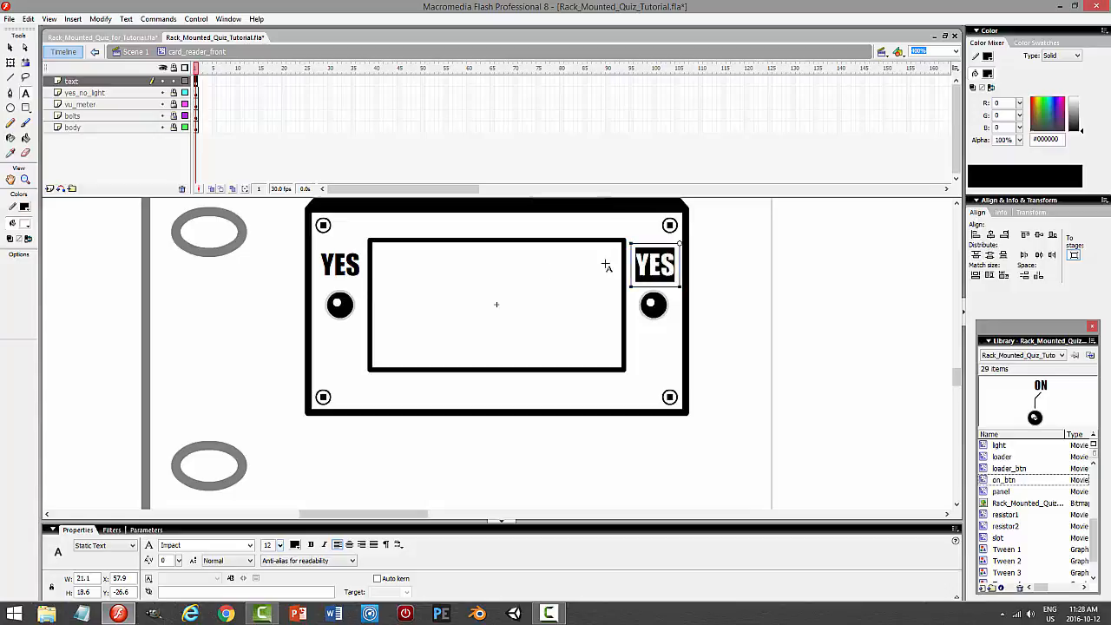
type("NO")
left_click(11, 48)
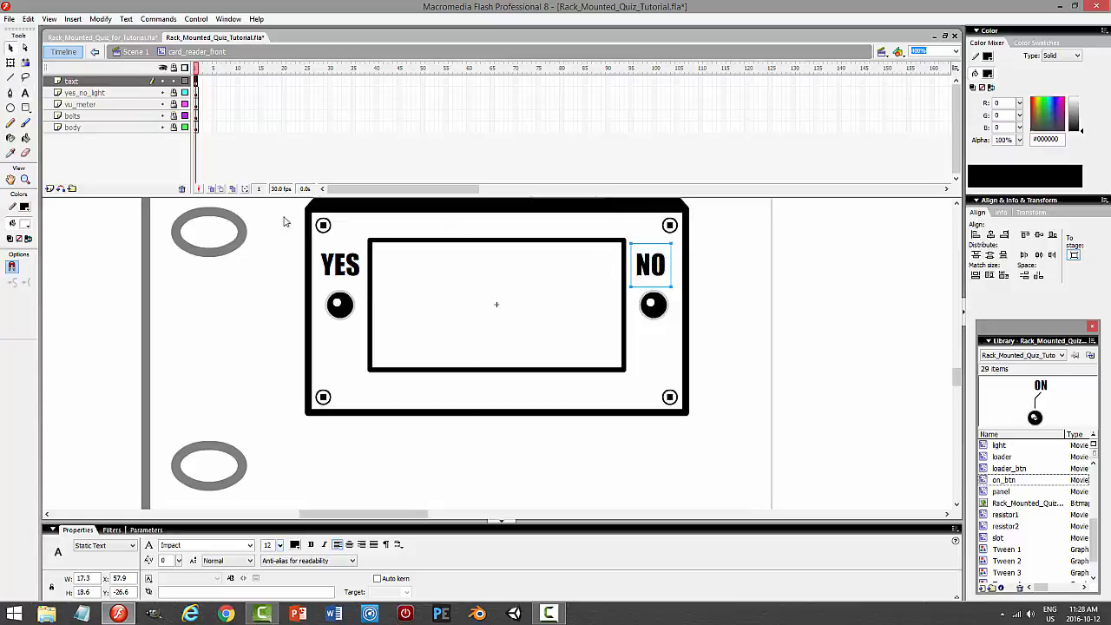
Adjust the NO label's height slightly, bringing it closer to the right light
left_click(345, 270)
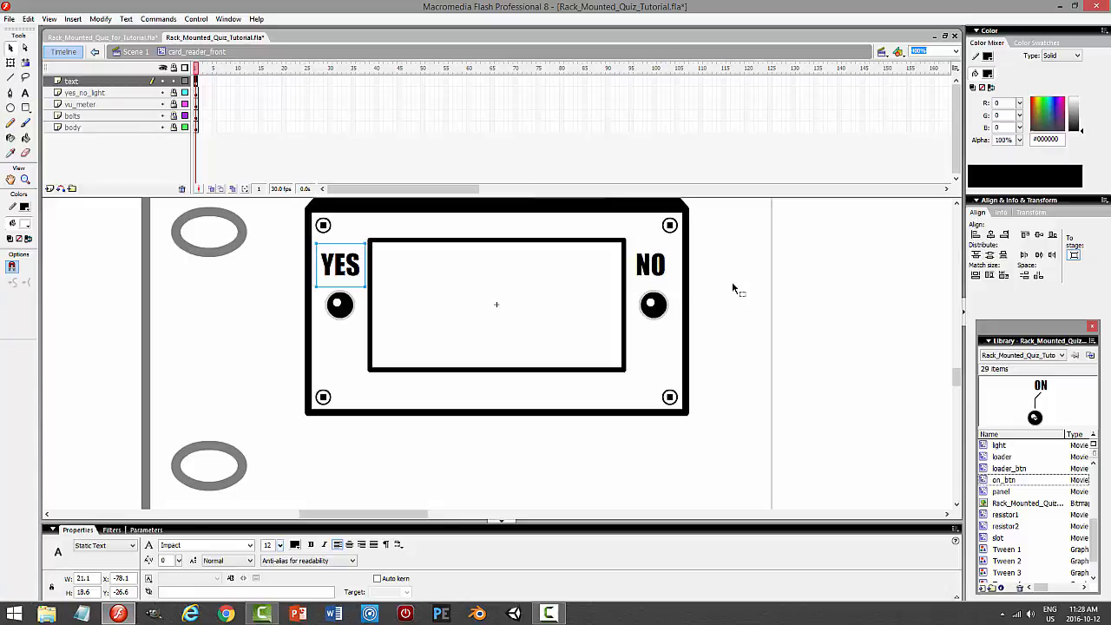
left_click(652, 271)
key("Down")
key("Down")
key("Down")
key("Down")
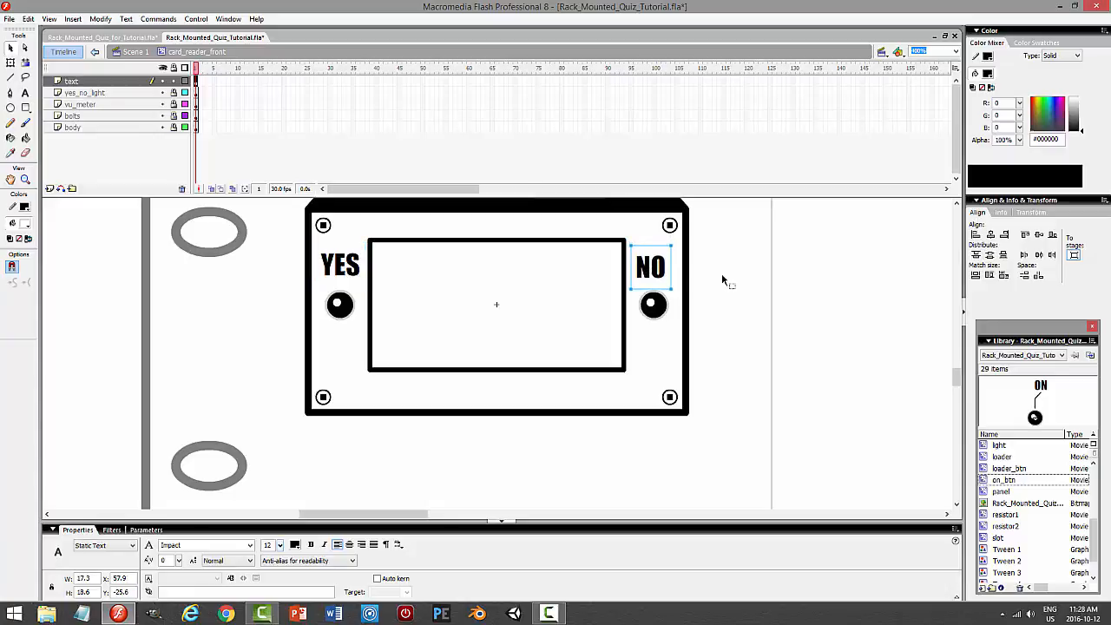
key("Up")
key("Up")
key("Up")
Move the YES and NO labels down together, closer to their lights
key("ctrl+a")
key("Down")
key("Down")
key("Down")
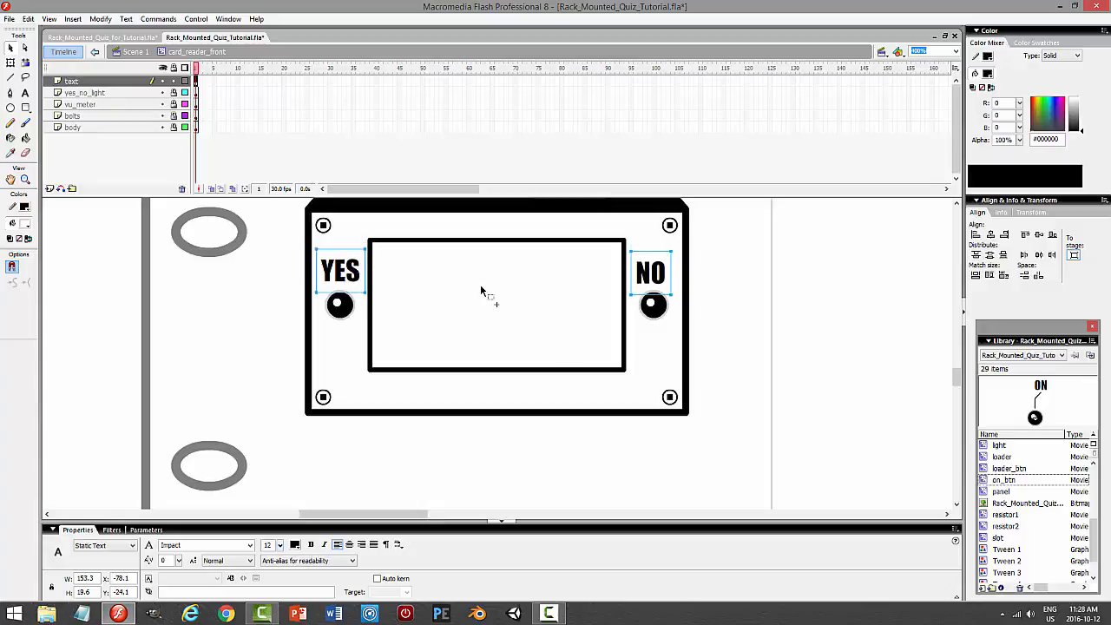
Nudge the YES label down to line up with the NO label and test the movie
left_click(755, 294)
left_click(354, 283)
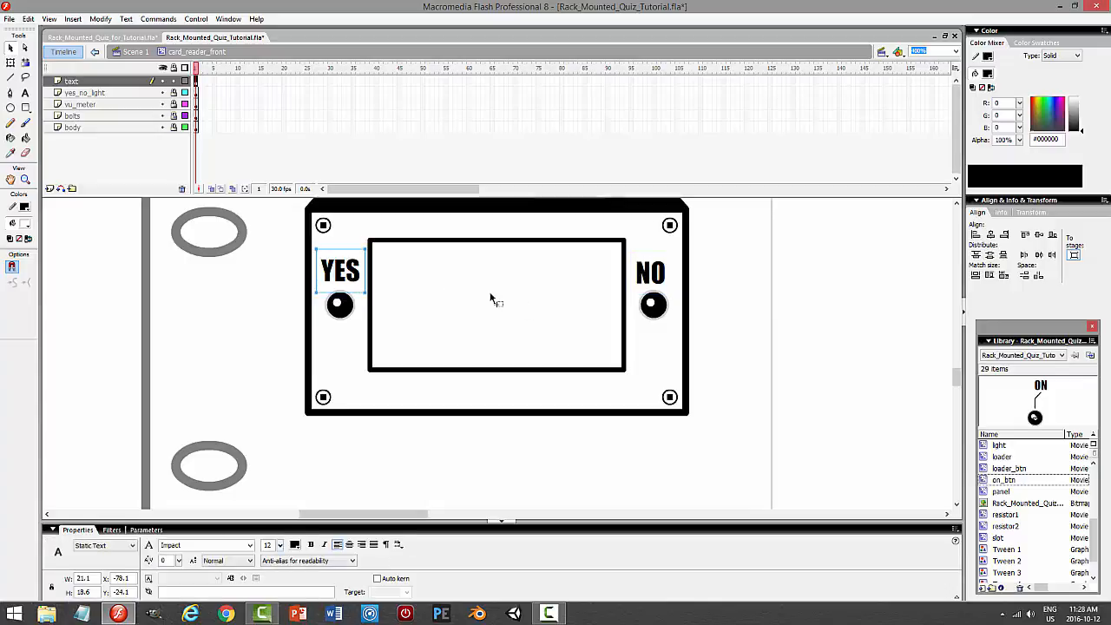
key("Down")
key("Down")
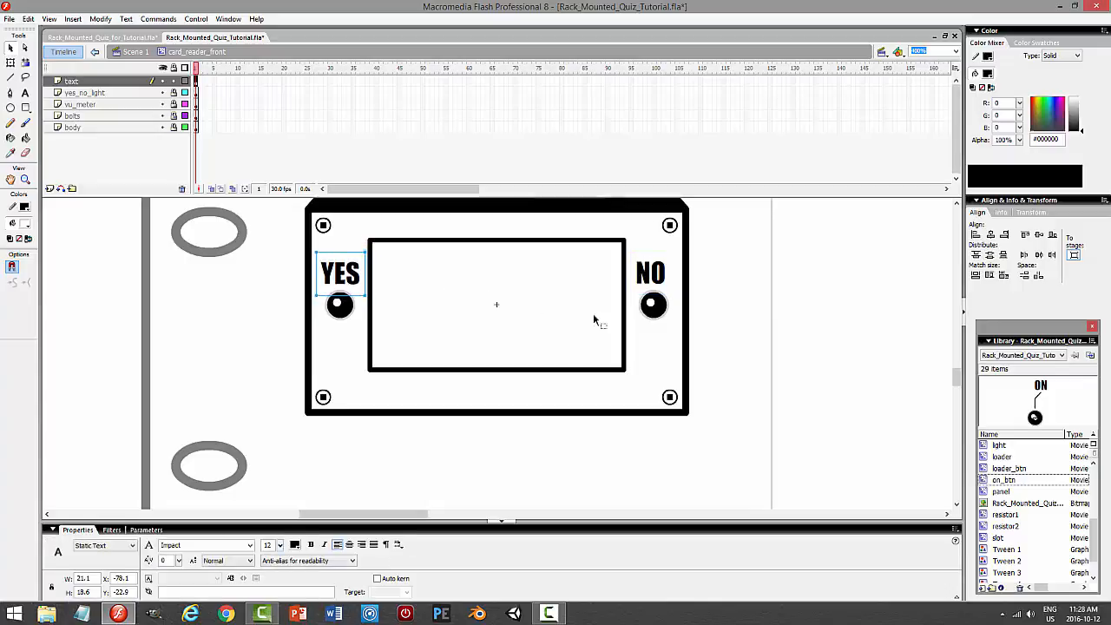
left_click(797, 314)
key("ctrl+Return")
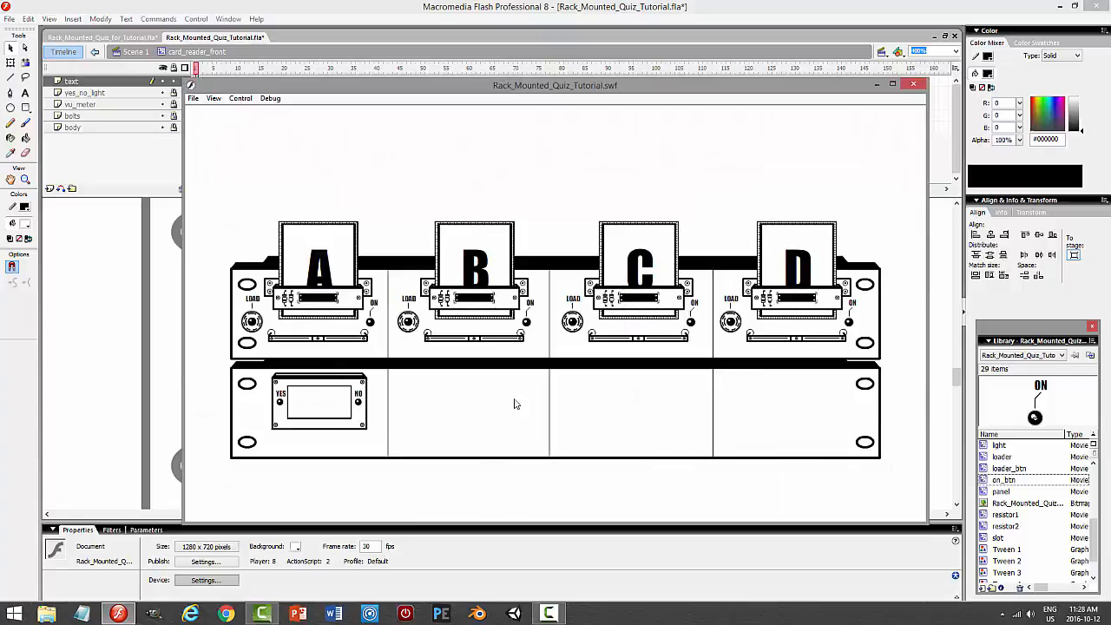
left_click(908, 87)
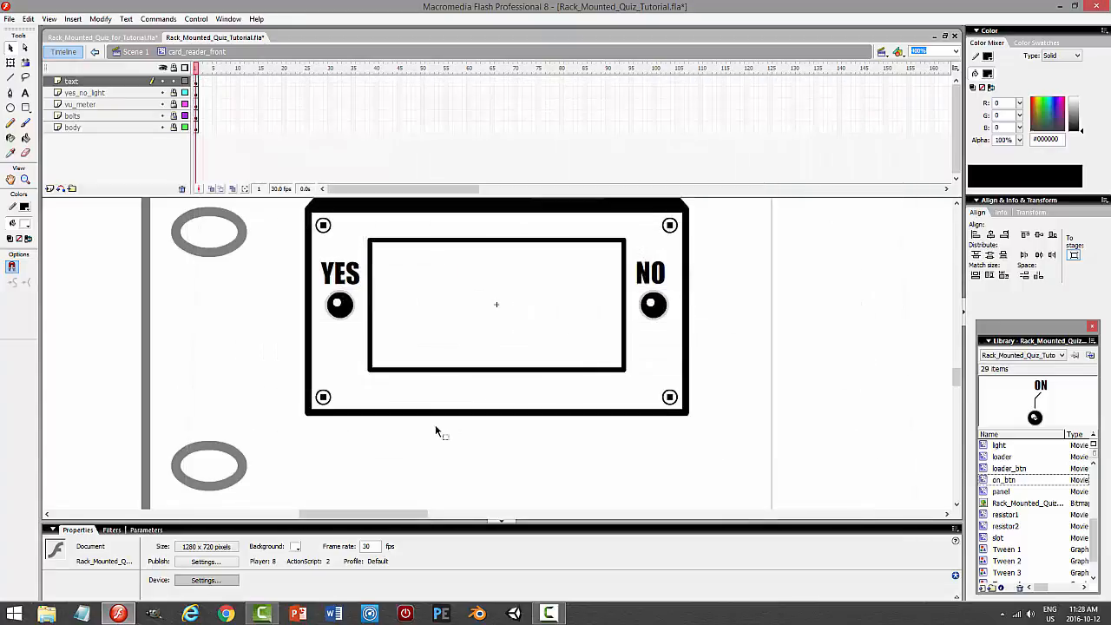
Centre the labels over their lights by nudging YES slightly left and NO slightly right
left_click(352, 279)
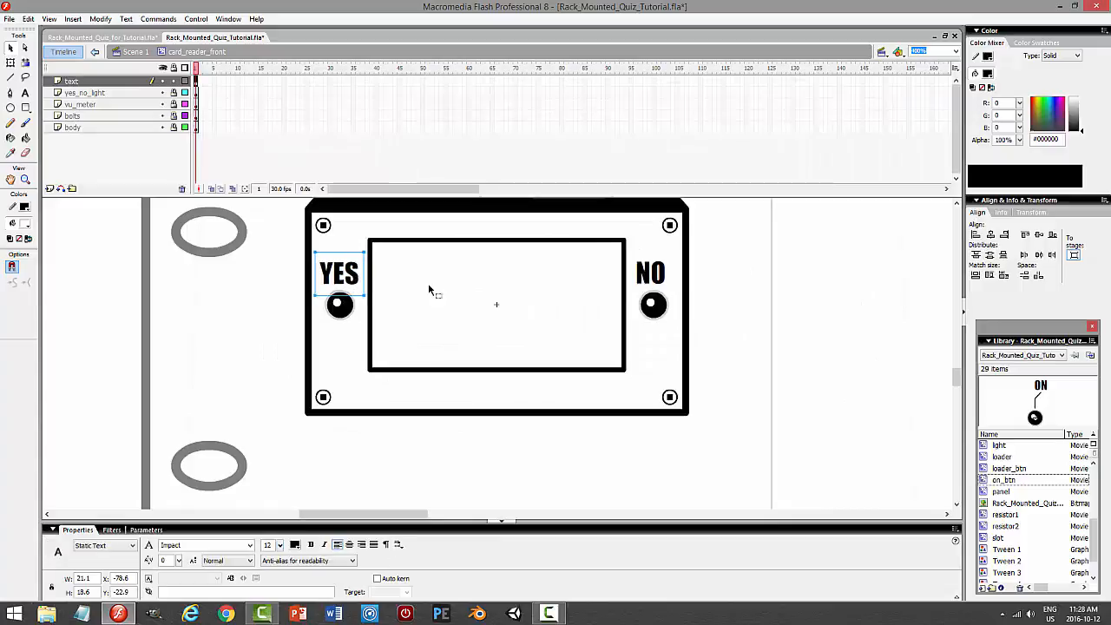
left_click(655, 282)
key("Right")
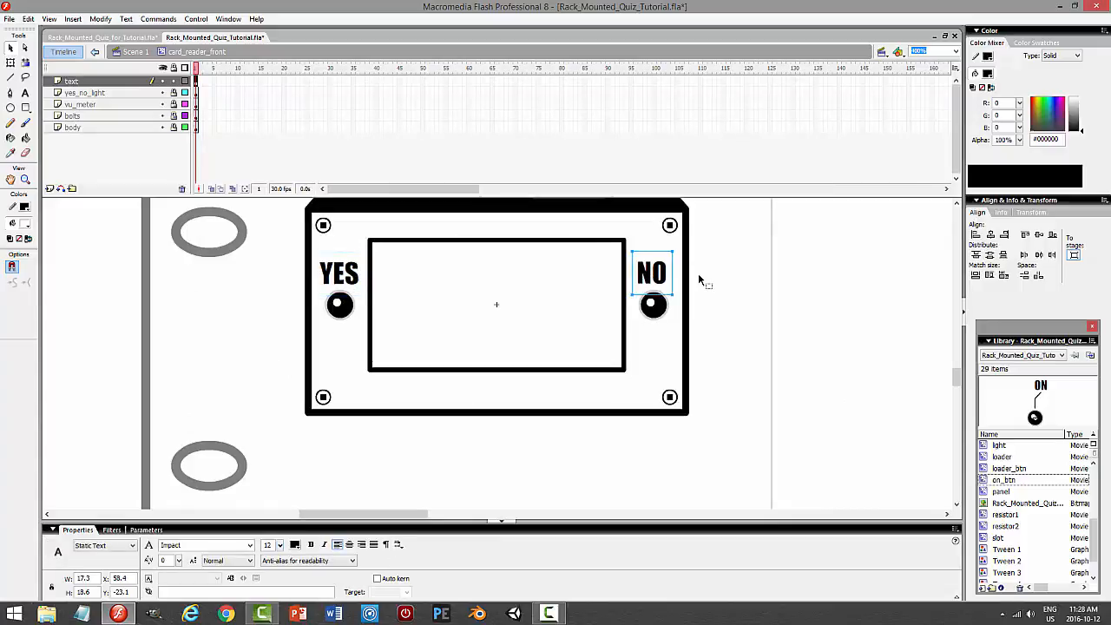
Test the movie, and move the YES and NO labels down together with their lights
key("ctrl+Return")
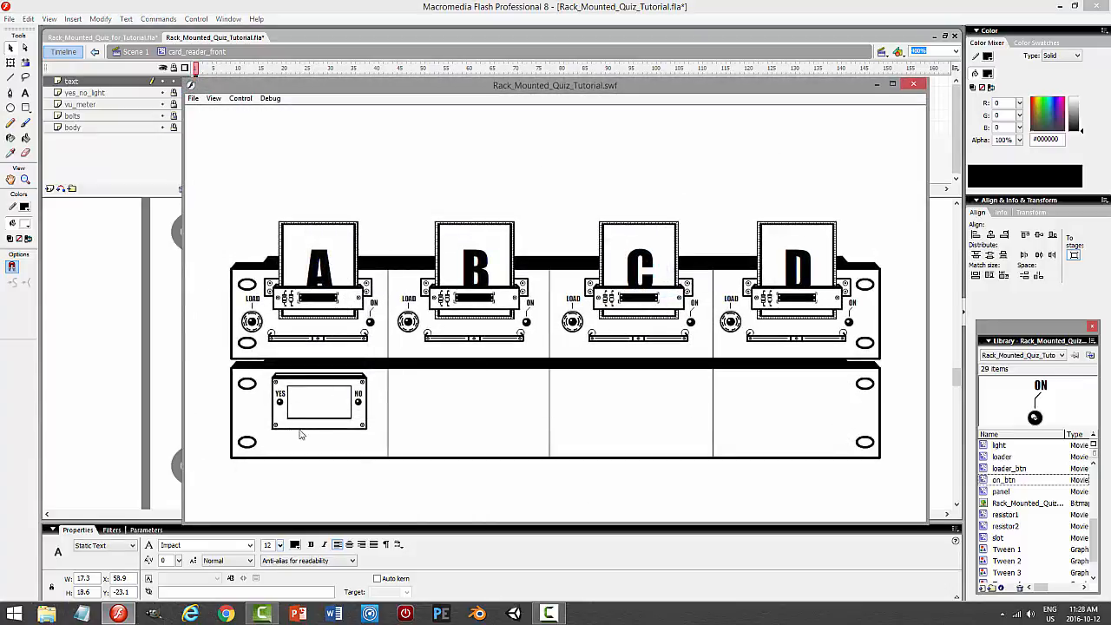
left_click(912, 84)
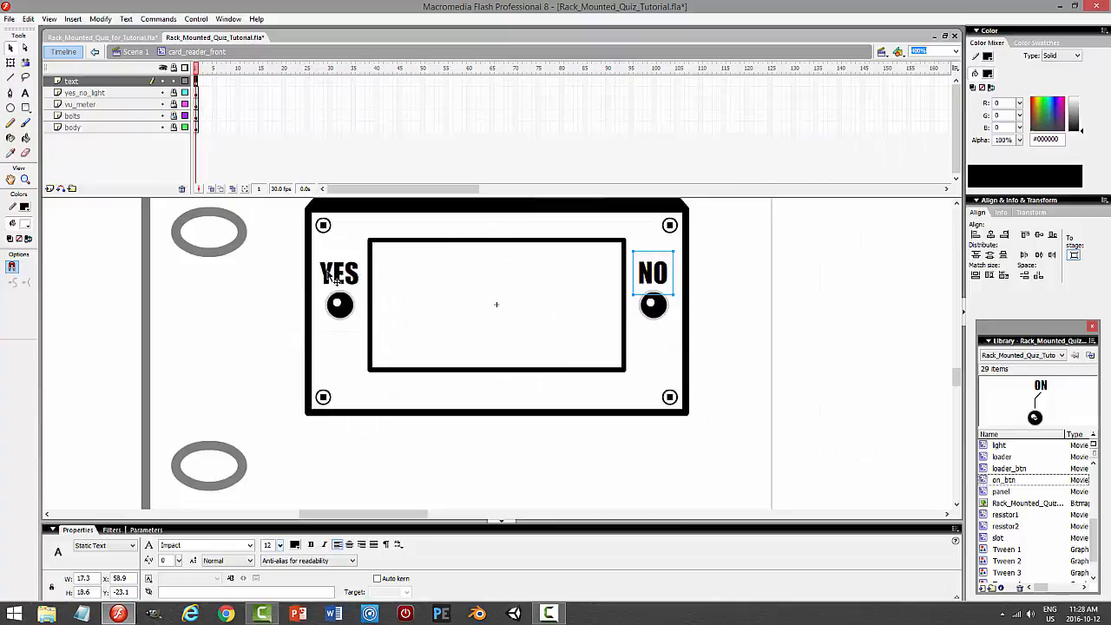
left_click(171, 82)
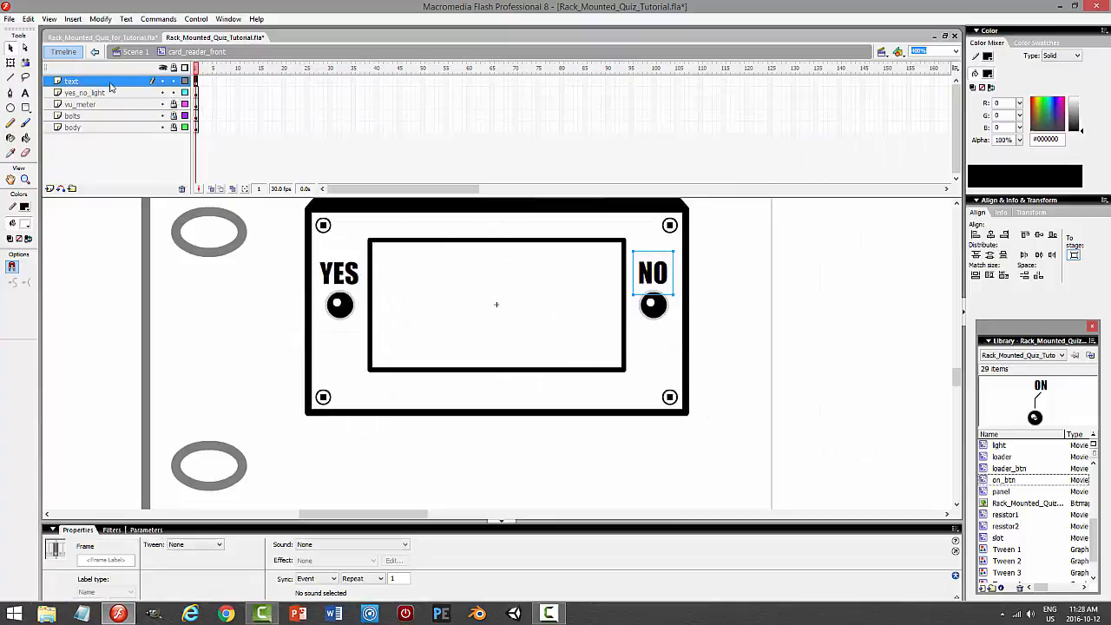
left_click(110, 93, "shift")
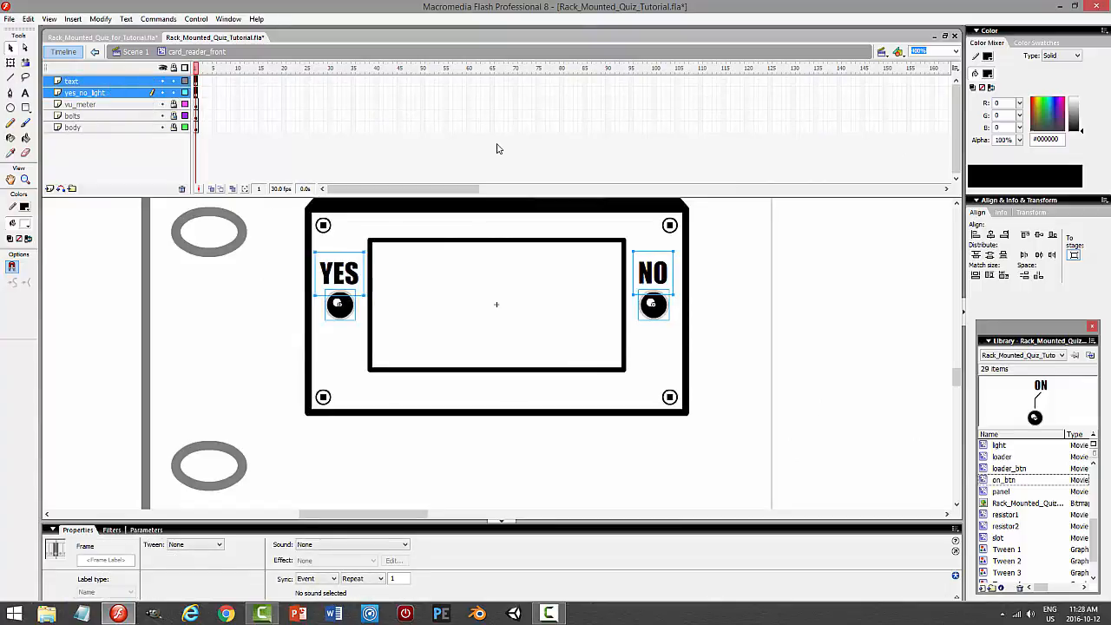
key("shift+Down")
key("shift+Down")
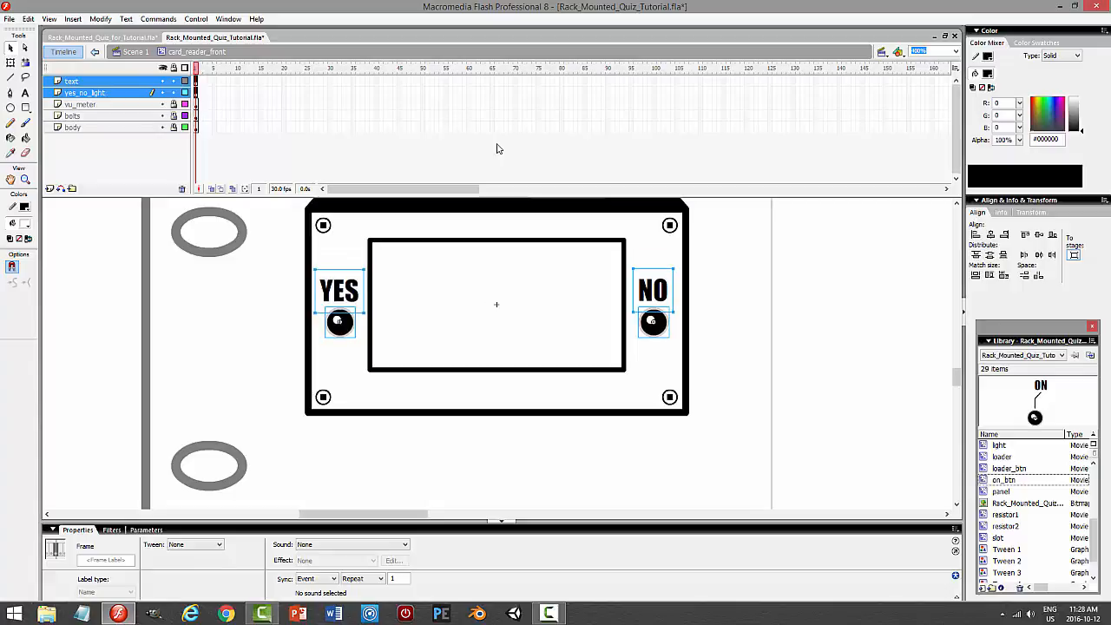
Test the movie, lower the labels and lights slightly more, and test it again
key("ctrl+Return")
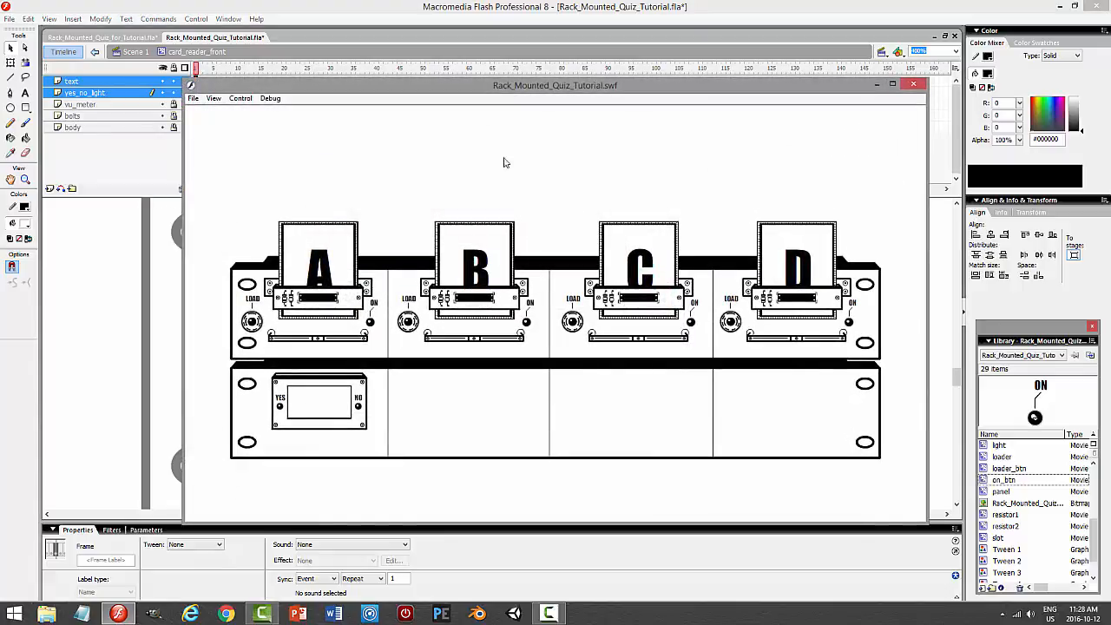
left_click(913, 85)
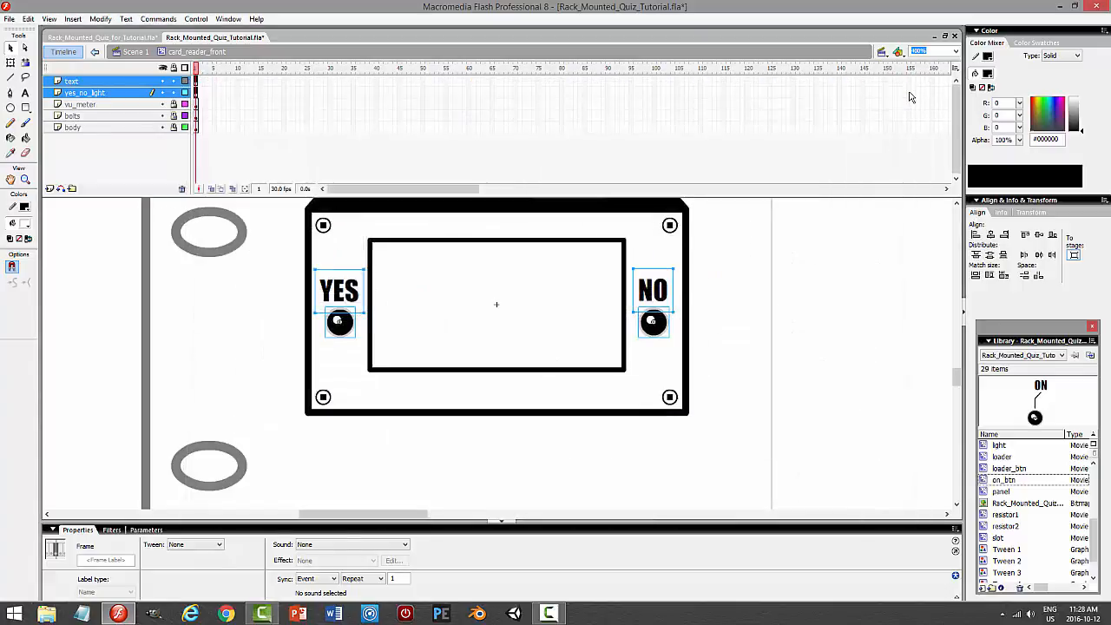
key("ctrl+Return")
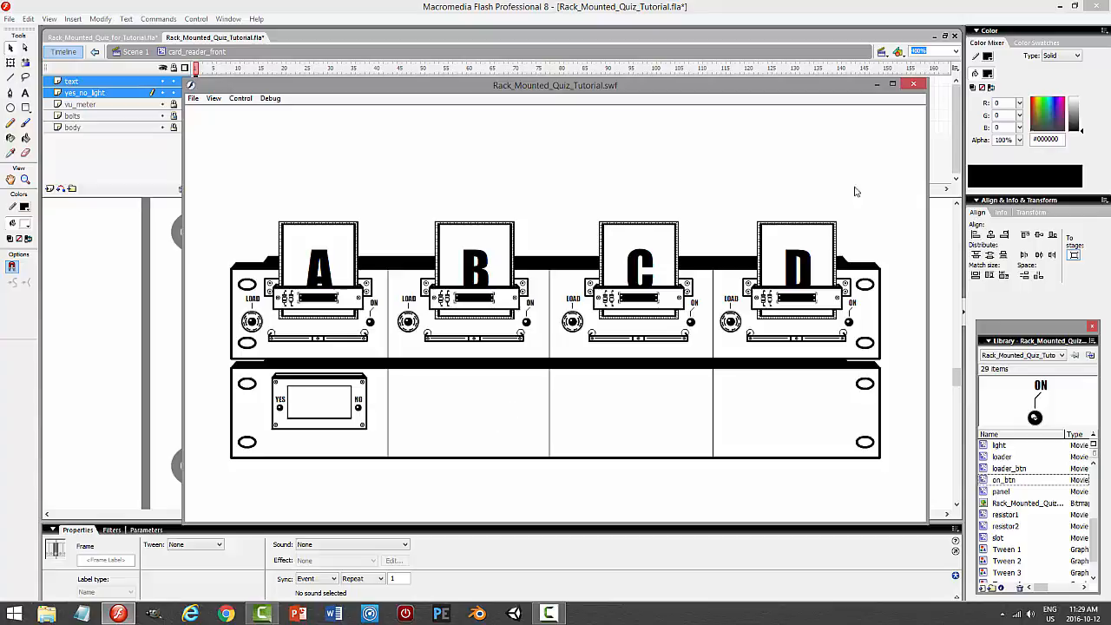
left_click(916, 86)
Open the light symbol from the NO light for editing and add a layer named ACTIONS above Layer 1
mouse_move(959, 375)
left_mouse_down()
mouse_move(964, 275)
mouse_move(958, 367)
left_mouse_up()
scroll(959, 373, "down", 1)
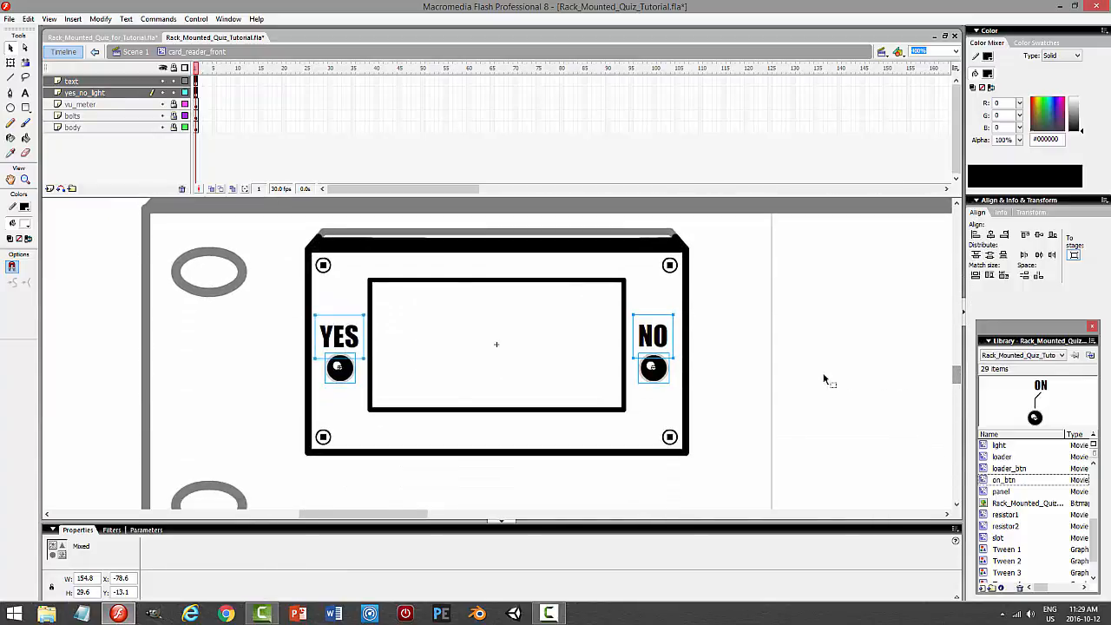
left_click(848, 383)
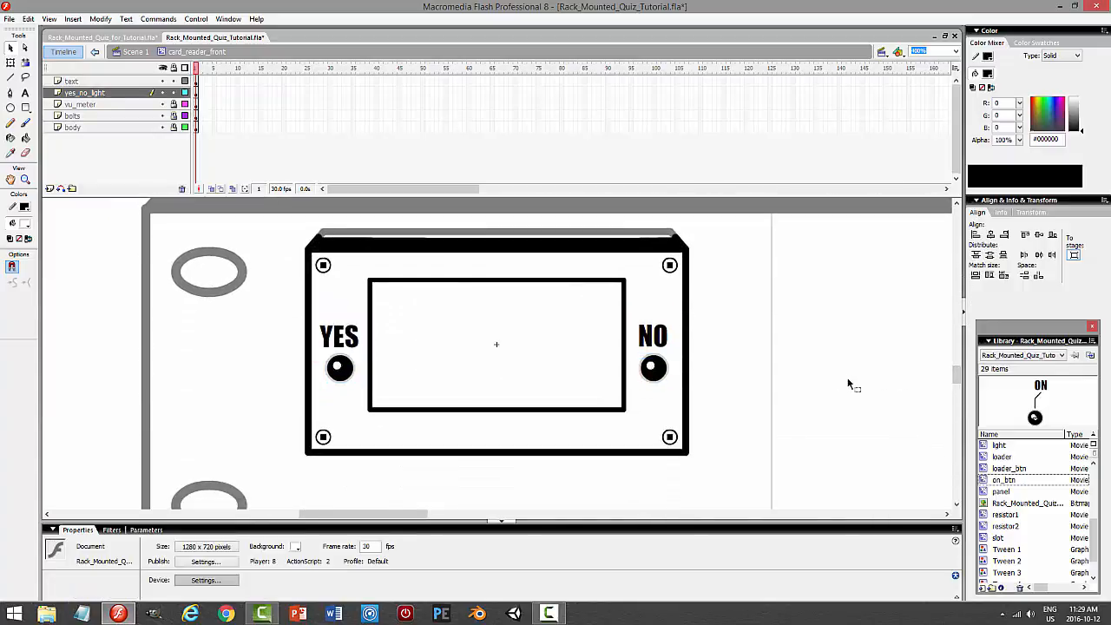
left_click(653, 371)
double_click(653, 370)
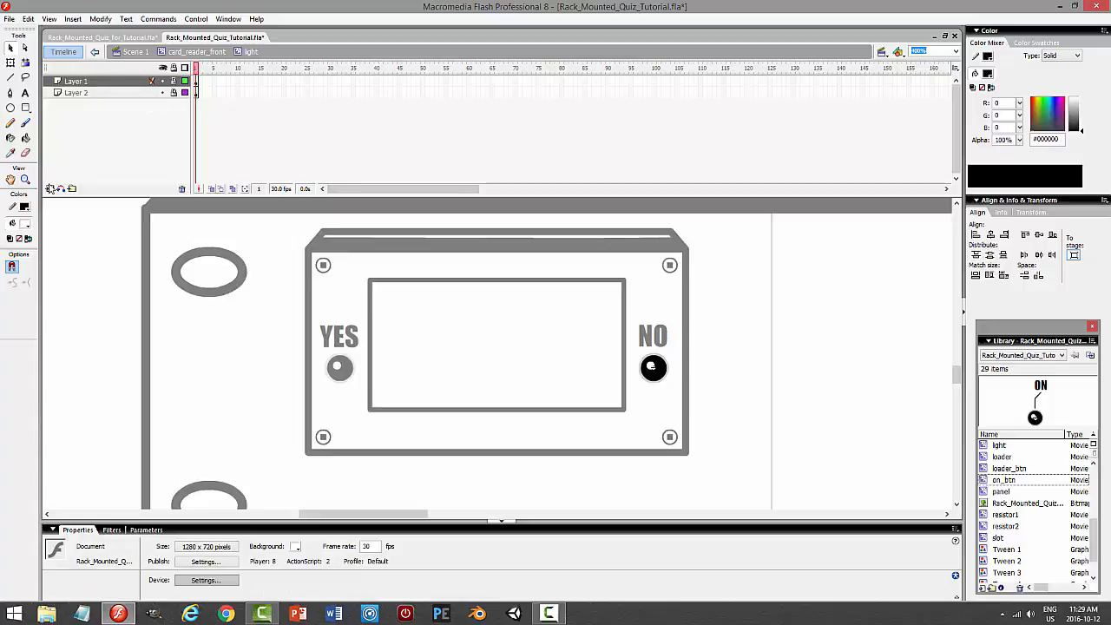
left_click(83, 81)
left_click(49, 188)
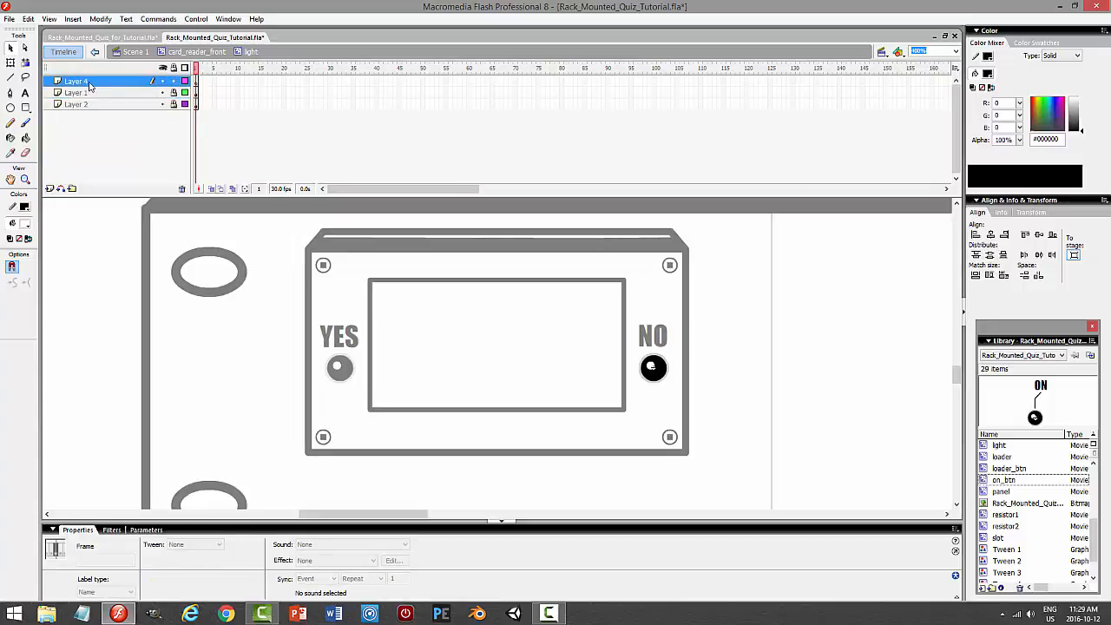
double_click(80, 81)
type("actio")
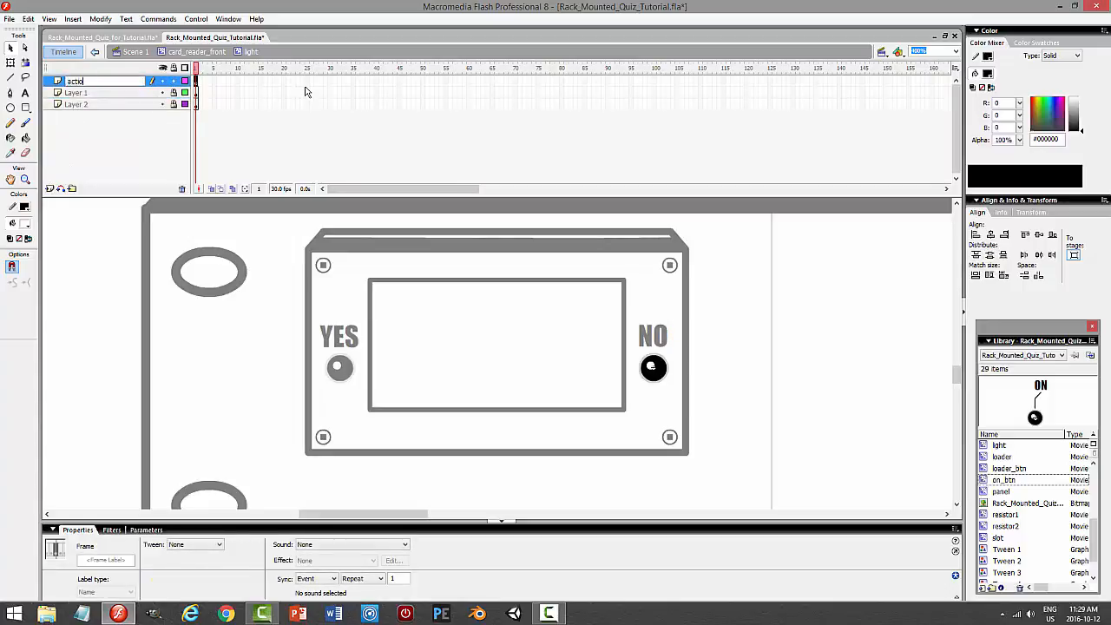
type("IONS")
key("Return")
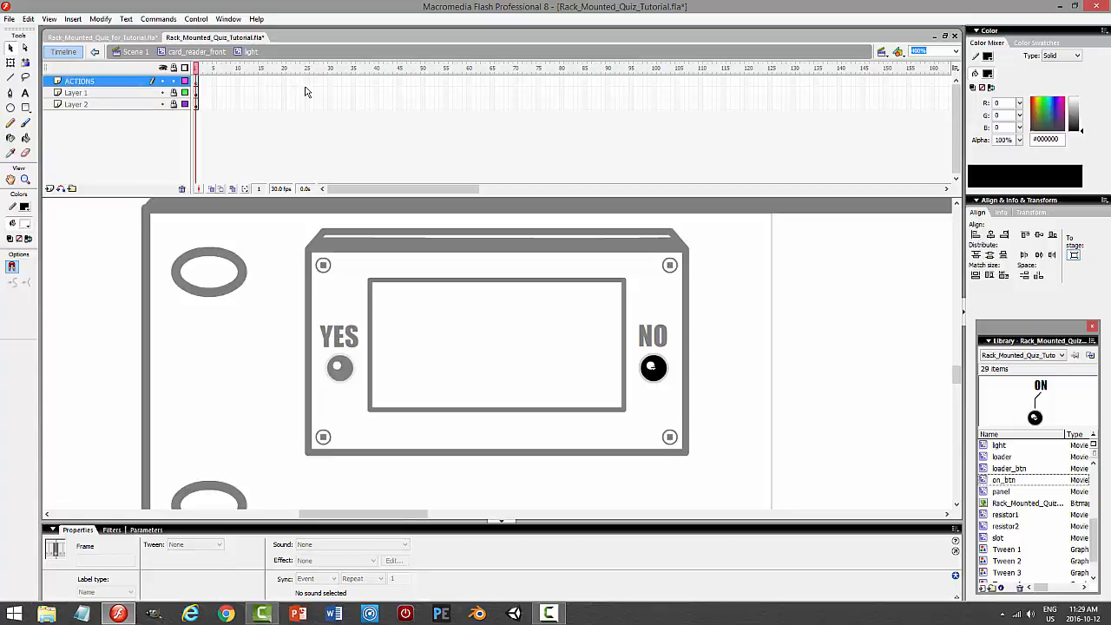
Add a stop() script to frame 1 of the ACTIONS layer
left_click(198, 84)
key("F9")
type("stop")
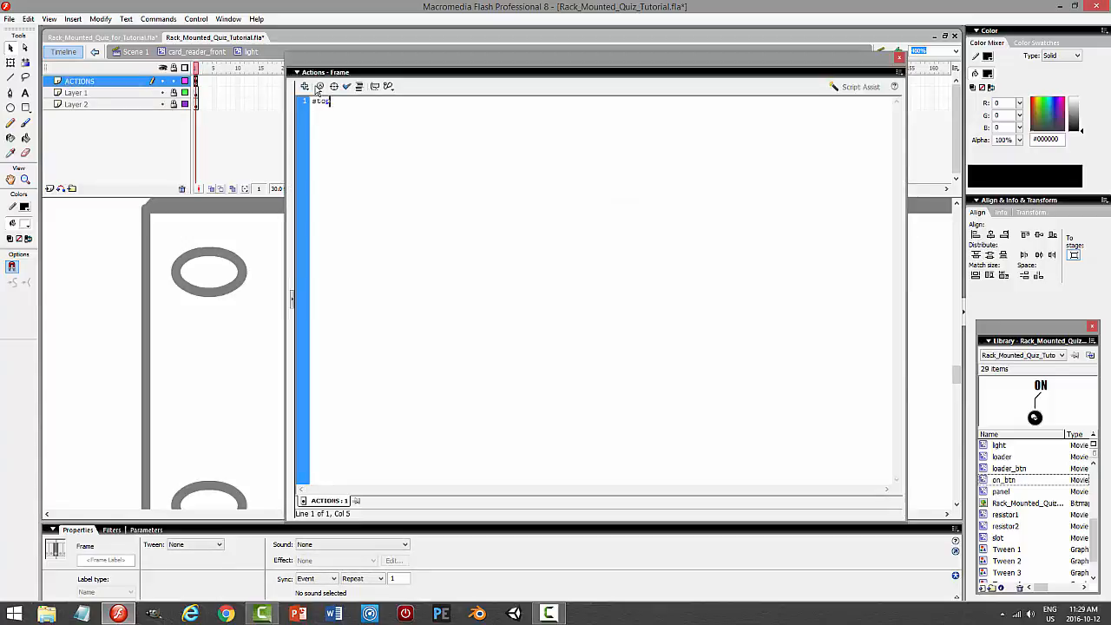
type("()")
key("F9")
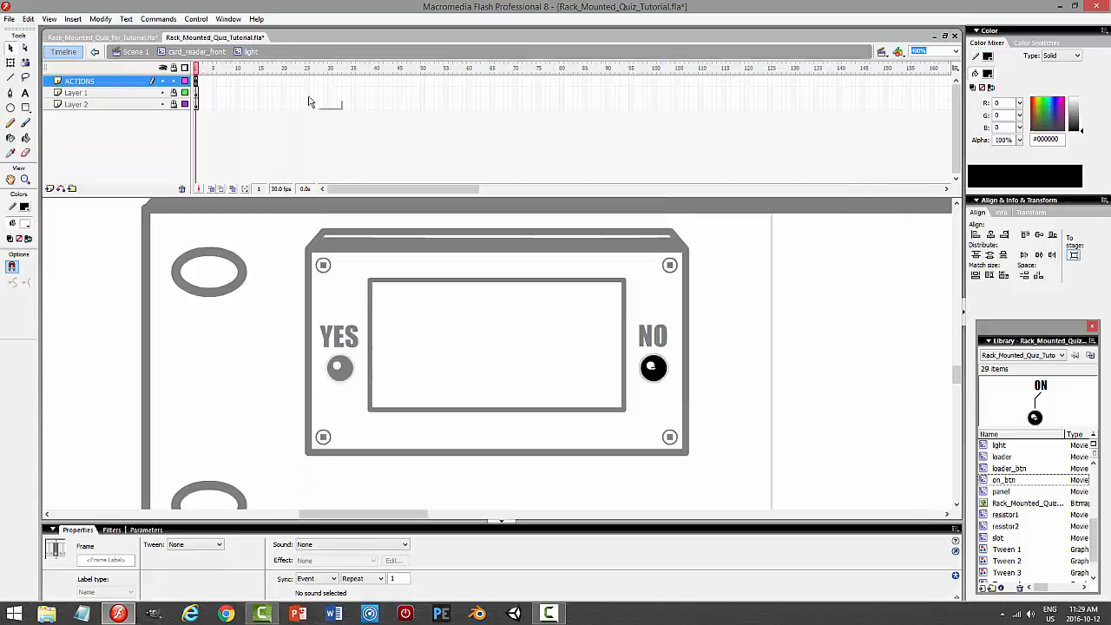
Copy the ACTIONS keyframe to frame 2, extend Layer 1 and Layer 2 to frame 2, and lock the ACTIONS layer
left_click_drag(197, 83, 202, 84, "alt")
left_click(200, 94)
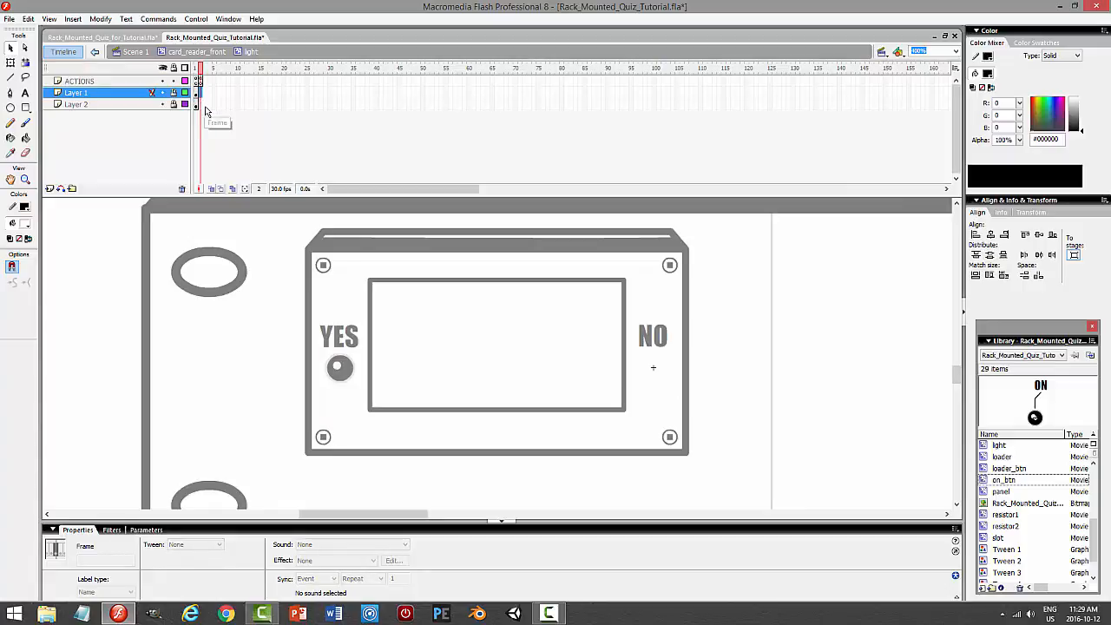
left_click(201, 105)
key("F6")
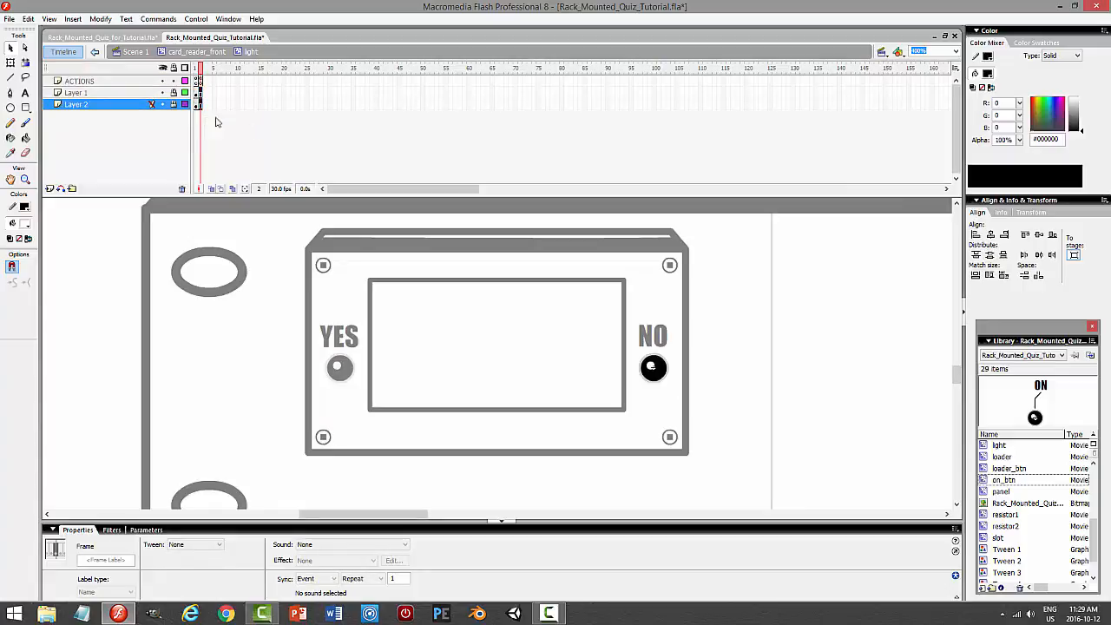
left_click(173, 81)
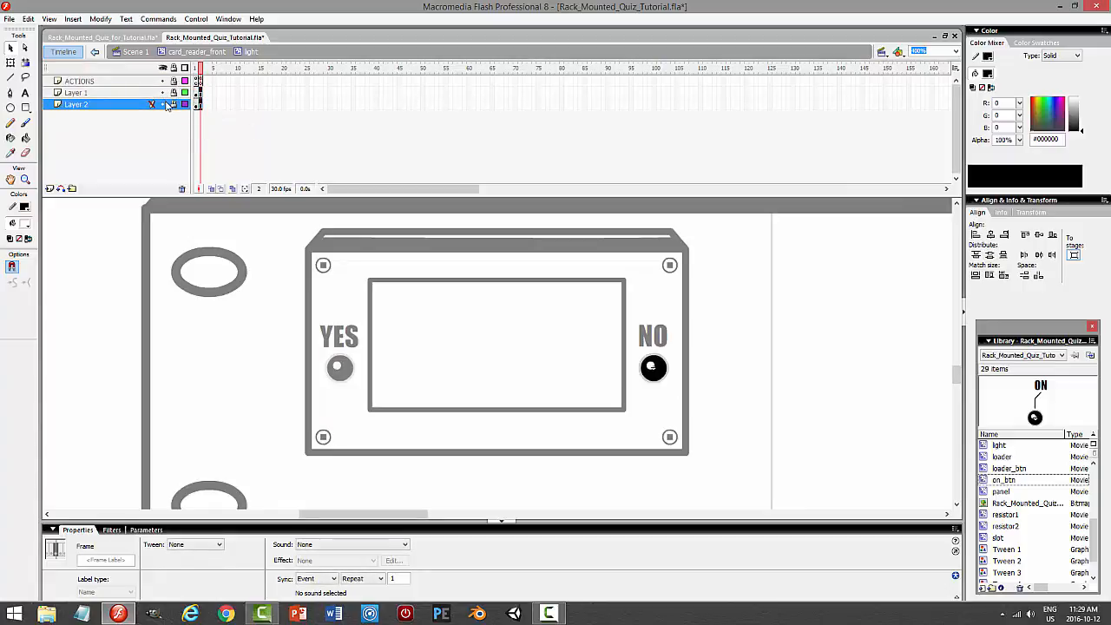
left_click(162, 105)
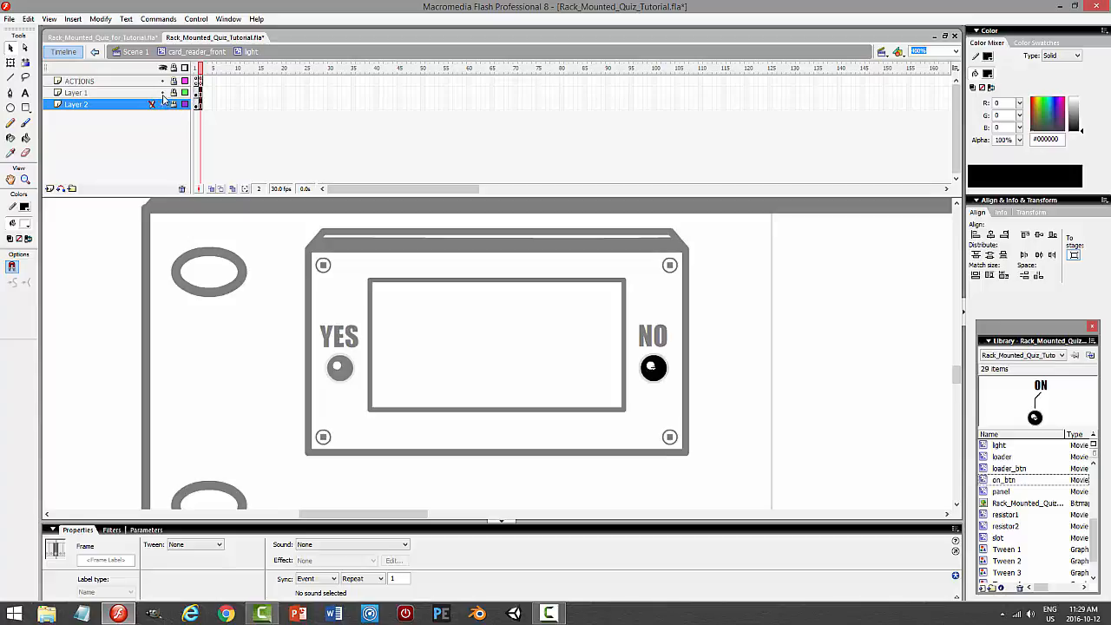
Rename Layer 2 as indent and Layer 1 as body
double_click(118, 107)
type("indent")
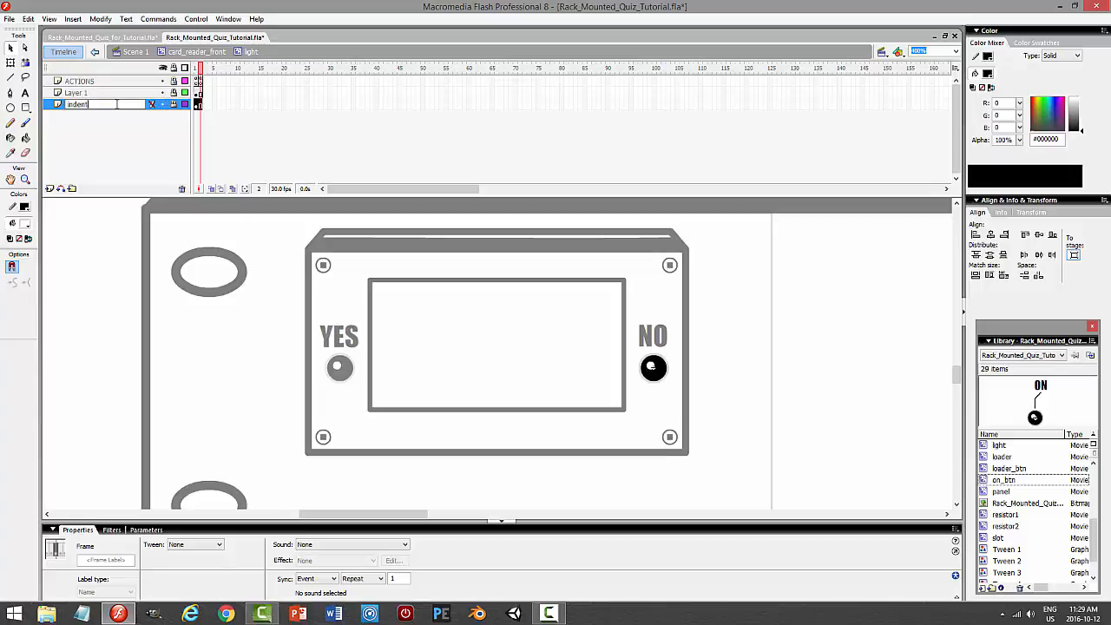
key("Return")
double_click(106, 92)
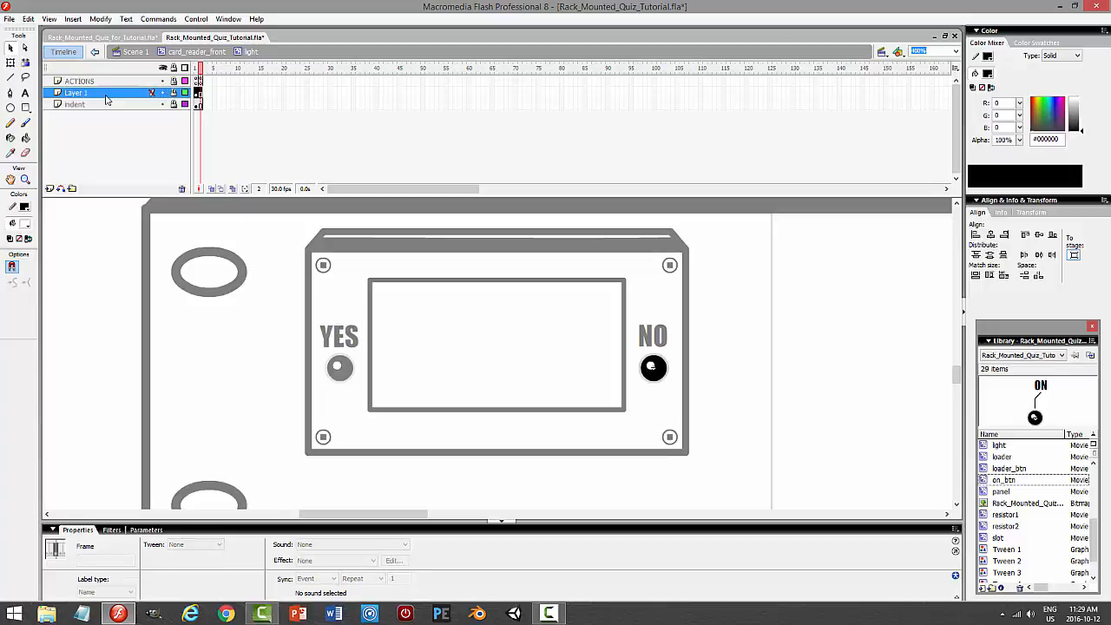
type("bac")
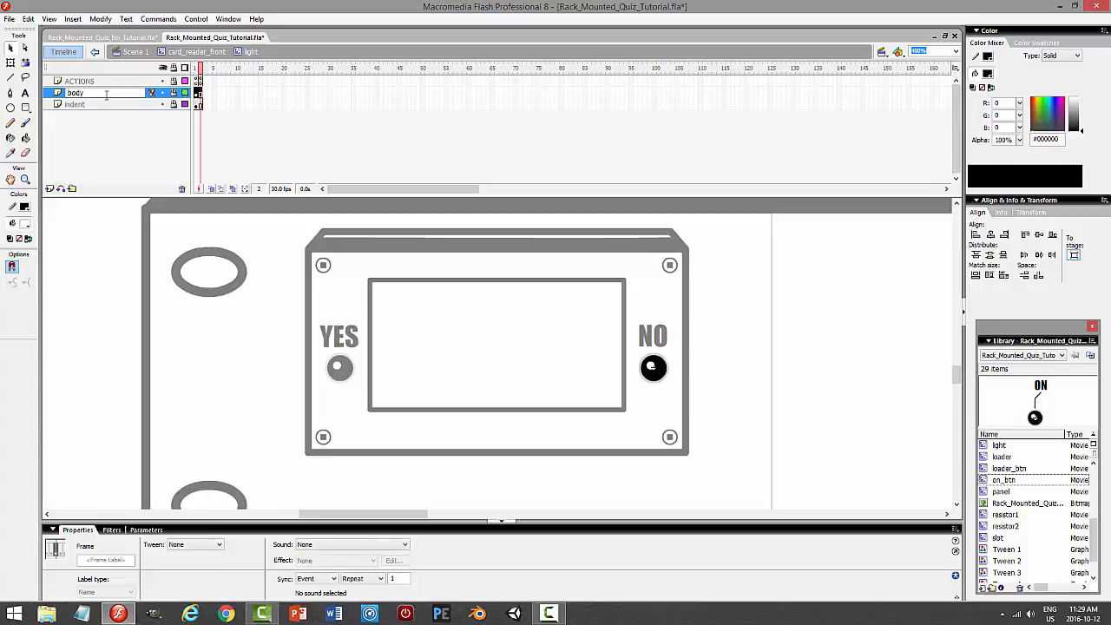
key("Return")
Add a keyframe at frame 2 of the body layer and fill the light's black shape there with green #00CC00
left_click(199, 93)
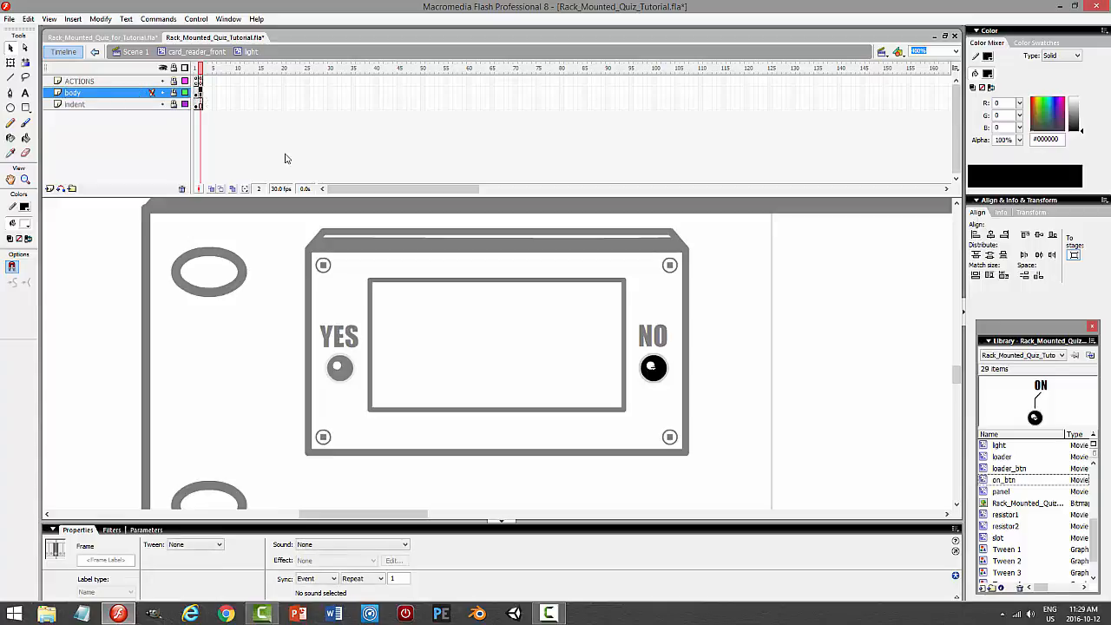
left_click(762, 324)
left_click(657, 372)
left_click(720, 377)
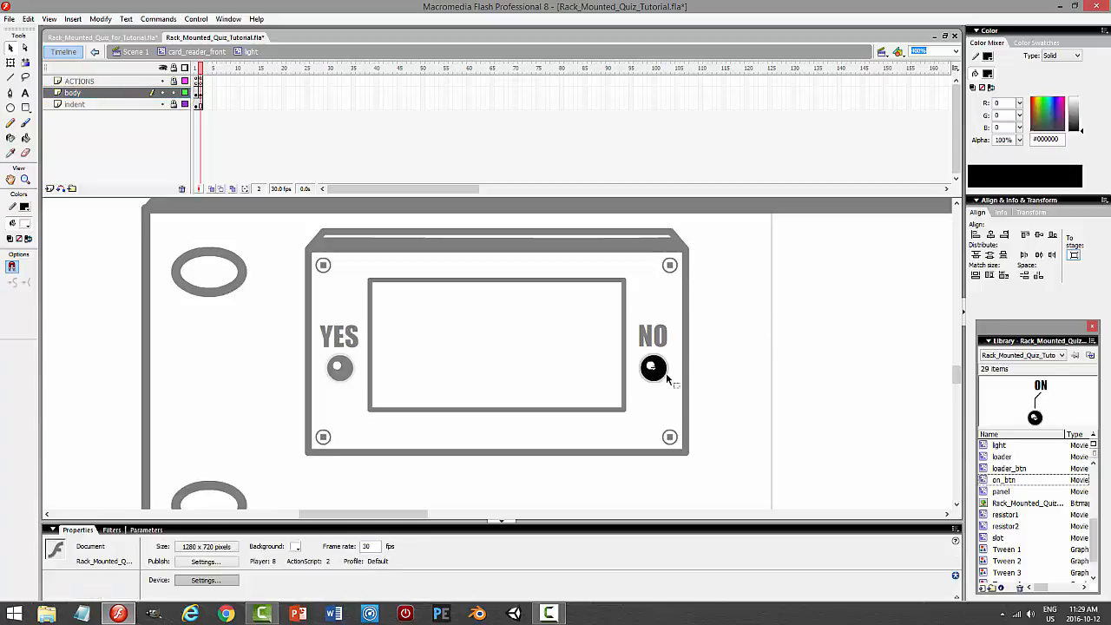
left_click(657, 373)
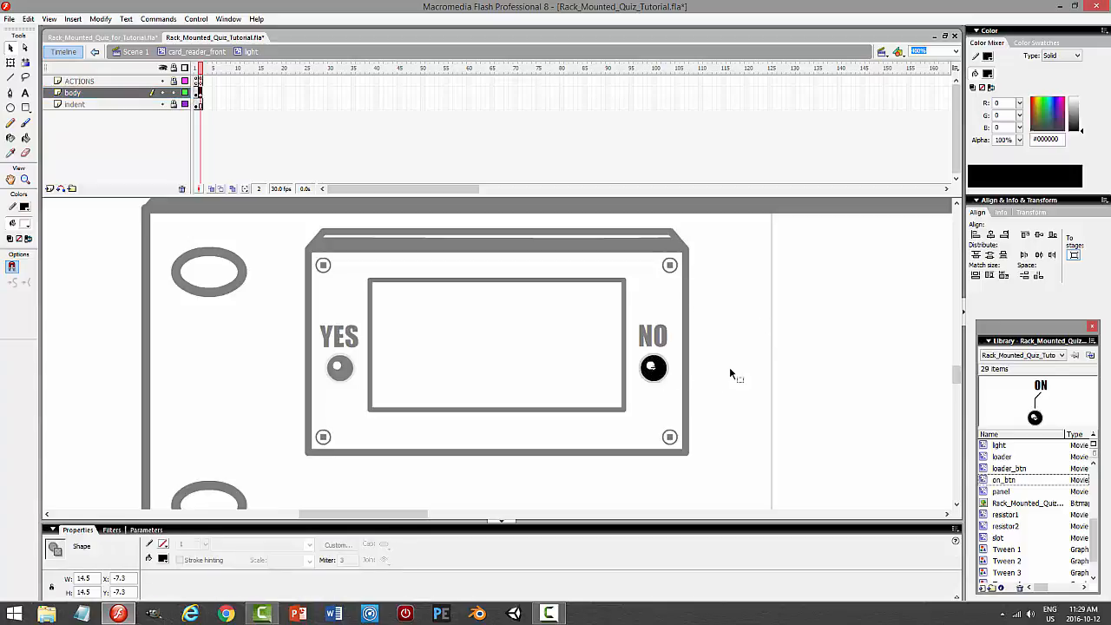
left_click(988, 75)
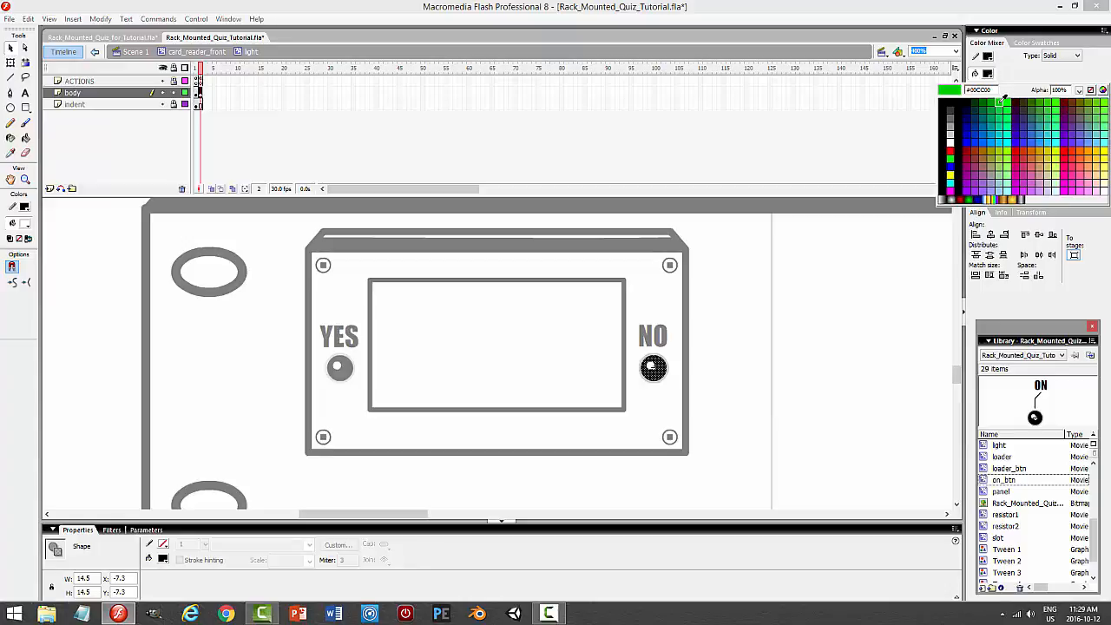
left_click(1000, 102)
left_click(720, 339)
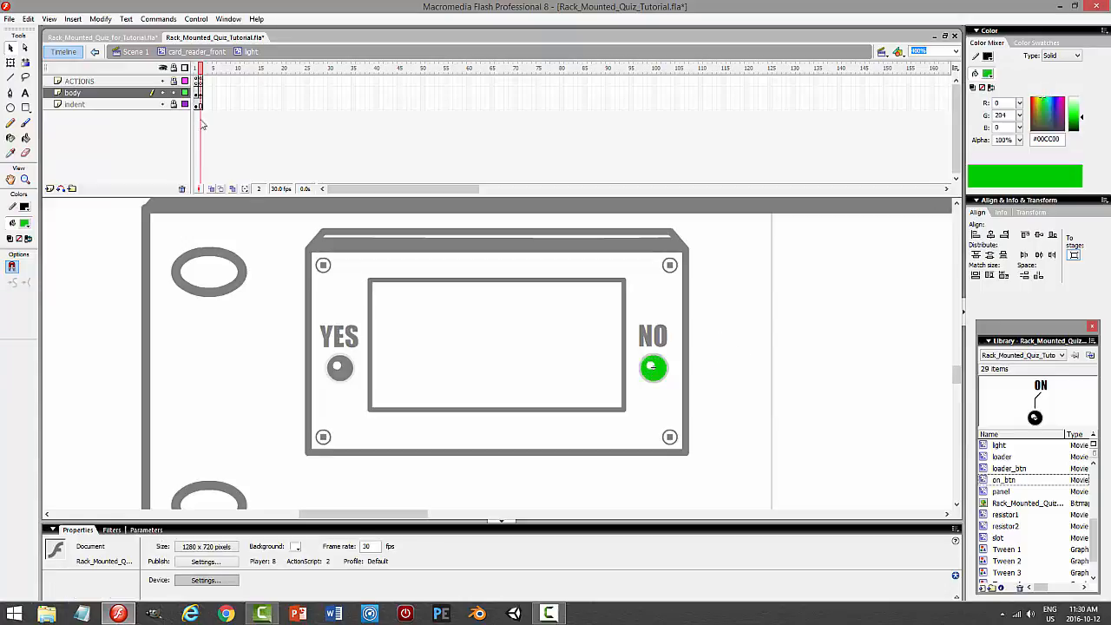
Extend the light symbol's layers to frame 3 and add keyframes there on the ACTIONS and body layers
left_click(202, 80)
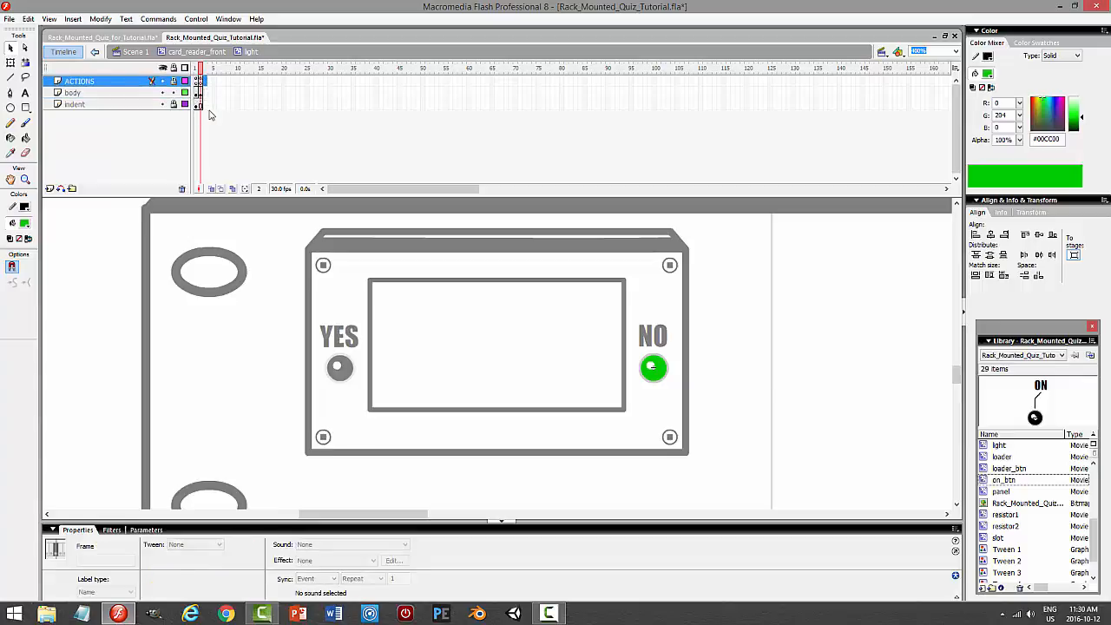
left_click(206, 103, "shift")
key("F5")
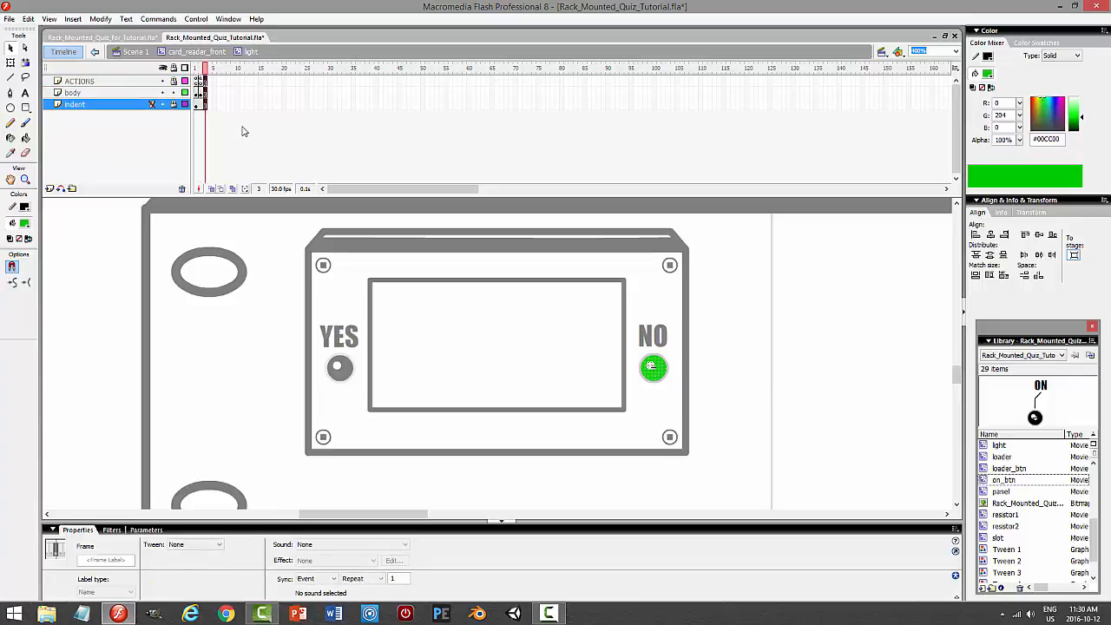
left_click(203, 81)
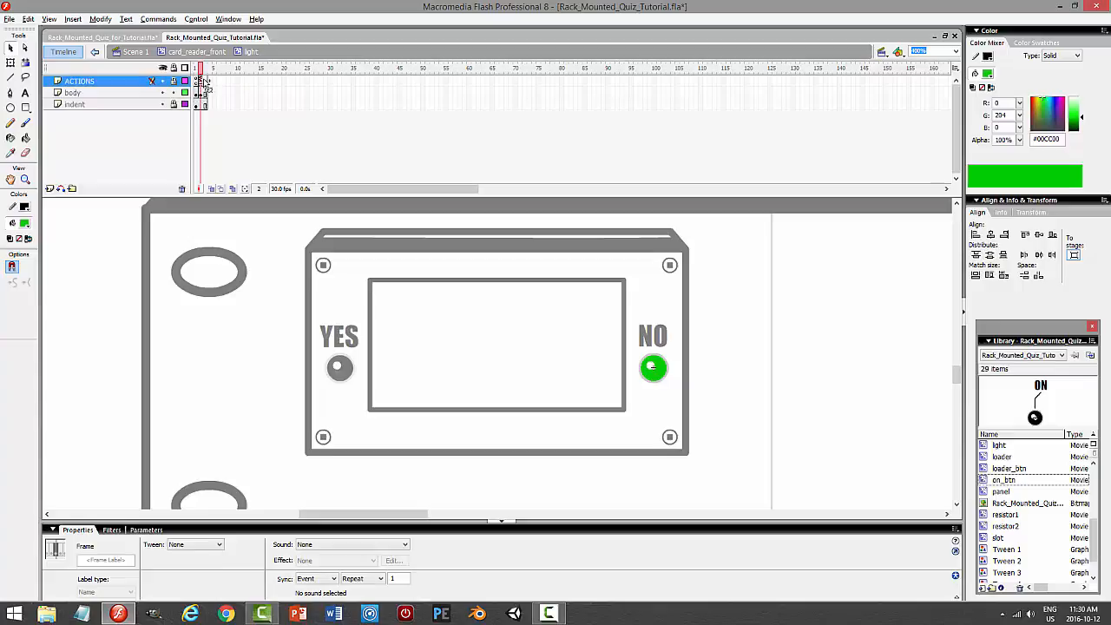
left_click(205, 93)
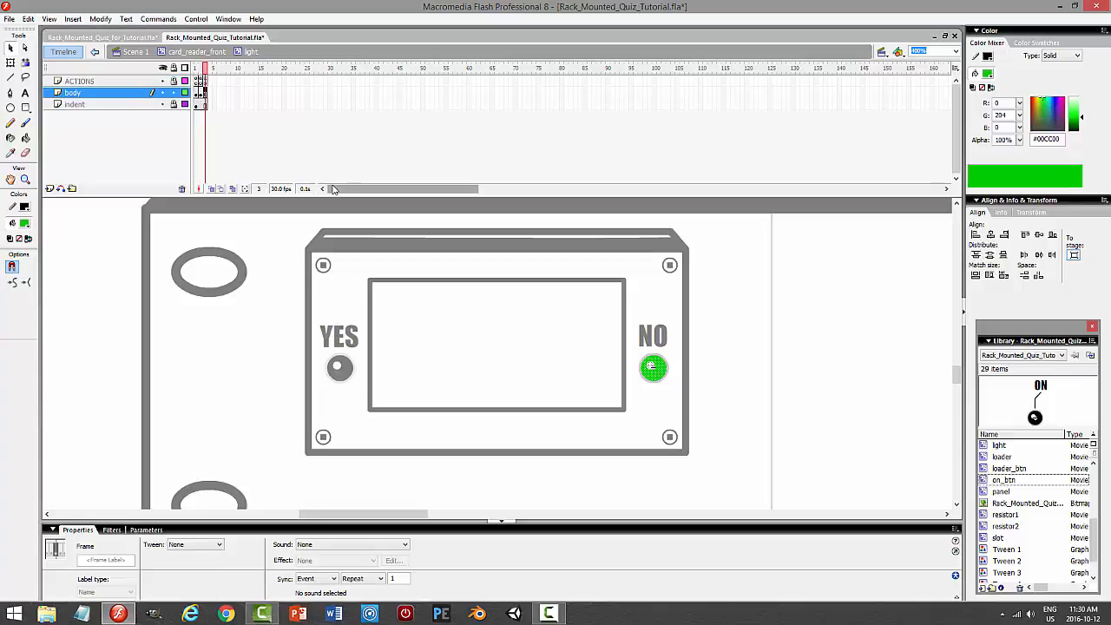
Try filling all of the light's body artwork in frame 3 with red #FF0000, and undo the fill
left_click(987, 75)
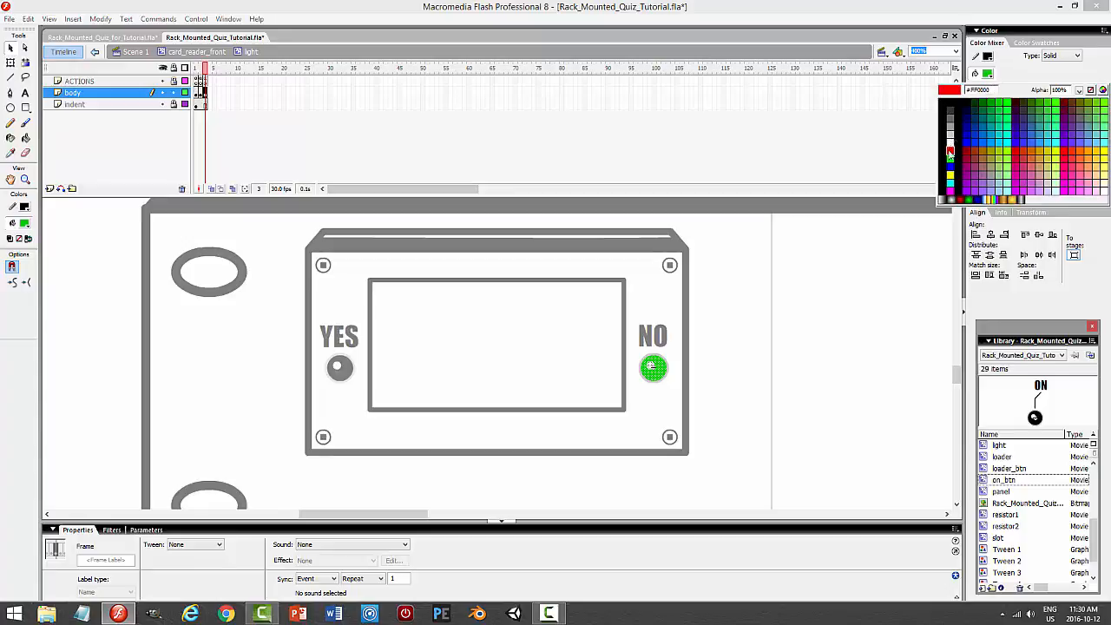
left_click(949, 151)
left_click(756, 333)
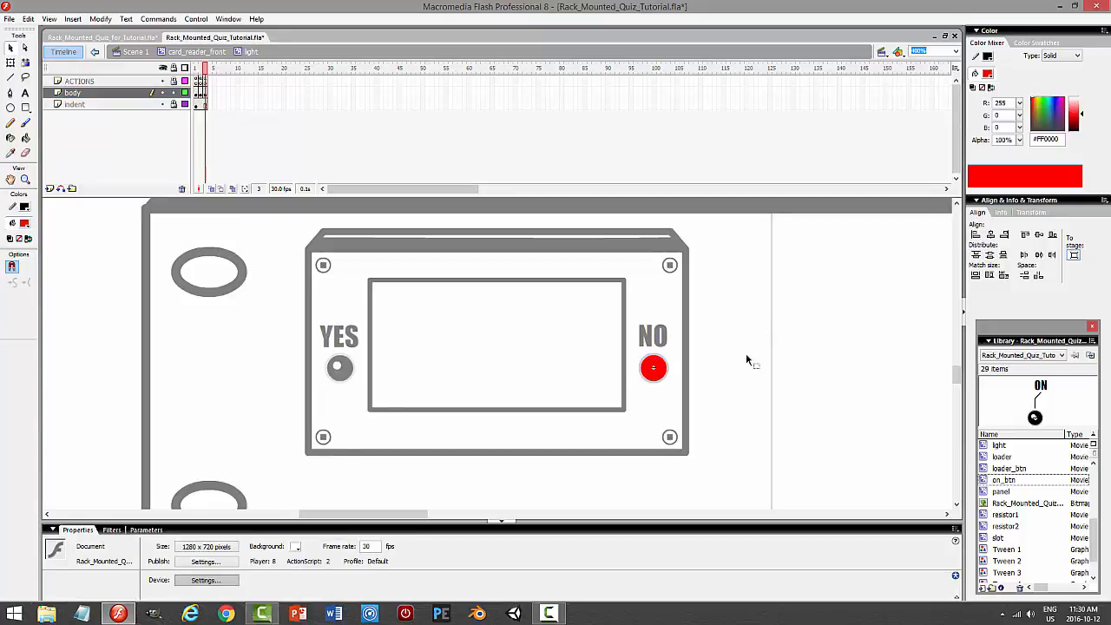
key("ctrl+z")
key("ctrl+z")
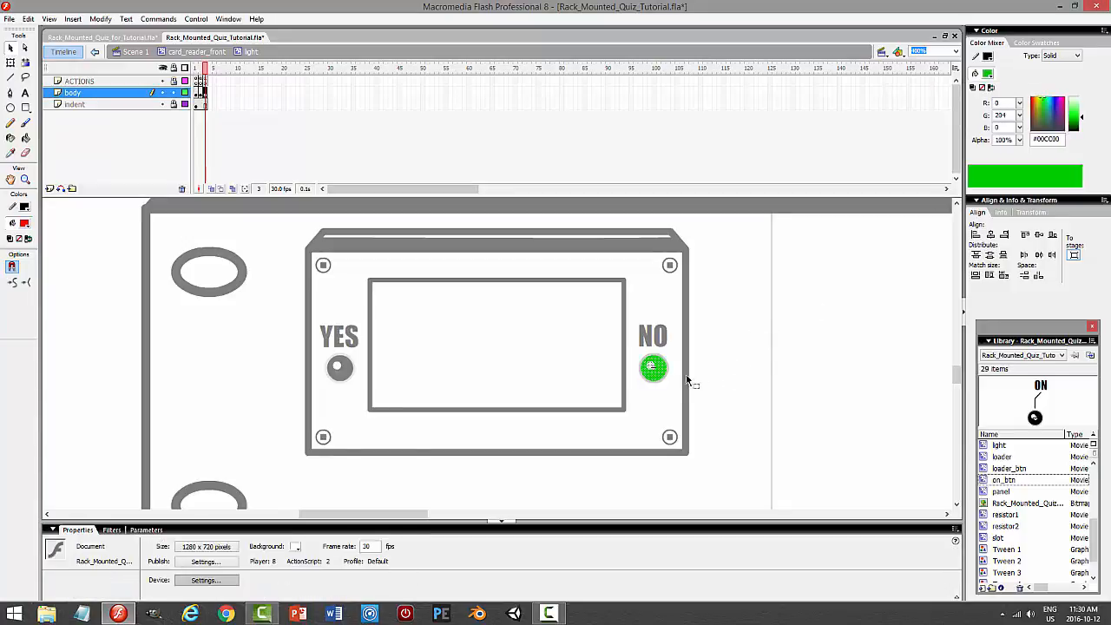
Fill only the green part of the light's body in frame 3 with red #FF0000
left_click(987, 73)
left_click(949, 148)
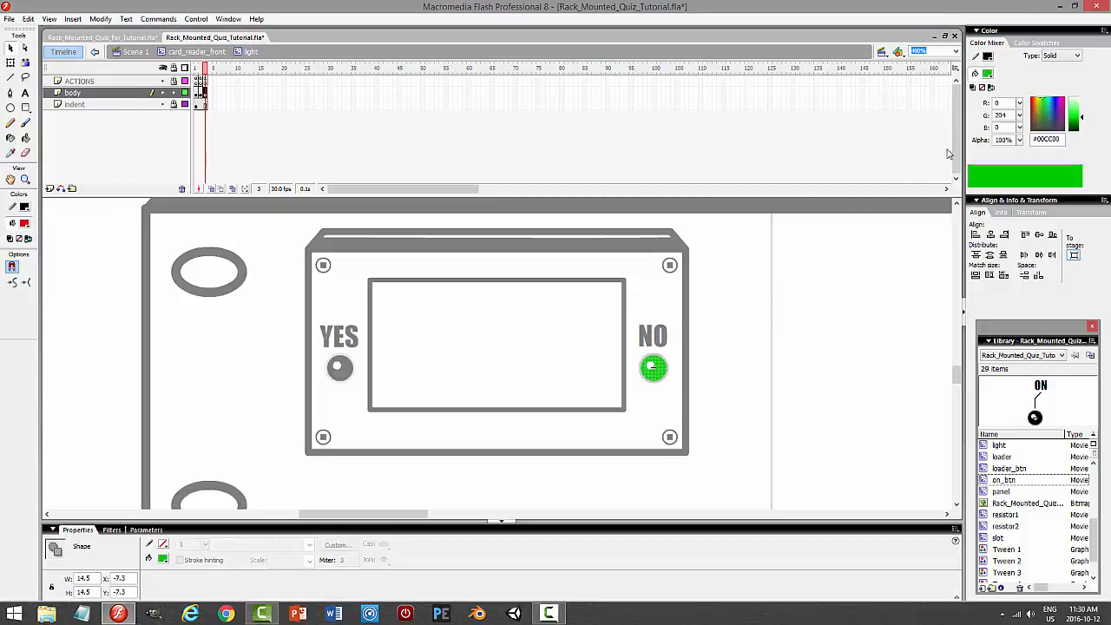
left_click(692, 350)
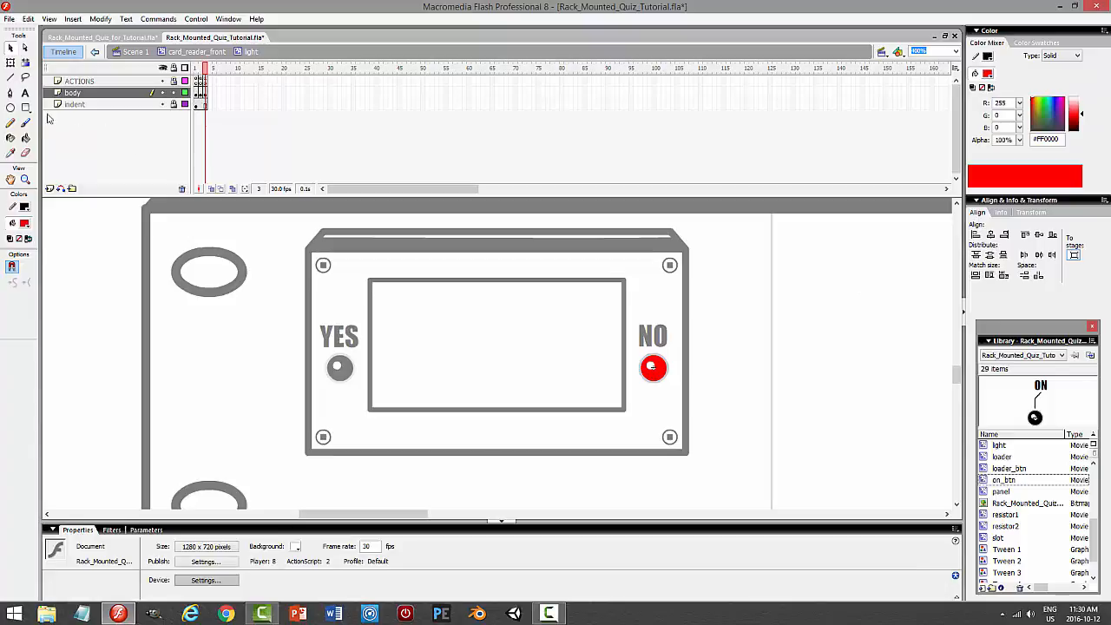
Outline the red light in frame 3 of the body layer with a solid black stroke and set its thickness to 1
left_click(11, 137)
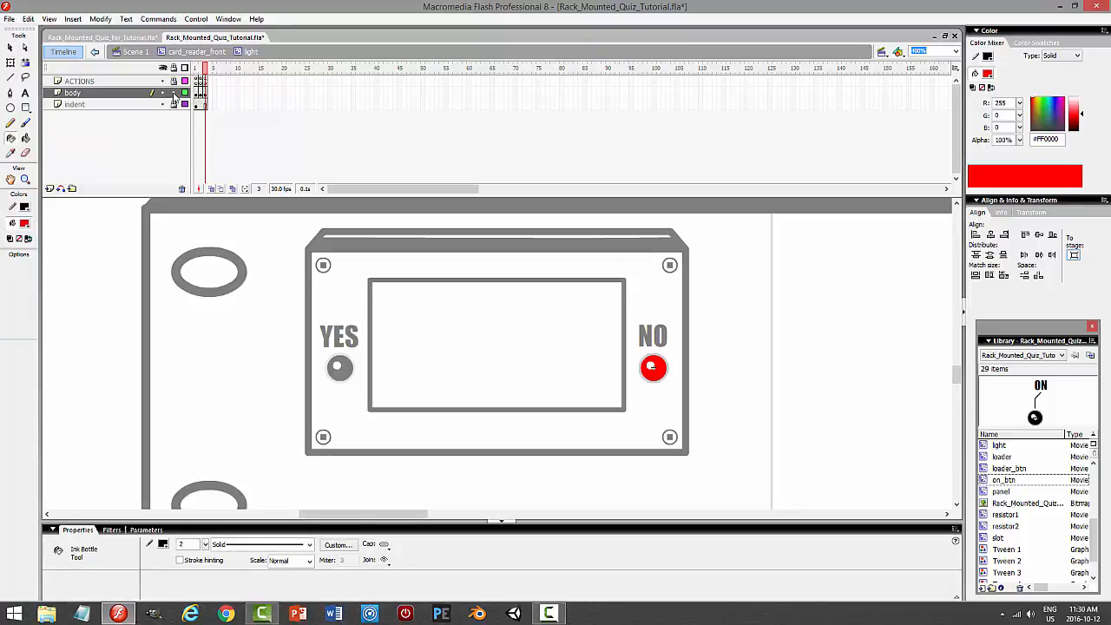
left_click(199, 93)
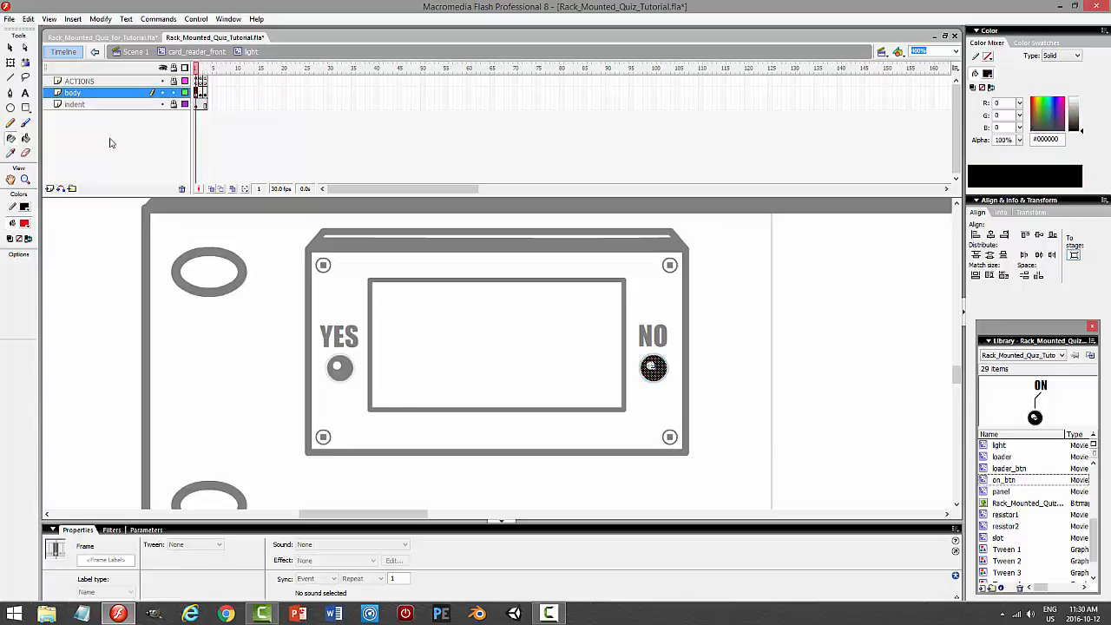
left_click(204, 94)
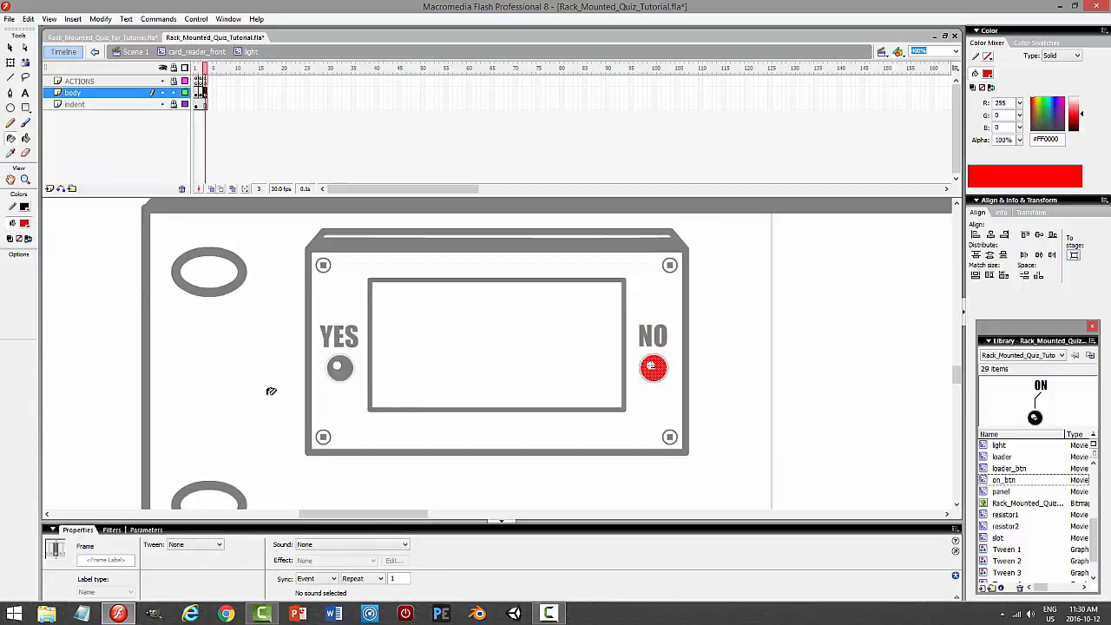
left_click(666, 356)
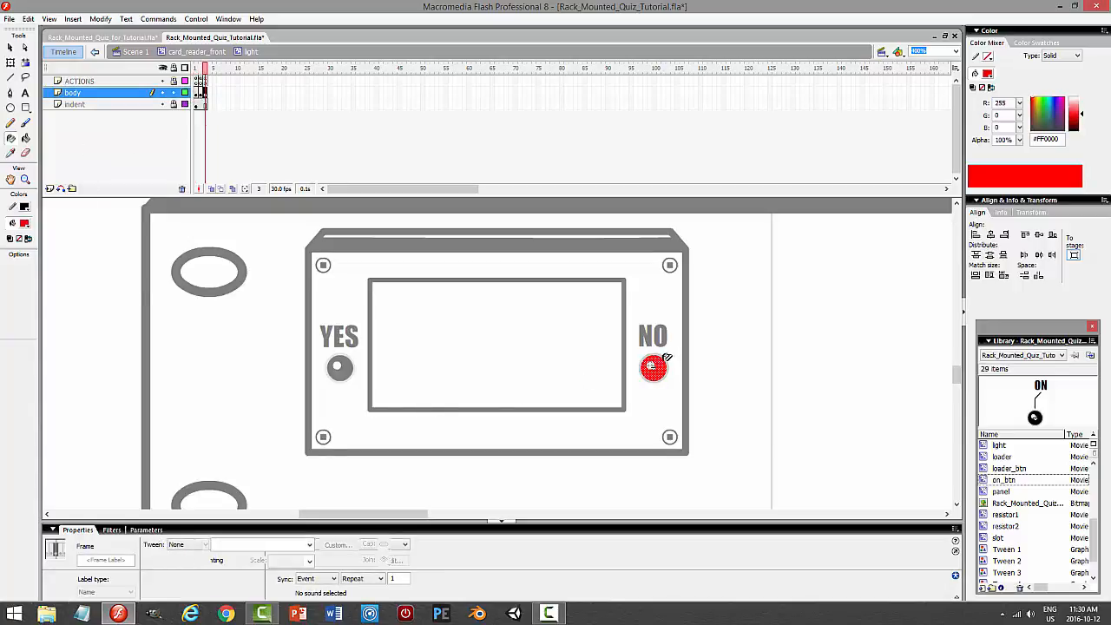
left_click(11, 48)
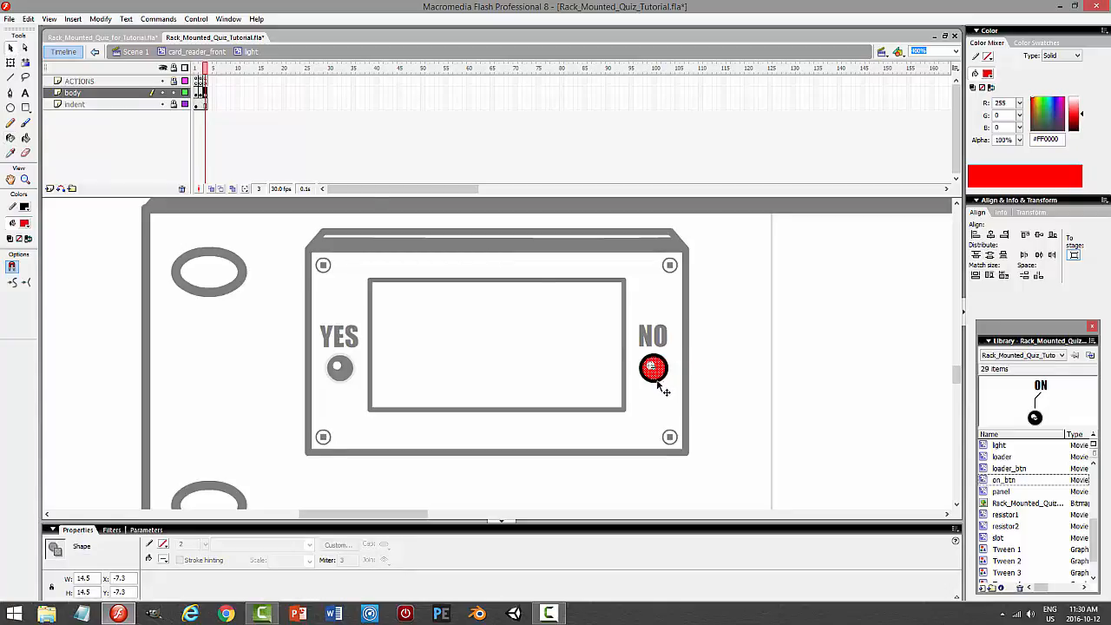
left_click(660, 384)
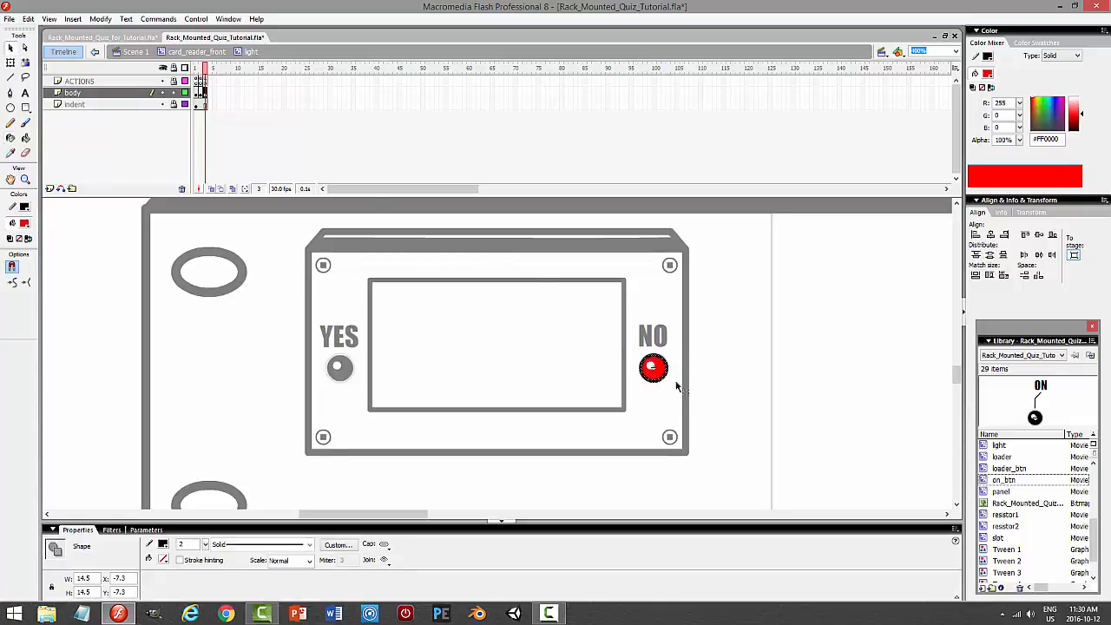
double_click(182, 544)
type("1")
key("Return")
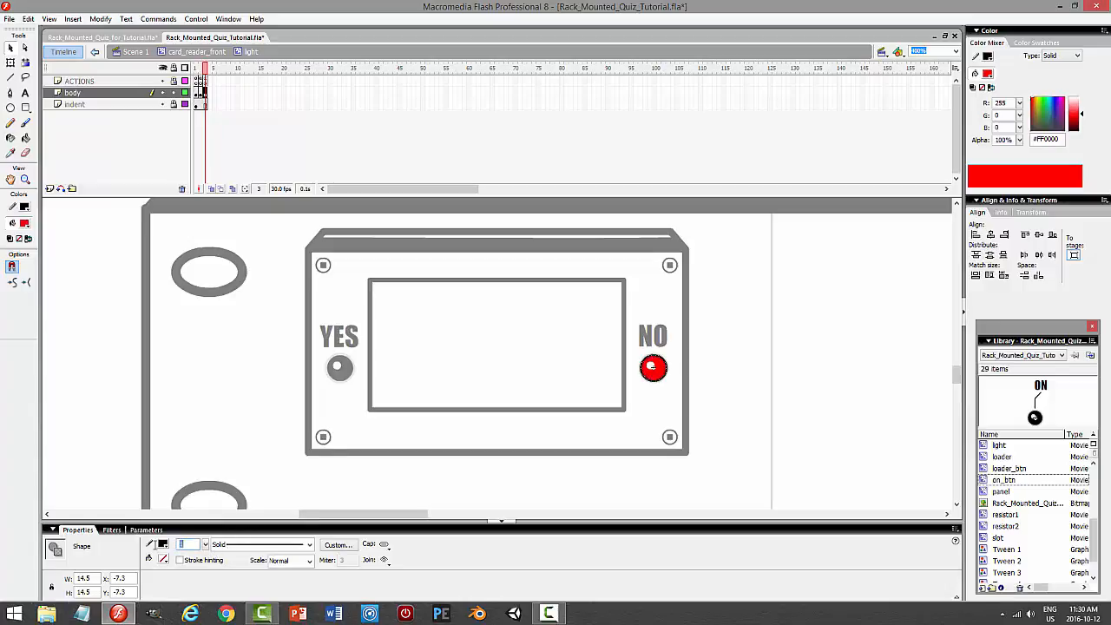
left_click(773, 350)
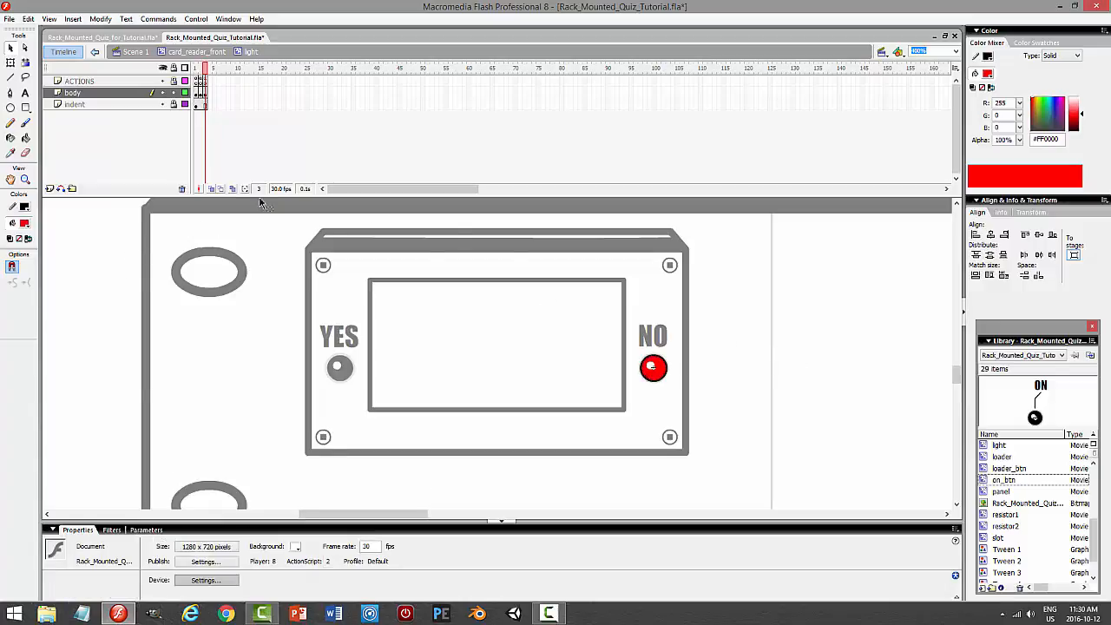
Apply the black outline to the green light in frame 2 and the black light in frame 1 of the body layer
left_click(201, 92)
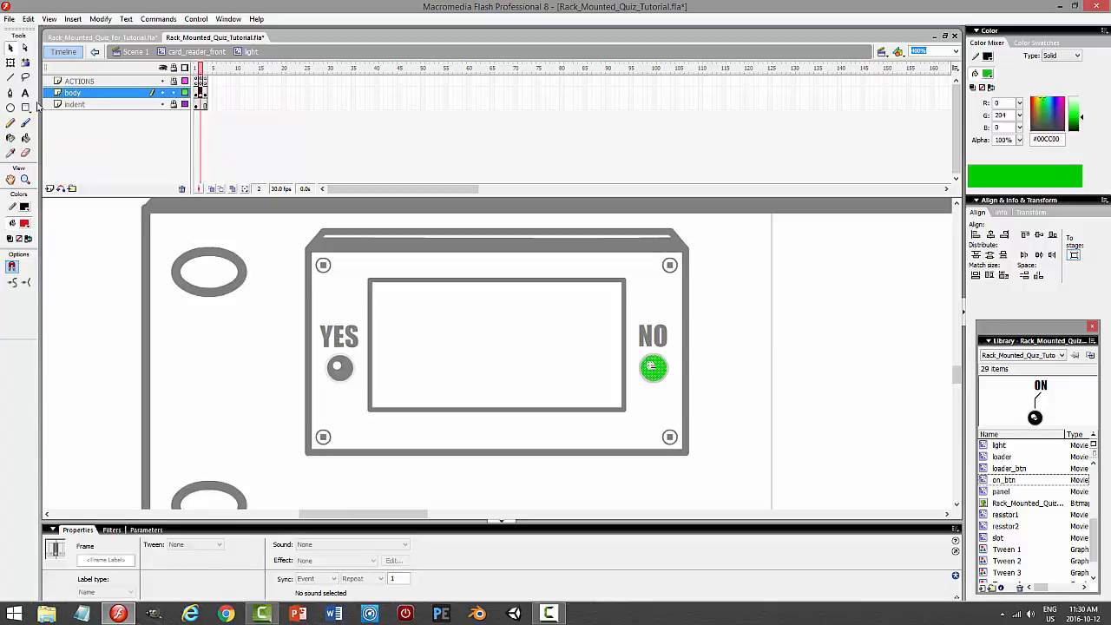
left_click(11, 137)
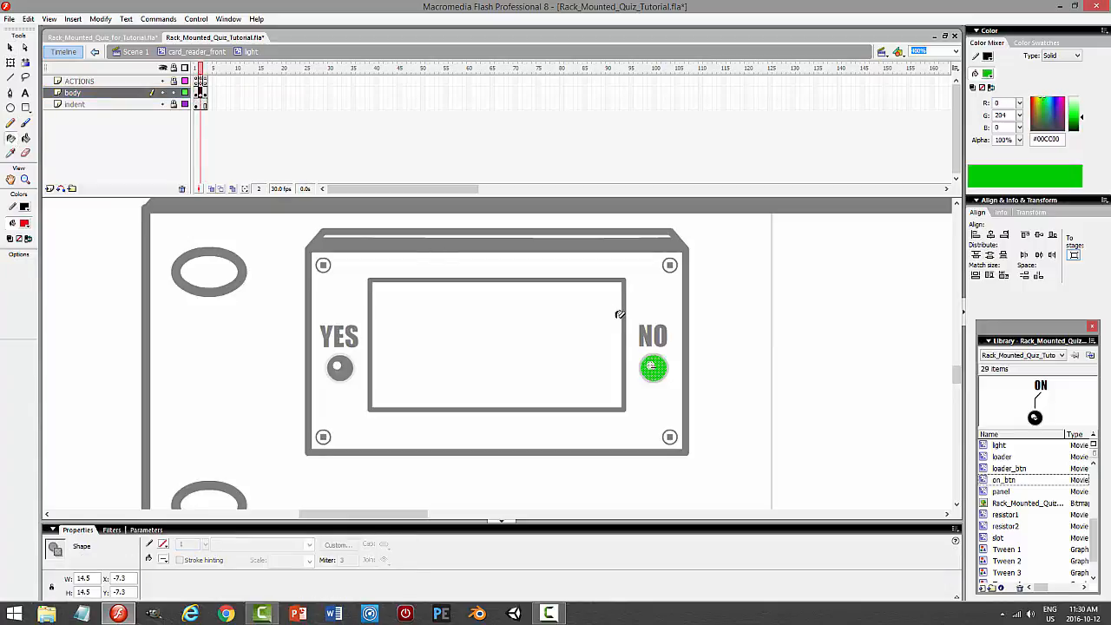
left_click(653, 365)
left_click(196, 92)
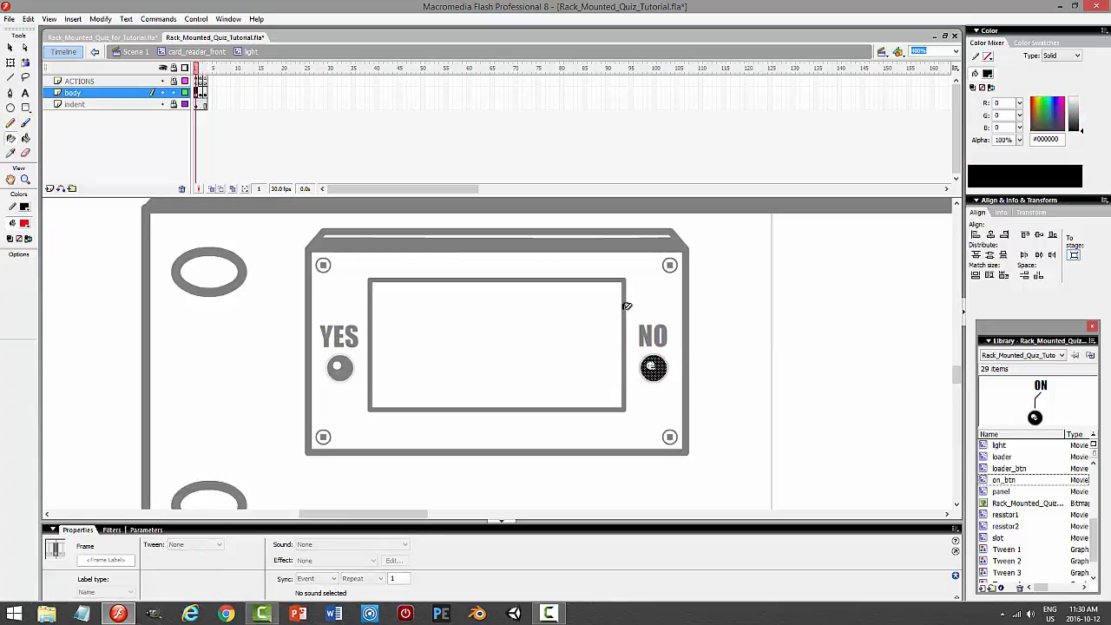
left_click(668, 356)
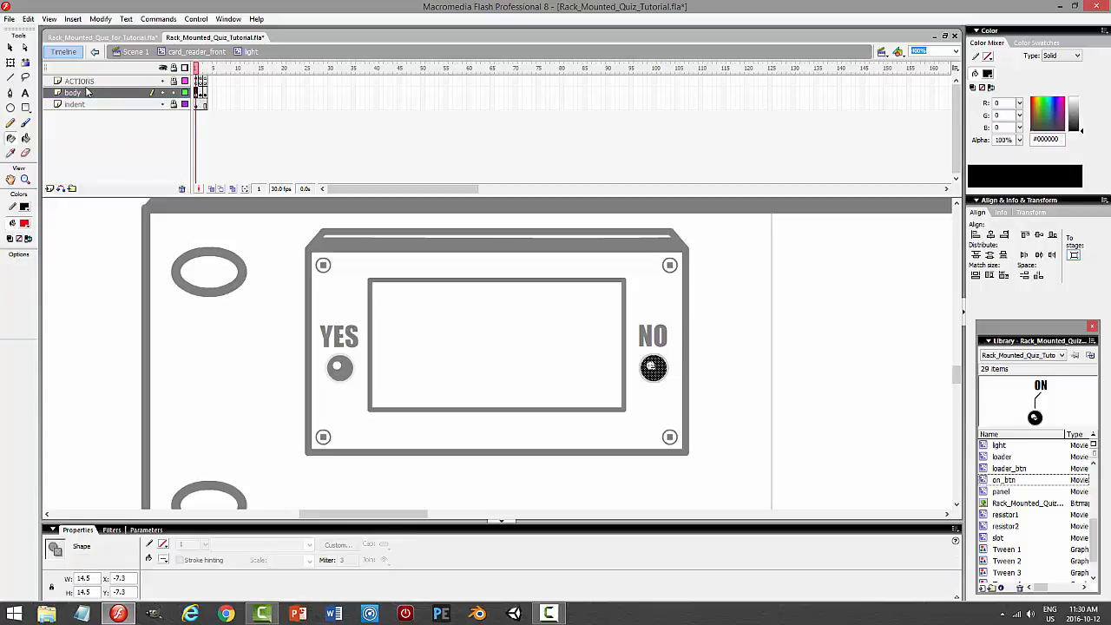
left_click(10, 46)
left_click(850, 282)
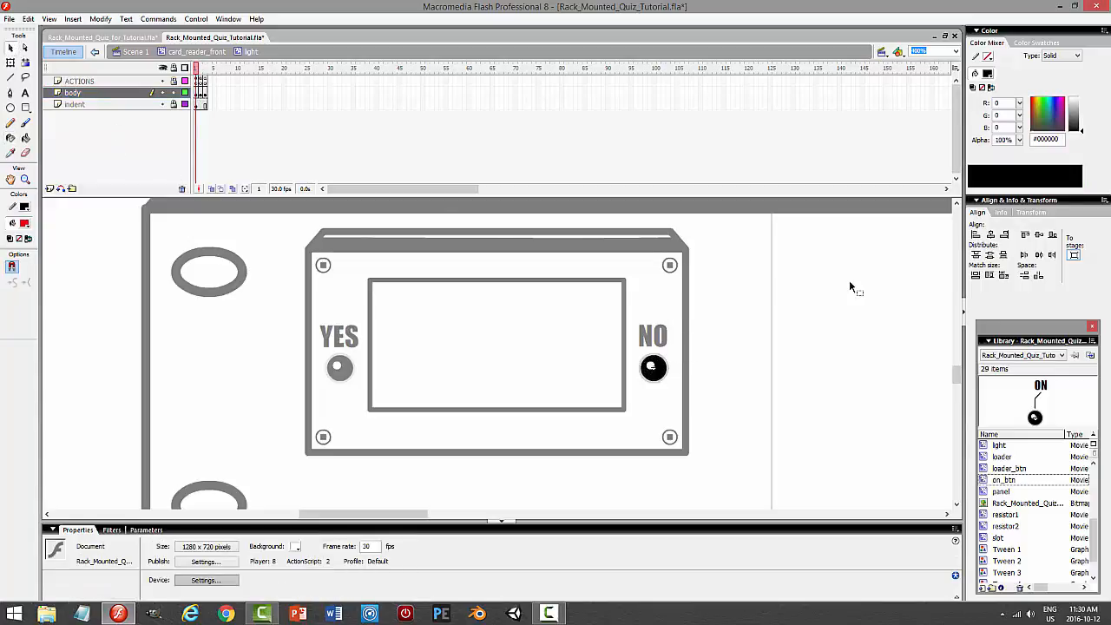
Save the file and test the movie to check the card reader, closing the preview
key("ctrl+s")
key("ctrl+Return")
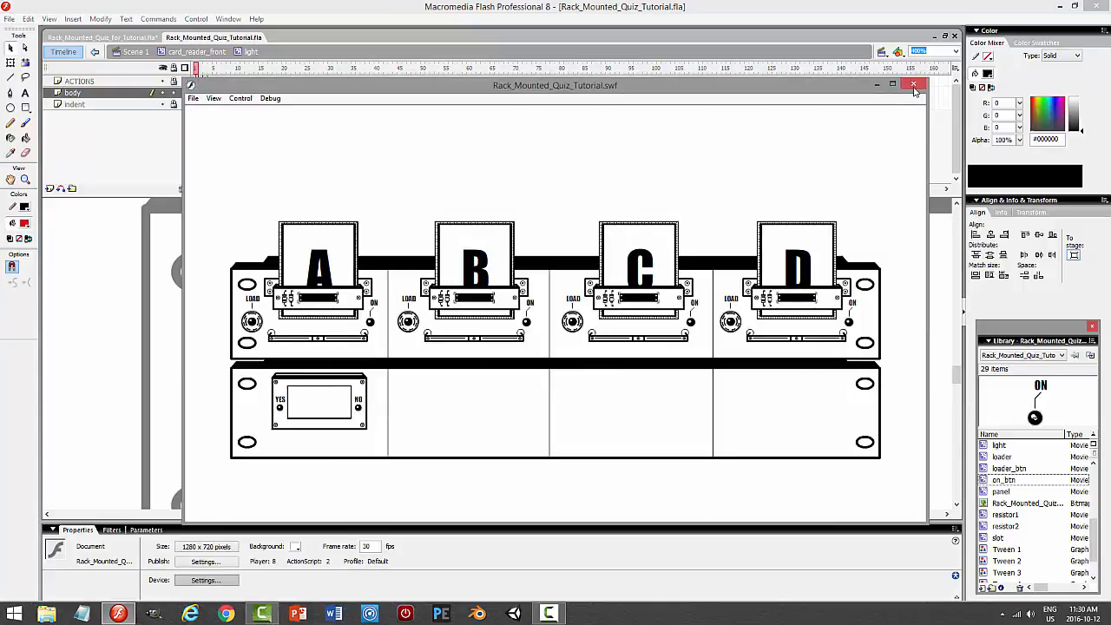
left_click(913, 86)
Return to the card_reader_front symbol and give the YES light the instance name yes_btn
double_click(778, 347)
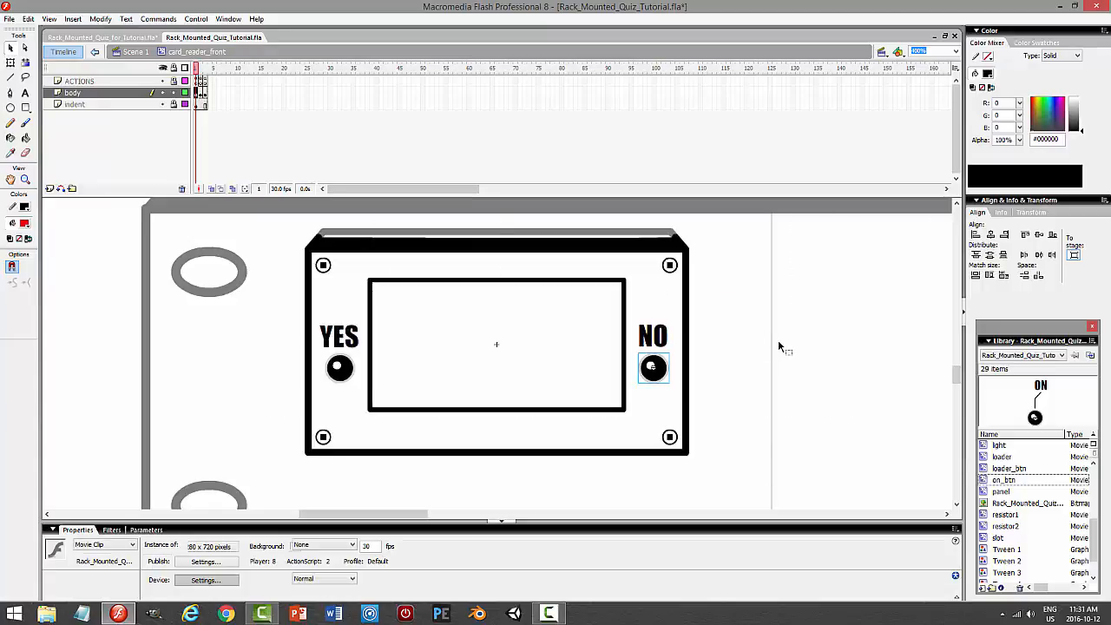
left_click(342, 371)
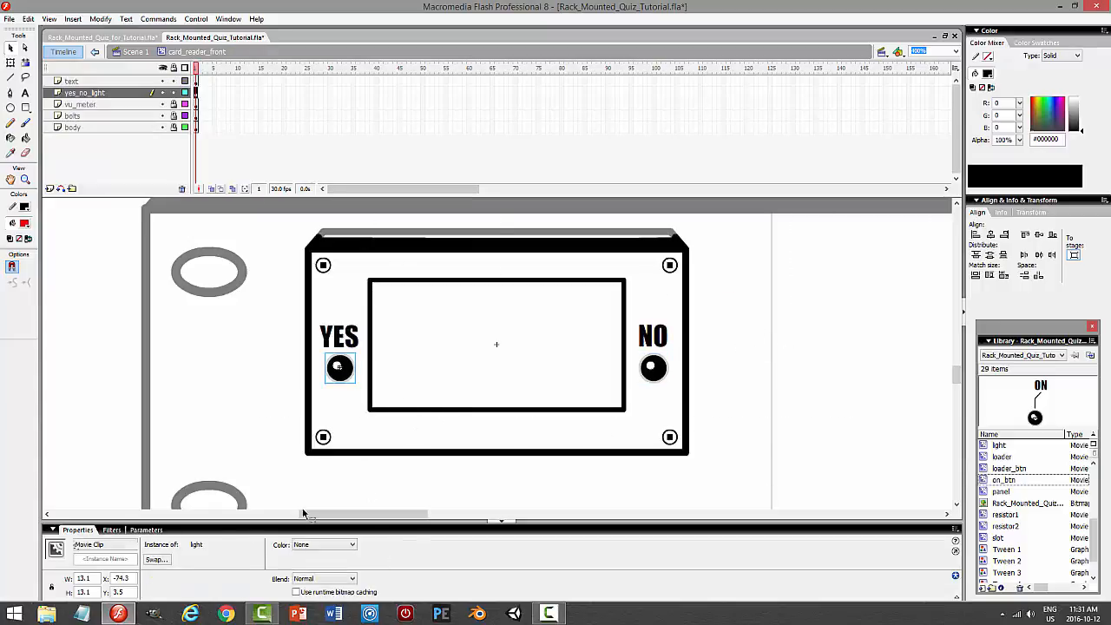
left_click(122, 559)
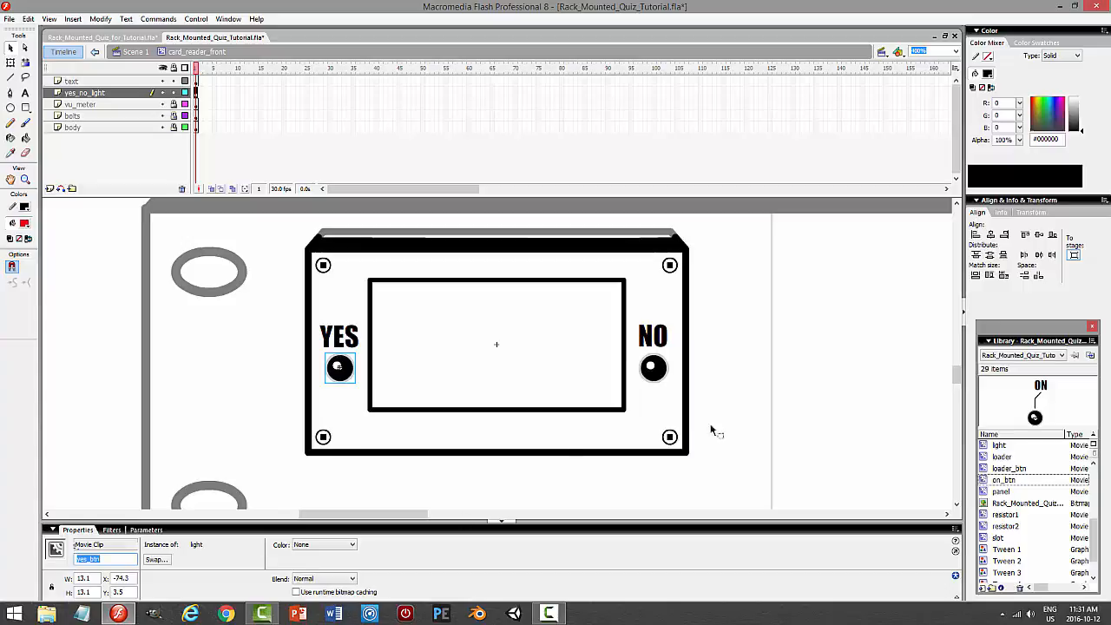
Give the NO light an instance name, rename the YES light's instance as yes_light, and save the file
left_click(659, 366)
left_click(106, 559)
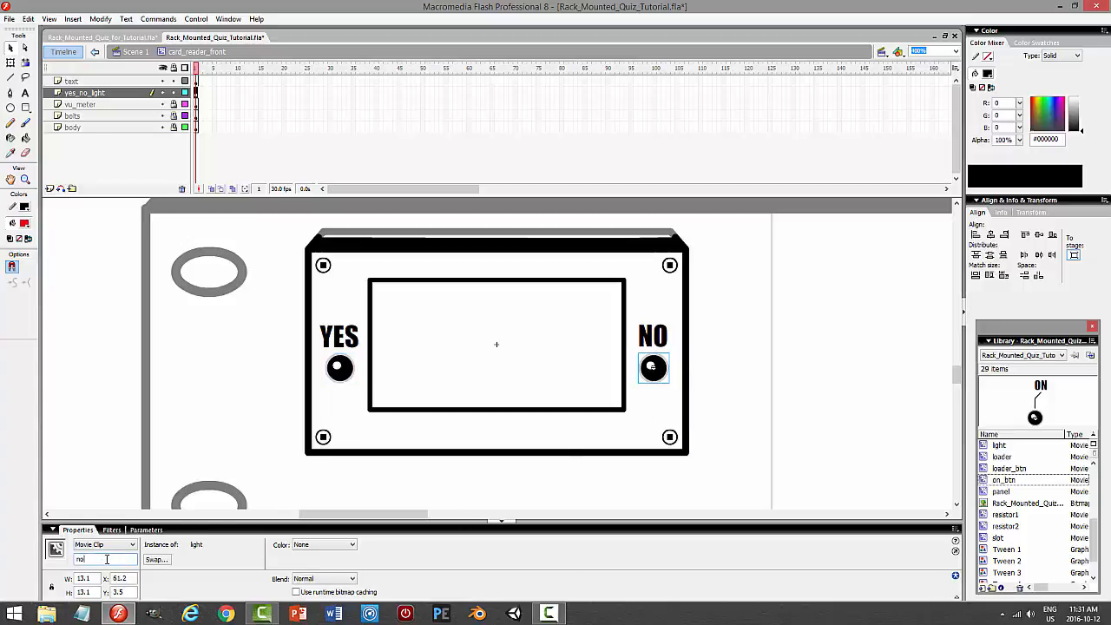
double_click(106, 559)
left_click(338, 371)
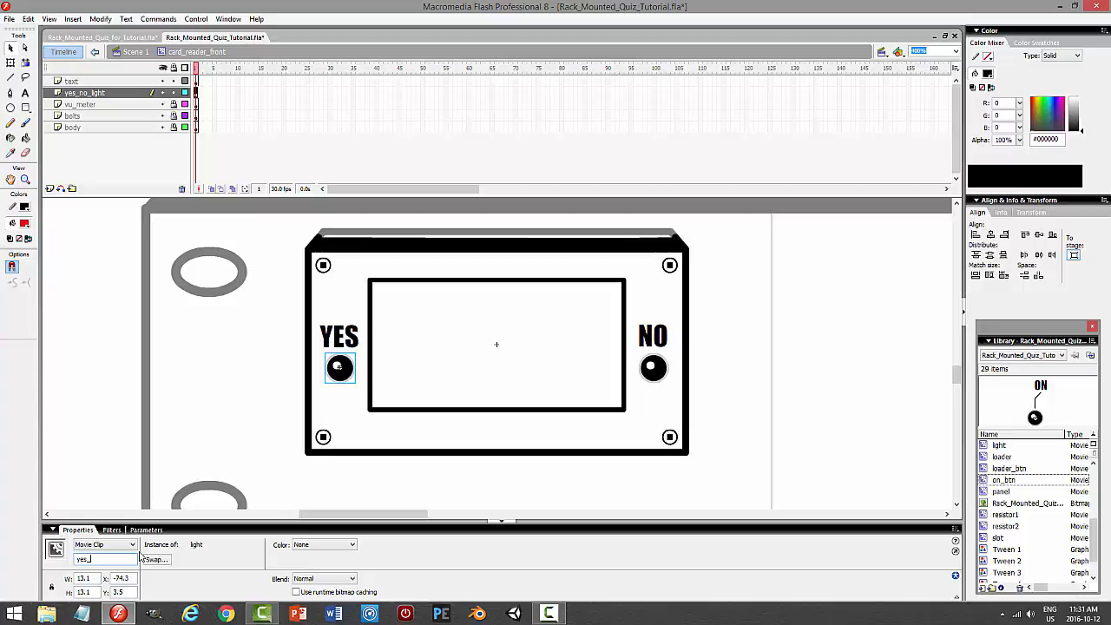
double_click(137, 558)
key("ctrl+s")
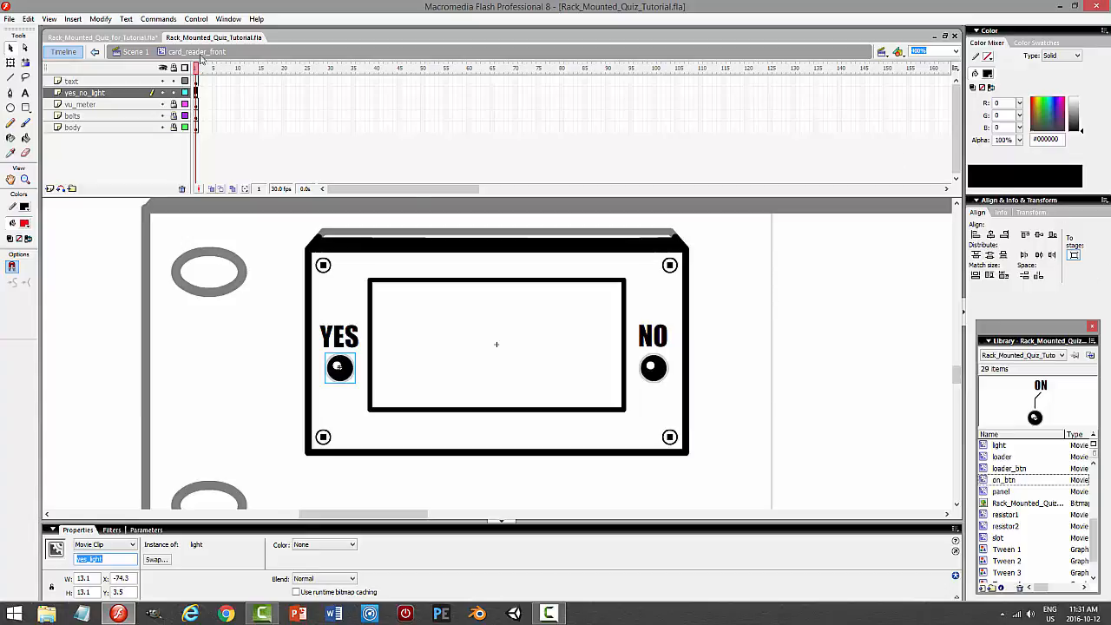
Lock the yes_no_light layer, unlock vu_meter and shrink its meter rectangle about its centre to about 105.3 by 53.7
left_click_drag(957, 376, 963, 286)
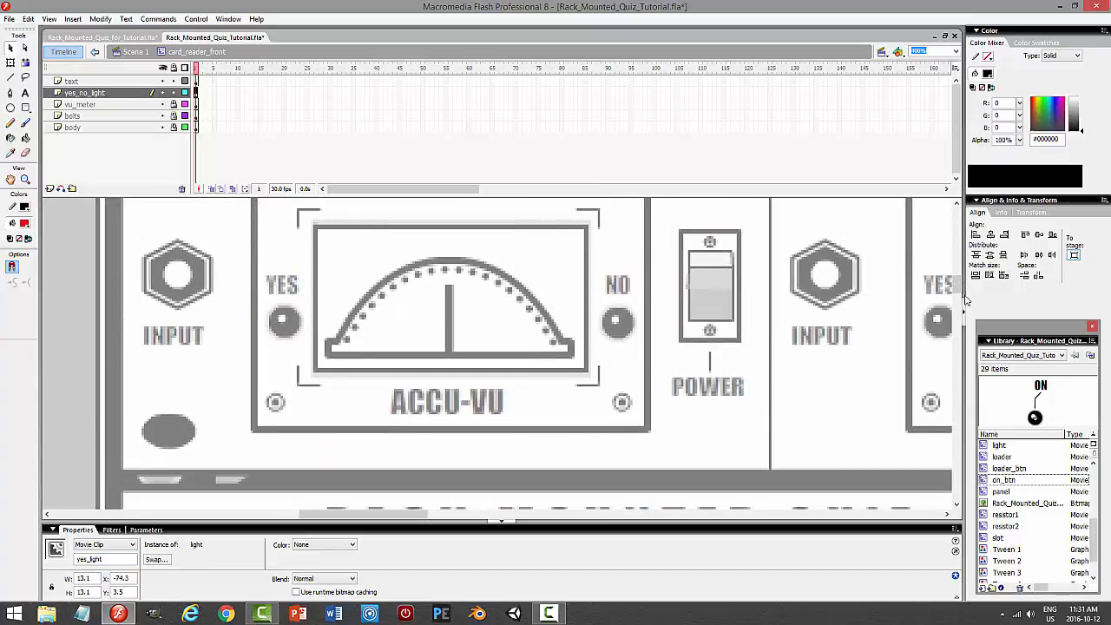
left_click_drag(959, 300, 958, 387)
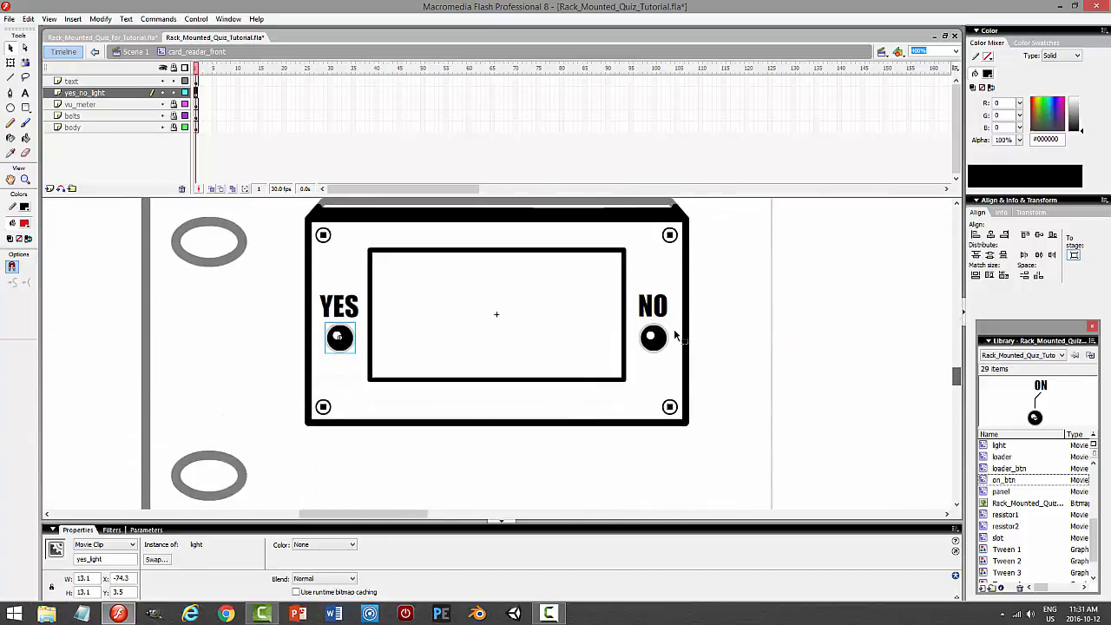
left_click(174, 93)
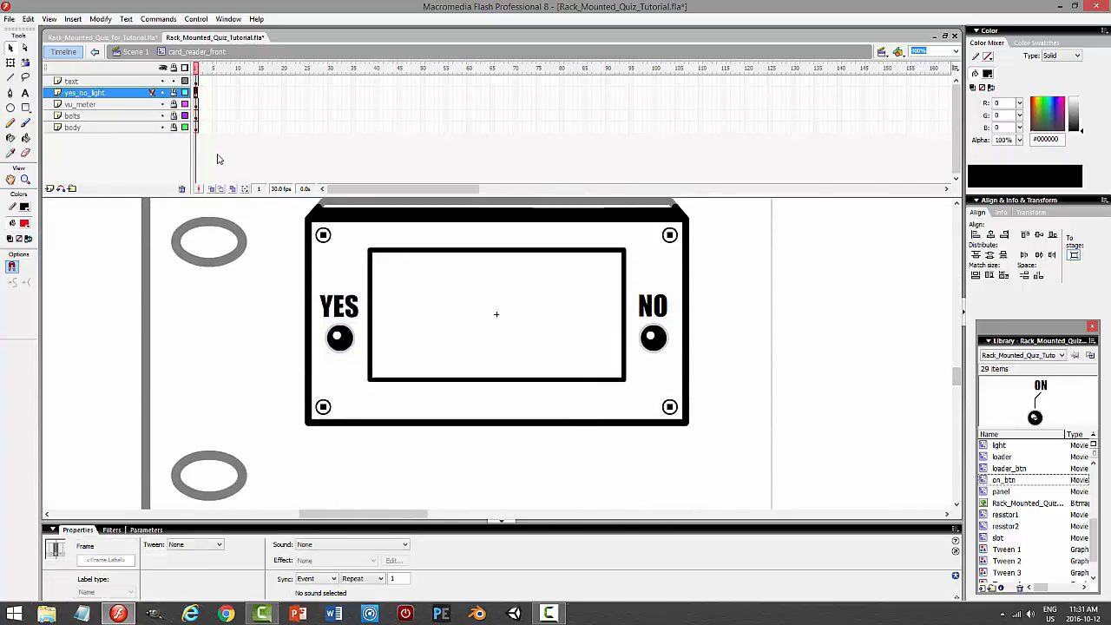
left_click(174, 104)
double_click(461, 252)
left_click(509, 307, "shift")
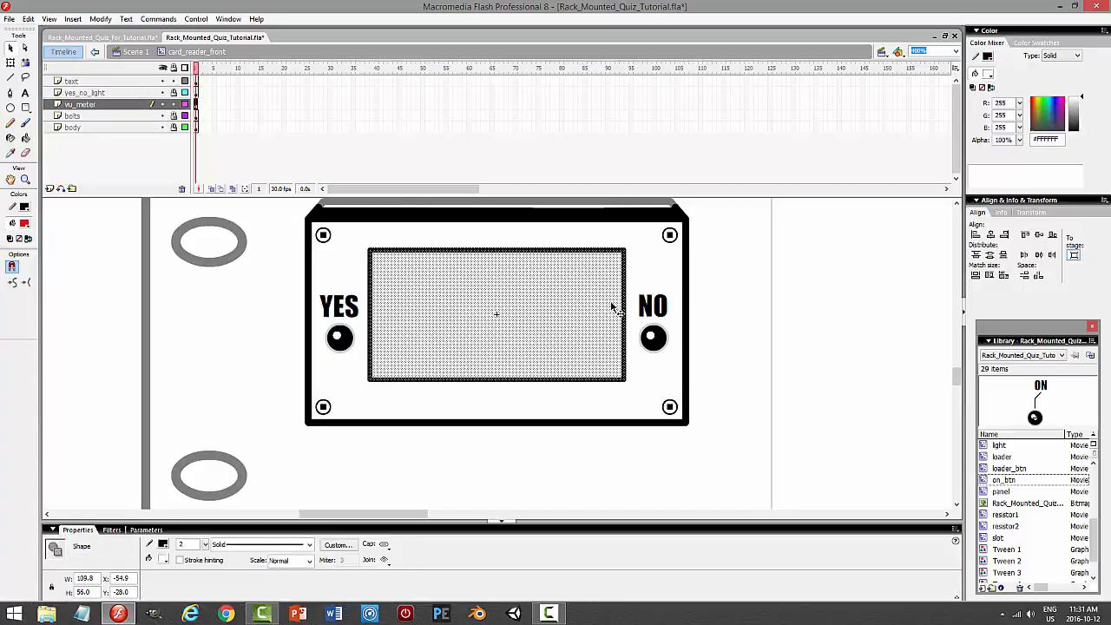
left_click(11, 61)
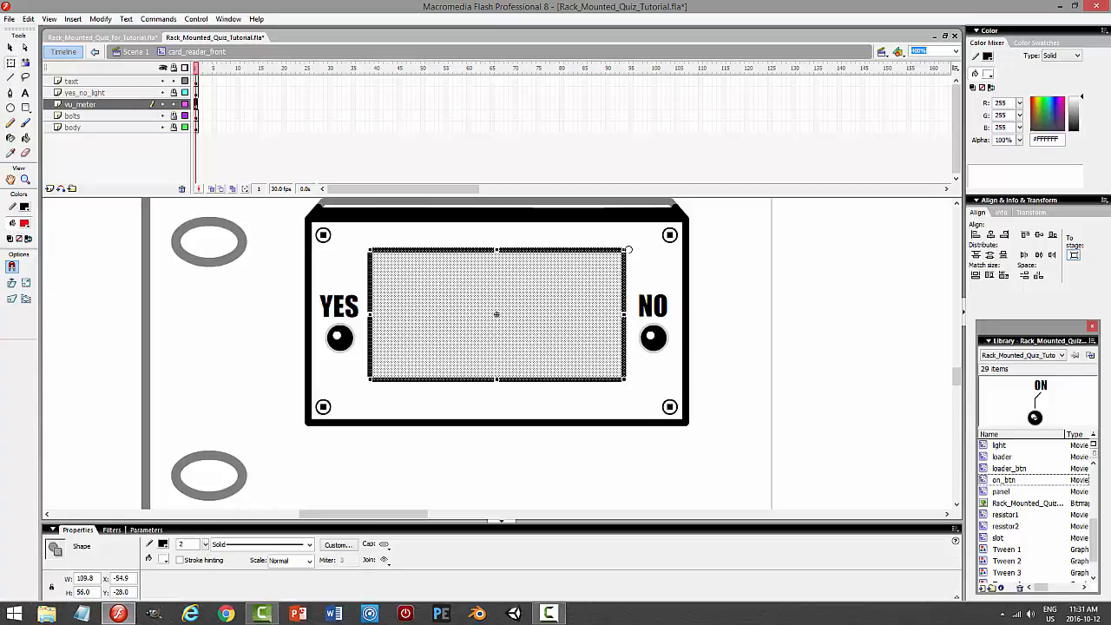
left_click_drag(628, 251, 620, 253)
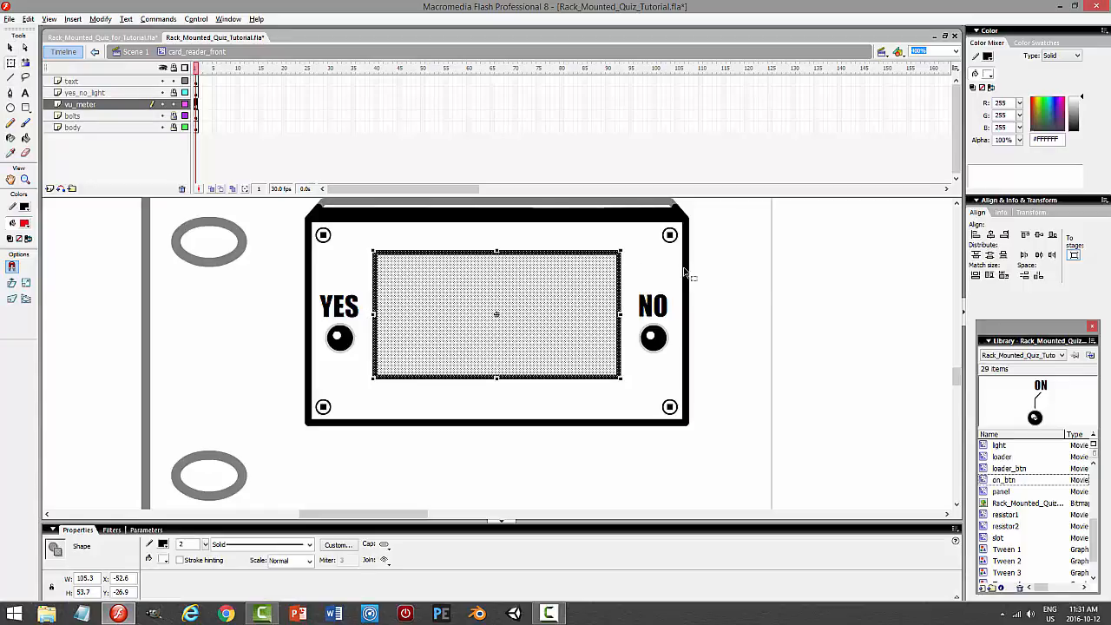
left_click(833, 288)
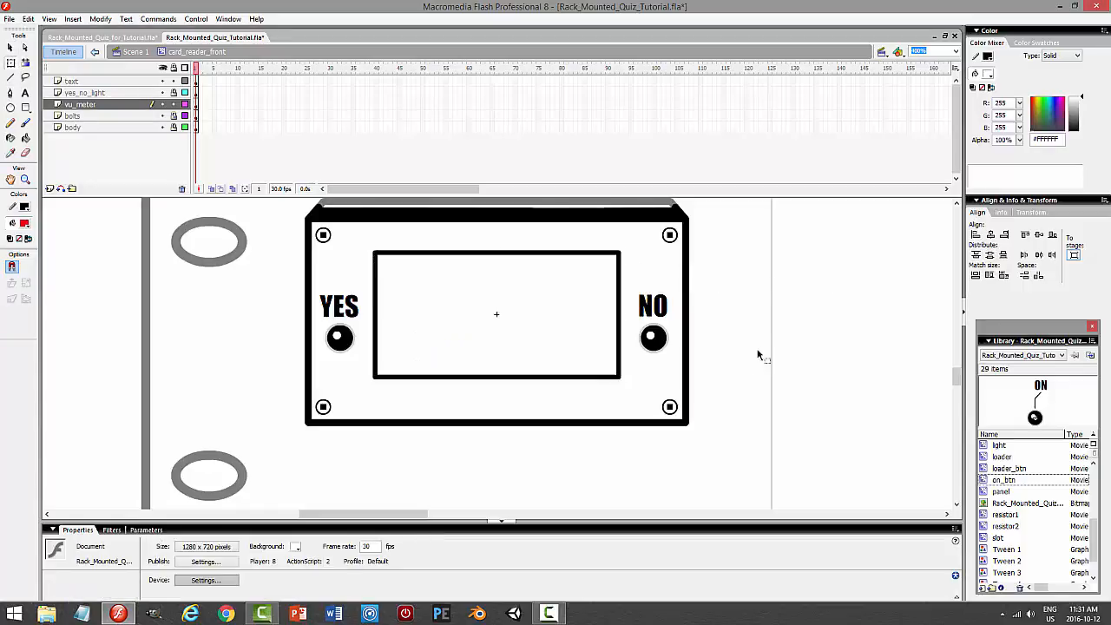
Copy the meter rectangle's outline in place onto a new layer above the locked vu_meter layer and enlarge it to about 108.2 by 55.2
double_click(460, 378)
left_click(29, 19)
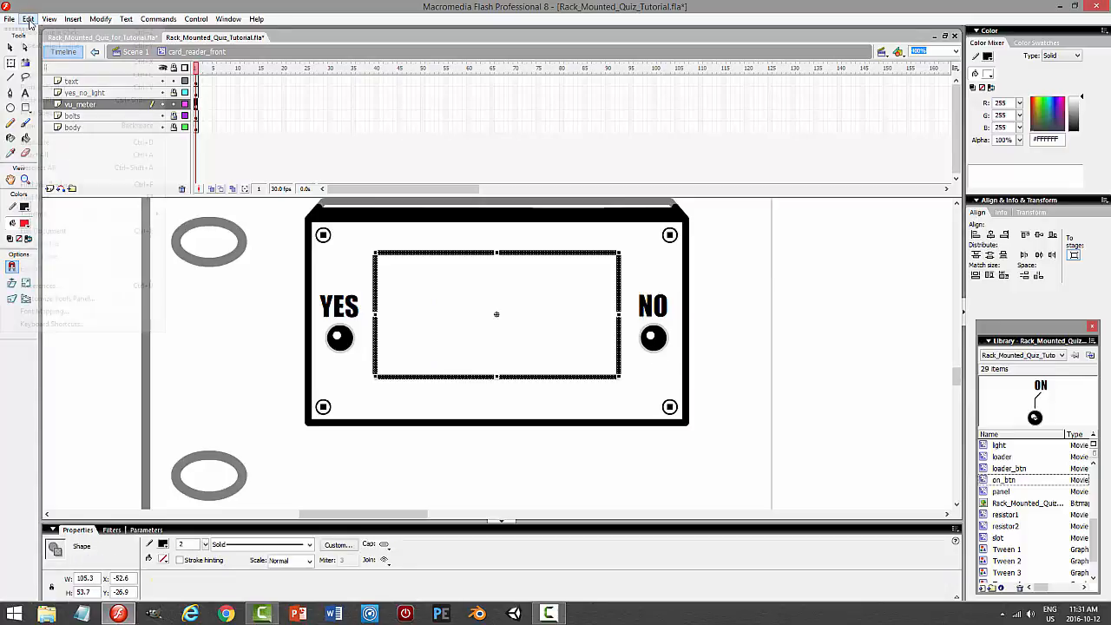
left_click(57, 75)
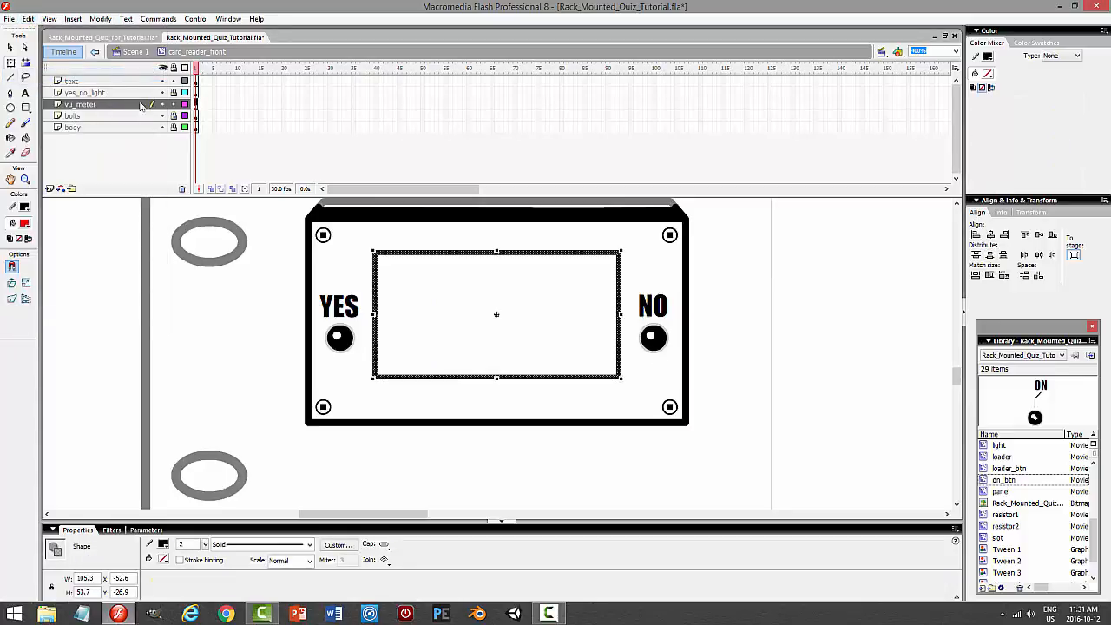
left_click(174, 105)
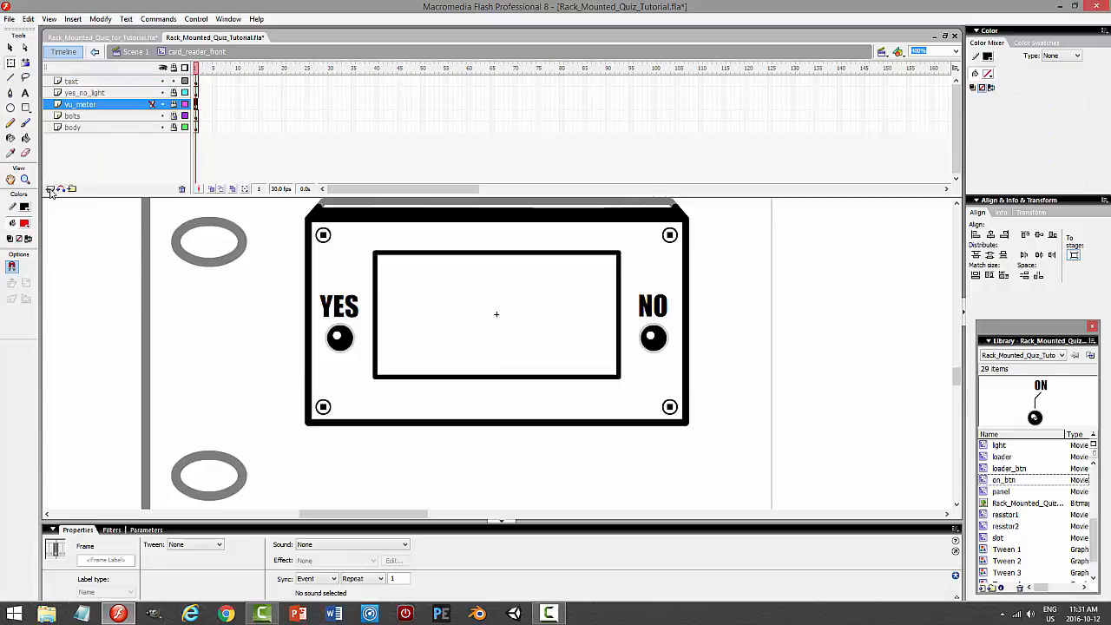
left_click(49, 188)
left_click(28, 19)
left_click(52, 98)
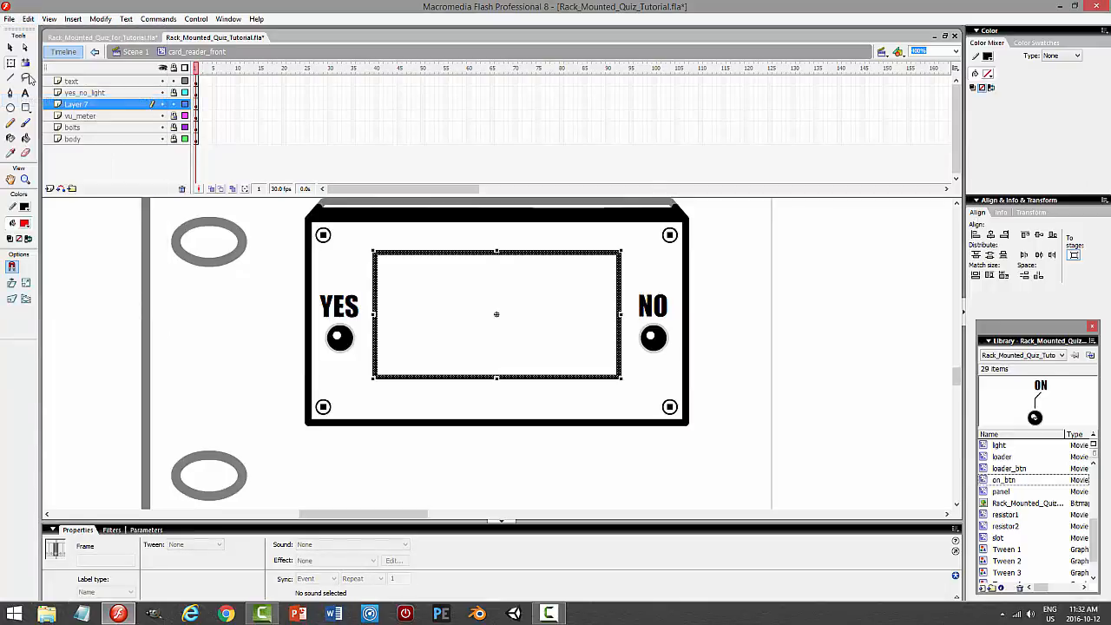
left_click(10, 62)
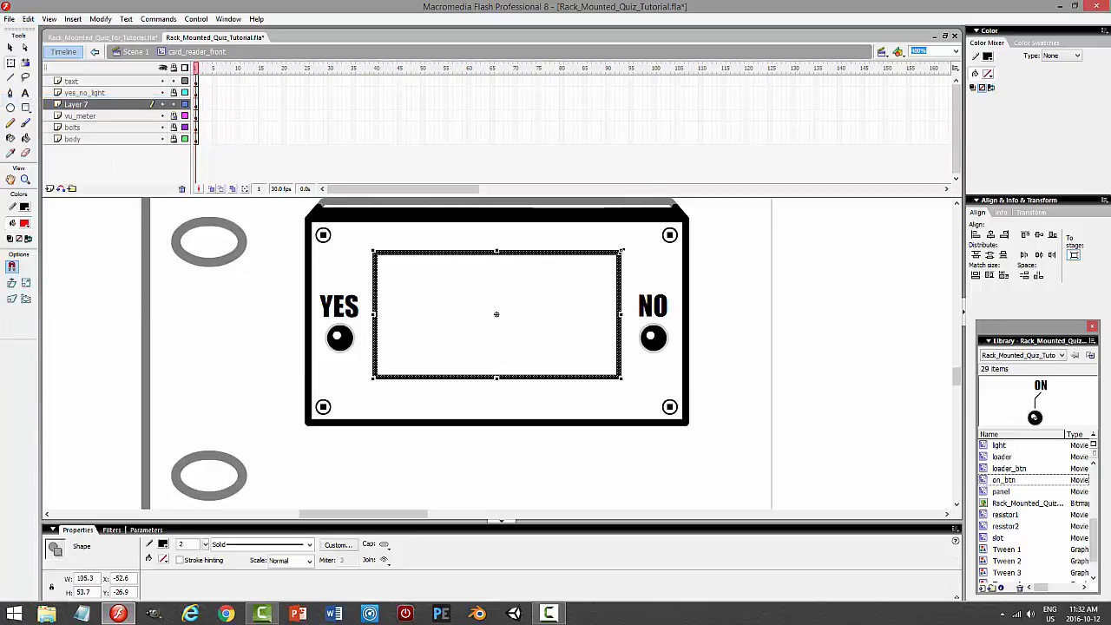
left_click_drag(622, 250, 625, 248)
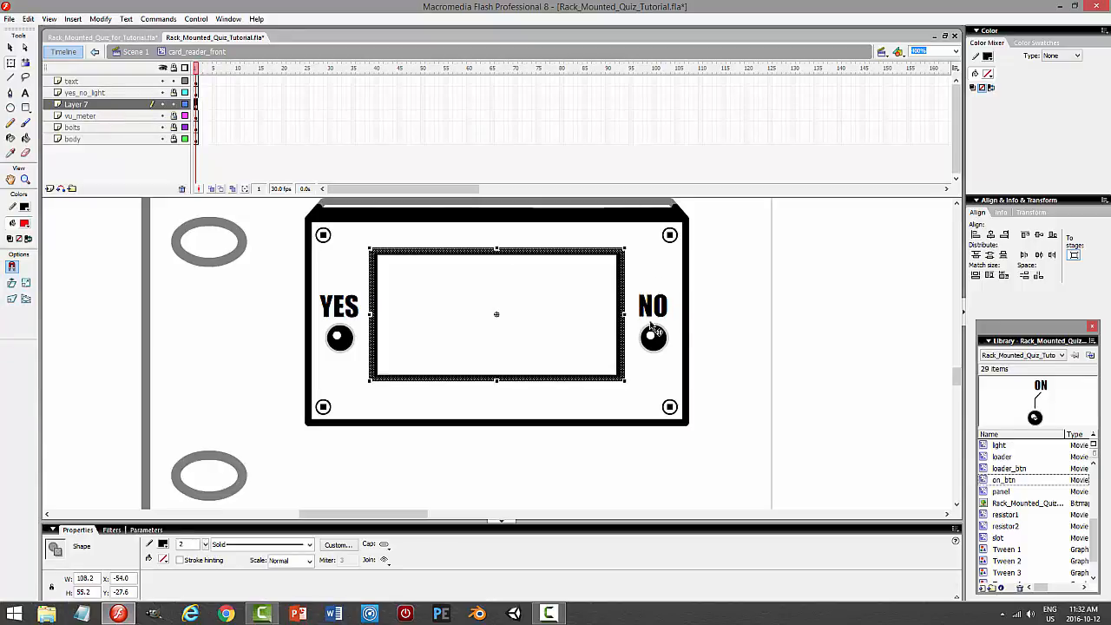
Set the outer meter outline's stroke to 1 and enlarge it about its centre to about 111.2 by 58.6
left_click_drag(184, 544, 175, 544)
type("1")
key("Return")
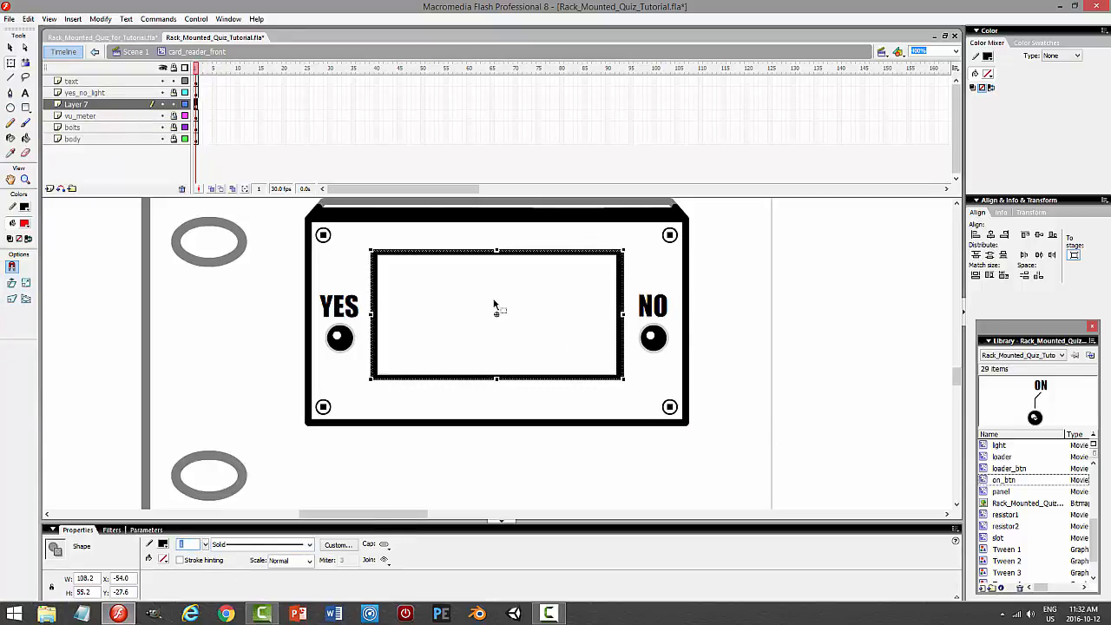
left_click_drag(496, 250, 496, 246)
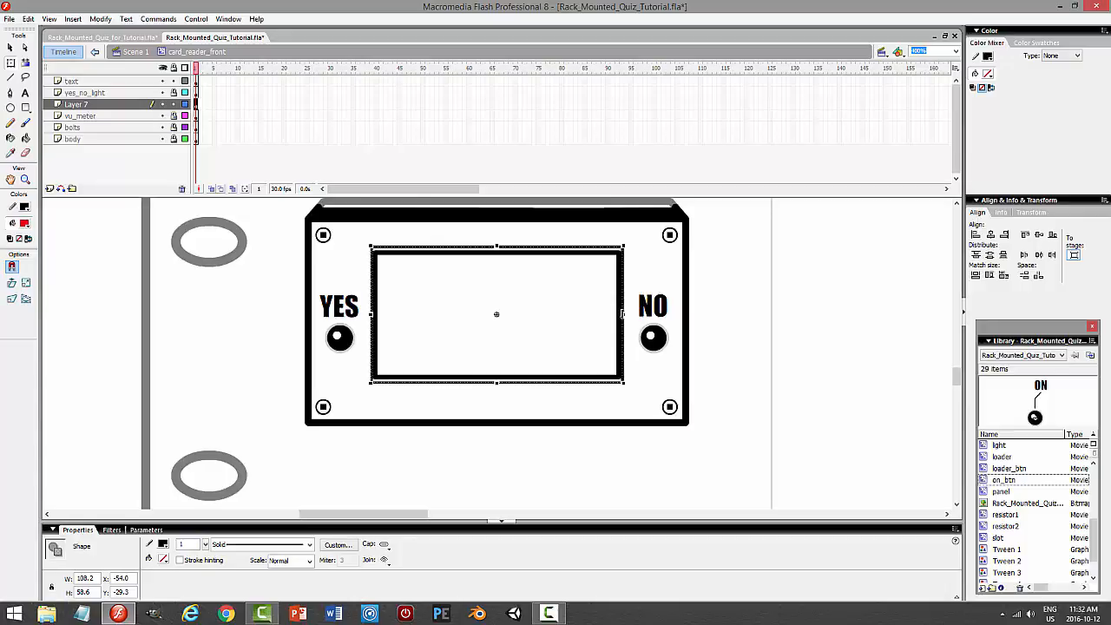
left_click_drag(621, 314, 624, 314)
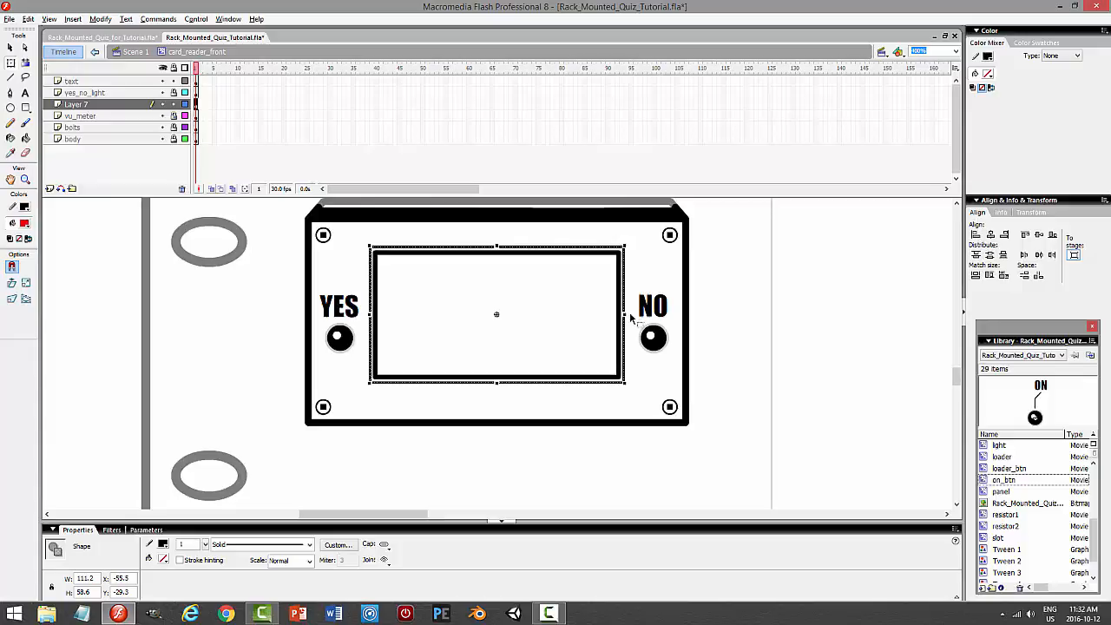
left_click(800, 326)
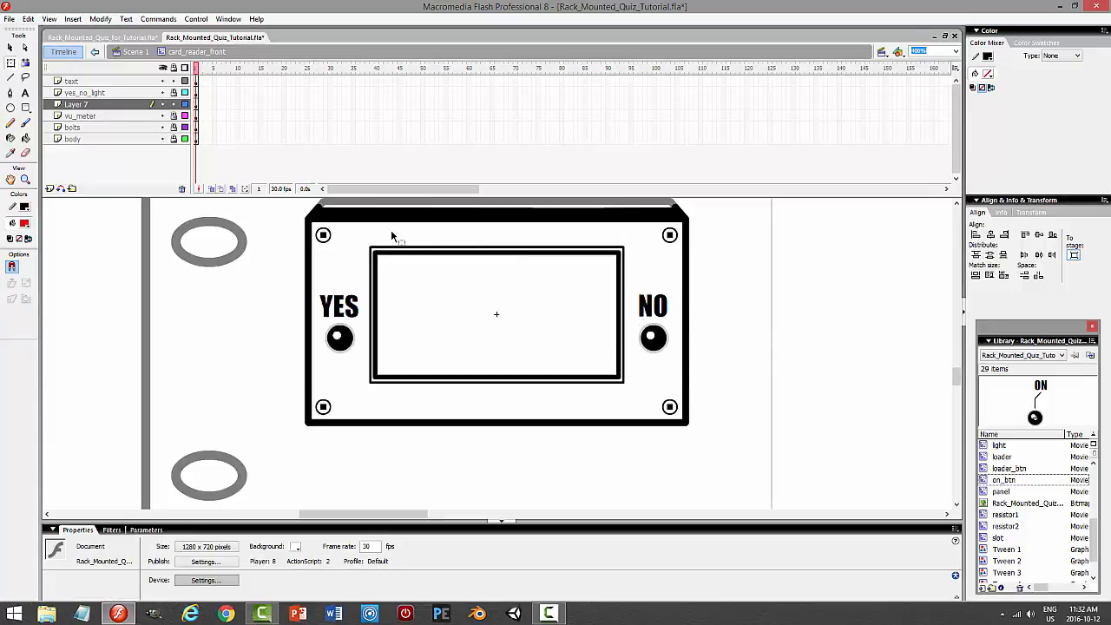
Cut away the middle of all four sides of the outer outline to leave corner brackets, locking the text layer
left_click_drag(390, 230, 603, 430)
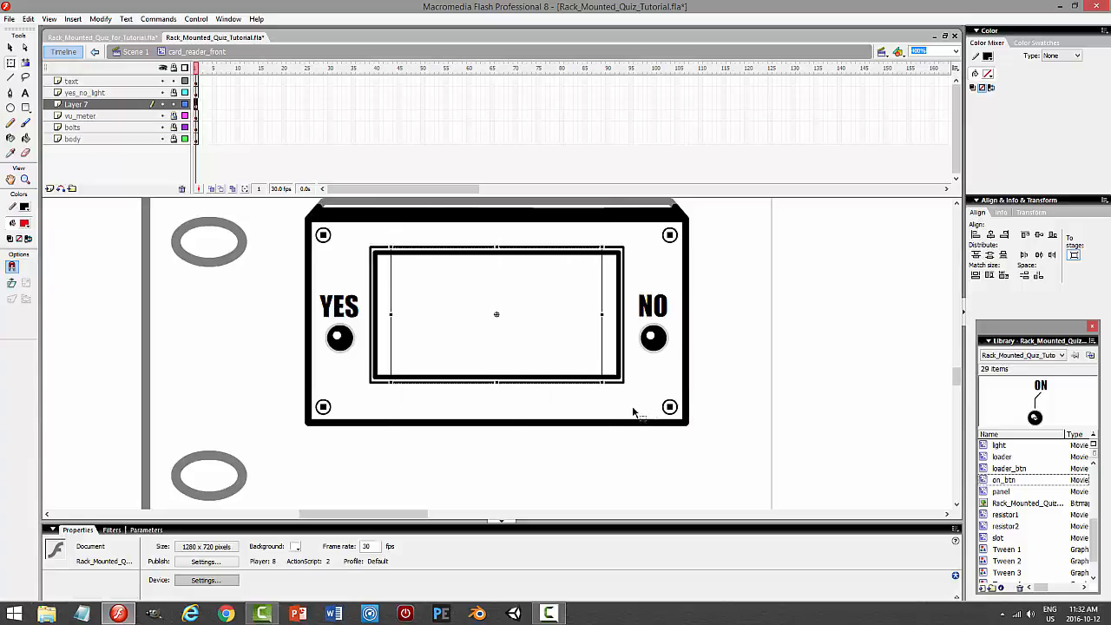
left_click(753, 367)
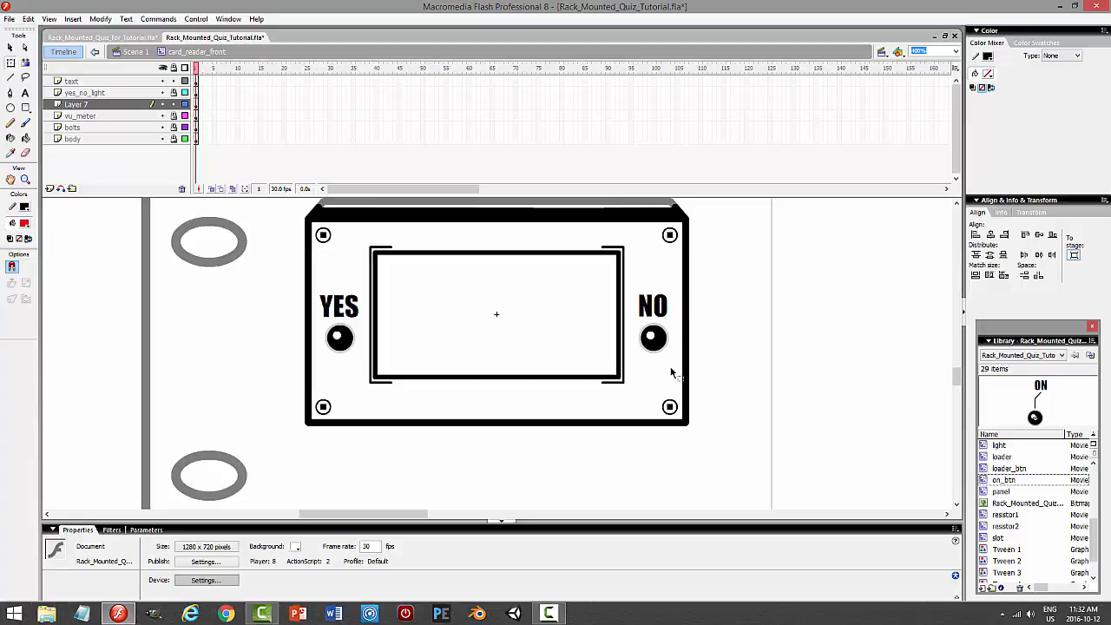
left_click_drag(669, 368, 345, 269)
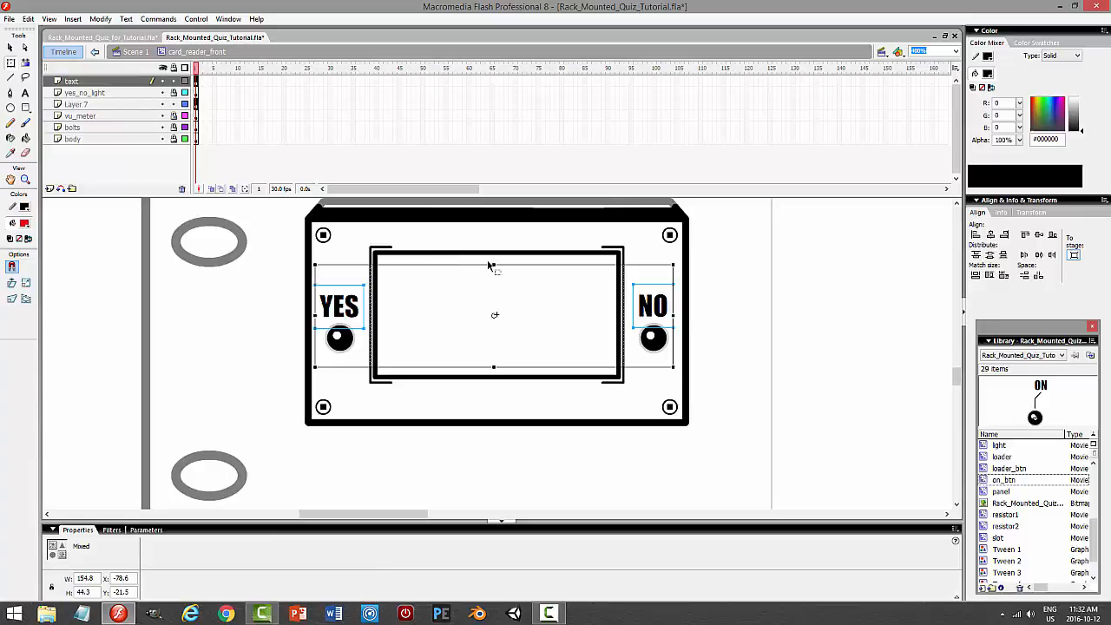
left_click(174, 104)
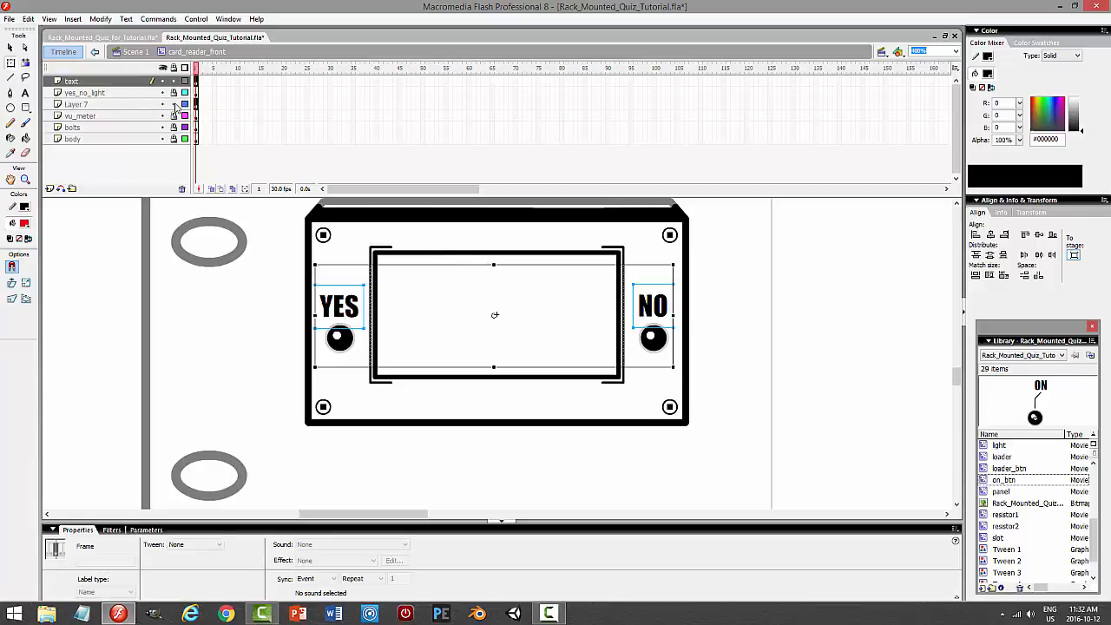
left_click(173, 81)
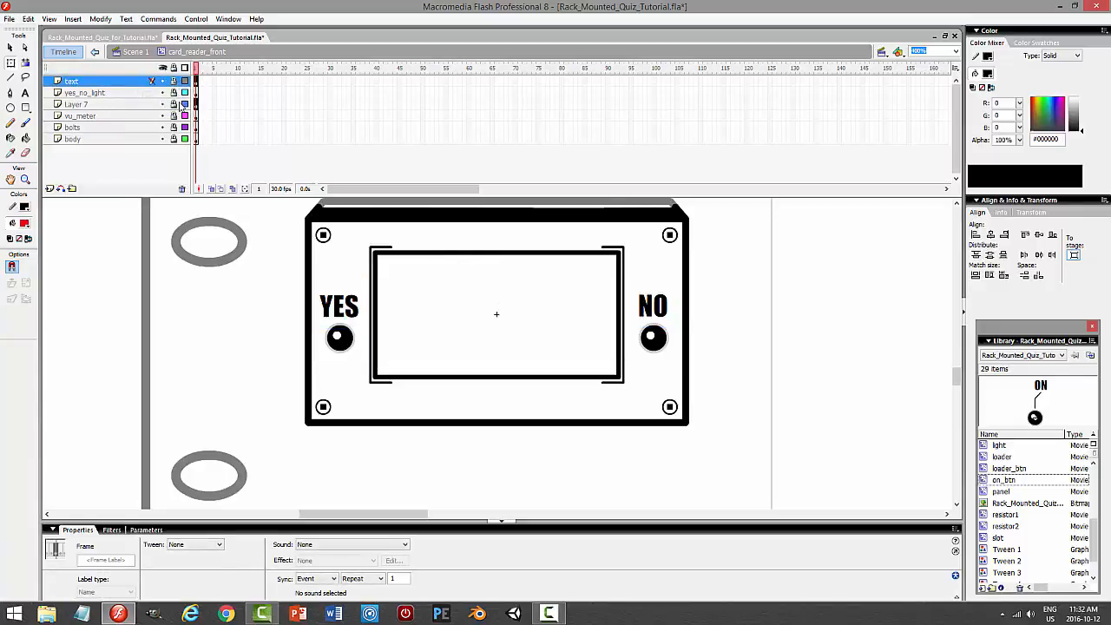
left_click(779, 315)
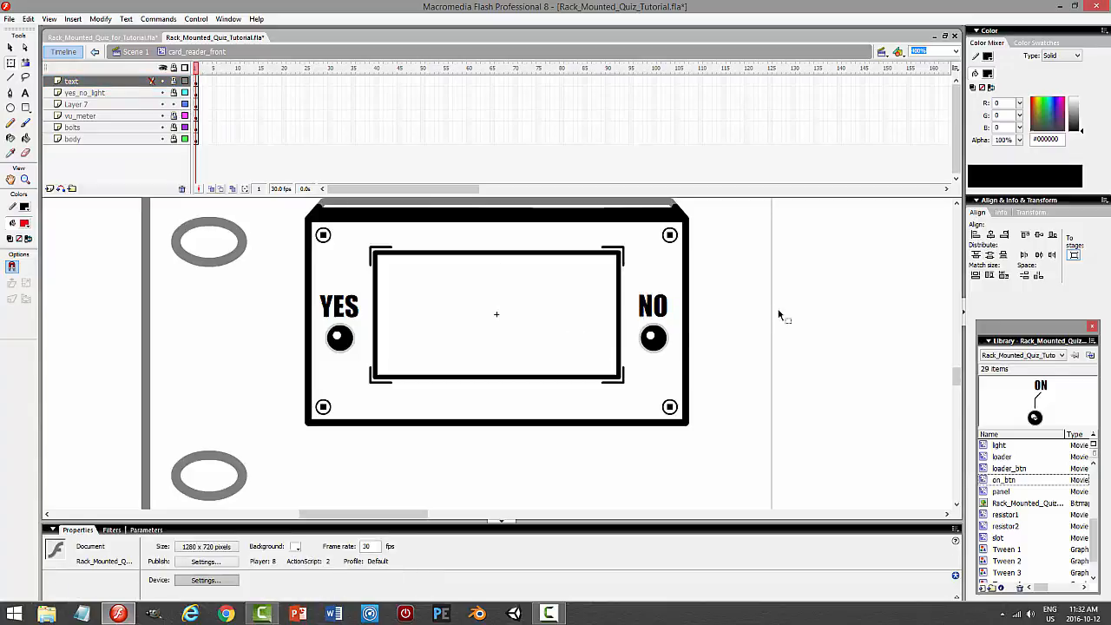
Recolour the corner brackets on Layer 7 to grey #999999 and test the movie
left_click(146, 105)
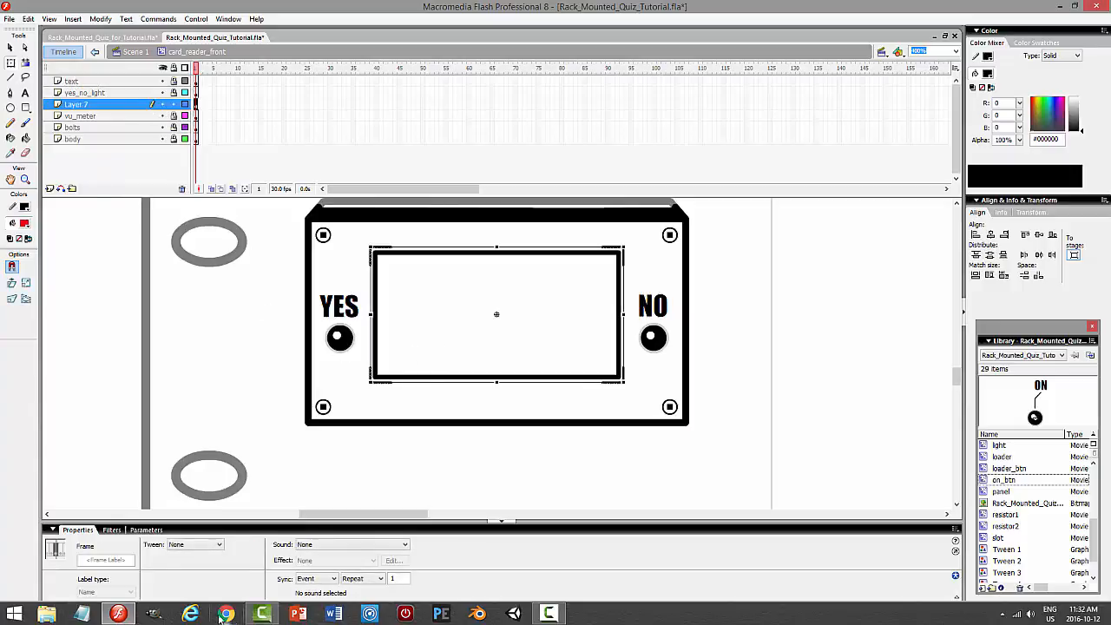
left_click(992, 59)
left_click(944, 102)
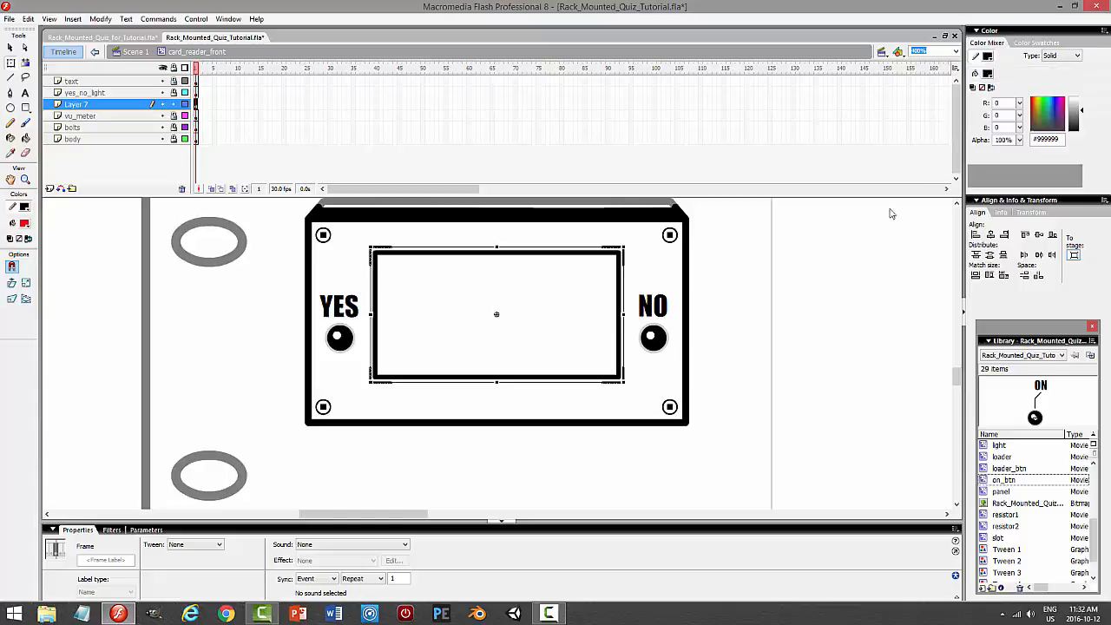
left_click(761, 332)
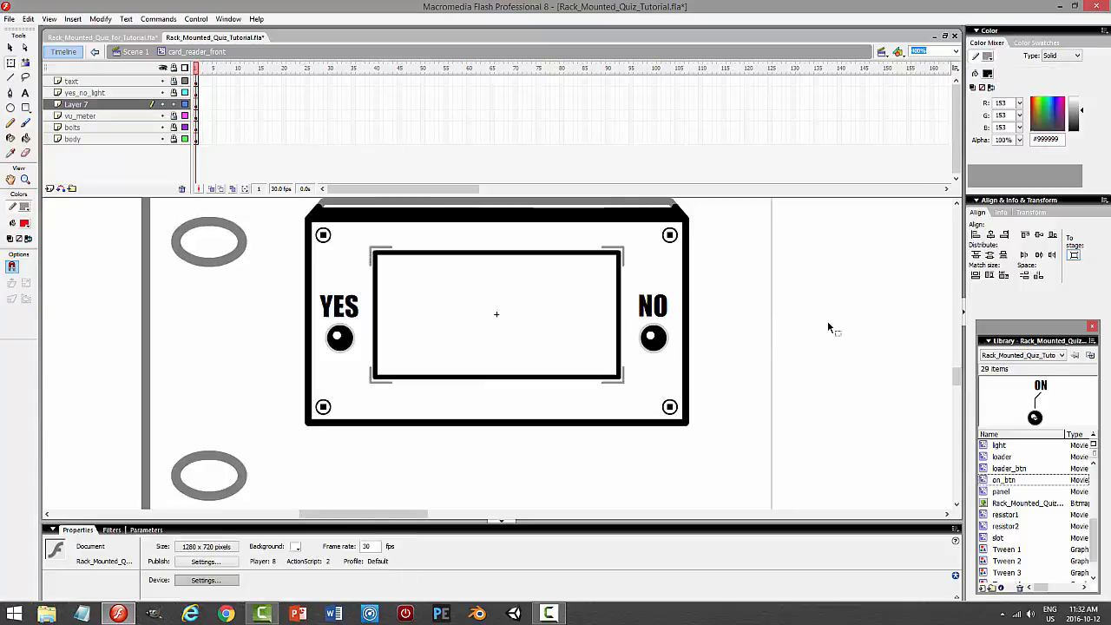
key("ctrl+Return")
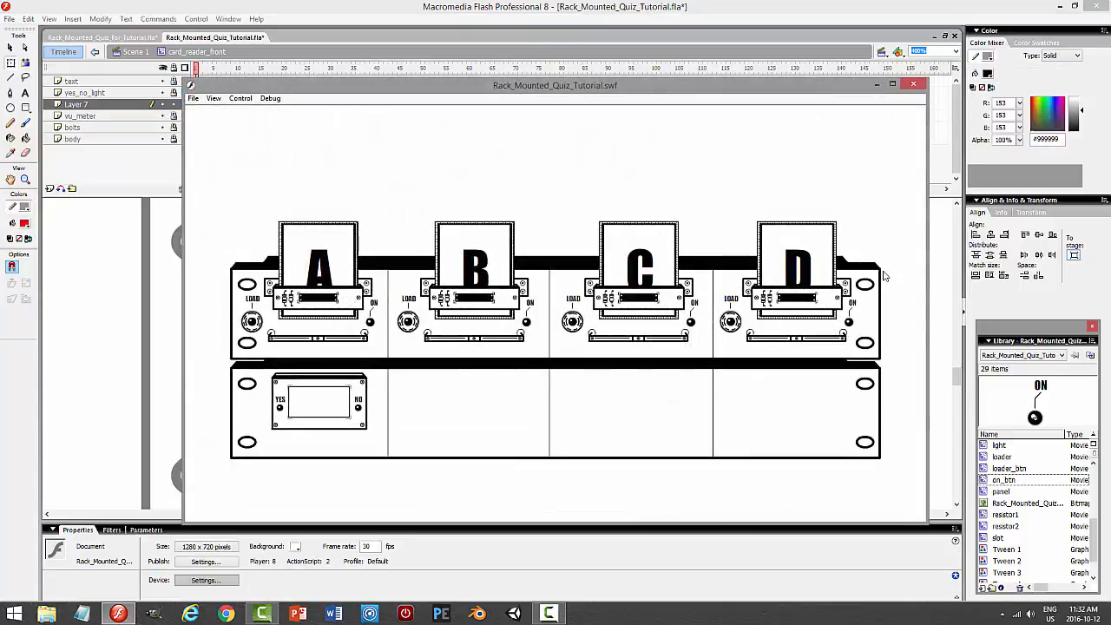
left_click(913, 83)
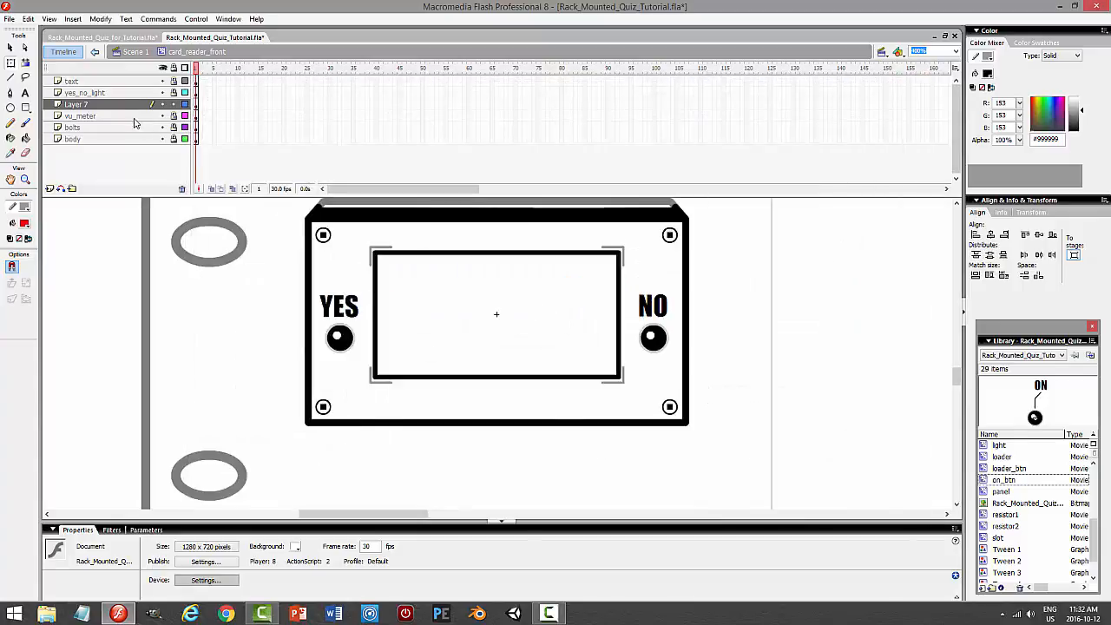
Set the stroke colour of the corner brackets back to black #000000
left_click(130, 104)
left_click(986, 57)
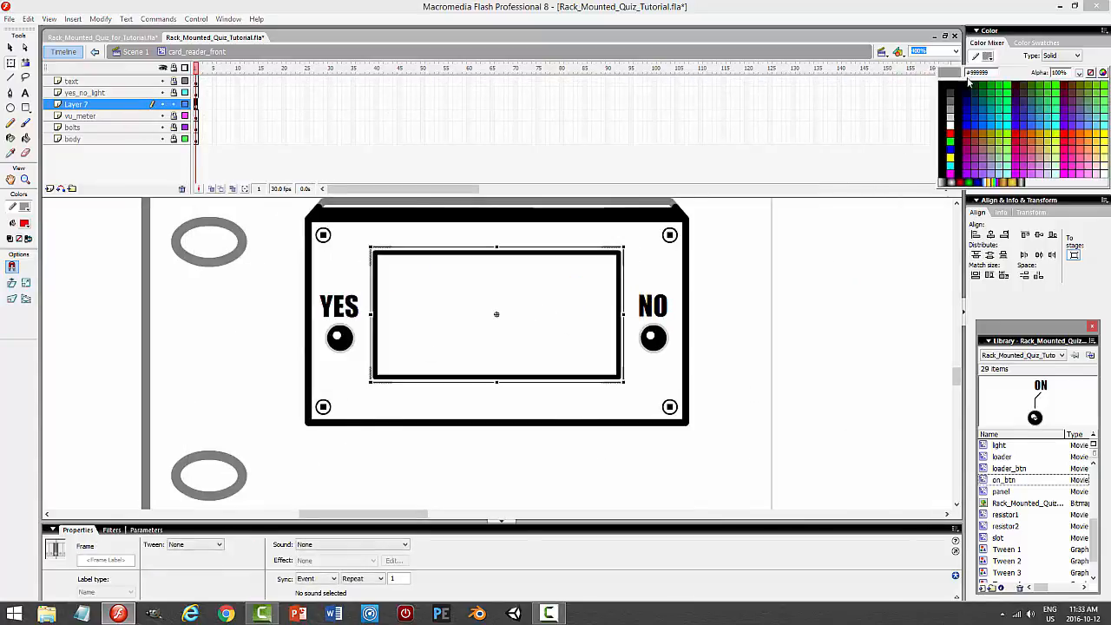
left_click(942, 87)
left_click(787, 290)
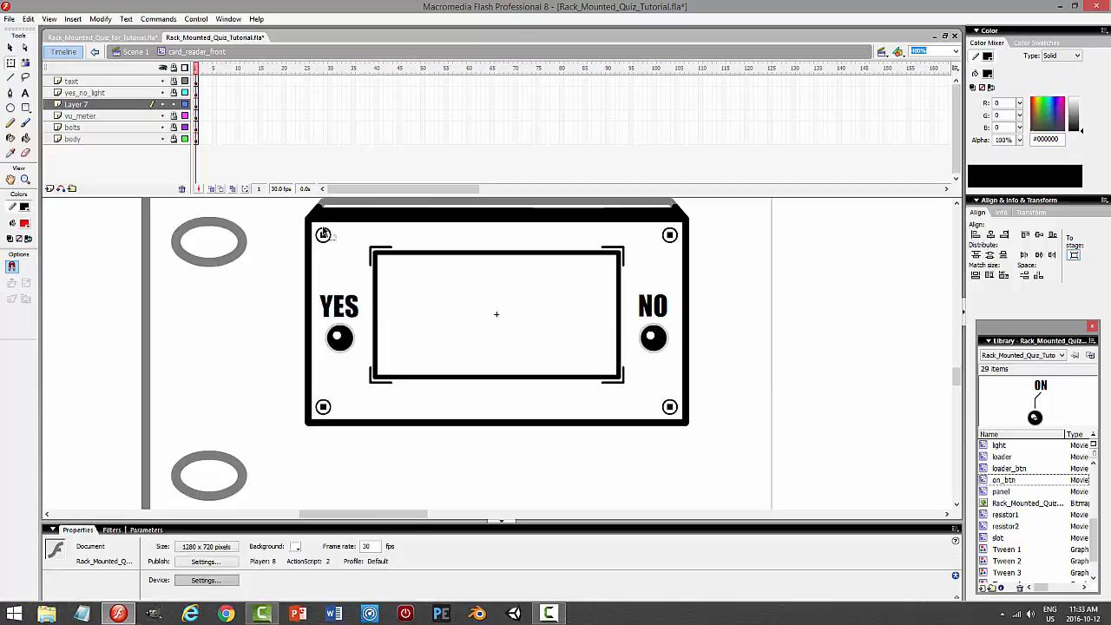
Nudge the left pair of corner brackets outward to X -55.4 and the right pair outward by a similar amount
mouse_move(321, 224)
left_mouse_down()
mouse_move(411, 350)
mouse_move(429, 400)
left_mouse_up()
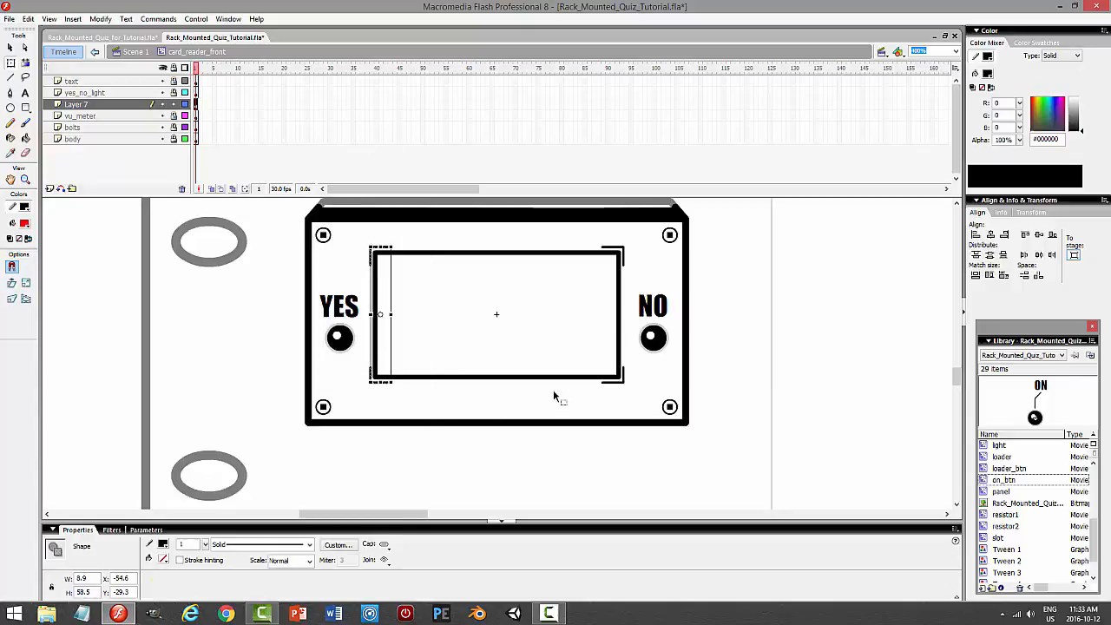
key("Left")
key("Left")
key("Left")
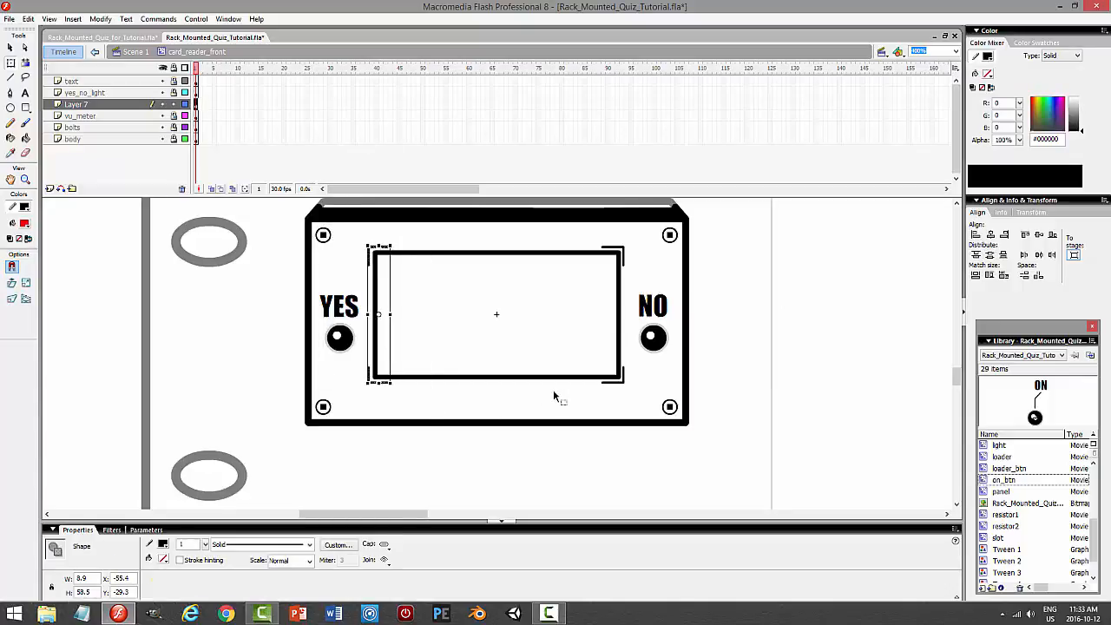
left_click(570, 343)
left_click_drag(590, 240, 659, 416)
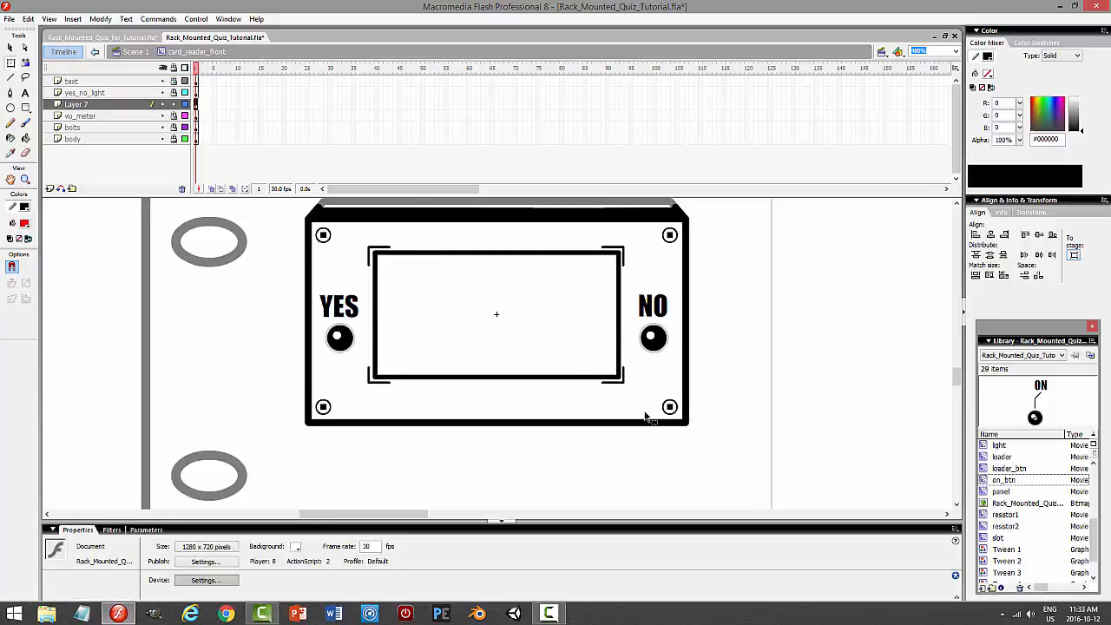
key("Right")
key("Right")
key("Right")
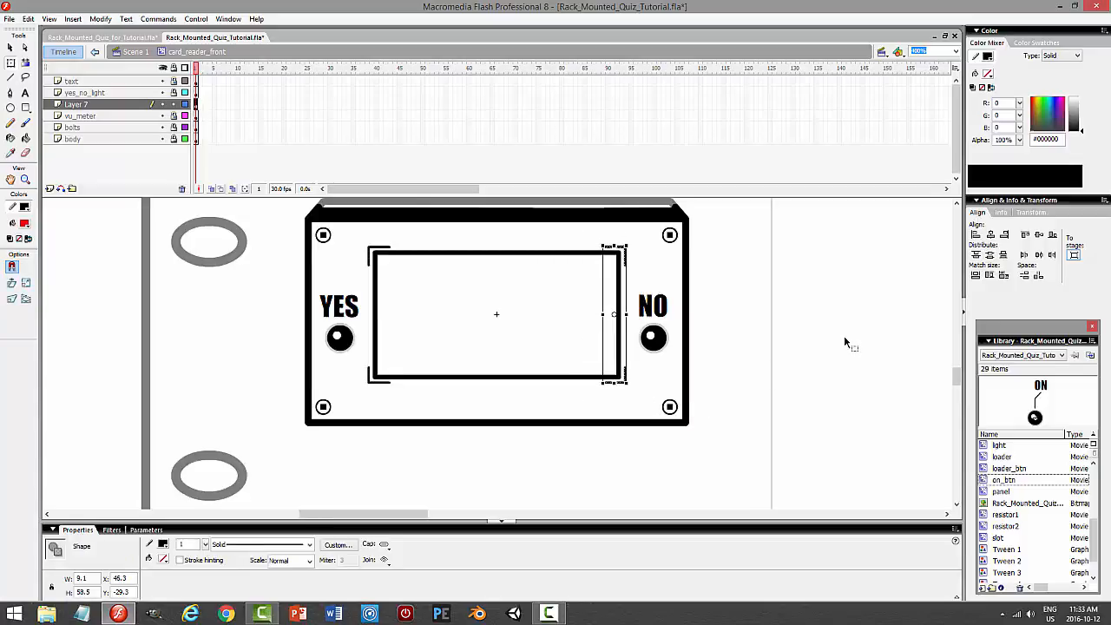
left_click(843, 335)
Nudge the upper pair of brackets up to Y -30.0 and the lower pair down to Y 24.0, testing the movie in between
mouse_move(308, 219)
left_mouse_down()
mouse_move(675, 312)
mouse_move(694, 298)
left_mouse_up()
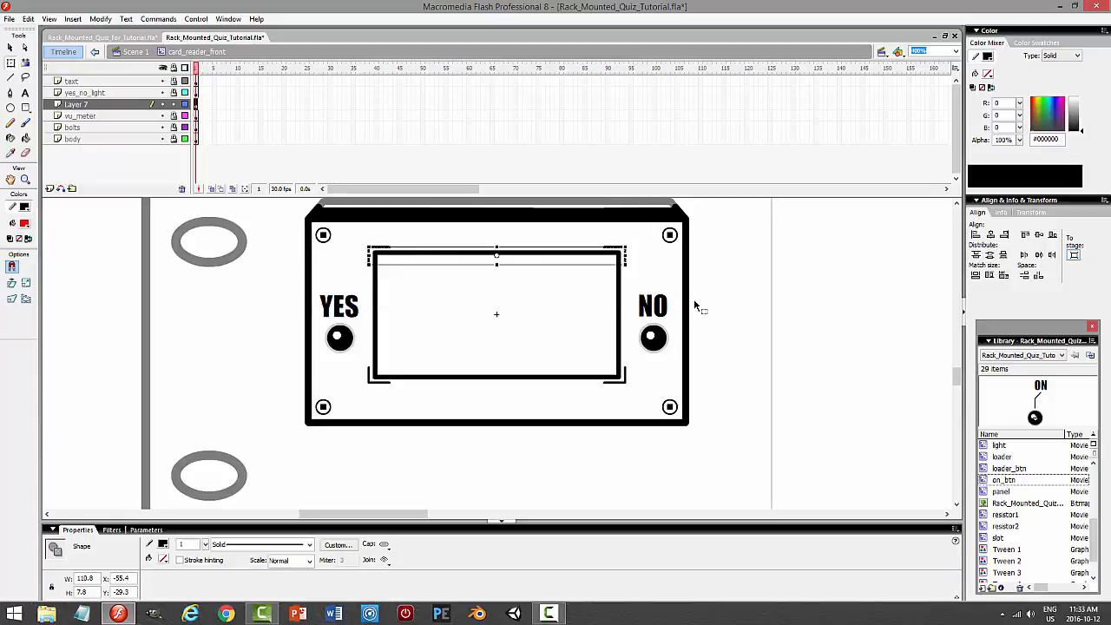
key("Down")
key("Down")
left_click(725, 387)
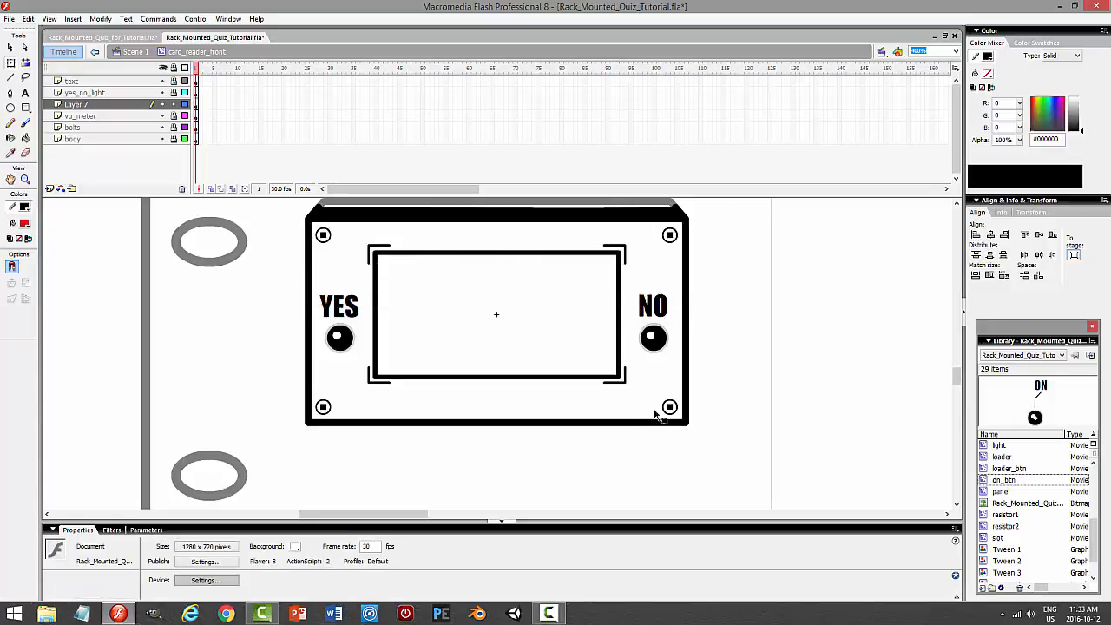
left_click_drag(657, 415, 332, 341)
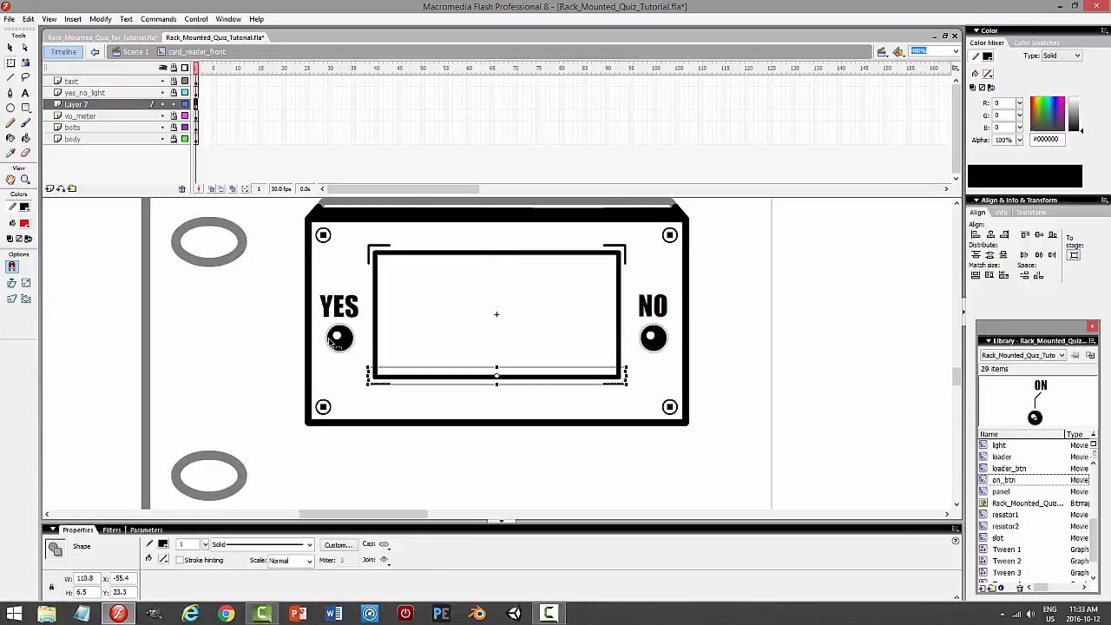
key("Down")
key("ctrl+Return")
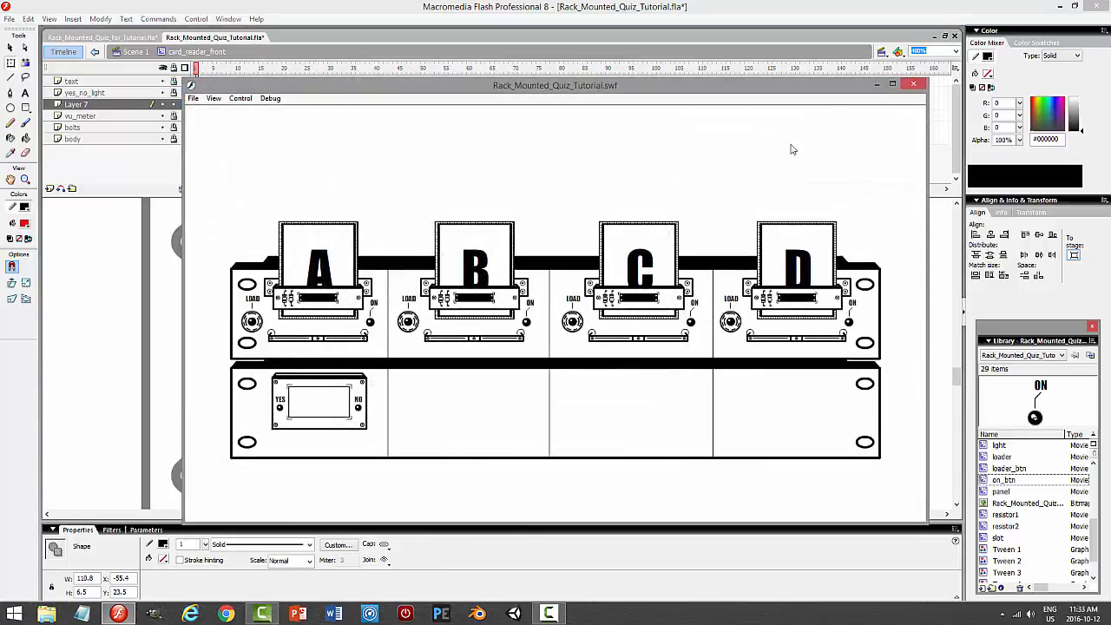
left_click(912, 85)
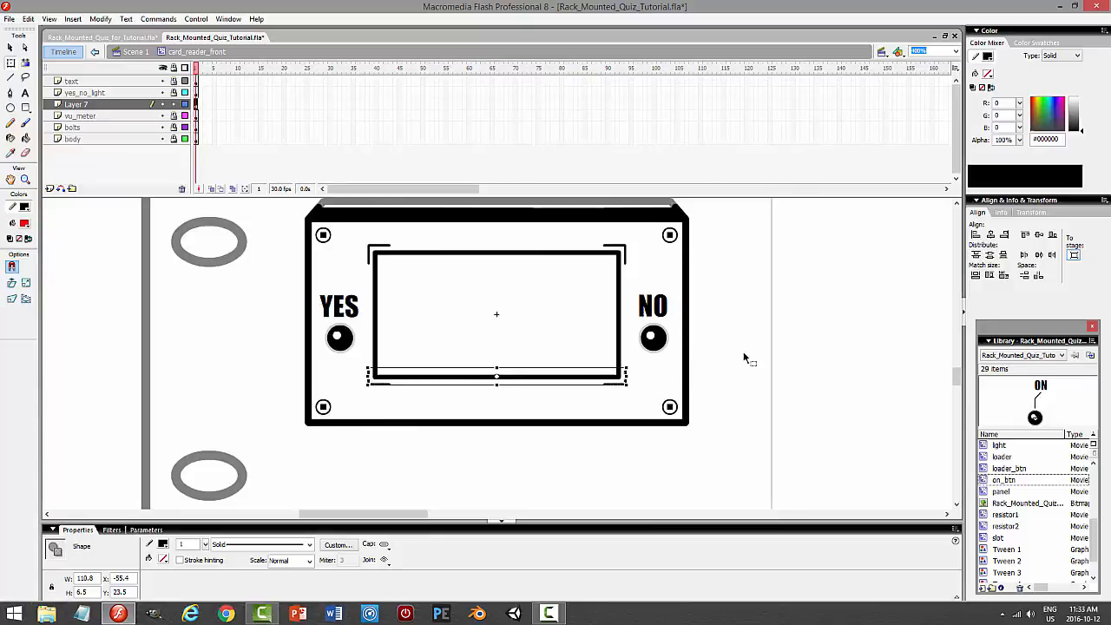
key("Down")
left_click(538, 279)
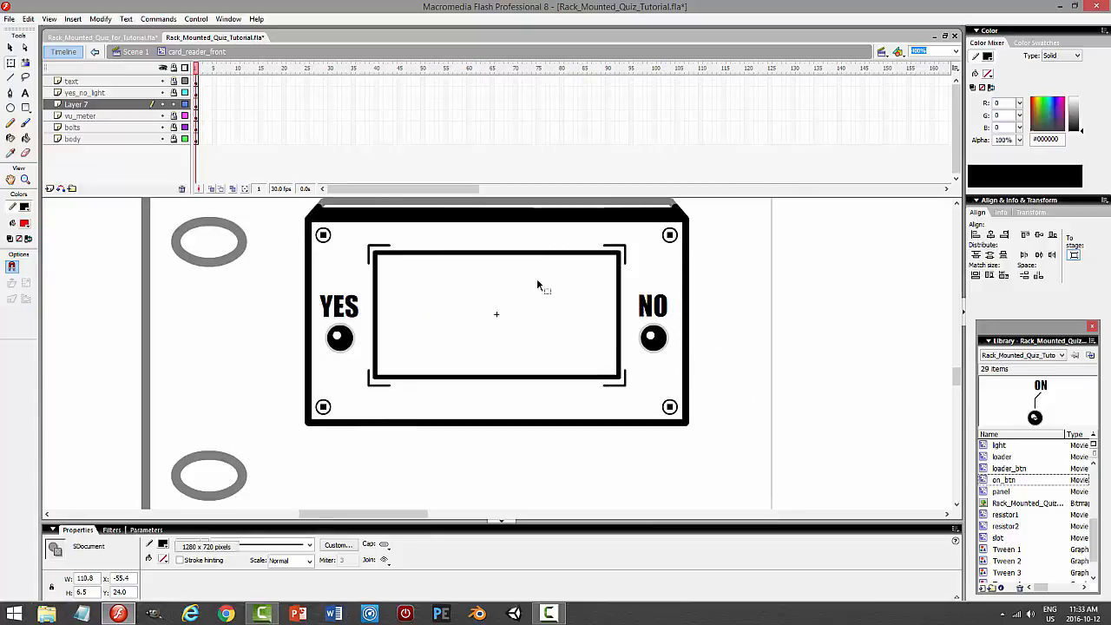
Nudge the upper, right and left bracket pairs slightly further outward, the left pair to X -55.9, and test the movie
left_click_drag(334, 223, 649, 289)
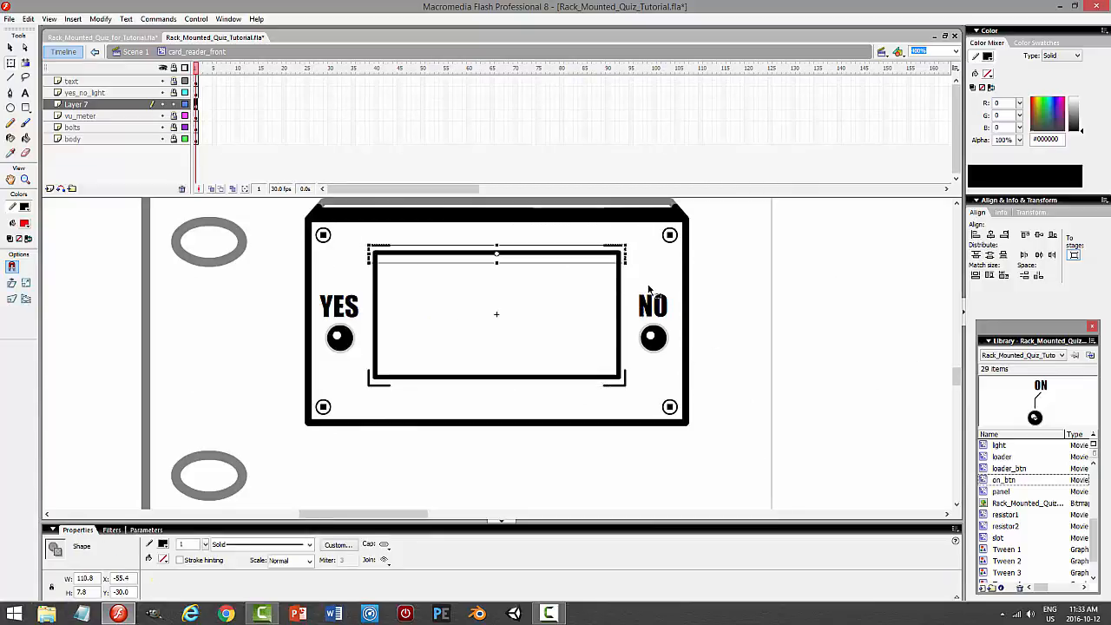
mouse_move(590, 226)
left_mouse_down()
mouse_move(665, 431)
mouse_move(732, 412)
left_mouse_up()
key("Right")
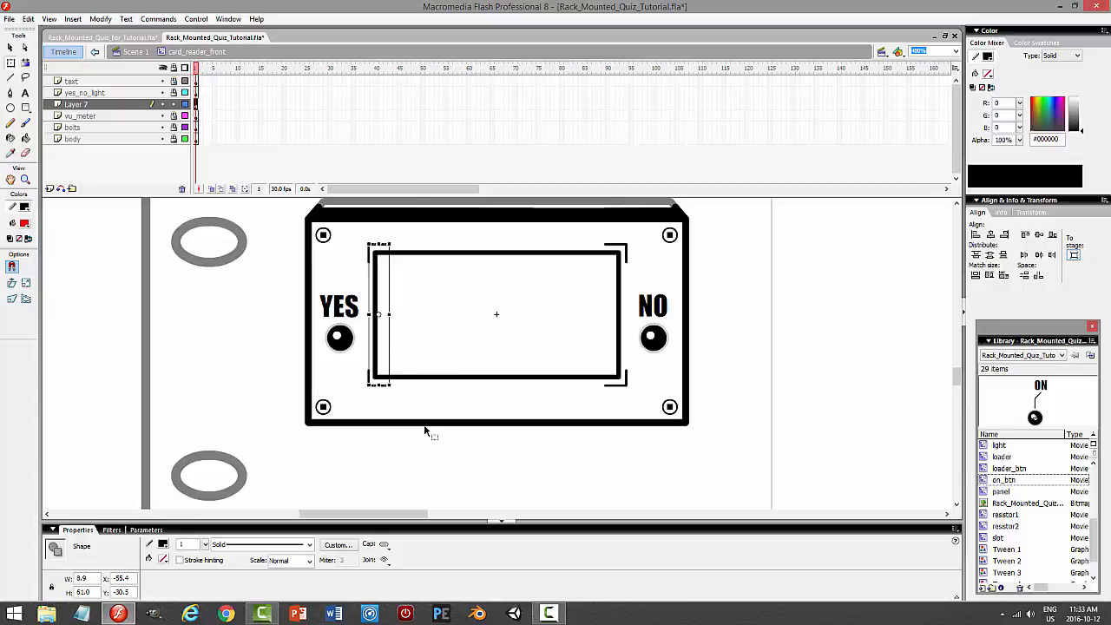
key("Left")
key("Left")
key("ctrl+Return")
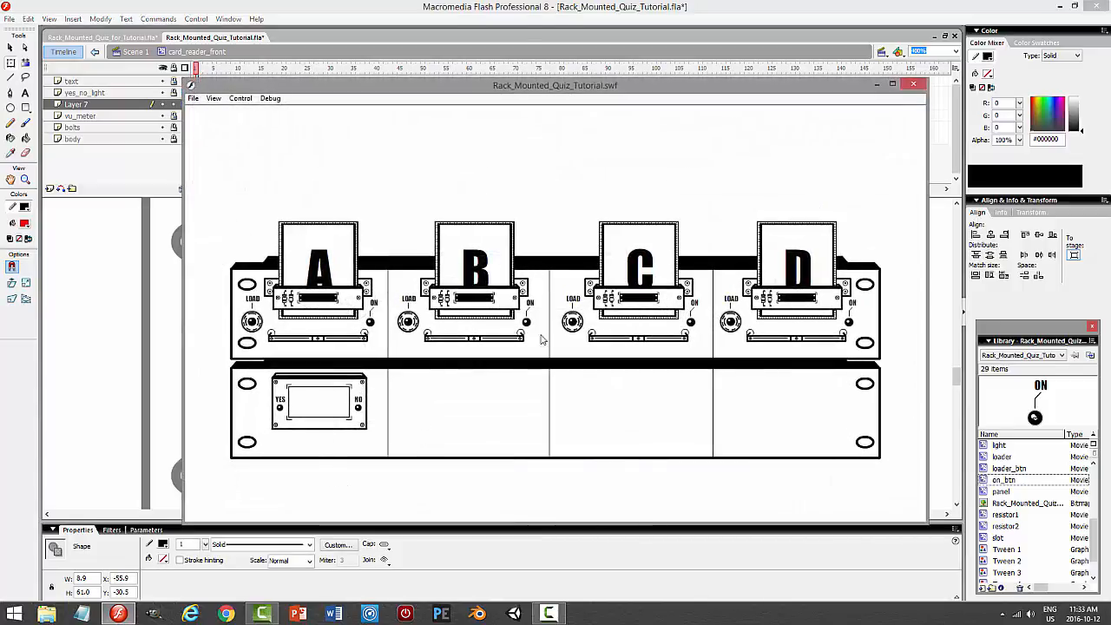
left_click(913, 83)
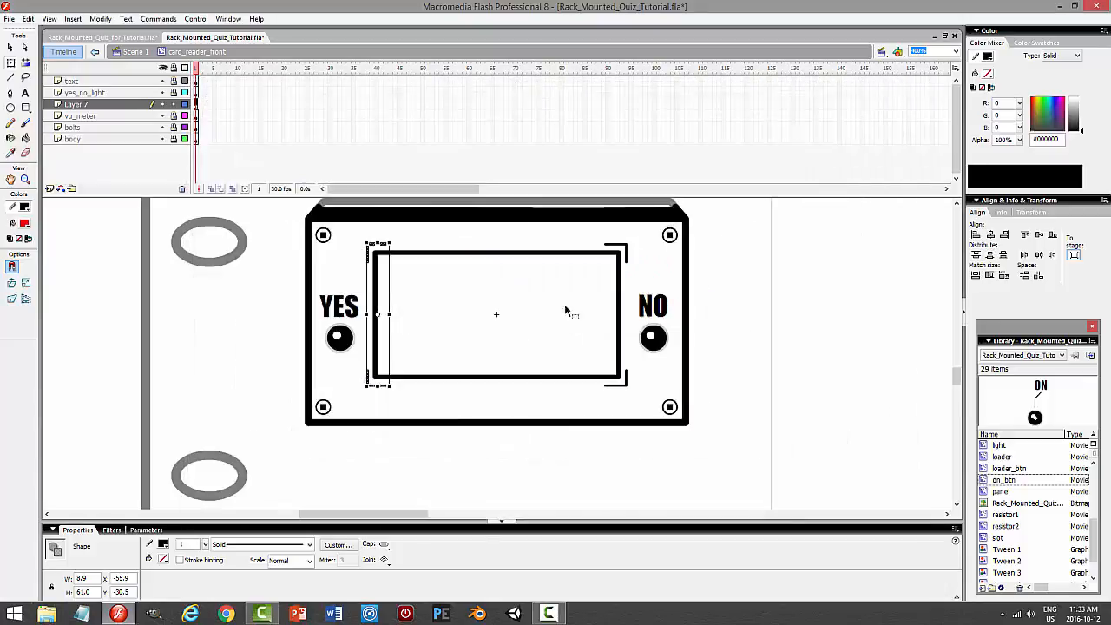
Rename Layer 7 as curves, save the file and lock the curves layer
double_click(124, 105)
type("curve")
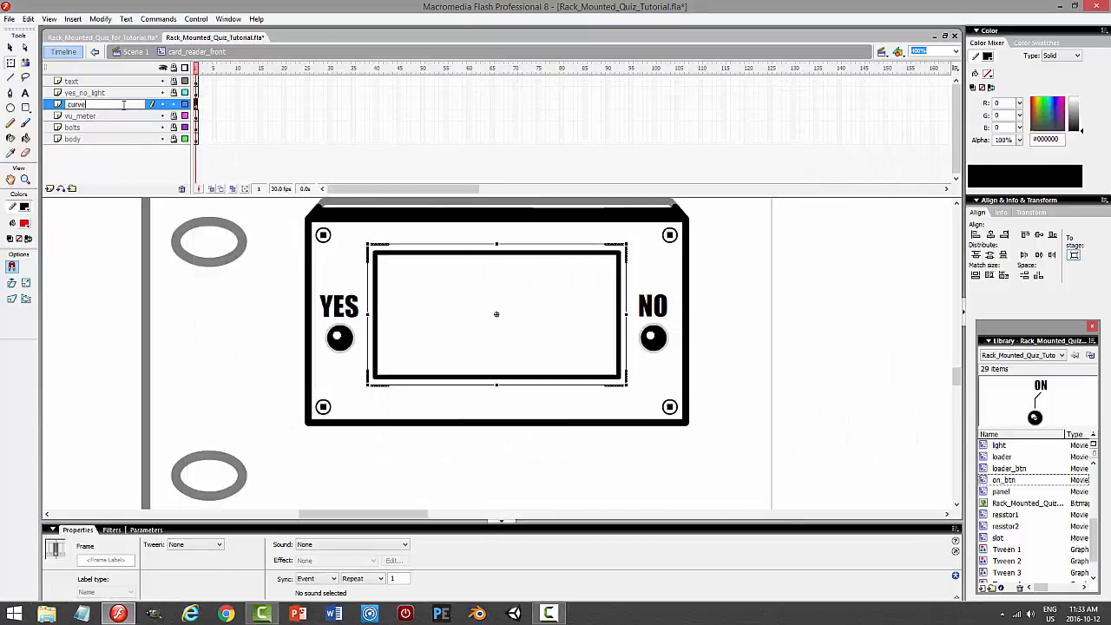
type("s")
key("Return")
key("ctrl+s")
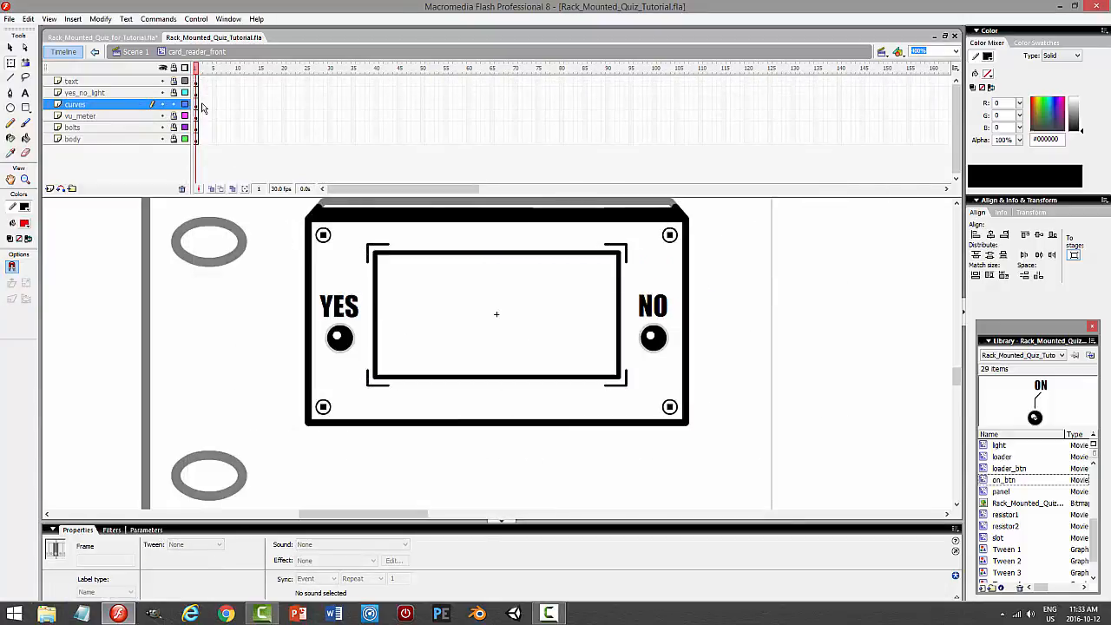
left_click(176, 104)
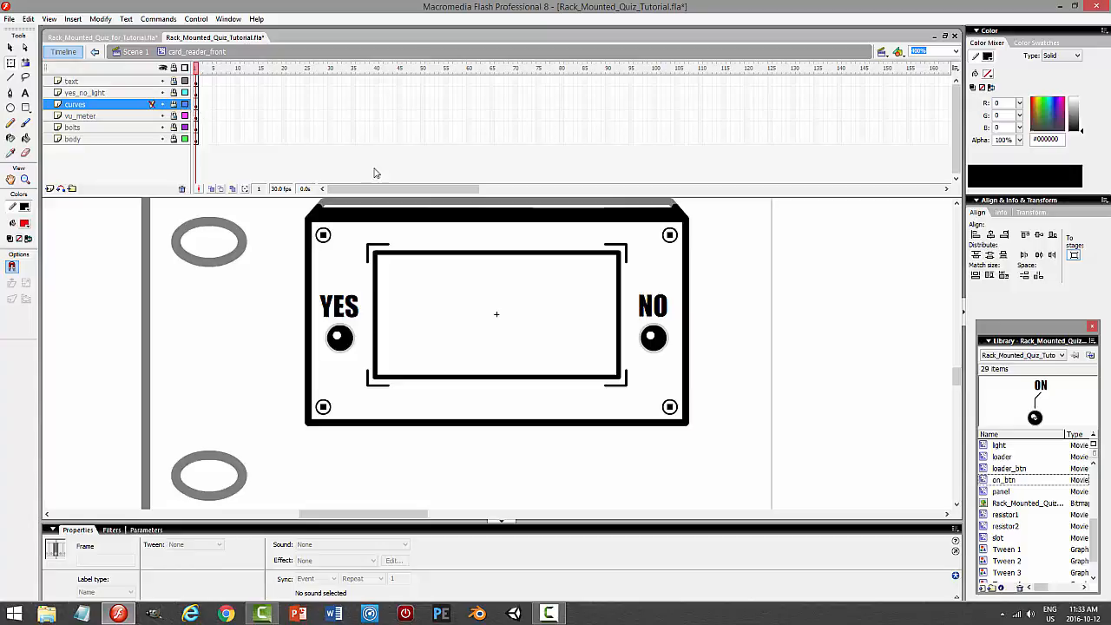
left_click(849, 311)
mouse_move(959, 376)
left_mouse_down()
mouse_move(957, 280)
mouse_move(955, 378)
left_mouse_up()
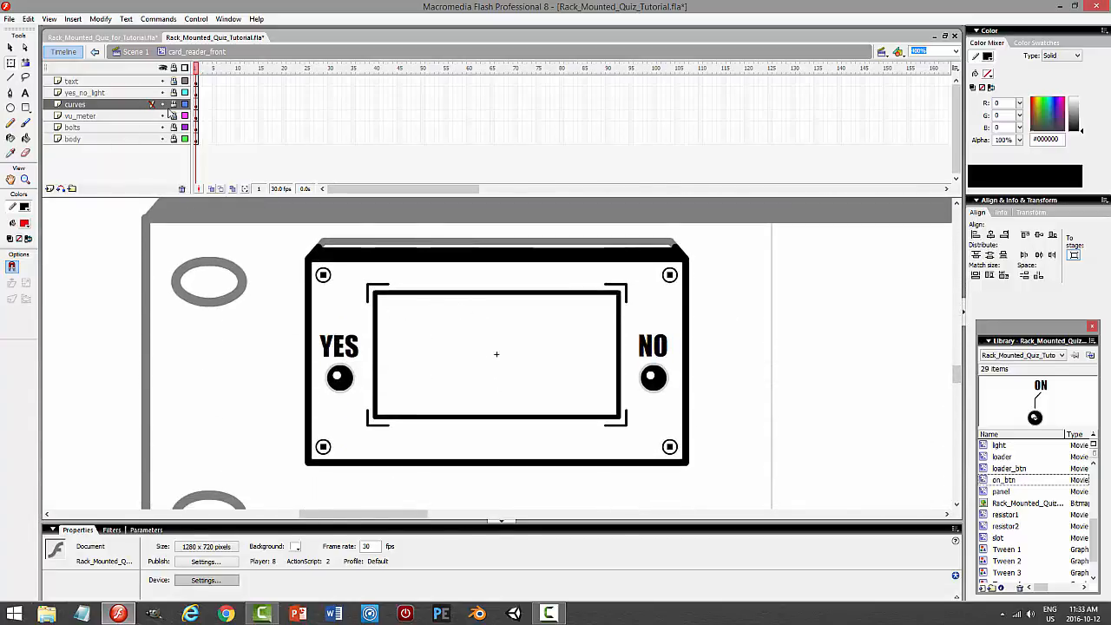
Unlock the curves layer and nudge the left bracket pair outward to X -58.4 and the right pair outward by a similar amount
left_click(173, 104)
left_click_drag(333, 255, 411, 432)
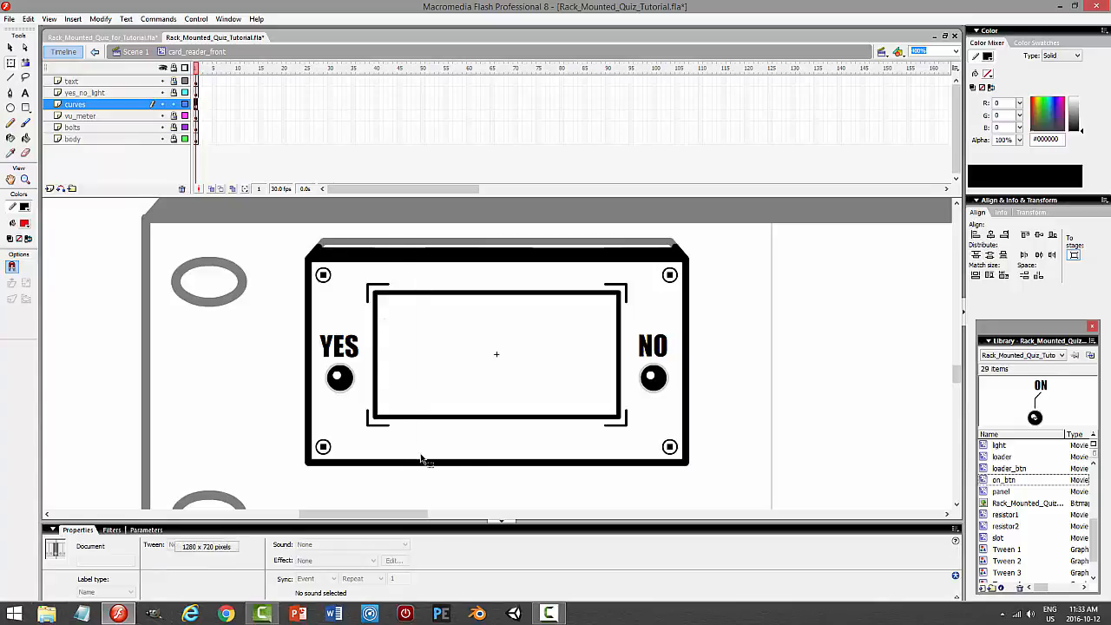
key("Left")
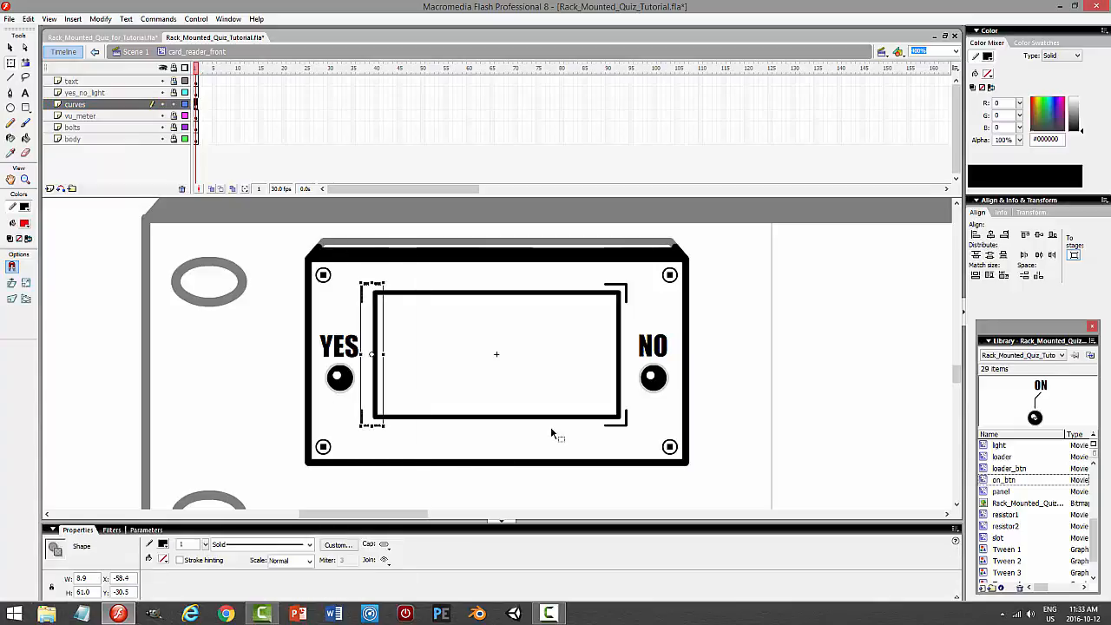
left_click_drag(558, 256, 665, 418)
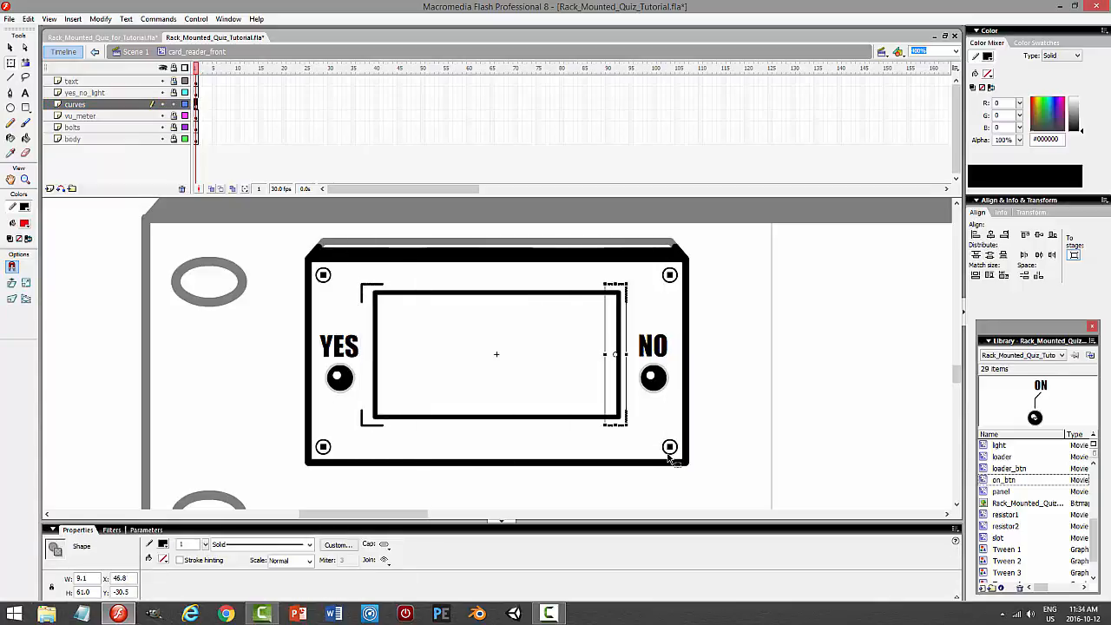
Nudge the upper bracket pair up to Y -33.0 and the lower pair down similarly, saving the file and locking the curves layer
left_click_drag(287, 257, 681, 343)
key("Up")
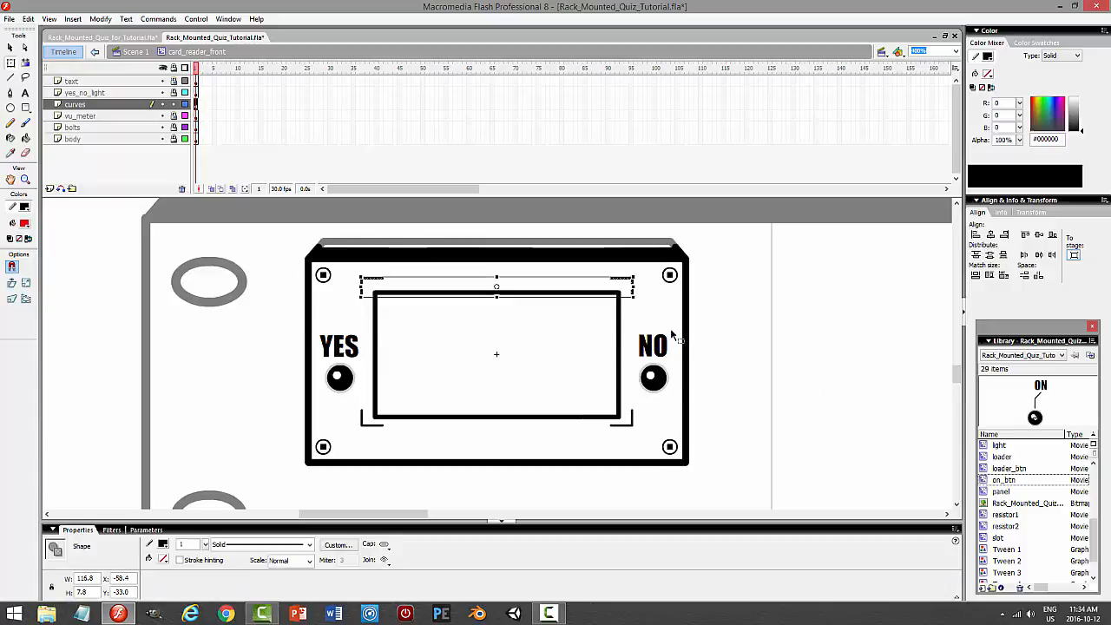
left_click(761, 354)
left_click_drag(692, 448, 330, 398)
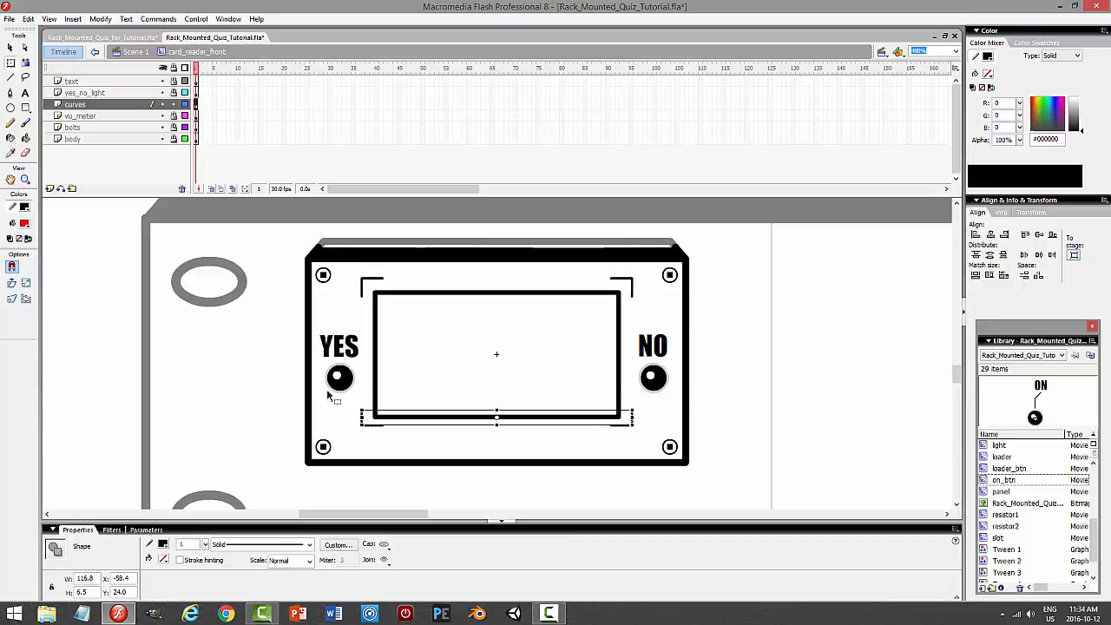
key("Down")
left_click(736, 385)
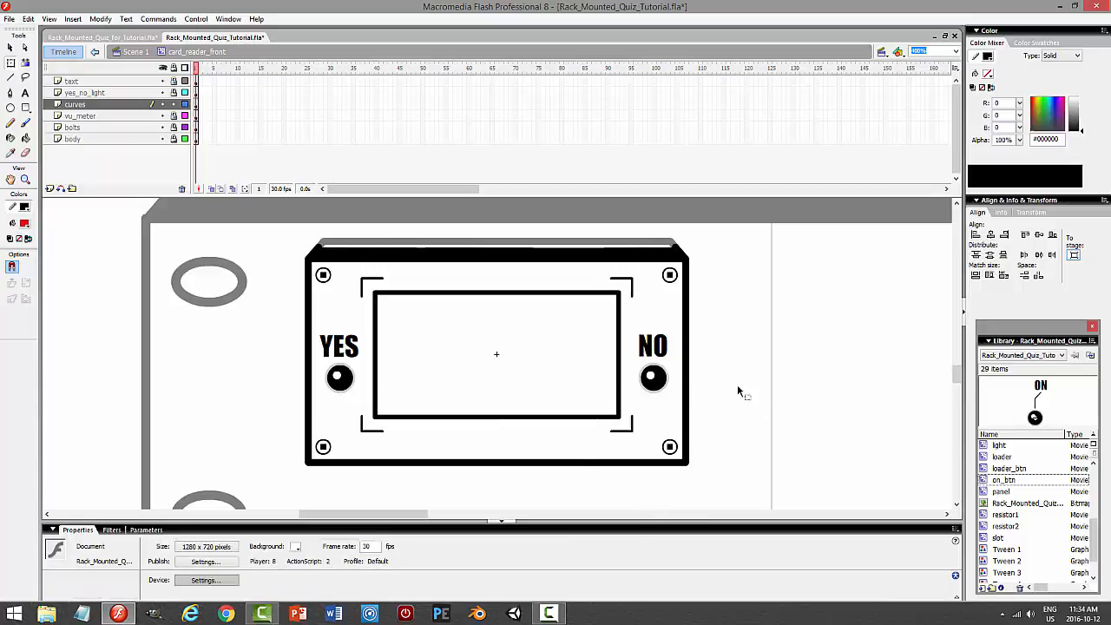
key("ctrl+s")
left_click(173, 105)
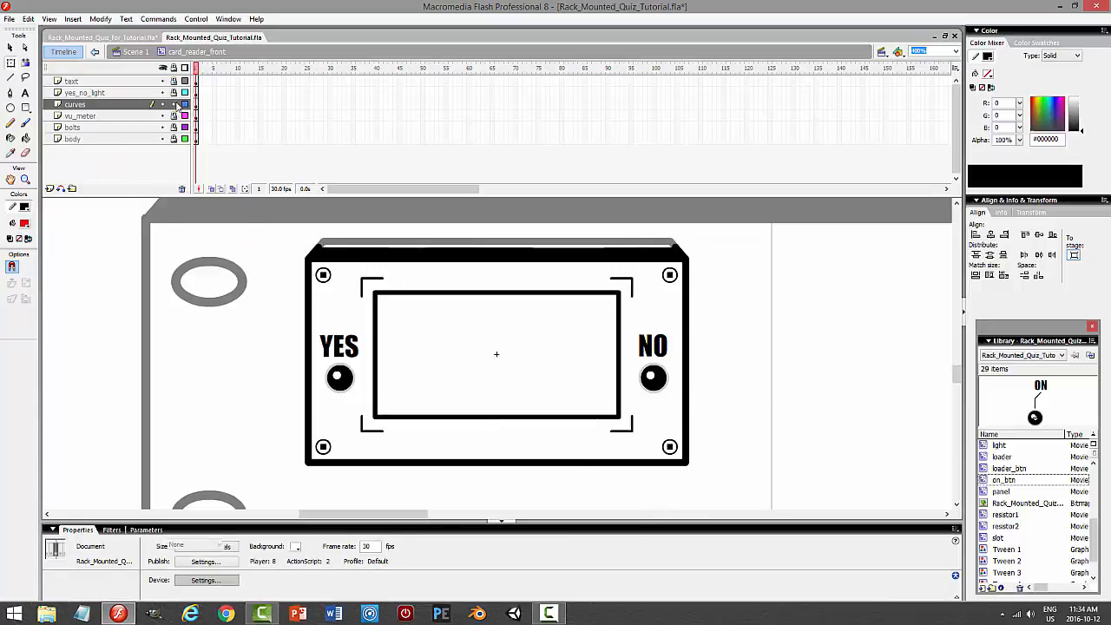
Copy the white fill of the VU meter's rectangle from the vu_meter layer and relock that layer
left_click(174, 116)
key("ctrl+a")
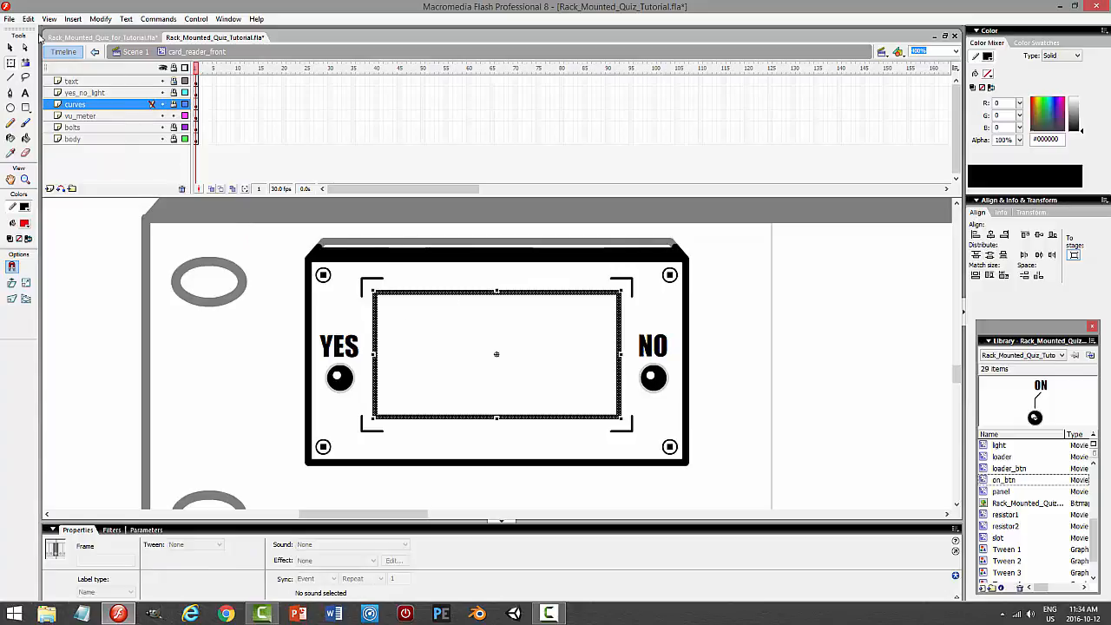
double_click(425, 332)
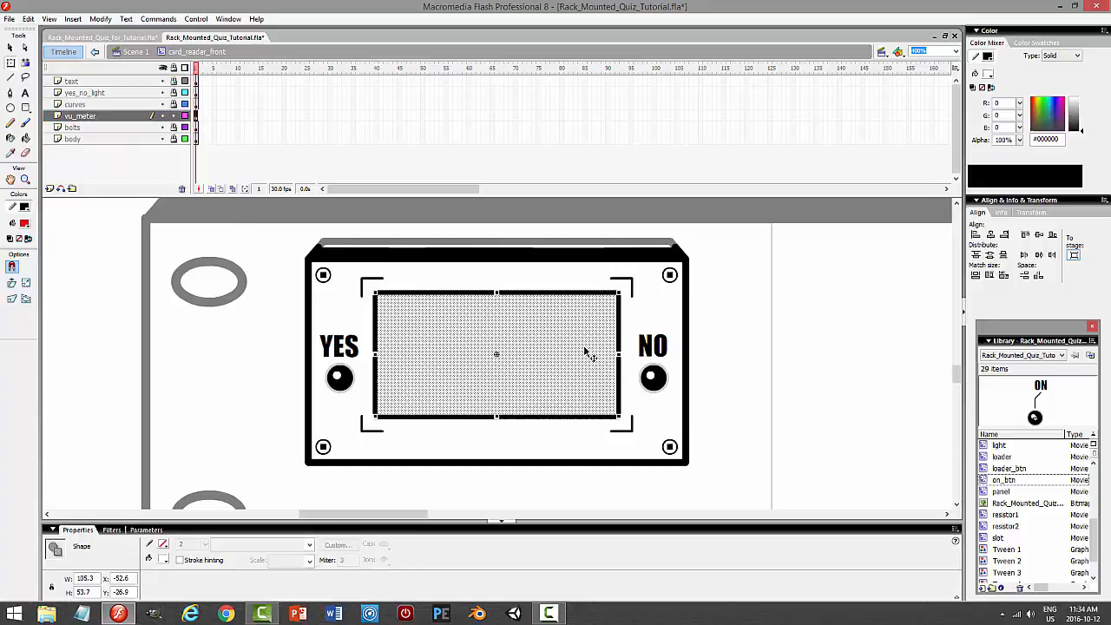
left_click(29, 19)
left_click(39, 75)
left_click(174, 116)
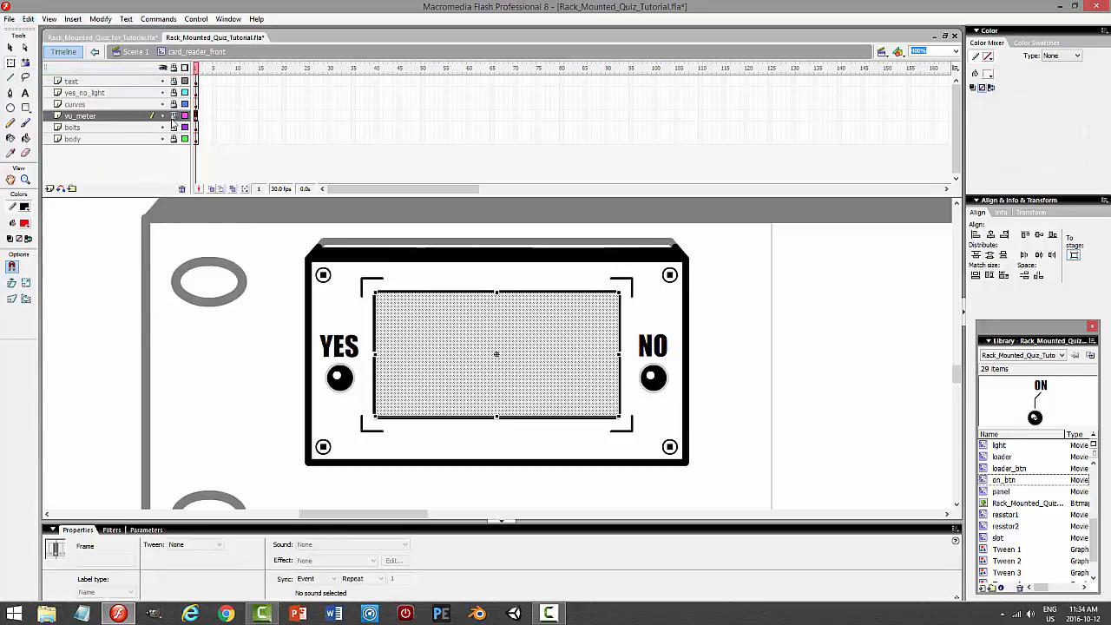
Paste the meter's fill in place on a new layer above body and recolour it #CCCCCC
left_click(115, 140)
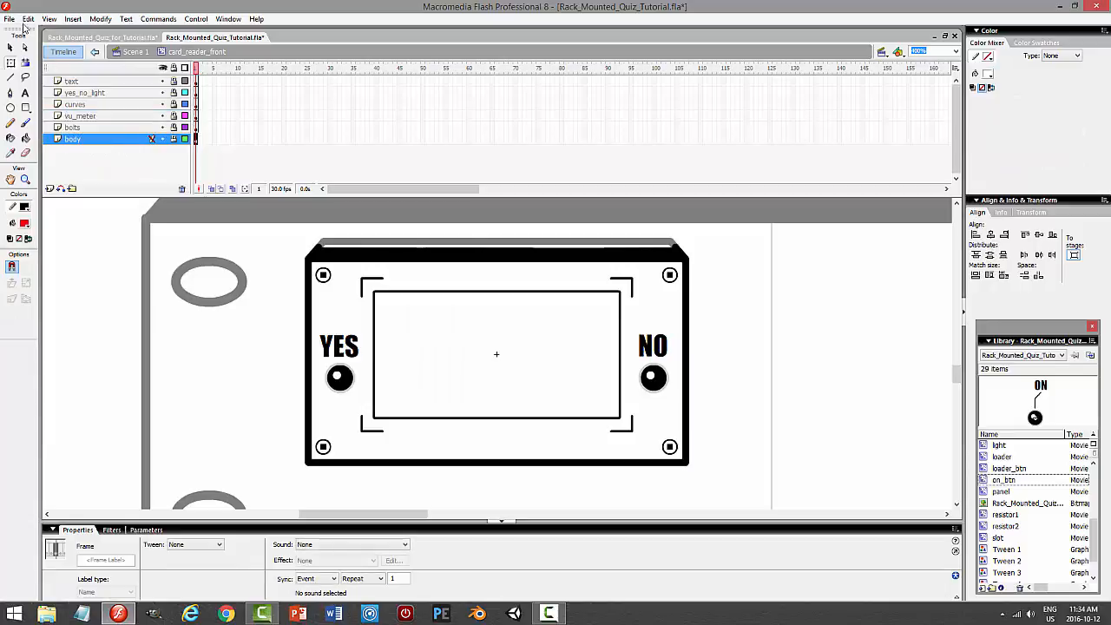
left_click(49, 188)
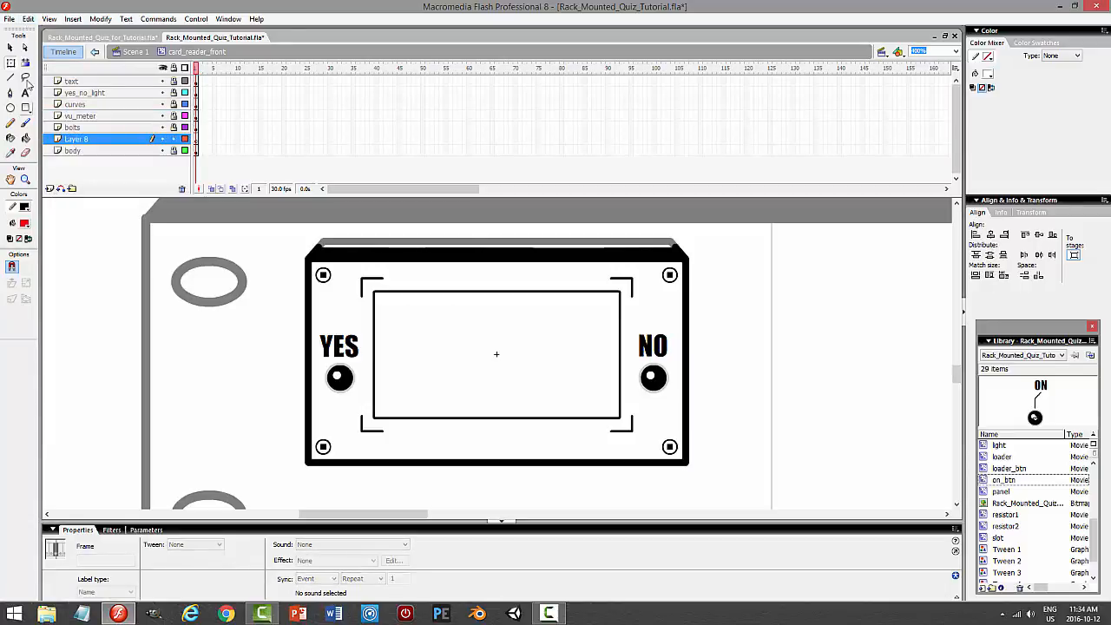
left_click(27, 18)
left_click(39, 86)
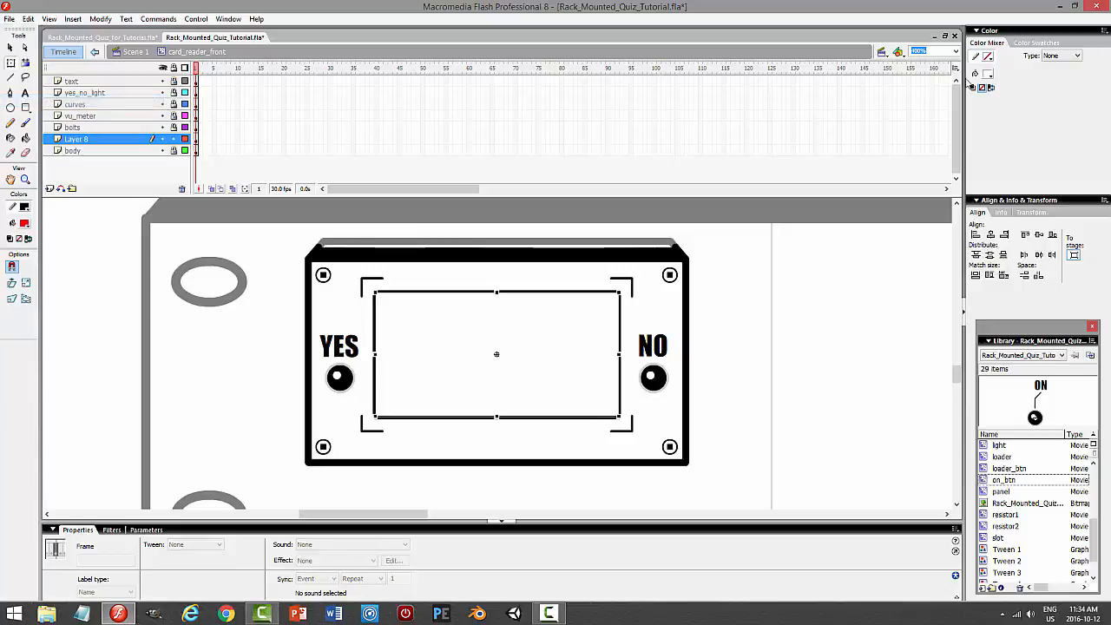
left_click(986, 75)
left_click(954, 128)
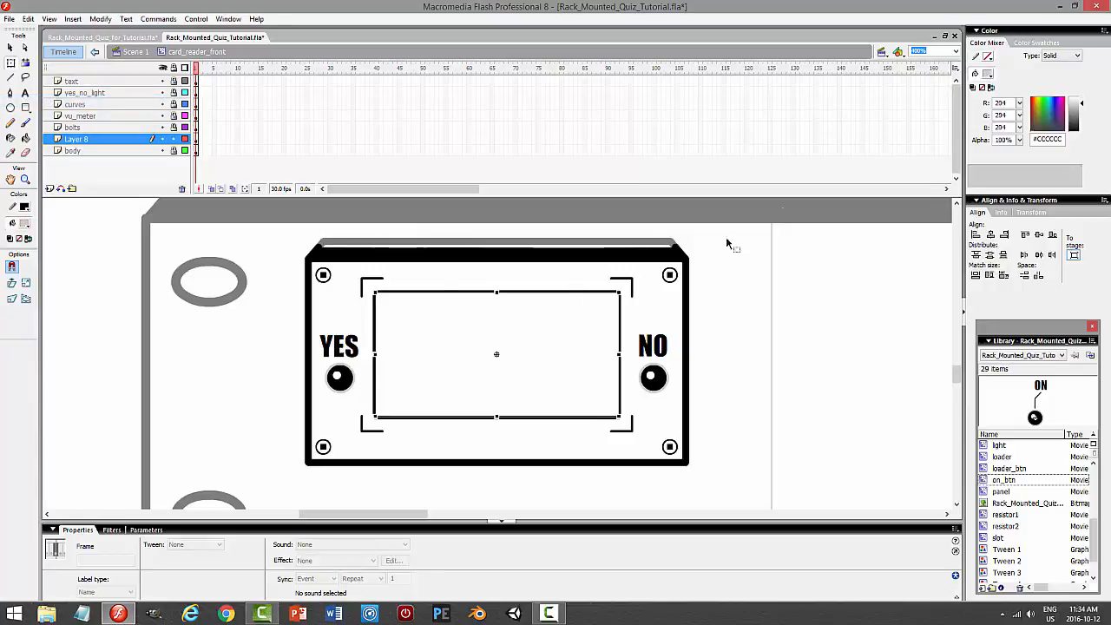
Move Layer 8 below body and enlarge its grey rectangle to about 109.8 by 56.0, undoing a further widening
left_click_drag(101, 142, 104, 158)
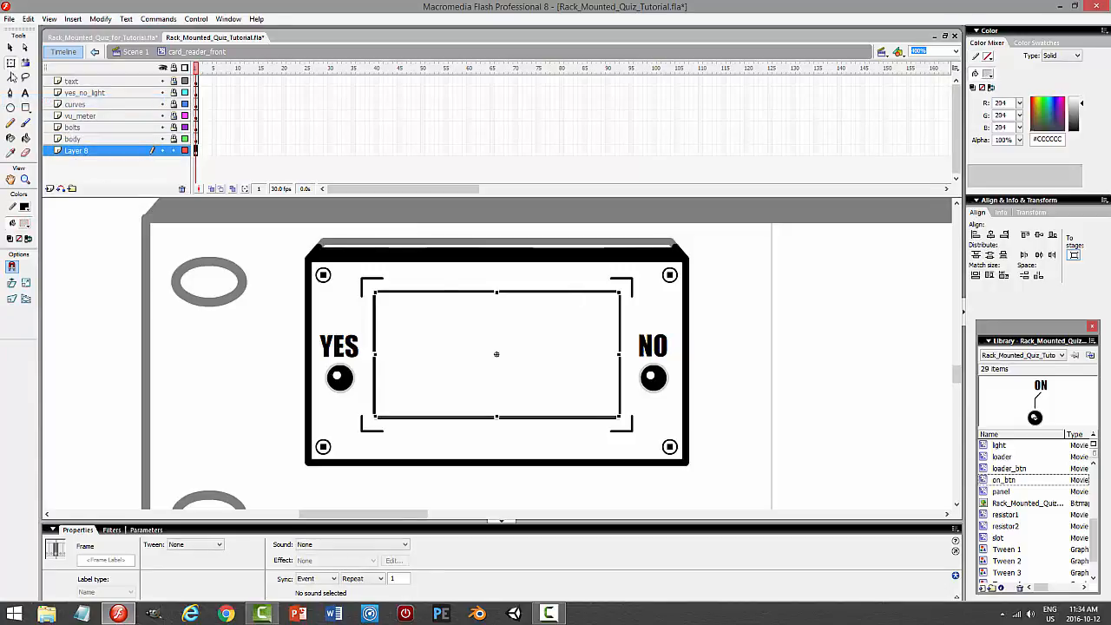
left_click_drag(617, 293, 622, 291)
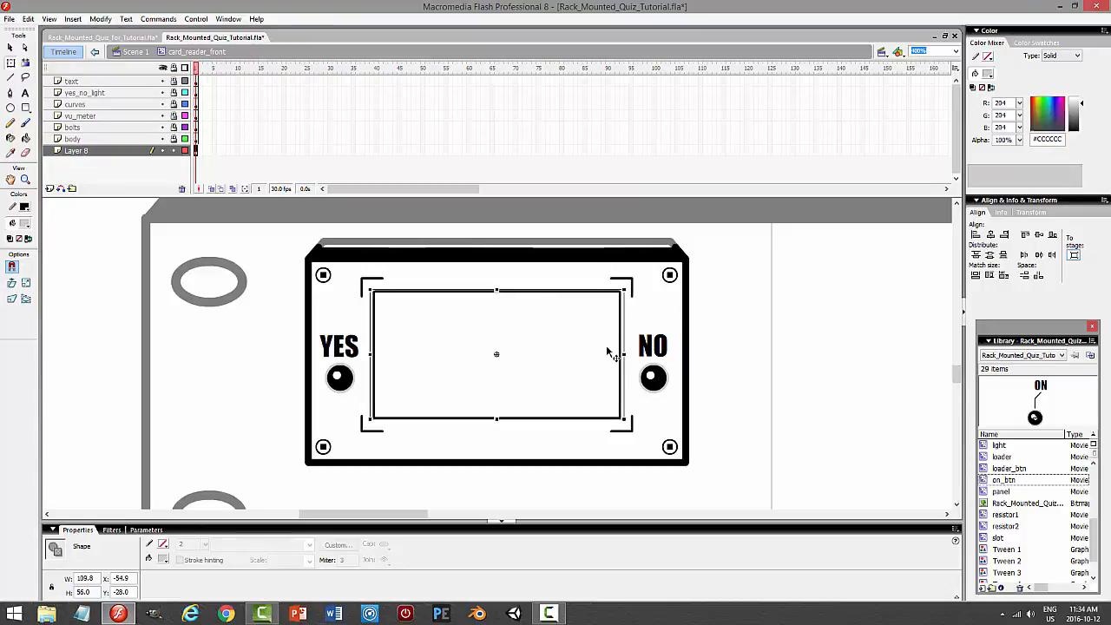
left_click_drag(624, 354, 627, 354)
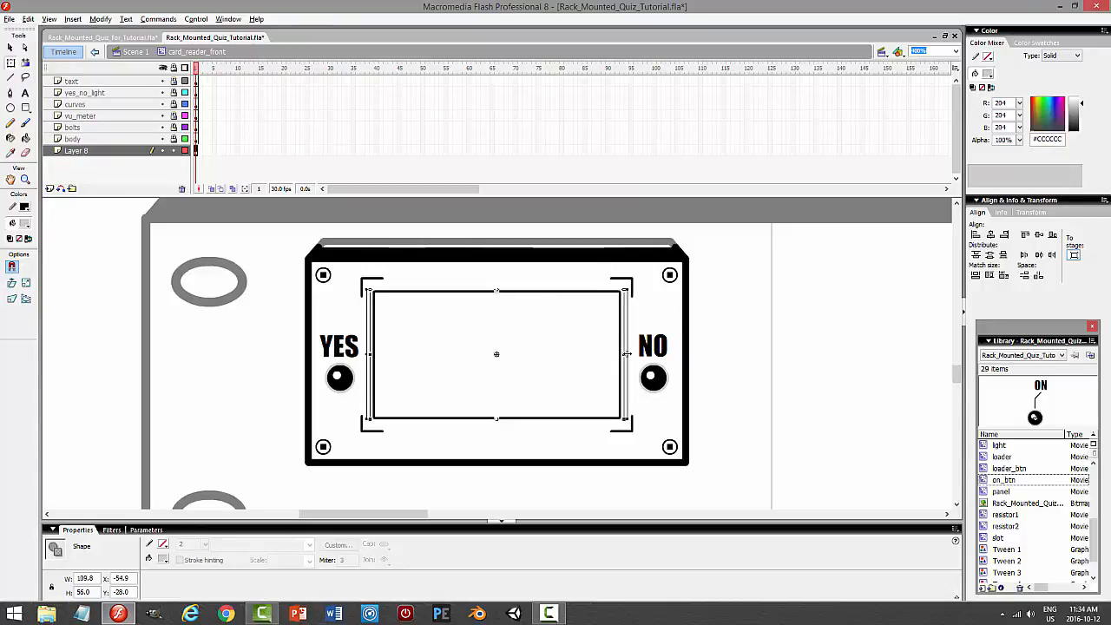
key("ctrl+z")
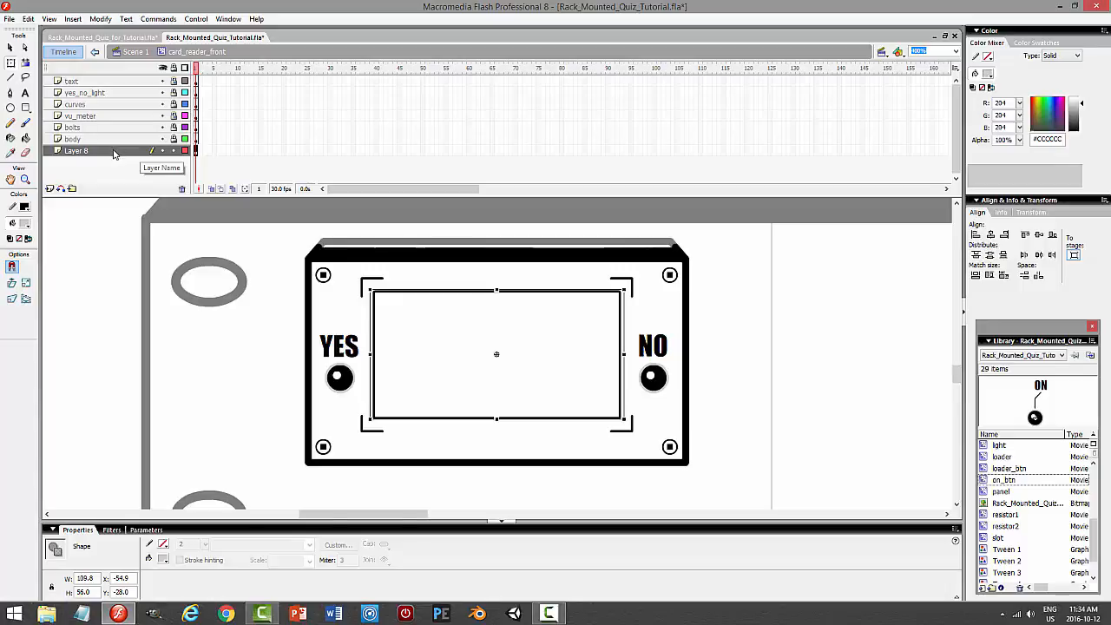
Move Layer 8 directly below vu_meter and stretch its grey rectangle to a height of about 59.0, testing the movie
left_click_drag(113, 154, 112, 130)
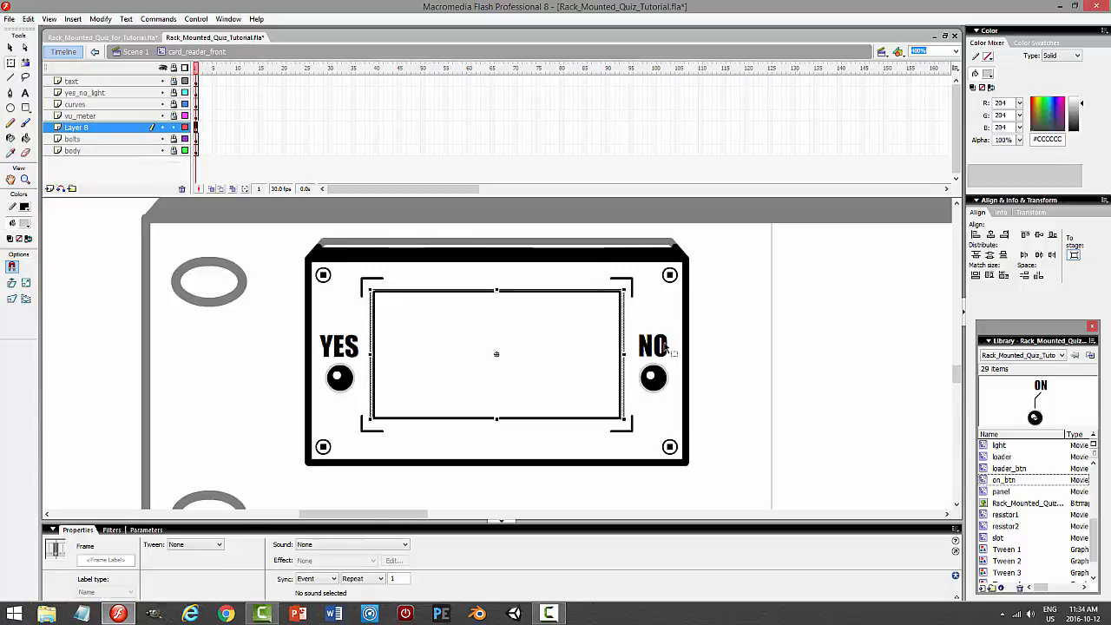
left_click_drag(496, 290, 496, 291)
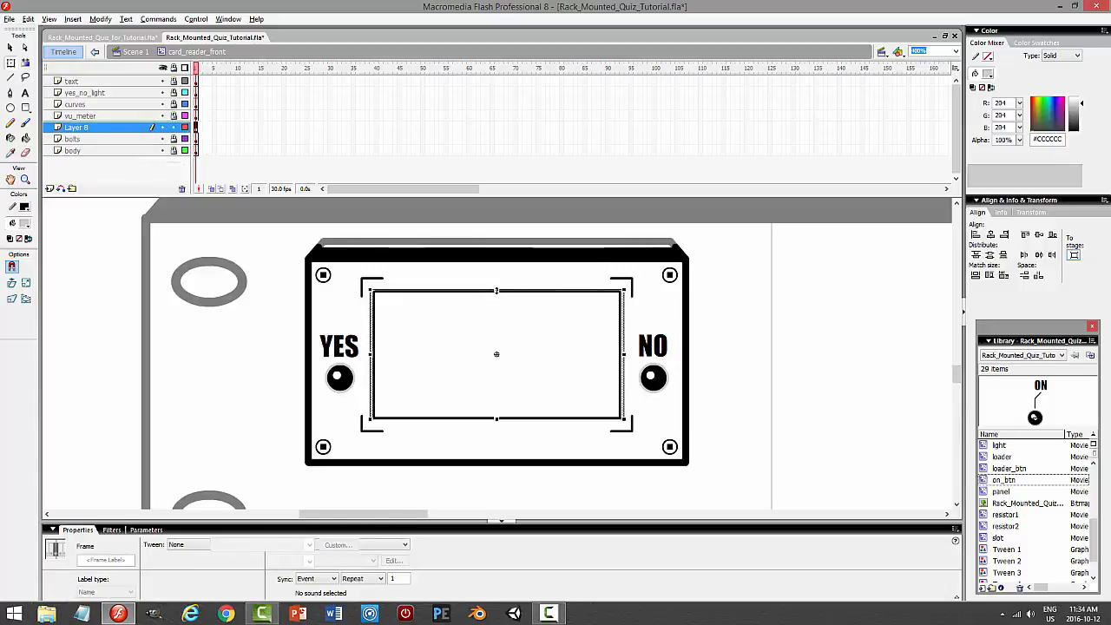
double_click(581, 291)
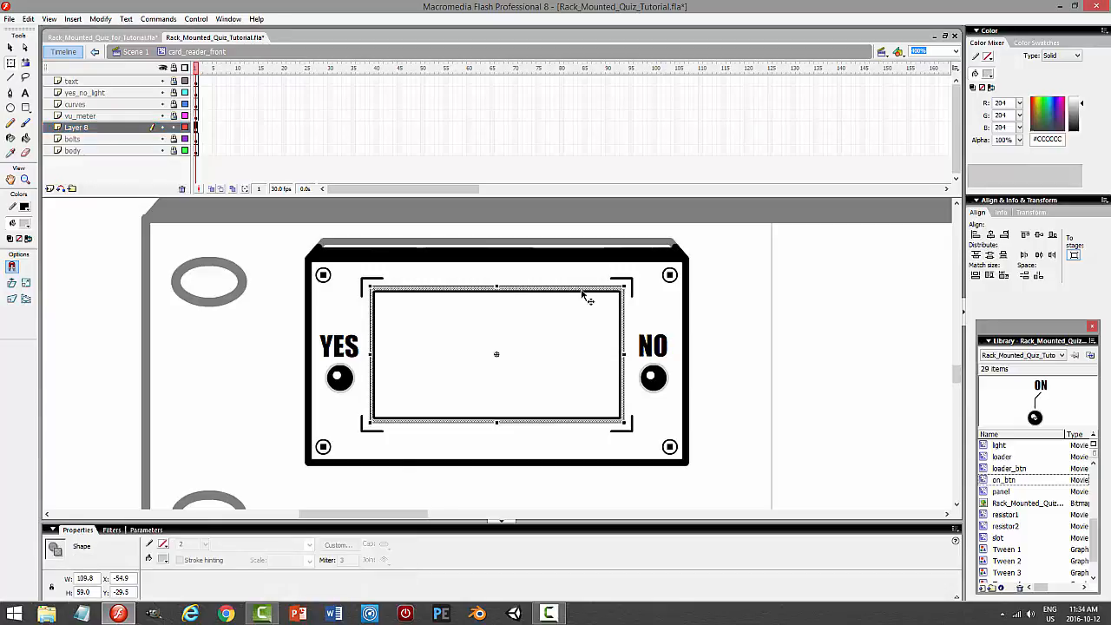
left_click(829, 319)
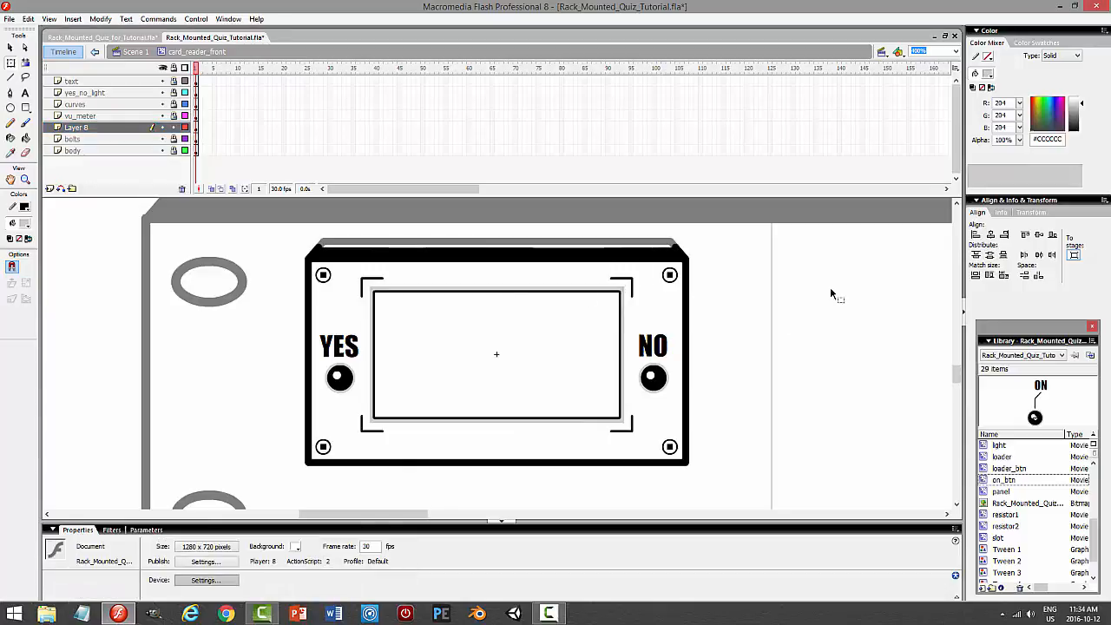
key("ctrl+Return")
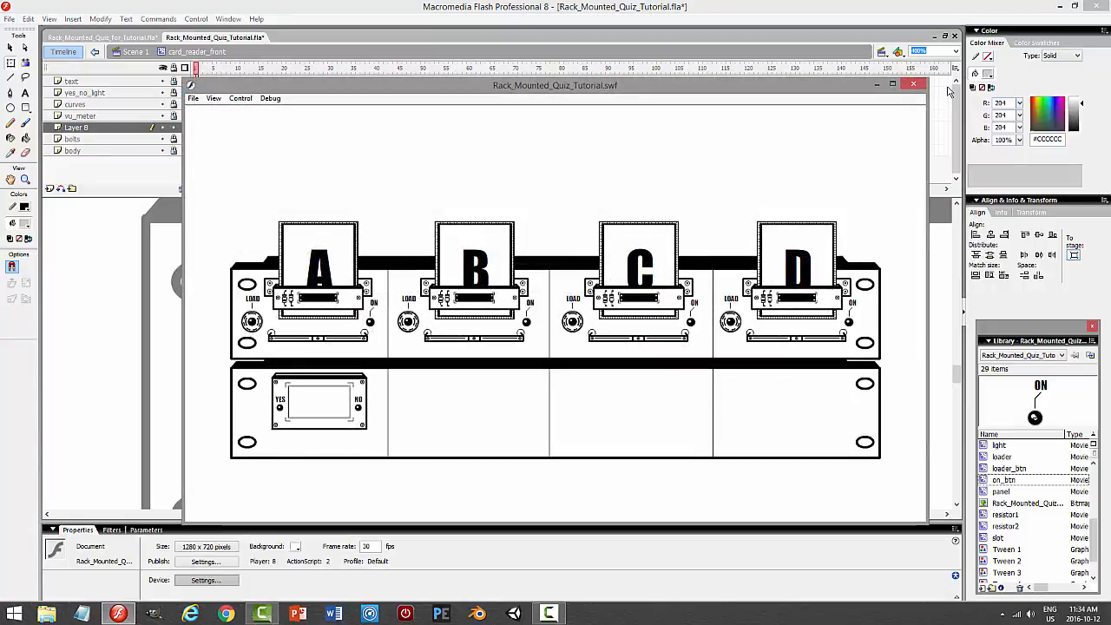
left_click(912, 84)
Widen the grey rectangle behind the meter evenly to about 111.3 and test the movie
double_click(622, 357)
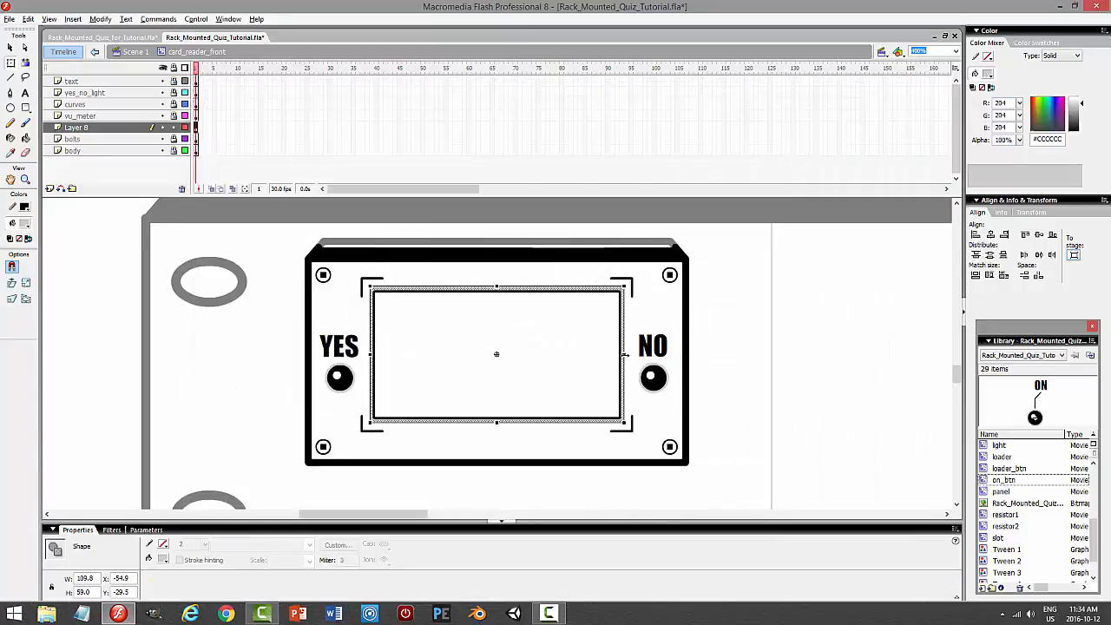
left_click_drag(623, 354, 626, 354)
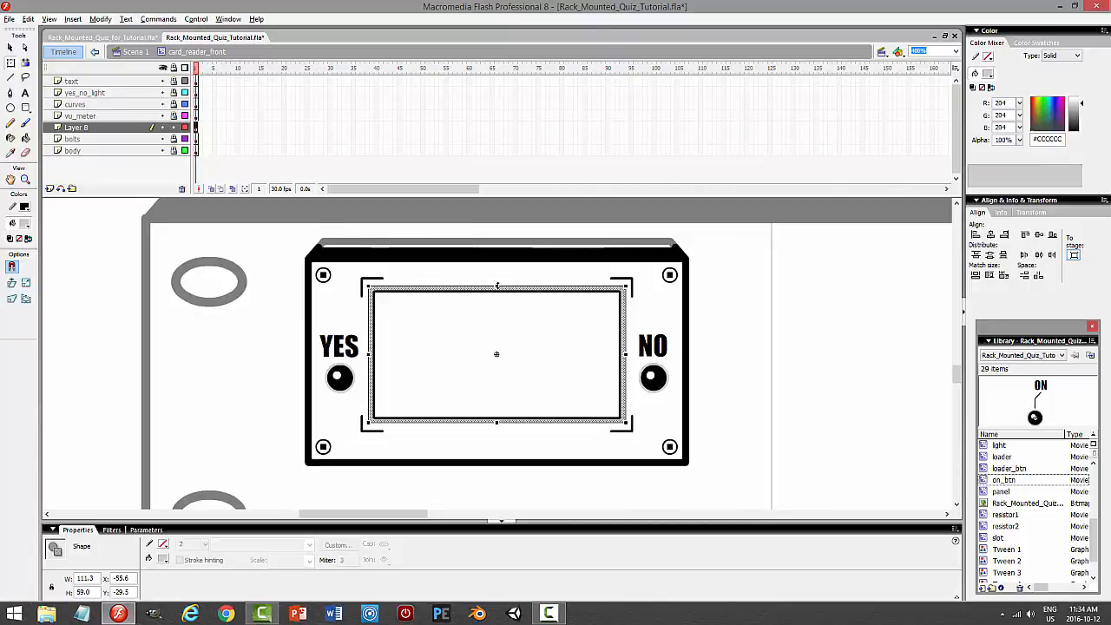
left_click(789, 348)
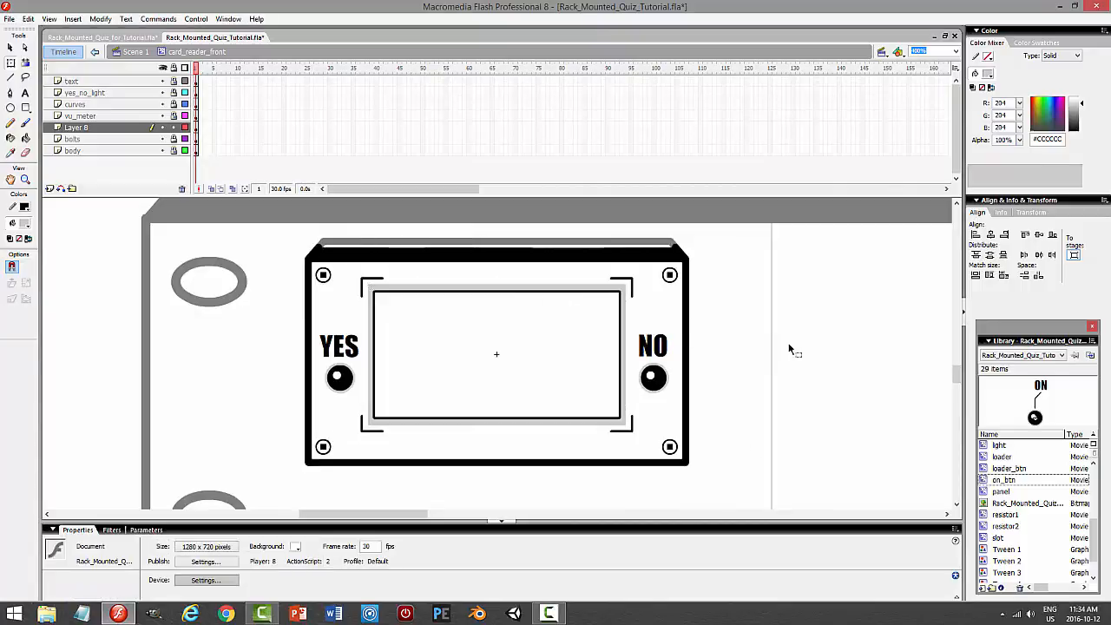
key("ctrl+Return")
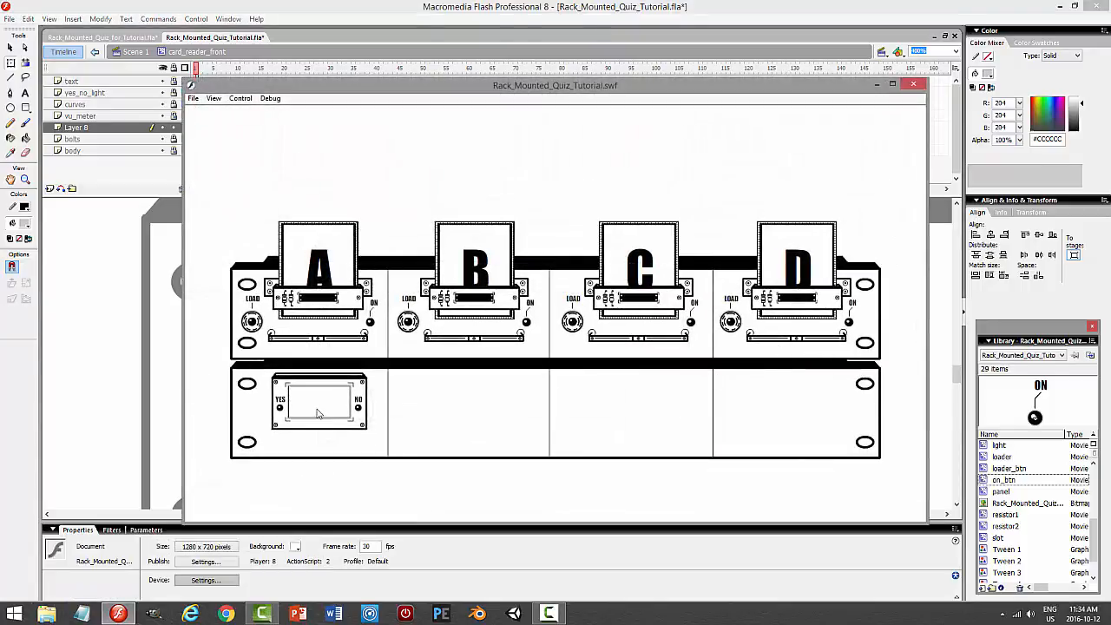
left_click(913, 84)
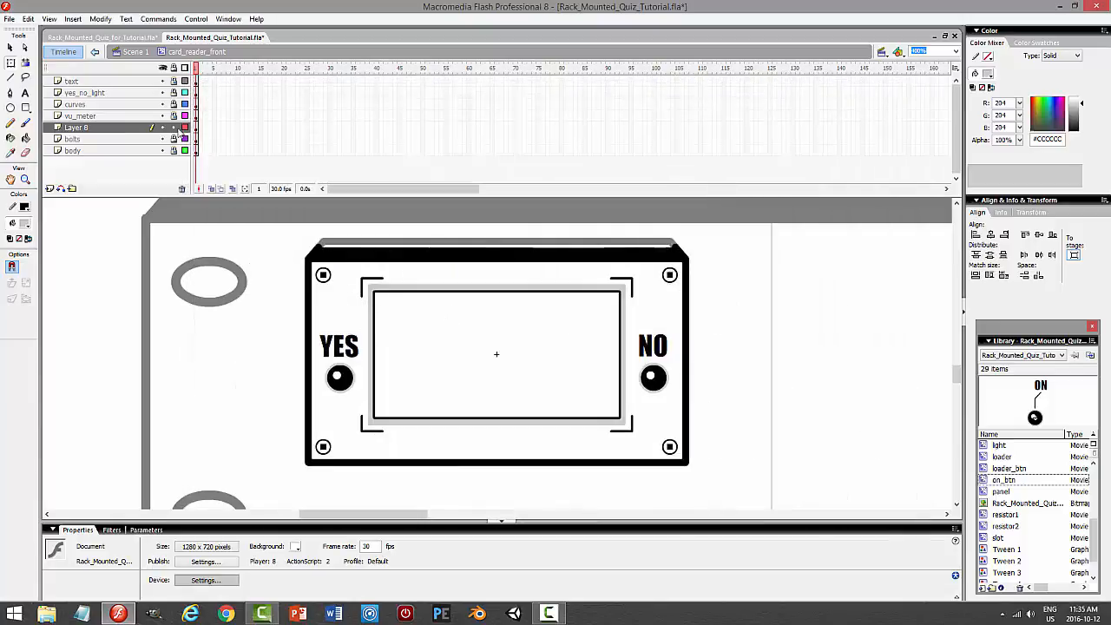
Lock Layer 8, delete the selected white fill from the unlocked vu_meter layer and test the movie
left_click(176, 130)
left_click(173, 117)
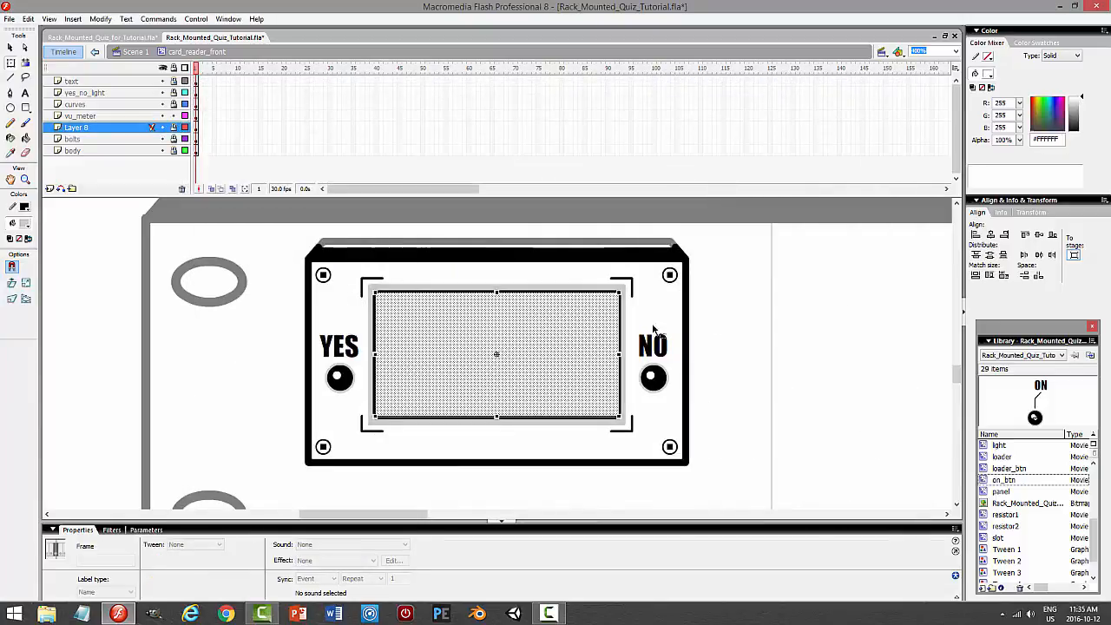
key("Delete")
key("ctrl+Return")
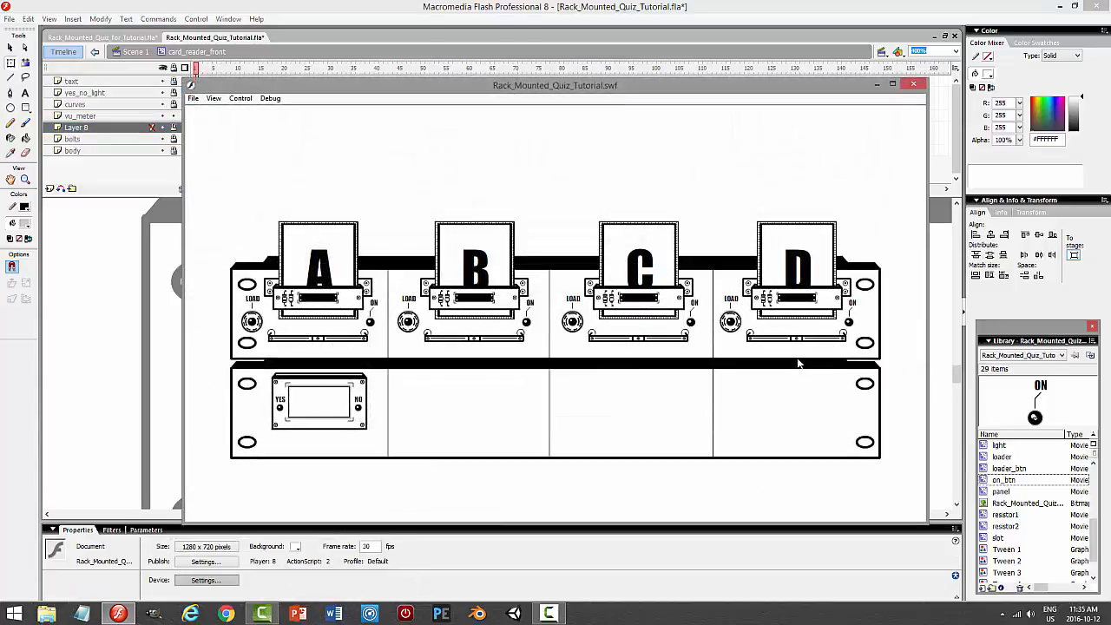
left_click(913, 84)
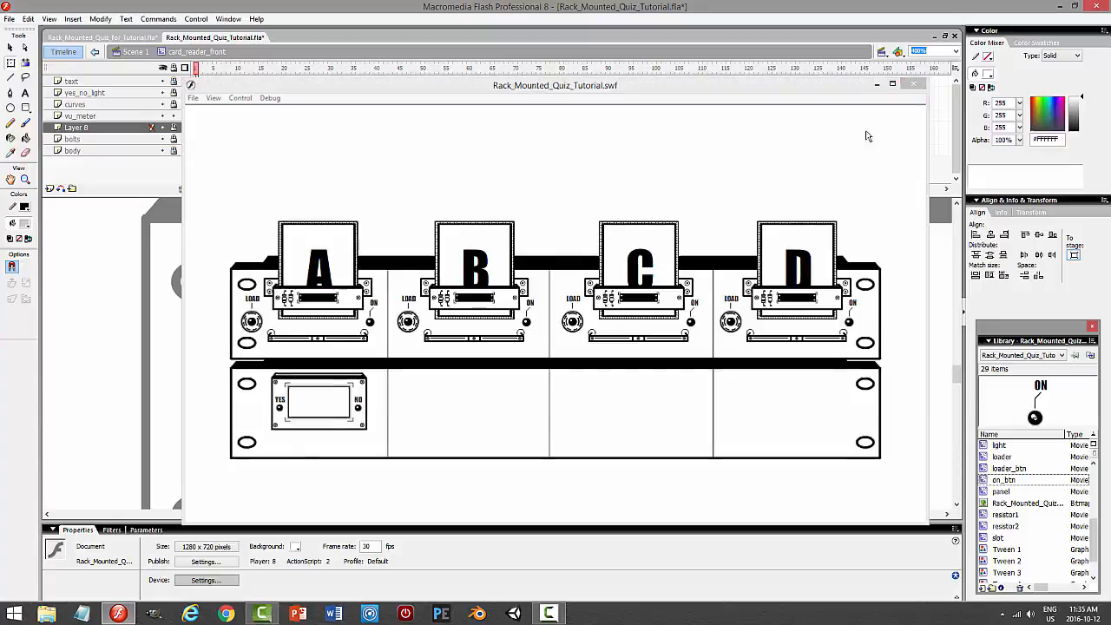
Rename Layer 8 as indent and move the bolts layer up directly below text, testing the movie
left_click(122, 129)
double_click(118, 127)
type("in")
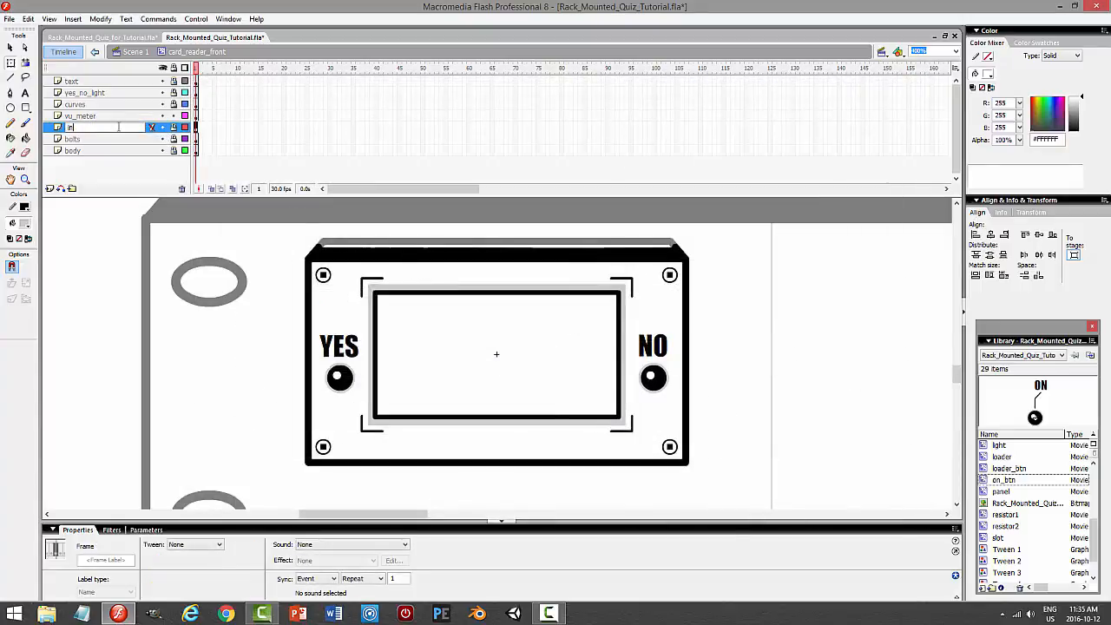
type("dent")
key("Return")
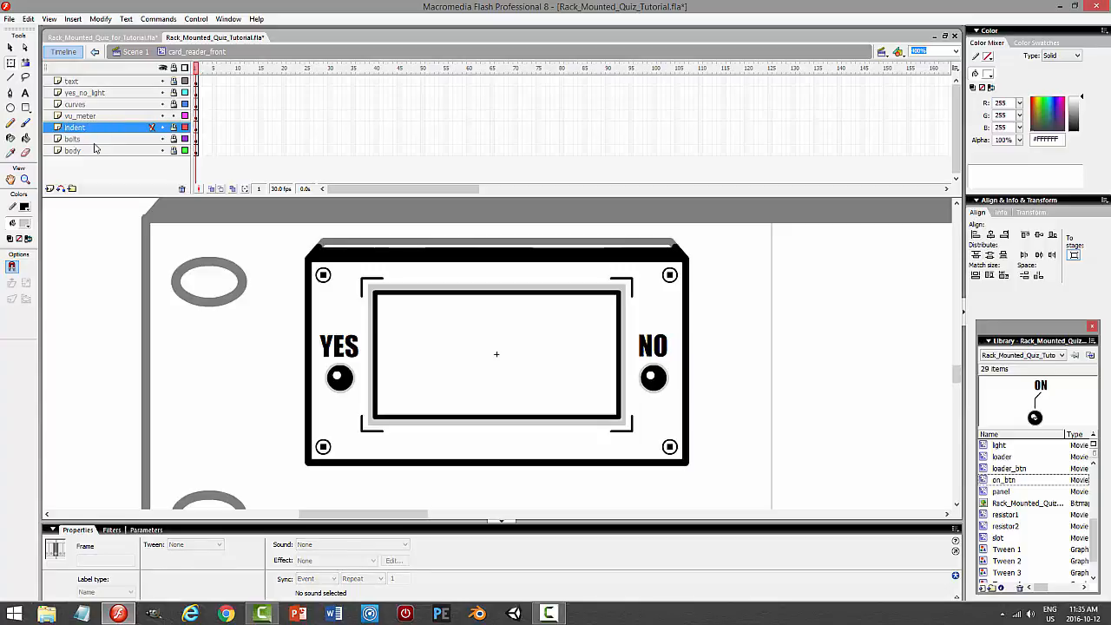
left_click_drag(96, 143, 94, 87)
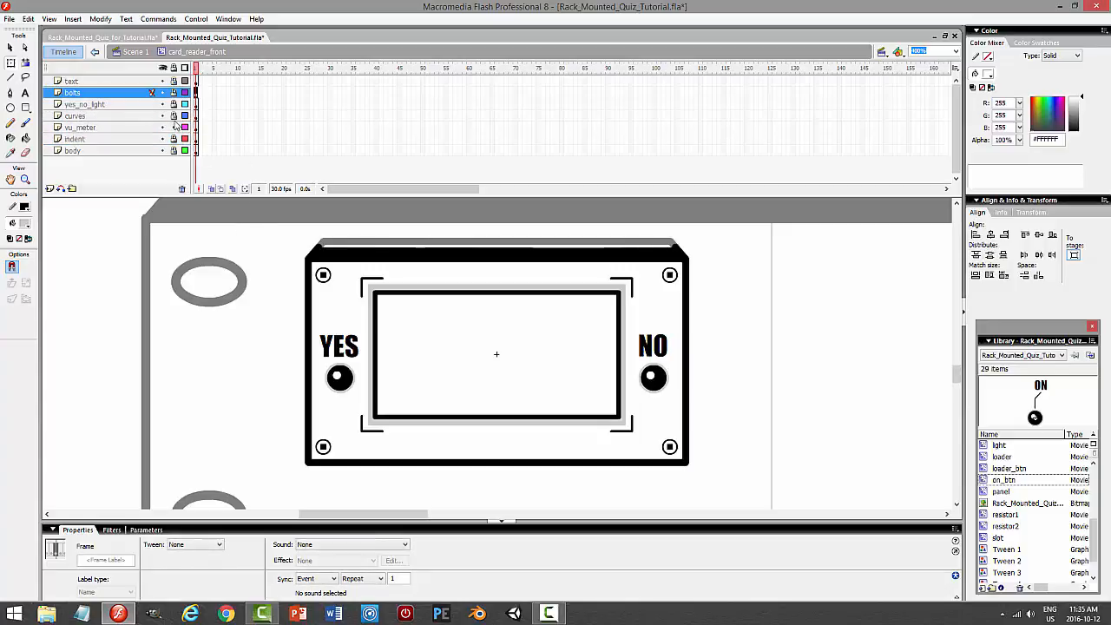
key("ctrl+Return")
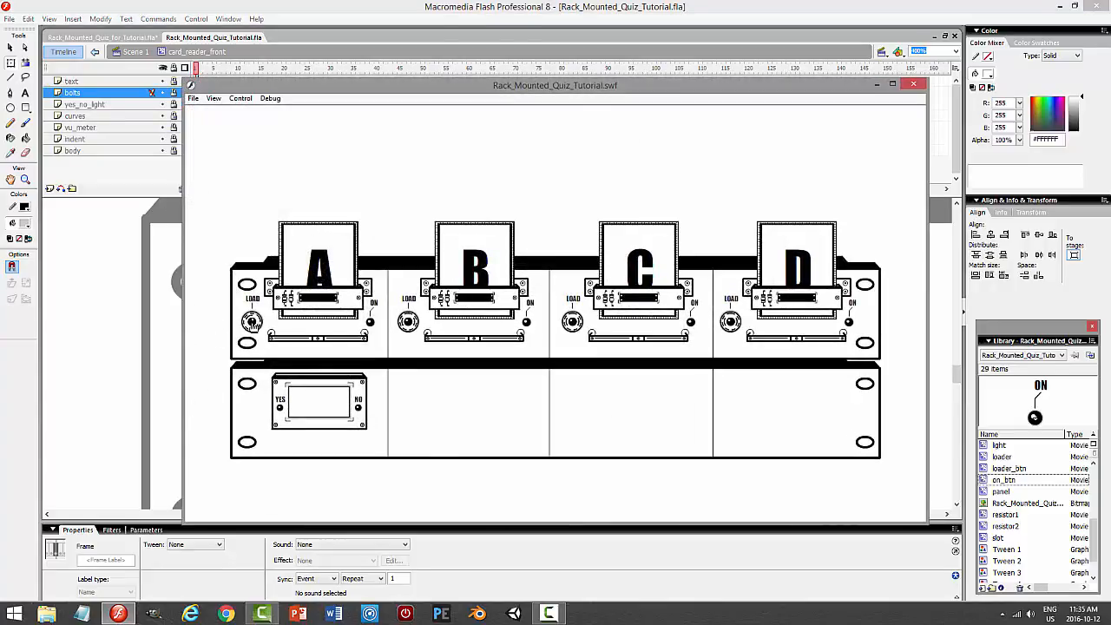
Run the loaders of cards A and B in the test movie and close the preview
left_click(252, 321)
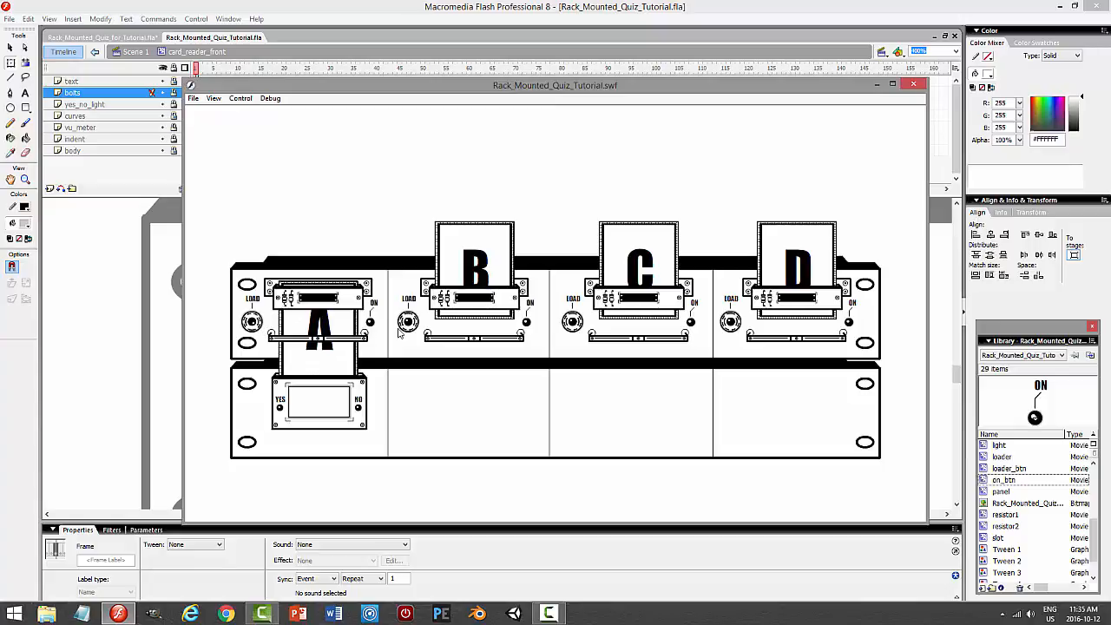
left_click(408, 322)
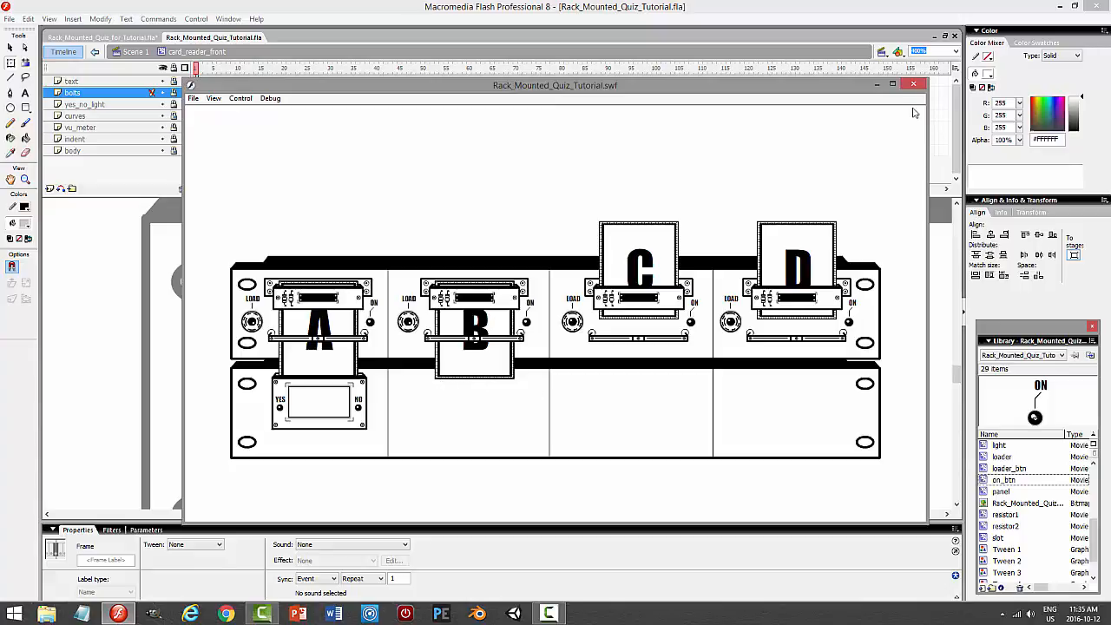
left_click(912, 86)
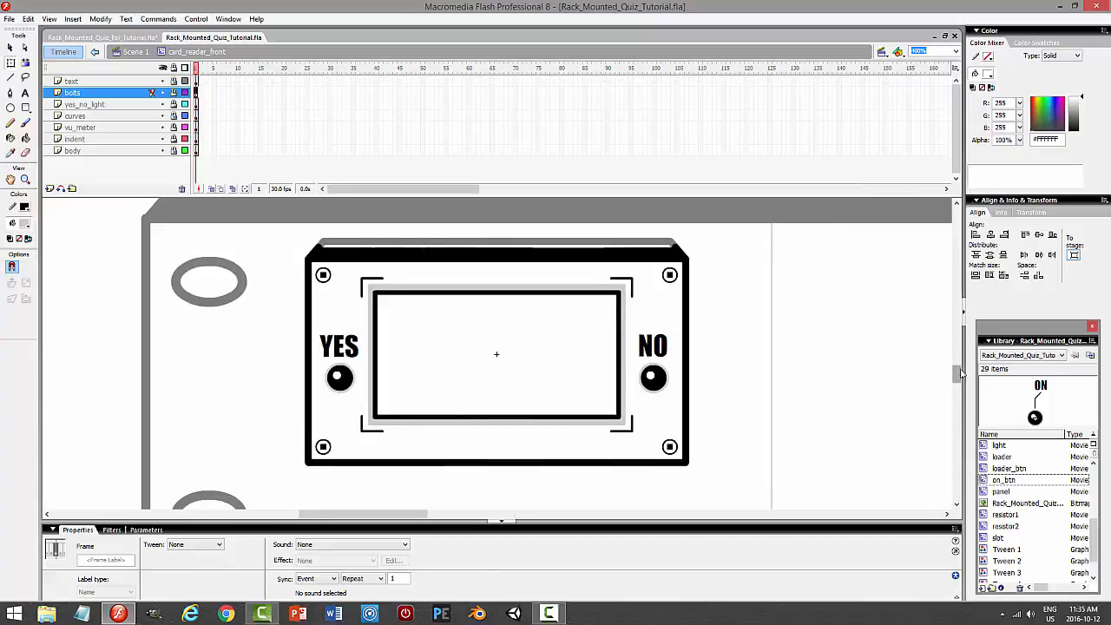
Compare the meter panel with the reference image and view the whole rack frame in Scene 1
left_click_drag(957, 372, 960, 276)
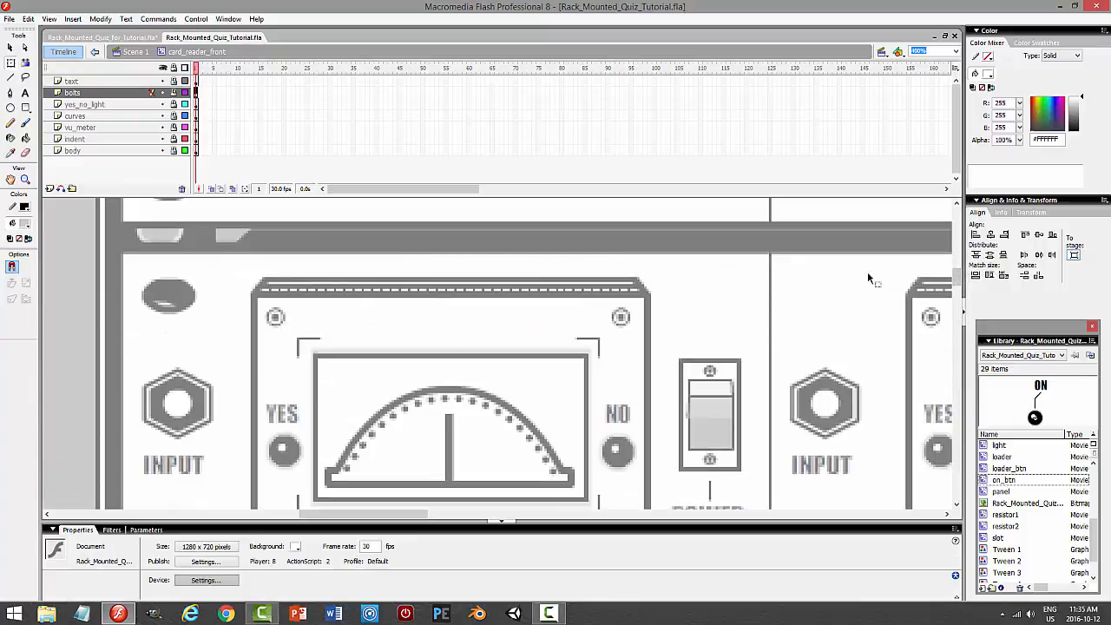
left_click_drag(957, 282, 956, 378)
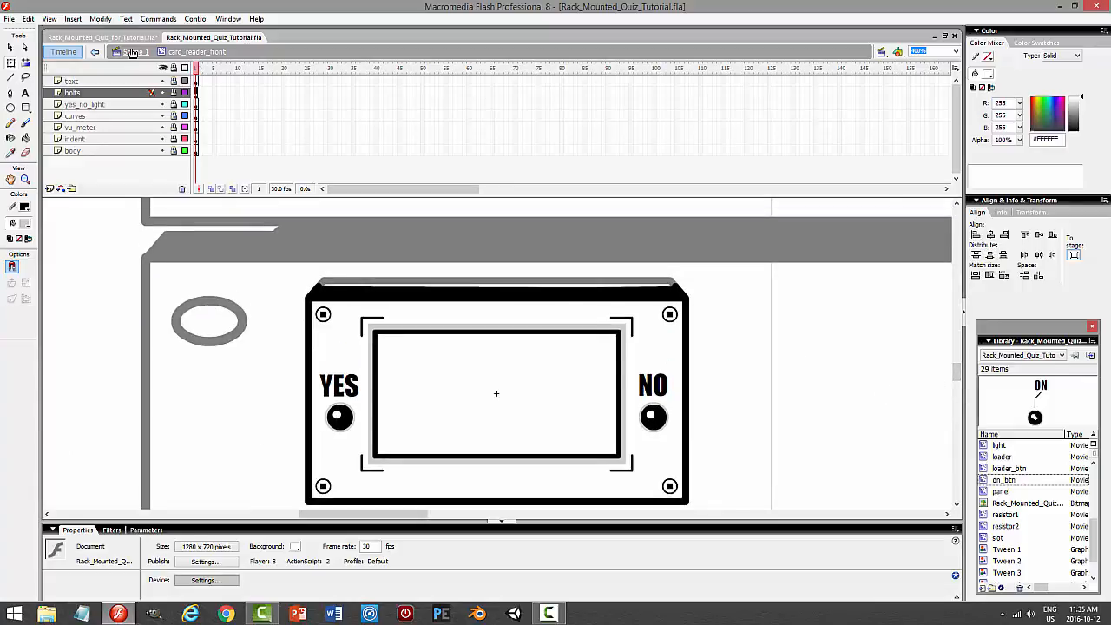
left_click(133, 51)
left_click(954, 52)
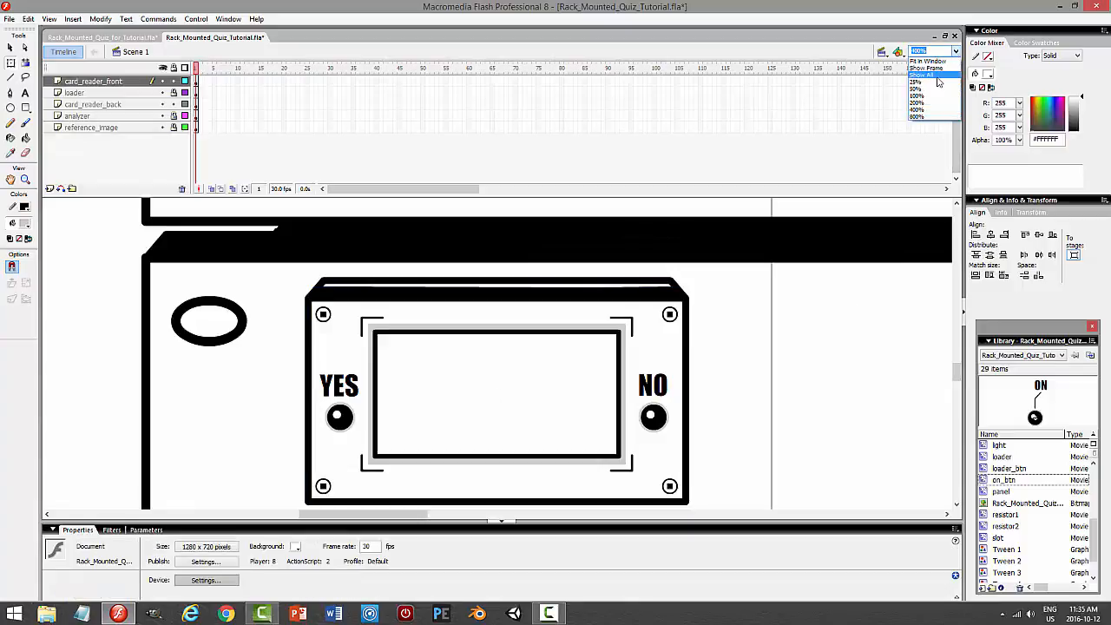
left_click(926, 71)
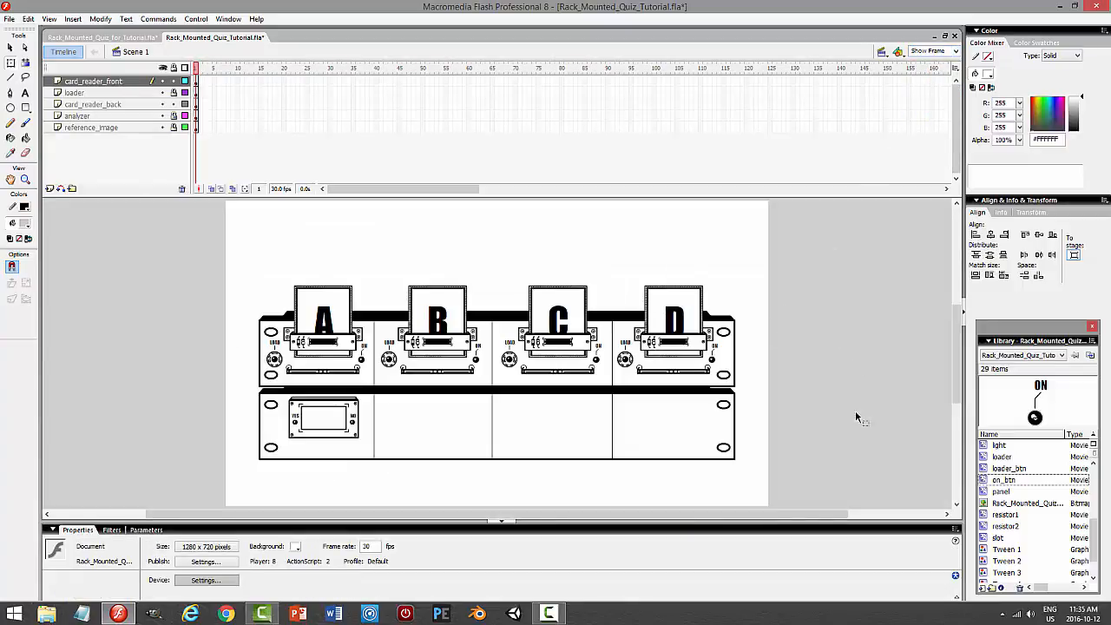
left_click(556, 613)
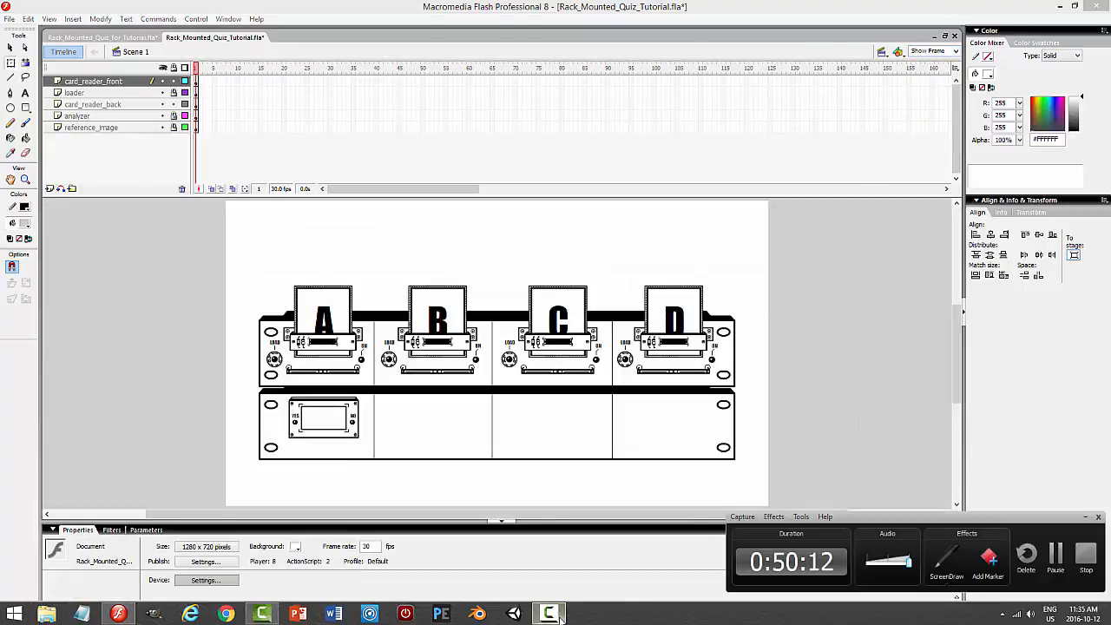
left_click(857, 356)
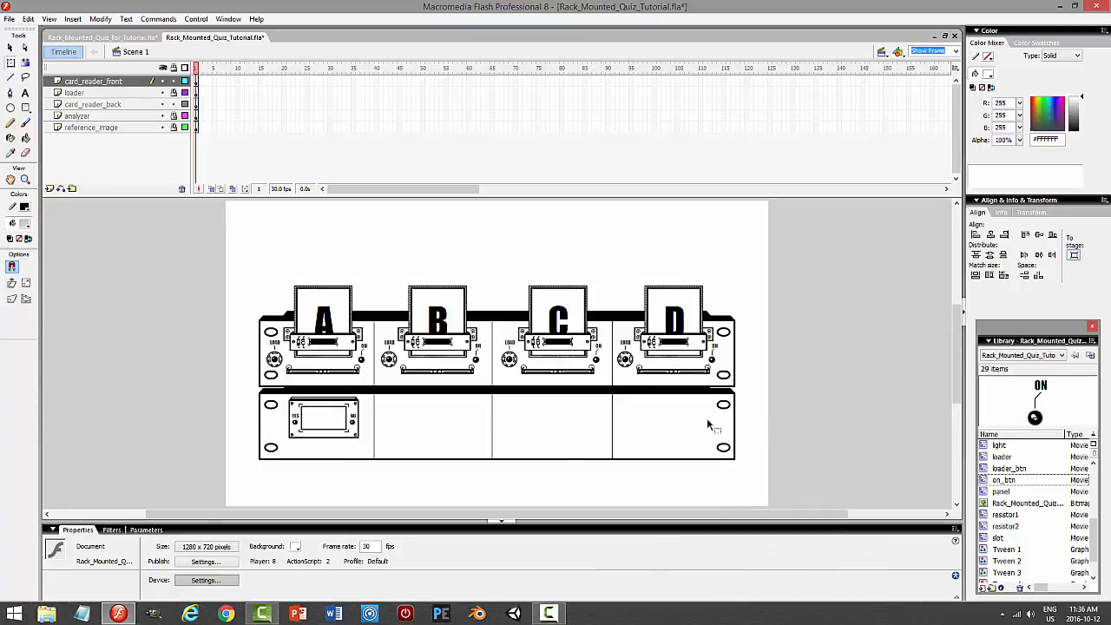
Reopen the card_reader_front symbol at 400% zoom and unlock its body layer
double_click(334, 432)
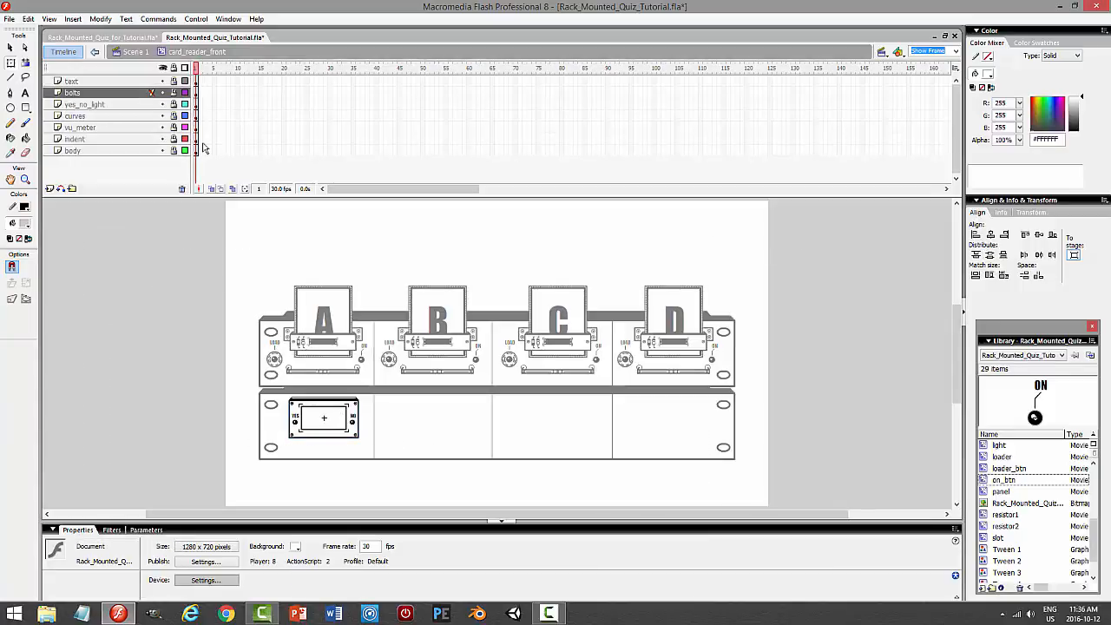
left_click(954, 51)
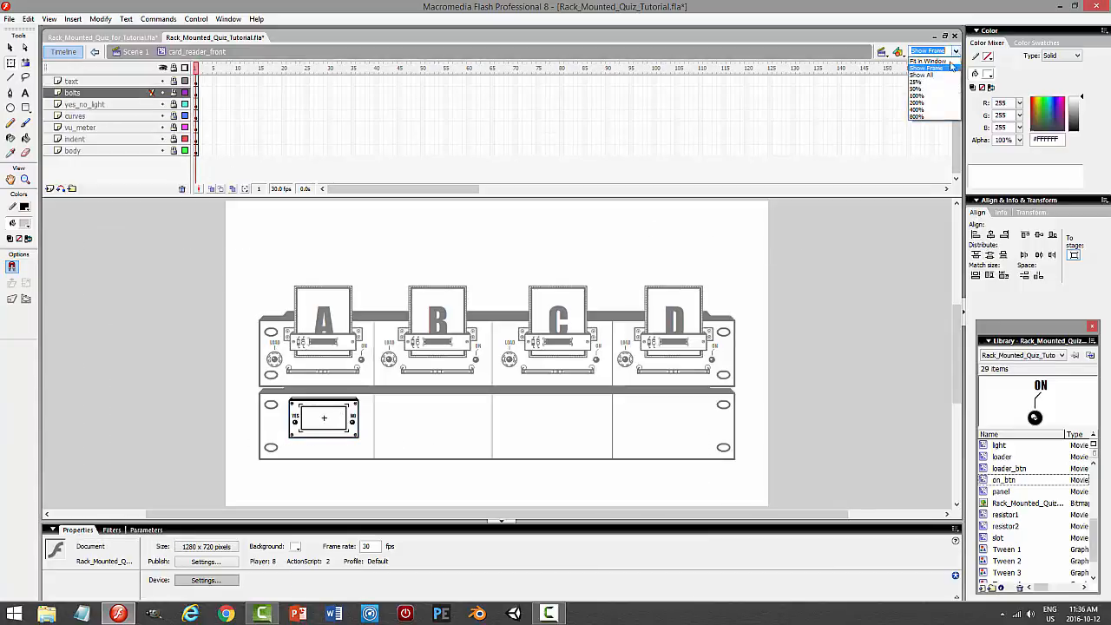
left_click(925, 109)
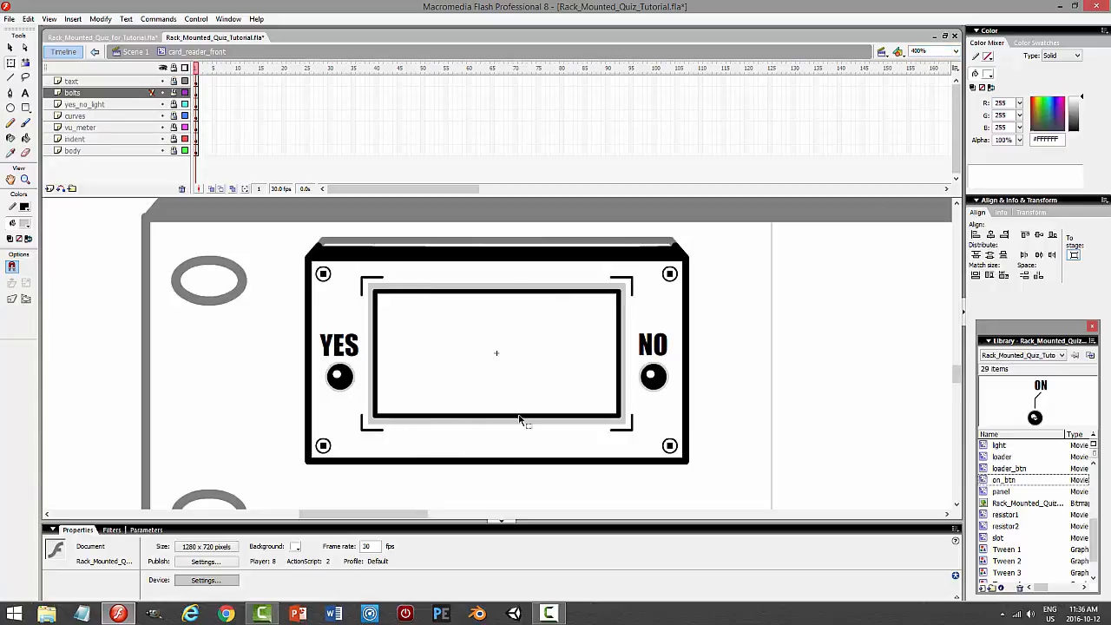
left_click(173, 150)
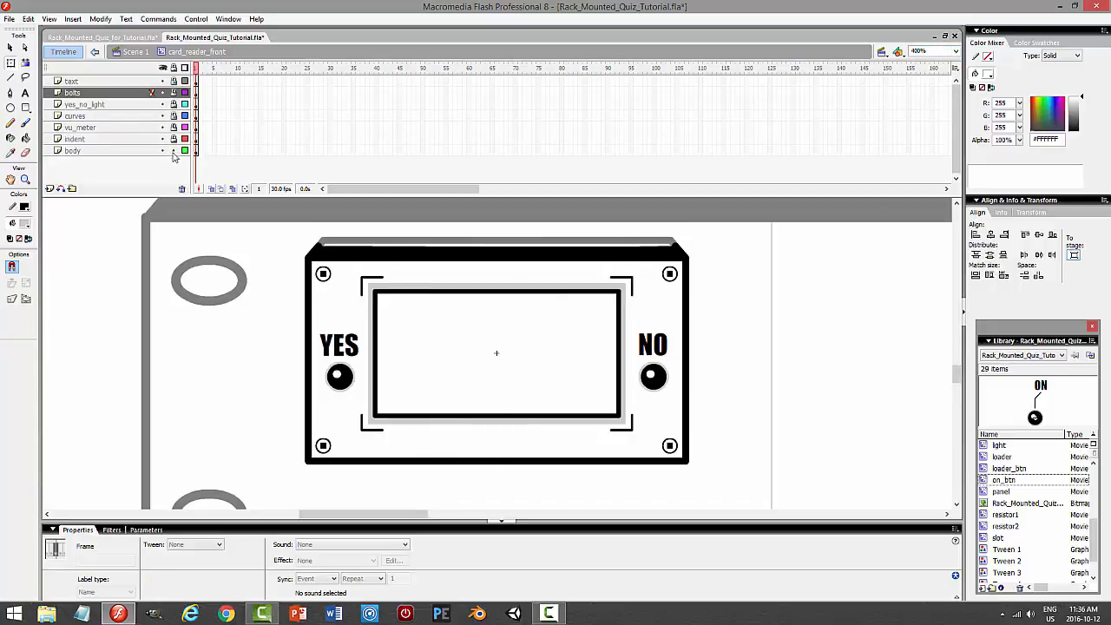
Stretch the body's front face downward to a height of about 109.7, test the movie and lock the body layer
left_click(493, 452)
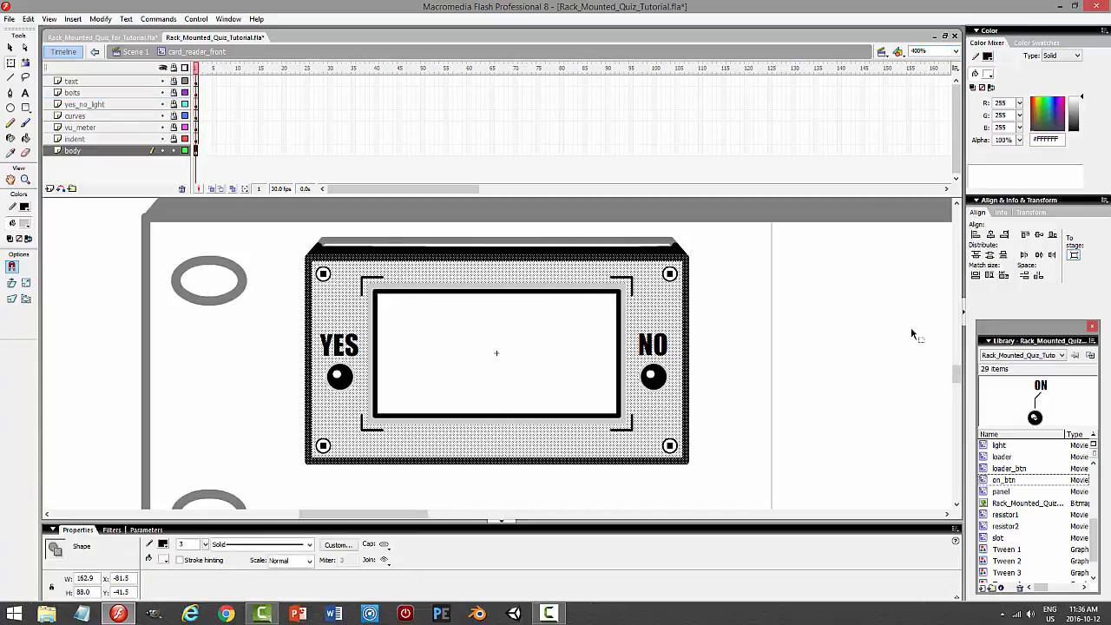
mouse_move(956, 375)
left_mouse_down()
mouse_move(956, 281)
mouse_move(957, 380)
left_mouse_up()
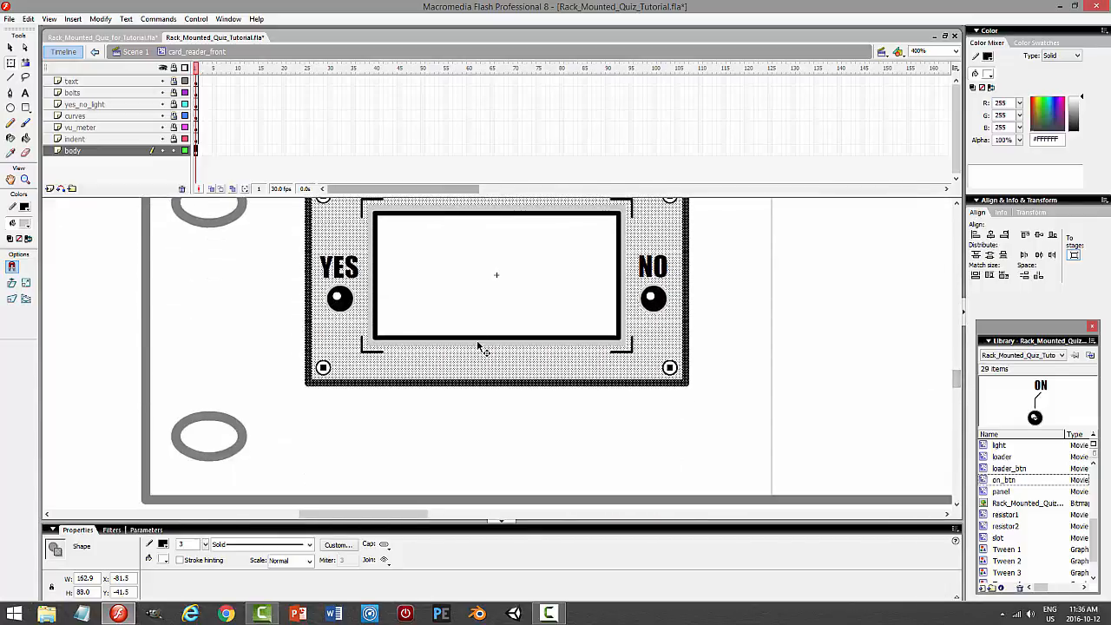
left_click(472, 447)
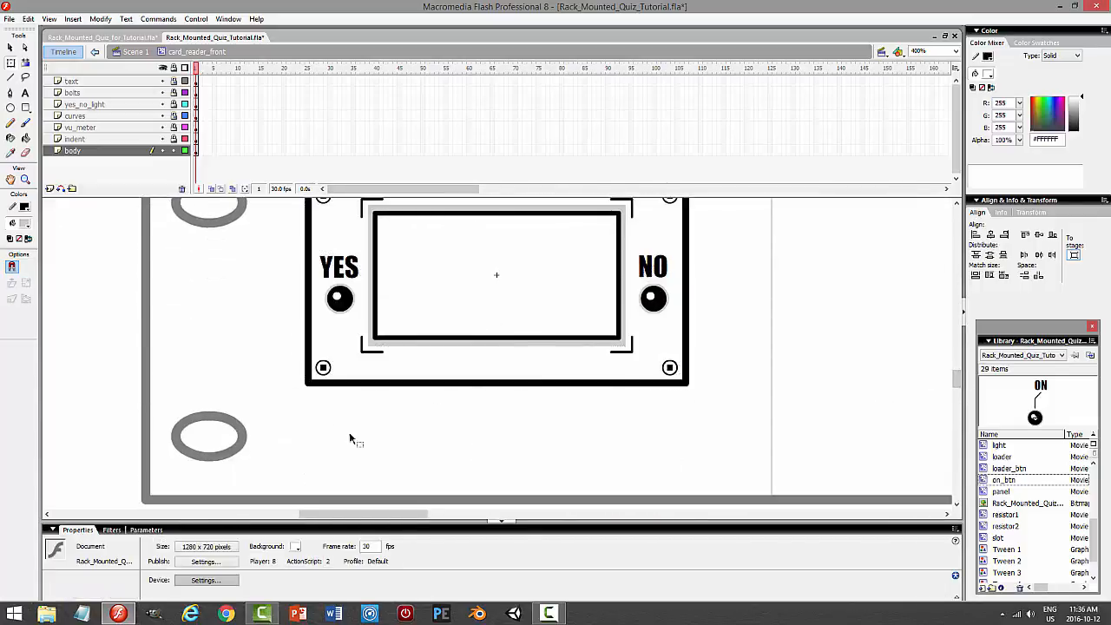
left_click_drag(954, 384, 957, 370)
left_click(587, 422)
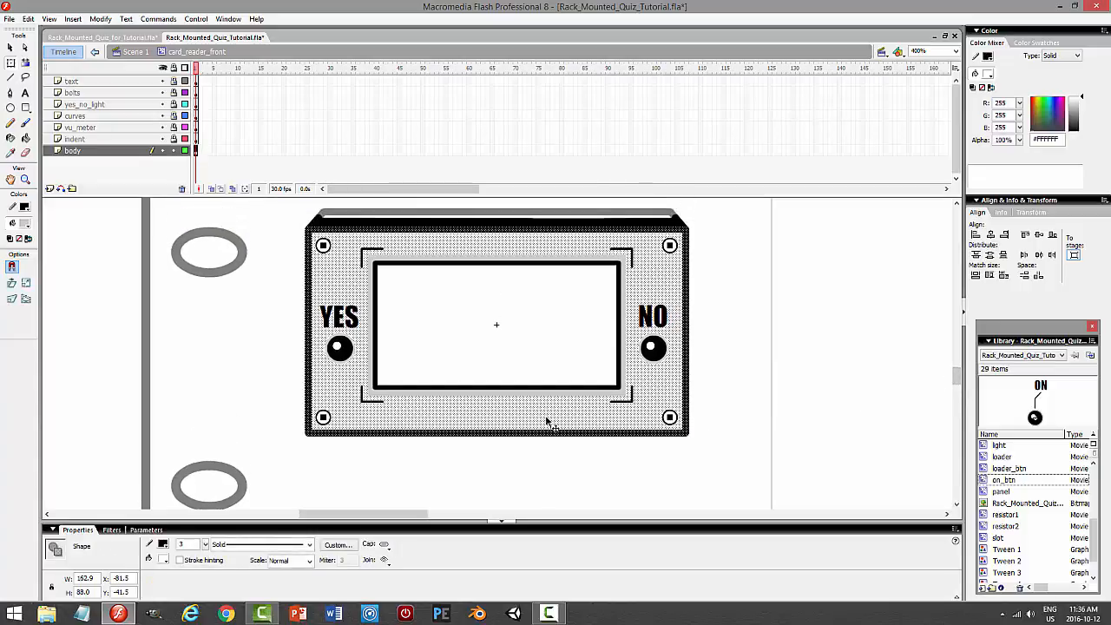
left_click(11, 62)
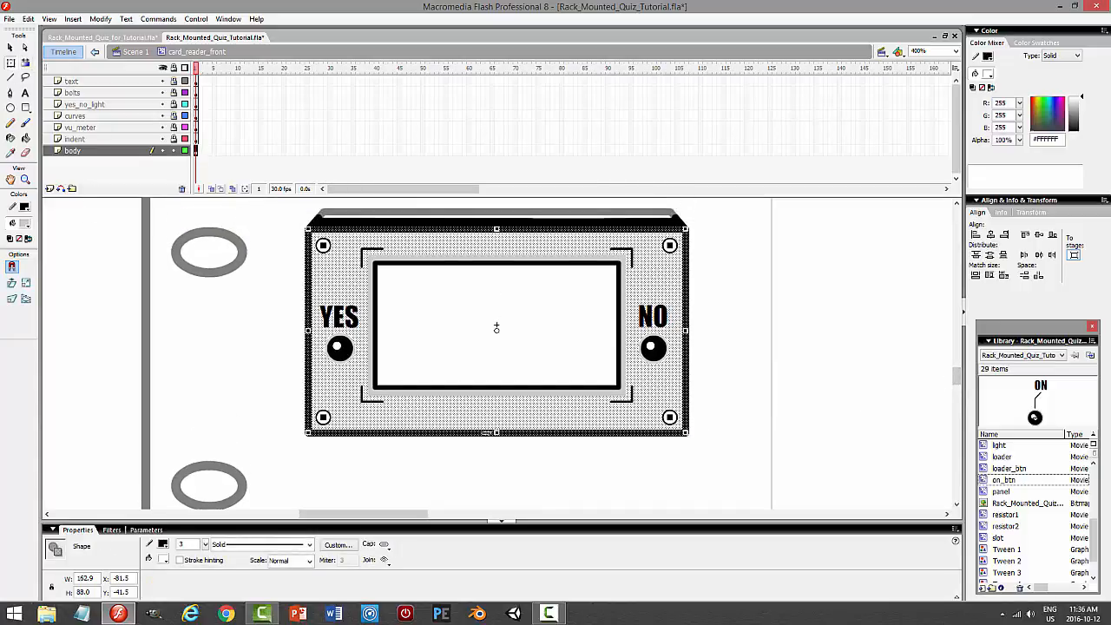
left_click_drag(497, 433, 499, 483)
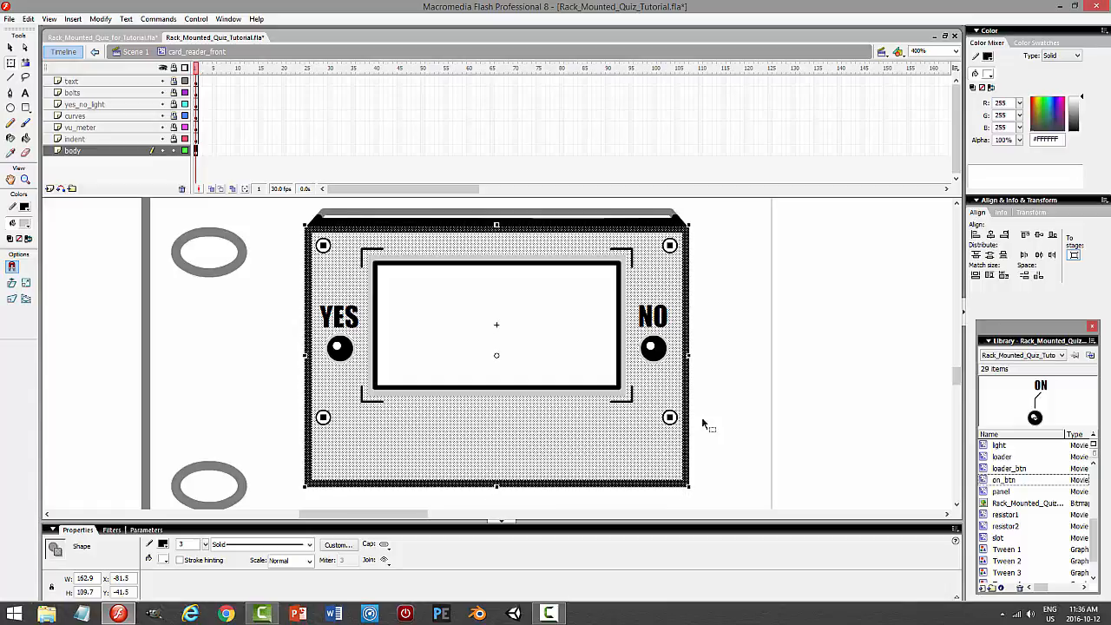
left_click(782, 395)
key("ctrl+Return")
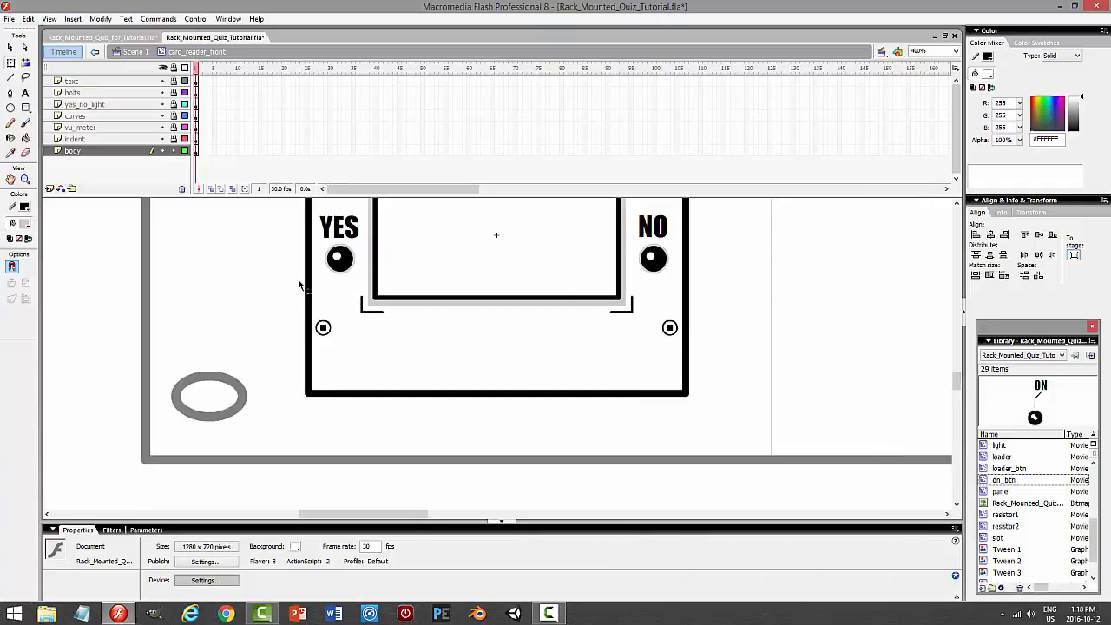
left_click(175, 155)
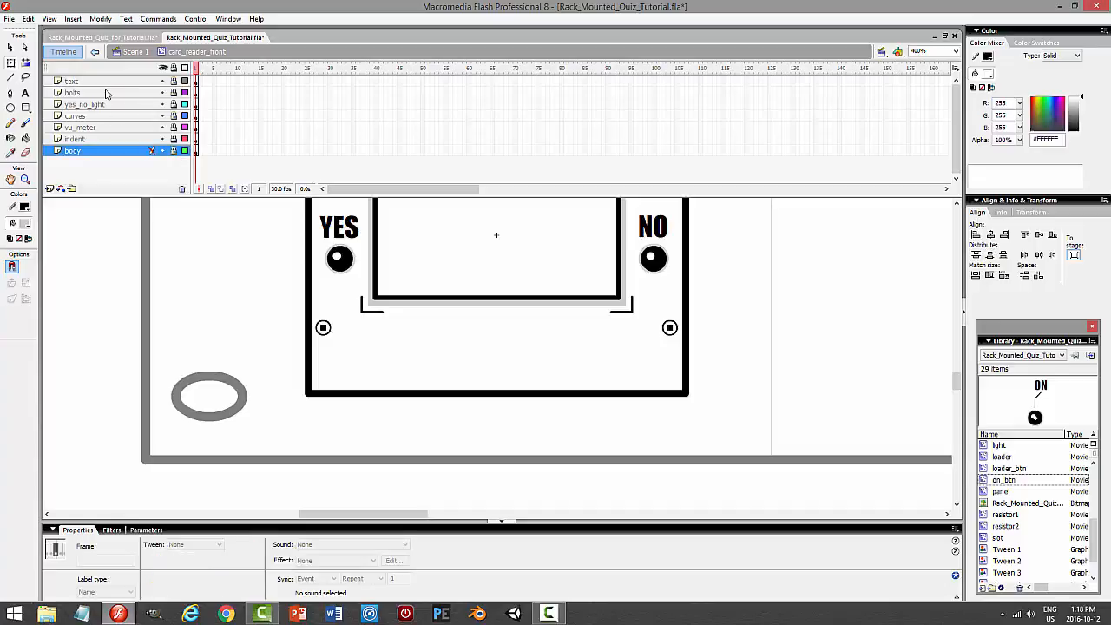
Unlock the text layer and place a horizontally centred copy of the YES label below the meter
left_click(136, 83)
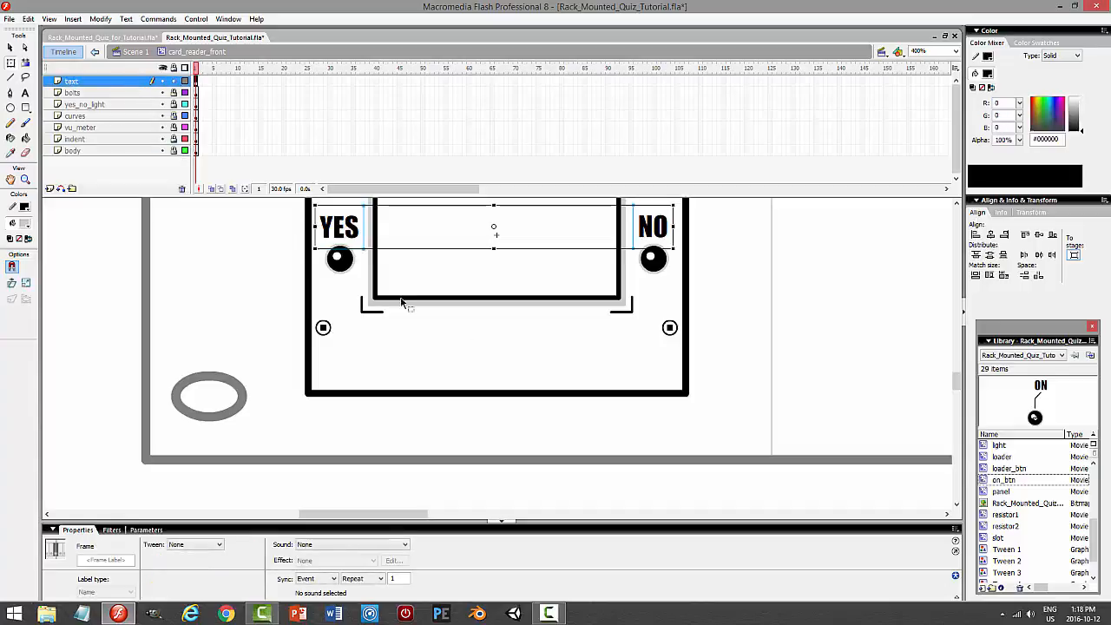
left_click(853, 347)
left_click(348, 232)
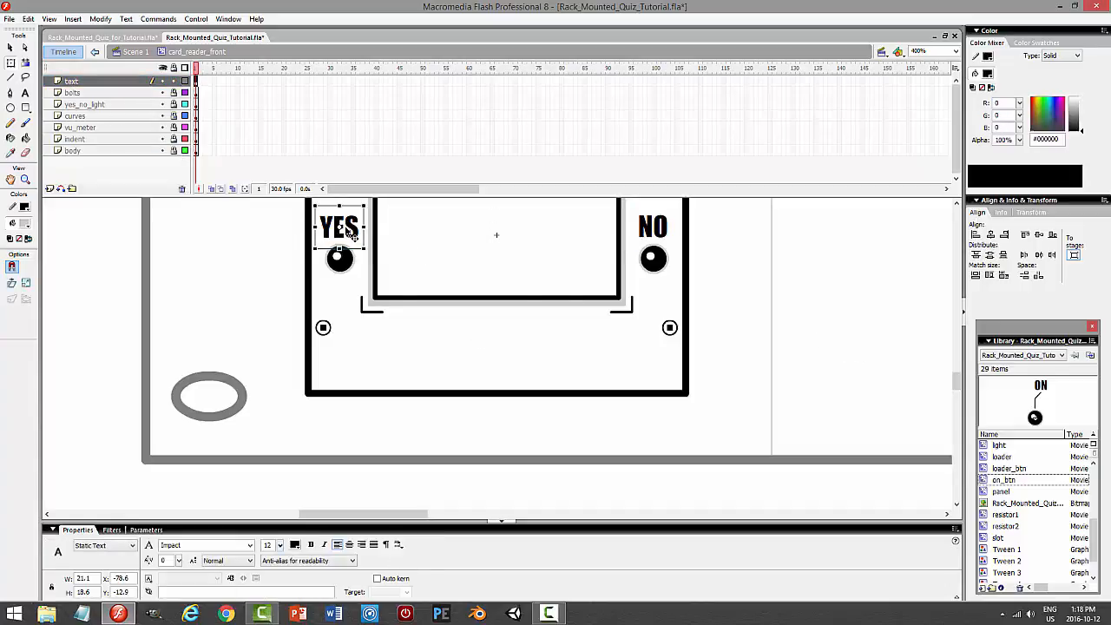
left_click(11, 47)
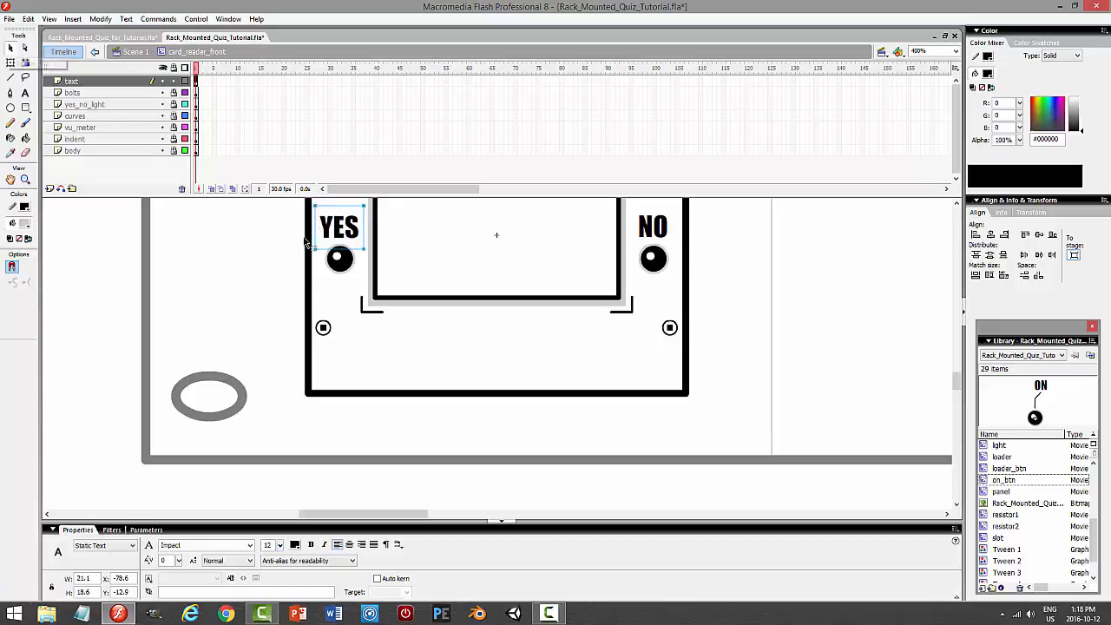
left_click_drag(340, 232, 466, 347)
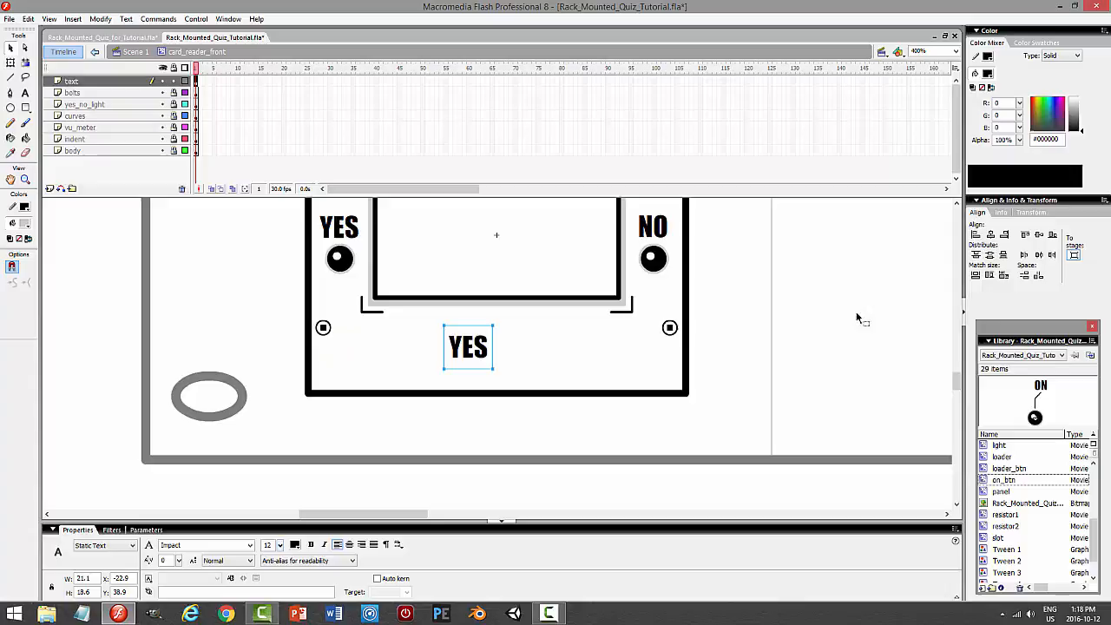
left_click(989, 234)
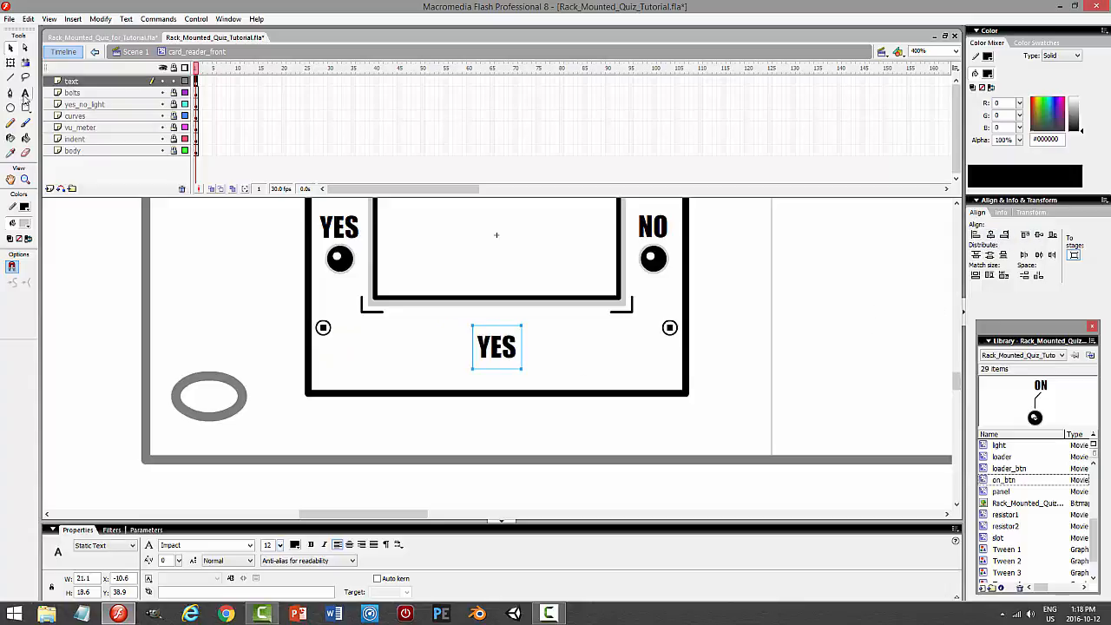
Change the copied label's text to ACCU-VU and centre it horizontally on the stage
key("t")
double_click(505, 347)
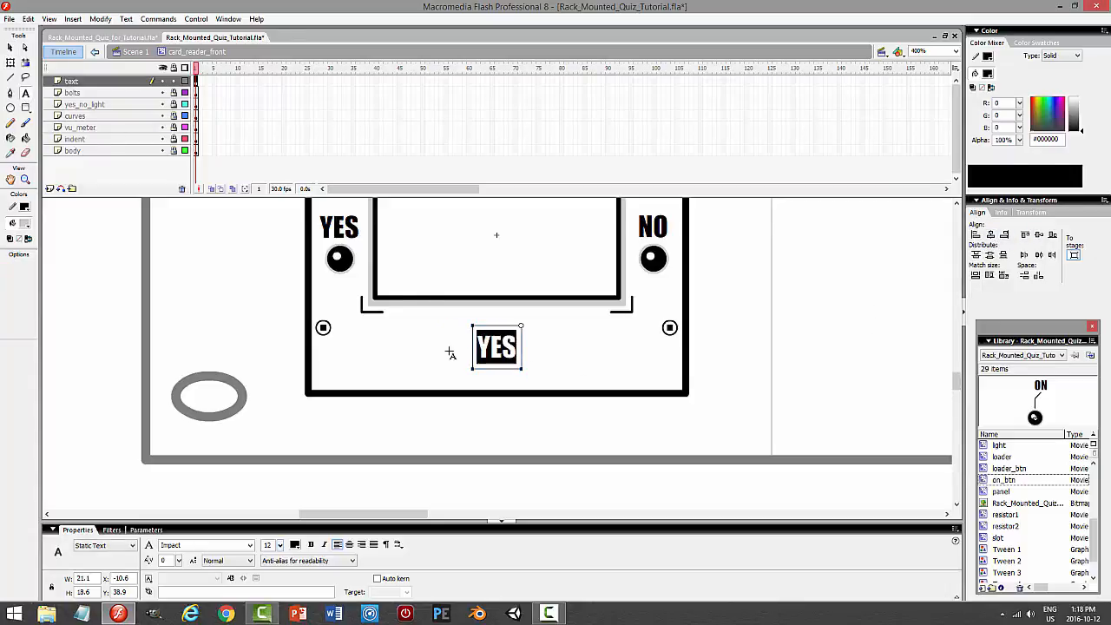
type("ACC")
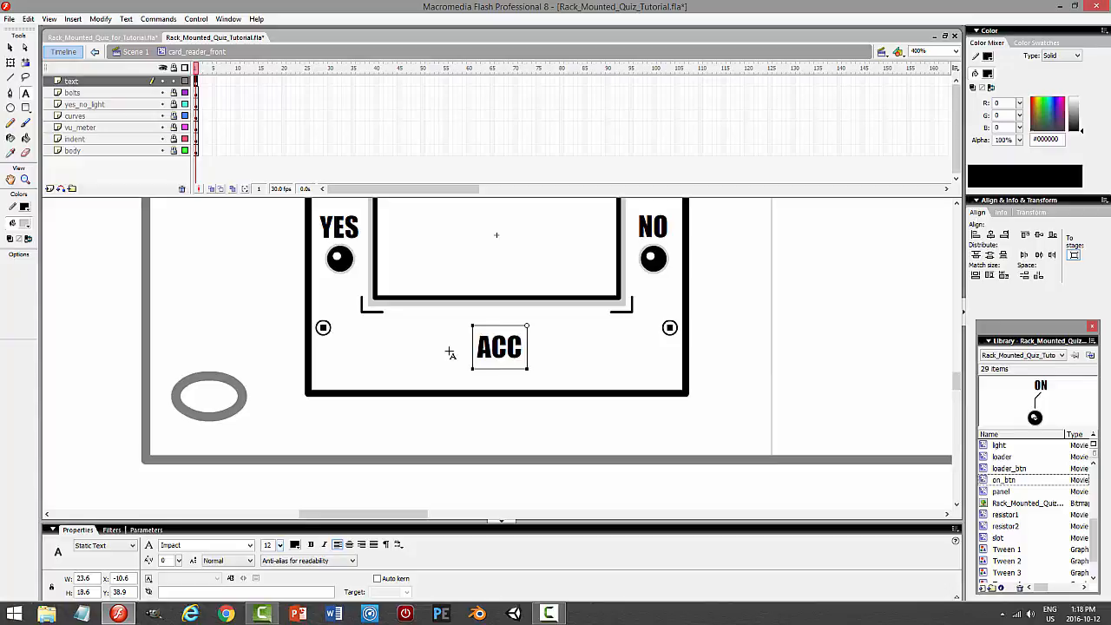
type("U-VU")
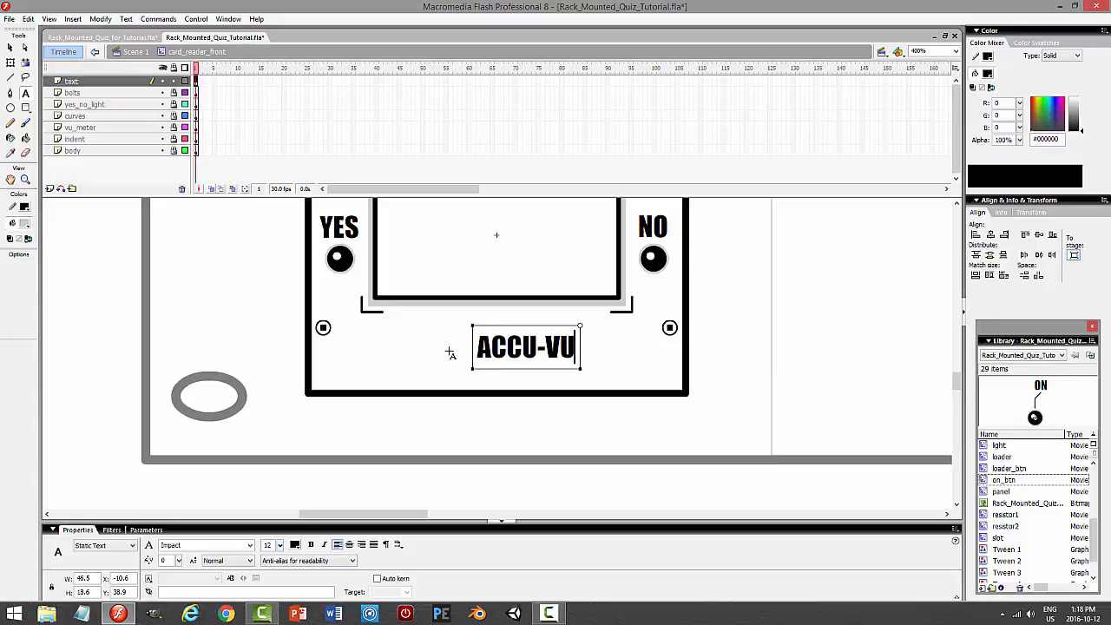
left_click(10, 48)
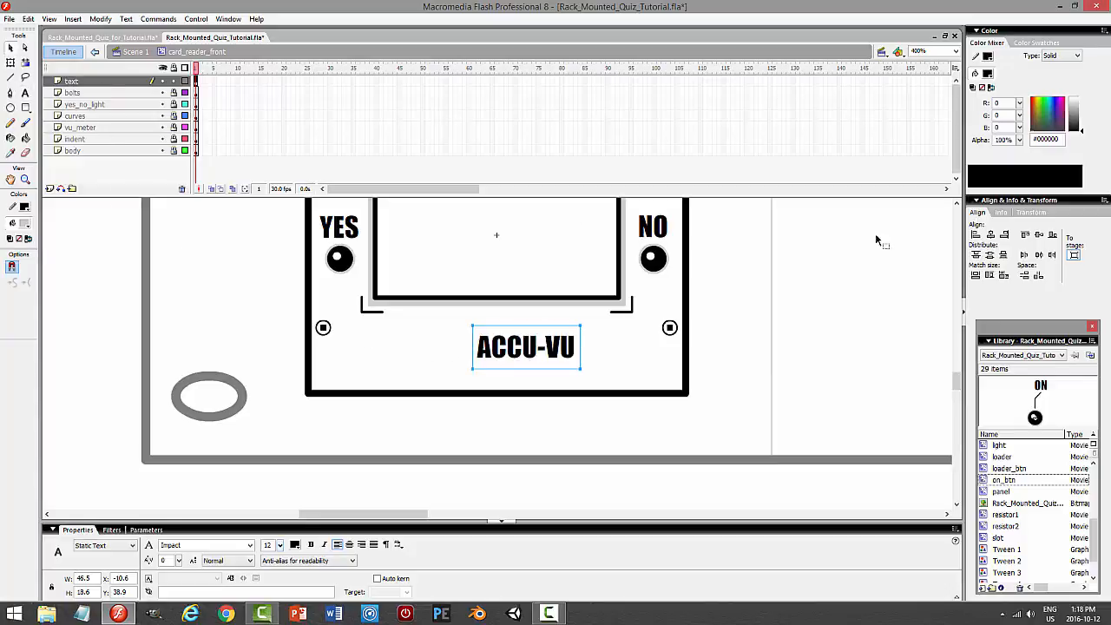
left_click(989, 235)
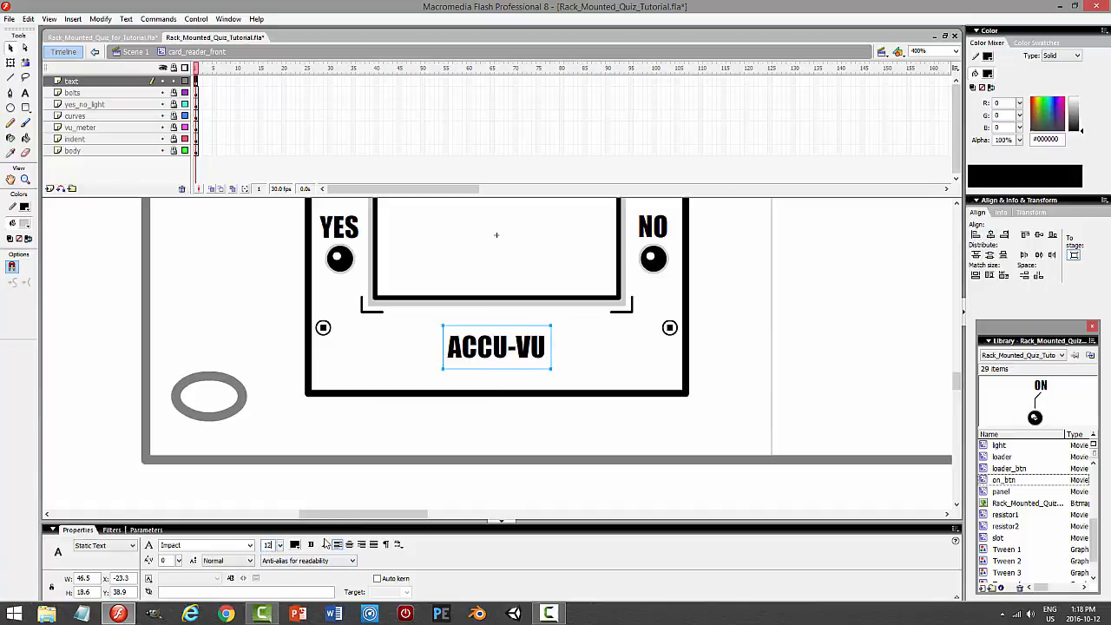
Set the ACCU-VU label's font size to 15, recentre it horizontally and test the movie
key("Return")
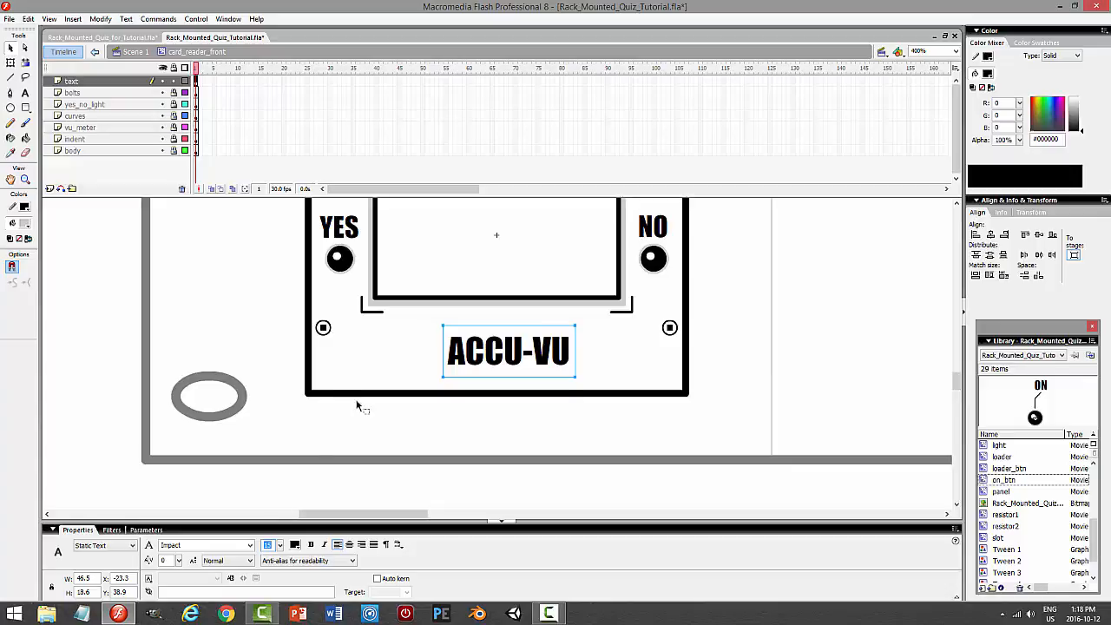
left_click(880, 317)
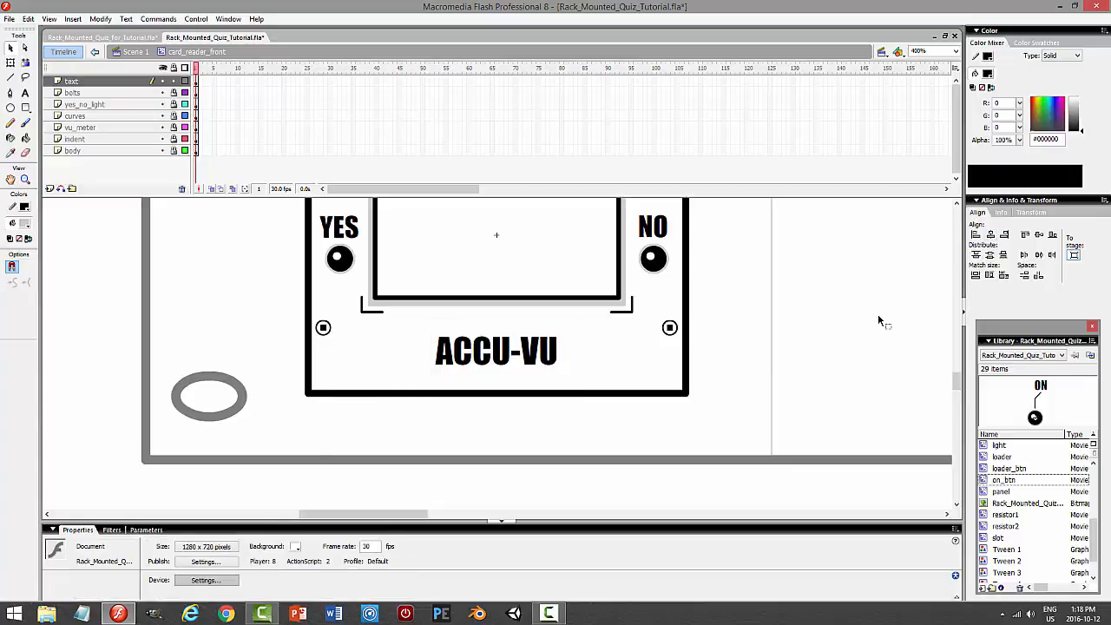
key("ctrl+Return")
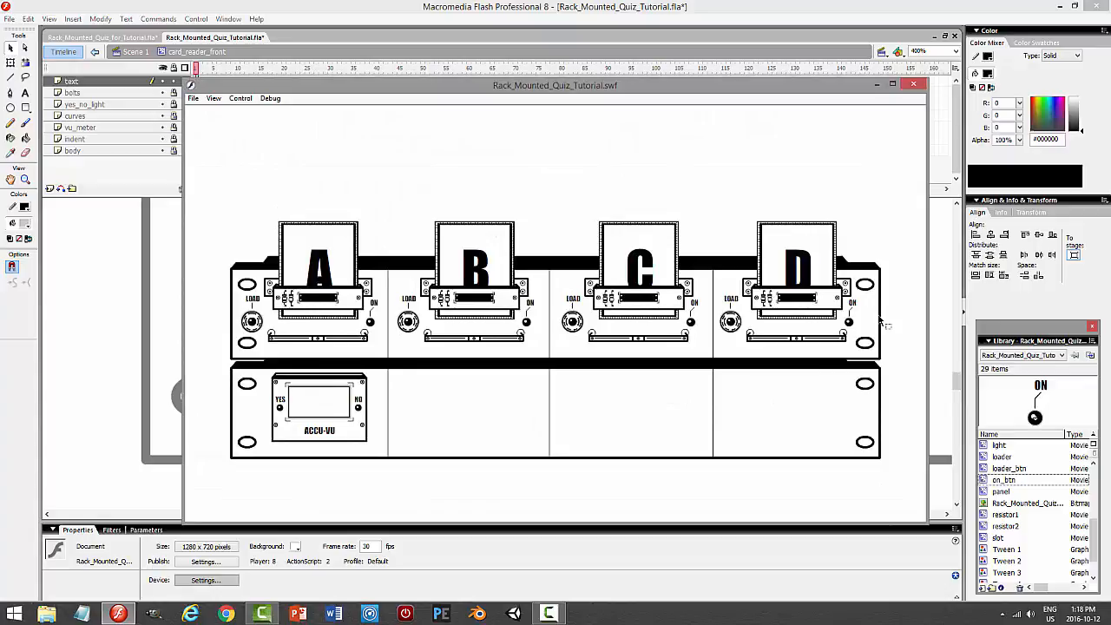
left_click(913, 84)
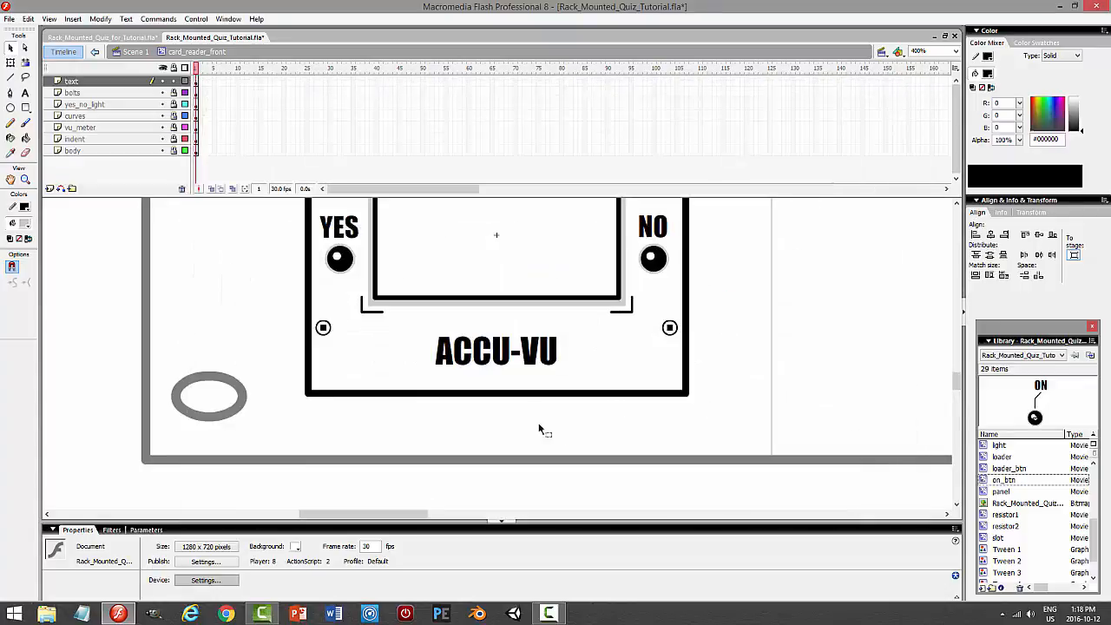
Lock the text layer and save the document
left_click(526, 363)
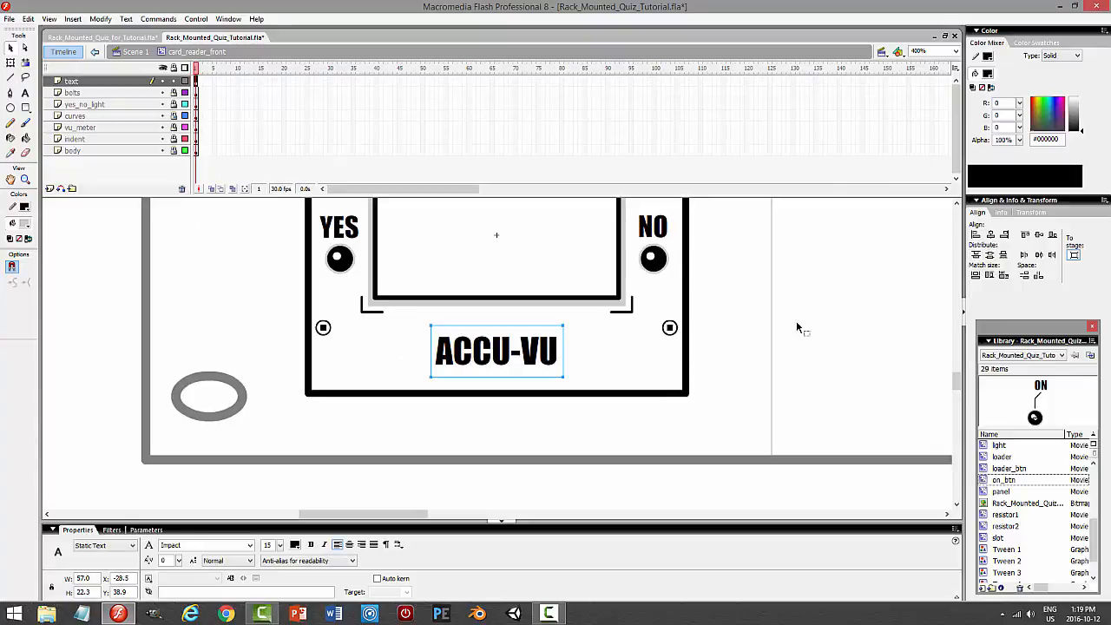
left_click(832, 358)
key("ctrl+s")
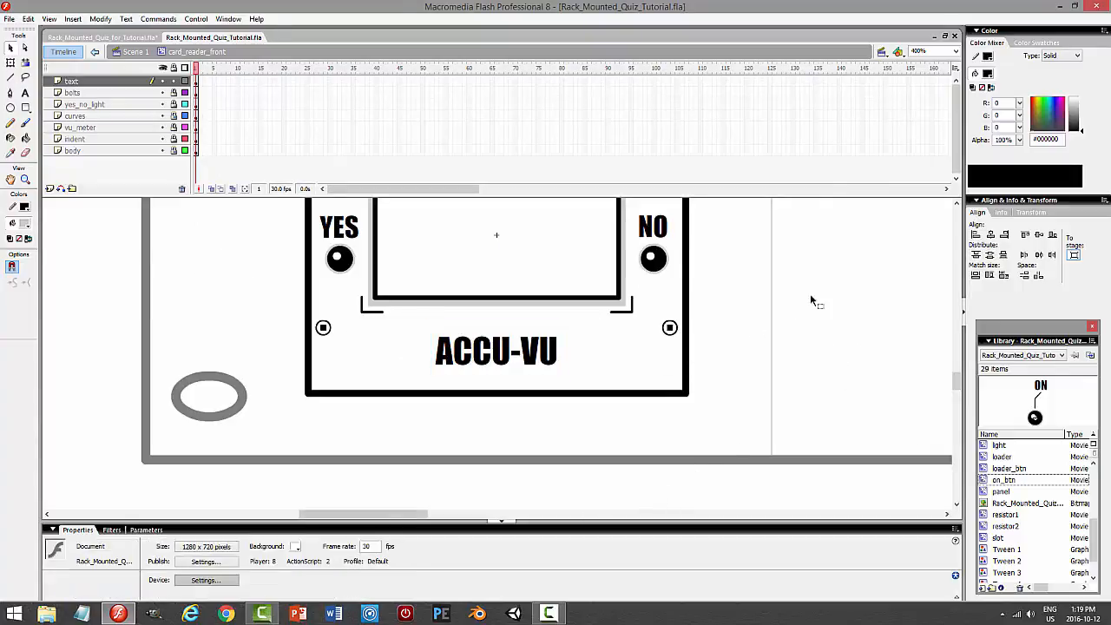
mouse_move(959, 381)
left_mouse_down()
mouse_move(971, 286)
mouse_move(961, 387)
mouse_move(959, 379)
left_mouse_up()
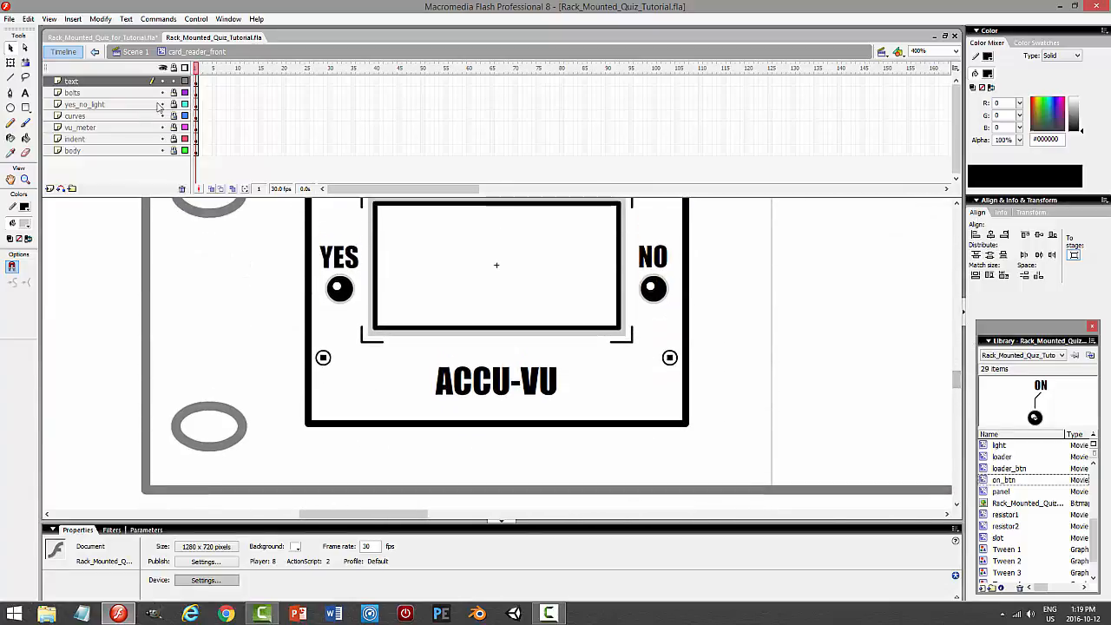
left_click(174, 80)
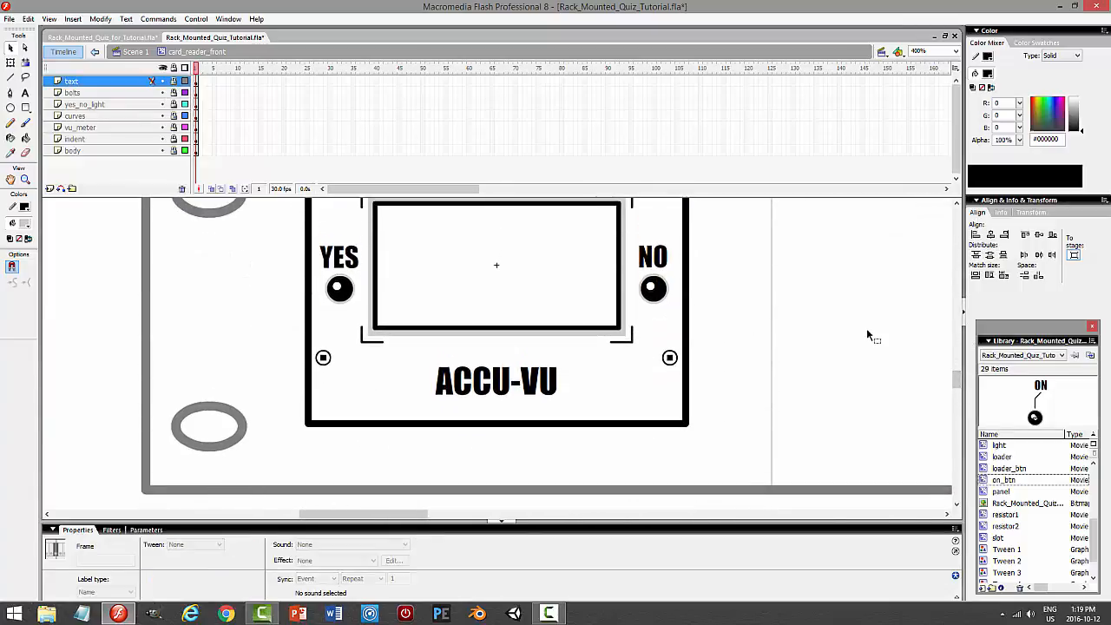
key("ctrl+s")
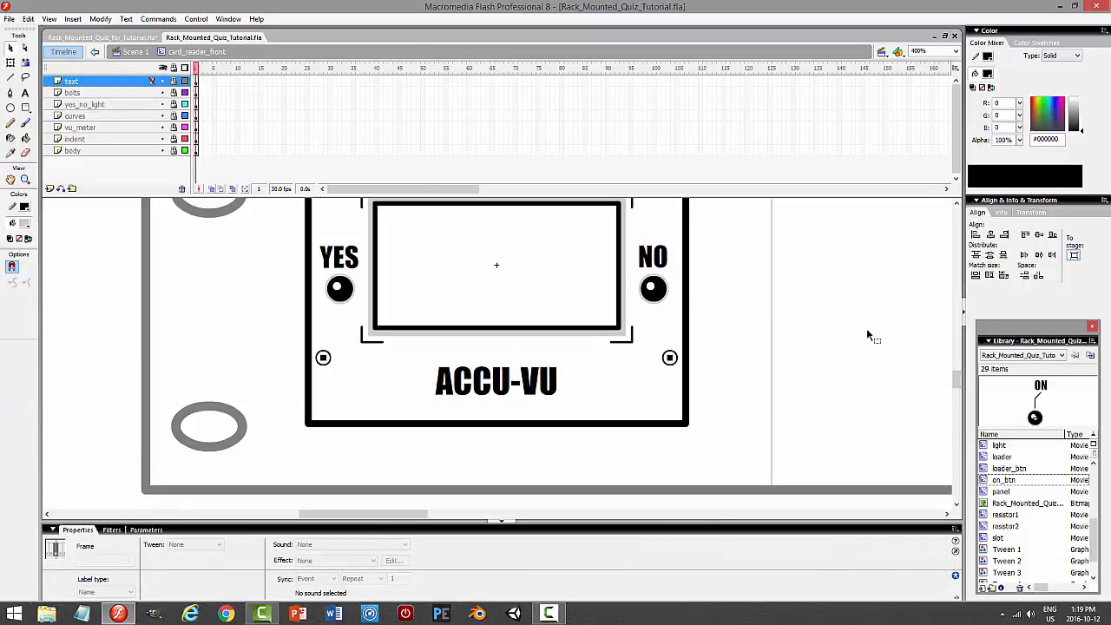